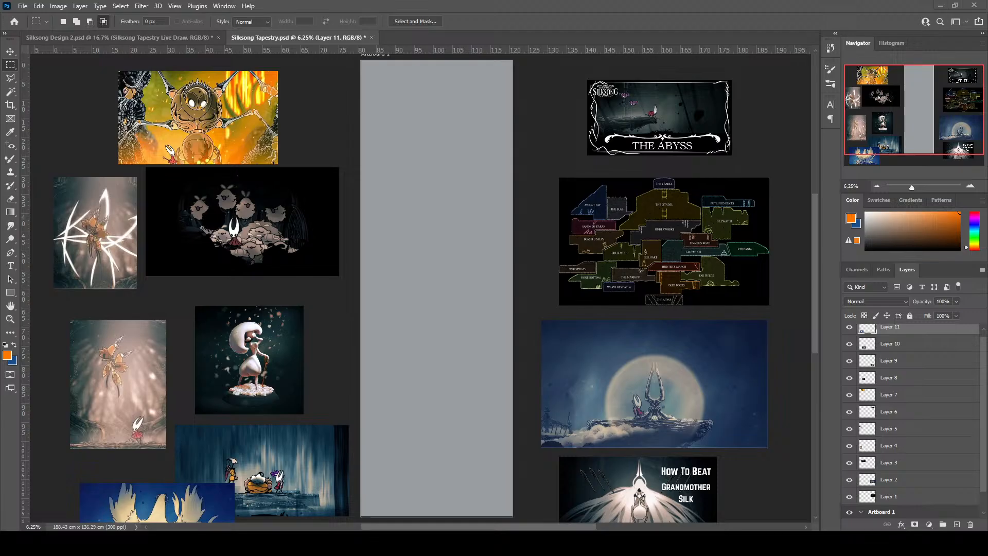
Examine the blank artboard and the surrounding reference images to plan the tapestry's colour areas
{"action": "scroll", "coordinate": [485, 479], "scroll_direction": "down", "scroll_amount": 1}
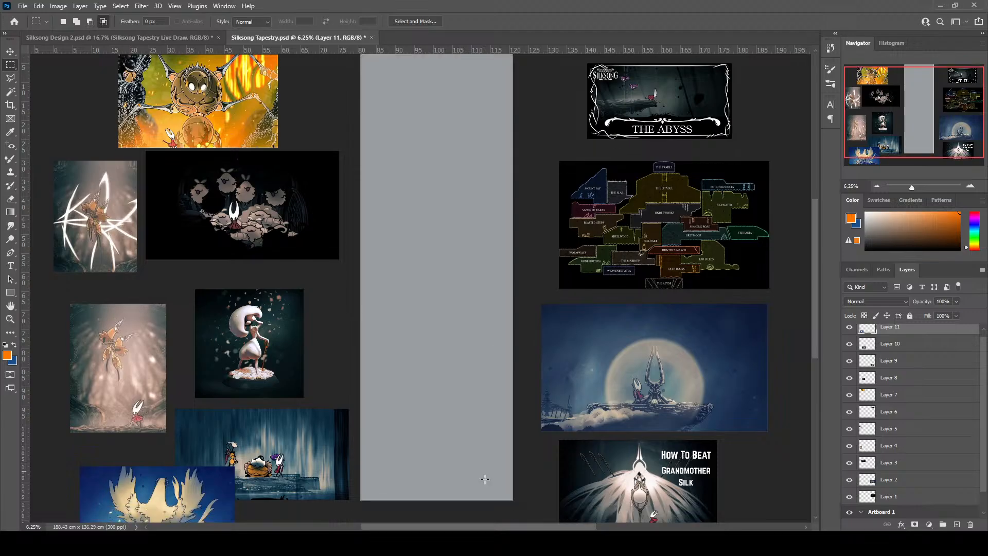
{"action": "scroll", "coordinate": [485, 479], "scroll_direction": "down", "scroll_amount": 1}
{"action": "scroll", "coordinate": [484, 479], "scroll_direction": "up", "scroll_amount": 2}
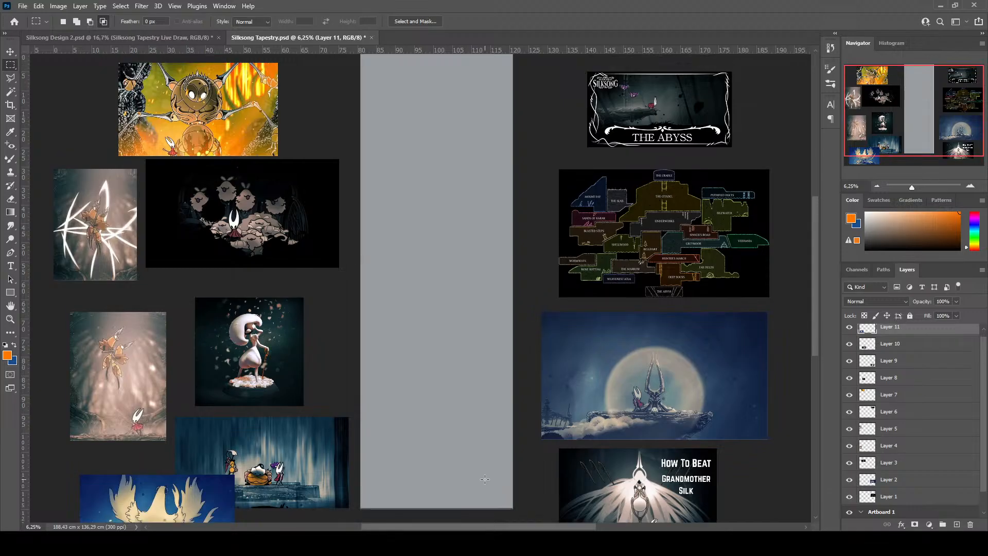
{"action": "scroll", "coordinate": [485, 479], "scroll_direction": "up", "scroll_amount": 1}
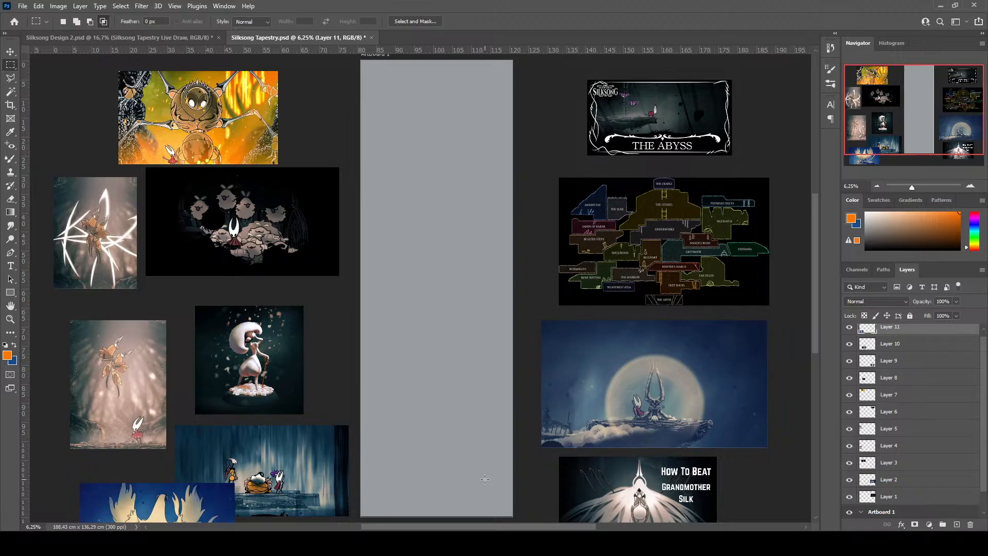
{"action": "scroll", "coordinate": [485, 479], "scroll_direction": "up", "scroll_amount": 1}
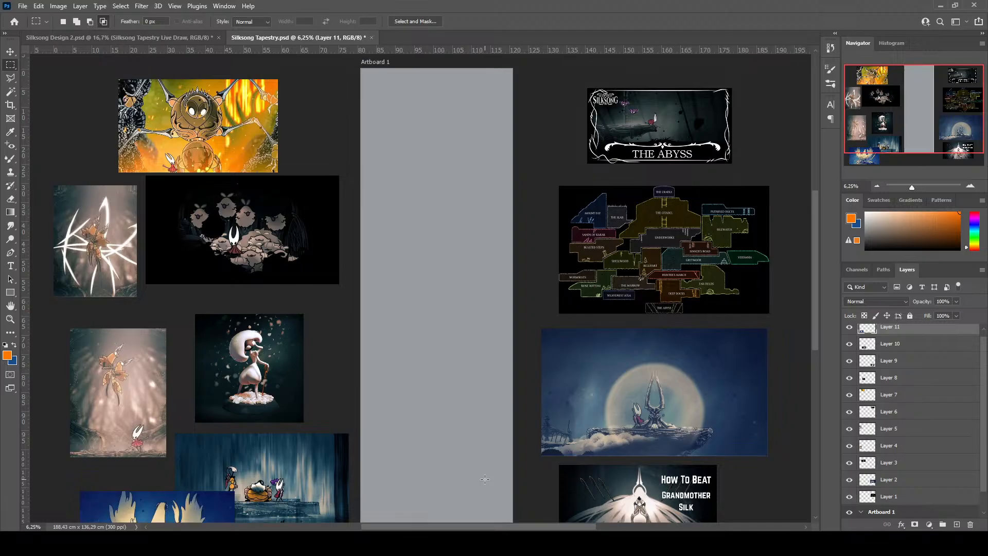
{"action": "scroll", "coordinate": [484, 479], "scroll_direction": "down", "scroll_amount": 6}
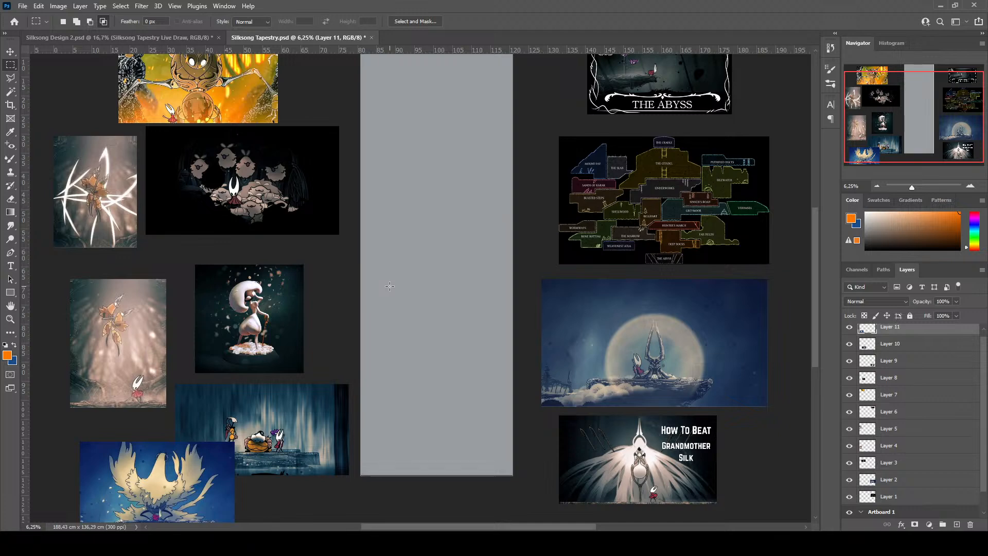
{"action": "scroll", "coordinate": [391, 299], "scroll_direction": "up", "scroll_amount": 3}
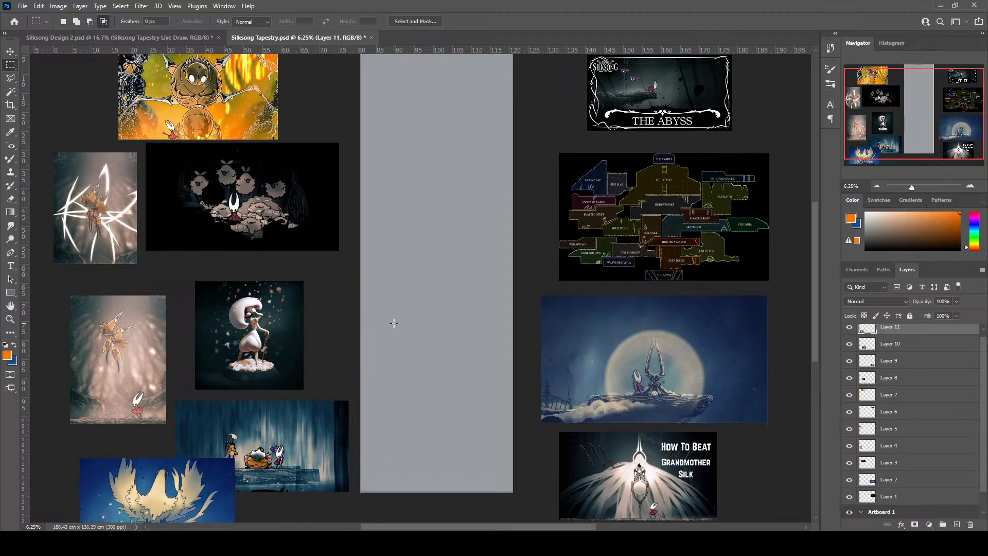
{"action": "scroll", "coordinate": [401, 337], "scroll_direction": "down", "scroll_amount": 1}
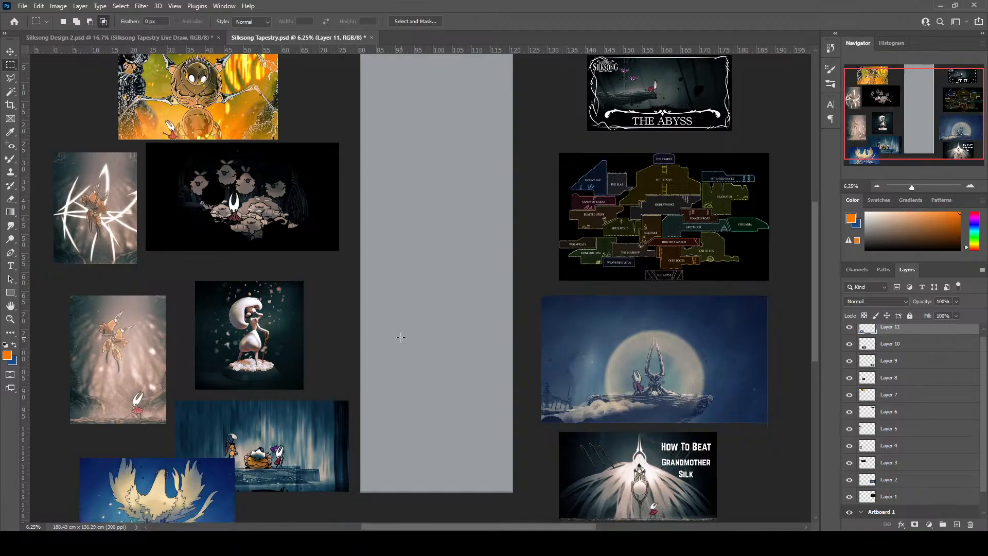
{"action": "scroll", "coordinate": [401, 337], "scroll_direction": "up", "scroll_amount": 1}
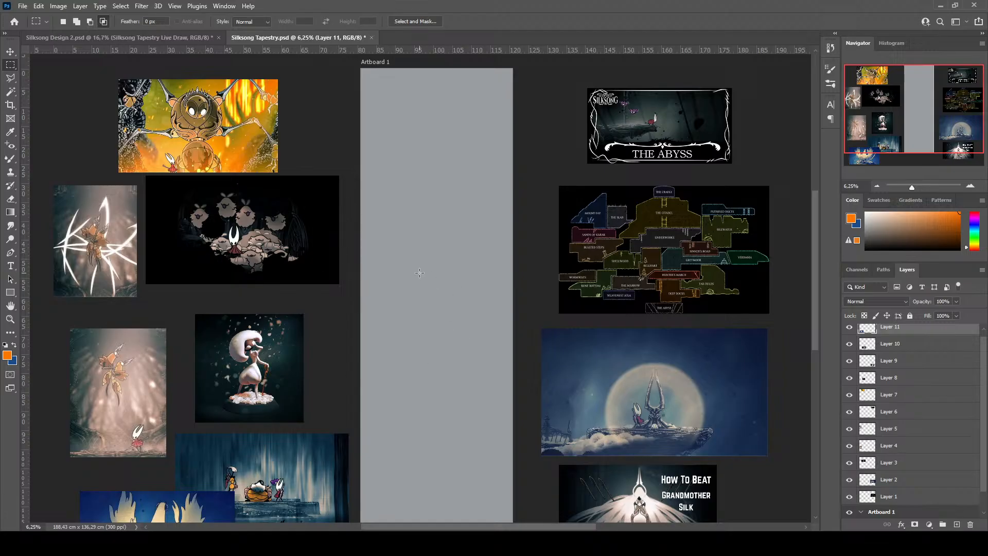
{"action": "scroll", "coordinate": [419, 272], "scroll_direction": "down", "scroll_amount": 1}
{"action": "scroll", "coordinate": [419, 272], "scroll_direction": "up", "scroll_amount": 1}
{"action": "scroll", "coordinate": [419, 273], "scroll_direction": "down", "scroll_amount": 1}
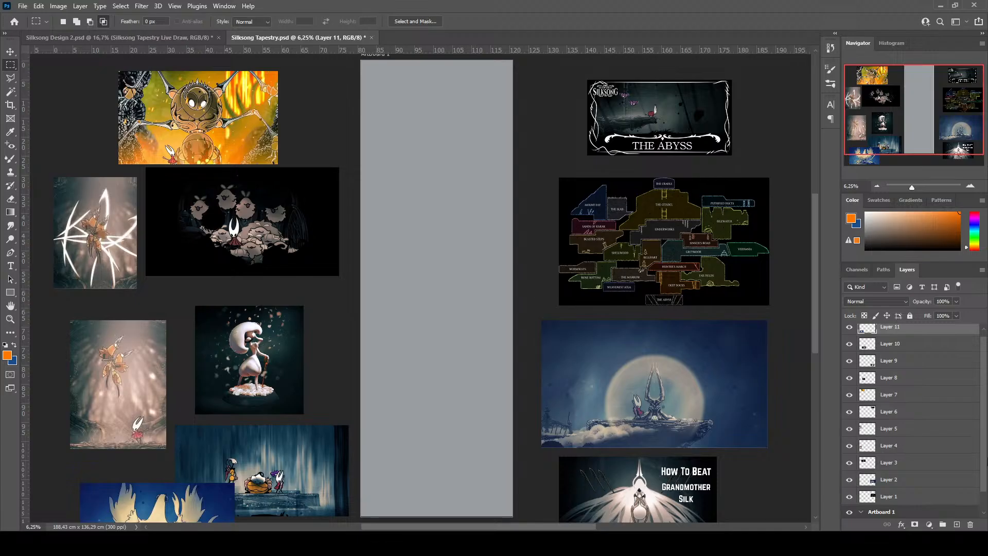
Add a new layer above Layer 0 inside Artboard 1 and name it "The bottom"
{"action": "scroll", "coordinate": [476, 278], "scroll_direction": "down", "scroll_amount": 1}
{"action": "scroll", "coordinate": [960, 442], "scroll_direction": "down", "scroll_amount": 1}
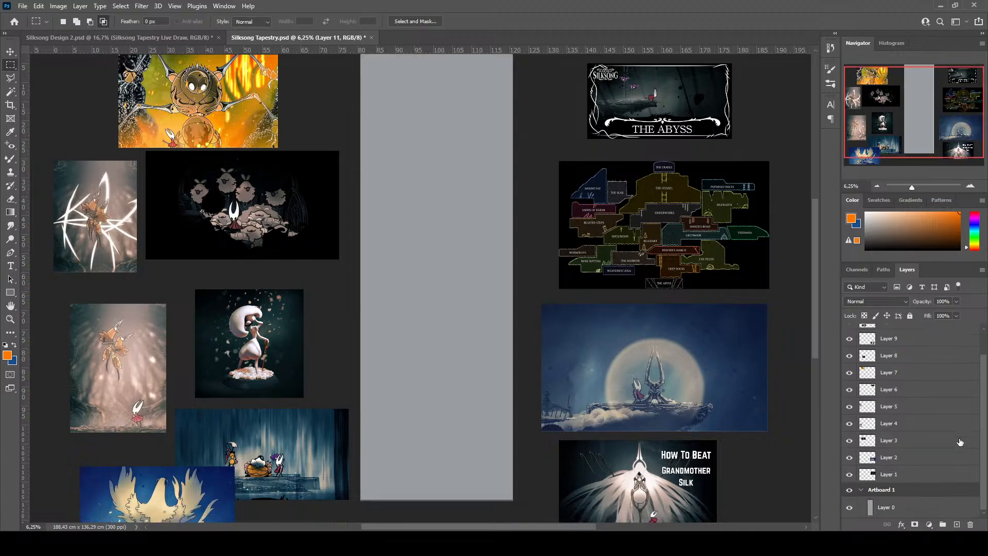
{"action": "left_click", "coordinate": [894, 509]}
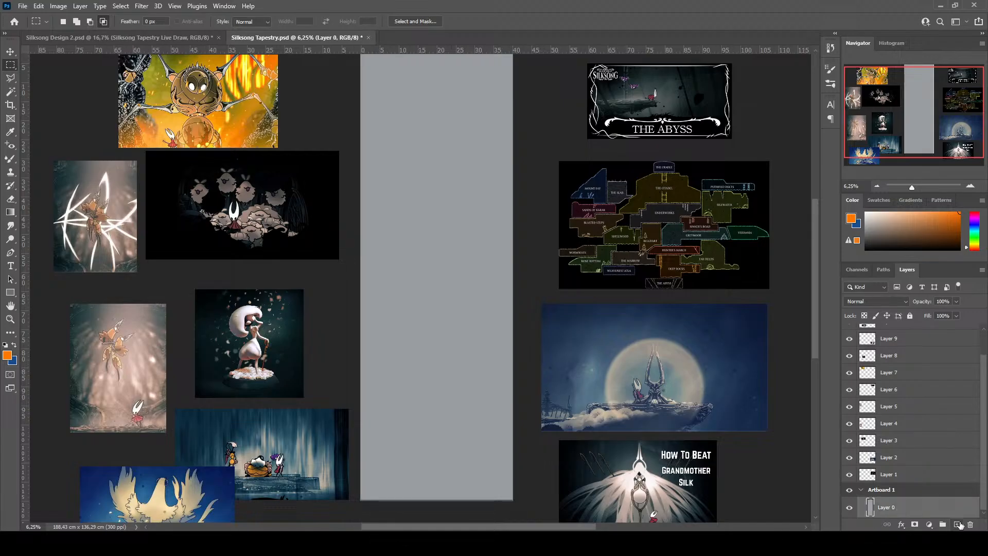
{"action": "left_click", "coordinate": [958, 524]}
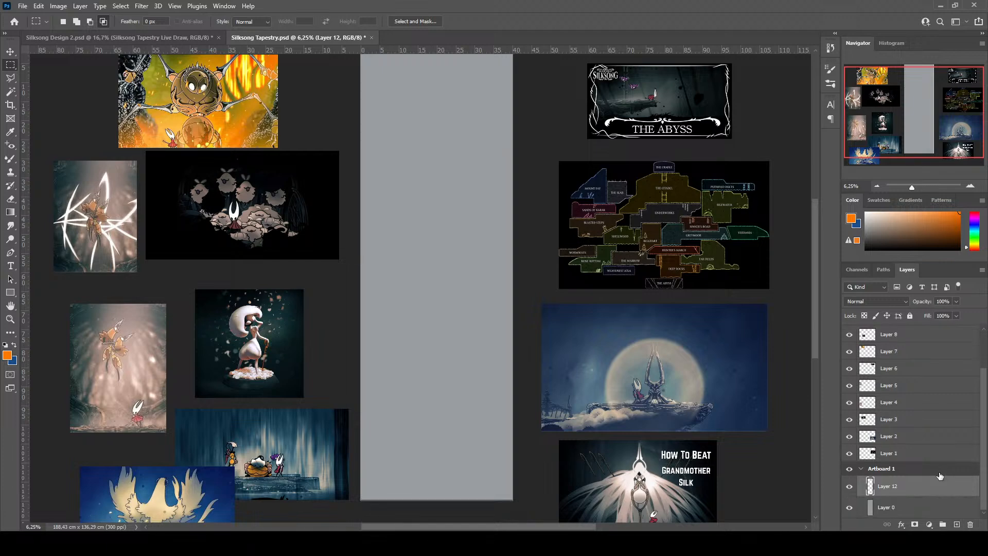
{"action": "double_click", "coordinate": [888, 487]}
{"action": "key", "text": "Return"}
{"action": "scroll", "coordinate": [625, 308], "scroll_direction": "up", "scroll_amount": 1}
{"action": "scroll", "coordinate": [616, 348], "scroll_direction": "up", "scroll_amount": 1}
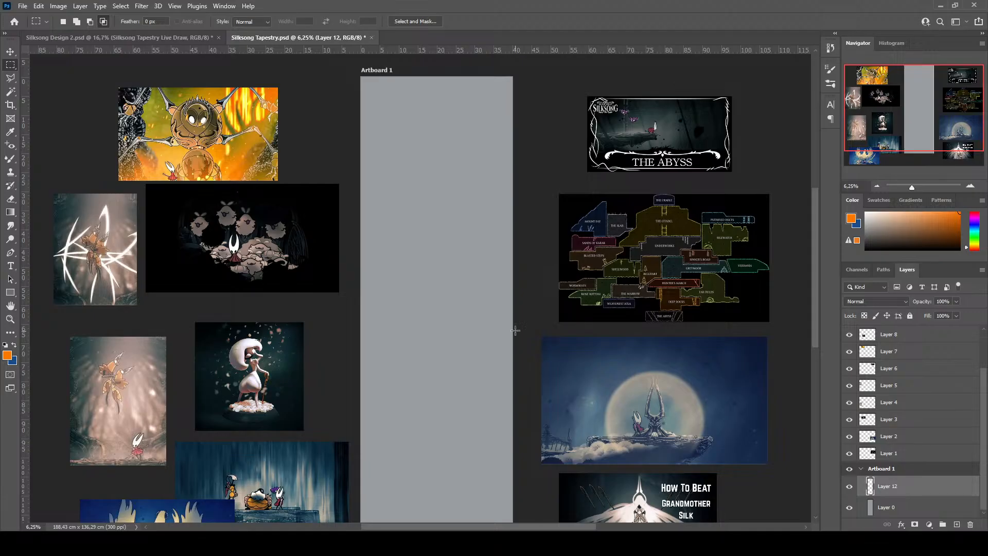
{"action": "scroll", "coordinate": [550, 296], "scroll_direction": "down", "scroll_amount": 2}
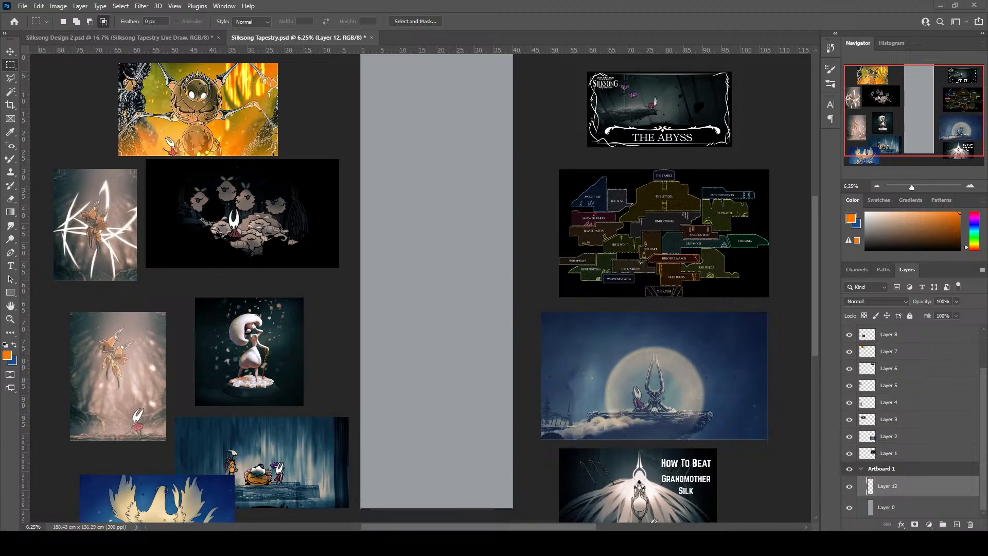
{"action": "double_click", "coordinate": [888, 486]}
{"action": "type", "text": "The bottom"}
{"action": "key", "text": "Return"}
Fill a full-width band about 25 cm tall at the artboard's lower end with dark blue, then deselect it
{"action": "left_click", "coordinate": [974, 229]}
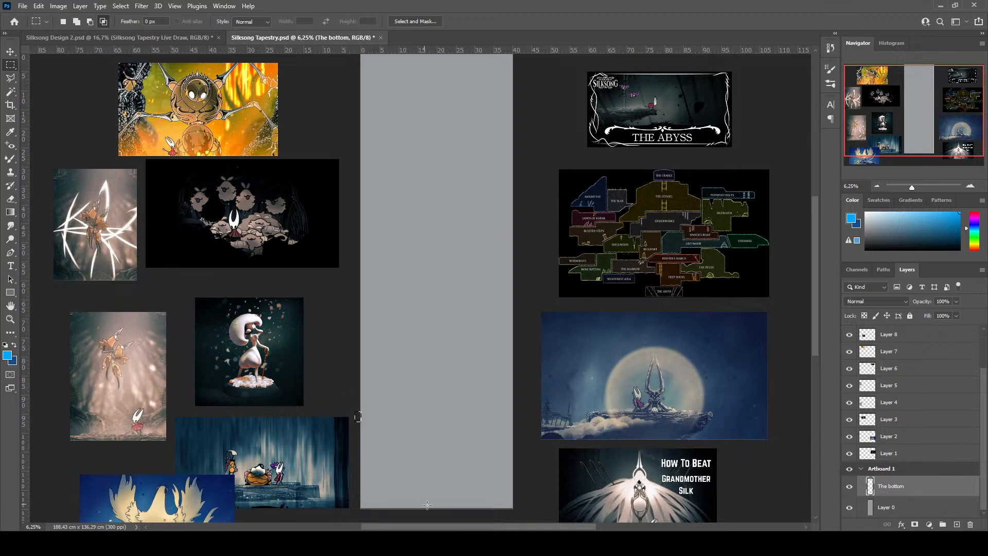
{"action": "left_click_drag", "start_coordinate": [355, 411], "coordinate": [517, 513]}
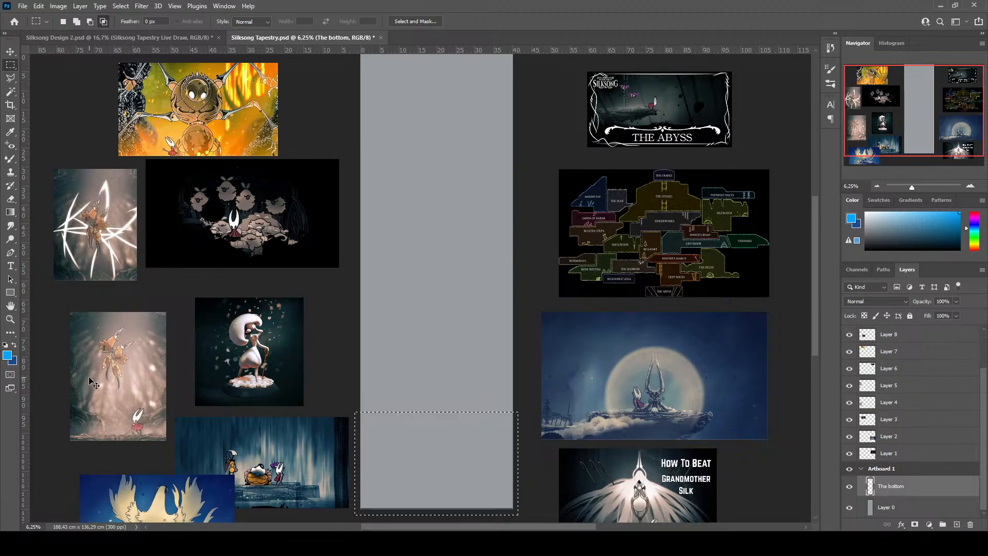
{"action": "key", "text": "alt+BackSpace"}
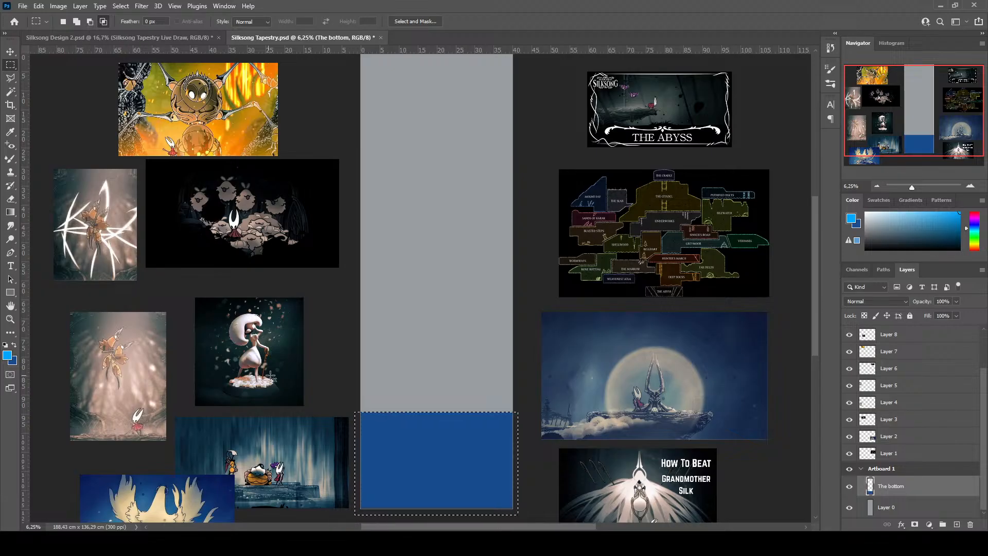
{"action": "scroll", "coordinate": [447, 391], "scroll_direction": "down", "scroll_amount": 2}
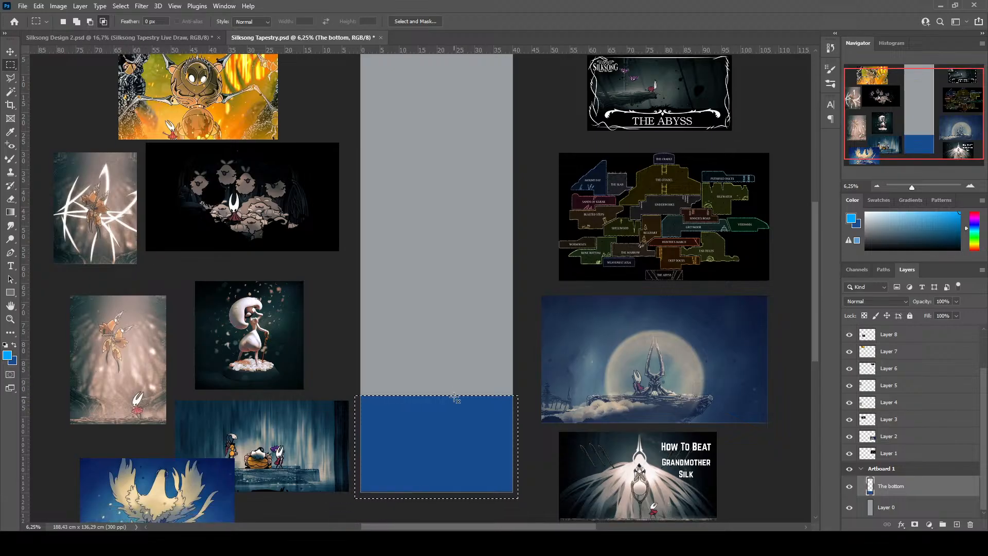
{"action": "key", "text": "ctrl+d"}
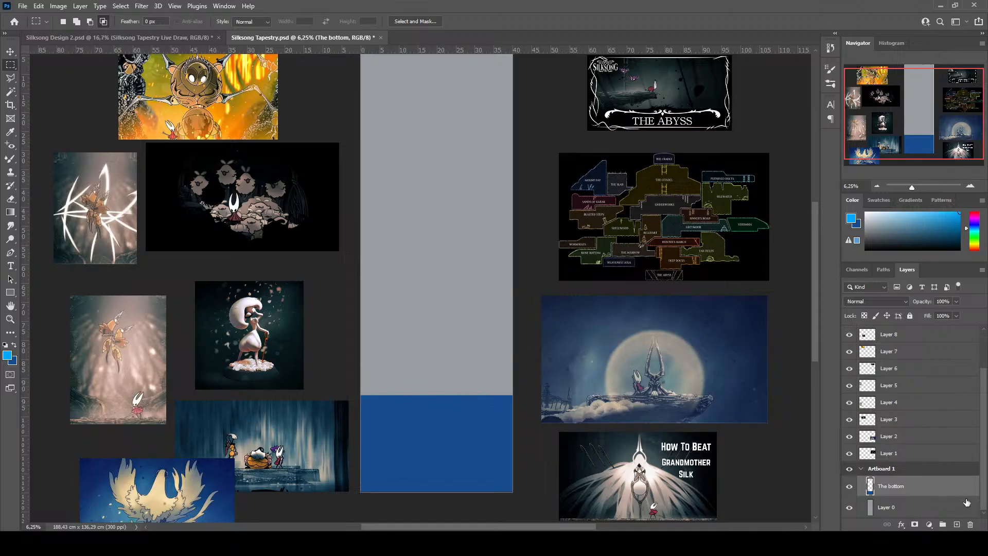
Add a new layer above The bottom and name it "The Top"
{"action": "left_click", "coordinate": [957, 524]}
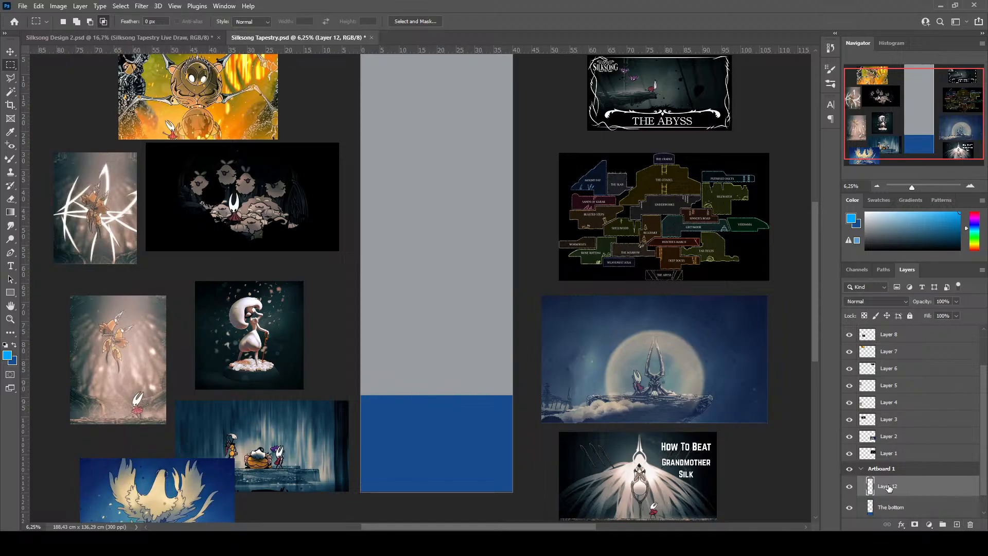
{"action": "double_click", "coordinate": [888, 486]}
{"action": "type", "text": "The Top"}
{"action": "key", "text": "Return"}
Fill a full-width band about 20 cm tall at the artboard's upper end with pale blue on The Top layer
{"action": "left_click", "coordinate": [881, 212]}
{"action": "scroll", "coordinate": [814, 227], "scroll_direction": "up", "scroll_amount": 2}
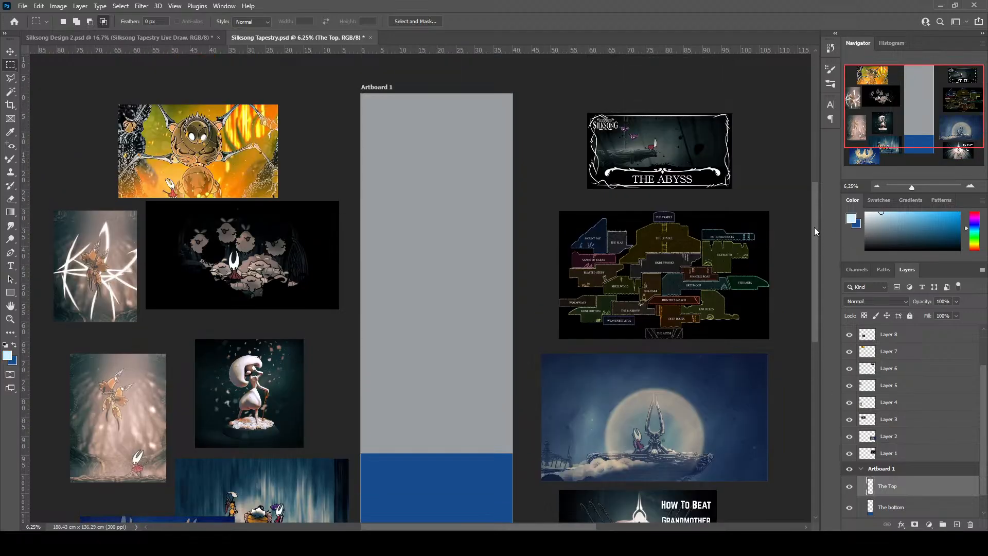
{"action": "left_click_drag", "start_coordinate": [343, 93], "coordinate": [523, 167]}
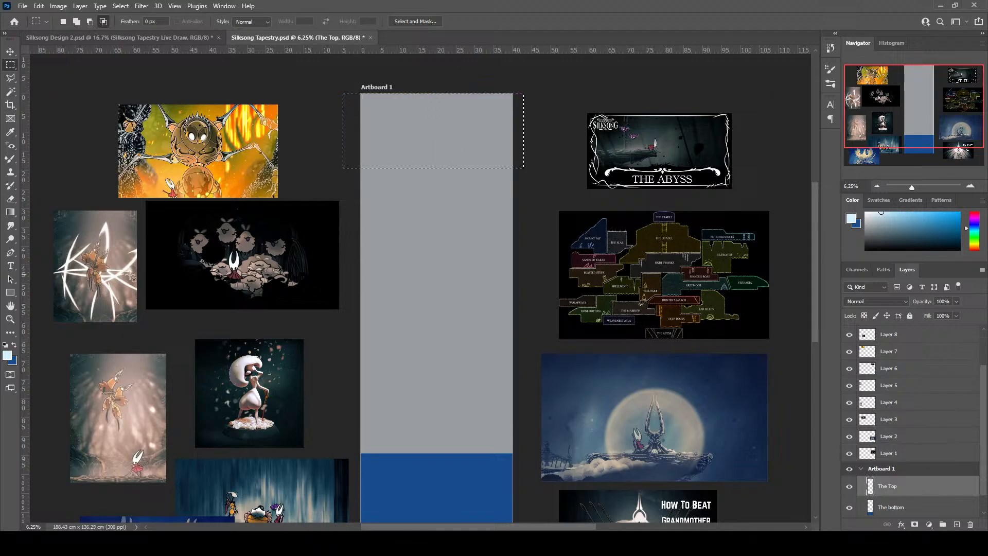
{"action": "left_click", "coordinate": [14, 345]}
{"action": "key", "text": "ctrl+BackSpace"}
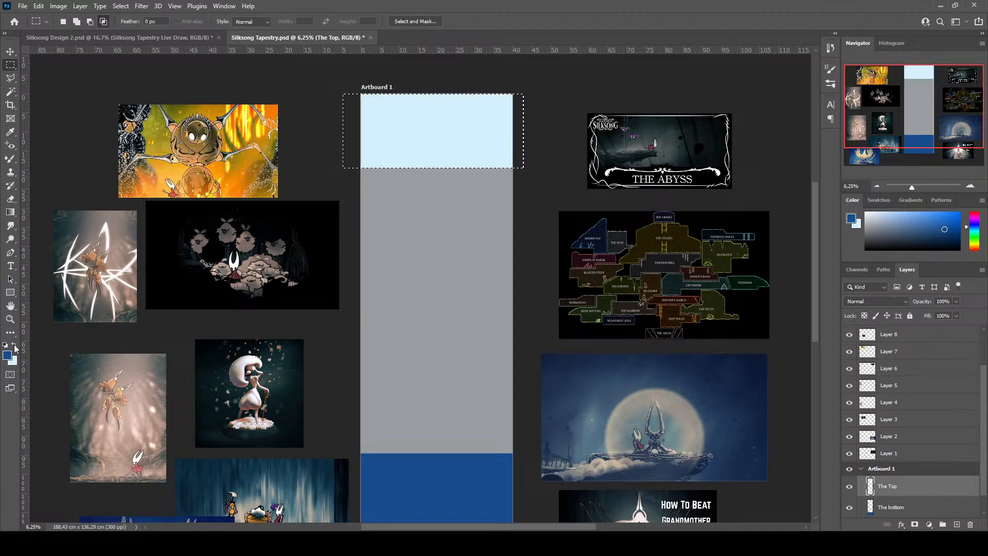
{"action": "scroll", "coordinate": [470, 289], "scroll_direction": "down", "scroll_amount": 2}
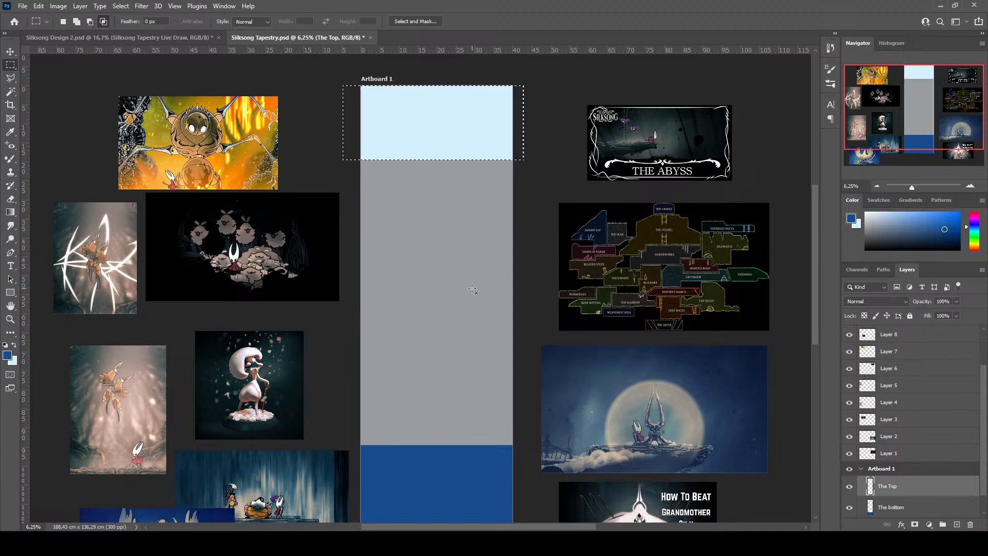
{"action": "key", "text": "ctrl+d"}
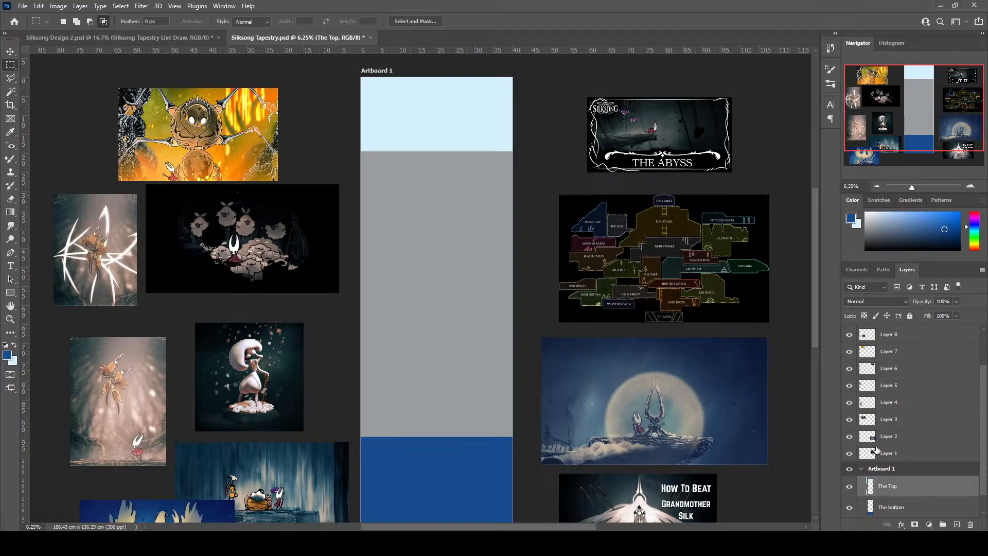
Add a new layer between The bottom and The Top layers
{"action": "left_click", "coordinate": [956, 525]}
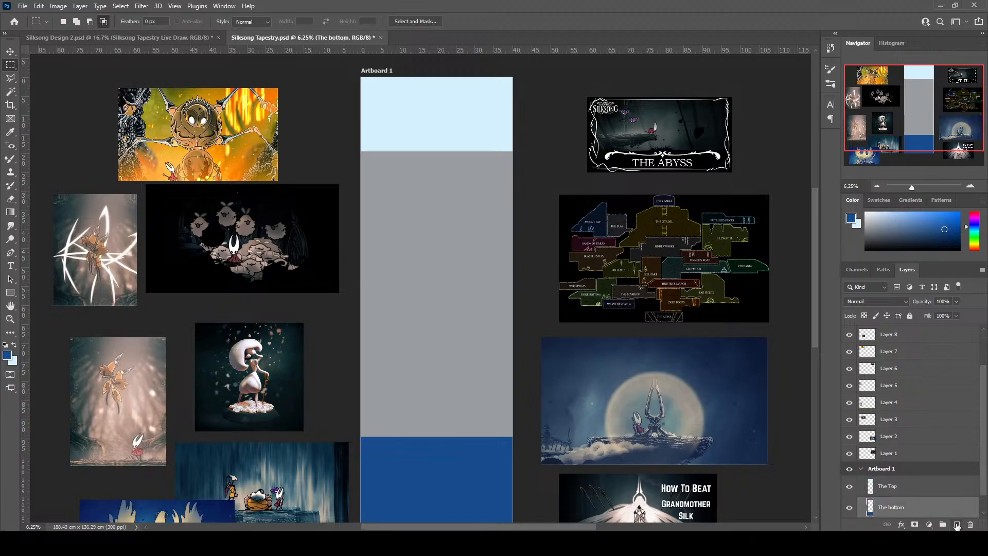
{"action": "scroll", "coordinate": [722, 315], "scroll_direction": "down", "scroll_amount": 2}
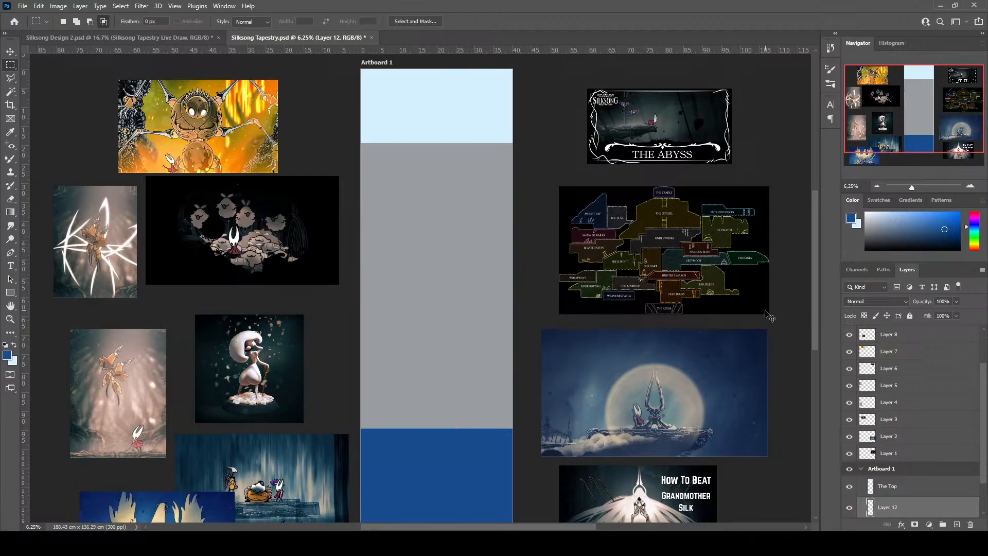
{"action": "key", "text": "ctrl+plus"}
{"action": "left_click_drag", "start_coordinate": [765, 309], "coordinate": [566, 324]}
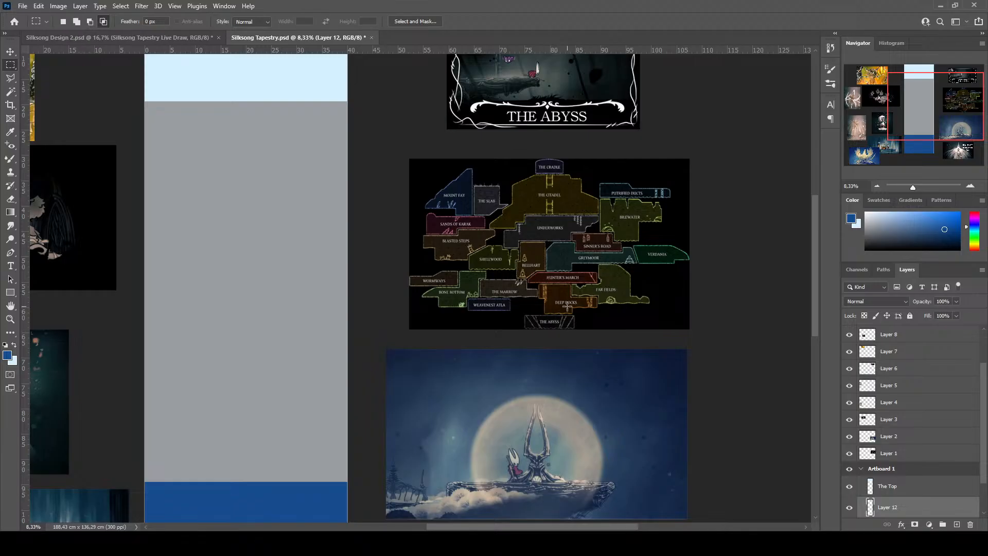
{"action": "scroll", "coordinate": [566, 307], "scroll_direction": "down", "scroll_amount": 2}
{"action": "left_click_drag", "start_coordinate": [196, 209], "coordinate": [383, 184]}
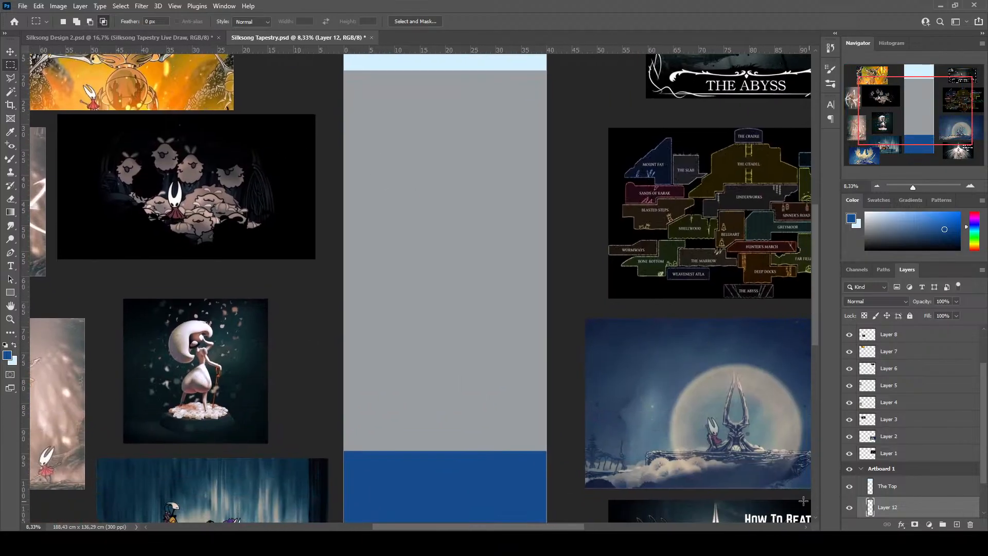
Fill a full-width band about 23 cm tall with orange, slightly overlapping the upper edge of the dark blue area, and deselect it
{"action": "left_click_drag", "start_coordinate": [331, 346], "coordinate": [566, 462]}
{"action": "left_click", "coordinate": [975, 249]}
{"action": "left_click", "coordinate": [960, 212]}
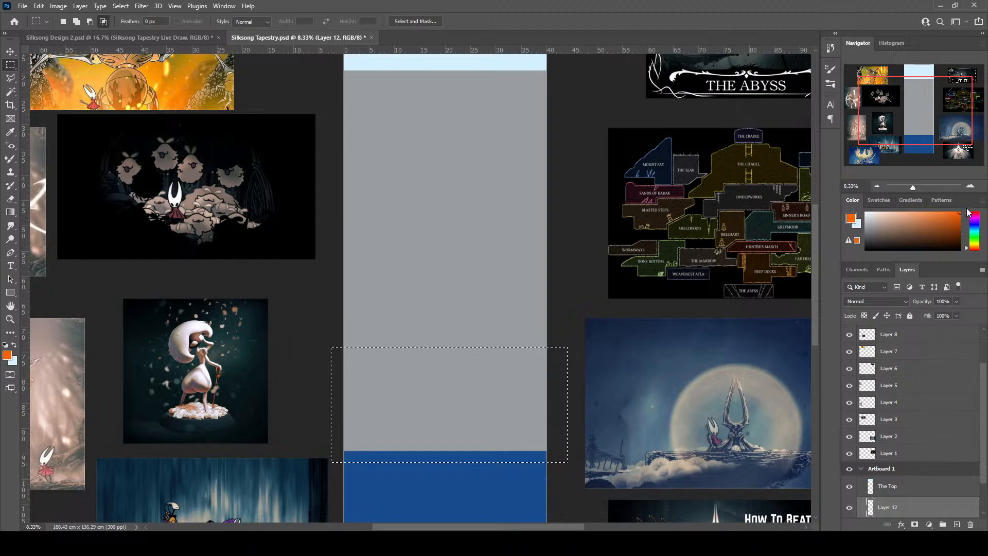
{"action": "left_click", "coordinate": [14, 345]}
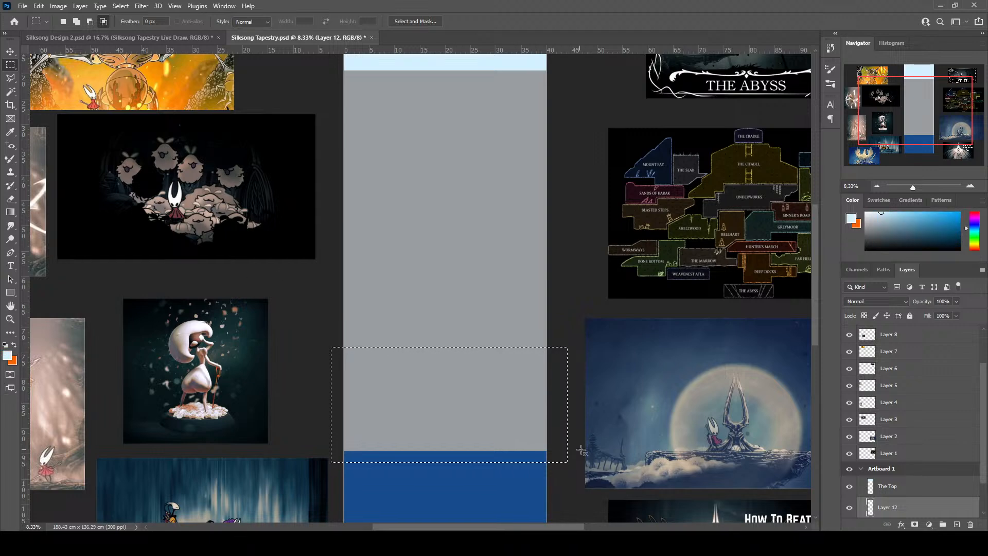
{"action": "key", "text": "ctrl+BackSpace"}
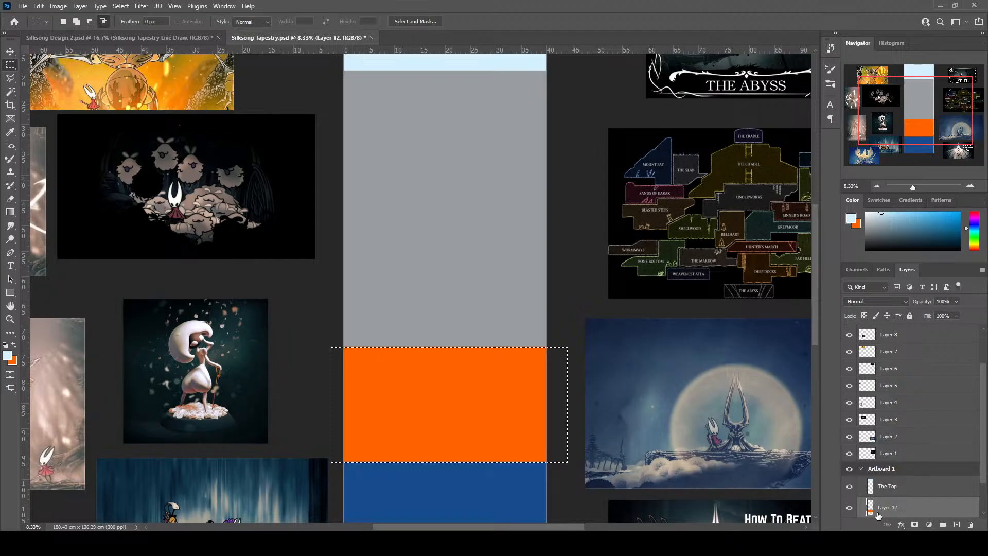
{"action": "key", "text": "ctrl+d"}
{"action": "scroll", "coordinate": [514, 388], "scroll_direction": "down", "scroll_amount": 3}
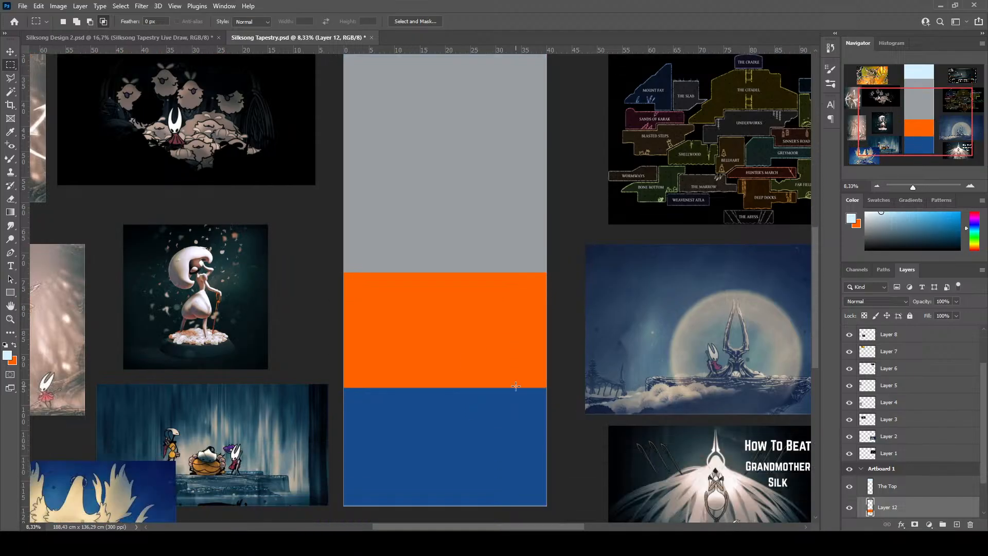
Rename the layer holding the orange band as "4th Chorus"
{"action": "double_click", "coordinate": [888, 507]}
{"action": "type", "text": "4th Chorus"}
{"action": "left_click", "coordinate": [941, 512]}
{"action": "scroll", "coordinate": [562, 337], "scroll_direction": "down", "scroll_amount": 2}
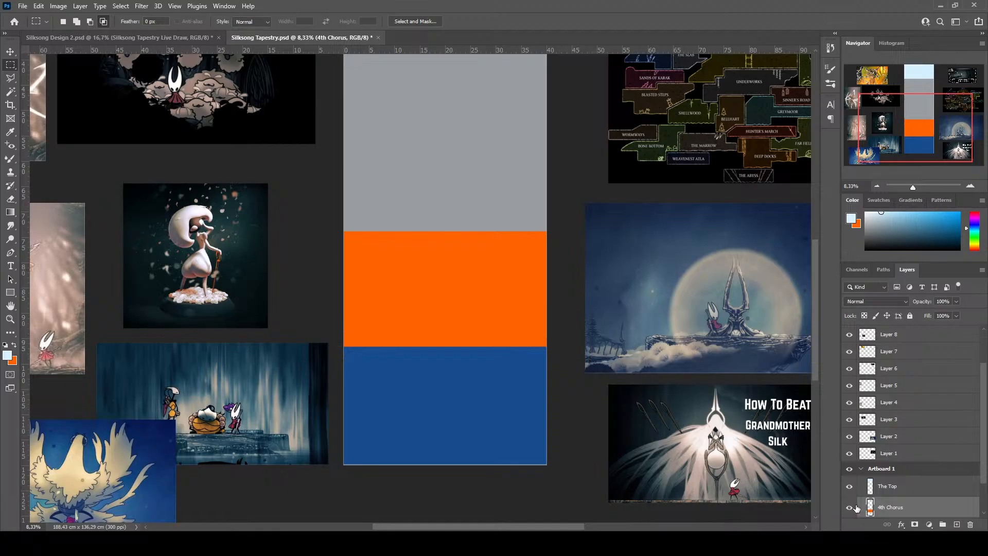
{"action": "scroll", "coordinate": [631, 359], "scroll_direction": "up", "scroll_amount": 1}
{"action": "scroll", "coordinate": [631, 360], "scroll_direction": "up", "scroll_amount": 4}
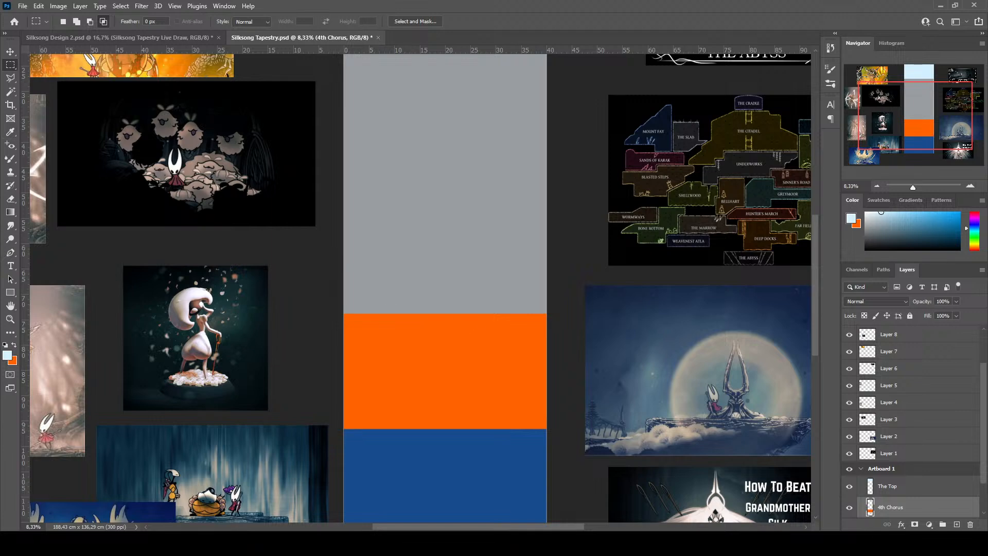
On a new layer above 4th Chorus, fill a full-width olive green band about 15 cm tall overlapping the orange band's upper edge, and deselect it
{"action": "left_click", "coordinate": [956, 524]}
{"action": "mouse_move", "coordinate": [334, 261]}
{"action": "left_mouse_down"}
{"action": "mouse_move", "coordinate": [417, 338]}
{"action": "mouse_move", "coordinate": [554, 338]}
{"action": "left_mouse_up"}
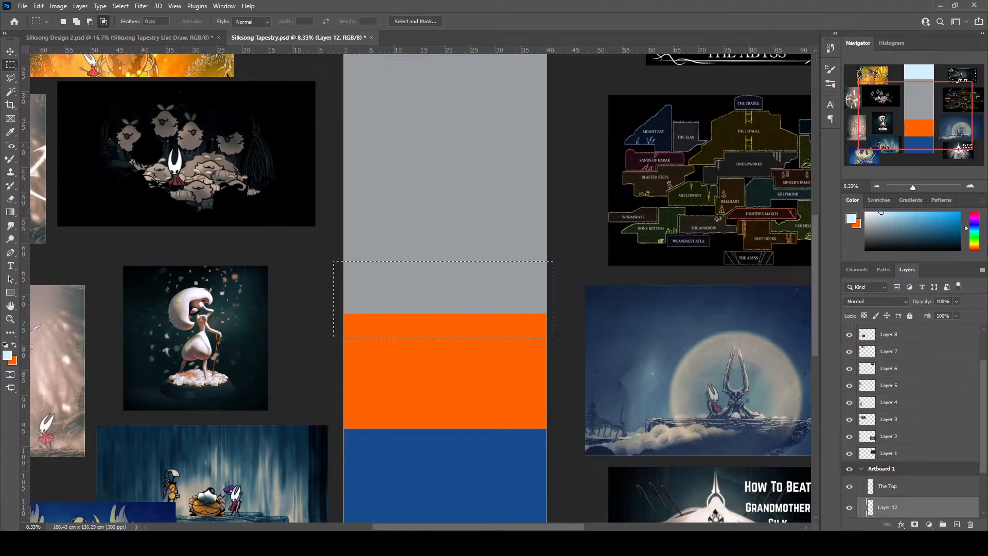
{"action": "left_click", "coordinate": [974, 242]}
{"action": "left_click_drag", "start_coordinate": [956, 242], "coordinate": [950, 231]}
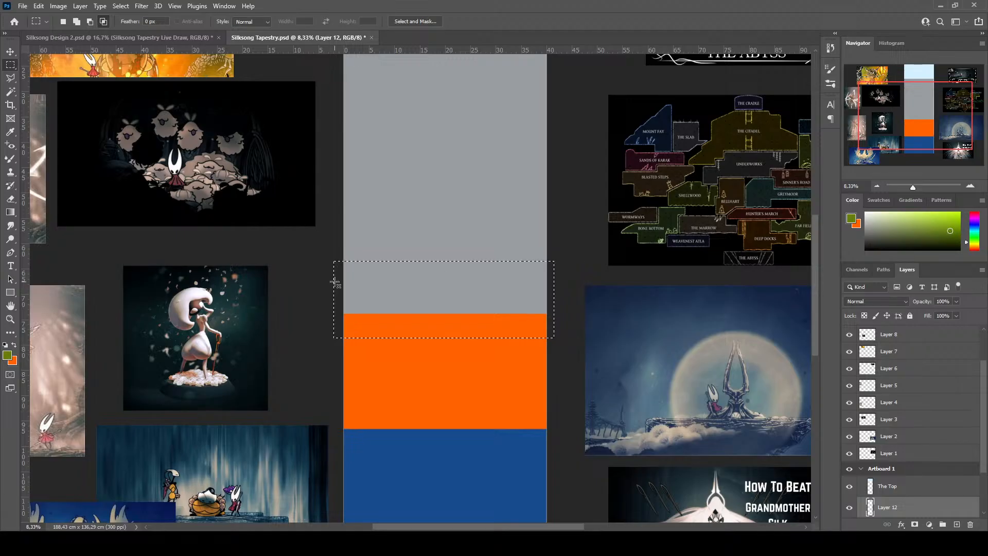
{"action": "left_click", "coordinate": [14, 345]}
{"action": "key", "text": "ctrl+BackSpace"}
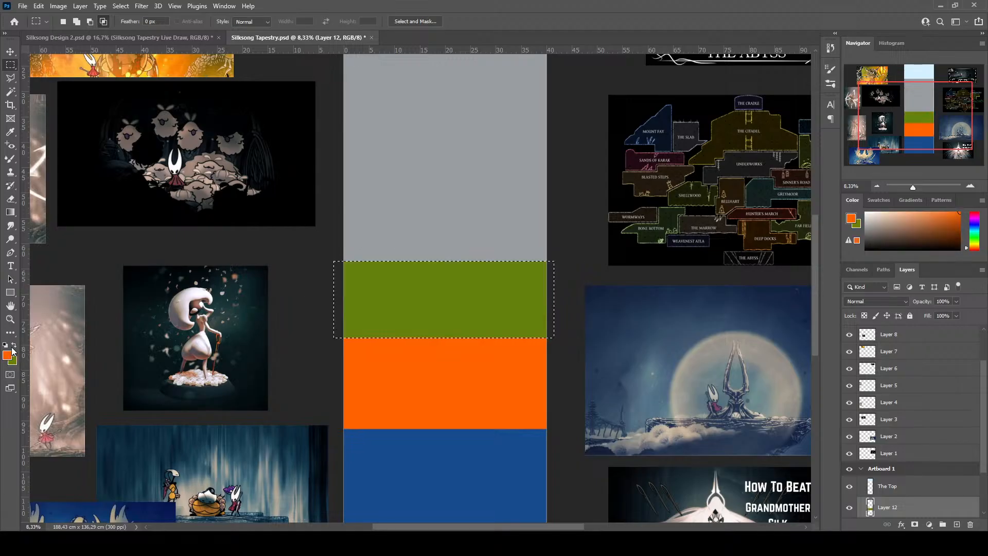
{"action": "key", "text": "ctrl+d"}
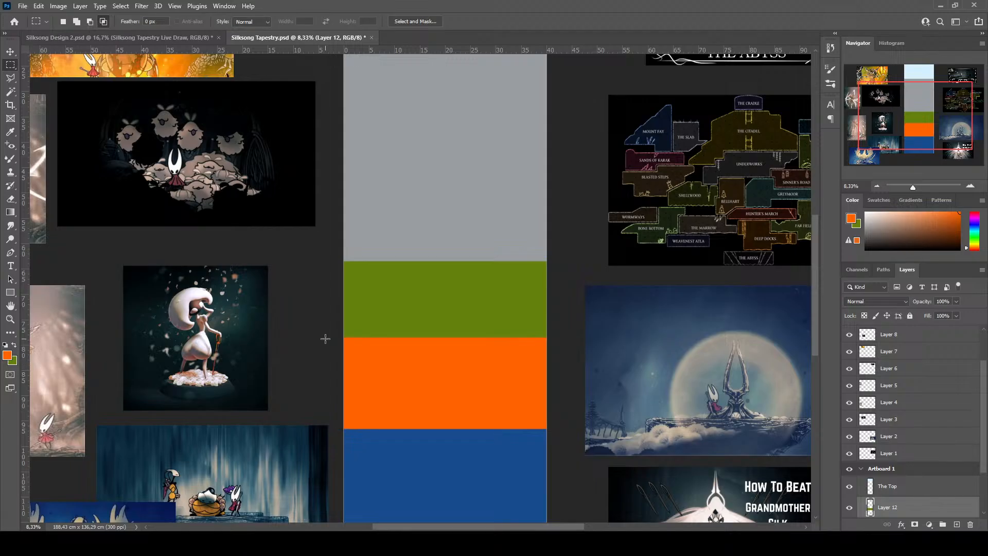
Rename the layer holding the green band as "Hunters March"
{"action": "scroll", "coordinate": [749, 385], "scroll_direction": "up", "scroll_amount": 2}
{"action": "scroll", "coordinate": [734, 408], "scroll_direction": "up", "scroll_amount": 1}
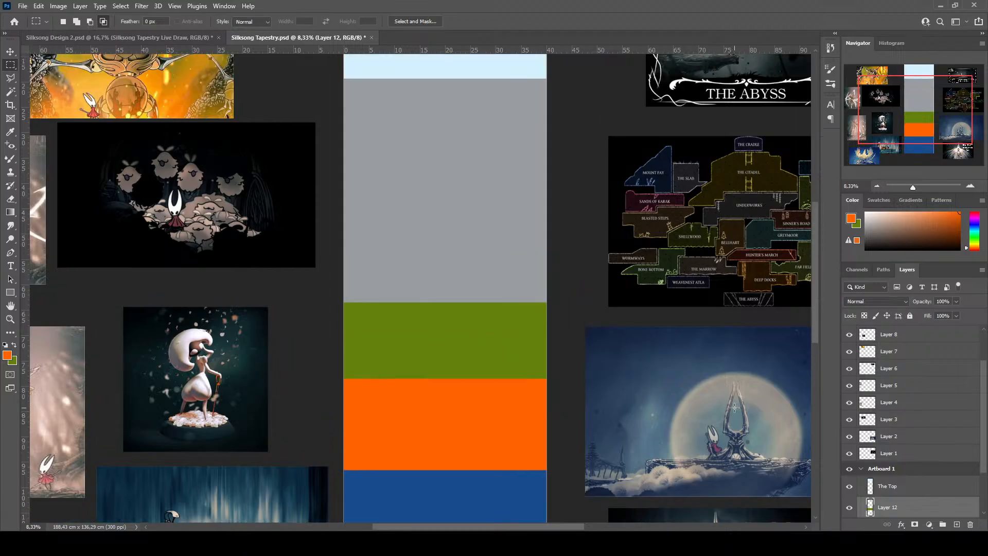
{"action": "double_click", "coordinate": [886, 507]}
{"action": "type", "text": "Hunters March"}
{"action": "key", "text": "Return"}
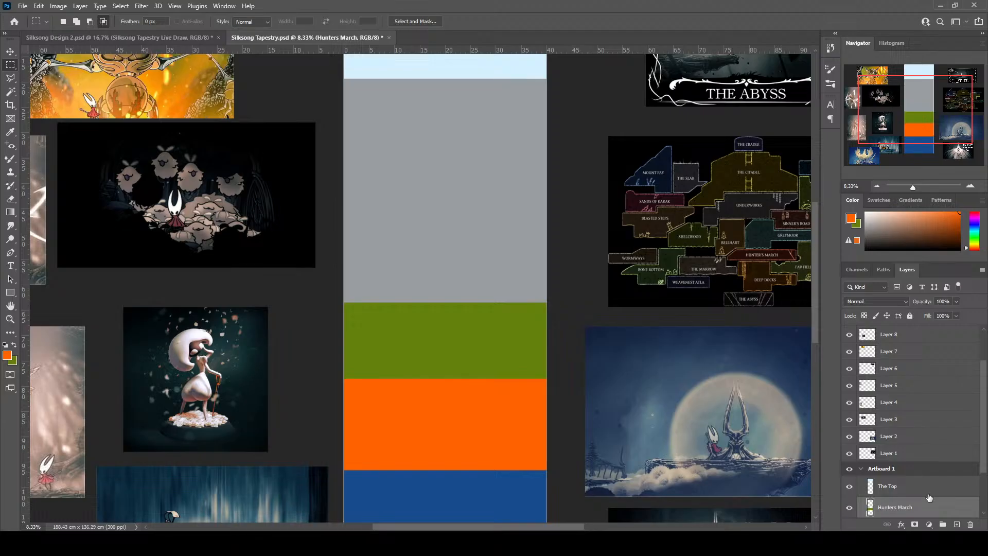
Add a new layer above Hunters March and name it "Flea Caravan"
{"action": "key", "text": "ctrl+z"}
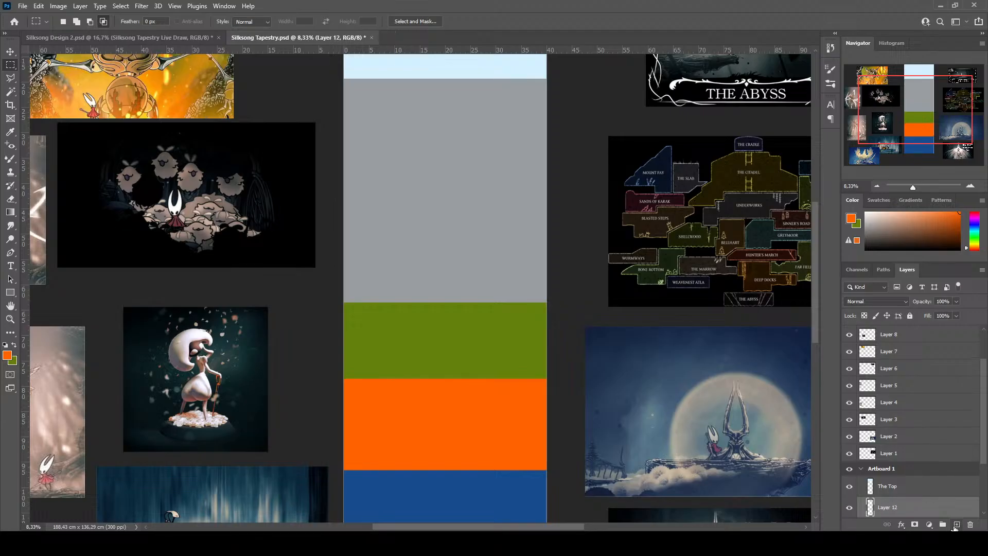
{"action": "double_click", "coordinate": [887, 506]}
{"action": "key", "text": "Return"}
{"action": "double_click", "coordinate": [887, 507]}
{"action": "key", "text": "Return"}
{"action": "double_click", "coordinate": [884, 507]}
{"action": "type", "text": "Flea Caravan"}
{"action": "key", "text": "Return"}
Add a new layer between Flea Caravan and The Top and name it "Mount Fay"
{"action": "key", "text": "ctrl+z"}
{"action": "scroll", "coordinate": [781, 206], "scroll_direction": "up", "scroll_amount": 1}
{"action": "double_click", "coordinate": [889, 507]}
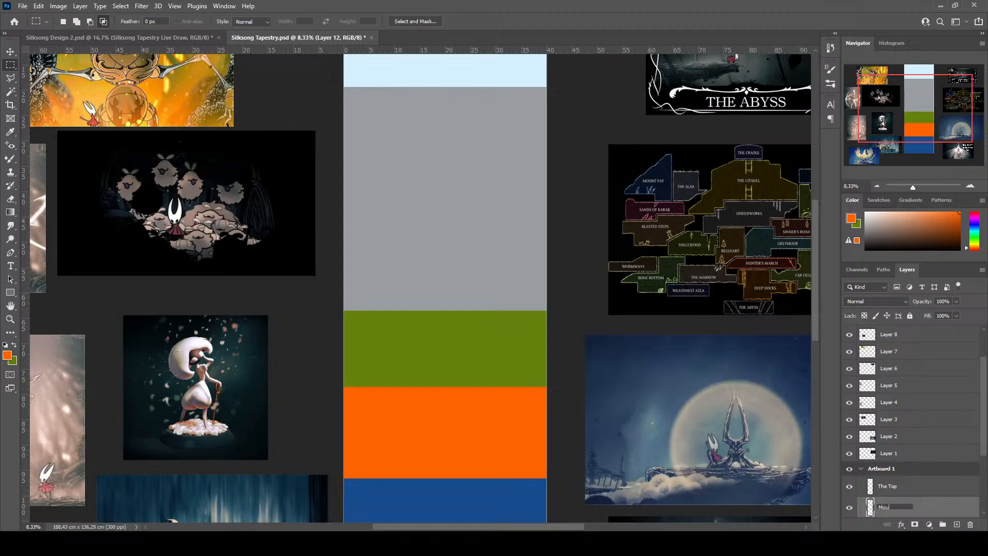
{"action": "type", "text": "Fay"}
{"action": "key", "text": "Return"}
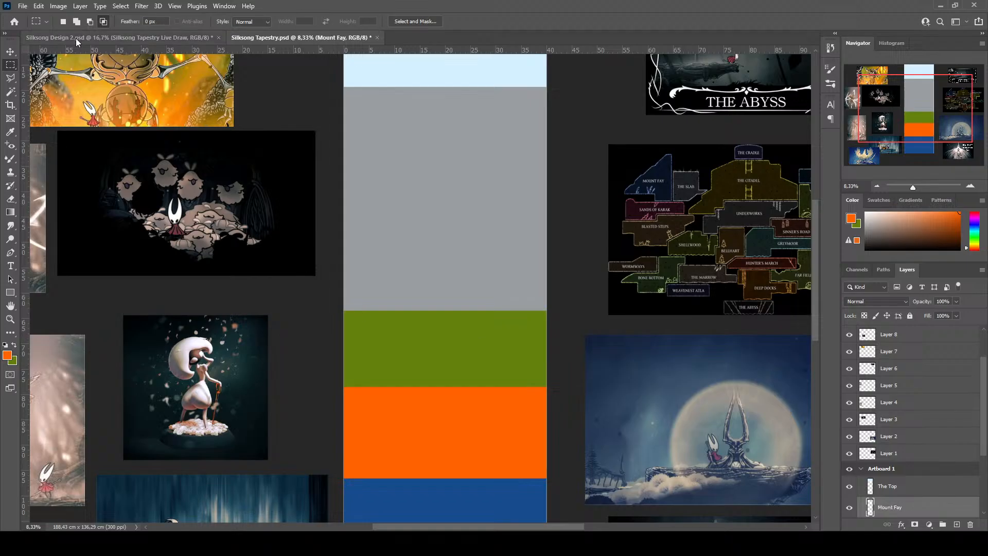
On the Mount Fay layer, fill a full-width blue band about 16 cm tall overlapping the pale blue band's lower edge, and deselect it
{"action": "scroll", "coordinate": [403, 189], "scroll_direction": "up", "scroll_amount": 3}
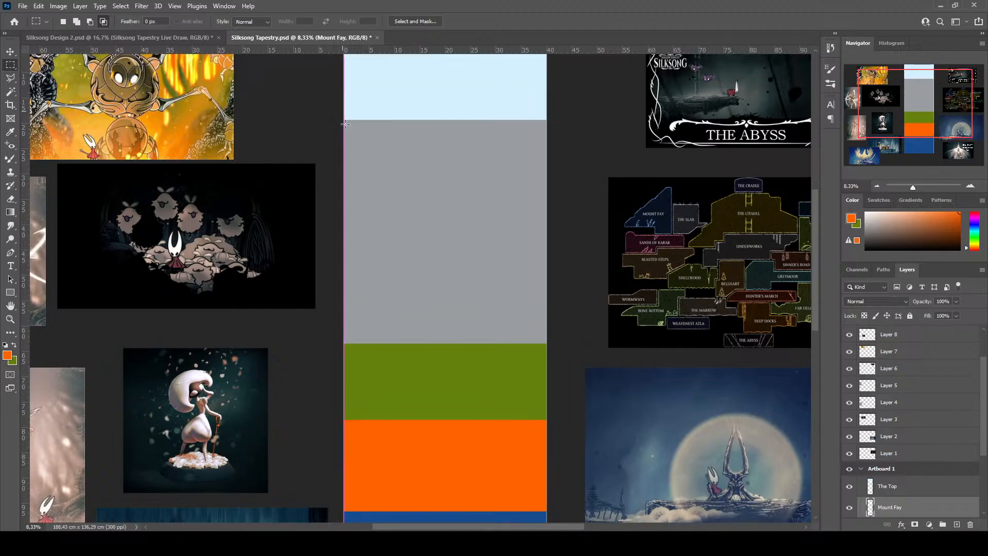
{"action": "left_click_drag", "start_coordinate": [343, 110], "coordinate": [548, 193]}
{"action": "left_click", "coordinate": [976, 226]}
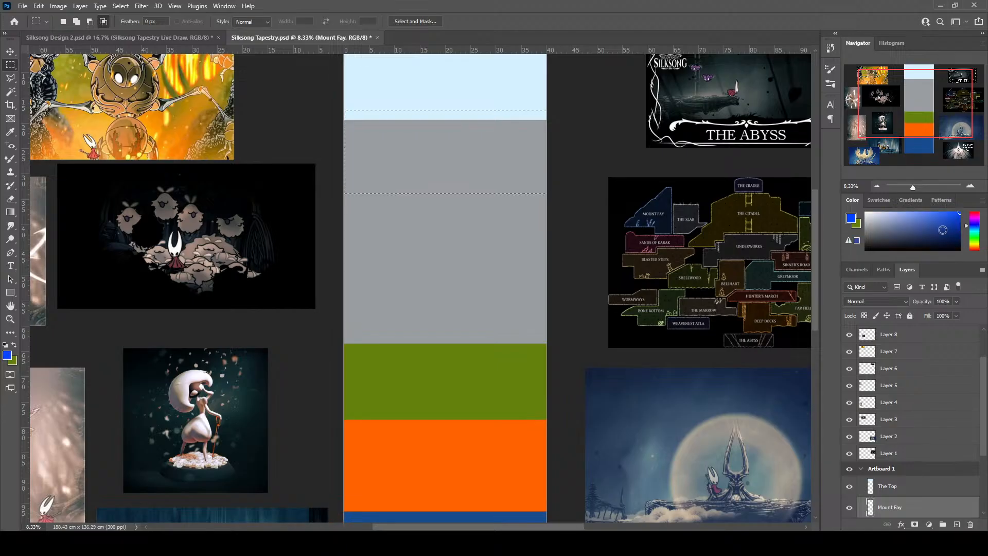
{"action": "left_click_drag", "start_coordinate": [942, 230], "coordinate": [933, 220]}
{"action": "left_click", "coordinate": [15, 345]}
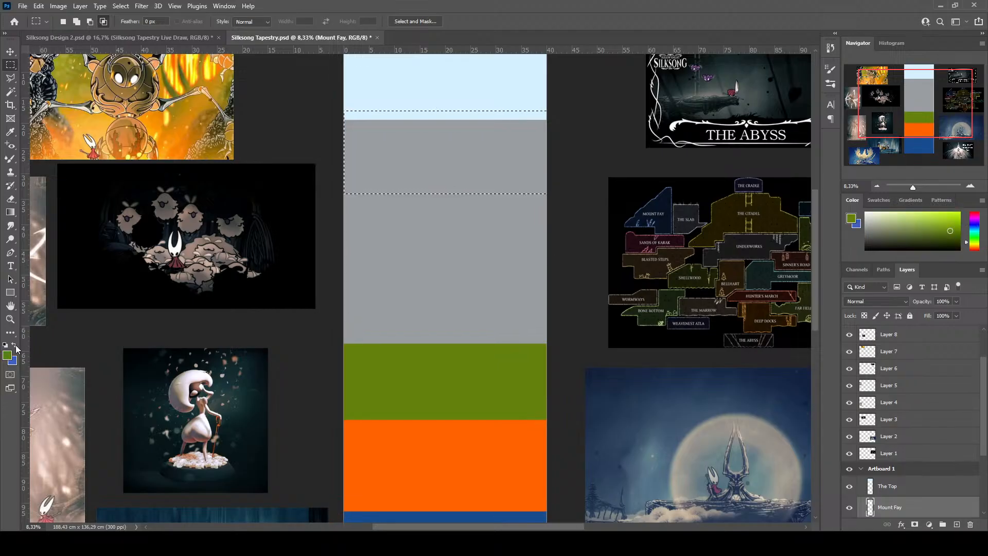
{"action": "key", "text": "ctrl+BackSpace"}
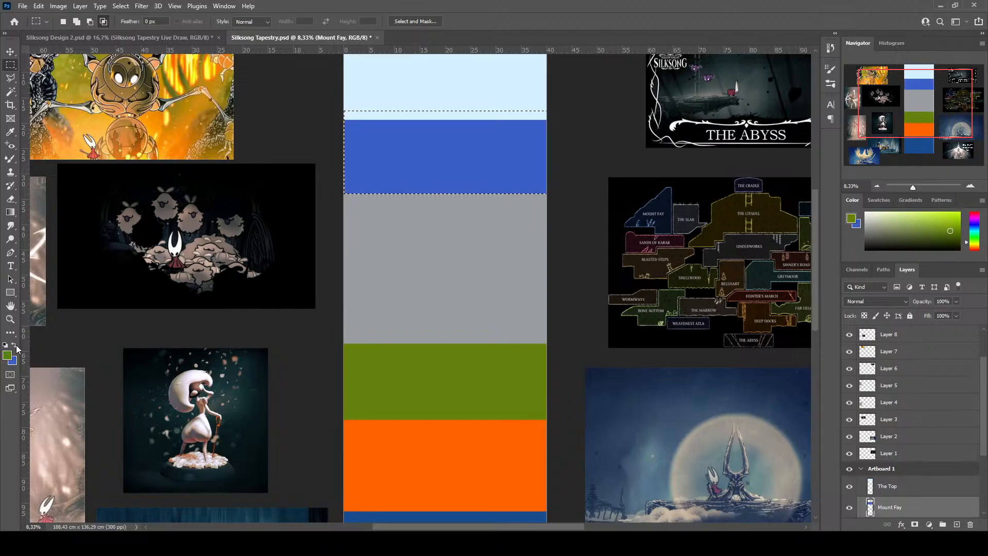
{"action": "key", "text": "ctrl+minus"}
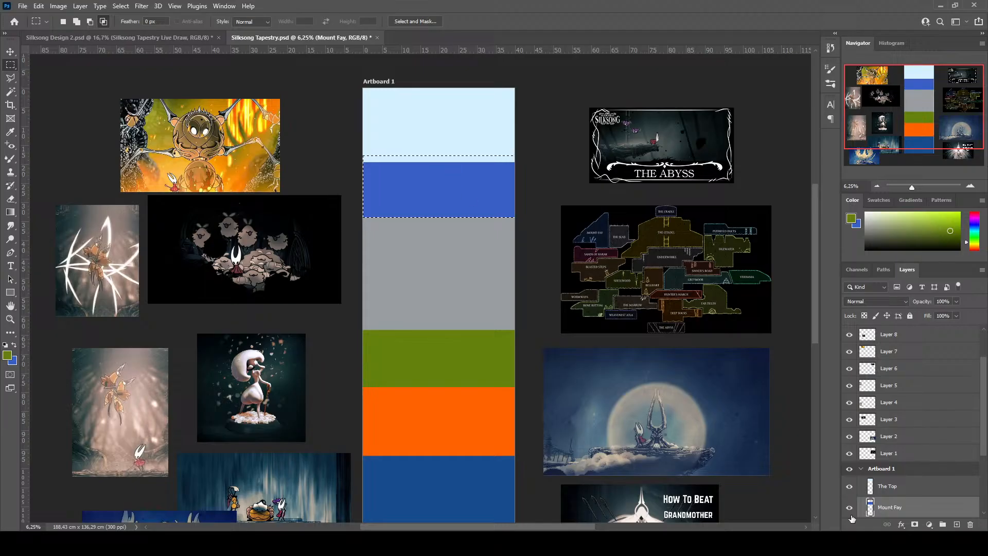
{"action": "scroll", "coordinate": [933, 460], "scroll_direction": "down", "scroll_amount": 1}
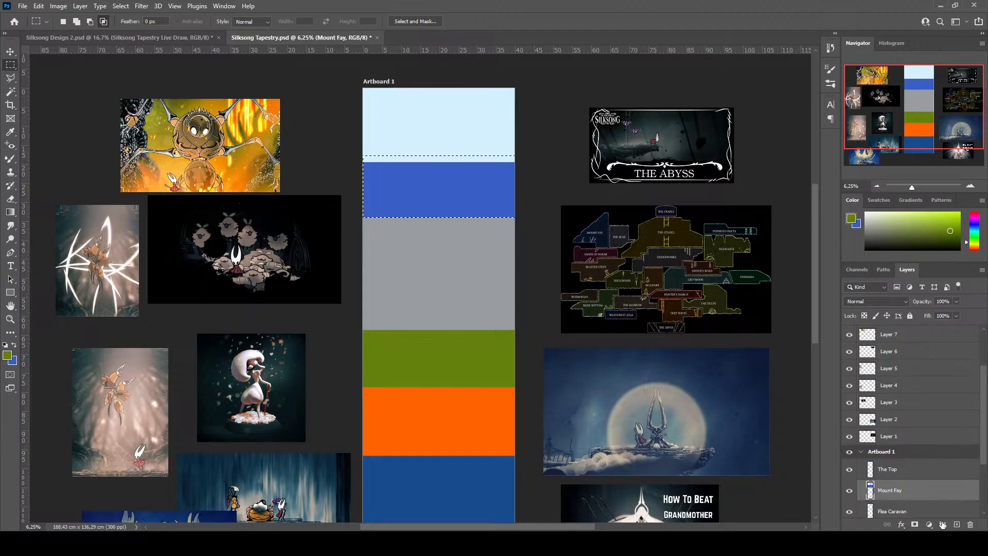
{"action": "left_click", "coordinate": [924, 442]}
{"action": "key", "text": "ctrl+d"}
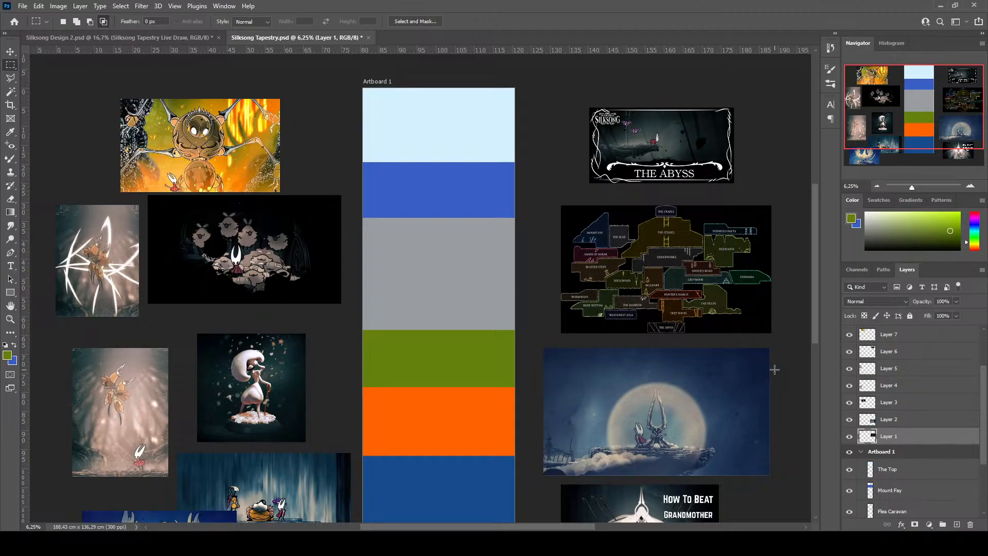
Move the map and The Abyss images closer to the artboard, and place the Grandmother Silk image beside The Abyss image
{"action": "left_click", "coordinate": [808, 282]}
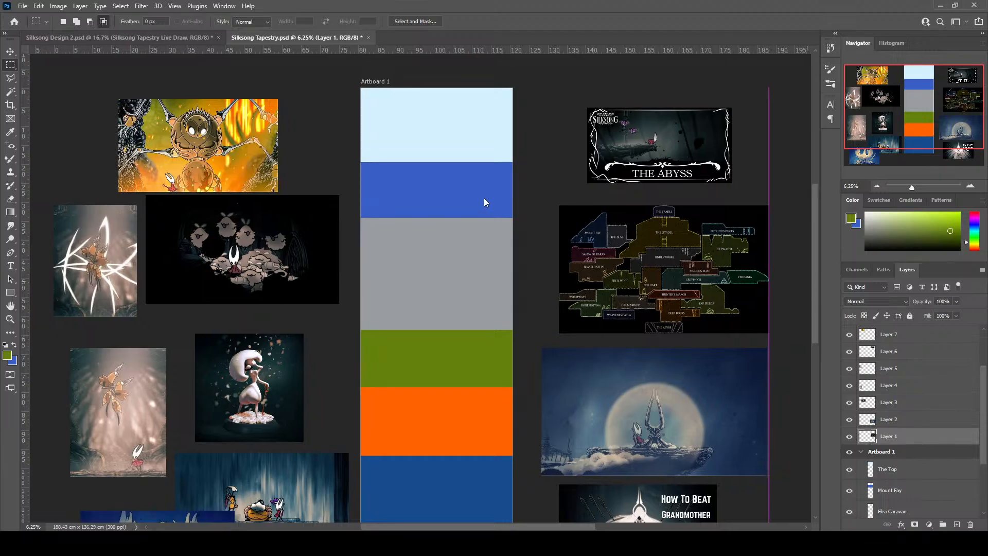
{"action": "left_click_drag", "start_coordinate": [814, 271], "coordinate": [814, 285]}
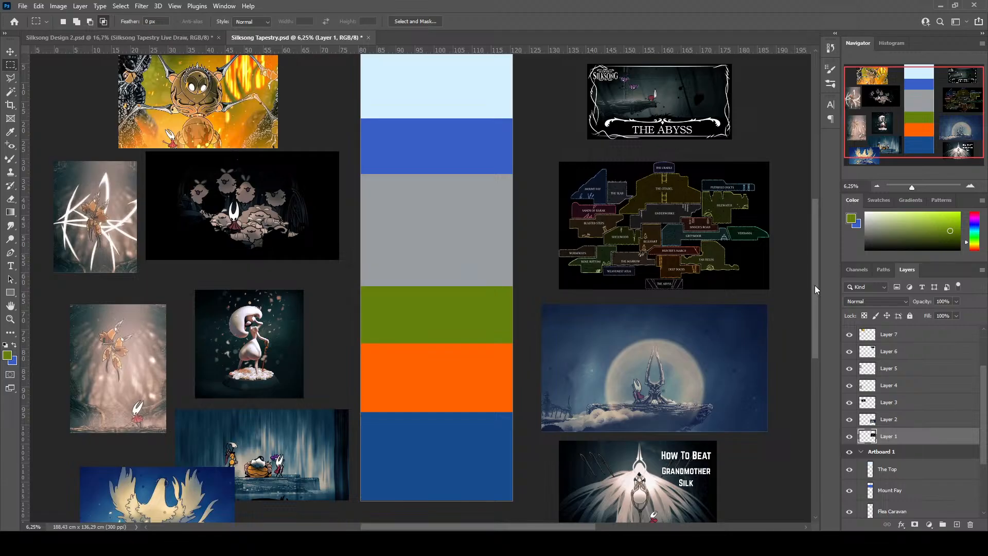
{"action": "key", "text": "ctrl+minus"}
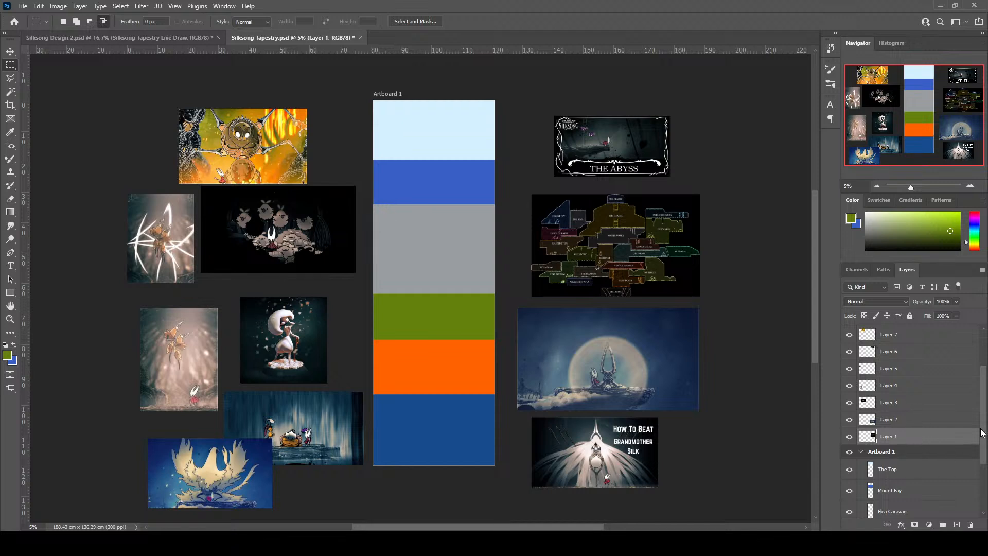
{"action": "scroll", "coordinate": [926, 417], "scroll_direction": "down", "scroll_amount": 3}
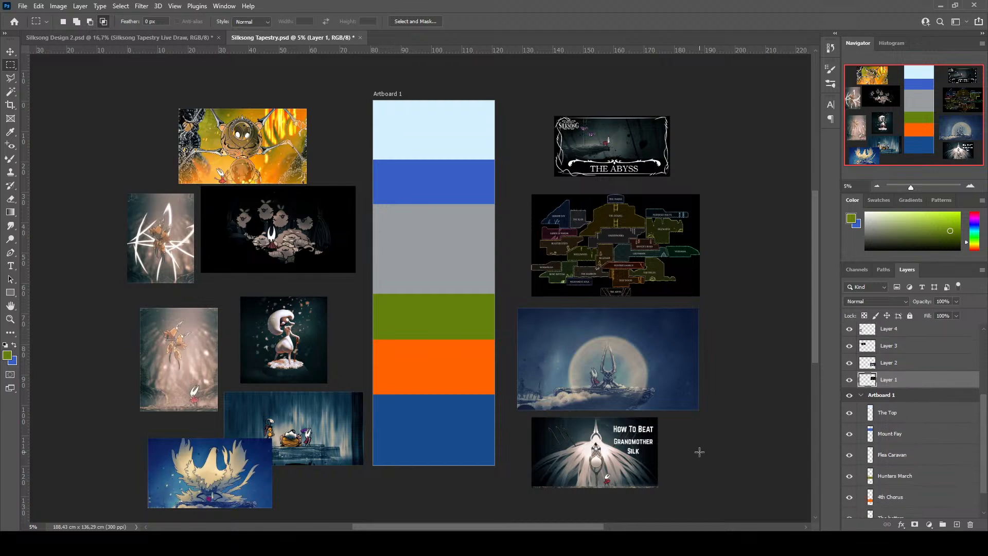
{"action": "key", "text": "v"}
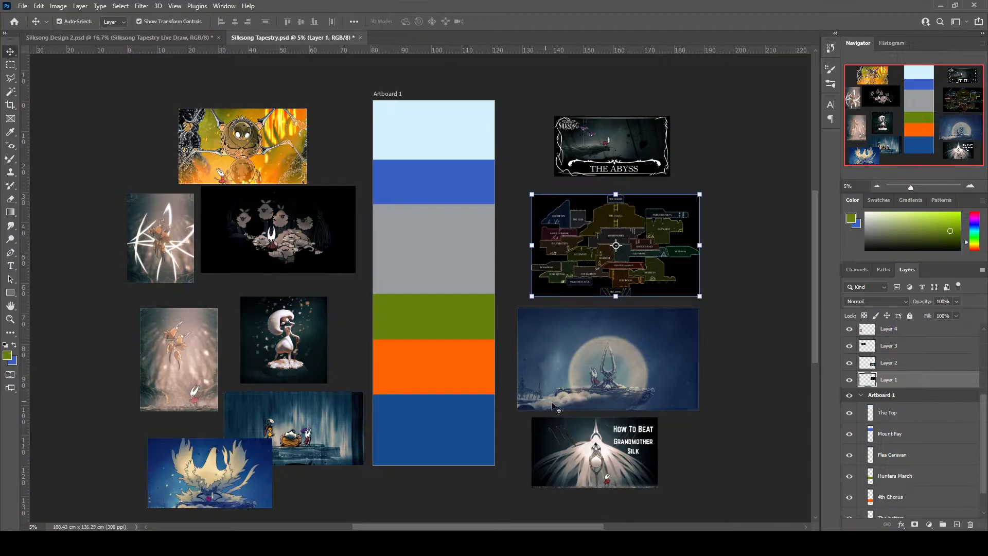
{"action": "left_click_drag", "start_coordinate": [643, 256], "coordinate": [629, 253]}
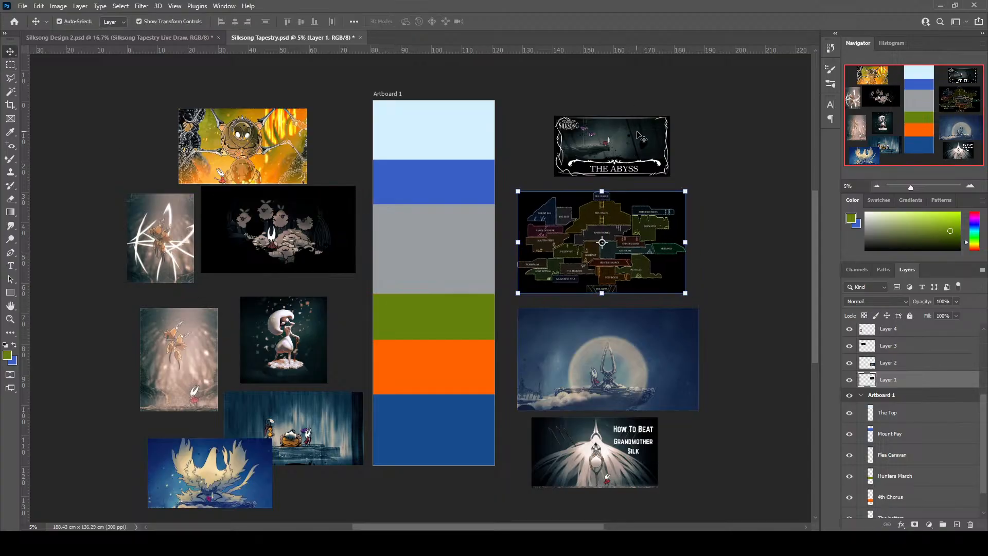
{"action": "left_click_drag", "start_coordinate": [641, 137], "coordinate": [609, 136]}
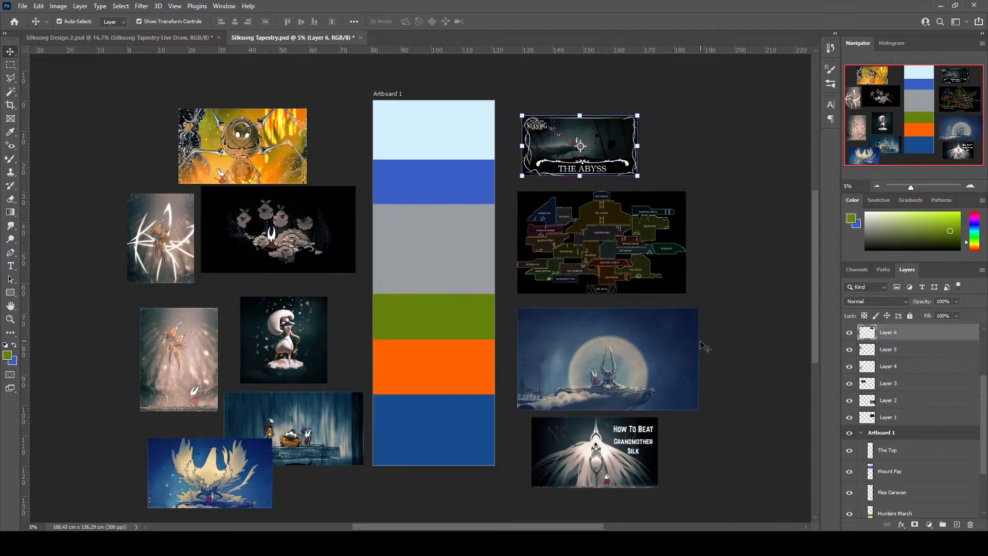
{"action": "left_click_drag", "start_coordinate": [620, 465], "coordinate": [749, 153]}
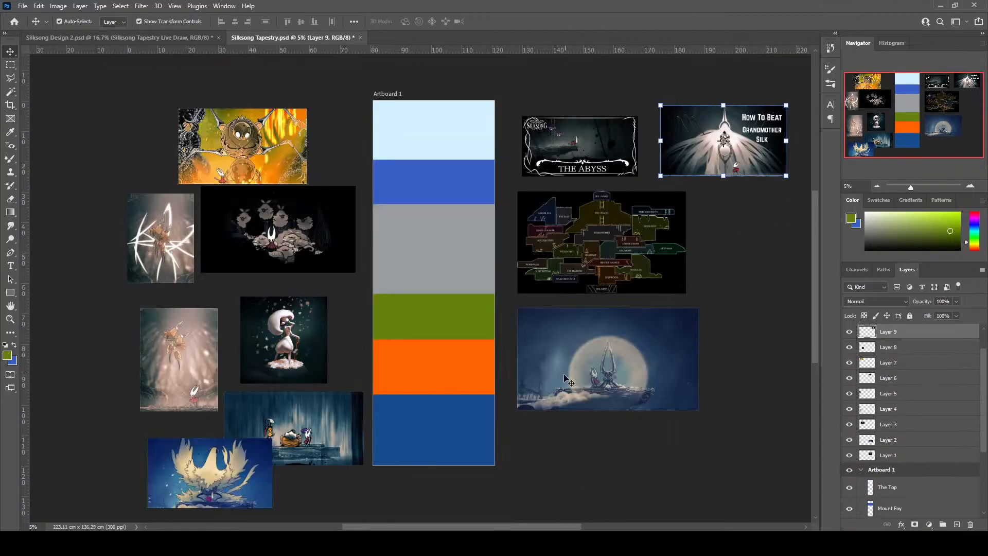
Group the section layers from The Top through The bottom and set the group's opacity to 28%
{"action": "scroll", "coordinate": [484, 486], "scroll_direction": "down", "scroll_amount": 2}
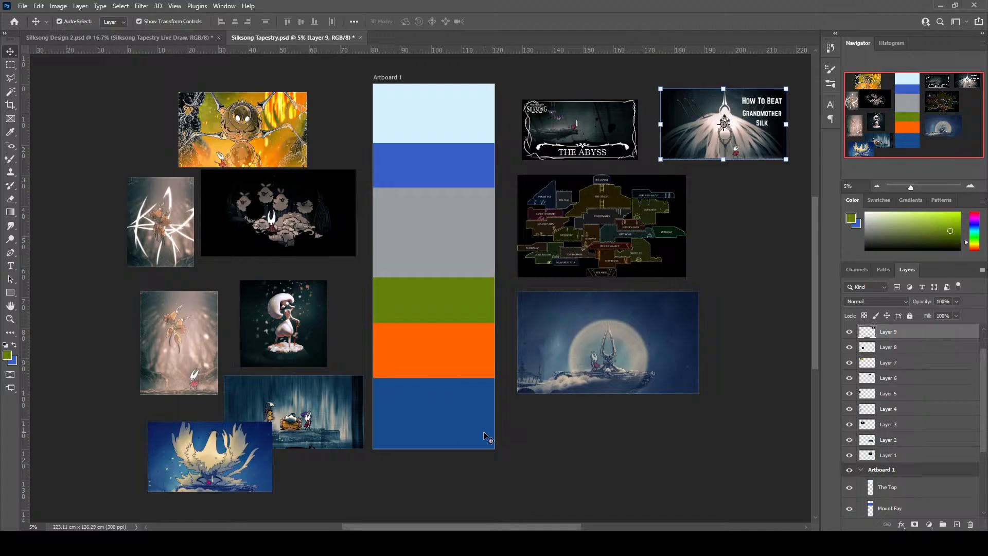
{"action": "left_click", "coordinate": [419, 416]}
{"action": "scroll", "coordinate": [943, 497], "scroll_direction": "down", "scroll_amount": 1}
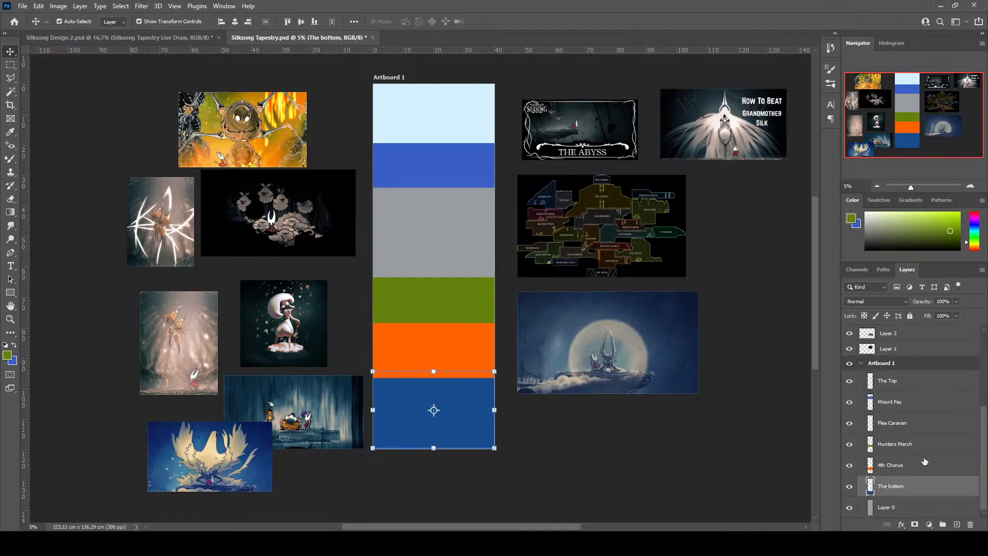
{"action": "left_click", "coordinate": [905, 381]}
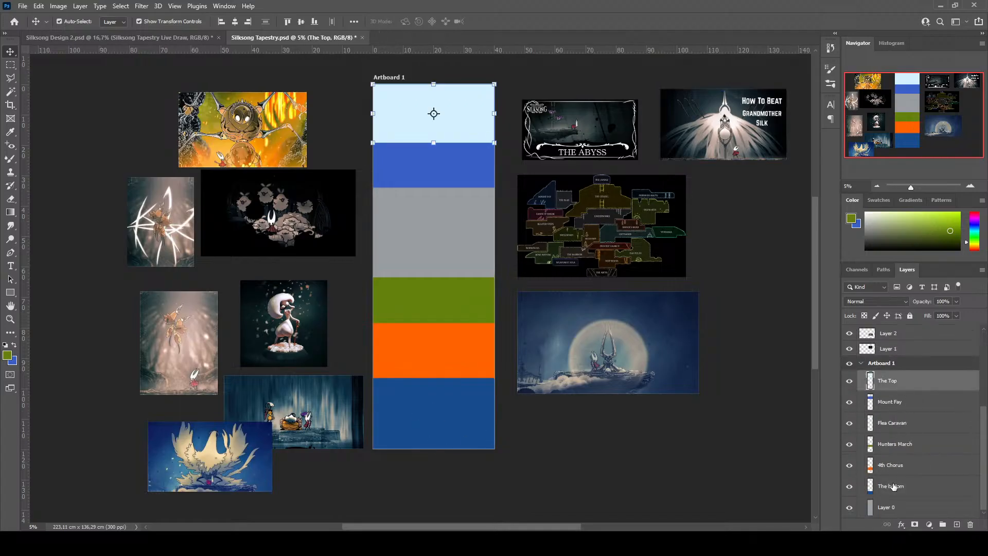
{"action": "left_click", "coordinate": [893, 486], "text": "shift"}
{"action": "left_click", "coordinate": [943, 524]}
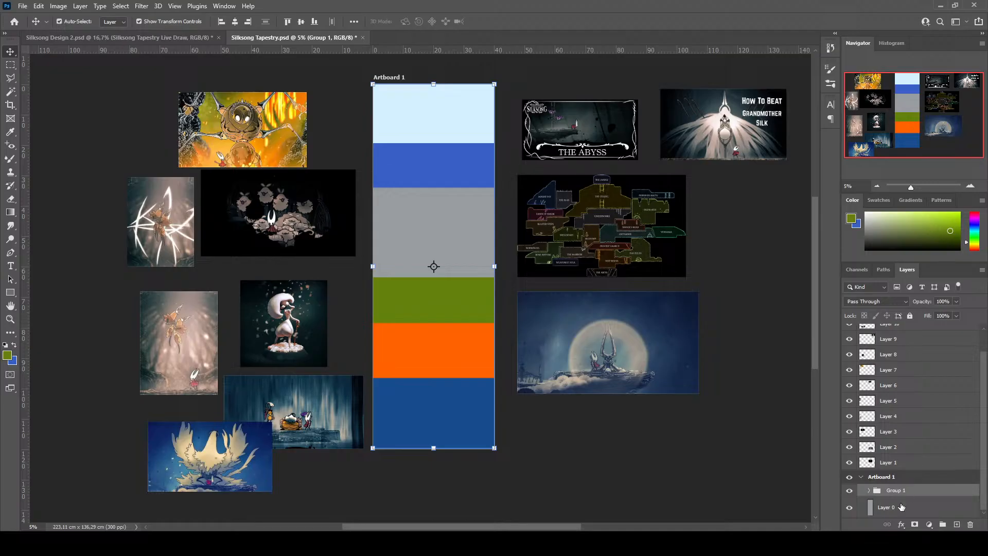
{"action": "left_click_drag", "start_coordinate": [956, 302], "coordinate": [918, 316]}
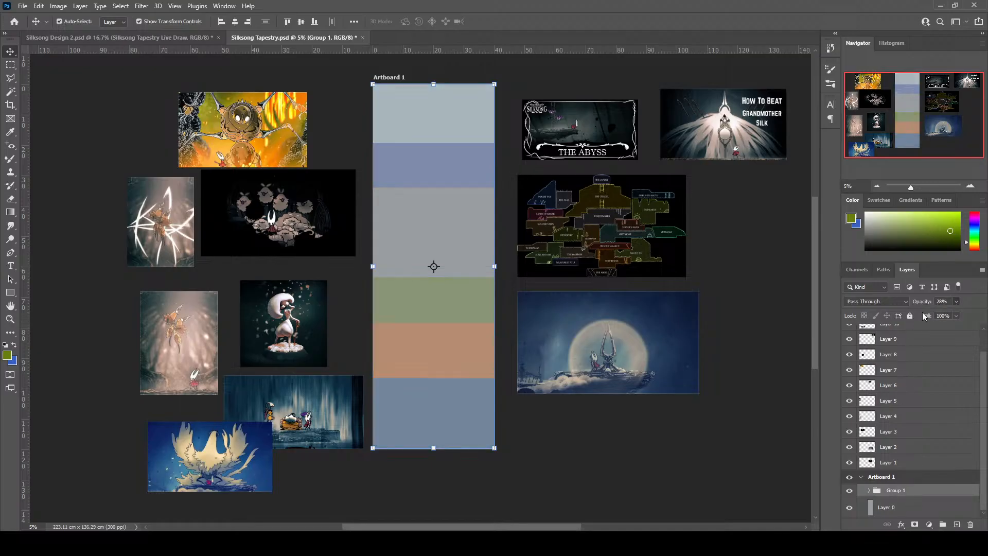
Review the section layers inside the group, from The Top down to The bottom
{"action": "left_click", "coordinate": [870, 490]}
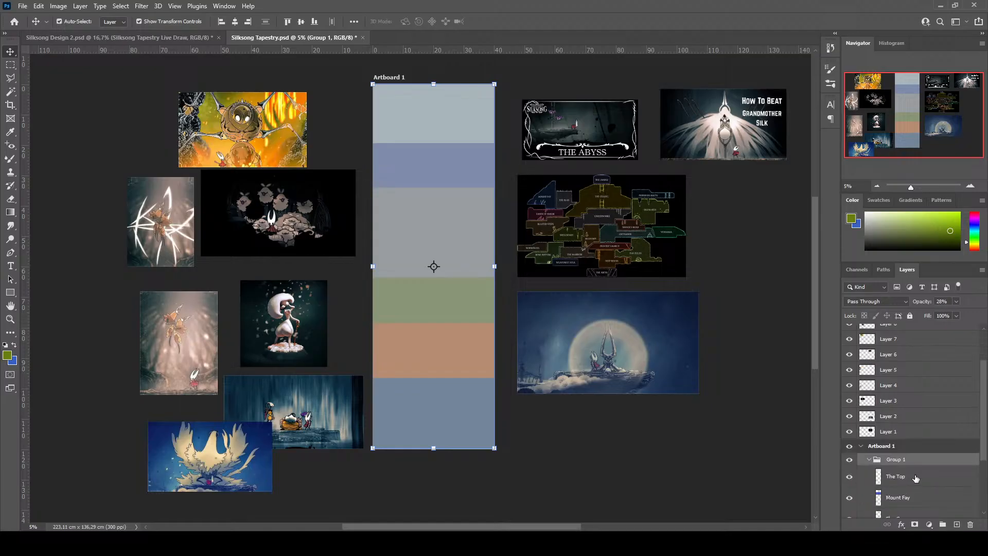
{"action": "scroll", "coordinate": [915, 479], "scroll_direction": "down", "scroll_amount": 3}
{"action": "scroll", "coordinate": [915, 479], "scroll_direction": "down", "scroll_amount": 1}
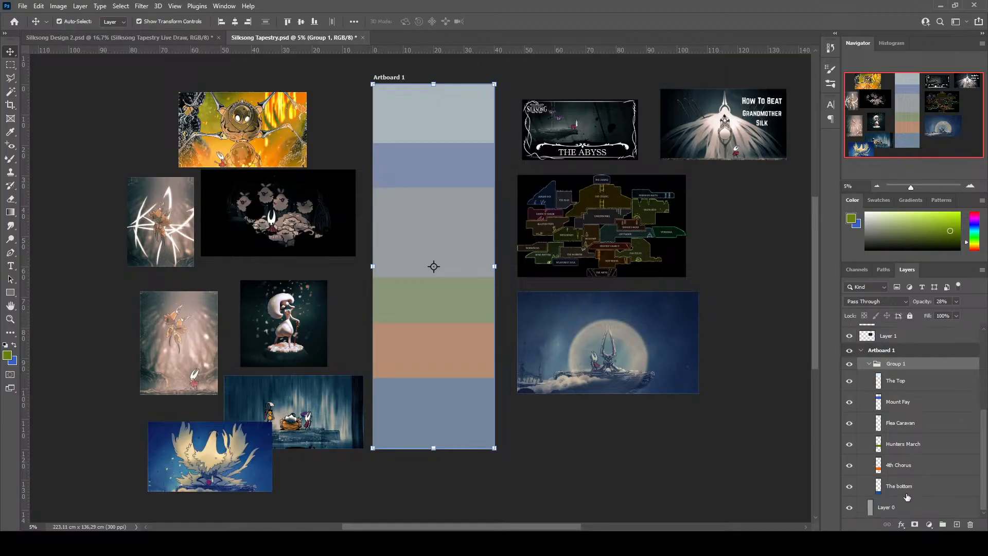
{"action": "left_click", "coordinate": [907, 495]}
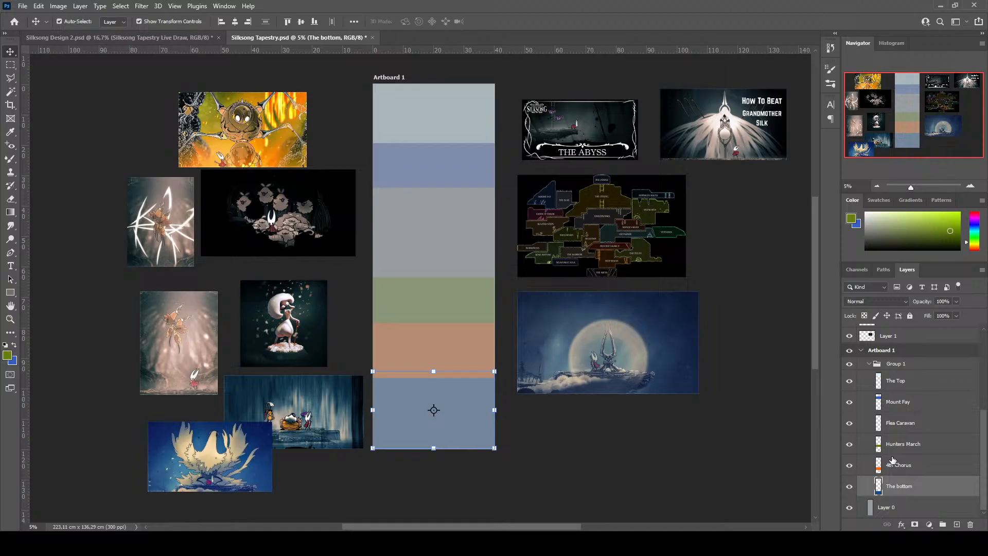
{"action": "left_click", "coordinate": [894, 366]}
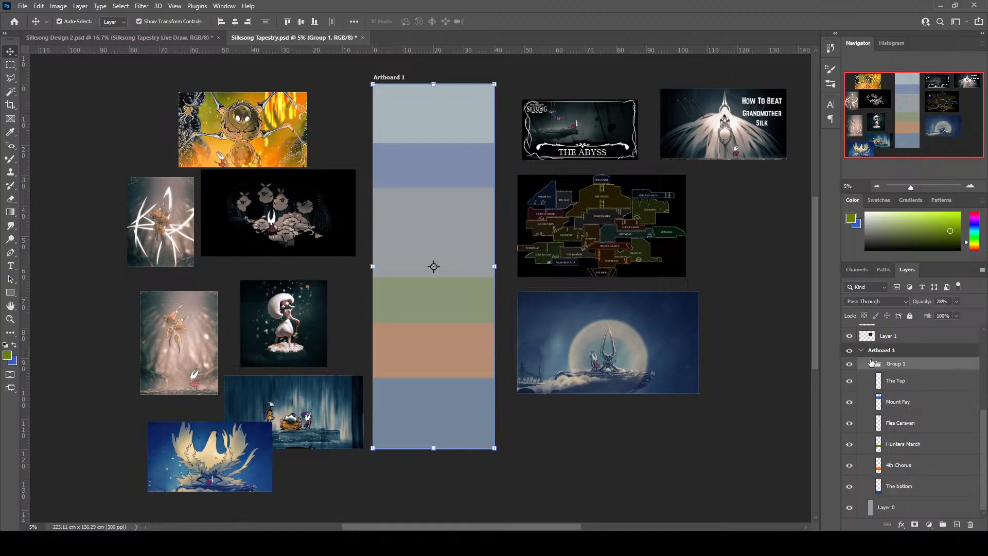
{"action": "left_click", "coordinate": [869, 363]}
Rename the group of section layers as "Divisions" and save the document
{"action": "double_click", "coordinate": [896, 491]}
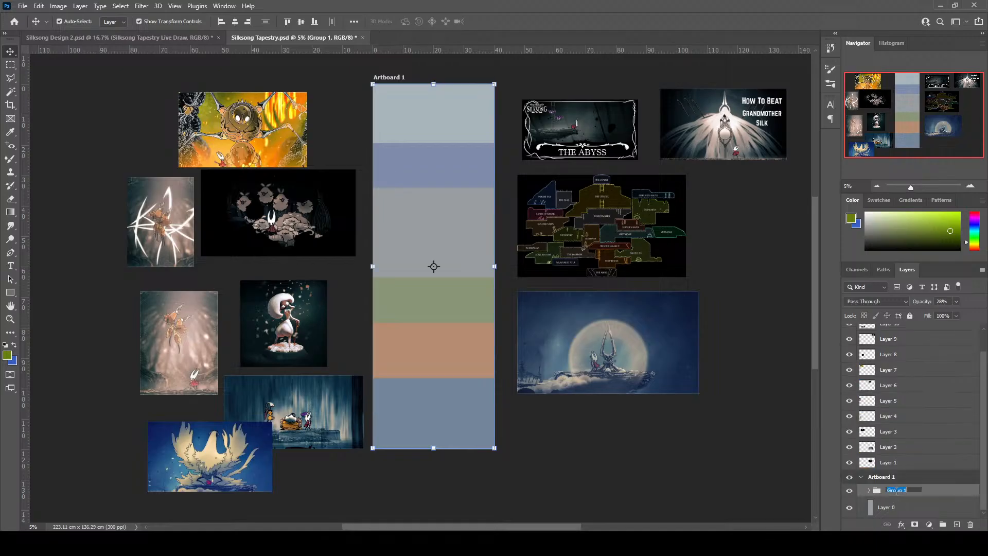
{"action": "type", "text": "Divisions"}
{"action": "key", "text": "Return"}
{"action": "key", "text": "ctrl+s"}
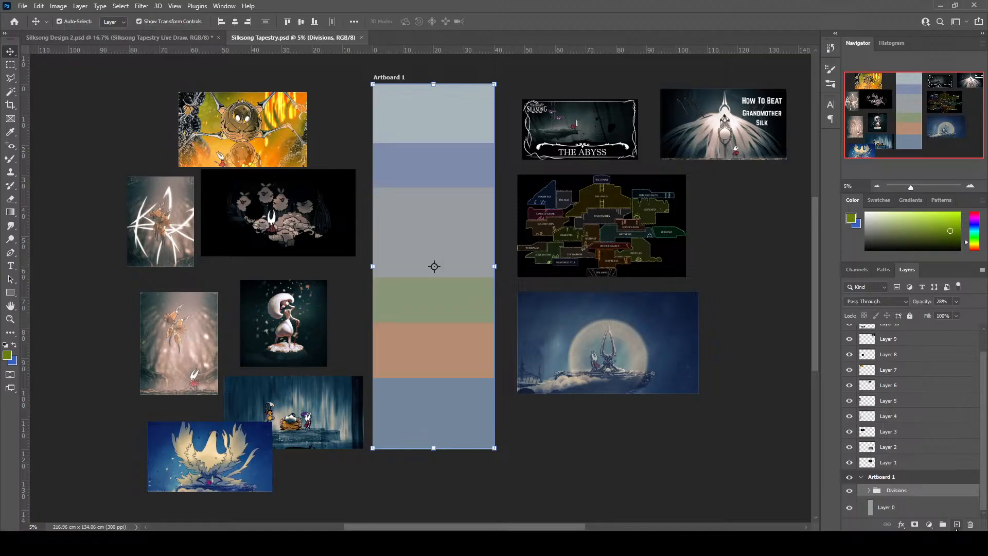
Add a new empty layer above the Divisions group in Artboard 1 and keep it active
{"action": "left_click", "coordinate": [956, 524]}
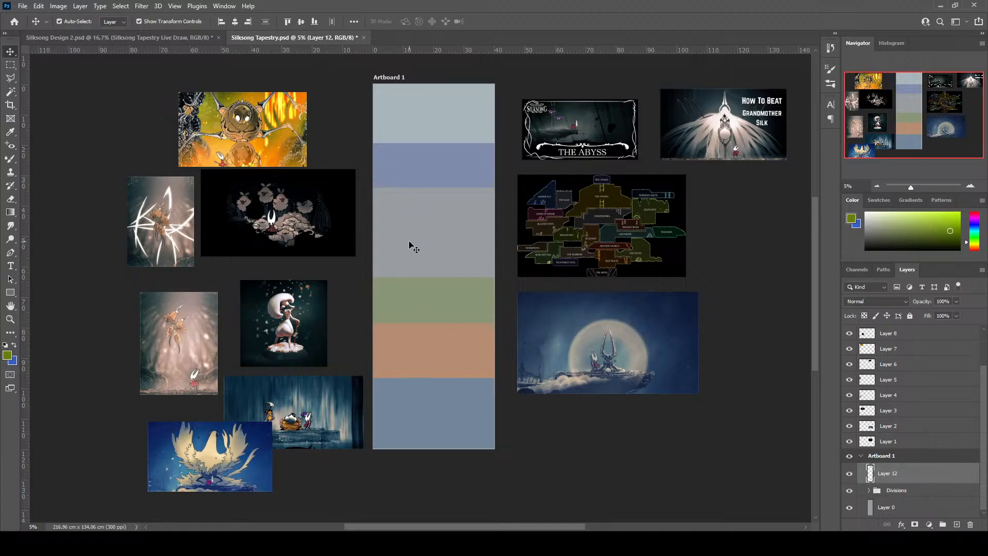
{"action": "scroll", "coordinate": [410, 242], "scroll_direction": "down", "scroll_amount": 1}
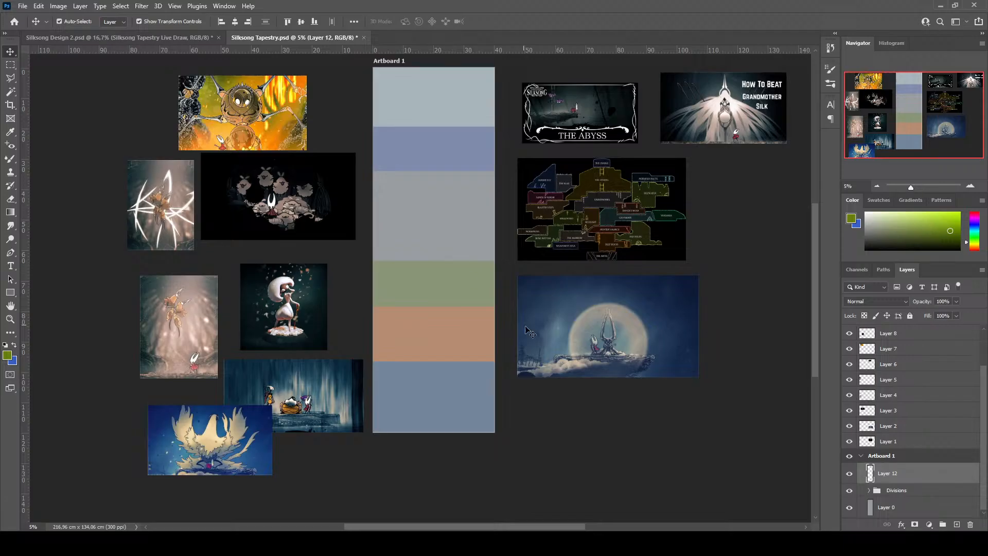
{"action": "left_click", "coordinate": [197, 339]}
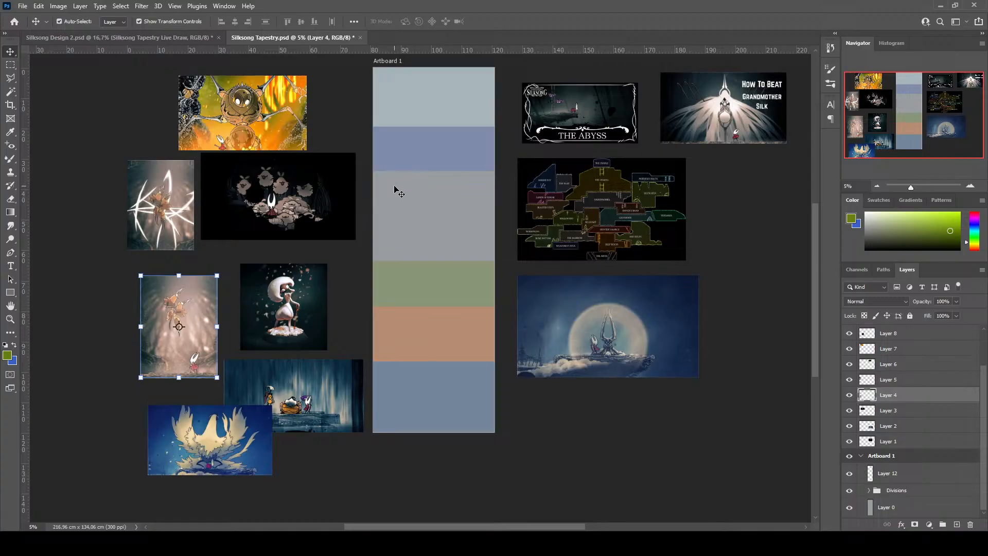
{"action": "scroll", "coordinate": [485, 211], "scroll_direction": "up", "scroll_amount": 1}
{"action": "key", "text": "ctrl"}
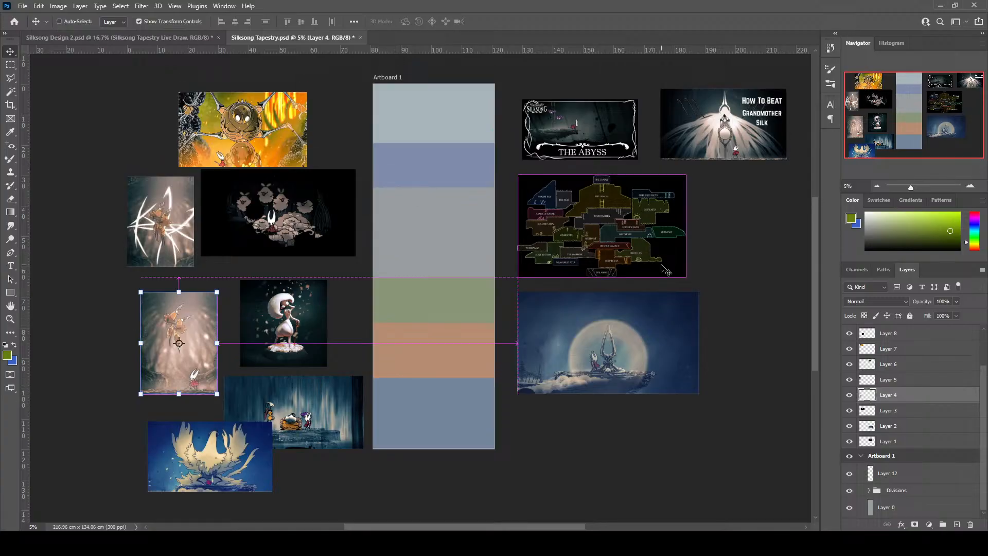
{"action": "key", "text": "ctrl+plus"}
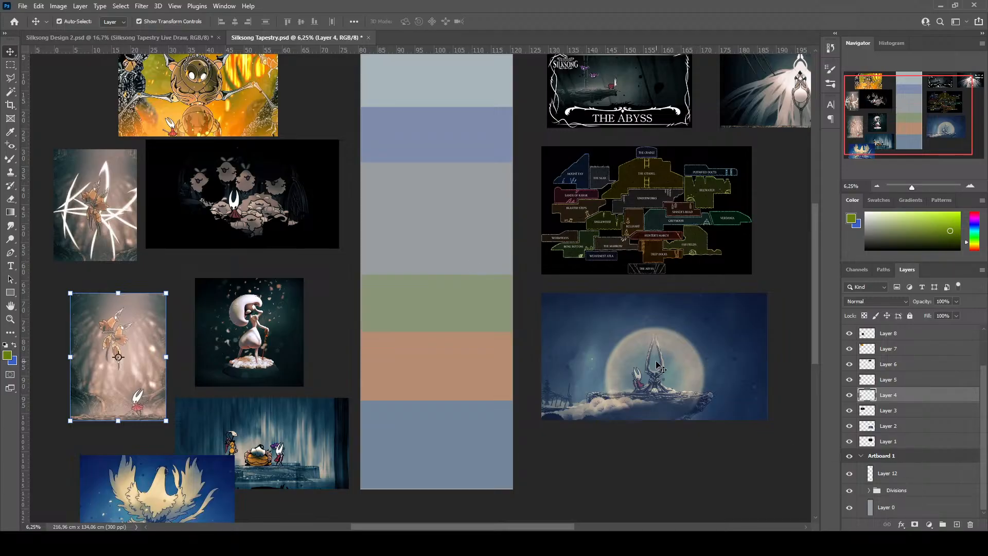
{"action": "left_click", "coordinate": [900, 480]}
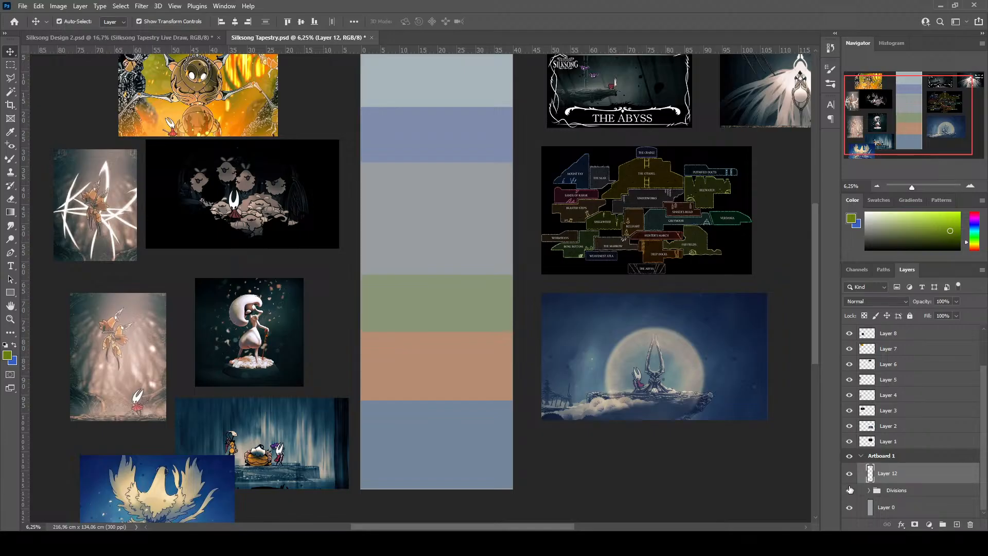
Move the orange dancers image with the glowing slashes onto the artboard's grey and green sections and reselect the empty layer
{"action": "left_click", "coordinate": [126, 230]}
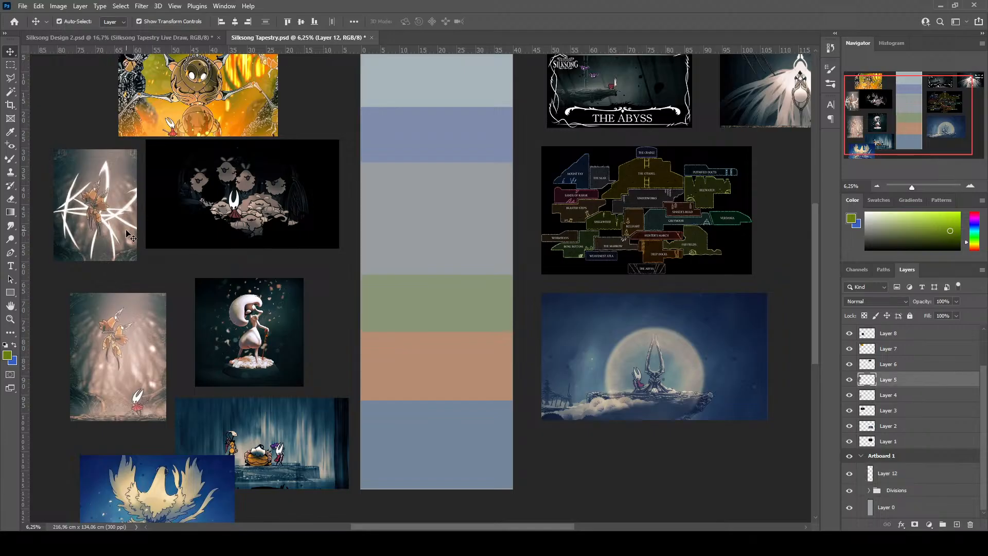
{"action": "left_click_drag", "start_coordinate": [103, 215], "coordinate": [408, 313]}
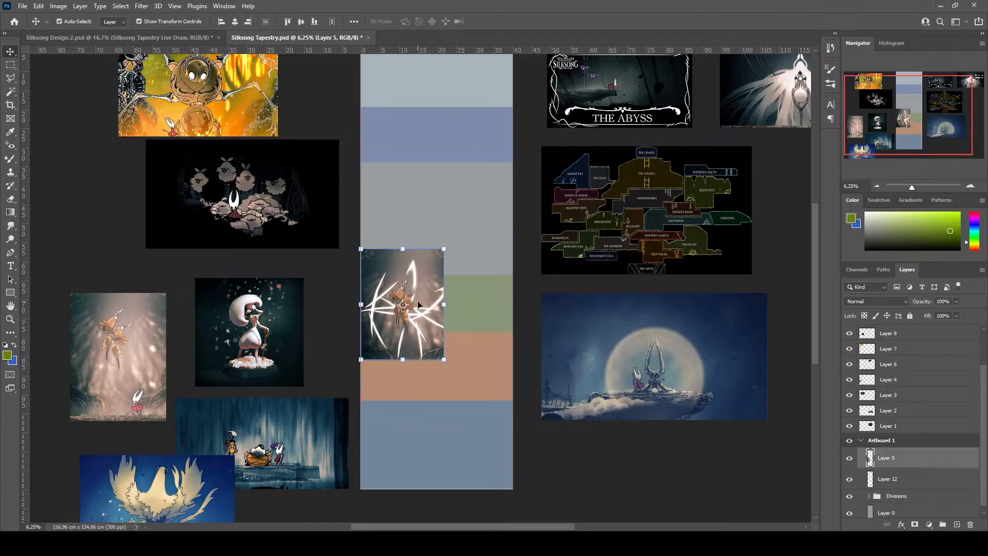
{"action": "left_click", "coordinate": [895, 478]}
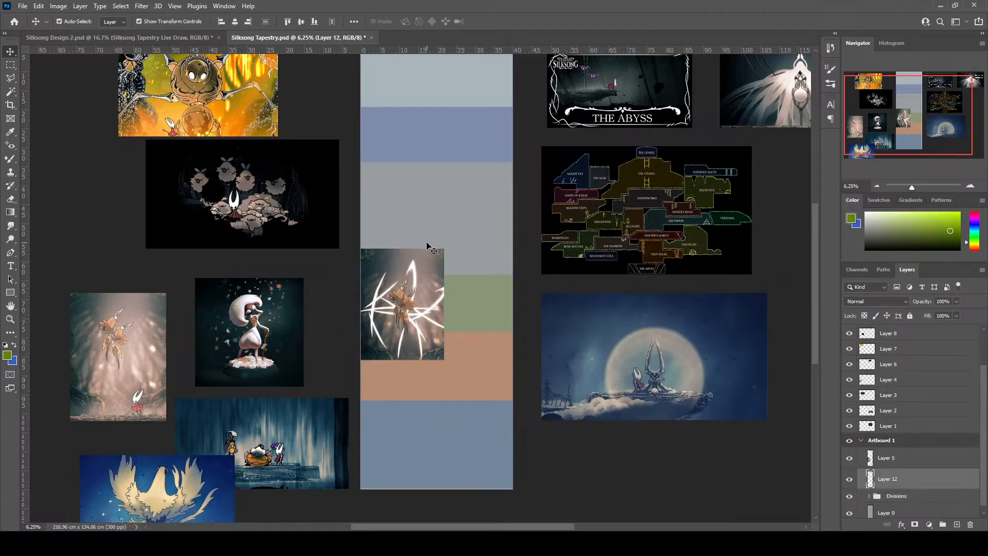
Set up the Brush at size 50 with black as the foreground colour, undoing the green test stroke
{"action": "scroll", "coordinate": [54, 167], "scroll_direction": "down", "scroll_amount": 1}
{"action": "key", "text": "b"}
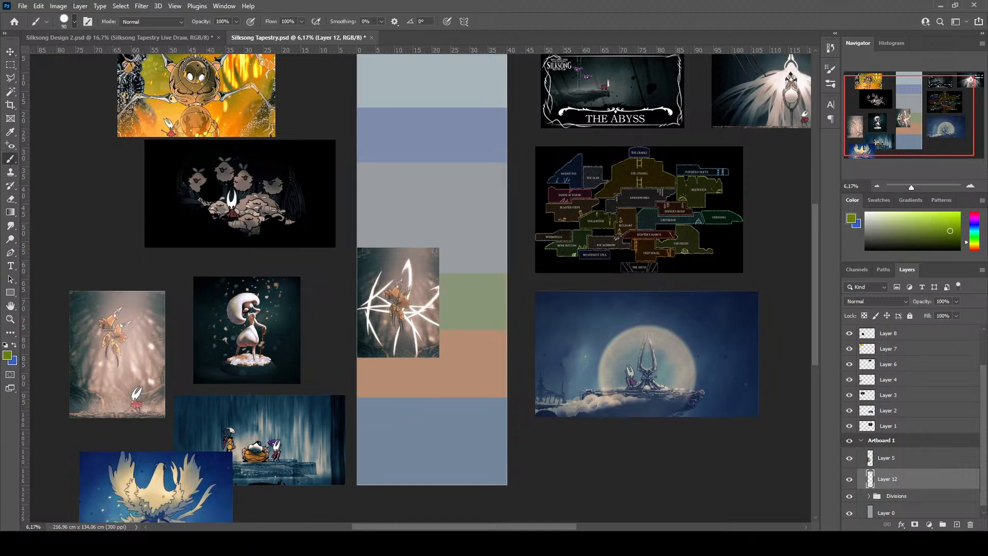
{"action": "scroll", "coordinate": [438, 196], "scroll_direction": "up", "scroll_amount": 5}
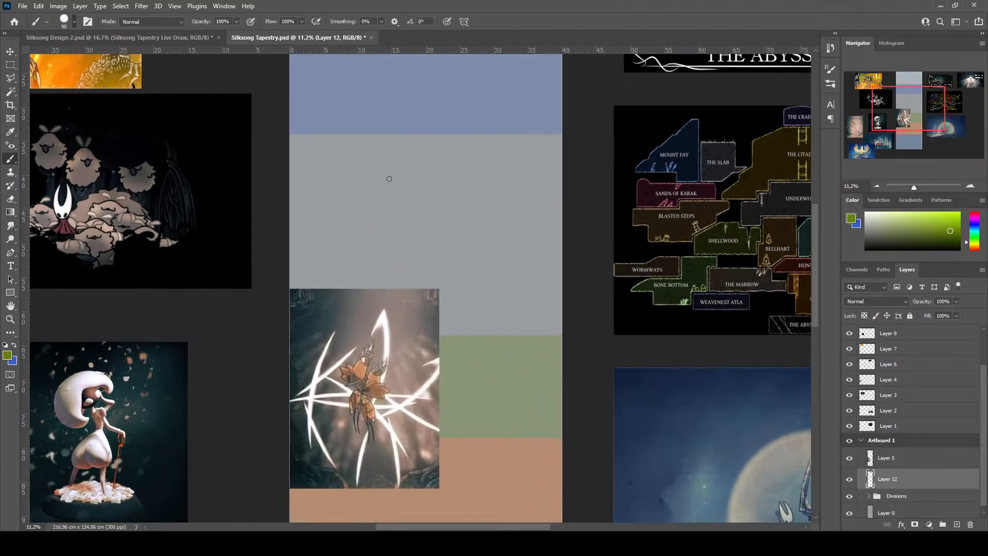
{"action": "left_click_drag", "start_coordinate": [389, 179], "coordinate": [385, 183]}
{"action": "key", "text": "bracketleft"}
{"action": "key", "text": "bracketleft"}
{"action": "key", "text": "bracketleft"}
{"action": "key", "text": "ctrl+z"}
{"action": "left_click", "coordinate": [958, 248]}
Sketch the first dancer's tapered head and its pointed crown outline in the grey section
{"action": "mouse_move", "coordinate": [398, 195]}
{"action": "left_mouse_down"}
{"action": "mouse_move", "coordinate": [387, 222]}
{"action": "mouse_move", "coordinate": [407, 217]}
{"action": "left_mouse_up"}
{"action": "mouse_move", "coordinate": [403, 191]}
{"action": "left_mouse_down"}
{"action": "mouse_move", "coordinate": [418, 191]}
{"action": "mouse_move", "coordinate": [411, 185]}
{"action": "mouse_move", "coordinate": [403, 196]}
{"action": "left_mouse_up"}
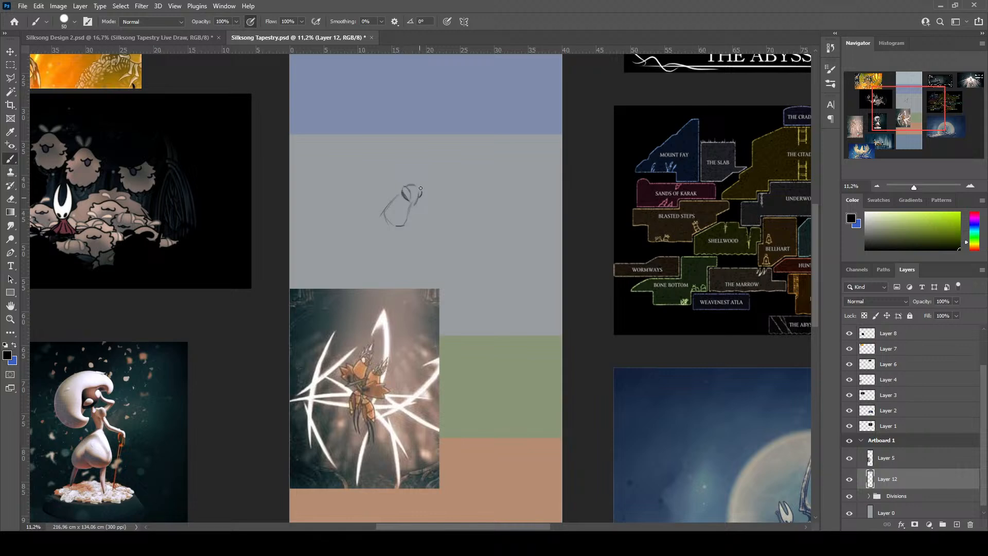
{"action": "left_click_drag", "start_coordinate": [421, 189], "coordinate": [418, 174]}
Move the dancers reference image up to just below the head sketch and reselect the sketch layer
{"action": "scroll", "coordinate": [418, 174], "scroll_direction": "up", "scroll_amount": 4}
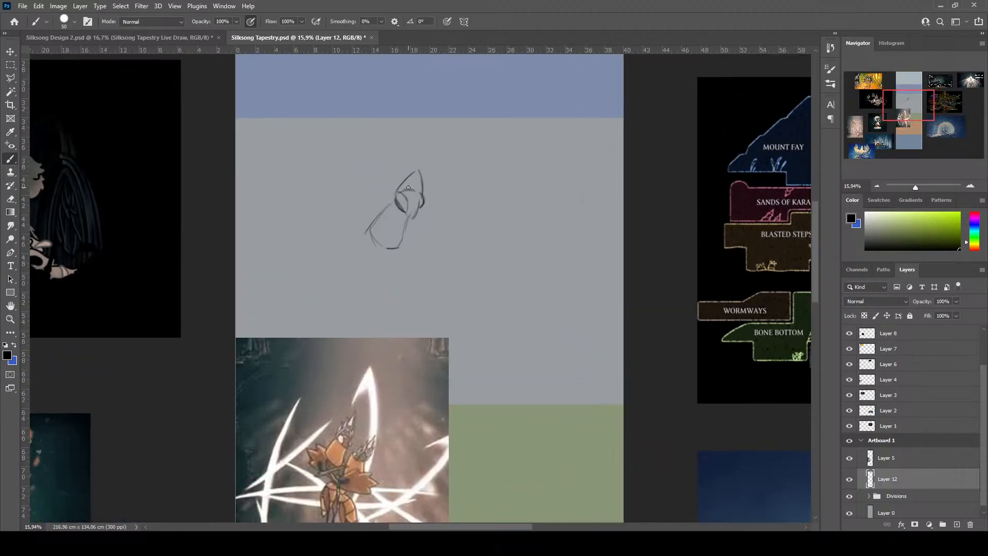
{"action": "key", "text": "v"}
{"action": "left_click_drag", "start_coordinate": [329, 422], "coordinate": [335, 352]}
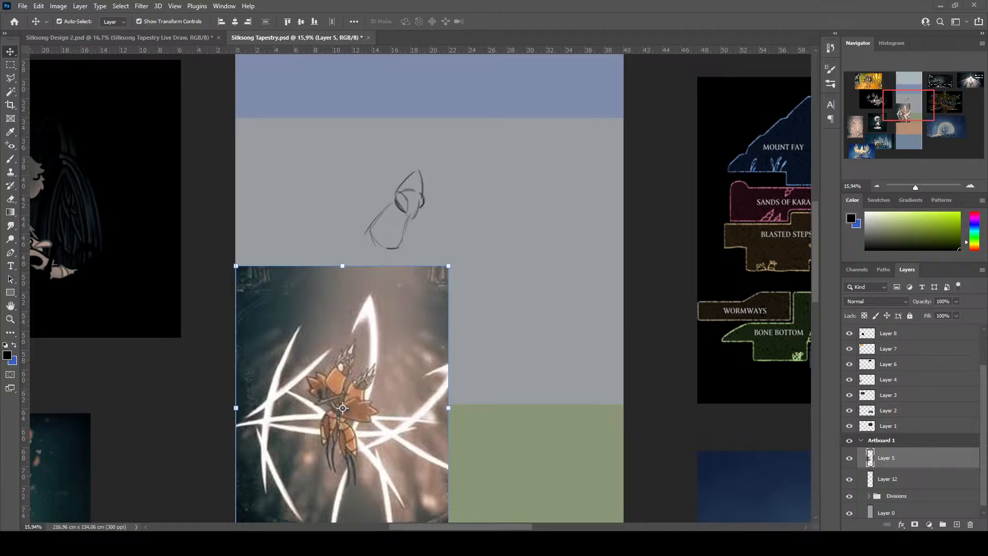
{"action": "left_click", "coordinate": [145, 387]}
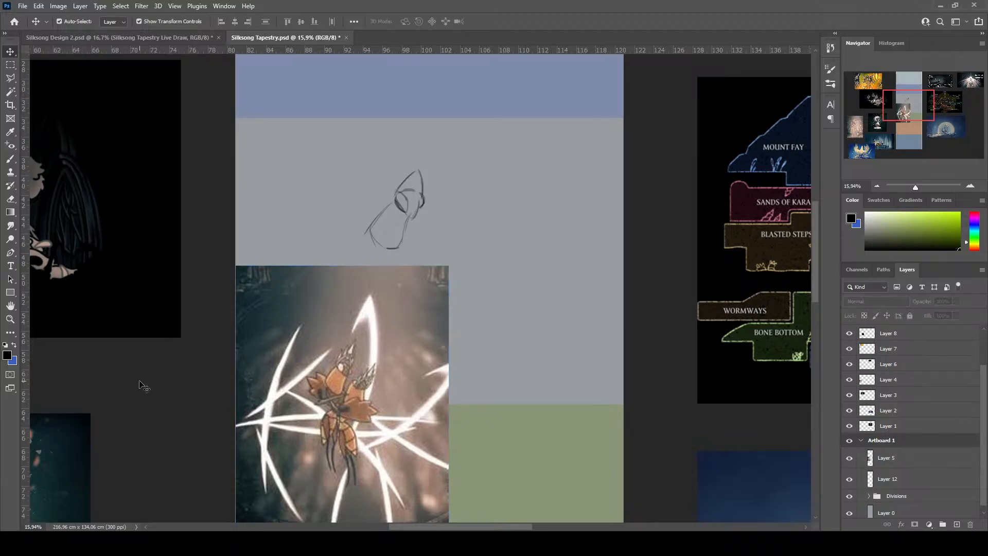
{"action": "left_click", "coordinate": [895, 485]}
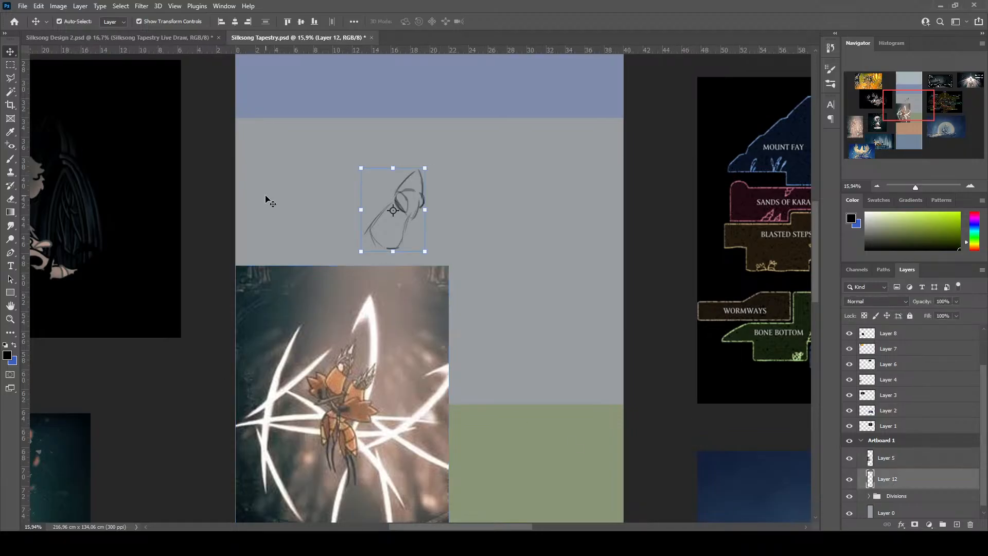
Sketch the spikes of the first dancer's crown, darken the head outline and start the jagged collar beside it
{"action": "left_click", "coordinate": [11, 158]}
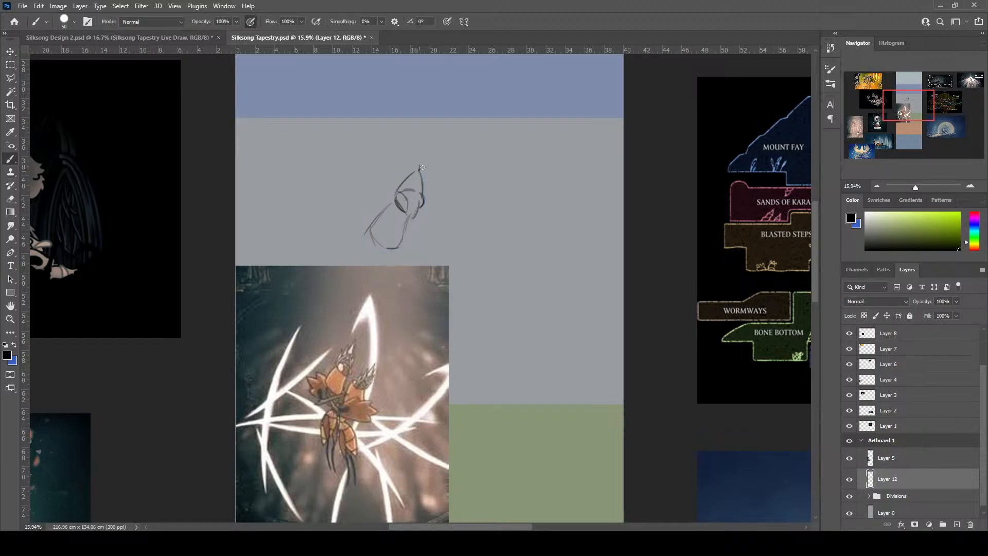
{"action": "mouse_move", "coordinate": [419, 169]}
{"action": "left_mouse_down"}
{"action": "mouse_move", "coordinate": [426, 149]}
{"action": "mouse_move", "coordinate": [422, 167]}
{"action": "left_mouse_up"}
{"action": "mouse_move", "coordinate": [423, 174]}
{"action": "left_mouse_down"}
{"action": "mouse_move", "coordinate": [429, 165]}
{"action": "mouse_move", "coordinate": [423, 181]}
{"action": "left_mouse_up"}
{"action": "mouse_move", "coordinate": [410, 173]}
{"action": "left_mouse_down"}
{"action": "mouse_move", "coordinate": [412, 161]}
{"action": "mouse_move", "coordinate": [406, 180]}
{"action": "left_mouse_up"}
{"action": "mouse_move", "coordinate": [423, 194]}
{"action": "left_mouse_down"}
{"action": "mouse_move", "coordinate": [430, 177]}
{"action": "mouse_move", "coordinate": [397, 184]}
{"action": "mouse_move", "coordinate": [406, 163]}
{"action": "mouse_move", "coordinate": [395, 185]}
{"action": "left_mouse_up"}
{"action": "mouse_move", "coordinate": [404, 214]}
{"action": "left_mouse_down"}
{"action": "mouse_move", "coordinate": [421, 194]}
{"action": "mouse_move", "coordinate": [394, 195]}
{"action": "mouse_move", "coordinate": [372, 218]}
{"action": "mouse_move", "coordinate": [396, 250]}
{"action": "mouse_move", "coordinate": [374, 227]}
{"action": "mouse_move", "coordinate": [399, 249]}
{"action": "mouse_move", "coordinate": [411, 215]}
{"action": "mouse_move", "coordinate": [402, 237]}
{"action": "mouse_move", "coordinate": [359, 201]}
{"action": "mouse_move", "coordinate": [357, 212]}
{"action": "mouse_move", "coordinate": [337, 207]}
{"action": "mouse_move", "coordinate": [332, 232]}
{"action": "mouse_move", "coordinate": [358, 259]}
{"action": "left_mouse_up"}
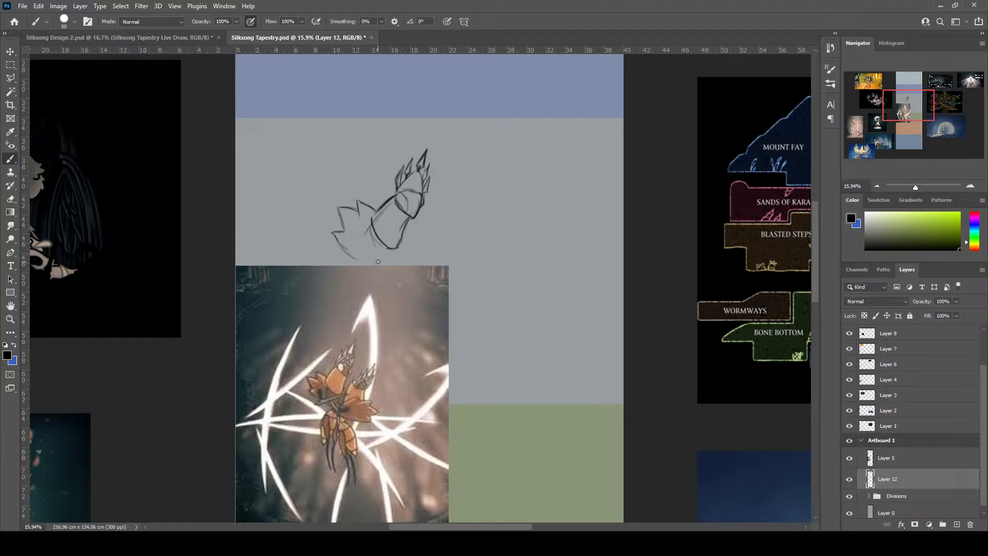
Move the dancers reference image to the right of the sketch, against the artboard's edge
{"action": "left_click", "coordinate": [10, 51]}
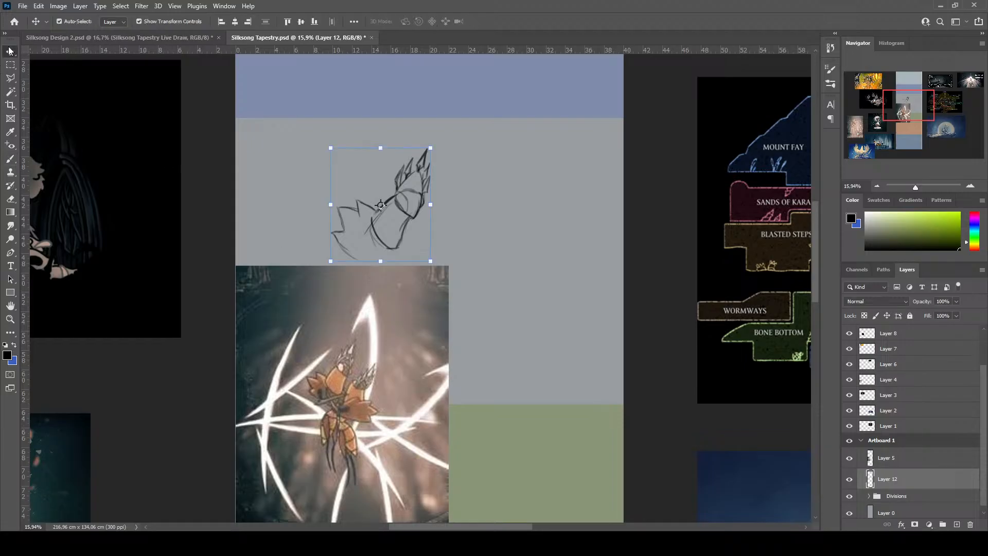
{"action": "left_click", "coordinate": [410, 437]}
{"action": "left_click_drag", "start_coordinate": [410, 437], "coordinate": [630, 324]}
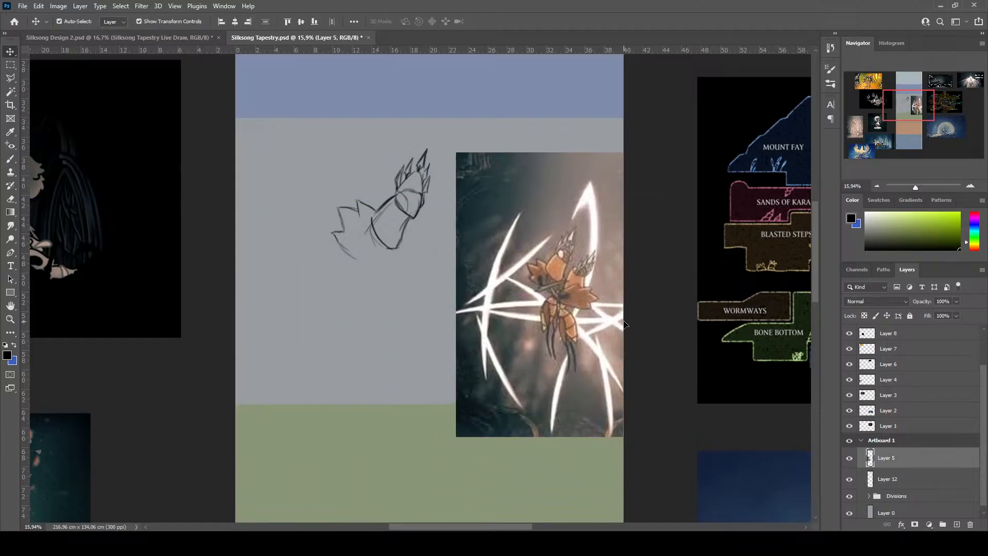
Rename the sketch layer as "Cogwork Dancers"
{"action": "left_click", "coordinate": [924, 482]}
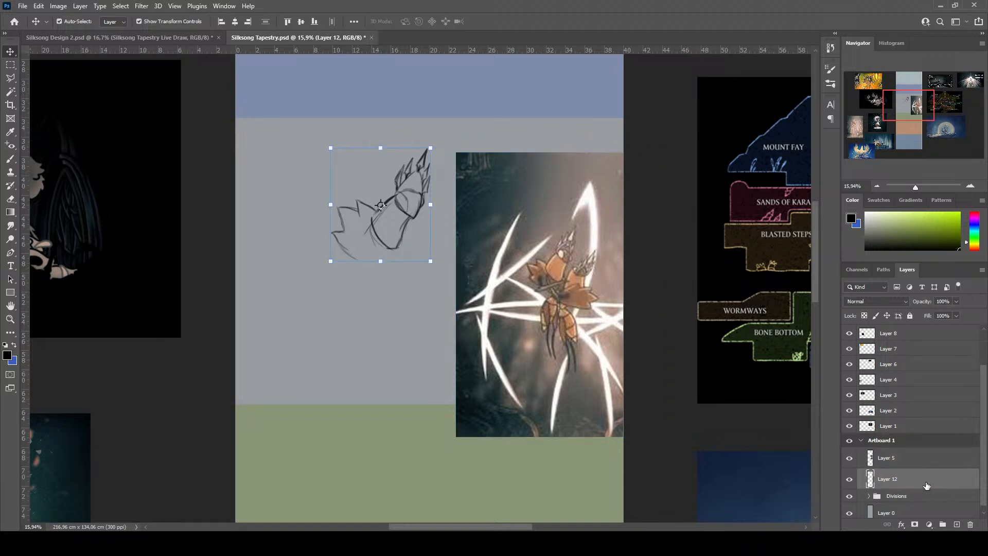
{"action": "double_click", "coordinate": [891, 478]}
{"action": "type", "text": "Cogwork Dancers"}
{"action": "key", "text": "Return"}
Complete the first dancer's jagged collar around the underside of the head with the Brush
{"action": "scroll", "coordinate": [381, 204], "scroll_direction": "down", "scroll_amount": 1}
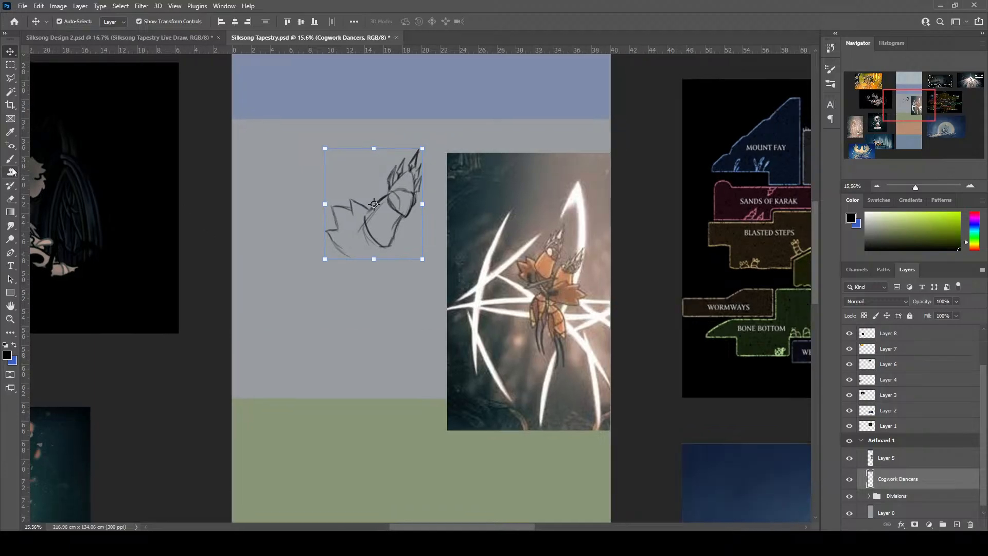
{"action": "key", "text": "b"}
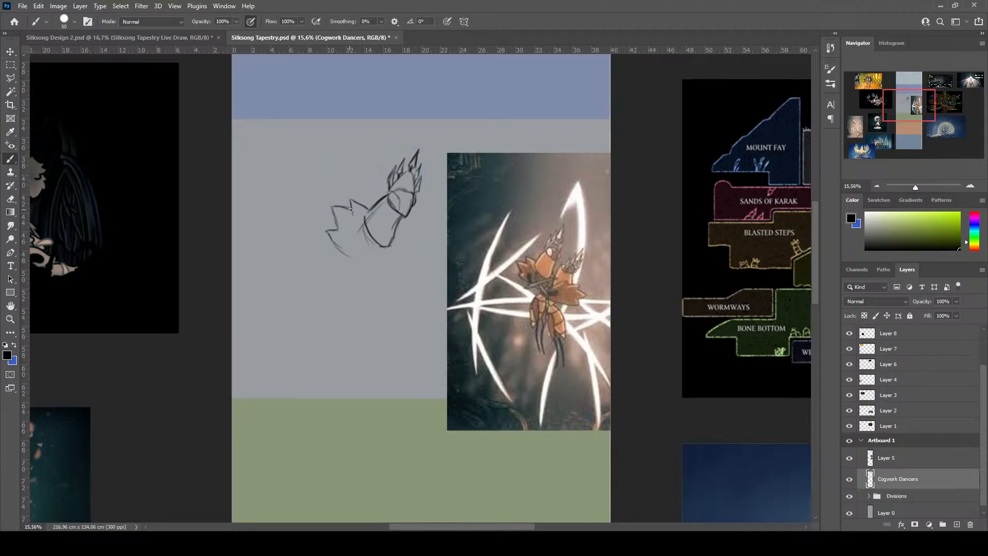
{"action": "mouse_move", "coordinate": [355, 216]}
{"action": "left_mouse_down"}
{"action": "mouse_move", "coordinate": [328, 204]}
{"action": "mouse_move", "coordinate": [332, 223]}
{"action": "mouse_move", "coordinate": [320, 230]}
{"action": "mouse_move", "coordinate": [335, 250]}
{"action": "mouse_move", "coordinate": [361, 256]}
{"action": "mouse_move", "coordinate": [371, 278]}
{"action": "mouse_move", "coordinate": [379, 260]}
{"action": "mouse_move", "coordinate": [389, 269]}
{"action": "left_mouse_up"}
{"action": "mouse_move", "coordinate": [397, 227]}
{"action": "left_mouse_down"}
{"action": "mouse_move", "coordinate": [410, 255]}
{"action": "mouse_move", "coordinate": [390, 268]}
{"action": "left_mouse_up"}
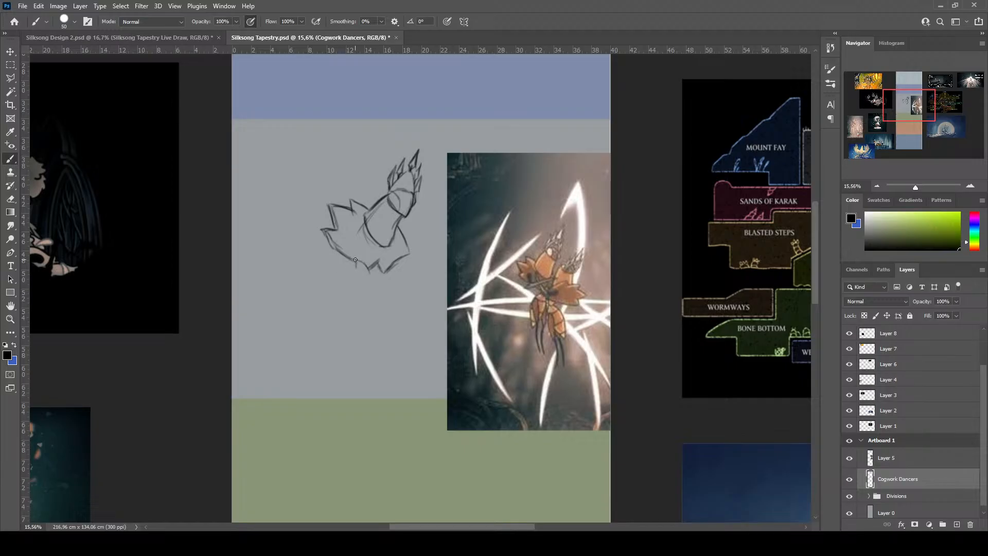
Sketch the first dancer's waist and the long pointed lower body slanting down to the left
{"action": "mouse_move", "coordinate": [354, 262]}
{"action": "left_mouse_down"}
{"action": "mouse_move", "coordinate": [362, 292]}
{"action": "mouse_move", "coordinate": [376, 281]}
{"action": "mouse_move", "coordinate": [366, 293]}
{"action": "mouse_move", "coordinate": [380, 304]}
{"action": "mouse_move", "coordinate": [373, 334]}
{"action": "left_mouse_up"}
{"action": "mouse_move", "coordinate": [353, 280]}
{"action": "left_mouse_down"}
{"action": "mouse_move", "coordinate": [321, 310]}
{"action": "mouse_move", "coordinate": [300, 384]}
{"action": "mouse_move", "coordinate": [303, 369]}
{"action": "mouse_move", "coordinate": [315, 377]}
{"action": "mouse_move", "coordinate": [304, 383]}
{"action": "mouse_move", "coordinate": [349, 356]}
{"action": "left_mouse_up"}
{"action": "left_click_drag", "start_coordinate": [353, 358], "coordinate": [375, 322]}
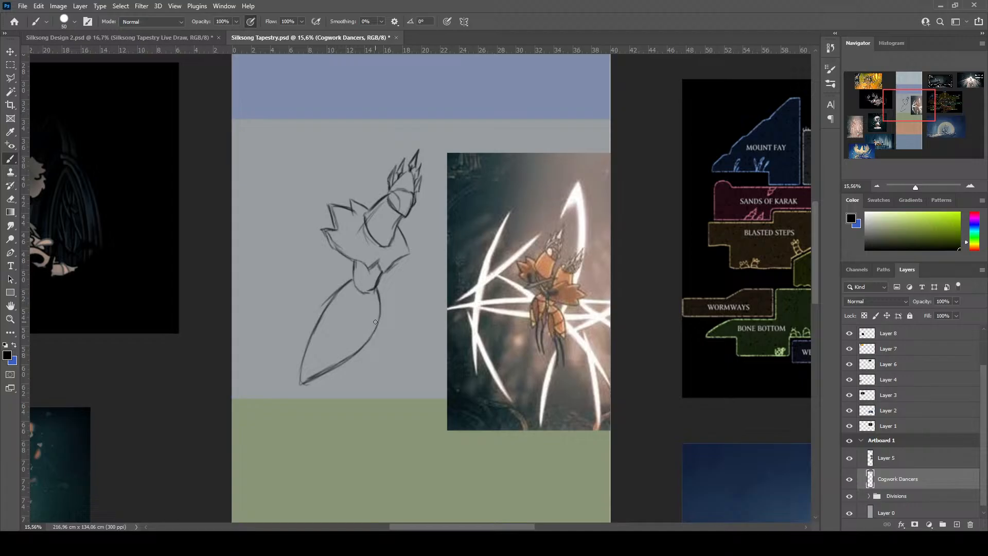
Sketch the first dancer's bent arm with a long pointed forearm reaching right across the waist
{"action": "mouse_move", "coordinate": [361, 286]}
{"action": "left_mouse_down"}
{"action": "mouse_move", "coordinate": [372, 288]}
{"action": "mouse_move", "coordinate": [354, 281]}
{"action": "left_mouse_up"}
{"action": "mouse_move", "coordinate": [366, 268]}
{"action": "left_mouse_down"}
{"action": "mouse_move", "coordinate": [374, 285]}
{"action": "mouse_move", "coordinate": [354, 270]}
{"action": "mouse_move", "coordinate": [320, 309]}
{"action": "left_mouse_up"}
{"action": "mouse_move", "coordinate": [342, 241]}
{"action": "left_mouse_down"}
{"action": "mouse_move", "coordinate": [349, 266]}
{"action": "mouse_move", "coordinate": [350, 241]}
{"action": "left_mouse_up"}
{"action": "left_click_drag", "start_coordinate": [344, 272], "coordinate": [442, 258]}
{"action": "mouse_move", "coordinate": [436, 261]}
{"action": "left_mouse_down"}
{"action": "mouse_move", "coordinate": [337, 276]}
{"action": "mouse_move", "coordinate": [387, 269]}
{"action": "left_mouse_up"}
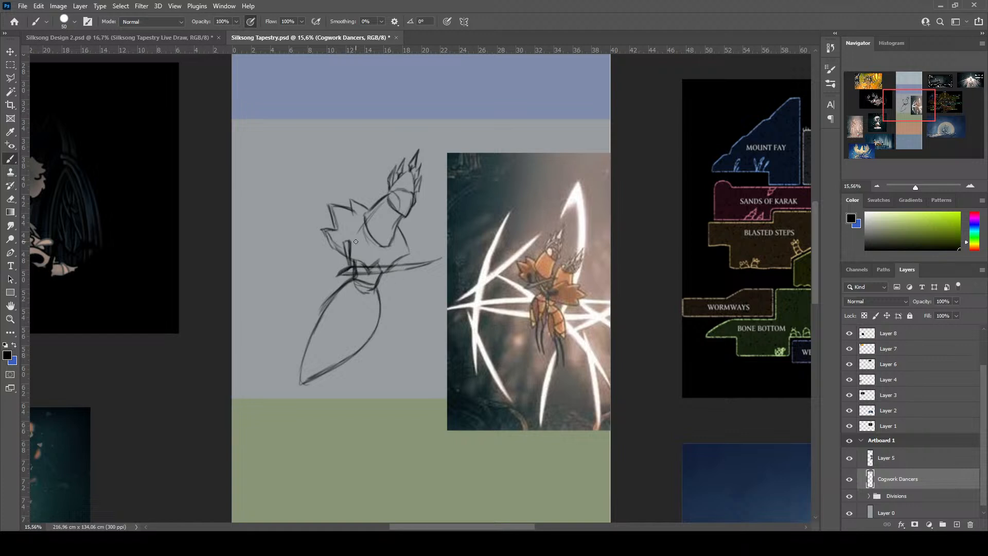
Erase the overlapping lines where the arm crosses the waist, then return to the Brush
{"action": "left_click", "coordinate": [10, 199]}
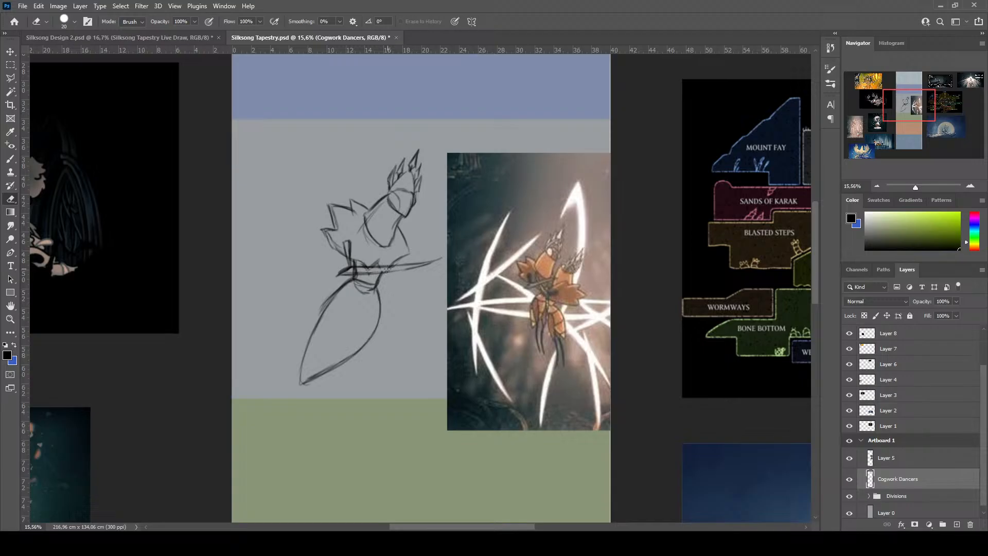
{"action": "mouse_move", "coordinate": [376, 268]}
{"action": "left_mouse_down"}
{"action": "mouse_move", "coordinate": [356, 272]}
{"action": "mouse_move", "coordinate": [402, 268]}
{"action": "mouse_move", "coordinate": [359, 270]}
{"action": "left_mouse_up"}
{"action": "left_click", "coordinate": [10, 159]}
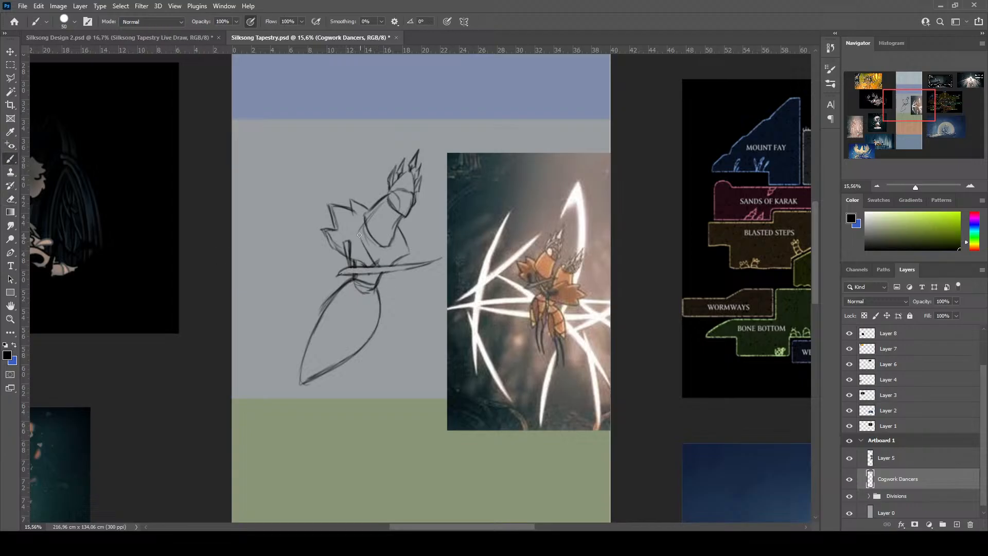
Sketch the second arm crossing down over the waist and bending back up to the right
{"action": "left_click_drag", "start_coordinate": [359, 235], "coordinate": [399, 308]}
{"action": "left_click_drag", "start_coordinate": [382, 275], "coordinate": [397, 297]}
{"action": "mouse_move", "coordinate": [401, 298]}
{"action": "left_mouse_down"}
{"action": "mouse_move", "coordinate": [423, 278]}
{"action": "mouse_move", "coordinate": [397, 290]}
{"action": "mouse_move", "coordinate": [415, 276]}
{"action": "mouse_move", "coordinate": [423, 283]}
{"action": "mouse_move", "coordinate": [397, 293]}
{"action": "left_mouse_up"}
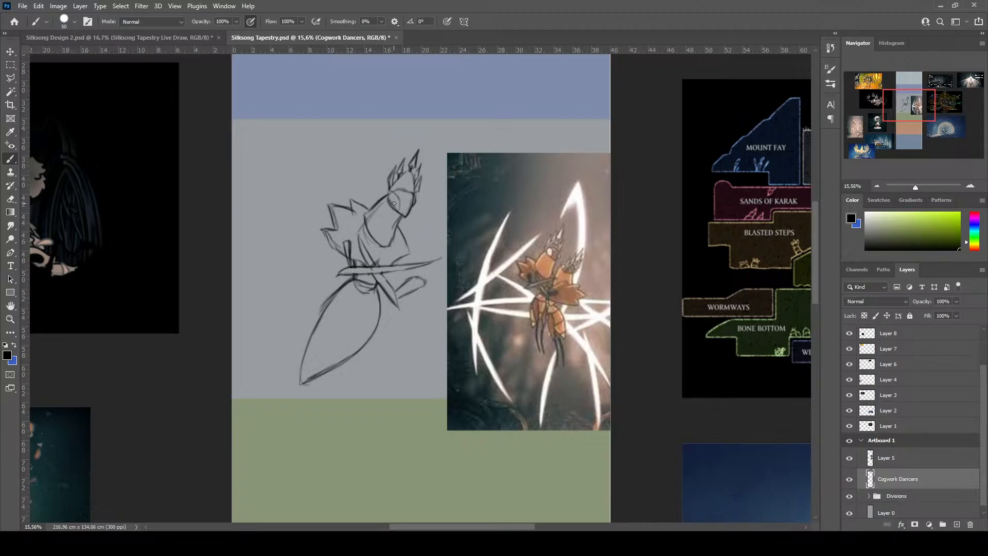
Darken the first dancer's face lines and sketch the partner's shoulder line above the outstretched arm, redoing the unwanted strokes
{"action": "left_click_drag", "start_coordinate": [399, 212], "coordinate": [405, 216]}
{"action": "mouse_move", "coordinate": [387, 194]}
{"action": "left_mouse_down"}
{"action": "mouse_move", "coordinate": [397, 207]}
{"action": "mouse_move", "coordinate": [418, 196]}
{"action": "left_mouse_up"}
{"action": "left_click_drag", "start_coordinate": [406, 264], "coordinate": [426, 242]}
{"action": "left_click_drag", "start_coordinate": [393, 285], "coordinate": [404, 267]}
{"action": "key", "text": "ctrl+z"}
{"action": "key", "text": "ctrl+z"}
{"action": "left_click_drag", "start_coordinate": [397, 284], "coordinate": [444, 255]}
Move the dancers reference image down below the sketch, over the green and orange sections
{"action": "left_click", "coordinate": [10, 52]}
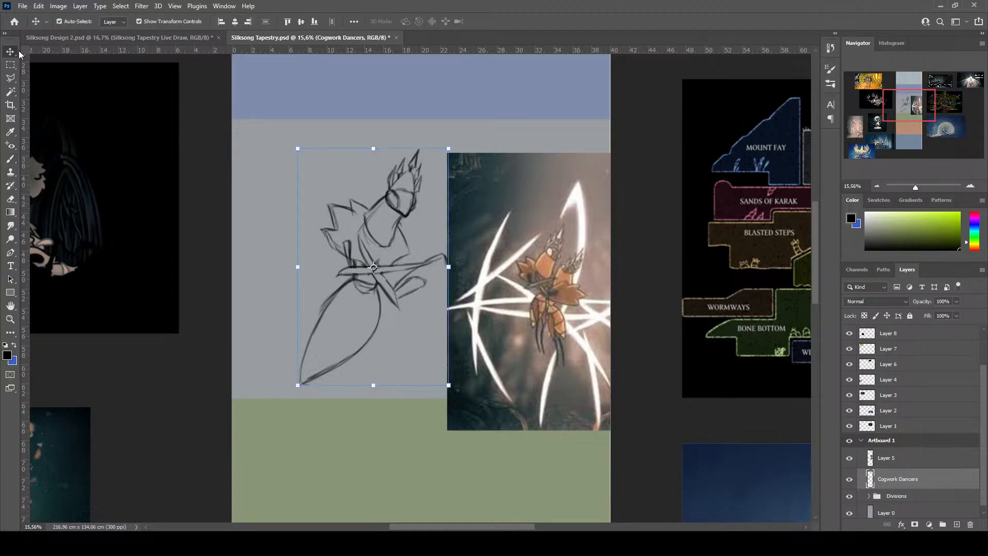
{"action": "left_click", "coordinate": [548, 293]}
{"action": "left_click_drag", "start_coordinate": [569, 230], "coordinate": [472, 458]}
{"action": "scroll", "coordinate": [471, 458], "scroll_direction": "down", "scroll_amount": 2}
{"action": "scroll", "coordinate": [472, 432], "scroll_direction": "down", "scroll_amount": 3}
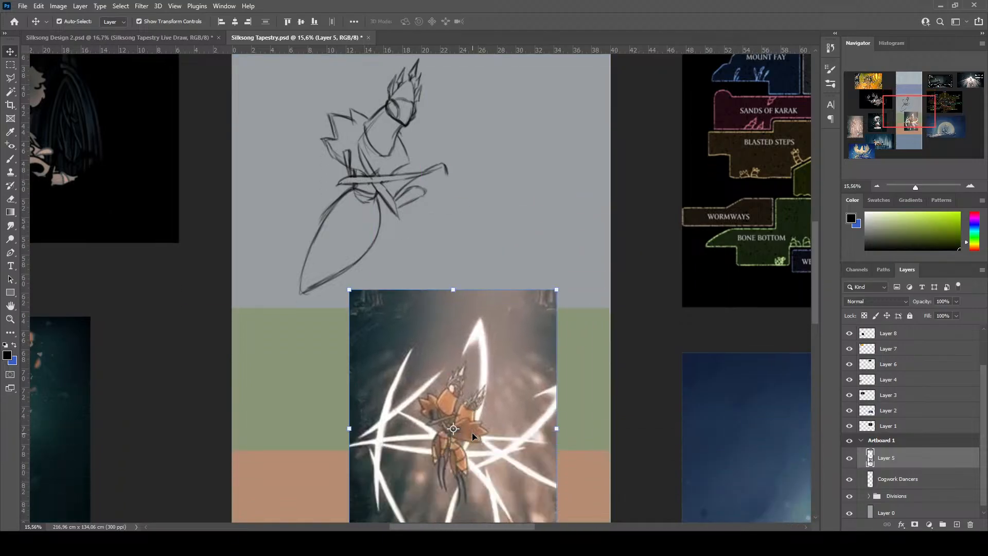
{"action": "scroll", "coordinate": [638, 430], "scroll_direction": "down", "scroll_amount": 1}
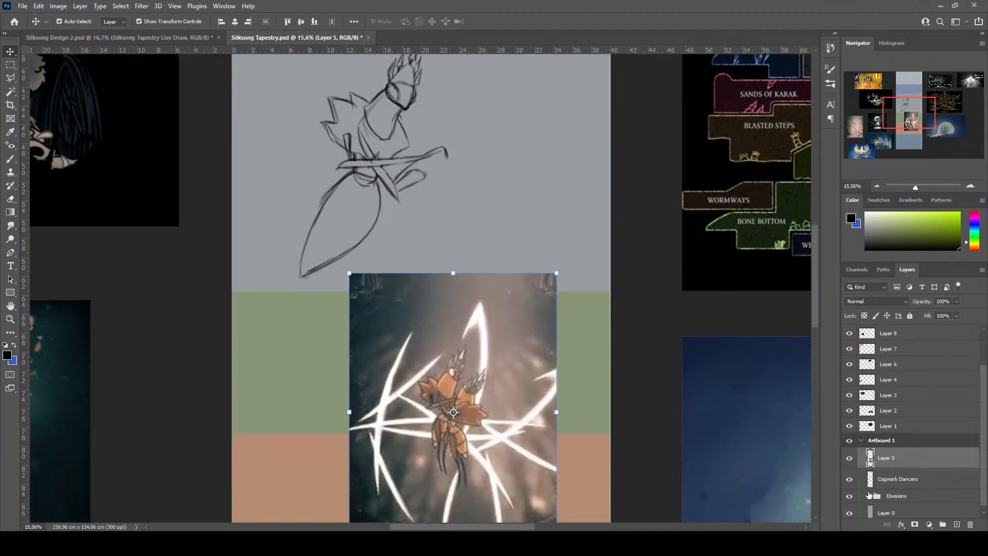
On the Cogwork Dancers layer, sketch the partner's jagged cape beneath the outstretched arm and the upper body rising toward the head
{"action": "left_click", "coordinate": [898, 480]}
{"action": "key", "text": "b"}
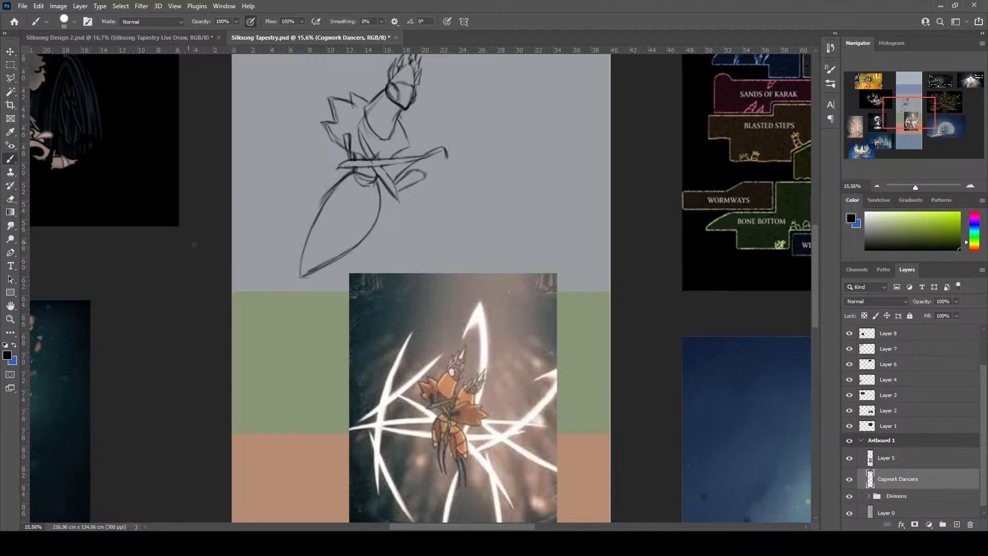
{"action": "mouse_move", "coordinate": [447, 160]}
{"action": "left_mouse_down"}
{"action": "mouse_move", "coordinate": [471, 159]}
{"action": "mouse_move", "coordinate": [464, 177]}
{"action": "mouse_move", "coordinate": [489, 180]}
{"action": "mouse_move", "coordinate": [471, 174]}
{"action": "mouse_move", "coordinate": [487, 184]}
{"action": "mouse_move", "coordinate": [466, 202]}
{"action": "mouse_move", "coordinate": [488, 185]}
{"action": "mouse_move", "coordinate": [468, 208]}
{"action": "mouse_move", "coordinate": [403, 205]}
{"action": "mouse_move", "coordinate": [439, 210]}
{"action": "mouse_move", "coordinate": [385, 201]}
{"action": "mouse_move", "coordinate": [393, 190]}
{"action": "mouse_move", "coordinate": [416, 209]}
{"action": "left_mouse_up"}
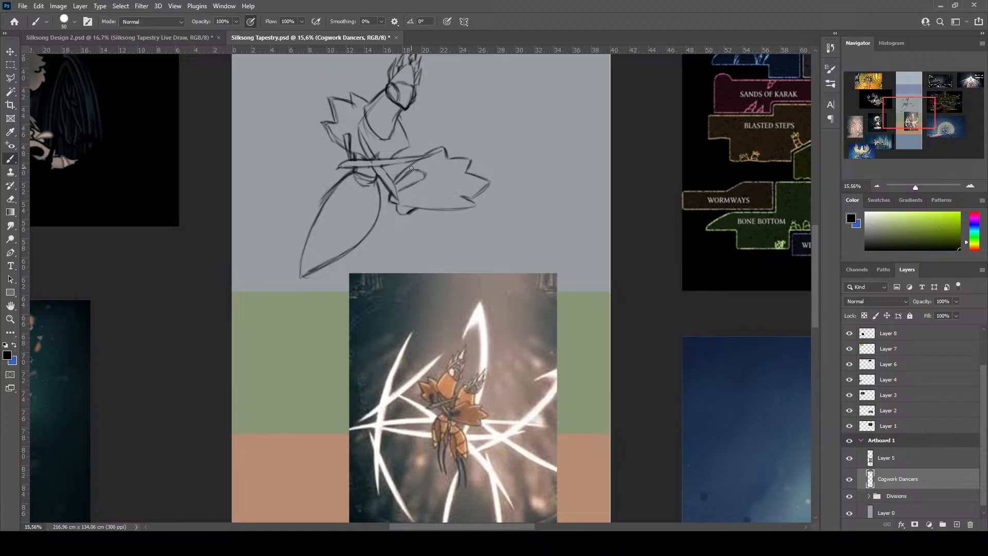
{"action": "mouse_move", "coordinate": [415, 154]}
{"action": "left_mouse_down"}
{"action": "mouse_move", "coordinate": [455, 160]}
{"action": "mouse_move", "coordinate": [456, 141]}
{"action": "mouse_move", "coordinate": [454, 152]}
{"action": "mouse_move", "coordinate": [438, 130]}
{"action": "mouse_move", "coordinate": [427, 134]}
{"action": "mouse_move", "coordinate": [453, 136]}
{"action": "mouse_move", "coordinate": [430, 132]}
{"action": "mouse_move", "coordinate": [451, 136]}
{"action": "mouse_move", "coordinate": [440, 133]}
{"action": "mouse_move", "coordinate": [462, 124]}
{"action": "mouse_move", "coordinate": [453, 150]}
{"action": "mouse_move", "coordinate": [449, 119]}
{"action": "mouse_move", "coordinate": [430, 118]}
{"action": "mouse_move", "coordinate": [439, 117]}
{"action": "mouse_move", "coordinate": [425, 130]}
{"action": "mouse_move", "coordinate": [443, 117]}
{"action": "left_mouse_up"}
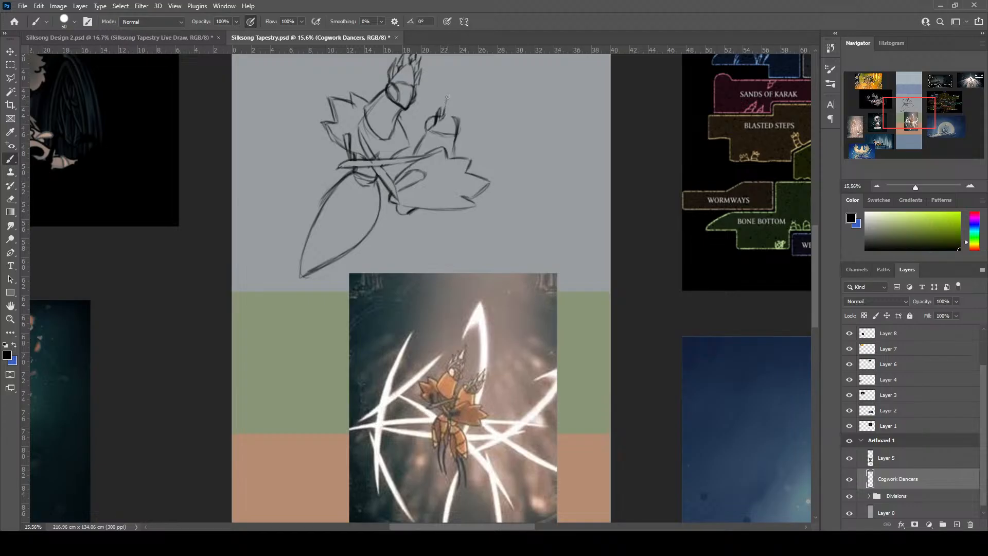
Sketch the pointed, flame-like crown spikes on the partner's head
{"action": "mouse_move", "coordinate": [447, 98]}
{"action": "left_mouse_down"}
{"action": "mouse_move", "coordinate": [453, 88]}
{"action": "mouse_move", "coordinate": [449, 106]}
{"action": "left_mouse_up"}
{"action": "left_click_drag", "start_coordinate": [445, 100], "coordinate": [454, 89]}
{"action": "left_click_drag", "start_coordinate": [454, 89], "coordinate": [447, 110]}
{"action": "mouse_move", "coordinate": [459, 97]}
{"action": "left_mouse_down"}
{"action": "mouse_move", "coordinate": [464, 80]}
{"action": "mouse_move", "coordinate": [455, 99]}
{"action": "left_mouse_up"}
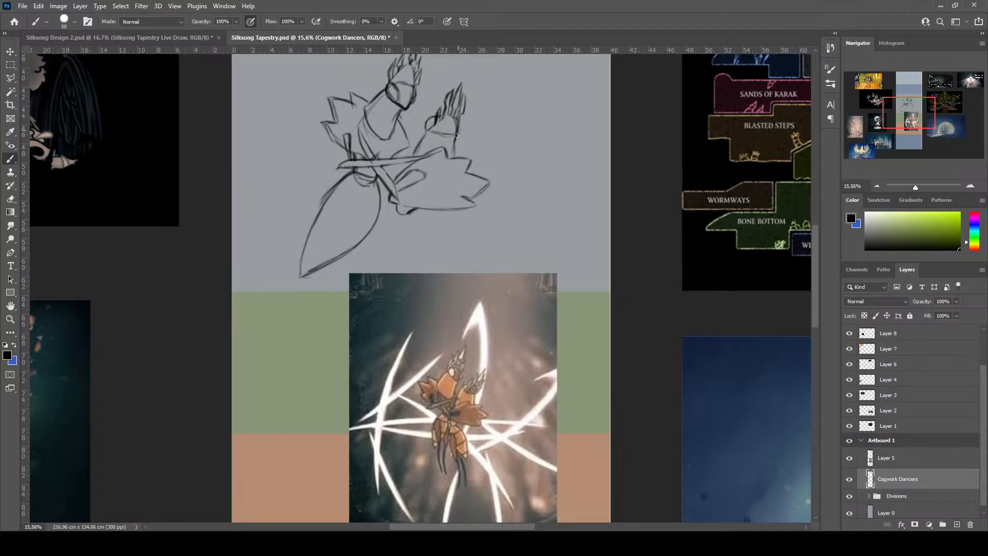
{"action": "left_click_drag", "start_coordinate": [467, 113], "coordinate": [461, 125]}
Sketch the partner's neckline and the two curved sides of the lower body below the cape, undoing unwanted strokes
{"action": "left_click_drag", "start_coordinate": [433, 121], "coordinate": [412, 154]}
{"action": "key", "text": "ctrl+z"}
{"action": "key", "text": "ctrl+z"}
{"action": "left_click_drag", "start_coordinate": [412, 182], "coordinate": [427, 176]}
{"action": "left_click_drag", "start_coordinate": [415, 213], "coordinate": [436, 271]}
{"action": "left_click_drag", "start_coordinate": [426, 238], "coordinate": [435, 267]}
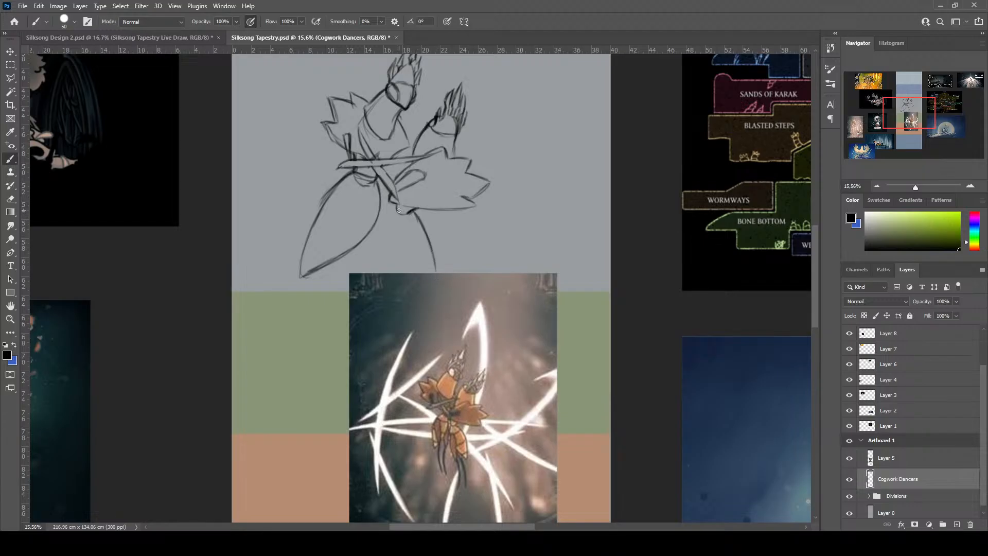
{"action": "left_click_drag", "start_coordinate": [396, 207], "coordinate": [381, 267]}
Move the dancers reference image farther down the tapestry, clear of the space below the sketch
{"action": "scroll", "coordinate": [417, 323], "scroll_direction": "down", "scroll_amount": 2}
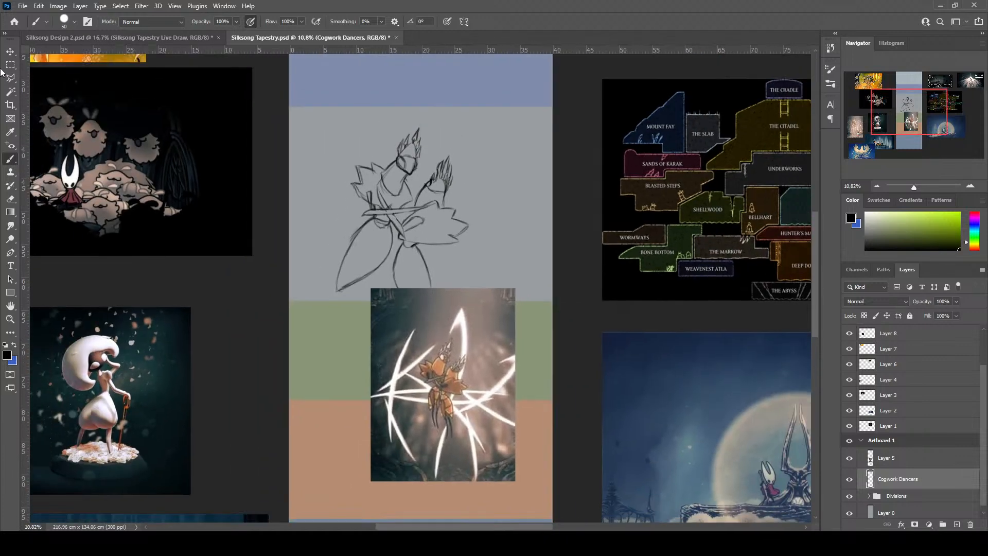
{"action": "key", "text": "v"}
{"action": "left_click", "coordinate": [480, 365]}
{"action": "left_click_drag", "start_coordinate": [480, 360], "coordinate": [491, 425]}
{"action": "scroll", "coordinate": [511, 335], "scroll_direction": "down", "scroll_amount": 3}
{"action": "scroll", "coordinate": [511, 337], "scroll_direction": "down", "scroll_amount": 1}
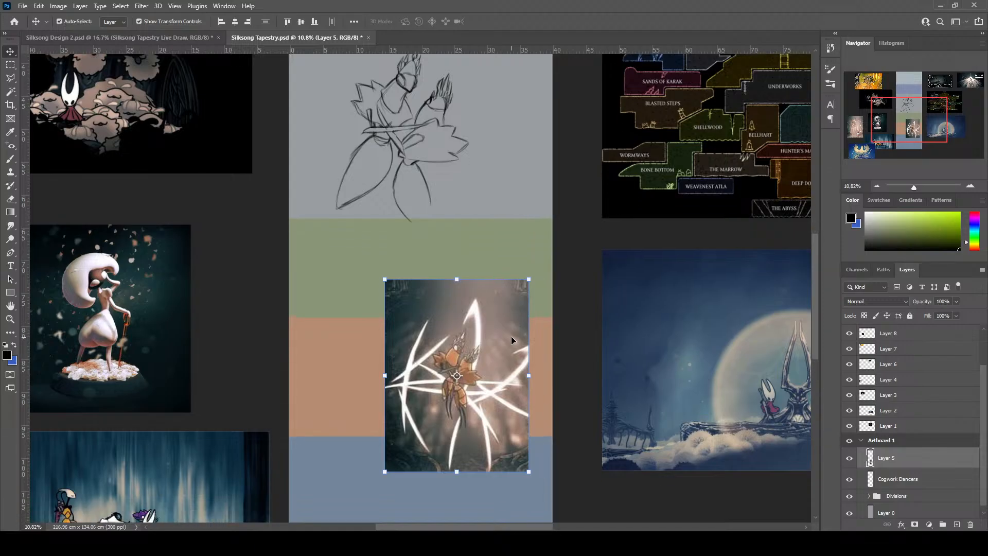
On the Cogwork Dancers layer, brush in the pointed tip and inner opening of the partner's lower body
{"action": "left_click", "coordinate": [907, 483]}
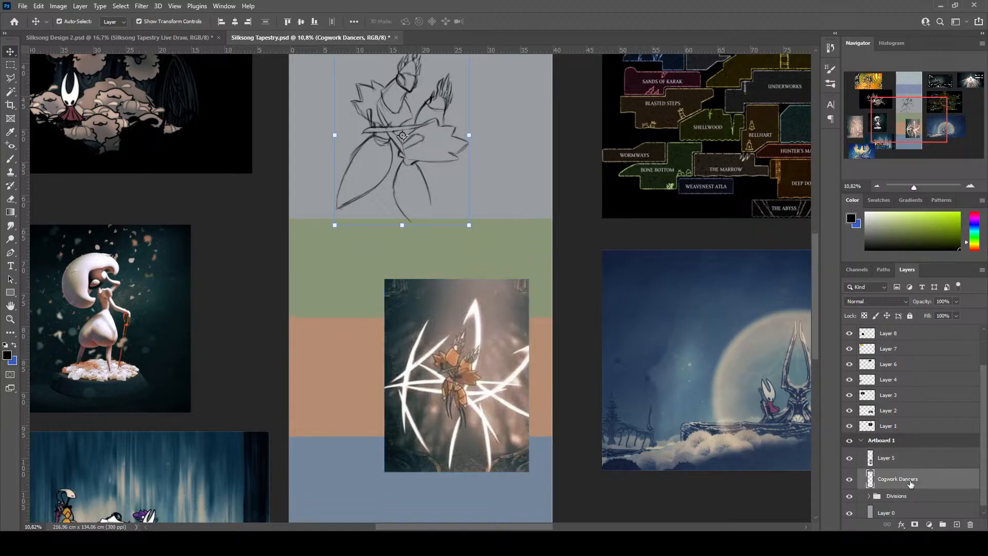
{"action": "left_click", "coordinate": [10, 158]}
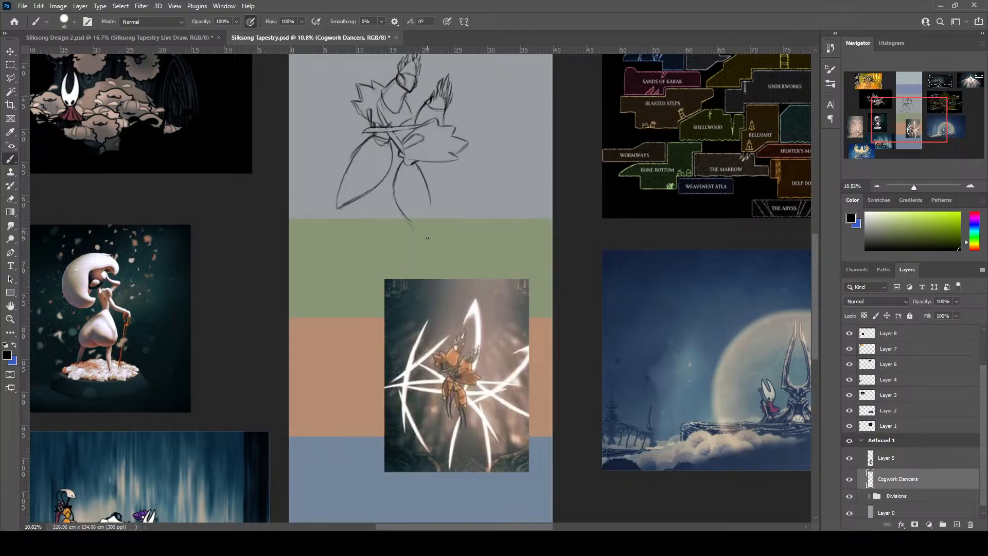
{"action": "mouse_move", "coordinate": [410, 224]}
{"action": "left_mouse_down"}
{"action": "mouse_move", "coordinate": [432, 240]}
{"action": "mouse_move", "coordinate": [432, 216]}
{"action": "mouse_move", "coordinate": [433, 241]}
{"action": "mouse_move", "coordinate": [429, 191]}
{"action": "mouse_move", "coordinate": [433, 218]}
{"action": "mouse_move", "coordinate": [431, 196]}
{"action": "left_mouse_up"}
{"action": "left_click_drag", "start_coordinate": [402, 155], "coordinate": [403, 151]}
{"action": "mouse_move", "coordinate": [400, 194]}
{"action": "left_mouse_down"}
{"action": "mouse_move", "coordinate": [392, 222]}
{"action": "mouse_move", "coordinate": [402, 198]}
{"action": "mouse_move", "coordinate": [393, 224]}
{"action": "mouse_move", "coordinate": [400, 187]}
{"action": "left_mouse_up"}
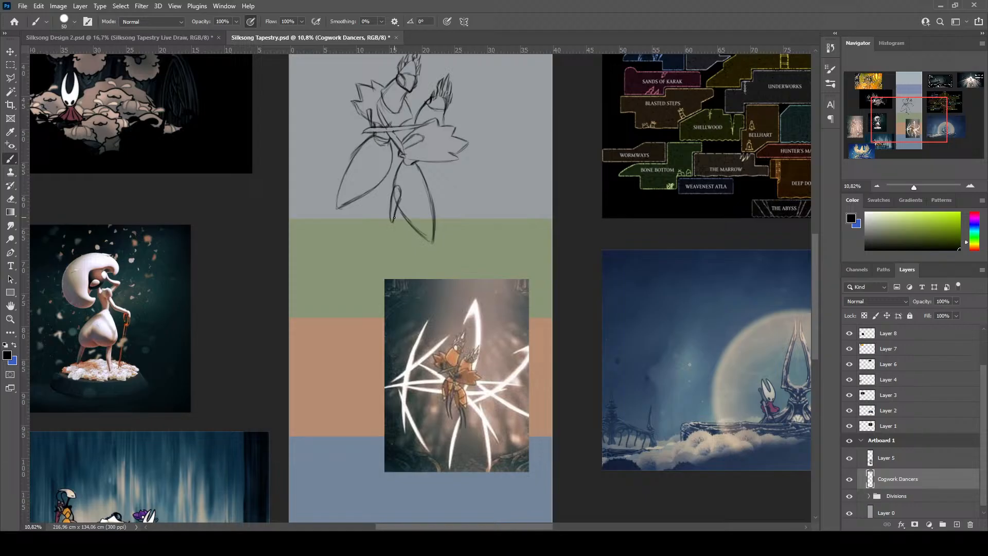
Draw the partner's two thin, dark, curved legs into the green section and tidy their overlaps with the Eraser
{"action": "mouse_move", "coordinate": [392, 223]}
{"action": "left_mouse_down"}
{"action": "mouse_move", "coordinate": [389, 273]}
{"action": "mouse_move", "coordinate": [394, 217]}
{"action": "mouse_move", "coordinate": [397, 248]}
{"action": "mouse_move", "coordinate": [393, 219]}
{"action": "mouse_move", "coordinate": [398, 238]}
{"action": "left_mouse_up"}
{"action": "left_click_drag", "start_coordinate": [402, 219], "coordinate": [418, 277]}
{"action": "left_click_drag", "start_coordinate": [413, 237], "coordinate": [417, 276]}
{"action": "mouse_move", "coordinate": [417, 264]}
{"action": "left_mouse_down"}
{"action": "mouse_move", "coordinate": [402, 219]}
{"action": "mouse_move", "coordinate": [414, 243]}
{"action": "left_mouse_up"}
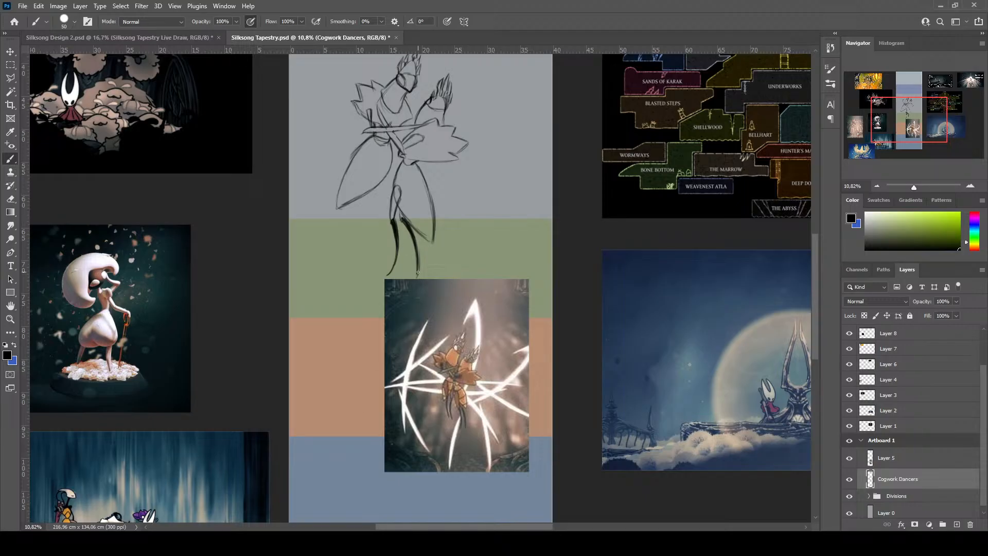
{"action": "left_click", "coordinate": [10, 199]}
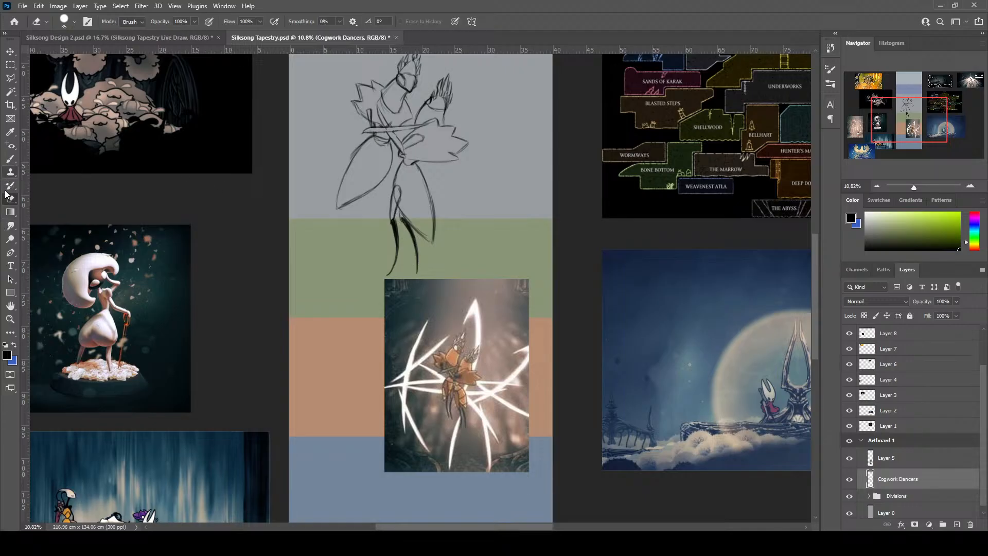
Draw the first dancer's two thin, curved legs reaching into the green section, refining them with the Eraser
{"action": "left_click", "coordinate": [10, 158]}
{"action": "mouse_move", "coordinate": [361, 180]}
{"action": "left_mouse_down"}
{"action": "mouse_move", "coordinate": [365, 150]}
{"action": "mouse_move", "coordinate": [344, 211]}
{"action": "mouse_move", "coordinate": [342, 248]}
{"action": "left_mouse_up"}
{"action": "left_click_drag", "start_coordinate": [354, 191], "coordinate": [342, 237]}
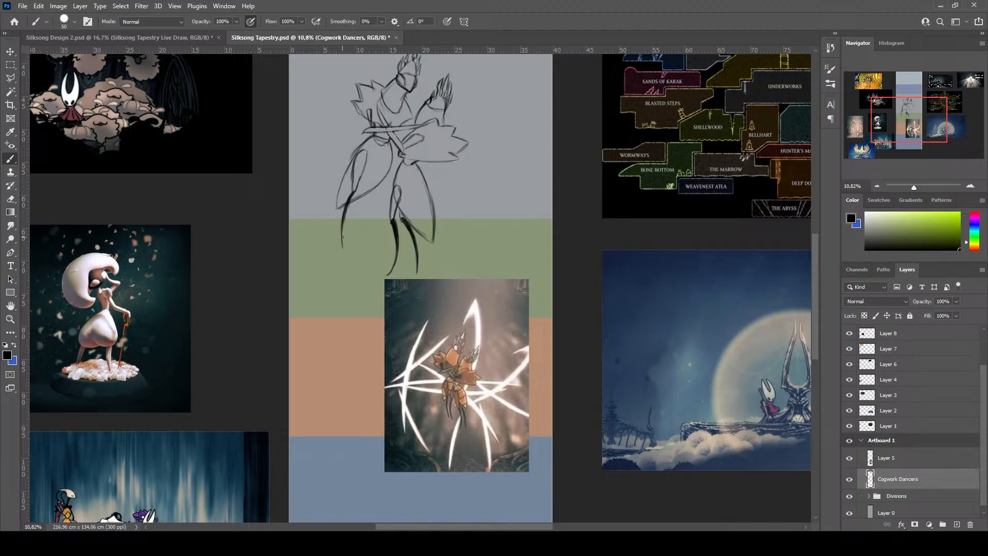
{"action": "left_click", "coordinate": [11, 199]}
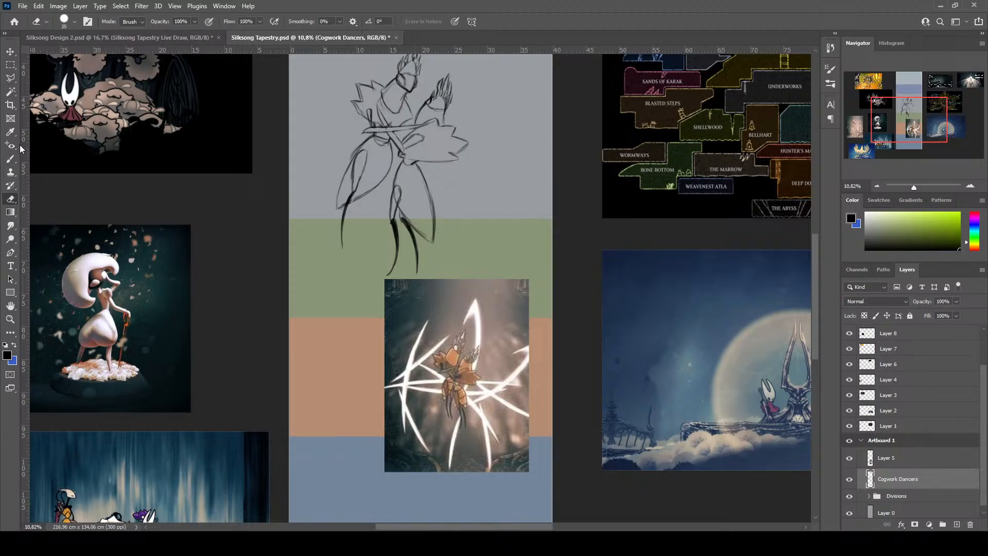
{"action": "left_click", "coordinate": [10, 159]}
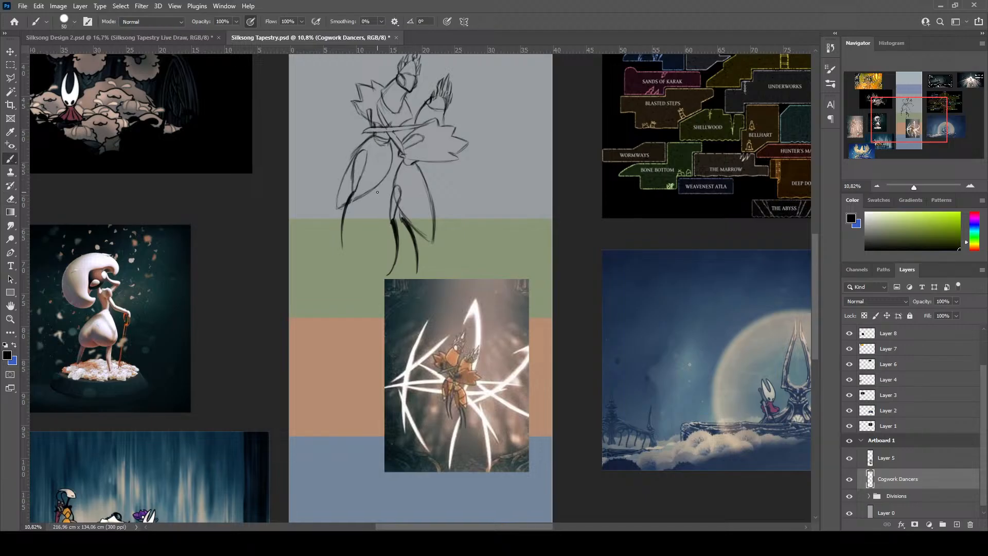
{"action": "mouse_move", "coordinate": [384, 178]}
{"action": "left_mouse_down"}
{"action": "mouse_move", "coordinate": [357, 255]}
{"action": "mouse_move", "coordinate": [346, 242]}
{"action": "mouse_move", "coordinate": [346, 208]}
{"action": "mouse_move", "coordinate": [343, 258]}
{"action": "left_mouse_up"}
{"action": "left_click", "coordinate": [11, 199]}
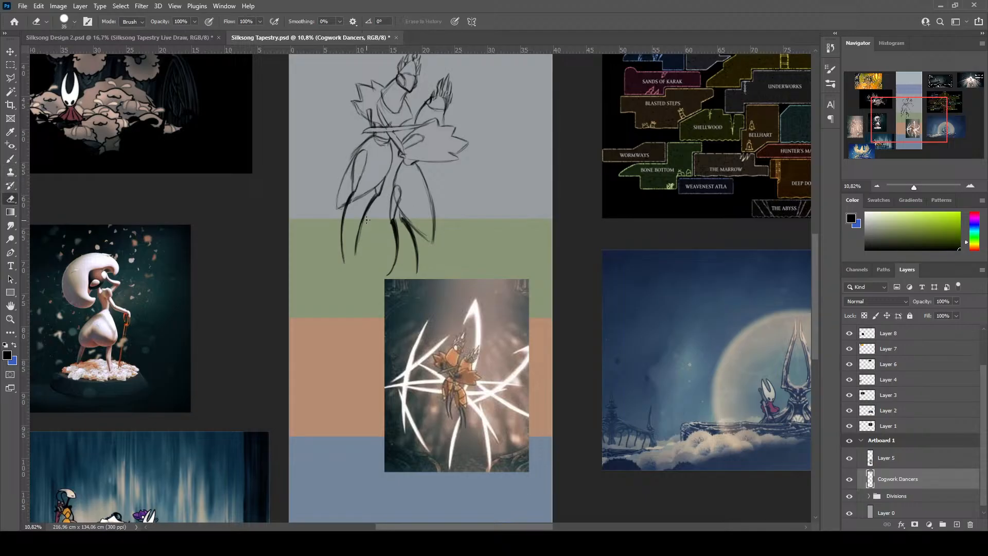
{"action": "left_click_drag", "start_coordinate": [366, 220], "coordinate": [356, 257]}
Enlarge the Eraser and remove the leg line running through the first dancer's lower body
{"action": "scroll", "coordinate": [52, 236], "scroll_direction": "down", "scroll_amount": 1}
{"action": "scroll", "coordinate": [391, 155], "scroll_direction": "up", "scroll_amount": 1}
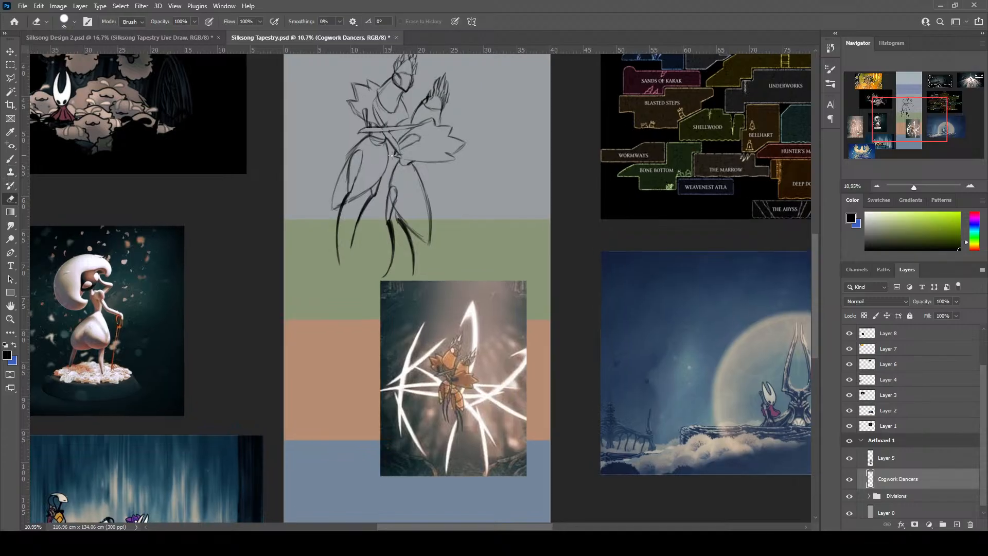
{"action": "key", "text": "bracketright"}
{"action": "key", "text": "bracketright"}
{"action": "key", "text": "bracketright"}
{"action": "key", "text": "bracketright"}
{"action": "key", "text": "bracketright"}
{"action": "key", "text": "bracketright"}
{"action": "key", "text": "bracketright"}
{"action": "key", "text": "bracketright"}
{"action": "mouse_move", "coordinate": [351, 191]}
{"action": "left_mouse_down"}
{"action": "mouse_move", "coordinate": [358, 153]}
{"action": "mouse_move", "coordinate": [346, 191]}
{"action": "left_mouse_up"}
Brush inner contour lines onto both dancers' lower bodies and touch up the first dancer's upper body
{"action": "left_click", "coordinate": [10, 161]}
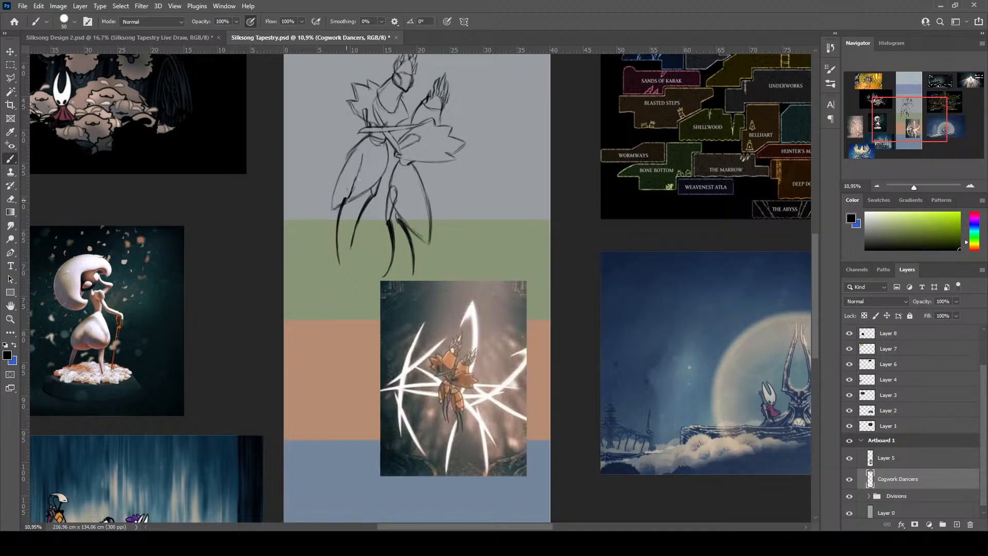
{"action": "mouse_move", "coordinate": [355, 182]}
{"action": "left_mouse_down"}
{"action": "mouse_move", "coordinate": [361, 157]}
{"action": "mouse_move", "coordinate": [347, 161]}
{"action": "mouse_move", "coordinate": [356, 152]}
{"action": "mouse_move", "coordinate": [342, 199]}
{"action": "left_mouse_up"}
{"action": "left_click_drag", "start_coordinate": [363, 151], "coordinate": [359, 162]}
{"action": "left_click_drag", "start_coordinate": [814, 344], "coordinate": [816, 323]}
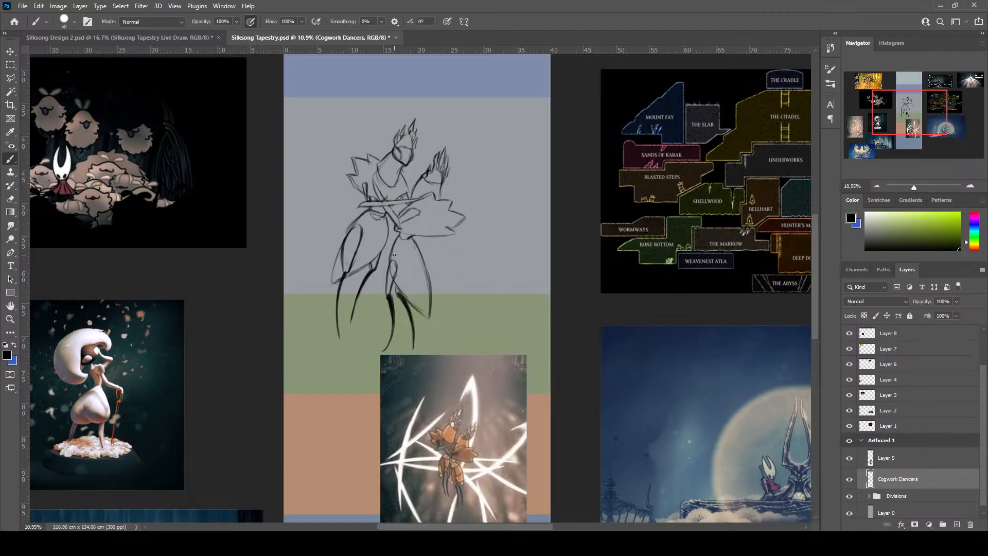
{"action": "left_click_drag", "start_coordinate": [392, 256], "coordinate": [403, 250]}
{"action": "left_click_drag", "start_coordinate": [390, 153], "coordinate": [377, 166]}
Move the dancers reference off the artboard to the other references and shift the flea caravan image next to it
{"action": "scroll", "coordinate": [384, 272], "scroll_direction": "down", "scroll_amount": 3}
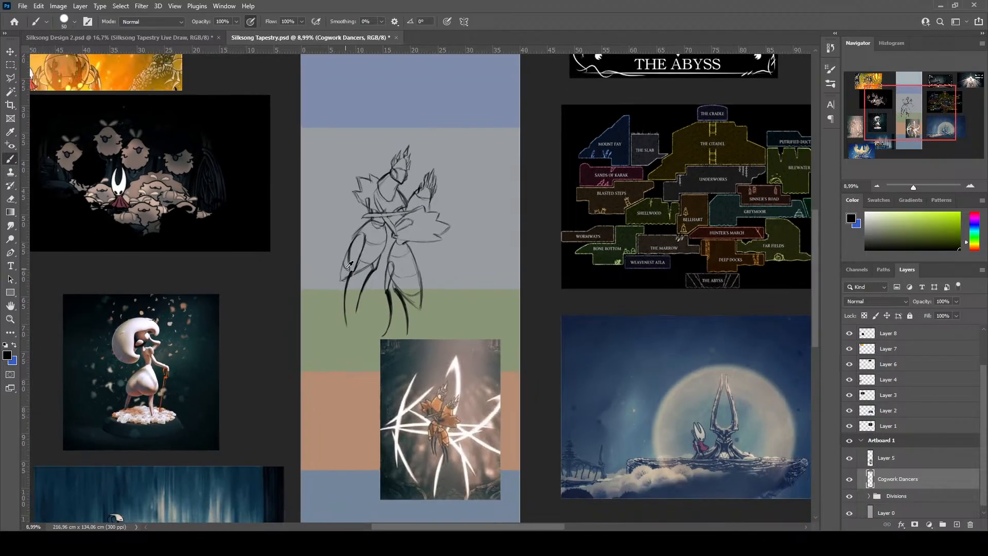
{"action": "scroll", "coordinate": [368, 283], "scroll_direction": "down", "scroll_amount": 1}
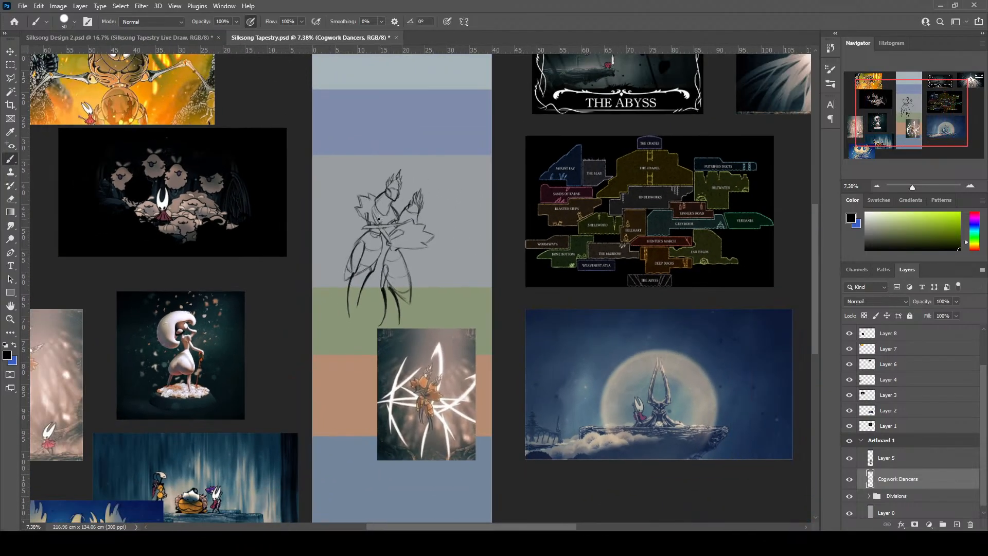
{"action": "scroll", "coordinate": [381, 232], "scroll_direction": "down", "scroll_amount": 1}
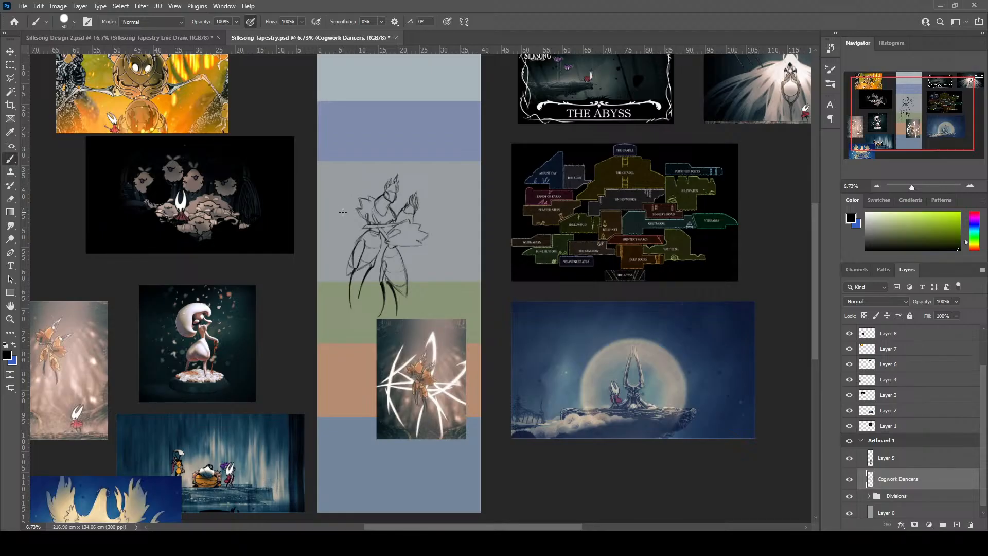
{"action": "scroll", "coordinate": [329, 226], "scroll_direction": "down", "scroll_amount": 2}
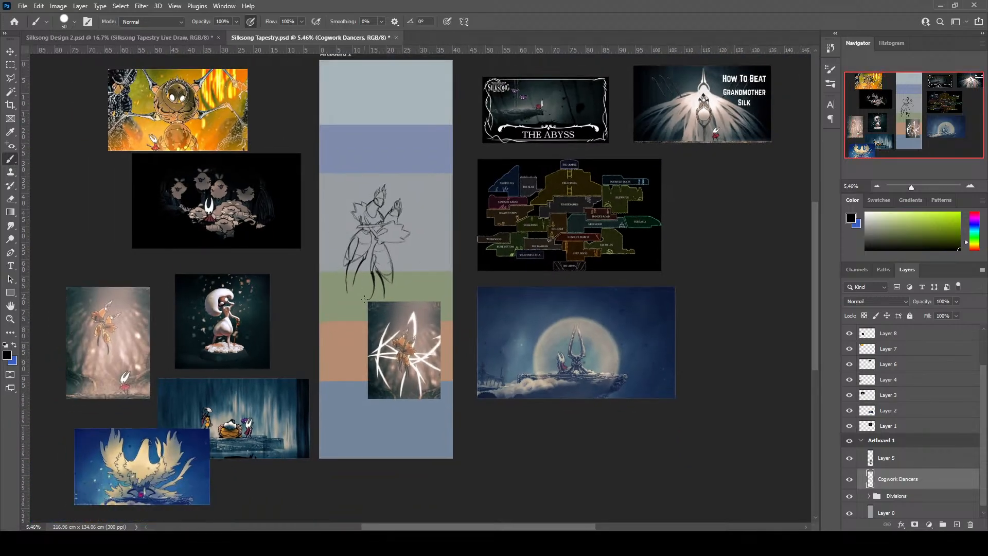
{"action": "key", "text": "v"}
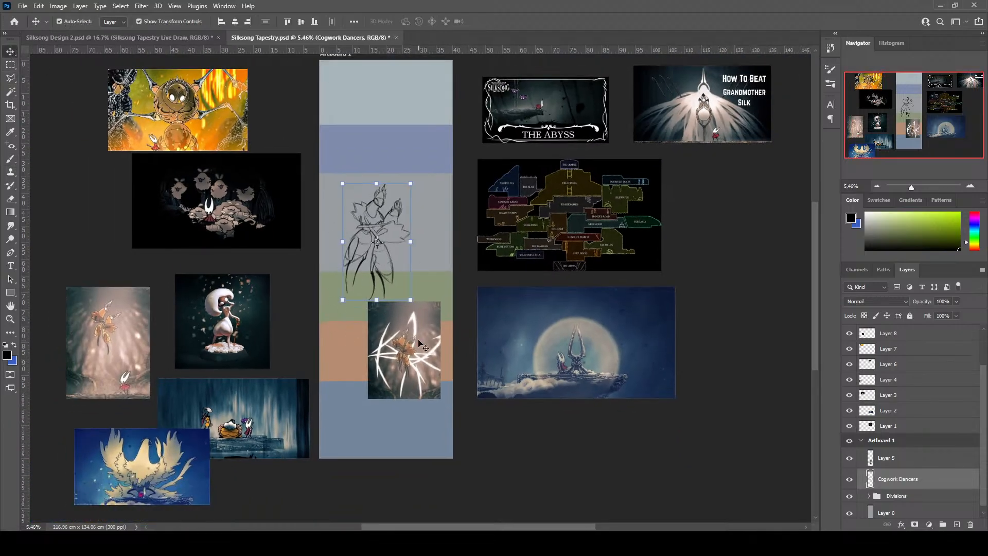
{"action": "left_click", "coordinate": [396, 329]}
{"action": "left_click_drag", "start_coordinate": [397, 329], "coordinate": [116, 208]}
{"action": "left_click_drag", "start_coordinate": [230, 222], "coordinate": [254, 255]}
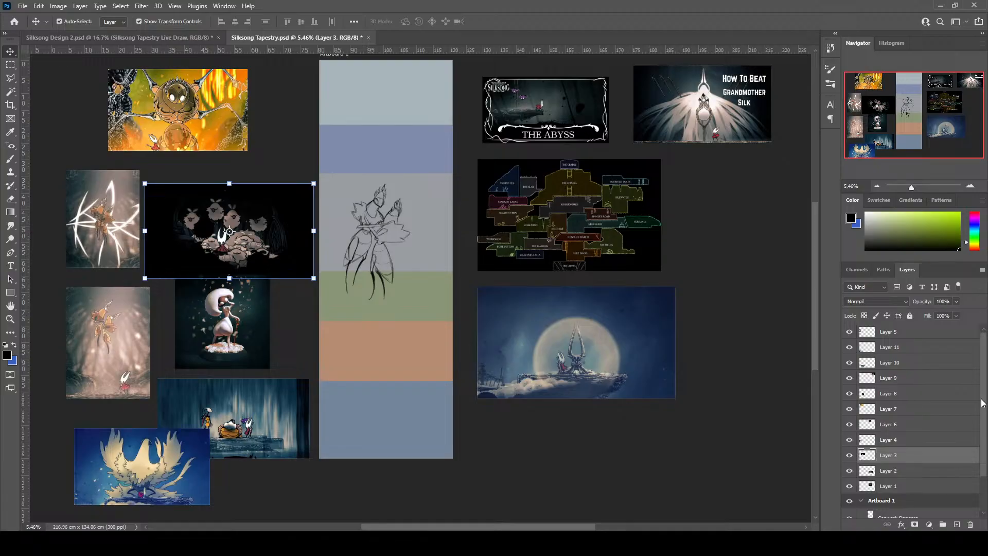
Add a new layer above Cogwork Dancers and name it Flea Caravan
{"action": "left_click_drag", "start_coordinate": [984, 403], "coordinate": [983, 437]}
{"action": "left_click", "coordinate": [895, 473]}
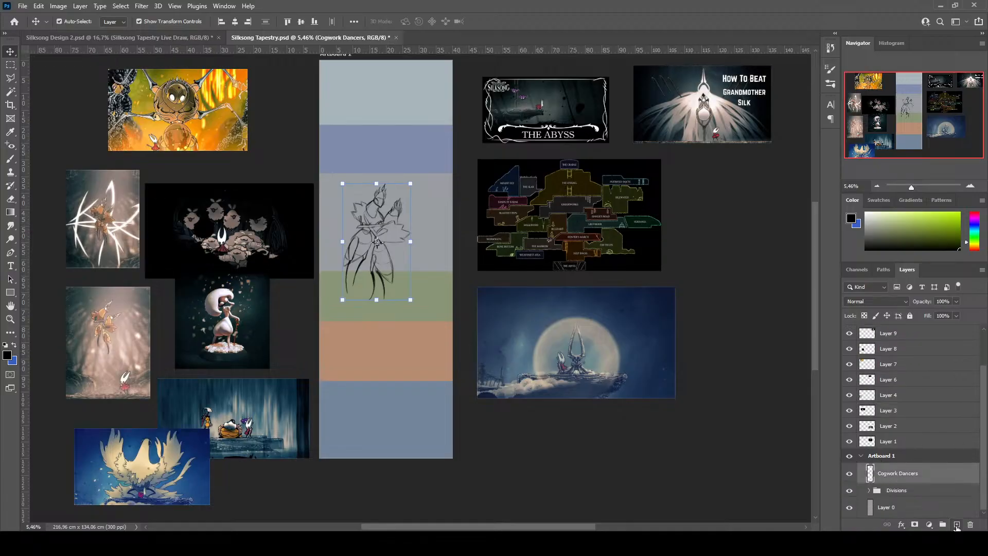
{"action": "left_click", "coordinate": [957, 523]}
{"action": "double_click", "coordinate": [892, 474]}
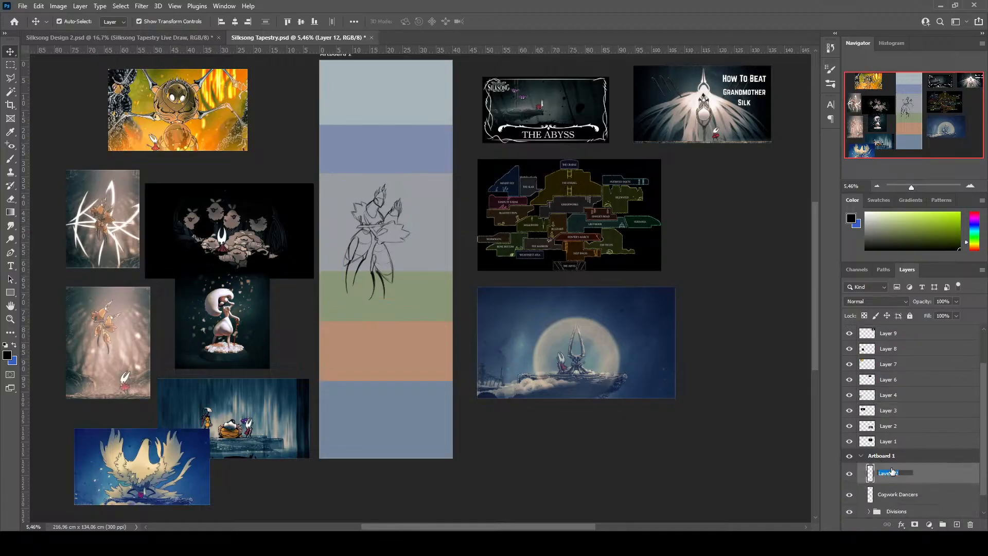
{"action": "type", "text": "F"}
{"action": "type", "text": "lea Caravan"}
{"action": "key", "text": "Return"}
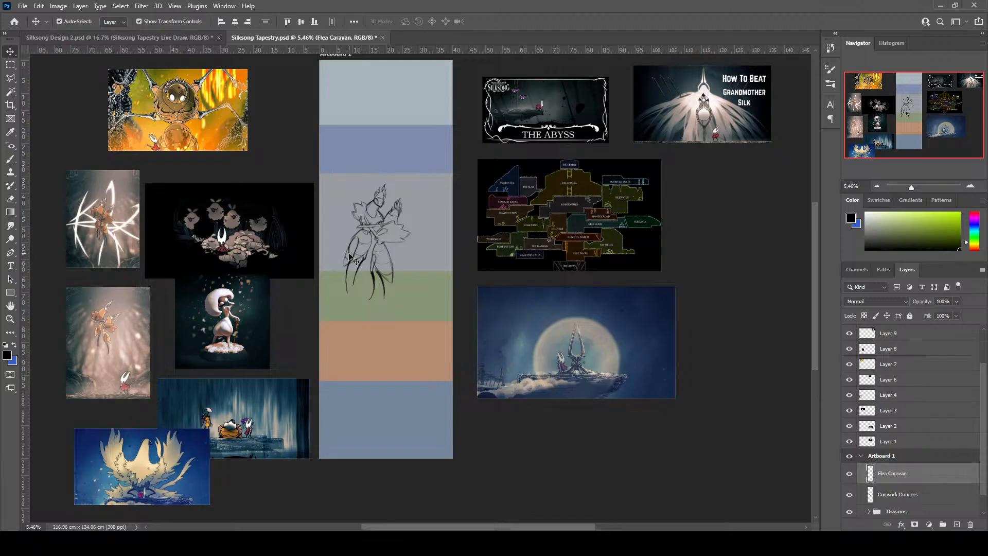
Brush a small round flea's body outline and eye above the first dancer's shoulder, across the border of the blue and grey sections
{"action": "scroll", "coordinate": [268, 250], "scroll_direction": "up", "scroll_amount": 2}
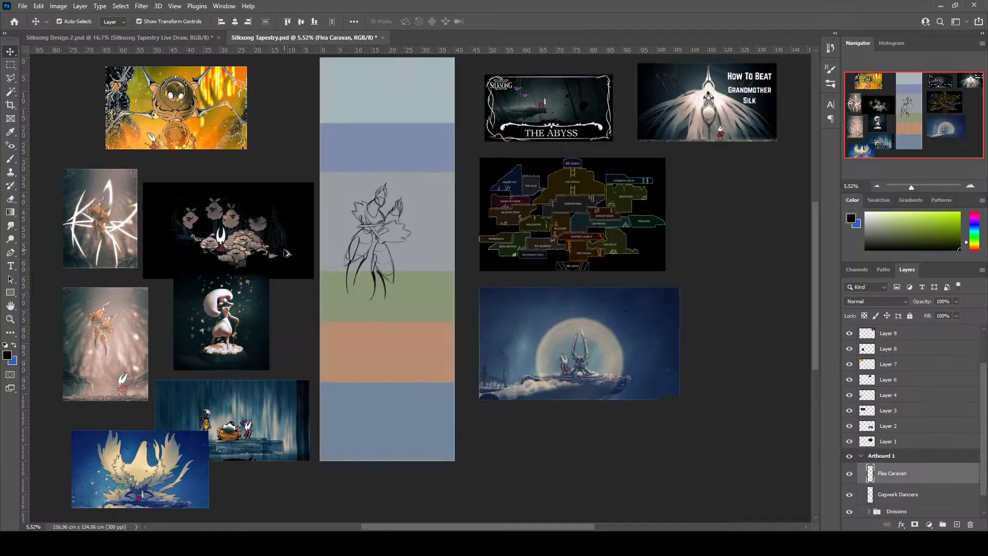
{"action": "scroll", "coordinate": [263, 252], "scroll_direction": "up", "scroll_amount": 1}
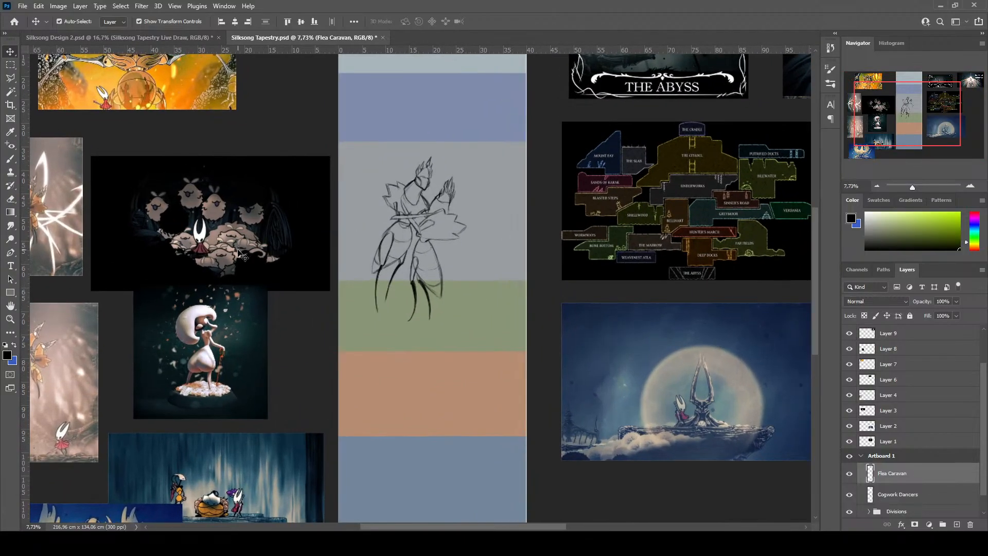
{"action": "left_click", "coordinate": [10, 159]}
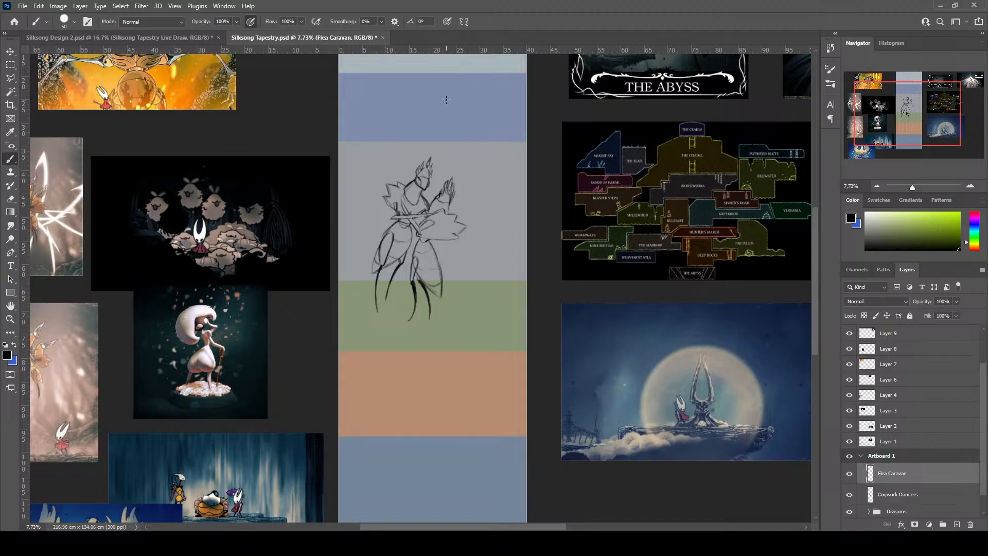
{"action": "scroll", "coordinate": [435, 329], "scroll_direction": "up", "scroll_amount": 1}
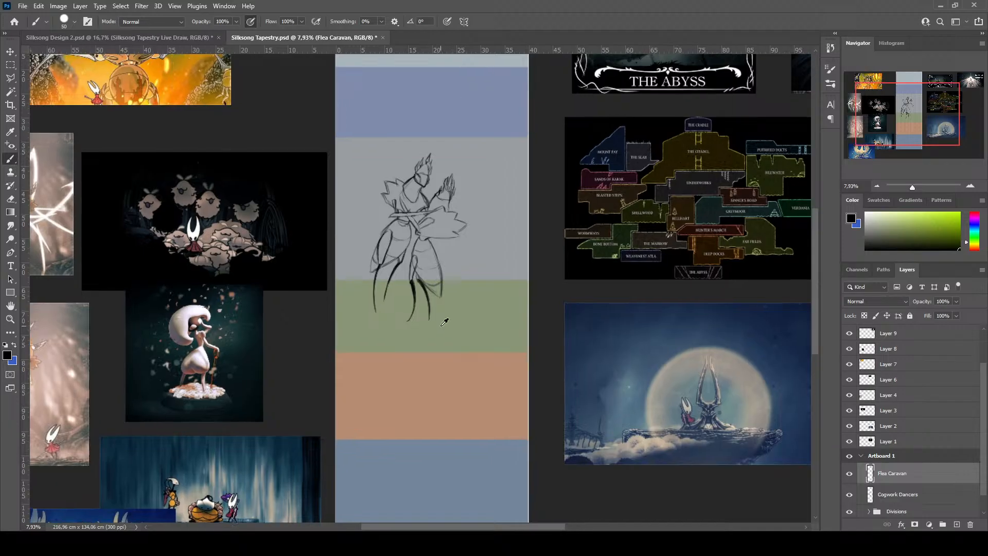
{"action": "scroll", "coordinate": [487, 305], "scroll_direction": "up", "scroll_amount": 5}
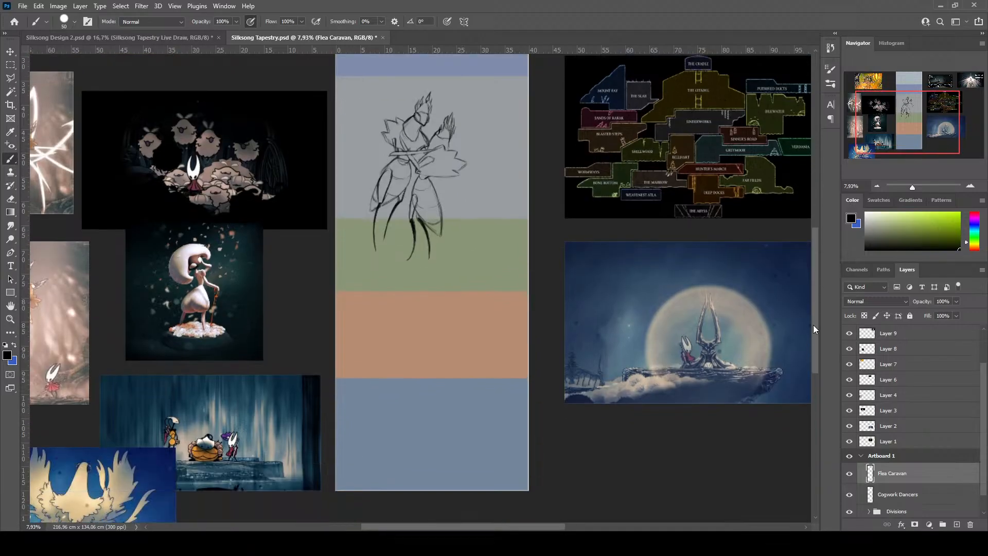
{"action": "scroll", "coordinate": [487, 306], "scroll_direction": "up", "scroll_amount": 1}
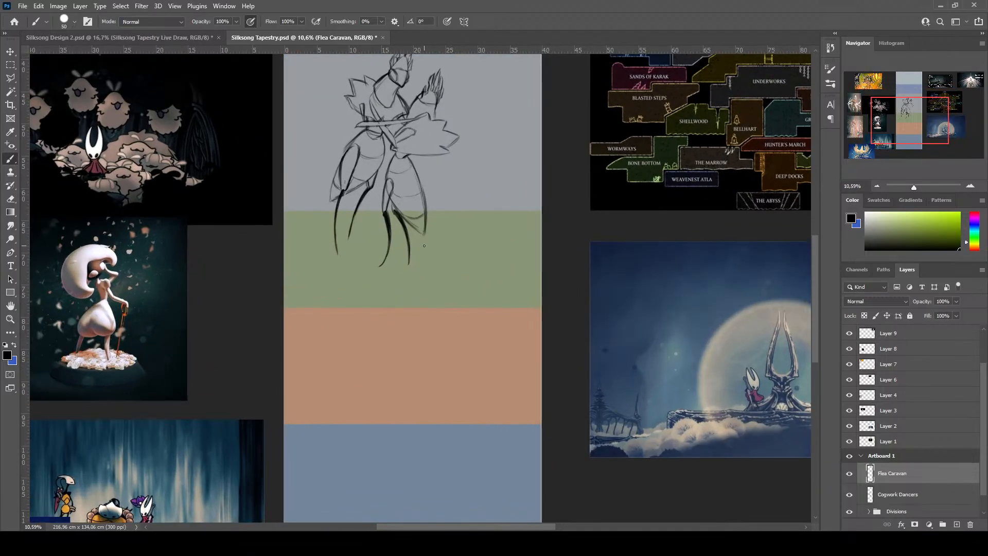
{"action": "left_click_drag", "start_coordinate": [817, 312], "coordinate": [819, 260]}
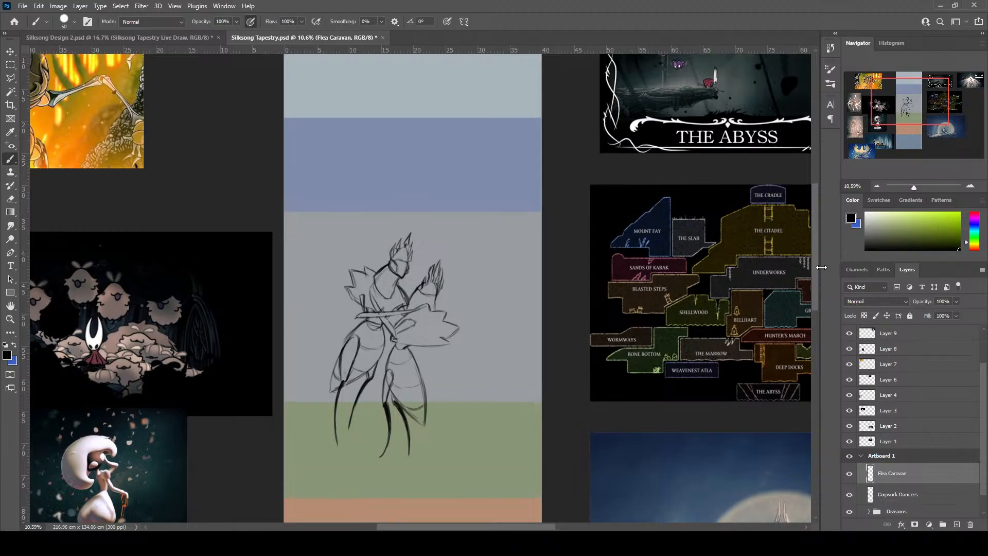
{"action": "scroll", "coordinate": [484, 242], "scroll_direction": "up", "scroll_amount": 2}
{"action": "scroll", "coordinate": [468, 188], "scroll_direction": "down", "scroll_amount": 1}
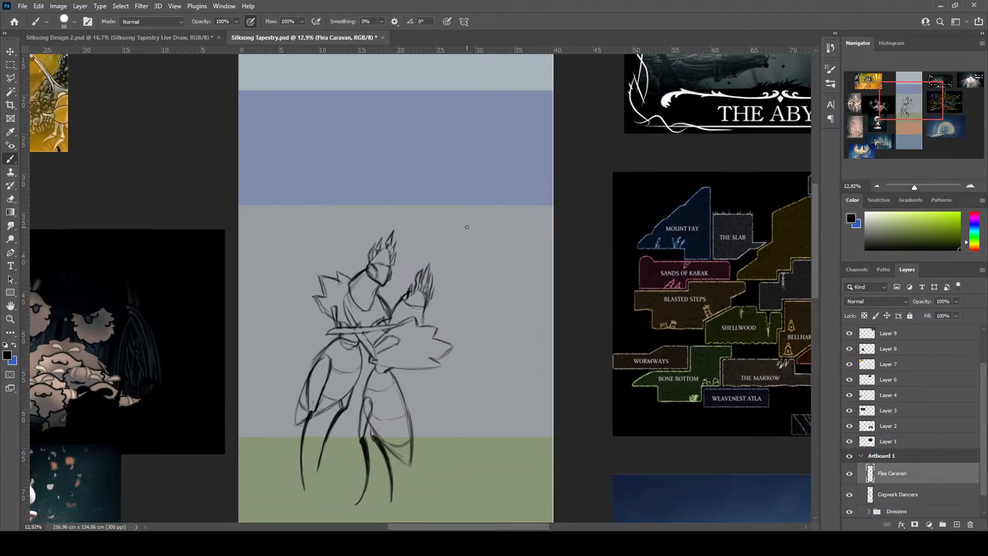
{"action": "scroll", "coordinate": [320, 175], "scroll_direction": "down", "scroll_amount": 2}
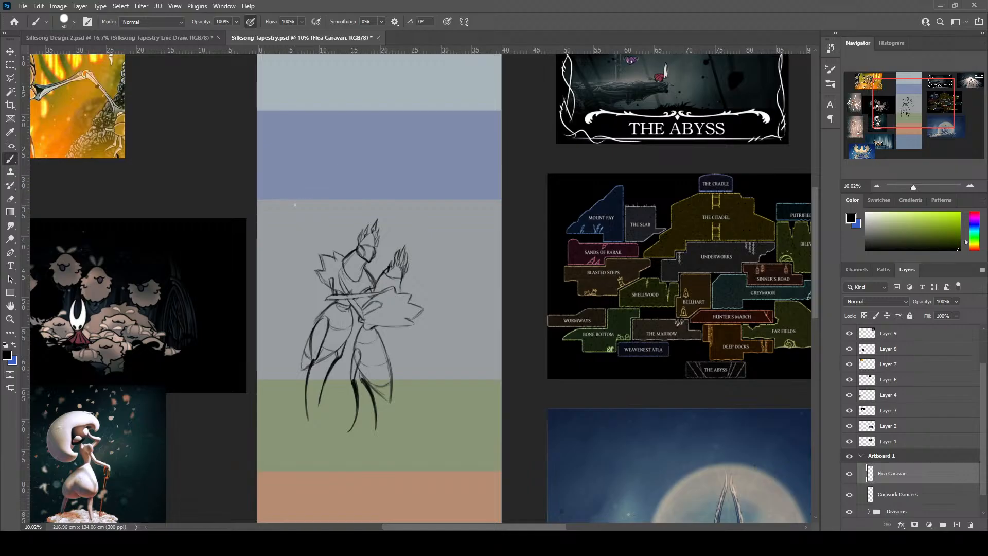
{"action": "scroll", "coordinate": [293, 185], "scroll_direction": "up", "scroll_amount": 1}
{"action": "mouse_move", "coordinate": [285, 191]}
{"action": "left_mouse_down"}
{"action": "mouse_move", "coordinate": [291, 184]}
{"action": "mouse_move", "coordinate": [268, 214]}
{"action": "left_mouse_up"}
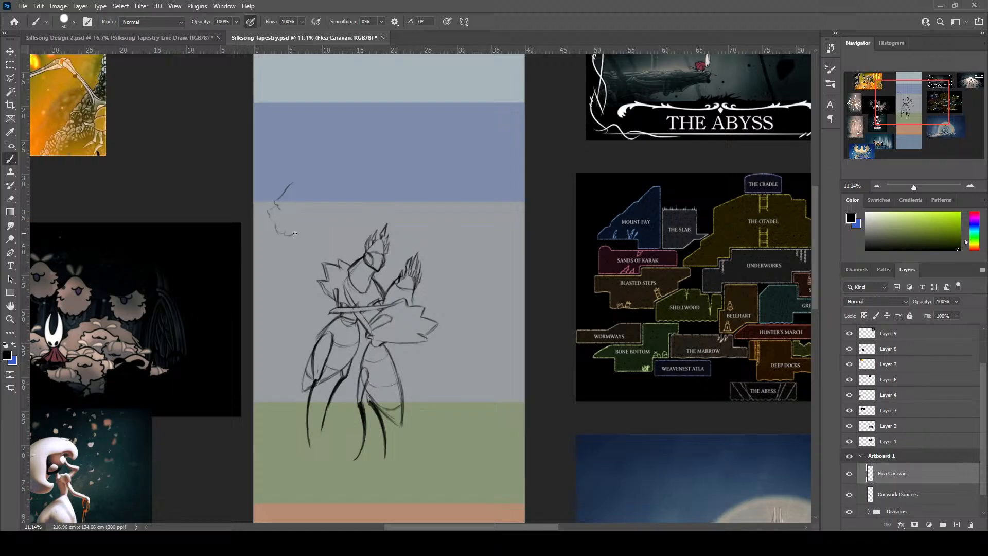
{"action": "left_click_drag", "start_coordinate": [306, 233], "coordinate": [316, 215]}
{"action": "left_click_drag", "start_coordinate": [300, 213], "coordinate": [302, 208]}
{"action": "left_click_drag", "start_coordinate": [315, 212], "coordinate": [319, 201]}
Sketch the pair of leaf-shaped ears on top of the flea and the ruffled fur along its side
{"action": "mouse_move", "coordinate": [310, 180]}
{"action": "left_mouse_down"}
{"action": "mouse_move", "coordinate": [322, 168]}
{"action": "mouse_move", "coordinate": [294, 161]}
{"action": "mouse_move", "coordinate": [298, 173]}
{"action": "left_mouse_up"}
{"action": "left_click_drag", "start_coordinate": [293, 160], "coordinate": [283, 172]}
{"action": "mouse_move", "coordinate": [275, 204]}
{"action": "left_mouse_down"}
{"action": "mouse_move", "coordinate": [263, 208]}
{"action": "mouse_move", "coordinate": [282, 234]}
{"action": "left_mouse_up"}
{"action": "left_click_drag", "start_coordinate": [269, 217], "coordinate": [261, 222]}
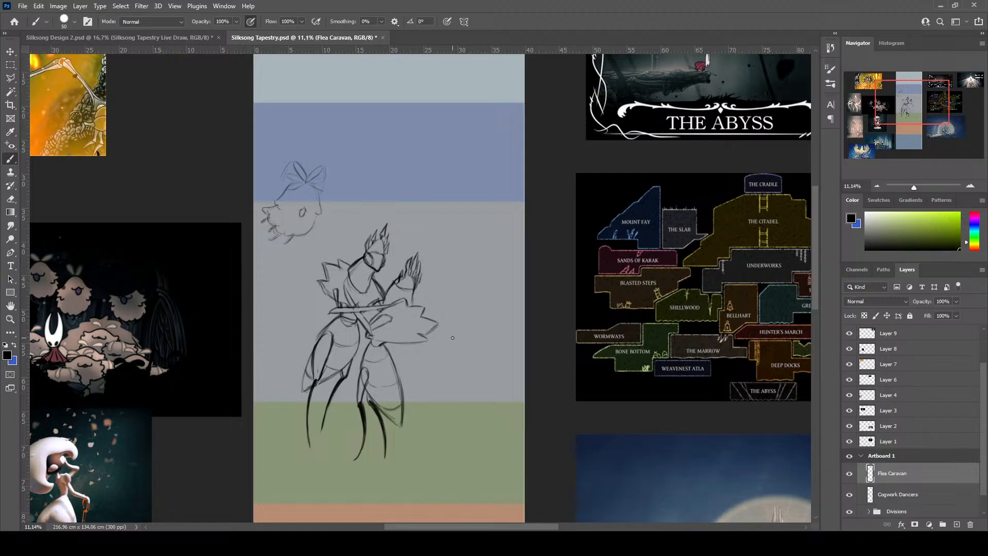
Sketch a second flea with ears and a fluffy round body across the green and orange border, beside the dancers' feet
{"action": "left_click_drag", "start_coordinate": [814, 285], "coordinate": [813, 325]}
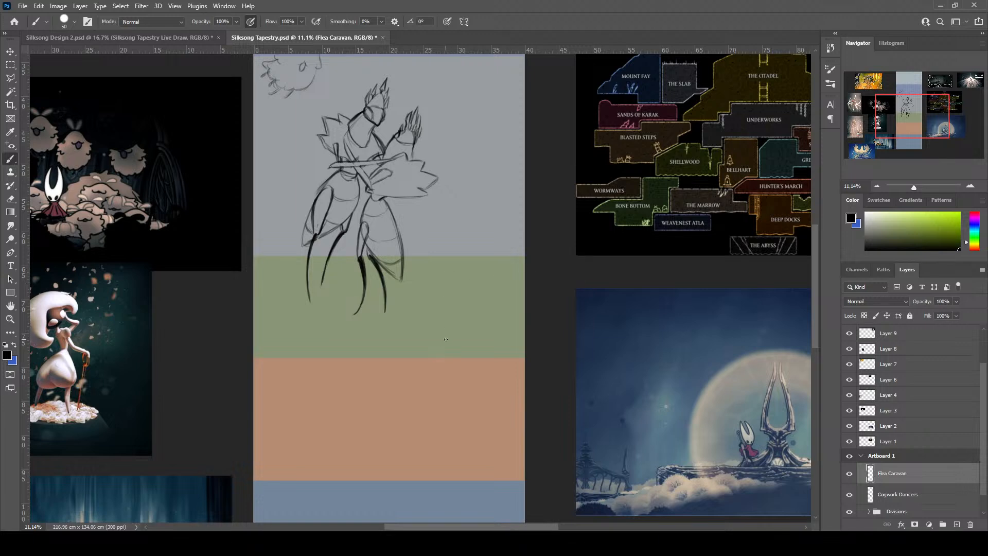
{"action": "mouse_move", "coordinate": [447, 331]}
{"action": "left_mouse_down"}
{"action": "mouse_move", "coordinate": [441, 362]}
{"action": "mouse_move", "coordinate": [471, 361]}
{"action": "mouse_move", "coordinate": [483, 349]}
{"action": "left_mouse_up"}
{"action": "mouse_move", "coordinate": [462, 302]}
{"action": "left_mouse_down"}
{"action": "mouse_move", "coordinate": [463, 327]}
{"action": "mouse_move", "coordinate": [438, 316]}
{"action": "mouse_move", "coordinate": [446, 323]}
{"action": "left_mouse_up"}
{"action": "left_click_drag", "start_coordinate": [434, 308], "coordinate": [430, 324]}
{"action": "mouse_move", "coordinate": [435, 367]}
{"action": "left_mouse_down"}
{"action": "mouse_move", "coordinate": [447, 385]}
{"action": "mouse_move", "coordinate": [489, 369]}
{"action": "left_mouse_up"}
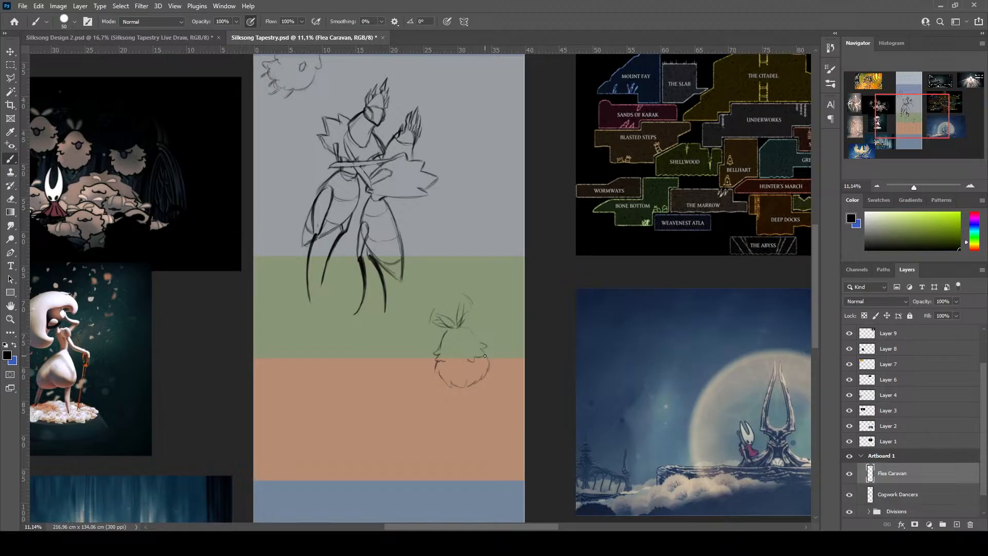
Sketch the second flea's little feet and eye, undoing the strokes that do not fit
{"action": "mouse_move", "coordinate": [468, 396]}
{"action": "left_mouse_down"}
{"action": "mouse_move", "coordinate": [474, 383]}
{"action": "mouse_move", "coordinate": [455, 395]}
{"action": "left_mouse_up"}
{"action": "left_click_drag", "start_coordinate": [453, 352], "coordinate": [456, 354]}
{"action": "left_click_drag", "start_coordinate": [457, 348], "coordinate": [452, 357]}
{"action": "key", "text": "ctrl+z"}
{"action": "key", "text": "ctrl+z"}
{"action": "key", "text": "ctrl+z"}
Lasso the second flea, shrink it to about 70%, move it near the artboard's edge and rotate it about 13° counterclockwise
{"action": "scroll", "coordinate": [425, 400], "scroll_direction": "down", "scroll_amount": 1}
{"action": "scroll", "coordinate": [424, 401], "scroll_direction": "down", "scroll_amount": 1}
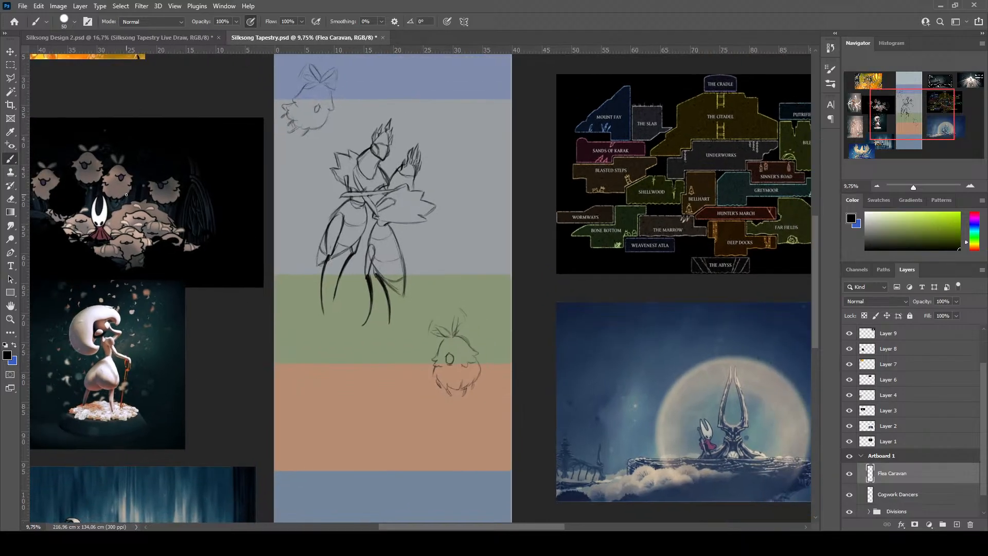
{"action": "key", "text": "m"}
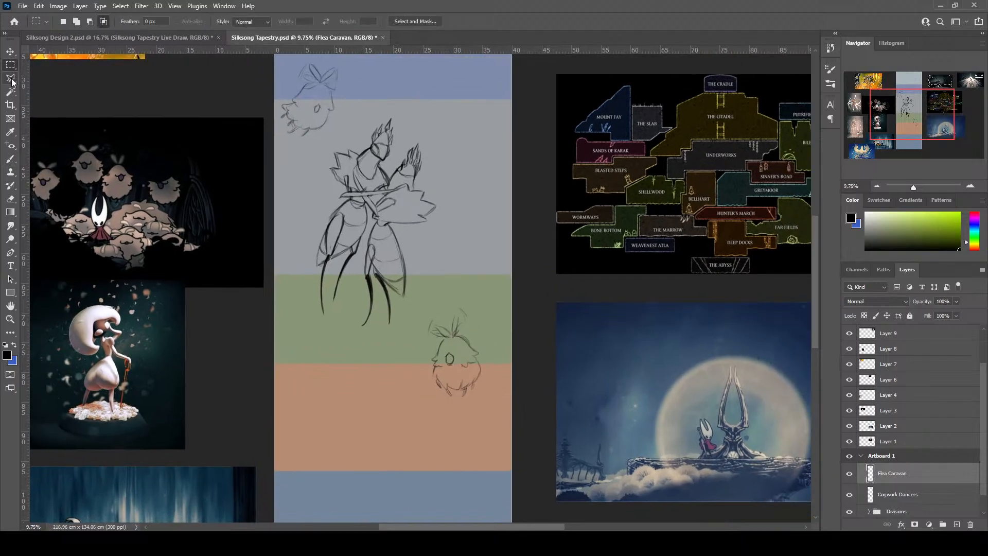
{"action": "left_click", "coordinate": [11, 78]}
{"action": "scroll", "coordinate": [474, 335], "scroll_direction": "up", "scroll_amount": 1}
{"action": "mouse_move", "coordinate": [480, 305]}
{"action": "left_mouse_down"}
{"action": "mouse_move", "coordinate": [412, 333]}
{"action": "mouse_move", "coordinate": [476, 297]}
{"action": "left_mouse_up"}
{"action": "key", "text": "ctrl+t"}
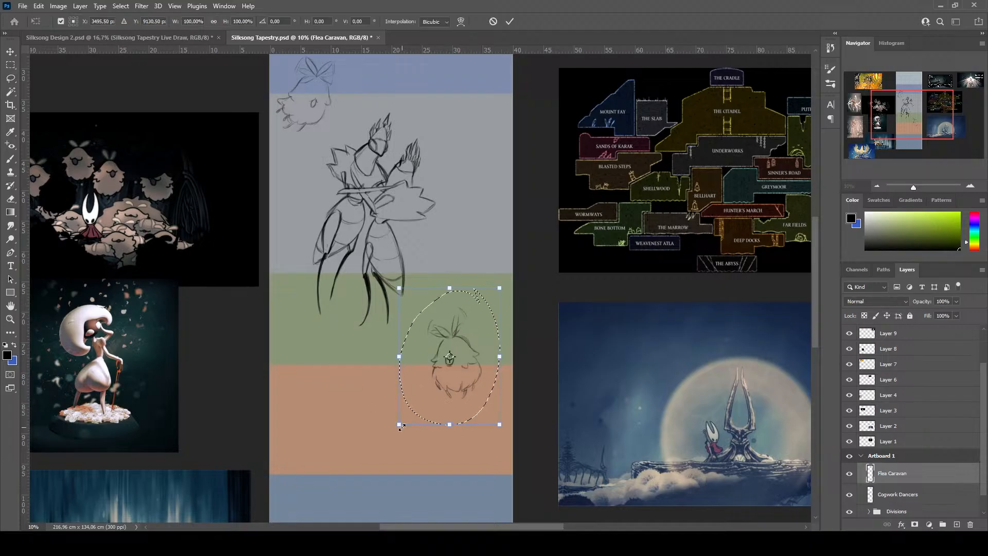
{"action": "left_click_drag", "start_coordinate": [401, 427], "coordinate": [430, 383]}
{"action": "mouse_move", "coordinate": [475, 316]}
{"action": "left_mouse_down"}
{"action": "mouse_move", "coordinate": [479, 338]}
{"action": "mouse_move", "coordinate": [489, 338]}
{"action": "left_mouse_up"}
{"action": "mouse_move", "coordinate": [530, 408]}
{"action": "left_mouse_down"}
{"action": "mouse_move", "coordinate": [521, 322]}
{"action": "mouse_move", "coordinate": [520, 397]}
{"action": "mouse_move", "coordinate": [544, 397]}
{"action": "left_mouse_up"}
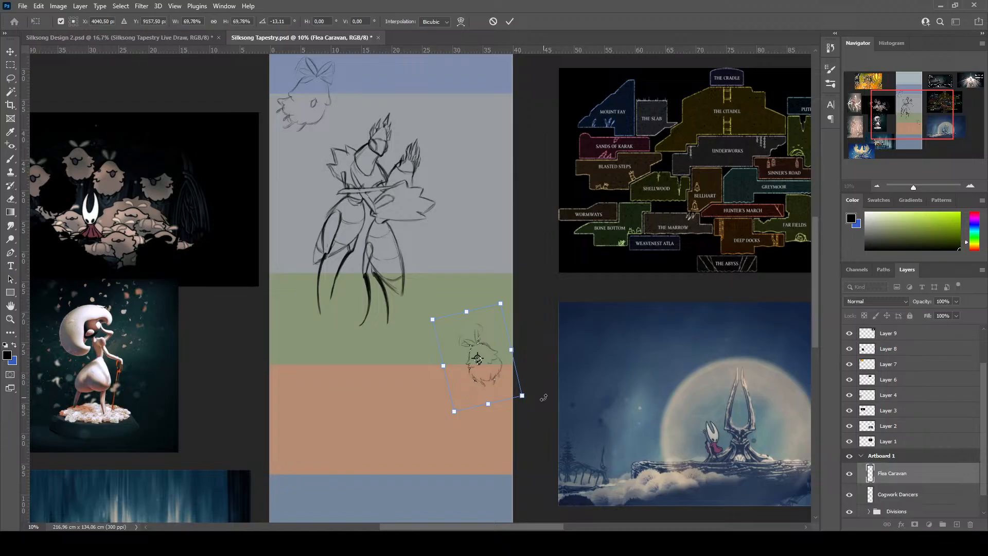
{"action": "key", "text": "Return"}
{"action": "key", "text": "l"}
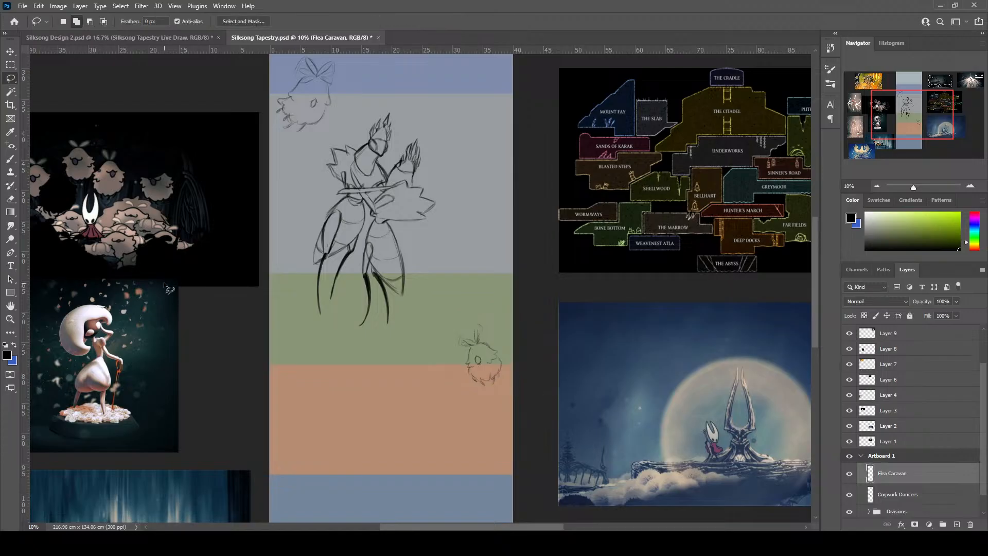
Brush a darker, more ruffled fur outline around the first flea's body
{"action": "left_click", "coordinate": [11, 159]}
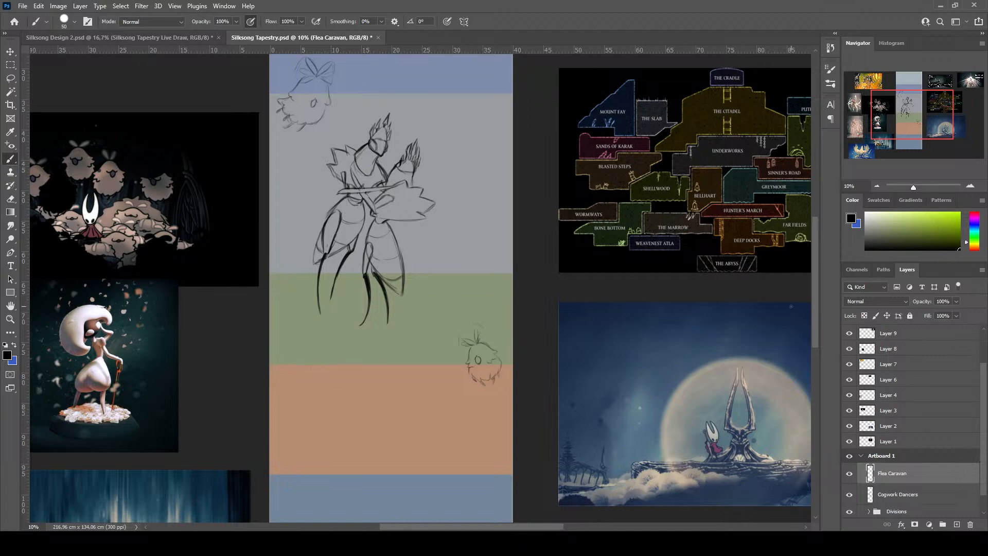
{"action": "left_click_drag", "start_coordinate": [813, 320], "coordinate": [813, 296]}
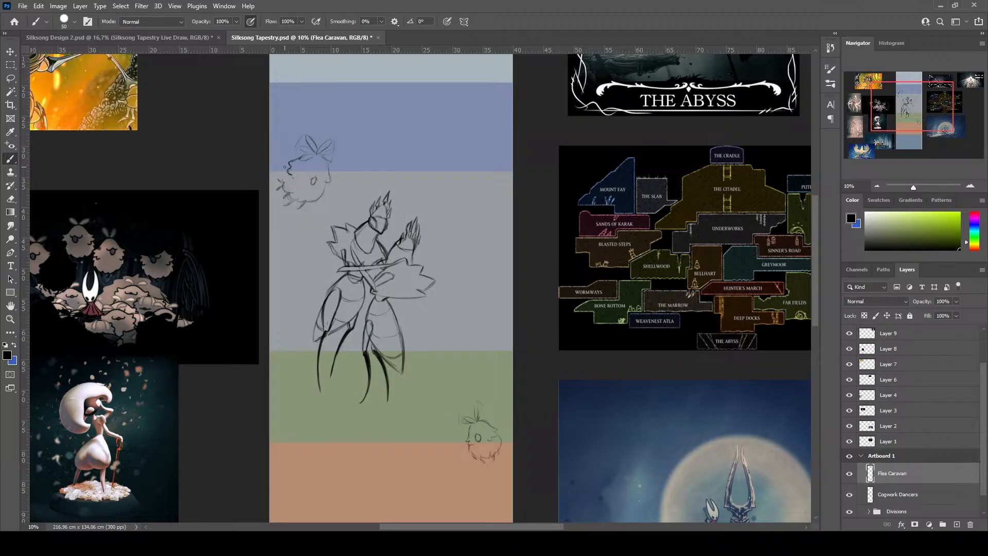
{"action": "left_click_drag", "start_coordinate": [285, 169], "coordinate": [281, 180]}
{"action": "mouse_move", "coordinate": [307, 202]}
{"action": "left_mouse_down"}
{"action": "mouse_move", "coordinate": [322, 191]}
{"action": "mouse_move", "coordinate": [326, 161]}
{"action": "left_mouse_up"}
Sketch a third flea with large ears, closed-eye face and small feet above the second one, on the grey and green border
{"action": "scroll", "coordinate": [234, 266], "scroll_direction": "down", "scroll_amount": 1}
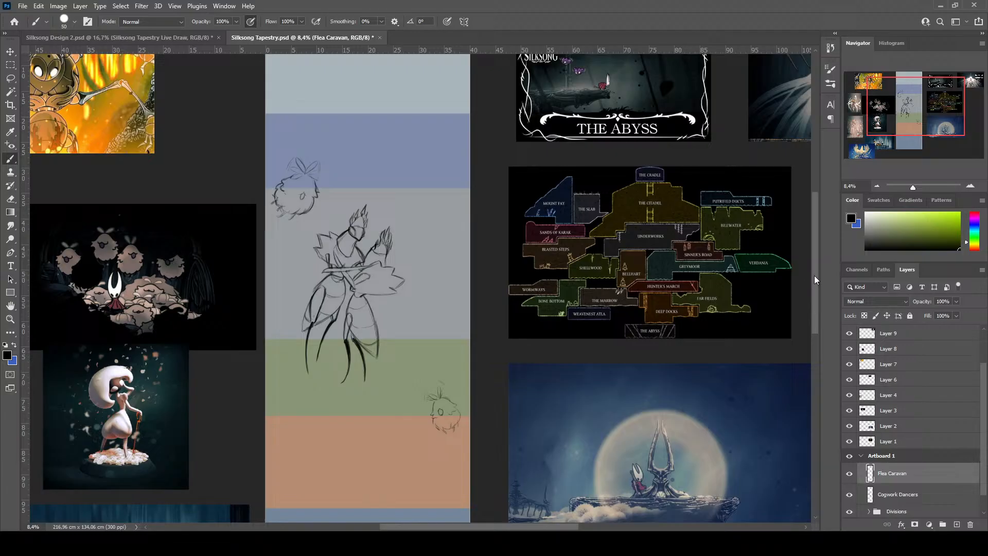
{"action": "left_click_drag", "start_coordinate": [814, 276], "coordinate": [815, 293]}
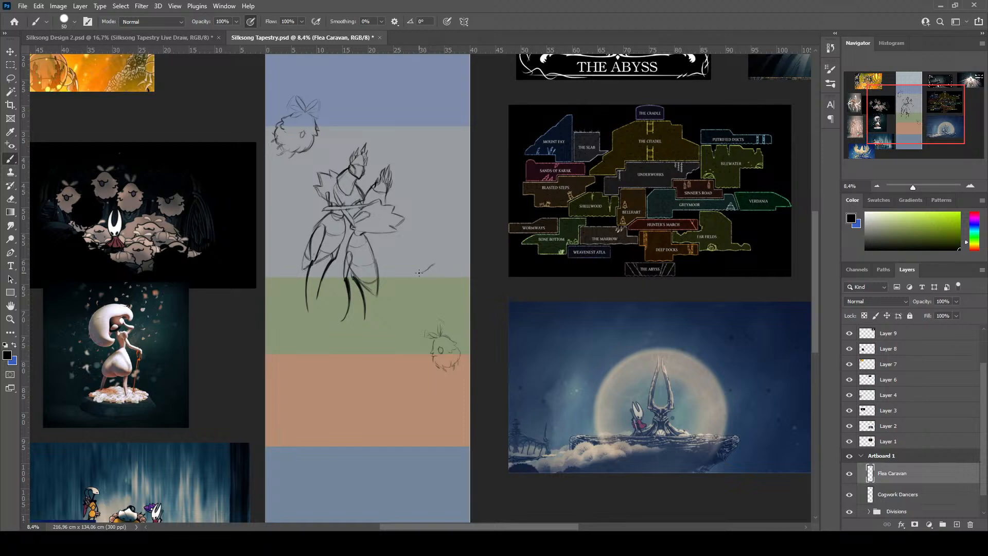
{"action": "left_click_drag", "start_coordinate": [433, 265], "coordinate": [423, 274]}
{"action": "mouse_move", "coordinate": [423, 273]}
{"action": "left_mouse_down"}
{"action": "mouse_move", "coordinate": [425, 299]}
{"action": "mouse_move", "coordinate": [438, 301]}
{"action": "mouse_move", "coordinate": [452, 281]}
{"action": "left_mouse_up"}
{"action": "mouse_move", "coordinate": [449, 263]}
{"action": "left_mouse_down"}
{"action": "mouse_move", "coordinate": [456, 252]}
{"action": "mouse_move", "coordinate": [448, 261]}
{"action": "mouse_move", "coordinate": [437, 251]}
{"action": "mouse_move", "coordinate": [441, 264]}
{"action": "left_mouse_up"}
{"action": "mouse_move", "coordinate": [456, 253]}
{"action": "left_mouse_down"}
{"action": "mouse_move", "coordinate": [454, 268]}
{"action": "mouse_move", "coordinate": [431, 261]}
{"action": "left_mouse_up"}
{"action": "left_click_drag", "start_coordinate": [430, 267], "coordinate": [441, 263]}
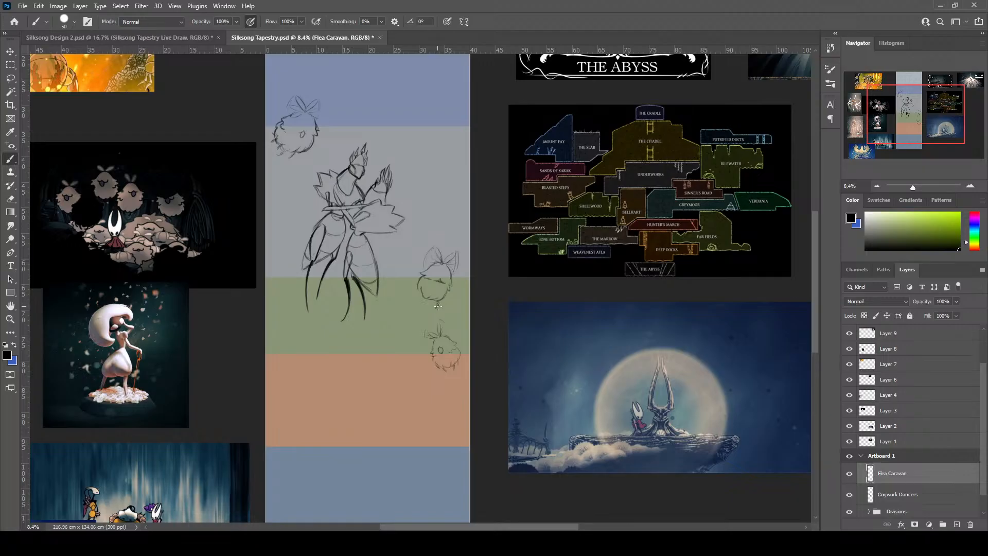
{"action": "left_click_drag", "start_coordinate": [439, 299], "coordinate": [444, 307]}
Lasso the third flea, move it down into the orange section, scale it to about 95.5% and save the document
{"action": "scroll", "coordinate": [318, 379], "scroll_direction": "down", "scroll_amount": 1}
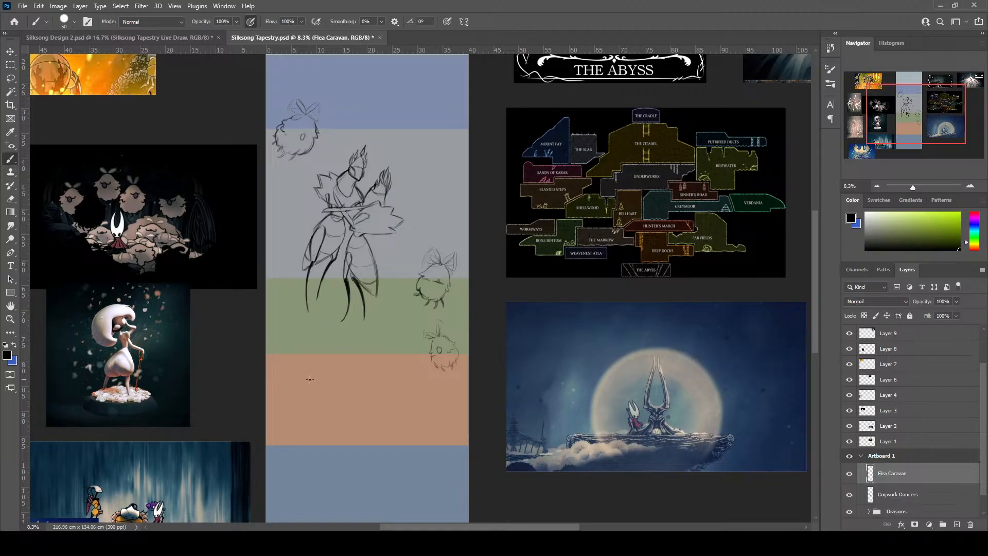
{"action": "left_click", "coordinate": [10, 78]}
{"action": "mouse_move", "coordinate": [445, 226]}
{"action": "left_mouse_down"}
{"action": "mouse_move", "coordinate": [395, 307]}
{"action": "mouse_move", "coordinate": [448, 314]}
{"action": "mouse_move", "coordinate": [446, 229]}
{"action": "left_mouse_up"}
{"action": "key", "text": "ctrl+t"}
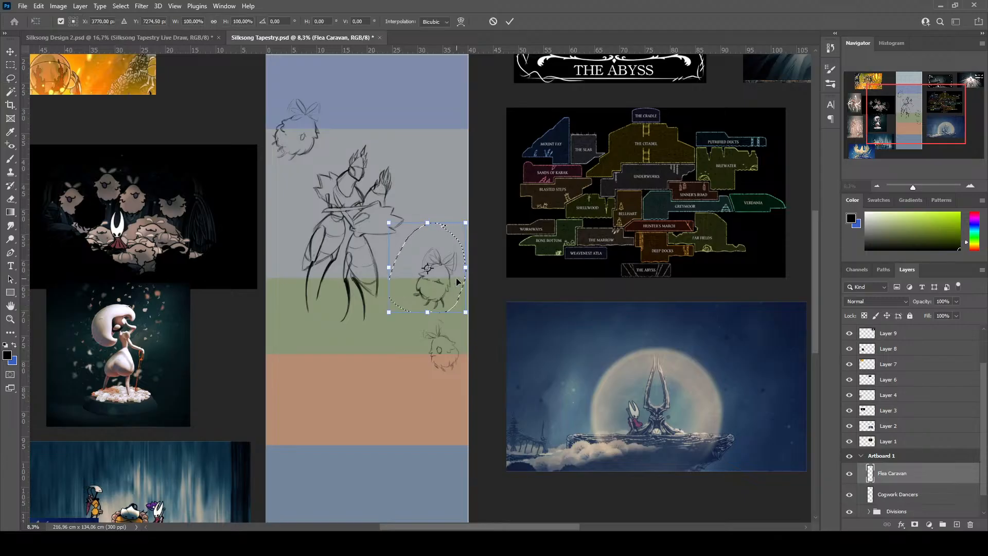
{"action": "left_click_drag", "start_coordinate": [450, 280], "coordinate": [401, 383]}
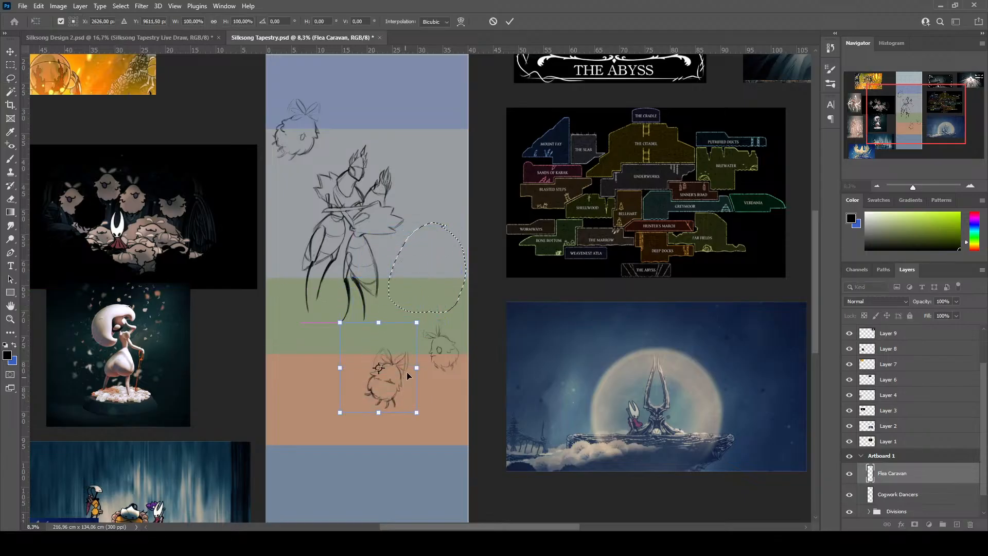
{"action": "left_click_drag", "start_coordinate": [417, 322], "coordinate": [414, 326]}
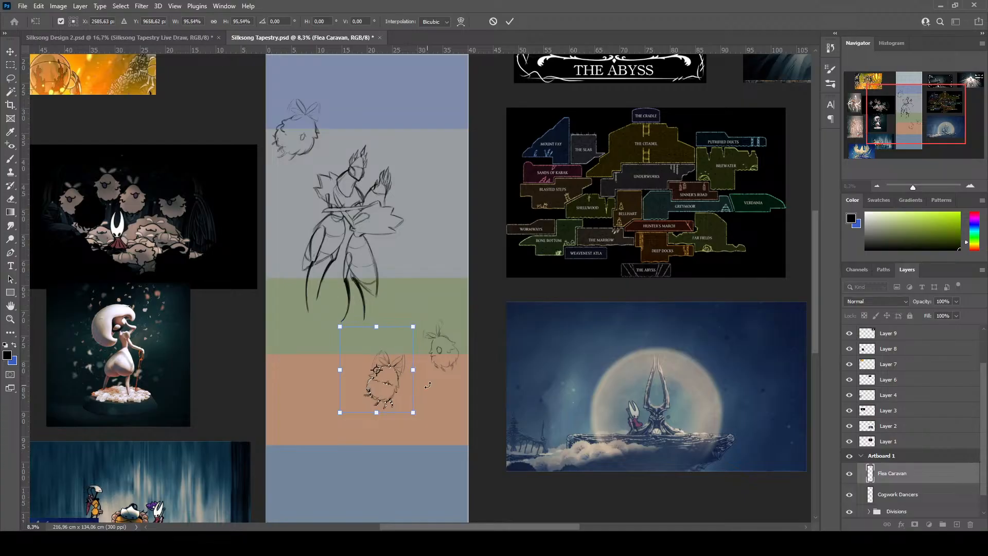
{"action": "key", "text": "Return"}
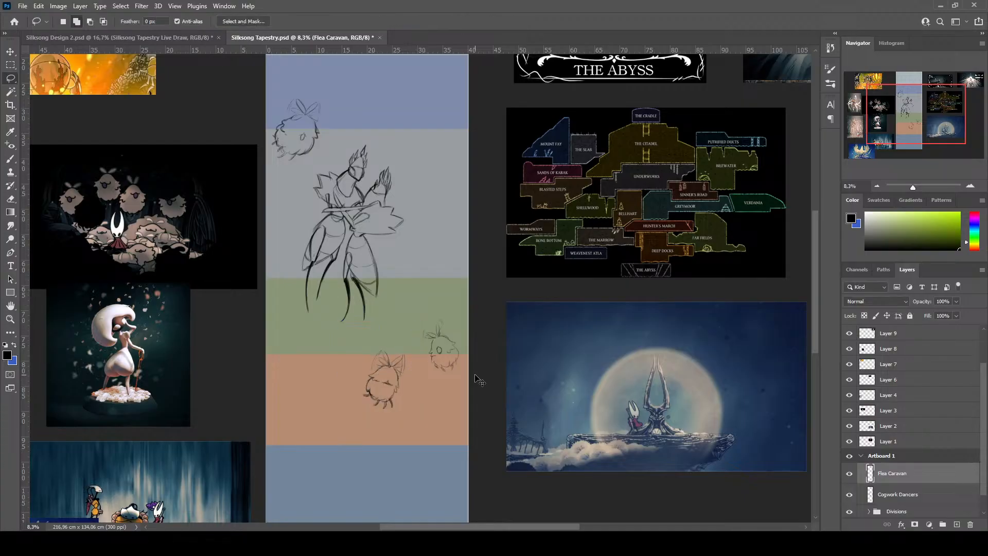
{"action": "key", "text": "ctrl+s"}
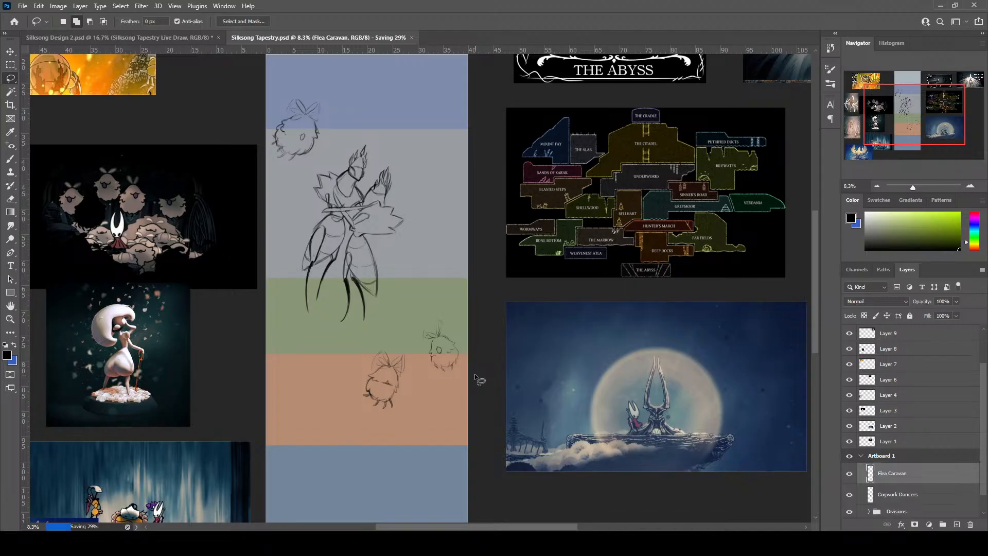
Touch up the third flea's ears, fur outline and lower body with the Brush
{"action": "scroll", "coordinate": [494, 349], "scroll_direction": "down", "scroll_amount": 2}
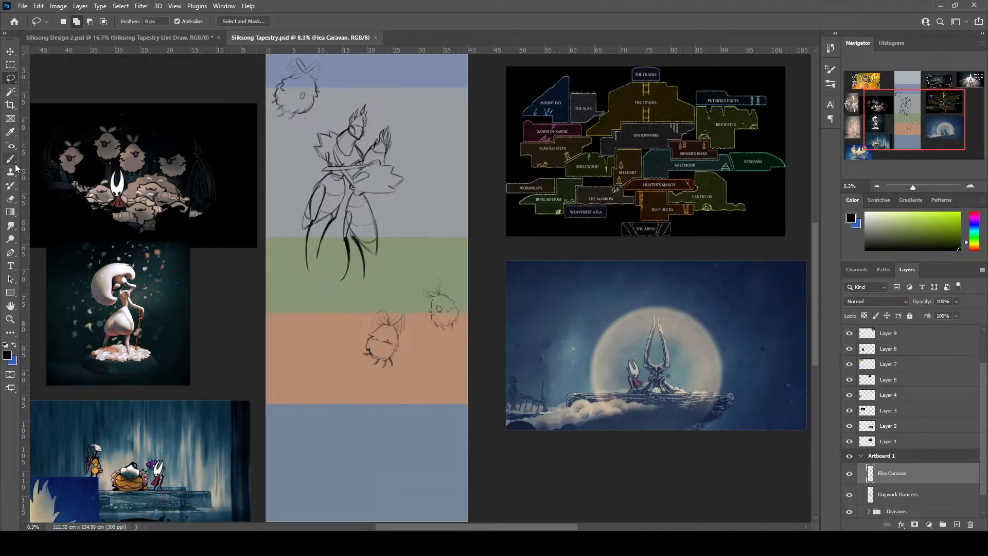
{"action": "key", "text": "b"}
{"action": "left_click", "coordinate": [399, 348]}
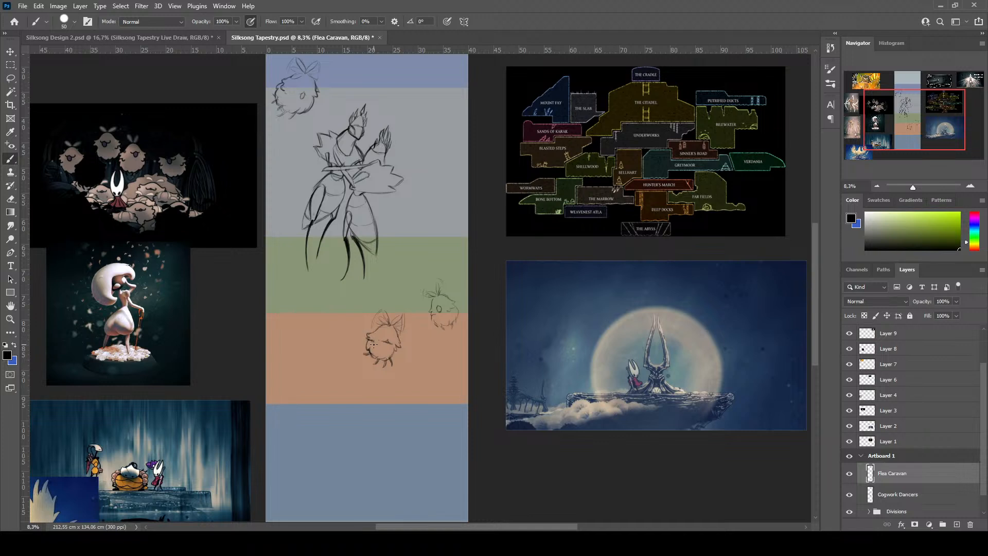
{"action": "mouse_move", "coordinate": [398, 316]}
{"action": "left_mouse_down"}
{"action": "mouse_move", "coordinate": [399, 328]}
{"action": "mouse_move", "coordinate": [375, 327]}
{"action": "left_mouse_up"}
{"action": "left_click_drag", "start_coordinate": [375, 355], "coordinate": [386, 356]}
Add a new layer directly above Cogwork Dancers and name it Lace
{"action": "scroll", "coordinate": [433, 343], "scroll_direction": "down", "scroll_amount": 3}
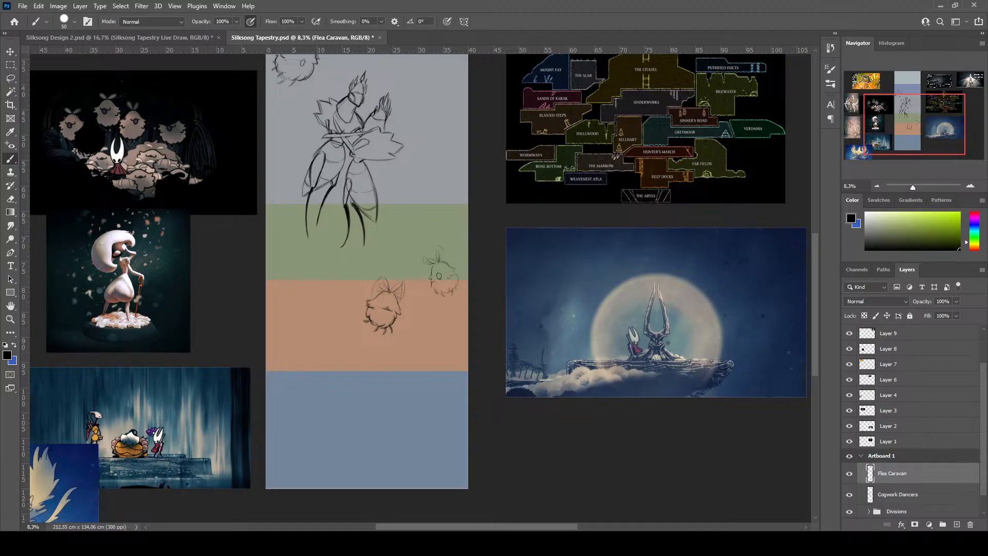
{"action": "left_click", "coordinate": [898, 494]}
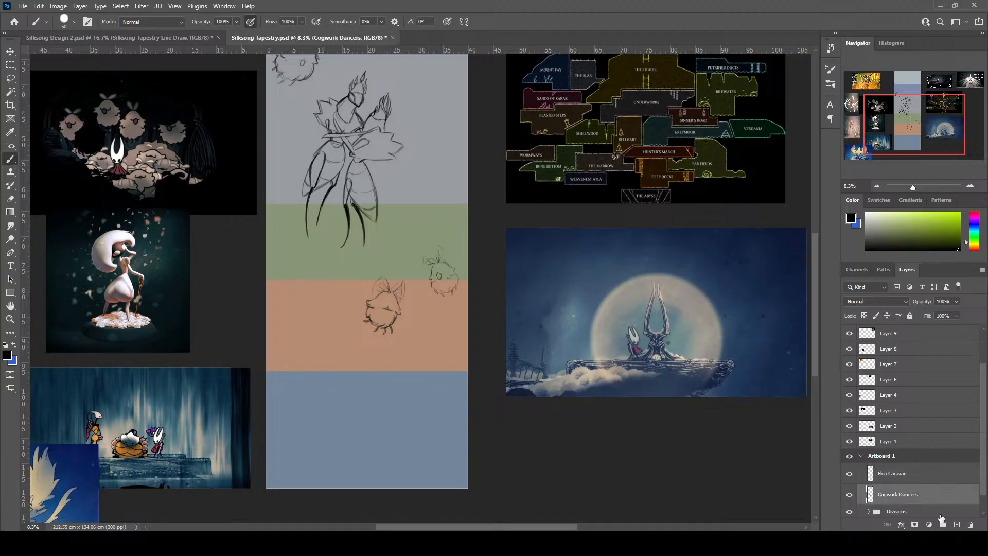
{"action": "left_click", "coordinate": [957, 524]}
{"action": "double_click", "coordinate": [889, 495]}
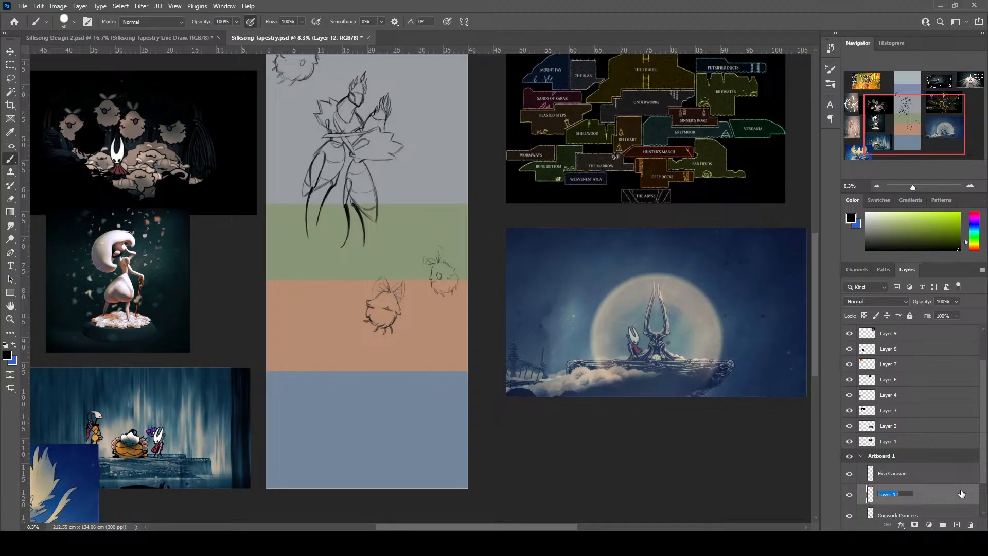
{"action": "type", "text": "Lace"}
{"action": "key", "text": "Return"}
{"action": "scroll", "coordinate": [34, 266], "scroll_direction": "up", "scroll_amount": 1}
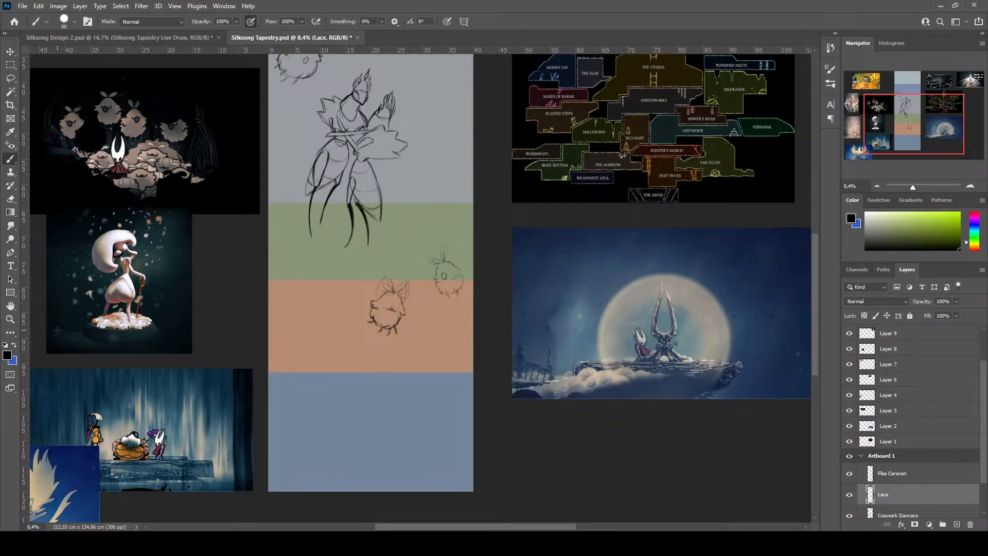
Add a new layer directly above Lace and name it Mt Faye
{"action": "scroll", "coordinate": [76, 364], "scroll_direction": "down", "scroll_amount": 2}
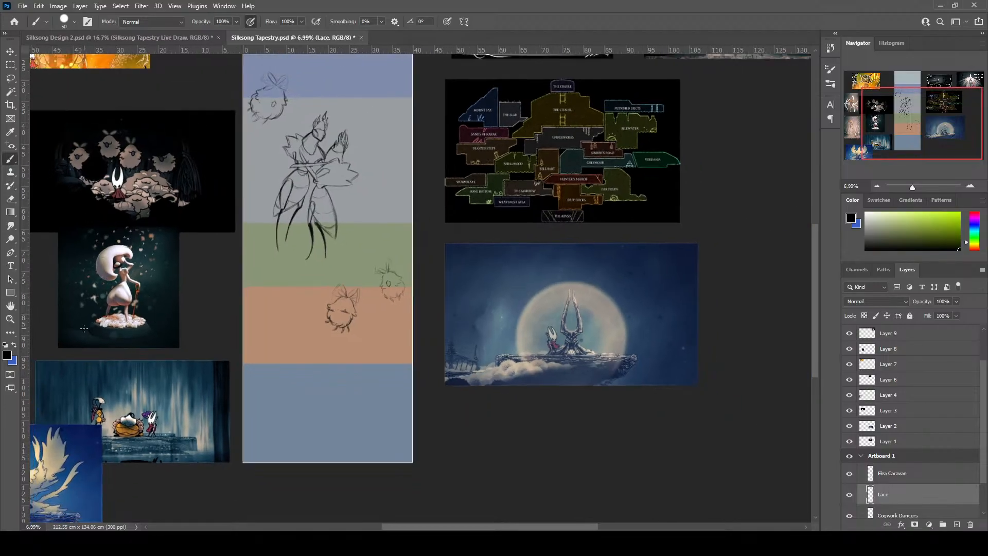
{"action": "scroll", "coordinate": [112, 318], "scroll_direction": "down", "scroll_amount": 1}
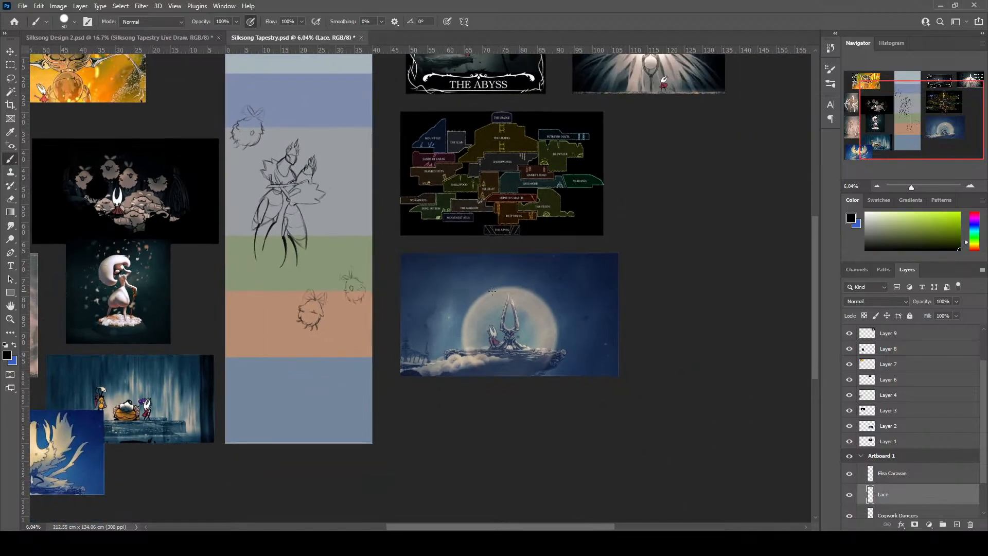
{"action": "mouse_move", "coordinate": [814, 308]}
{"action": "left_mouse_down"}
{"action": "mouse_move", "coordinate": [813, 285]}
{"action": "mouse_move", "coordinate": [814, 302]}
{"action": "left_mouse_up"}
{"action": "scroll", "coordinate": [812, 289], "scroll_direction": "up", "scroll_amount": 1}
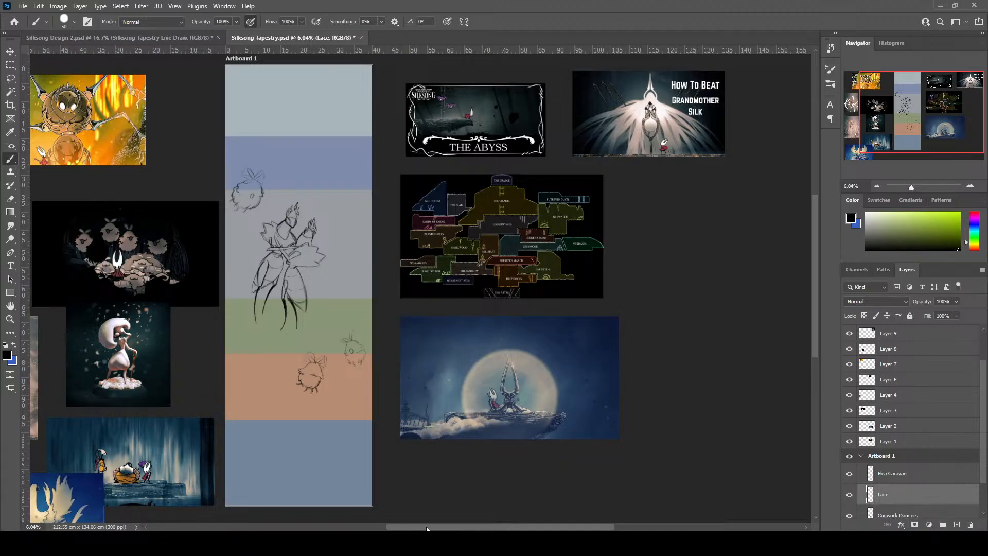
{"action": "left_click_drag", "start_coordinate": [426, 529], "coordinate": [390, 526]}
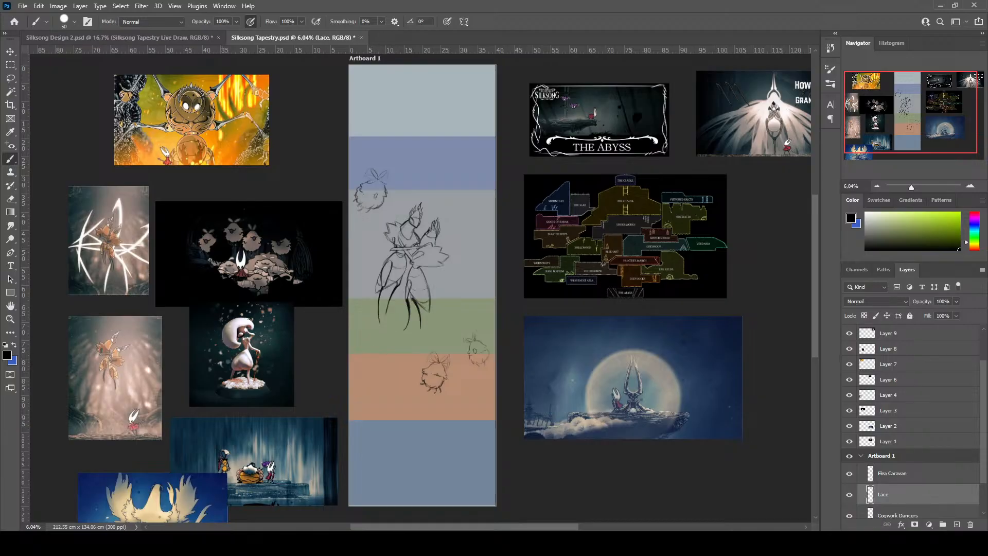
{"action": "scroll", "coordinate": [818, 350], "scroll_direction": "down", "scroll_amount": 3}
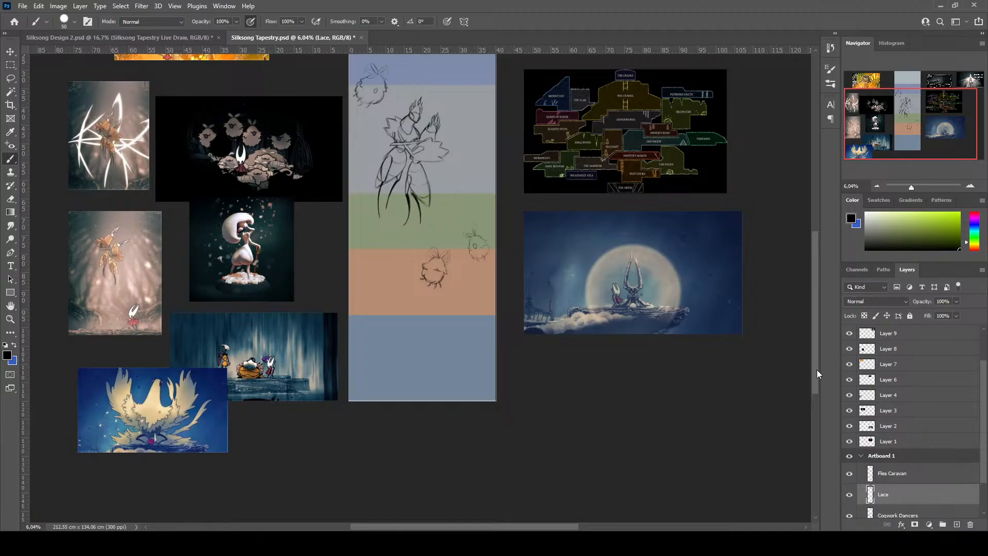
{"action": "left_click_drag", "start_coordinate": [813, 372], "coordinate": [817, 331]}
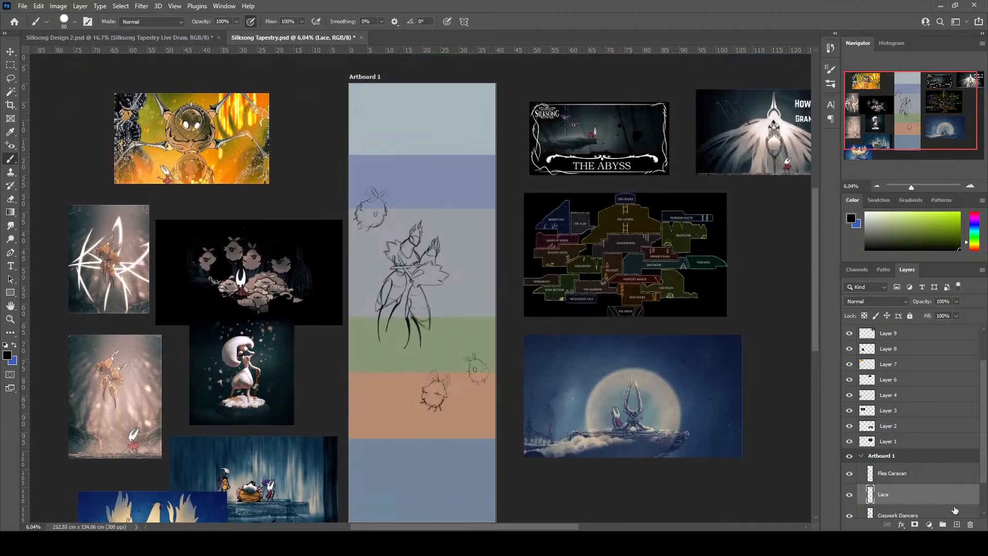
{"action": "left_click", "coordinate": [956, 524]}
{"action": "double_click", "coordinate": [890, 494]}
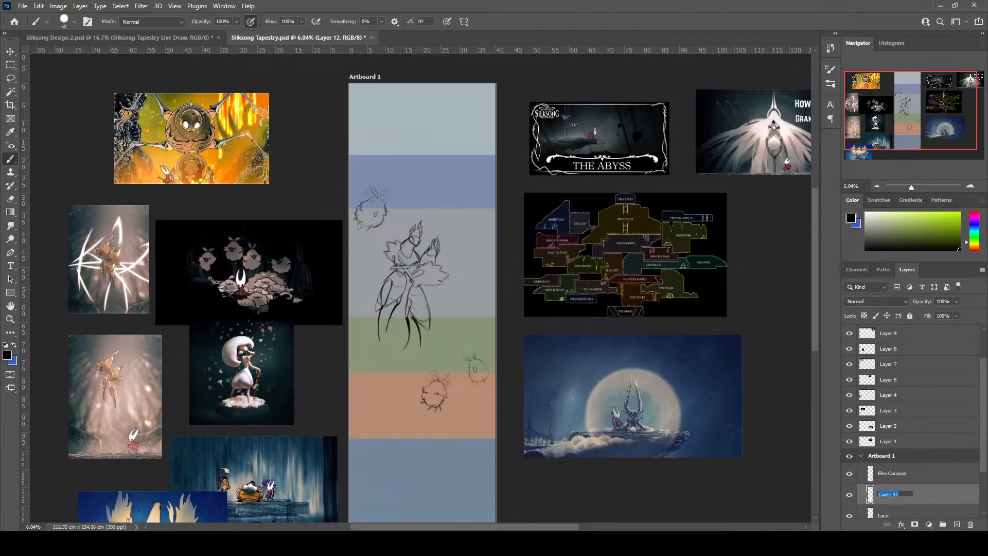
{"action": "type", "text": "Mt Faye"}
{"action": "key", "text": "Return"}
Move the blue winged-creature reference picture up between the gold and flea references, and make the Mt Faye layer active again
{"action": "scroll", "coordinate": [29, 267], "scroll_direction": "down", "scroll_amount": 2}
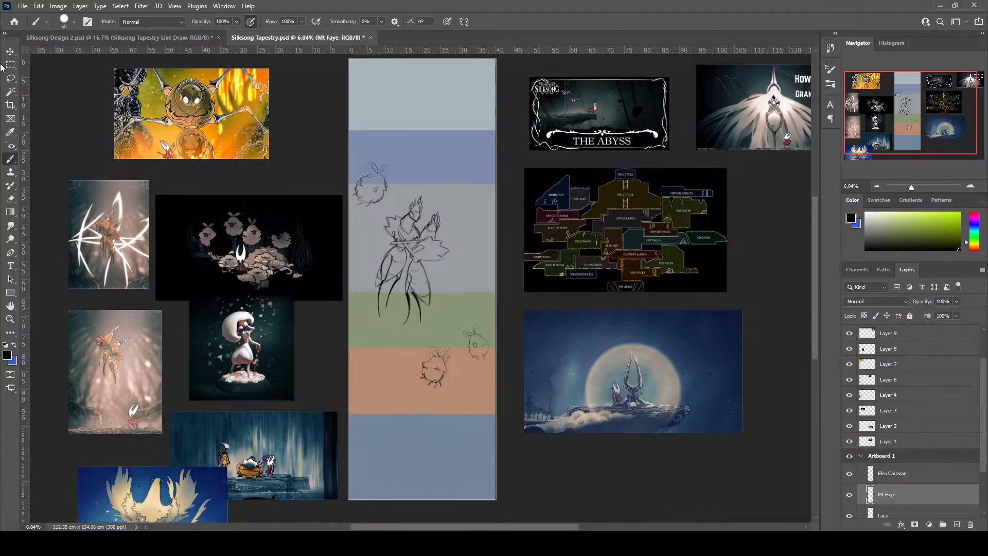
{"action": "left_click", "coordinate": [10, 51]}
{"action": "left_click", "coordinate": [160, 498]}
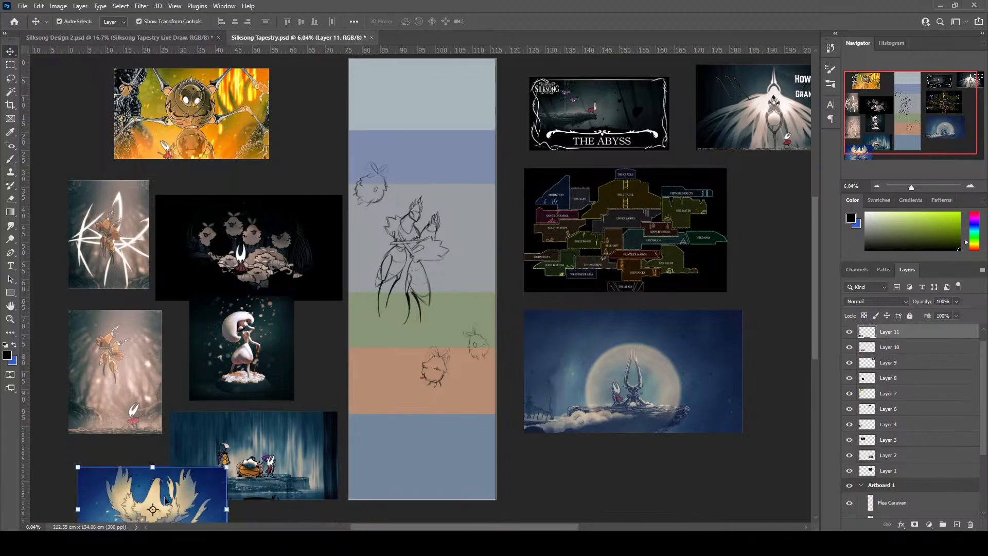
{"action": "left_click_drag", "start_coordinate": [163, 497], "coordinate": [214, 159]}
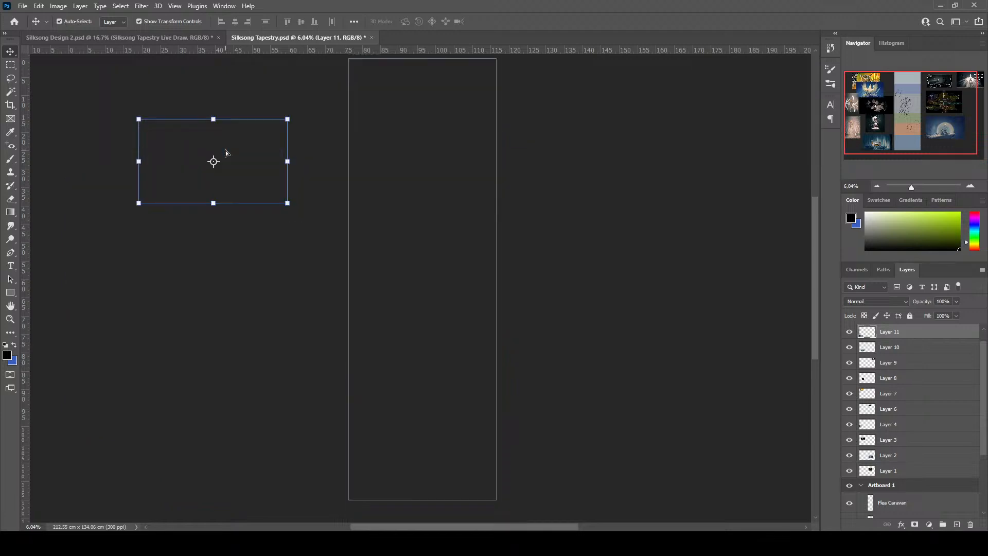
{"action": "scroll", "coordinate": [916, 509], "scroll_direction": "down", "scroll_amount": 3}
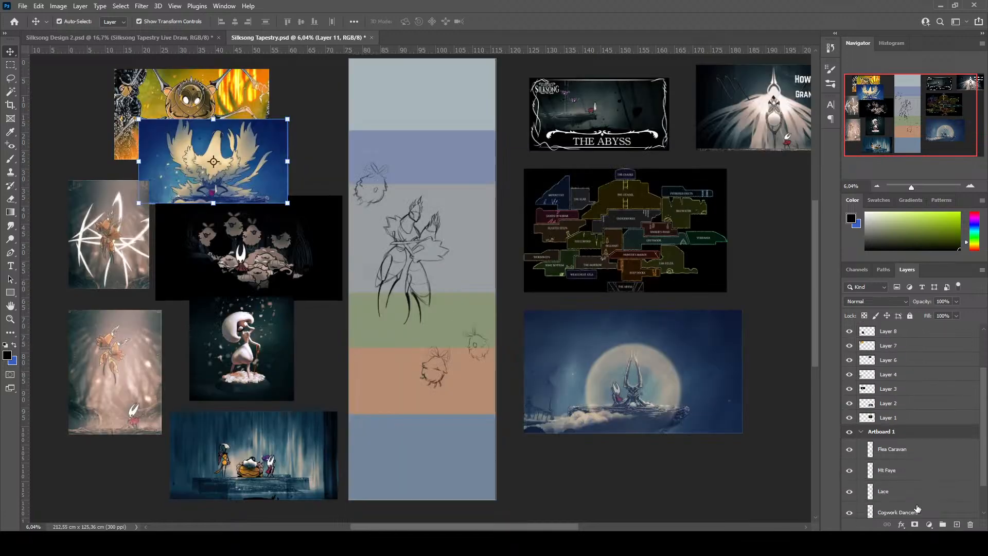
{"action": "left_click", "coordinate": [913, 473]}
Stretch the lower edge of the Mount Fay section in the Divisions group down to 132.56% height and collapse the group
{"action": "scroll", "coordinate": [275, 247], "scroll_direction": "up", "scroll_amount": 2}
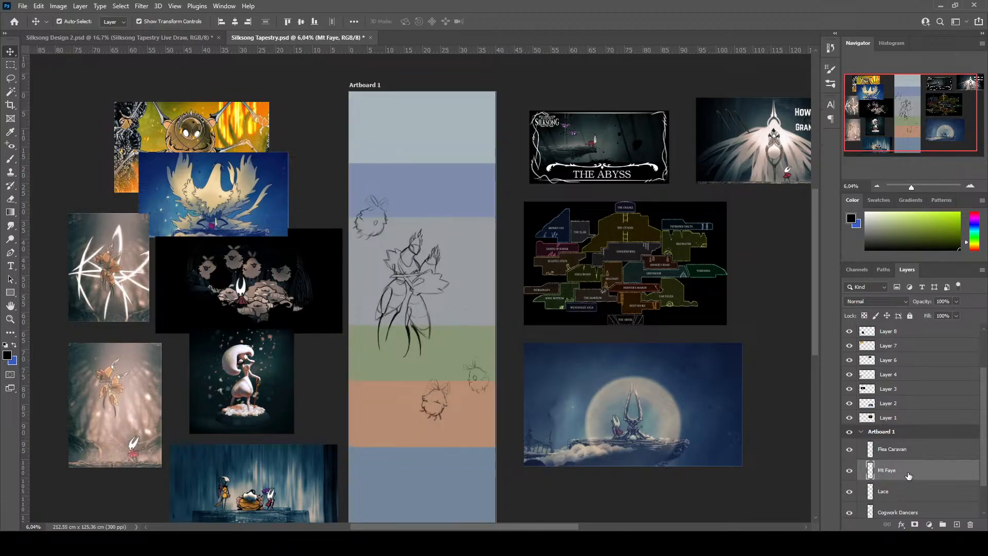
{"action": "scroll", "coordinate": [905, 477], "scroll_direction": "down", "scroll_amount": 1}
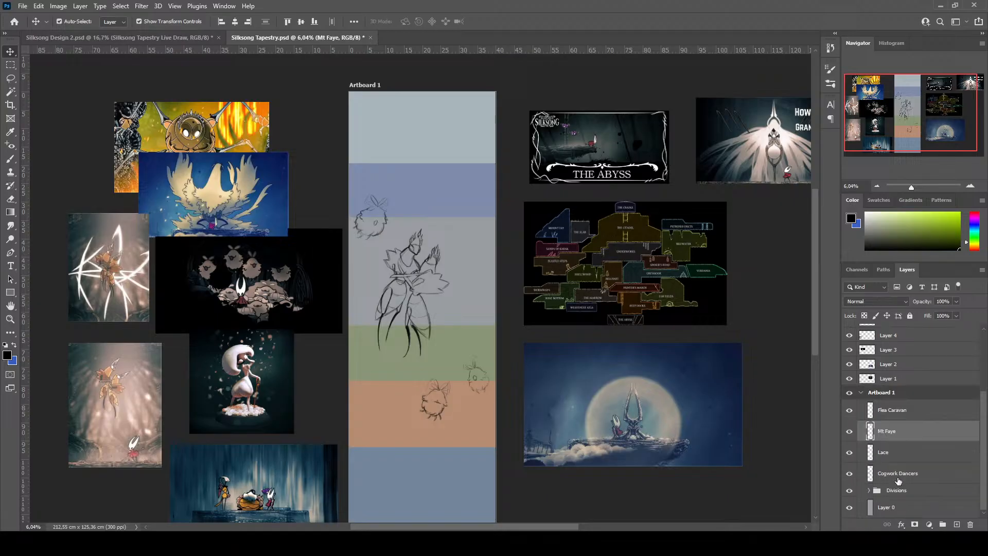
{"action": "left_click", "coordinate": [867, 491]}
{"action": "scroll", "coordinate": [903, 479], "scroll_direction": "down", "scroll_amount": 3}
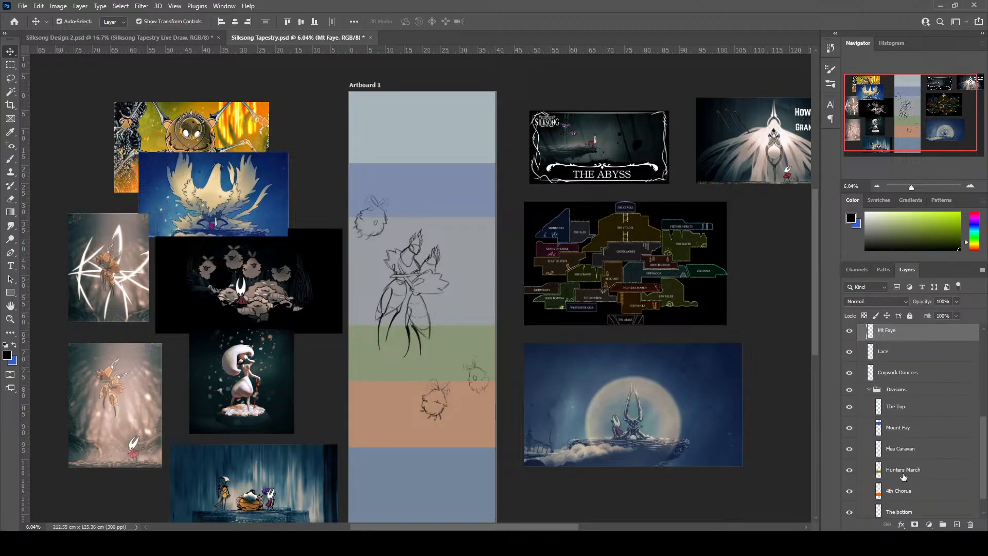
{"action": "left_click", "coordinate": [922, 428]}
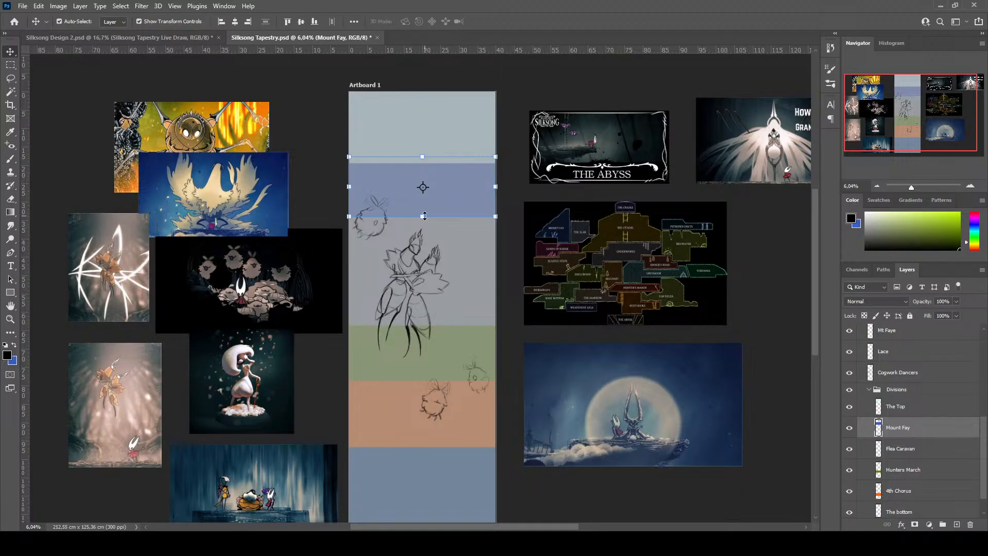
{"action": "left_click_drag", "start_coordinate": [421, 215], "coordinate": [421, 236]}
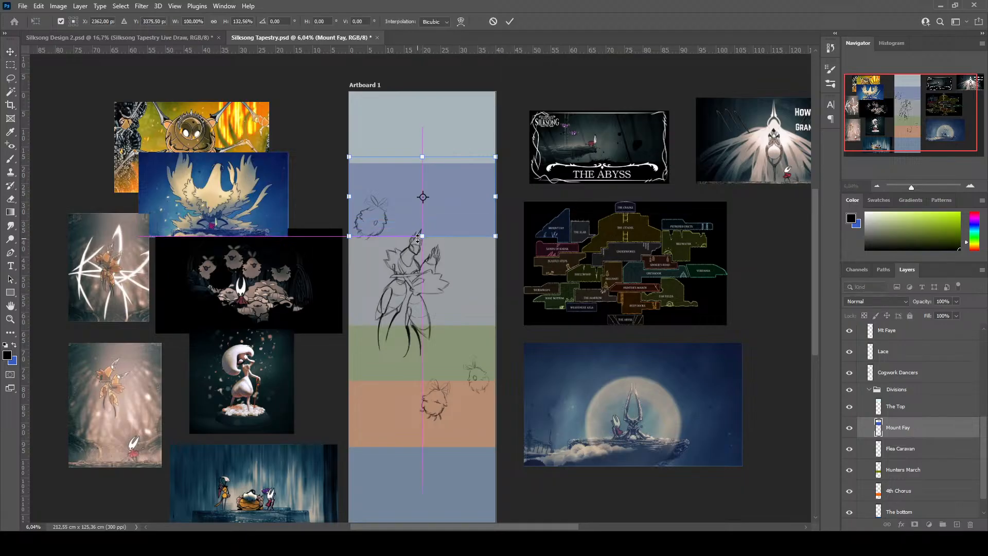
{"action": "key", "text": "Return"}
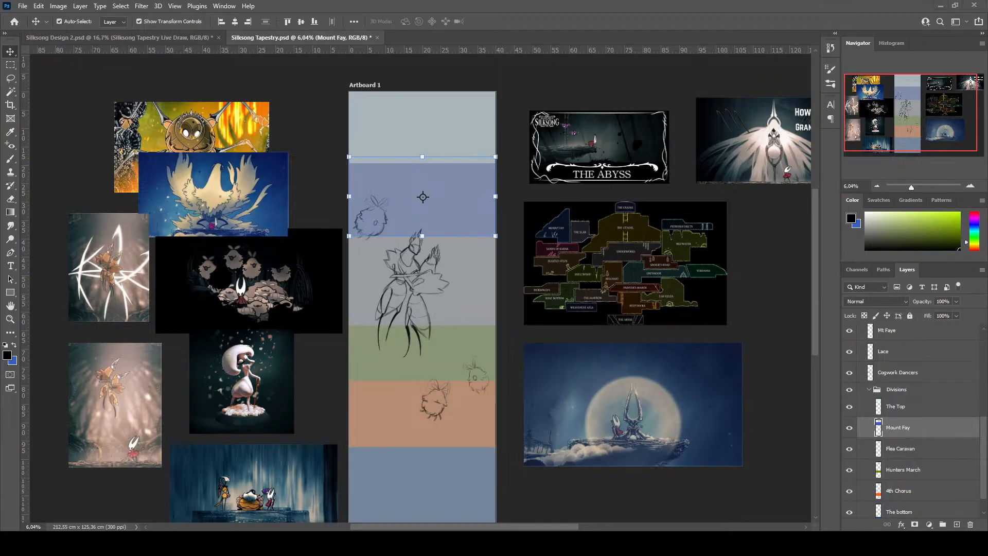
{"action": "scroll", "coordinate": [507, 319], "scroll_direction": "up", "scroll_amount": 2}
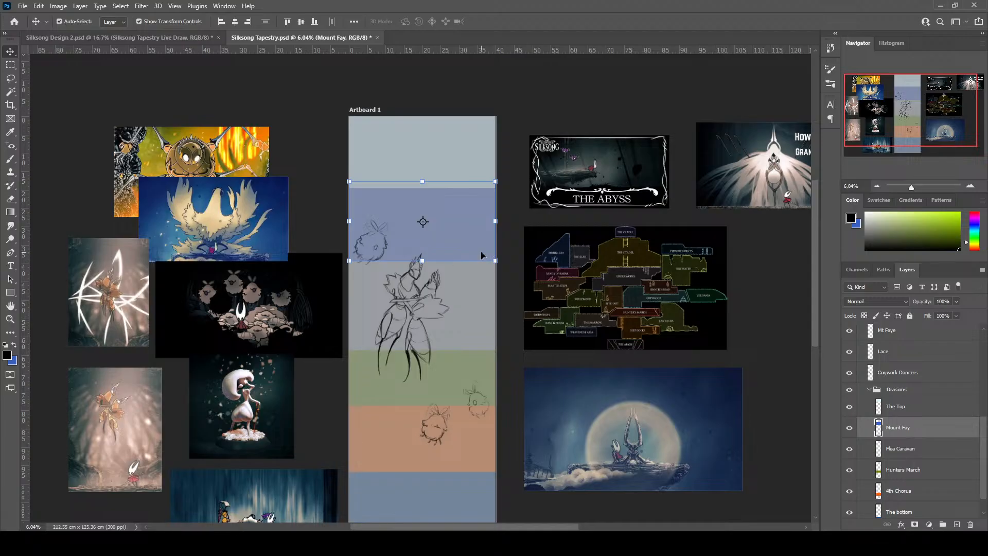
{"action": "left_click", "coordinate": [514, 247]}
{"action": "left_click", "coordinate": [465, 247]}
{"action": "left_click", "coordinate": [871, 391]}
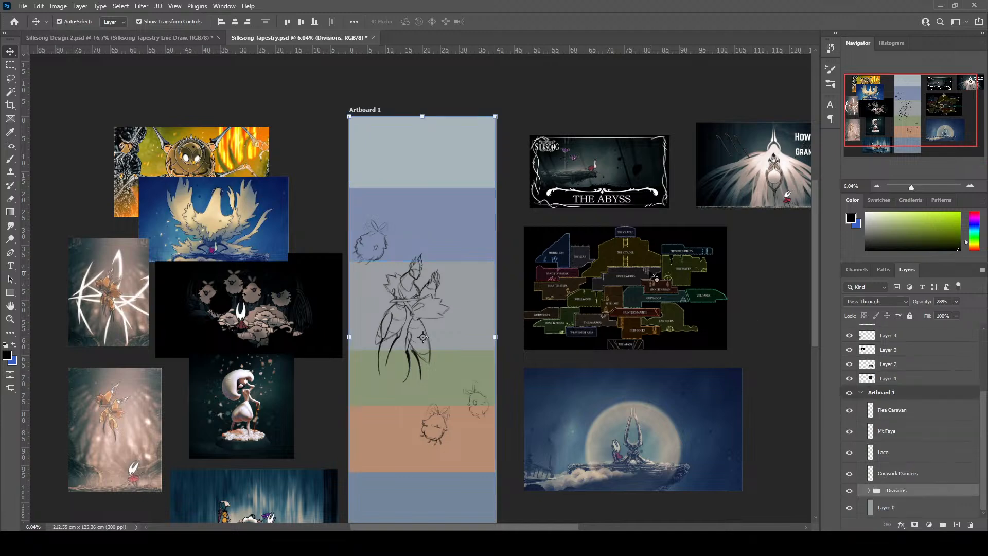
Paste the Faydown Cloak reference picture into the Mt Faye layer and enlarge it to about 625% below the blue section
{"action": "scroll", "coordinate": [900, 390], "scroll_direction": "up", "scroll_amount": 2}
{"action": "scroll", "coordinate": [900, 390], "scroll_direction": "up", "scroll_amount": 3}
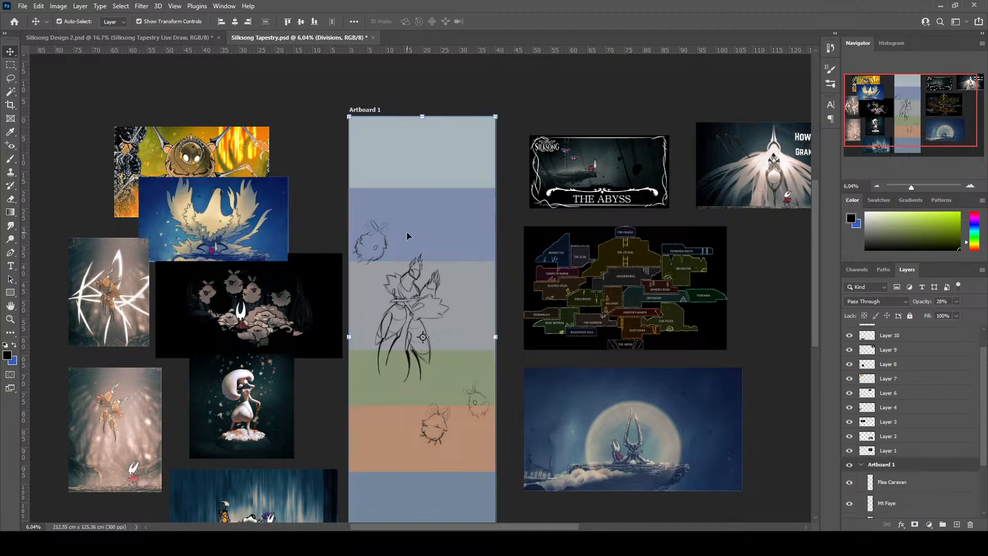
{"action": "scroll", "coordinate": [935, 506], "scroll_direction": "down", "scroll_amount": 5}
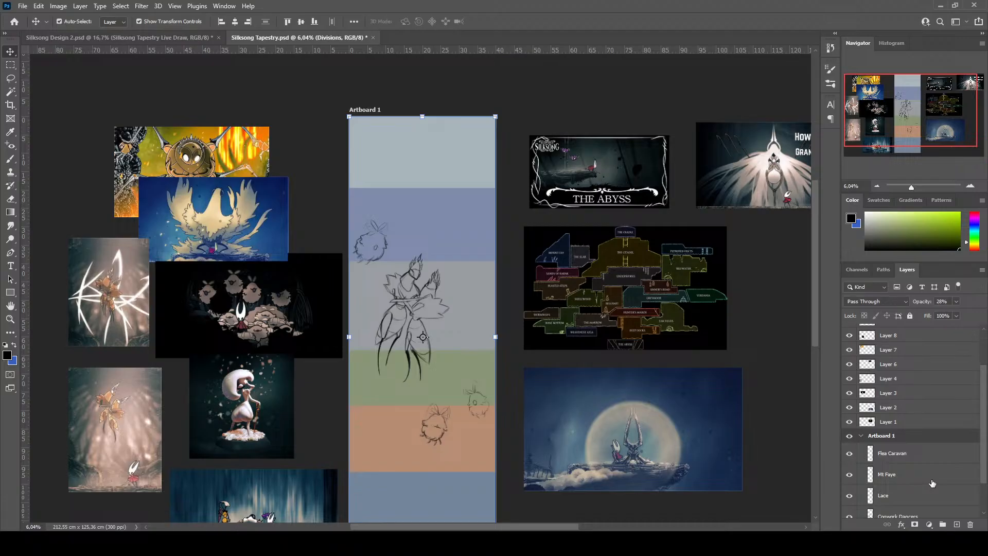
{"action": "left_click", "coordinate": [945, 440]}
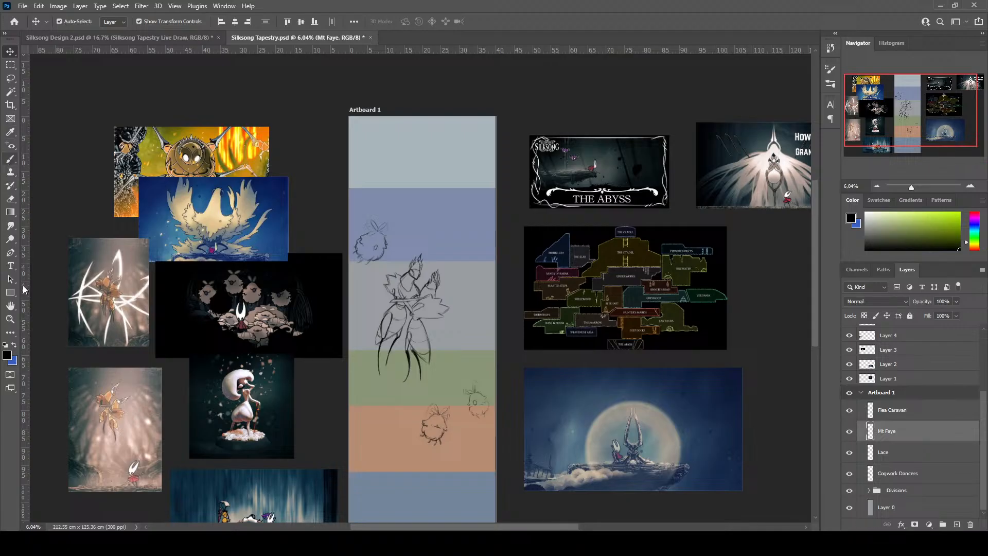
{"action": "key", "text": "b"}
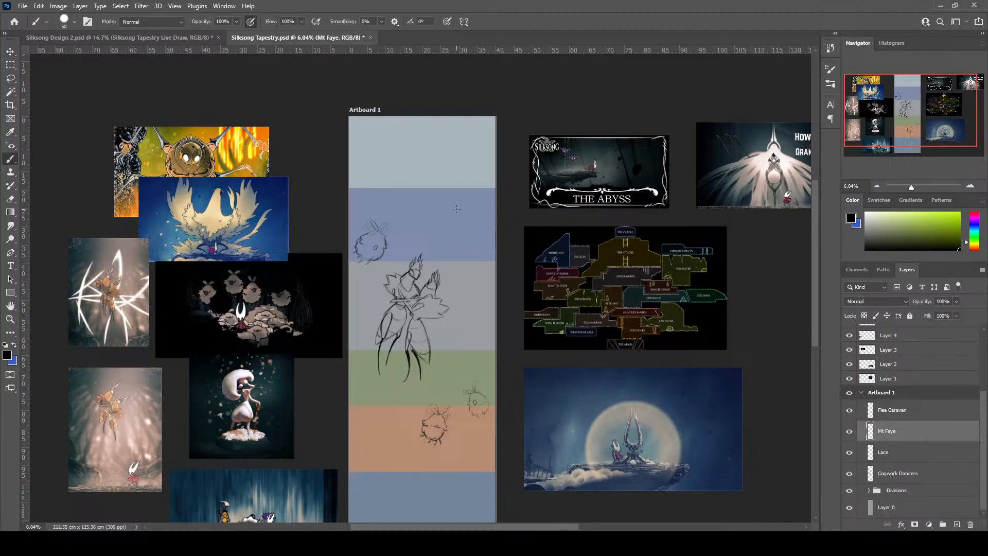
{"action": "scroll", "coordinate": [456, 209], "scroll_direction": "up", "scroll_amount": 2}
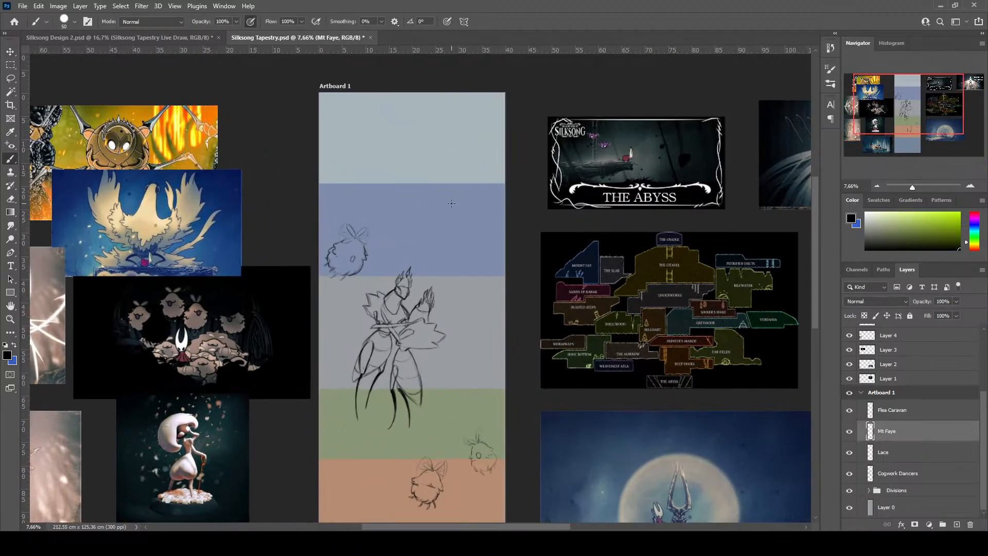
{"action": "scroll", "coordinate": [164, 190], "scroll_direction": "up", "scroll_amount": 2}
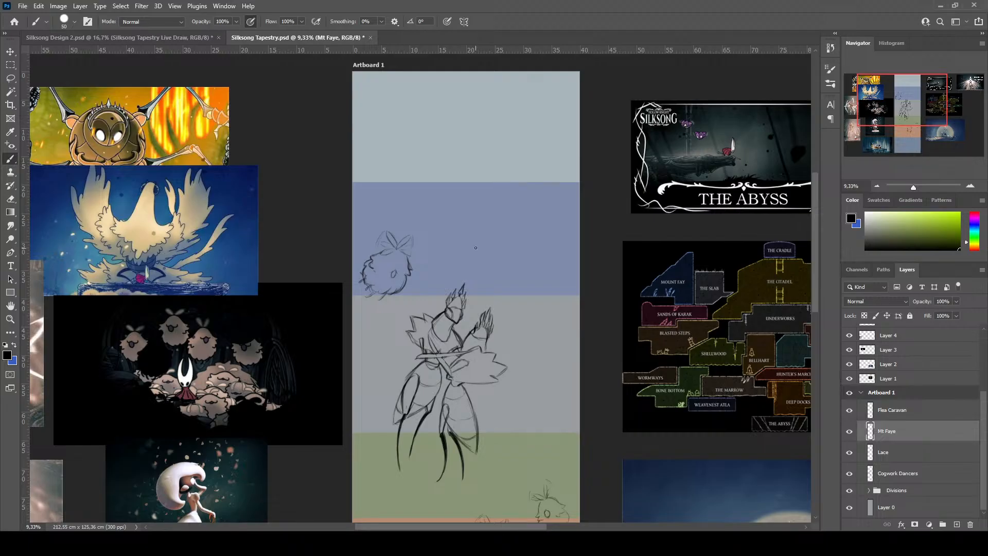
{"action": "key", "text": "ctrl+v"}
{"action": "key", "text": "ctrl+t"}
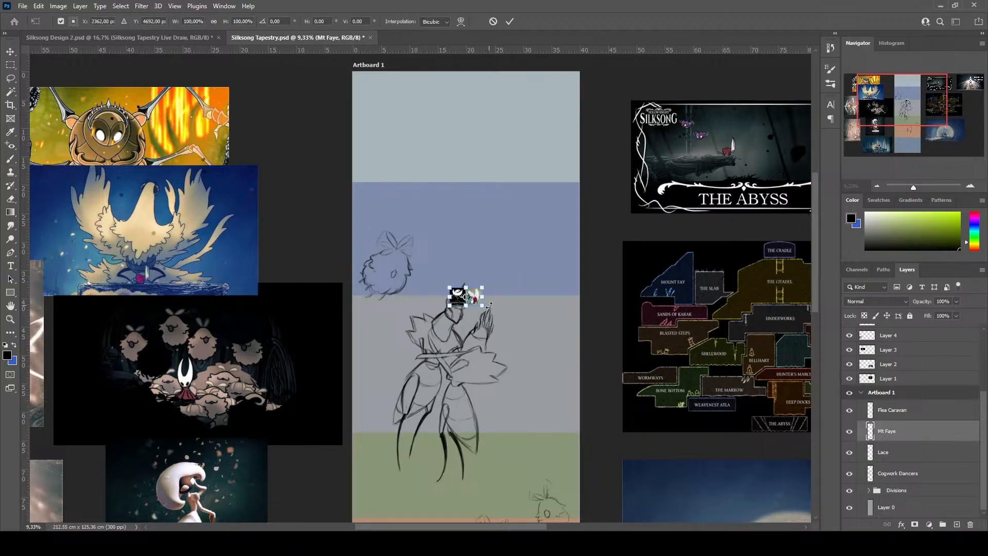
{"action": "left_click_drag", "start_coordinate": [482, 306], "coordinate": [566, 416]}
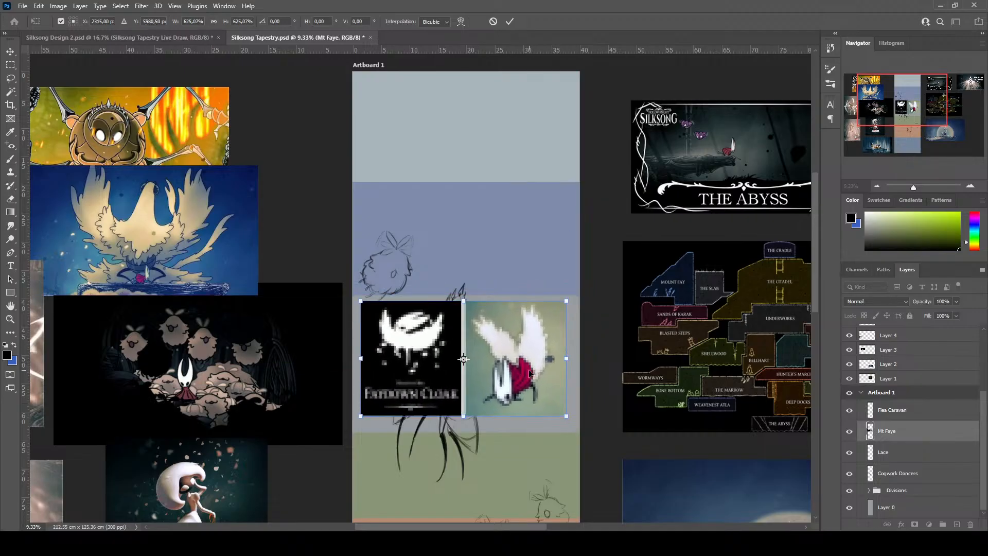
{"action": "key", "text": "Return"}
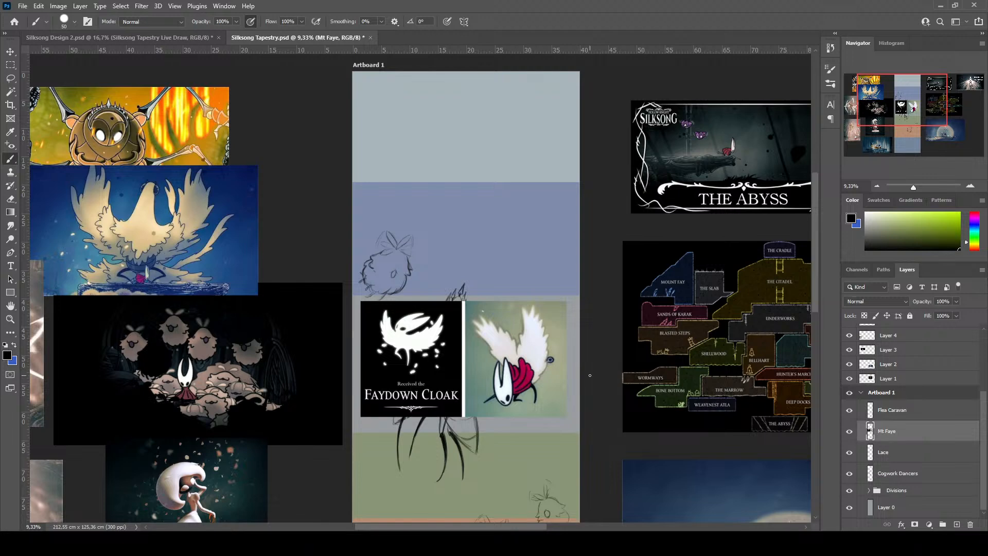
Add a new layer named Mt Faye above the pasted picture and rename the picture's layer ref
{"action": "left_click", "coordinate": [955, 526]}
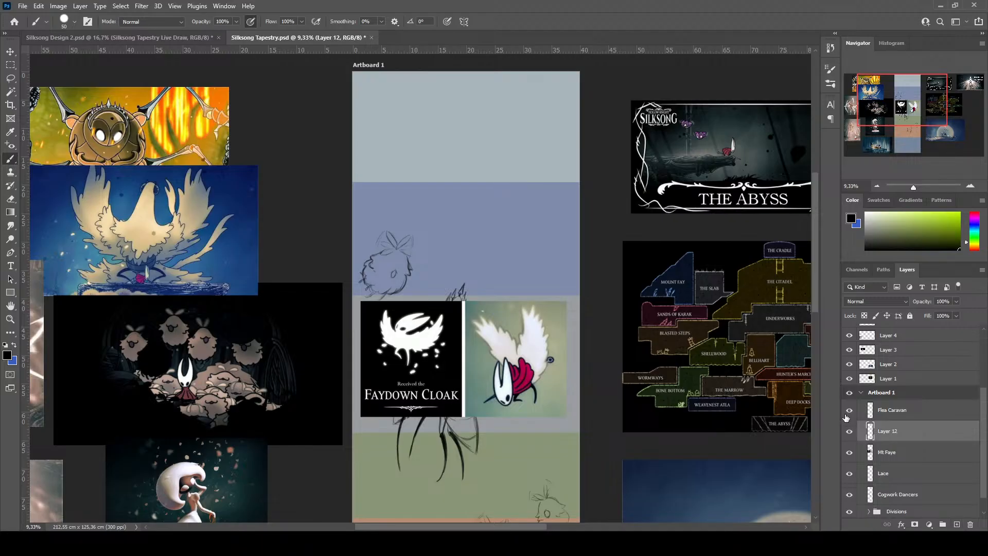
{"action": "double_click", "coordinate": [885, 435]}
{"action": "type", "text": "Mt Faye"}
{"action": "key", "text": "Return"}
{"action": "double_click", "coordinate": [887, 452]}
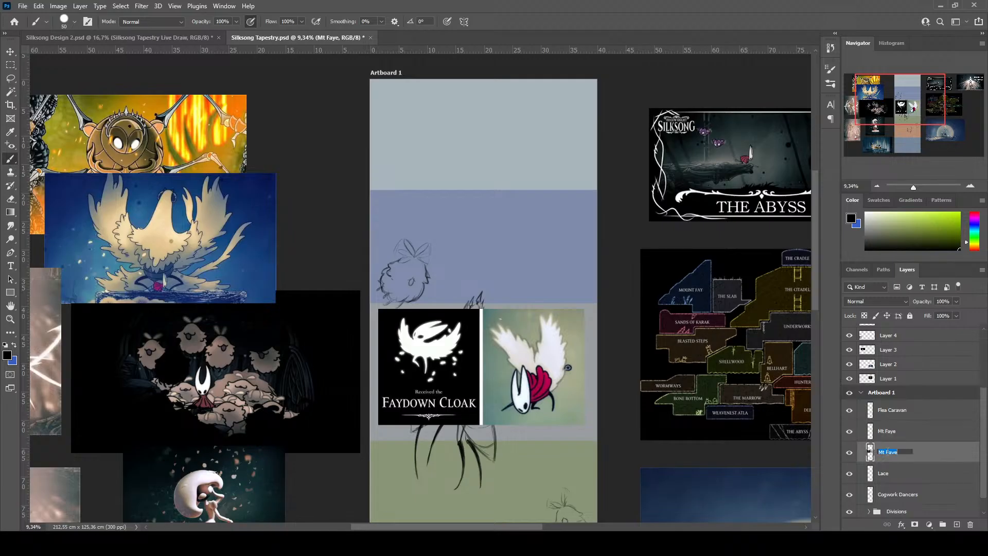
{"action": "type", "text": "ref"}
{"action": "key", "text": "Return"}
On the Mt Faye layer, sketch the raised feathered wing and rough cloak outline across the upper two sections with the Brush
{"action": "left_click", "coordinate": [890, 435]}
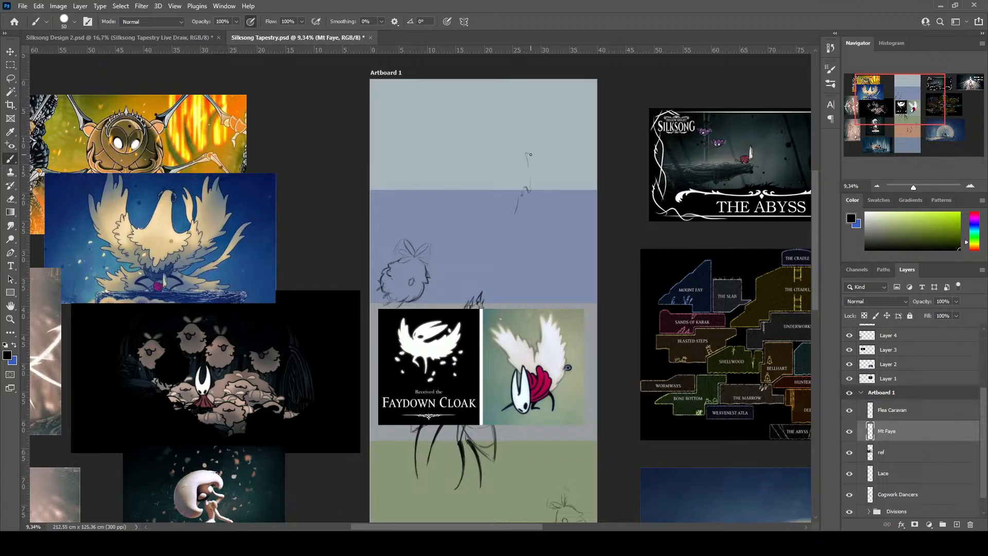
{"action": "left_click_drag", "start_coordinate": [532, 156], "coordinate": [538, 167]}
{"action": "left_click_drag", "start_coordinate": [529, 174], "coordinate": [530, 188]}
{"action": "left_click_drag", "start_coordinate": [547, 155], "coordinate": [548, 169]}
{"action": "mouse_move", "coordinate": [512, 233]}
{"action": "left_mouse_down"}
{"action": "mouse_move", "coordinate": [518, 218]}
{"action": "mouse_move", "coordinate": [515, 241]}
{"action": "left_mouse_up"}
{"action": "left_click_drag", "start_coordinate": [534, 260], "coordinate": [503, 268]}
{"action": "left_click_drag", "start_coordinate": [538, 251], "coordinate": [510, 263]}
{"action": "key", "text": "ctrl+z"}
{"action": "left_click_drag", "start_coordinate": [520, 210], "coordinate": [497, 234]}
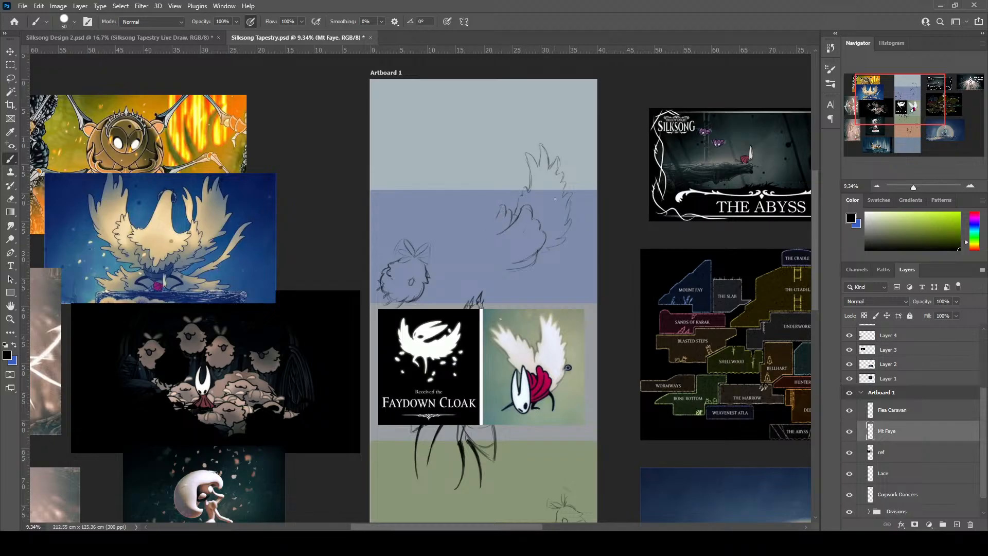
Sketch Hornet's downward-tilted mask with two long horns and dark eyes in front of the cloak outline
{"action": "left_click_drag", "start_coordinate": [501, 210], "coordinate": [504, 223]}
{"action": "mouse_move", "coordinate": [475, 227]}
{"action": "left_mouse_down"}
{"action": "mouse_move", "coordinate": [478, 259]}
{"action": "mouse_move", "coordinate": [491, 276]}
{"action": "left_mouse_up"}
{"action": "mouse_move", "coordinate": [498, 225]}
{"action": "left_mouse_down"}
{"action": "mouse_move", "coordinate": [501, 248]}
{"action": "mouse_move", "coordinate": [494, 204]}
{"action": "mouse_move", "coordinate": [485, 237]}
{"action": "mouse_move", "coordinate": [489, 224]}
{"action": "left_mouse_up"}
{"action": "mouse_move", "coordinate": [484, 238]}
{"action": "left_mouse_down"}
{"action": "mouse_move", "coordinate": [482, 211]}
{"action": "mouse_move", "coordinate": [484, 236]}
{"action": "mouse_move", "coordinate": [481, 211]}
{"action": "mouse_move", "coordinate": [475, 234]}
{"action": "mouse_move", "coordinate": [481, 204]}
{"action": "mouse_move", "coordinate": [475, 239]}
{"action": "mouse_move", "coordinate": [480, 205]}
{"action": "mouse_move", "coordinate": [492, 265]}
{"action": "left_mouse_up"}
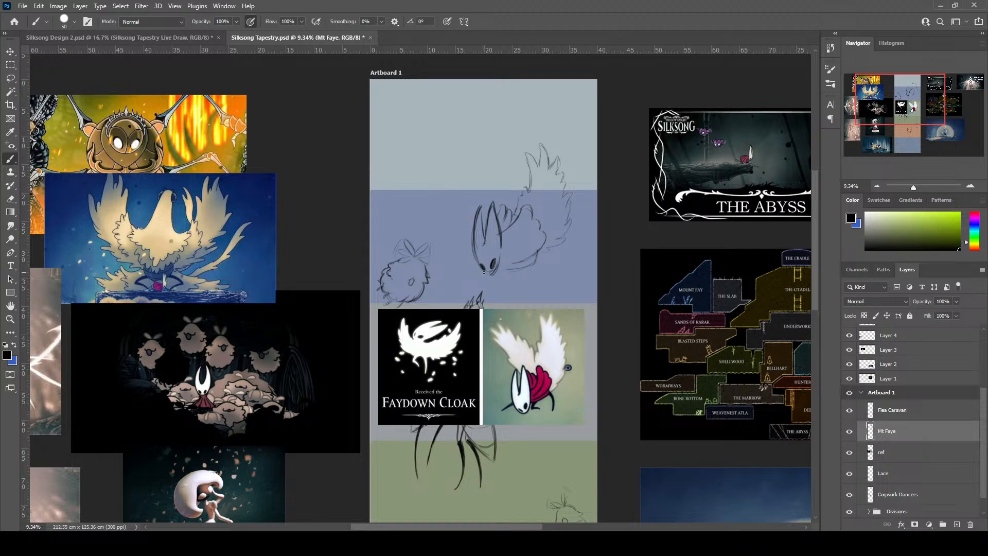
{"action": "left_click_drag", "start_coordinate": [483, 272], "coordinate": [487, 276]}
Strengthen the cloak's feathered upper edge and curved underside behind Hornet's mask with darker strokes
{"action": "left_click_drag", "start_coordinate": [496, 263], "coordinate": [518, 271]}
{"action": "mouse_move", "coordinate": [522, 206]}
{"action": "left_mouse_down"}
{"action": "mouse_move", "coordinate": [518, 215]}
{"action": "mouse_move", "coordinate": [534, 200]}
{"action": "mouse_move", "coordinate": [532, 213]}
{"action": "left_mouse_up"}
{"action": "left_click_drag", "start_coordinate": [508, 260], "coordinate": [523, 260]}
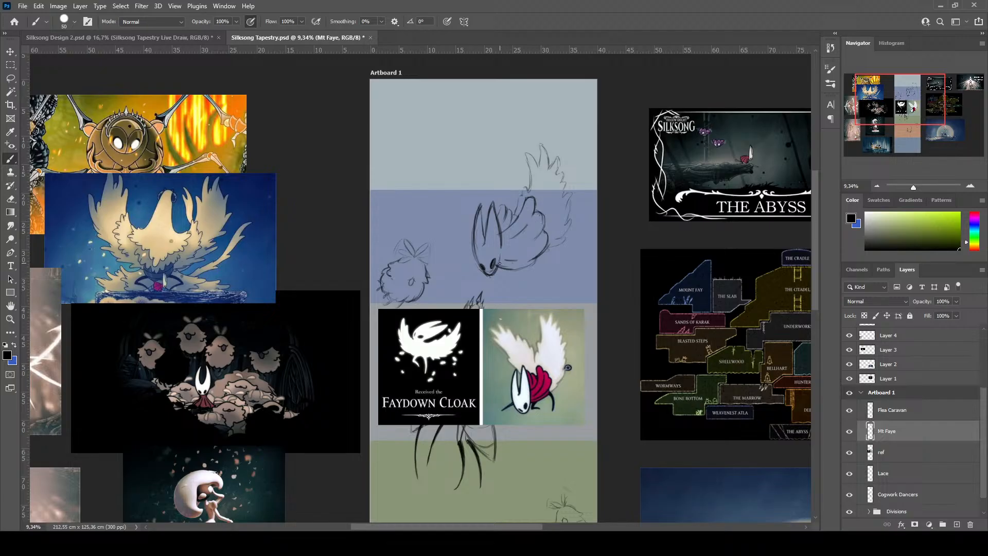
{"action": "mouse_move", "coordinate": [498, 264]}
{"action": "left_mouse_down"}
{"action": "mouse_move", "coordinate": [529, 264]}
{"action": "mouse_move", "coordinate": [514, 268]}
{"action": "mouse_move", "coordinate": [539, 256]}
{"action": "mouse_move", "coordinate": [511, 260]}
{"action": "left_mouse_up"}
Refine the lines around Hornet's rear horn and sketch the small legs beneath the cloak
{"action": "left_click_drag", "start_coordinate": [496, 221], "coordinate": [497, 203]}
{"action": "left_click_drag", "start_coordinate": [494, 193], "coordinate": [507, 218]}
{"action": "mouse_move", "coordinate": [503, 268]}
{"action": "left_mouse_down"}
{"action": "mouse_move", "coordinate": [498, 281]}
{"action": "mouse_move", "coordinate": [521, 281]}
{"action": "left_mouse_up"}
{"action": "left_click_drag", "start_coordinate": [508, 270], "coordinate": [501, 277]}
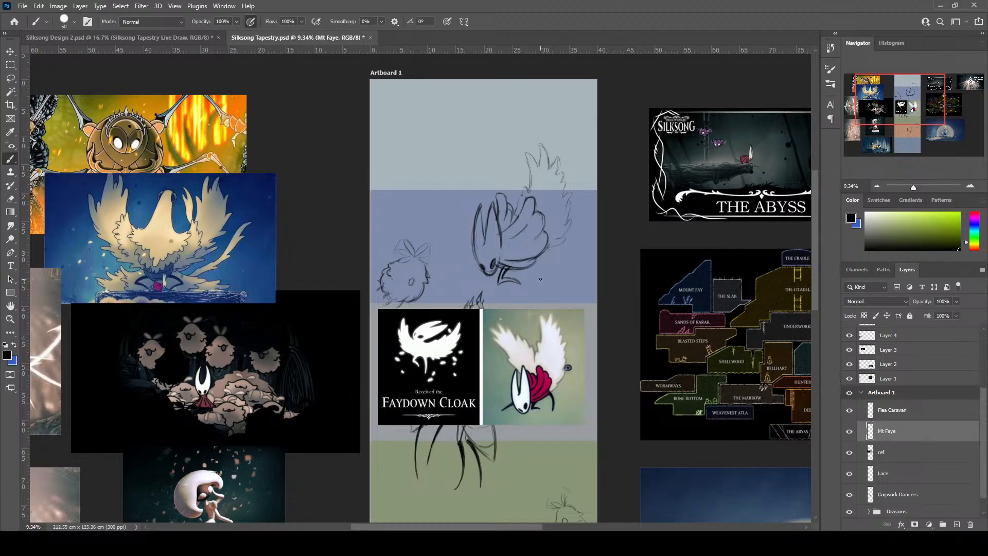
Sketch Hornet's curved hind leg beneath the cloak and a second raised, feathered wing above the mask
{"action": "left_click_drag", "start_coordinate": [535, 266], "coordinate": [552, 294]}
{"action": "left_click_drag", "start_coordinate": [550, 280], "coordinate": [549, 298]}
{"action": "mouse_move", "coordinate": [494, 206]}
{"action": "left_mouse_down"}
{"action": "mouse_move", "coordinate": [451, 156]}
{"action": "mouse_move", "coordinate": [475, 163]}
{"action": "mouse_move", "coordinate": [455, 144]}
{"action": "mouse_move", "coordinate": [472, 158]}
{"action": "mouse_move", "coordinate": [449, 141]}
{"action": "mouse_move", "coordinate": [474, 148]}
{"action": "mouse_move", "coordinate": [463, 126]}
{"action": "mouse_move", "coordinate": [499, 140]}
{"action": "left_mouse_up"}
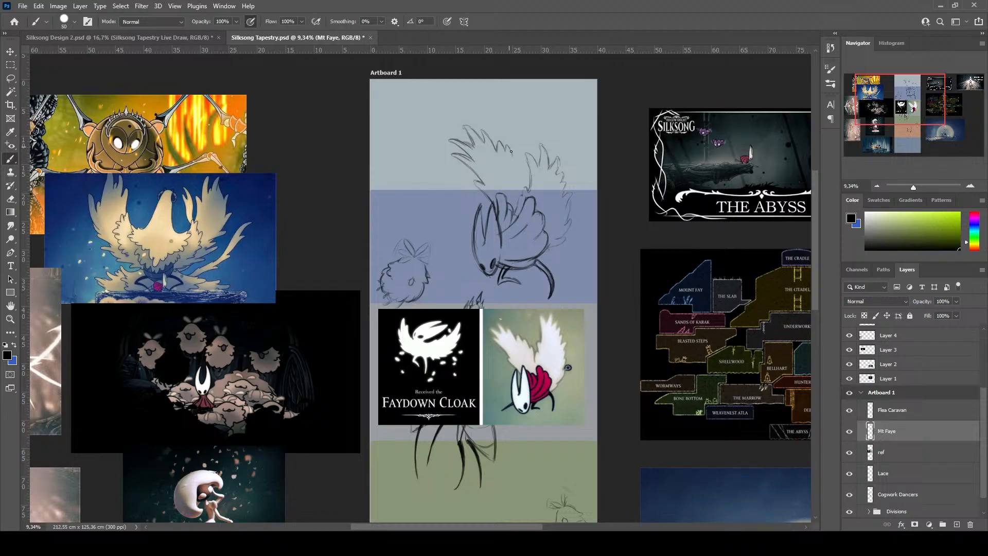
{"action": "left_click_drag", "start_coordinate": [511, 151], "coordinate": [521, 166]}
{"action": "left_click_drag", "start_coordinate": [519, 190], "coordinate": [521, 175]}
{"action": "left_click_drag", "start_coordinate": [520, 159], "coordinate": [523, 213]}
Add loose feathers around the wings and sketch Hornet's needle, with a looped end behind the cloak and its point below the mask
{"action": "mouse_move", "coordinate": [431, 104]}
{"action": "left_mouse_down"}
{"action": "mouse_move", "coordinate": [453, 128]}
{"action": "mouse_move", "coordinate": [484, 111]}
{"action": "left_mouse_up"}
{"action": "left_click_drag", "start_coordinate": [572, 159], "coordinate": [578, 150]}
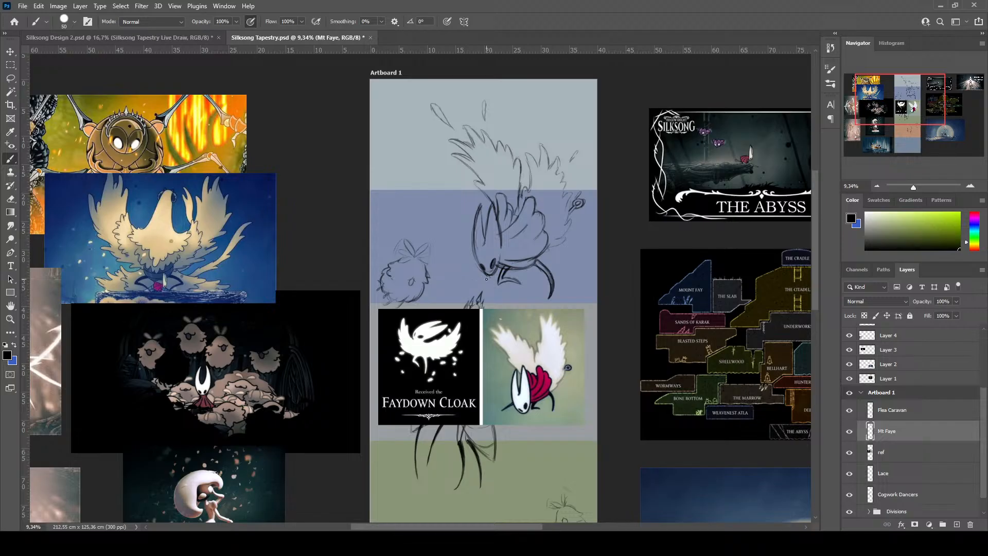
{"action": "mouse_move", "coordinate": [587, 194]}
{"action": "left_mouse_down"}
{"action": "mouse_move", "coordinate": [571, 207]}
{"action": "mouse_move", "coordinate": [583, 208]}
{"action": "left_mouse_up"}
{"action": "left_click_drag", "start_coordinate": [576, 195], "coordinate": [577, 191]}
{"action": "mouse_move", "coordinate": [478, 262]}
{"action": "left_mouse_down"}
{"action": "mouse_move", "coordinate": [442, 284]}
{"action": "mouse_move", "coordinate": [453, 279]}
{"action": "left_mouse_up"}
{"action": "left_click_drag", "start_coordinate": [477, 251], "coordinate": [495, 278]}
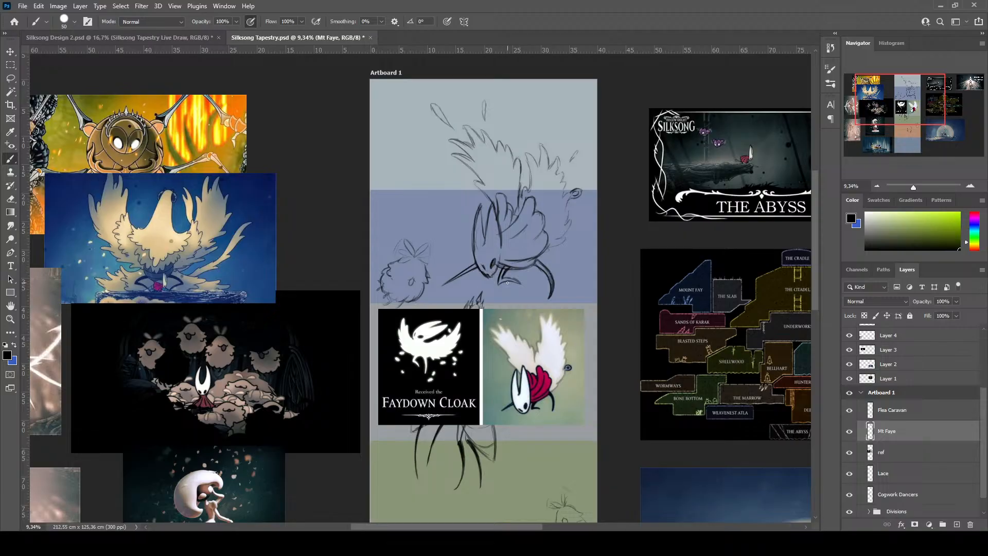
{"action": "left_click_drag", "start_coordinate": [481, 266], "coordinate": [483, 268]}
Scale the Hornet sketch to about 78.5%, rotate it about -17.7°, and place it against the artboard's upper right edge
{"action": "key", "text": "ctrl+t"}
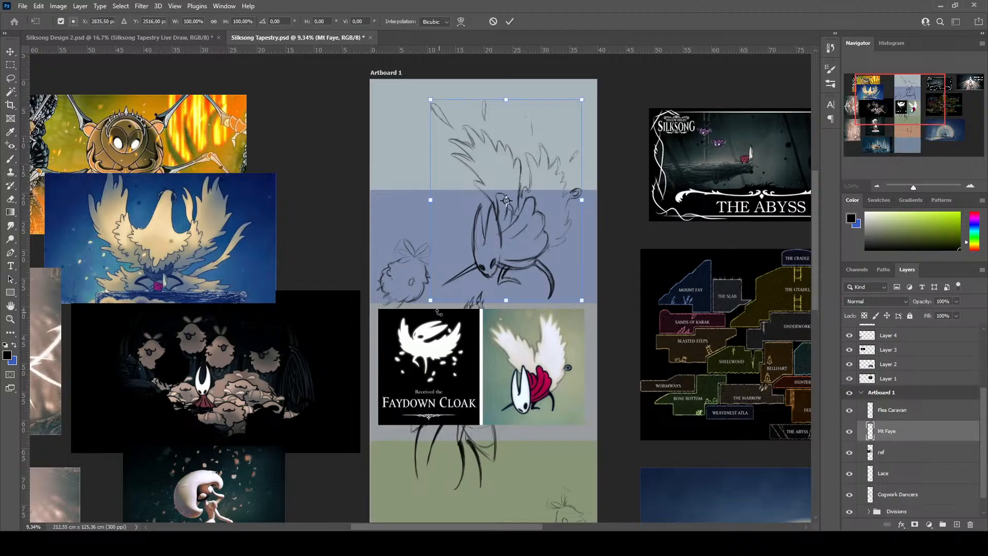
{"action": "left_click_drag", "start_coordinate": [430, 300], "coordinate": [463, 257]}
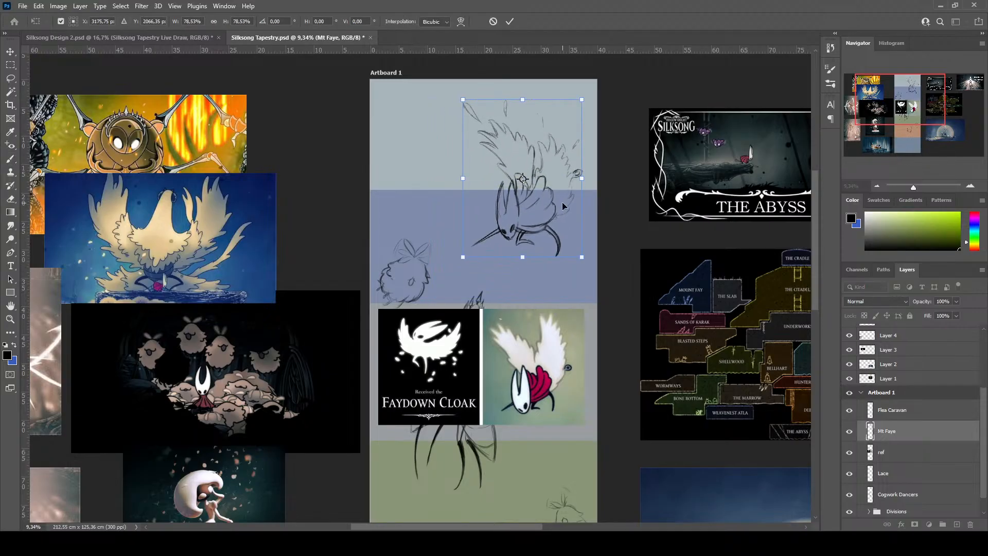
{"action": "left_click_drag", "start_coordinate": [562, 206], "coordinate": [565, 209]}
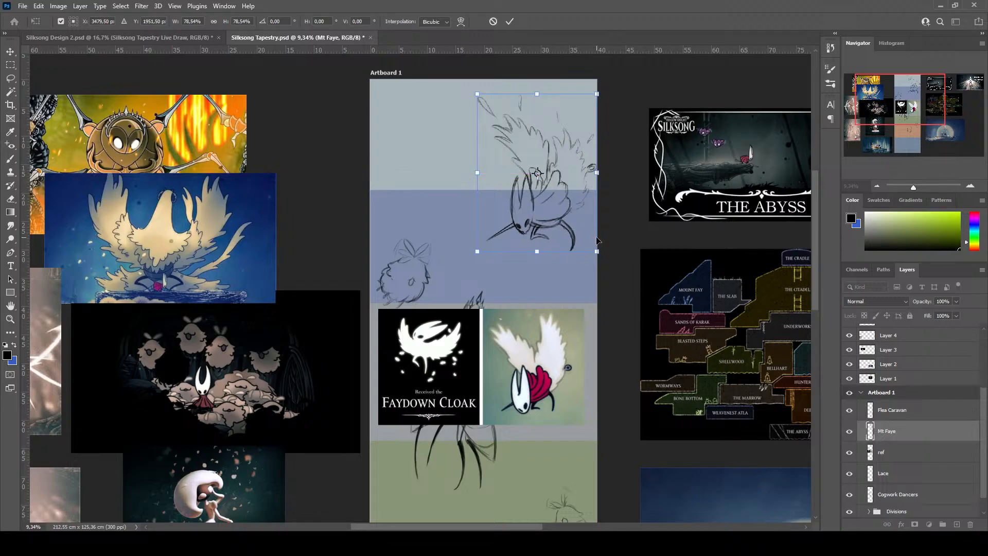
{"action": "mouse_move", "coordinate": [606, 245]}
{"action": "left_mouse_down"}
{"action": "mouse_move", "coordinate": [604, 190]}
{"action": "mouse_move", "coordinate": [588, 201]}
{"action": "left_mouse_up"}
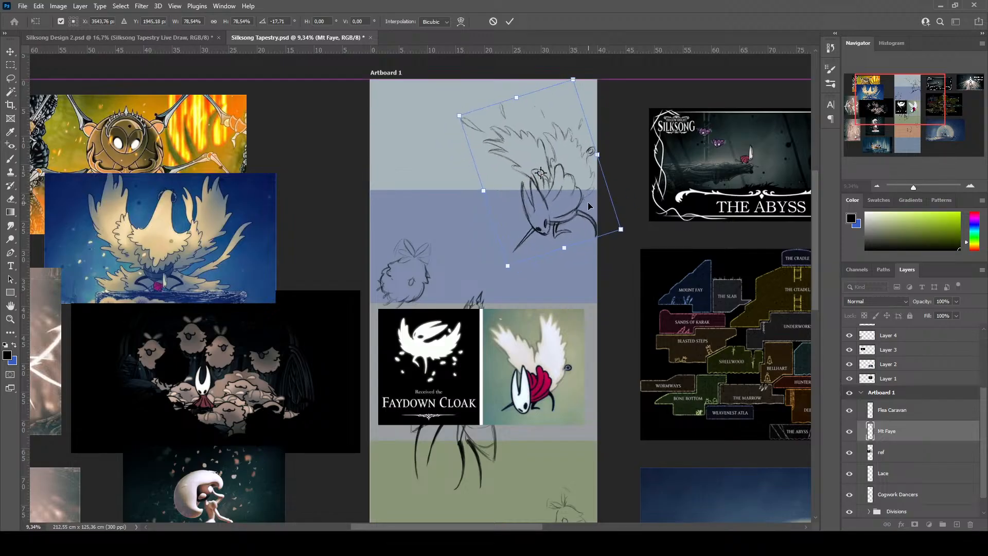
{"action": "key", "text": "Return"}
{"action": "key", "text": "b"}
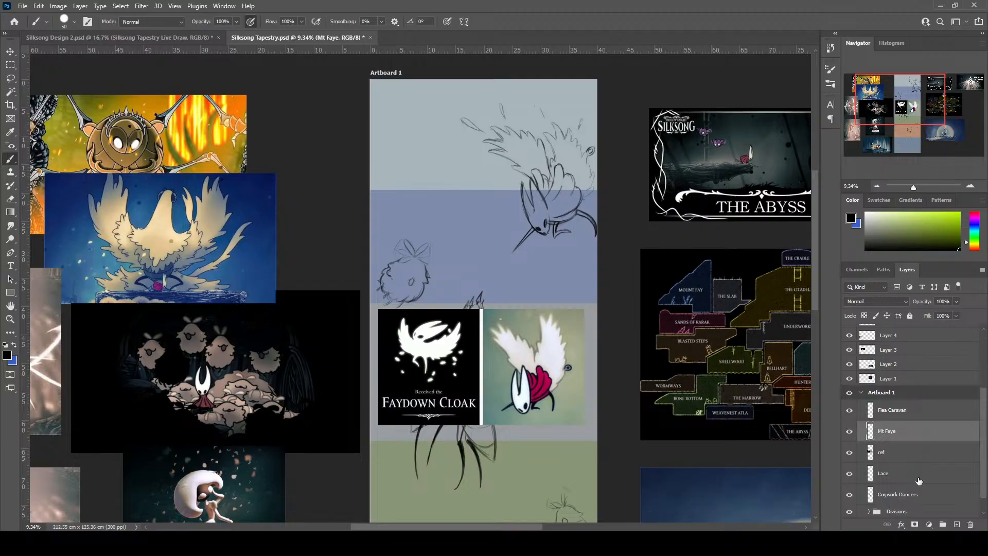
On a new layer above Mt Faye, sketch a large feathered creature's head and neck facing Hornet in the upper blue section
{"action": "left_click", "coordinate": [957, 525]}
{"action": "double_click", "coordinate": [888, 431]}
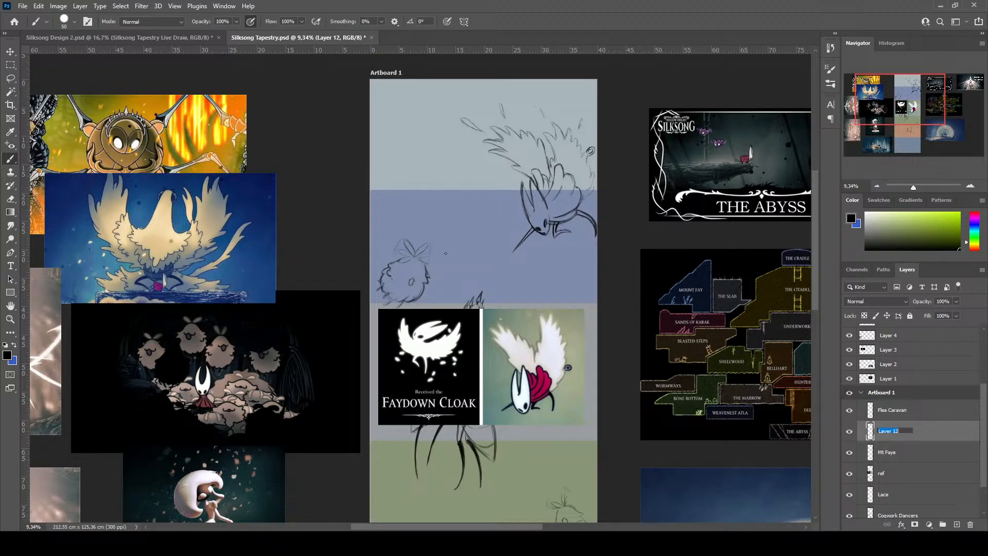
{"action": "left_click_drag", "start_coordinate": [445, 253], "coordinate": [451, 234]}
{"action": "mouse_move", "coordinate": [459, 225]}
{"action": "left_mouse_down"}
{"action": "mouse_move", "coordinate": [472, 214]}
{"action": "mouse_move", "coordinate": [464, 209]}
{"action": "mouse_move", "coordinate": [474, 210]}
{"action": "mouse_move", "coordinate": [461, 213]}
{"action": "left_mouse_up"}
{"action": "key", "text": "ctrl+z"}
{"action": "key", "text": "ctrl+z"}
{"action": "left_click_drag", "start_coordinate": [464, 221], "coordinate": [471, 203]}
{"action": "mouse_move", "coordinate": [455, 189]}
{"action": "left_mouse_down"}
{"action": "mouse_move", "coordinate": [386, 220]}
{"action": "mouse_move", "coordinate": [394, 222]}
{"action": "mouse_move", "coordinate": [375, 233]}
{"action": "mouse_move", "coordinate": [387, 232]}
{"action": "mouse_move", "coordinate": [378, 246]}
{"action": "mouse_move", "coordinate": [394, 233]}
{"action": "left_mouse_up"}
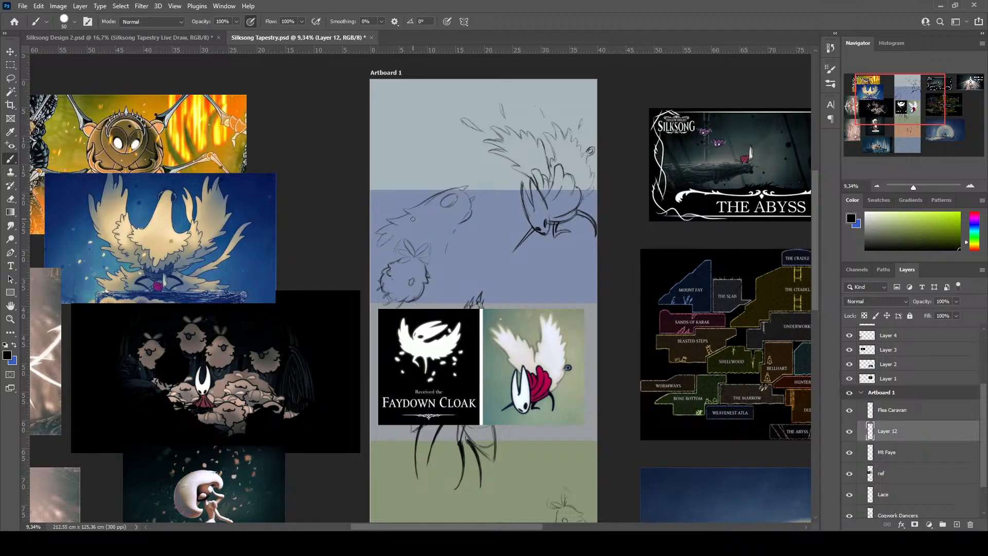
{"action": "key", "text": "ctrl+z"}
{"action": "key", "text": "ctrl+z"}
{"action": "left_click_drag", "start_coordinate": [393, 223], "coordinate": [370, 232]}
{"action": "left_click_drag", "start_coordinate": [467, 213], "coordinate": [462, 221]}
Sketch the creature's ragged feathers sweeping beneath Hornet to the artboard's right edge and down to the grey section
{"action": "left_click_drag", "start_coordinate": [472, 255], "coordinate": [483, 248]}
{"action": "mouse_move", "coordinate": [496, 254]}
{"action": "left_mouse_down"}
{"action": "mouse_move", "coordinate": [519, 251]}
{"action": "mouse_move", "coordinate": [508, 262]}
{"action": "left_mouse_up"}
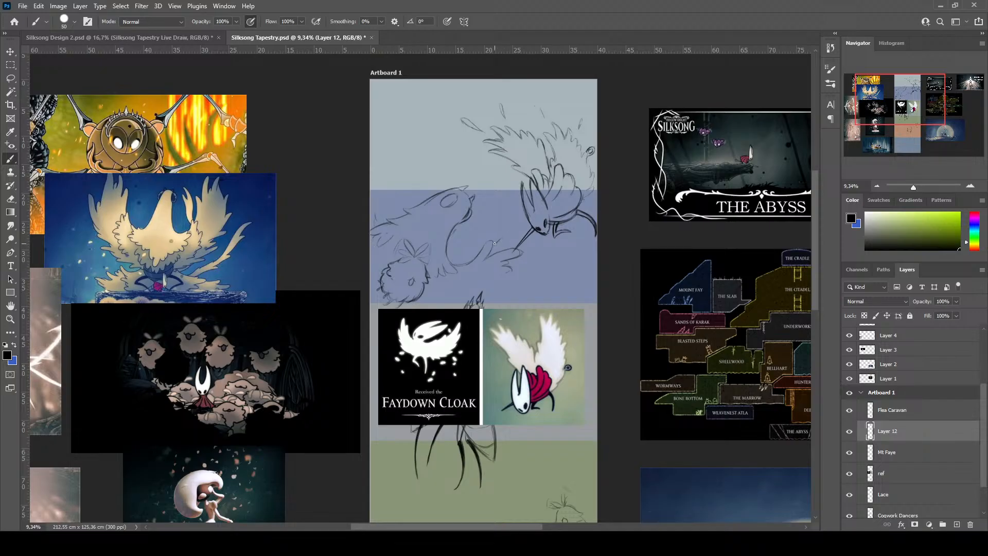
{"action": "mouse_move", "coordinate": [495, 244]}
{"action": "left_mouse_down"}
{"action": "mouse_move", "coordinate": [530, 228]}
{"action": "mouse_move", "coordinate": [589, 249]}
{"action": "mouse_move", "coordinate": [594, 221]}
{"action": "mouse_move", "coordinate": [563, 225]}
{"action": "mouse_move", "coordinate": [595, 234]}
{"action": "mouse_move", "coordinate": [587, 230]}
{"action": "left_mouse_up"}
{"action": "left_click_drag", "start_coordinate": [585, 262], "coordinate": [599, 266]}
{"action": "mouse_move", "coordinate": [546, 290]}
{"action": "left_mouse_down"}
{"action": "mouse_move", "coordinate": [574, 300]}
{"action": "mouse_move", "coordinate": [545, 302]}
{"action": "left_mouse_up"}
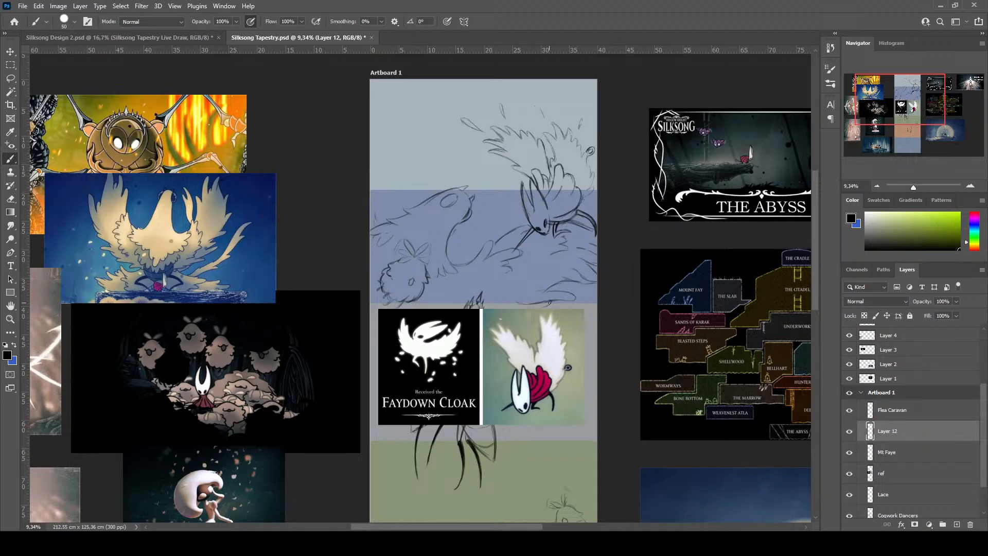
{"action": "mouse_move", "coordinate": [550, 303]}
{"action": "left_mouse_down"}
{"action": "mouse_move", "coordinate": [500, 306]}
{"action": "mouse_move", "coordinate": [532, 310]}
{"action": "left_mouse_up"}
Hide the ref layer with the Faydown Cloak images covering the Cogwork Dancers sketch
{"action": "key", "text": "v"}
{"action": "left_click", "coordinate": [488, 387]}
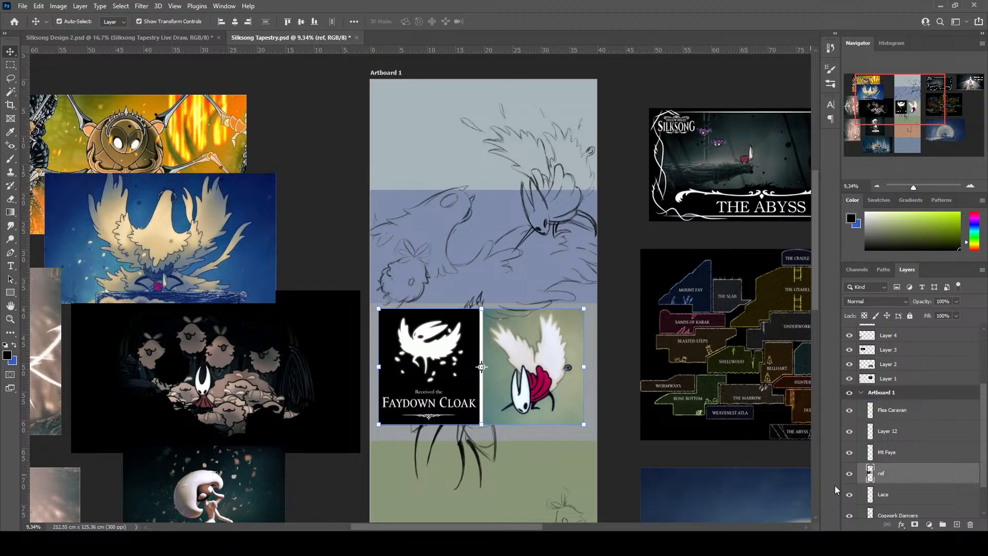
{"action": "left_click", "coordinate": [849, 473]}
{"action": "scroll", "coordinate": [553, 278], "scroll_direction": "down", "scroll_amount": 1}
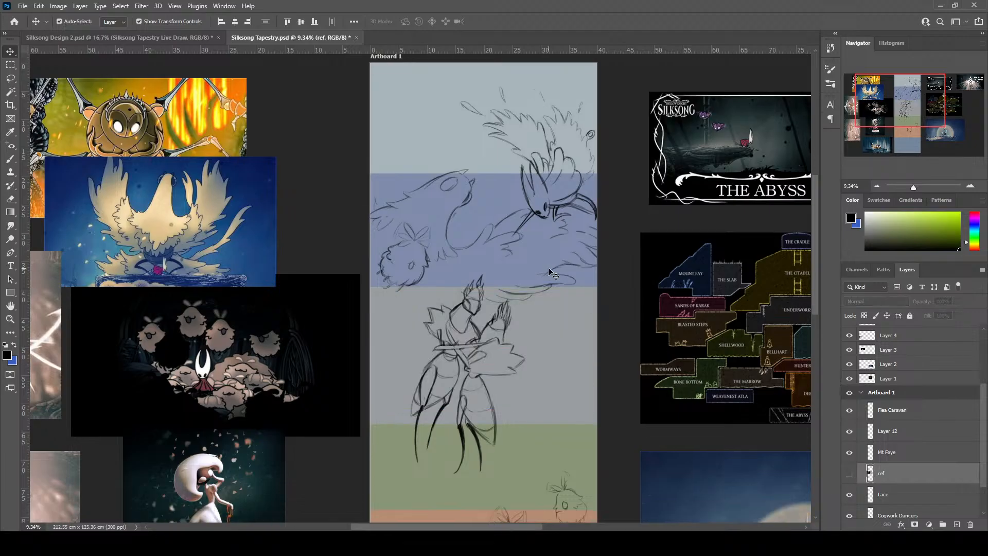
{"action": "scroll", "coordinate": [553, 275], "scroll_direction": "down", "scroll_amount": 1}
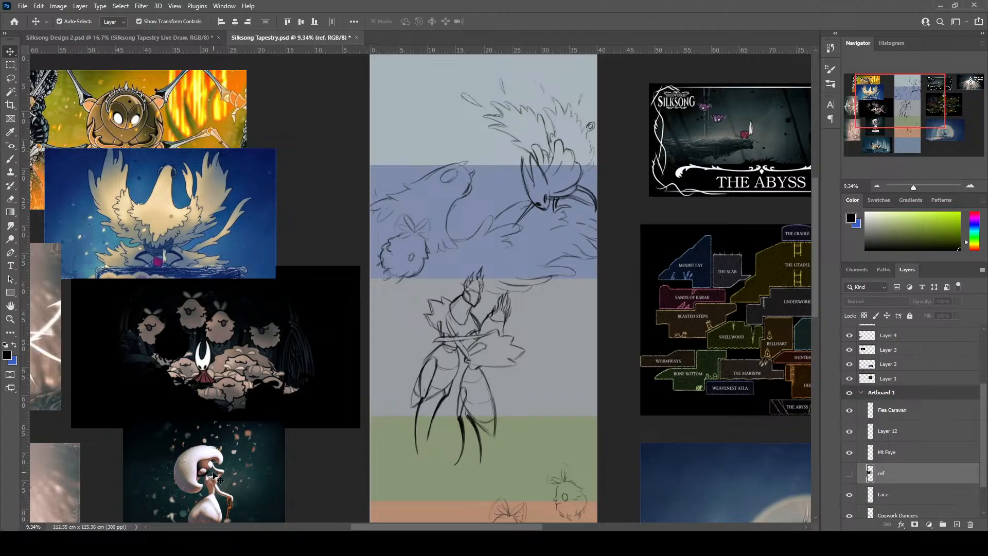
{"action": "scroll", "coordinate": [214, 476], "scroll_direction": "down", "scroll_amount": 1}
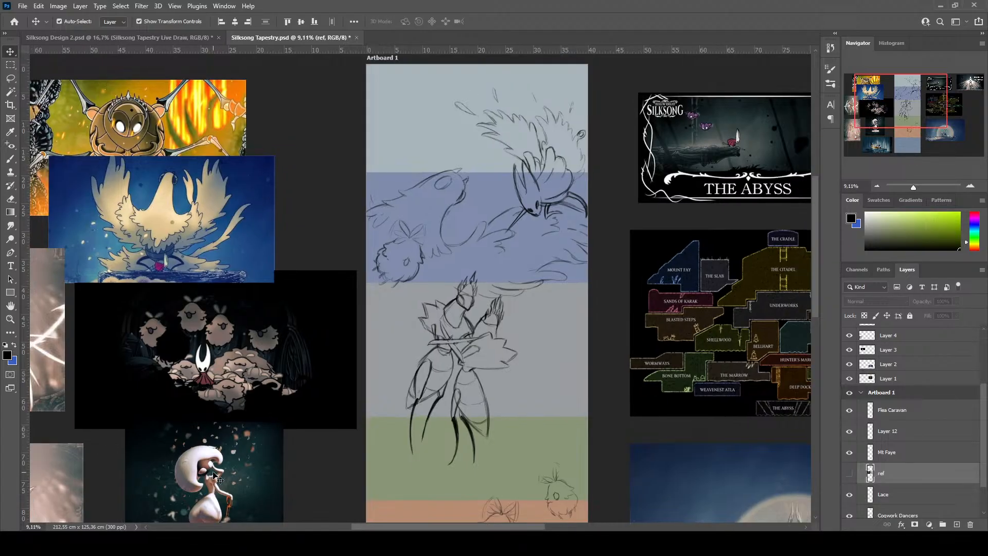
On Layer 12, fill the feathered creature's two eyes in black with an enlarged brush
{"action": "left_click", "coordinate": [882, 433]}
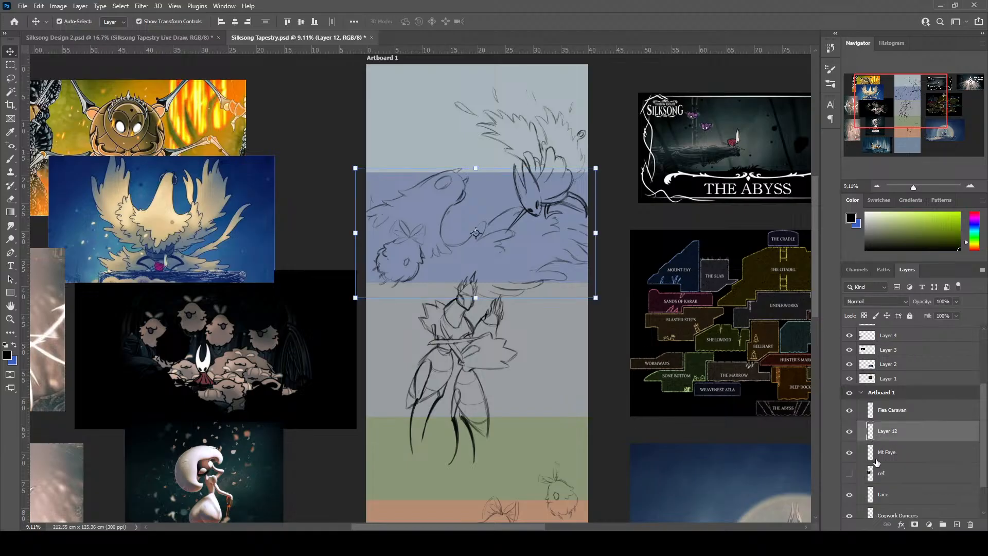
{"action": "scroll", "coordinate": [223, 208], "scroll_direction": "up", "scroll_amount": 1}
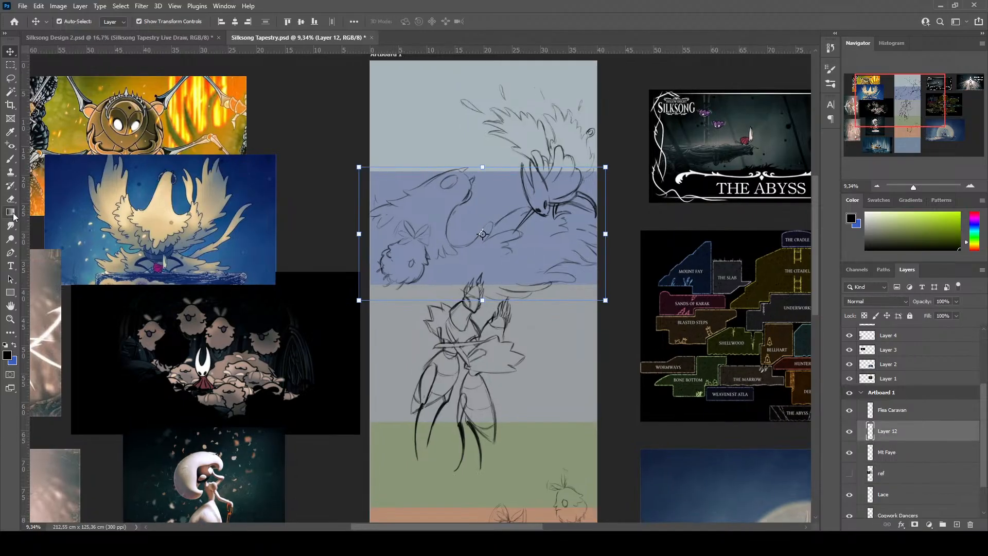
{"action": "left_click", "coordinate": [9, 164]}
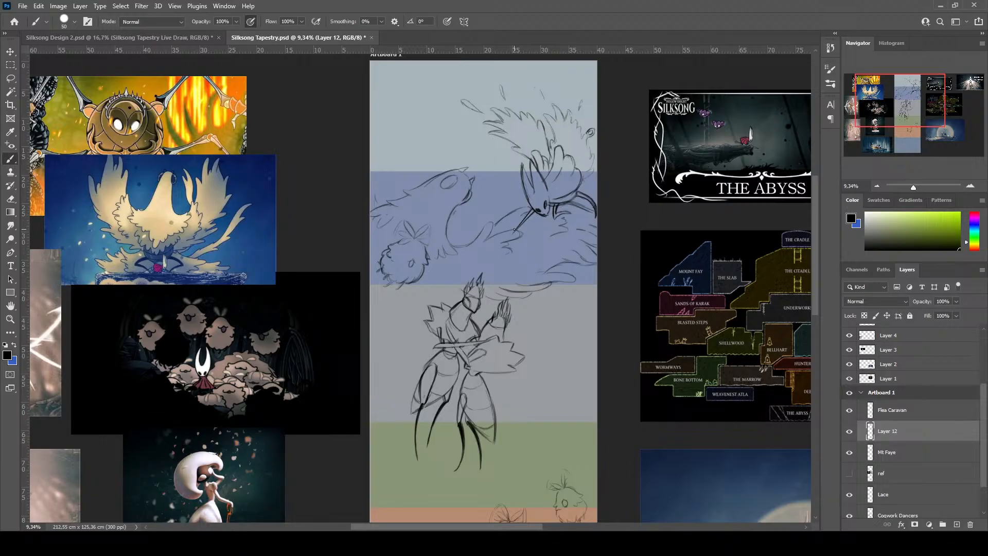
{"action": "key", "text": "bracketright"}
{"action": "key", "text": "bracketright"}
{"action": "key", "text": "bracketright"}
{"action": "key", "text": "bracketright"}
{"action": "mouse_move", "coordinate": [445, 182]}
{"action": "left_mouse_down"}
{"action": "mouse_move", "coordinate": [463, 203]}
{"action": "mouse_move", "coordinate": [470, 192]}
{"action": "left_mouse_up"}
{"action": "key", "text": "bracketleft"}
{"action": "key", "text": "bracketleft"}
{"action": "key", "text": "bracketleft"}
Reduce the brush size and sketch the creature's raised wing line along the artboard's left edge
{"action": "scroll", "coordinate": [392, 245], "scroll_direction": "down", "scroll_amount": 2}
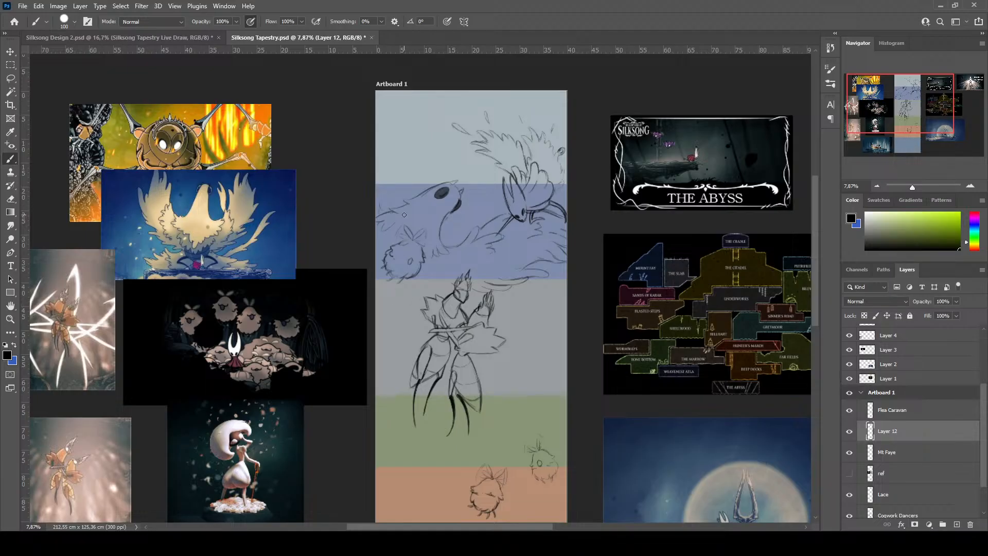
{"action": "scroll", "coordinate": [442, 319], "scroll_direction": "down", "scroll_amount": 1}
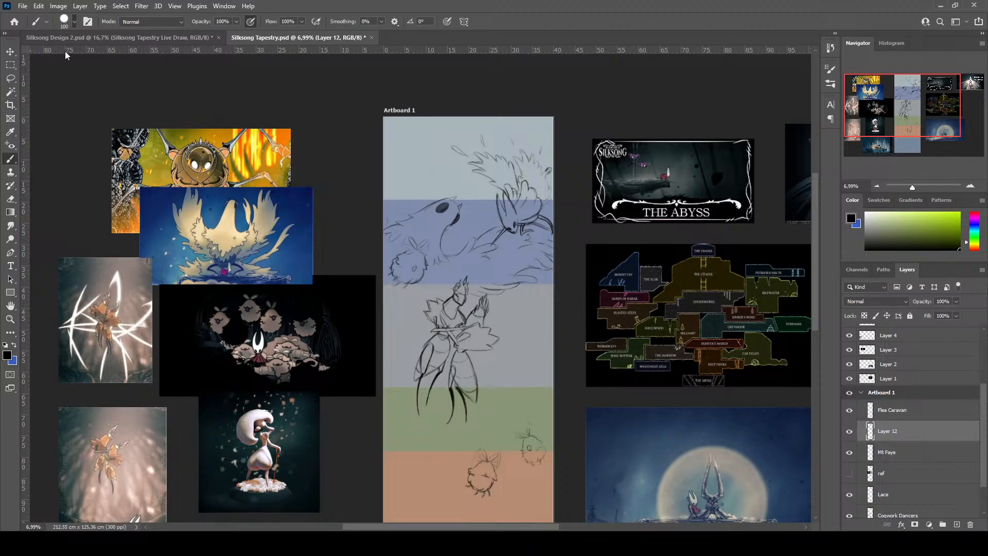
{"action": "key", "text": "bracketleft"}
{"action": "key", "text": "bracketleft"}
{"action": "key", "text": "bracketleft"}
{"action": "key", "text": "bracketleft"}
{"action": "key", "text": "bracketleft"}
{"action": "key", "text": "bracketleft"}
{"action": "key", "text": "bracketleft"}
{"action": "key", "text": "bracketleft"}
{"action": "key", "text": "bracketleft"}
{"action": "key", "text": "bracketleft"}
{"action": "key", "text": "bracketleft"}
{"action": "key", "text": "bracketleft"}
{"action": "scroll", "coordinate": [392, 222], "scroll_direction": "up", "scroll_amount": 1}
{"action": "key", "text": "bracketright"}
{"action": "key", "text": "bracketright"}
{"action": "key", "text": "bracketright"}
{"action": "key", "text": "bracketright"}
{"action": "key", "text": "bracketright"}
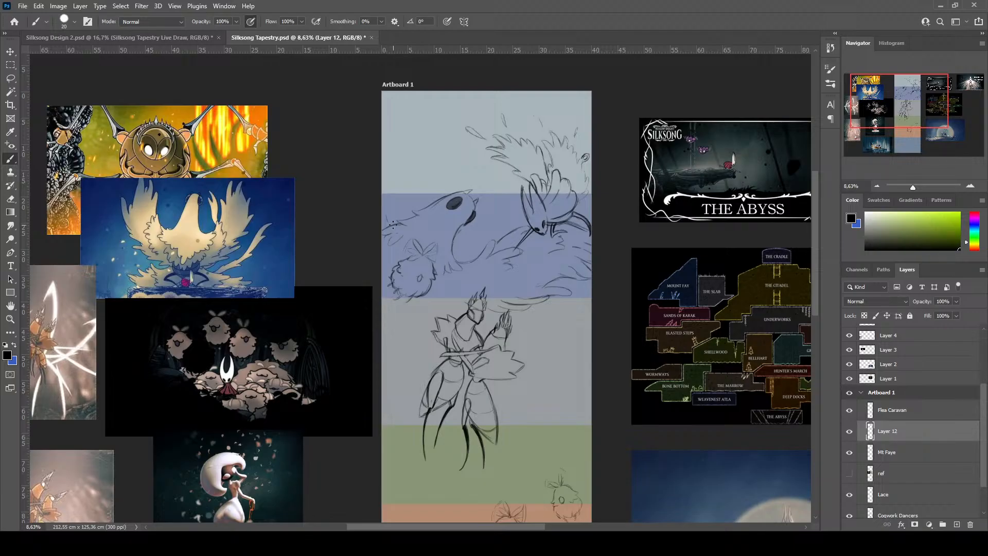
{"action": "left_click_drag", "start_coordinate": [394, 225], "coordinate": [380, 160]}
Scale the feathered creature sketch on Layer 12 to about 84% and shift it lower within the blue section
{"action": "key", "text": "ctrl+t"}
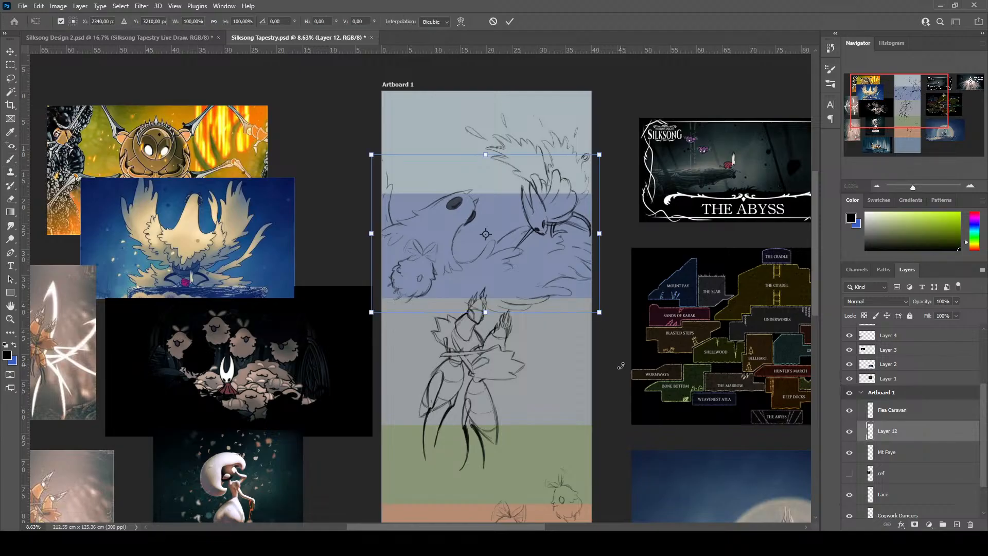
{"action": "left_click_drag", "start_coordinate": [600, 152], "coordinate": [580, 168]}
{"action": "mouse_move", "coordinate": [560, 260]}
{"action": "left_mouse_down"}
{"action": "mouse_move", "coordinate": [536, 274]}
{"action": "mouse_move", "coordinate": [552, 287]}
{"action": "left_mouse_up"}
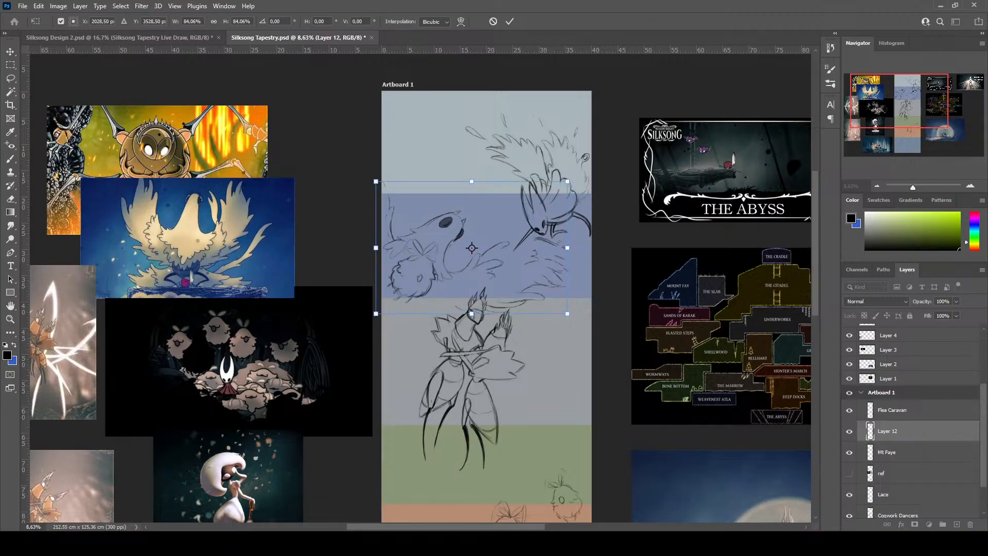
{"action": "key", "text": "Return"}
Scale the Mt Faye Hornet sketch to about 81.8%, rotate it about -7.9°, and position it above the creature's feathers
{"action": "left_click", "coordinate": [890, 454]}
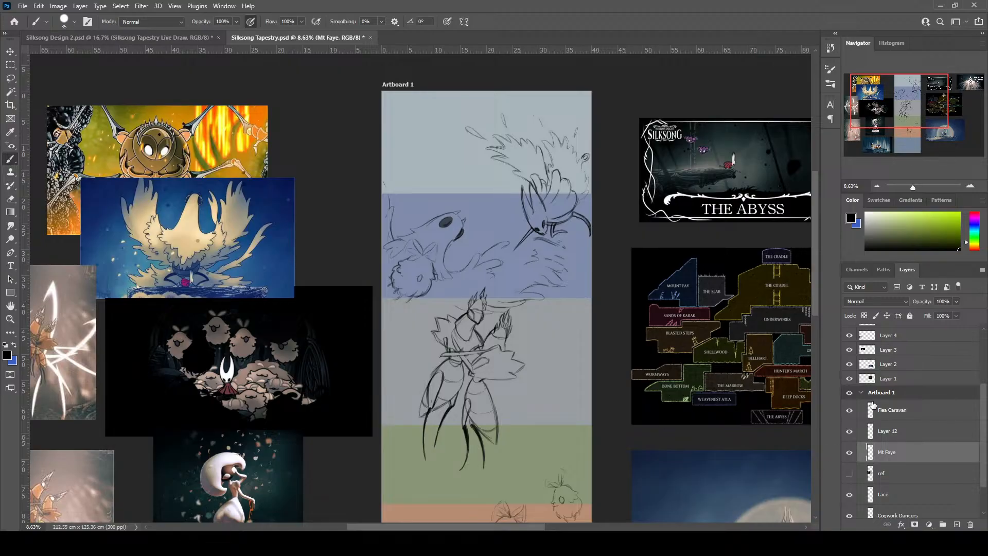
{"action": "key", "text": "ctrl+t"}
{"action": "left_click_drag", "start_coordinate": [465, 113], "coordinate": [490, 132]}
{"action": "left_click_drag", "start_coordinate": [575, 218], "coordinate": [550, 215]}
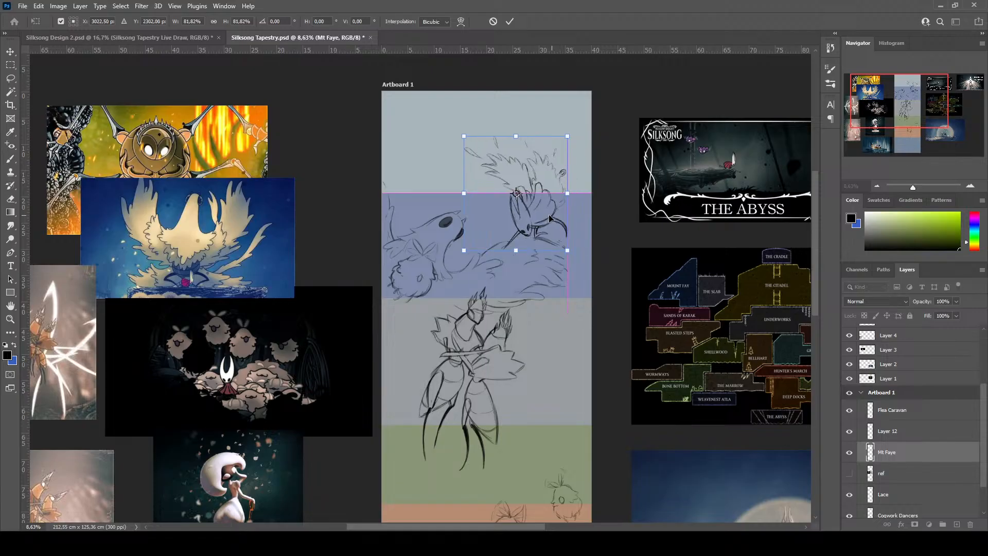
{"action": "left_click_drag", "start_coordinate": [580, 269], "coordinate": [594, 263]}
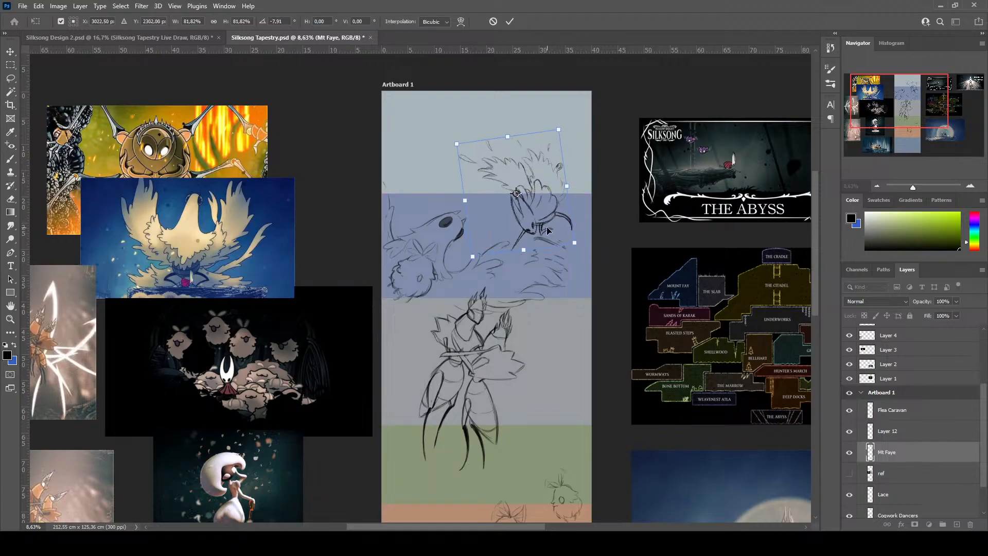
{"action": "mouse_move", "coordinate": [548, 231]}
{"action": "left_mouse_down"}
{"action": "mouse_move", "coordinate": [575, 235]}
{"action": "mouse_move", "coordinate": [563, 234]}
{"action": "left_mouse_up"}
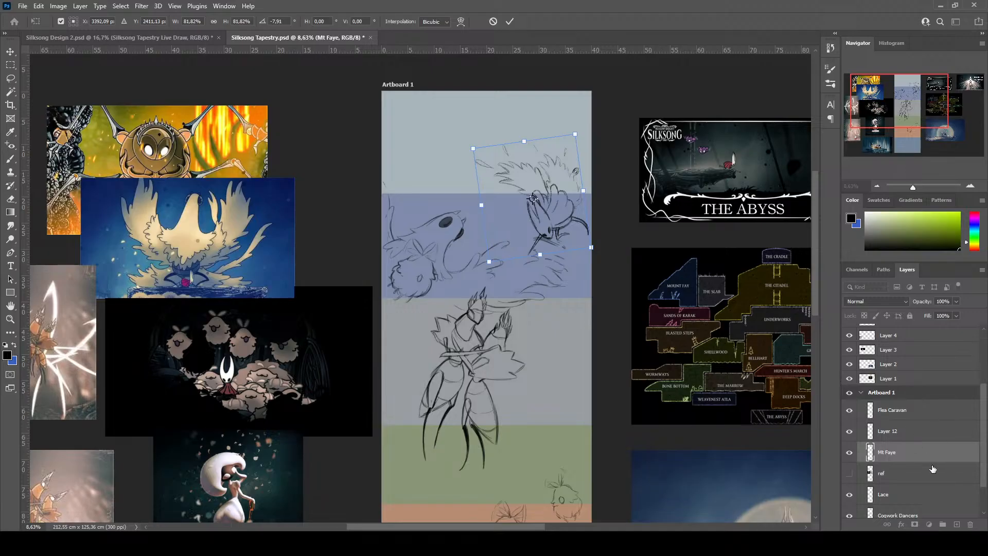
{"action": "key", "text": "Return"}
On the Mt Faye layer, extend the feathers to the artboard's right edge and add feather strokes along the top of the grey section
{"action": "left_click", "coordinate": [918, 476]}
{"action": "left_click", "coordinate": [910, 451]}
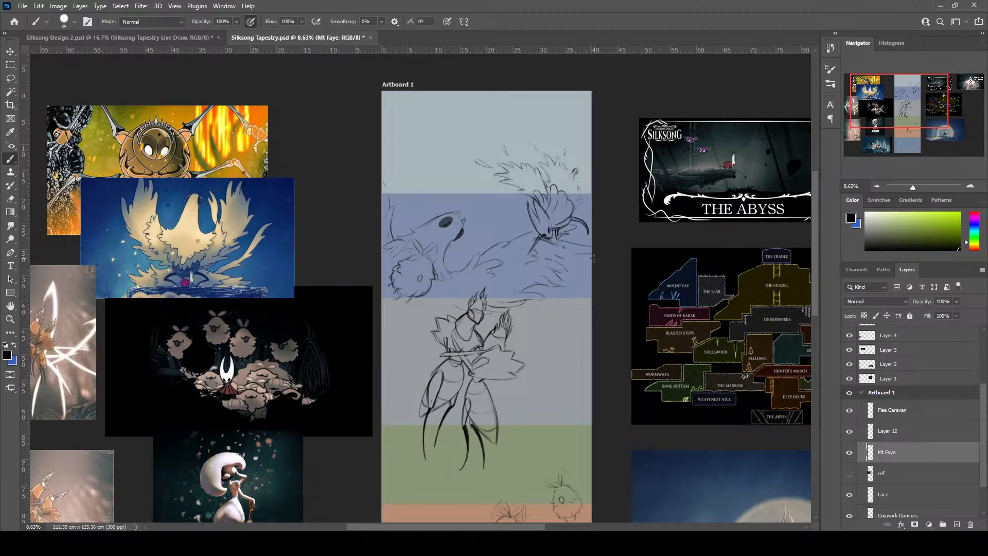
{"action": "left_click_drag", "start_coordinate": [594, 258], "coordinate": [574, 262]}
{"action": "left_click_drag", "start_coordinate": [412, 325], "coordinate": [416, 310]}
{"action": "key", "text": "bracketleft"}
{"action": "scroll", "coordinate": [427, 315], "scroll_direction": "down", "scroll_amount": 2}
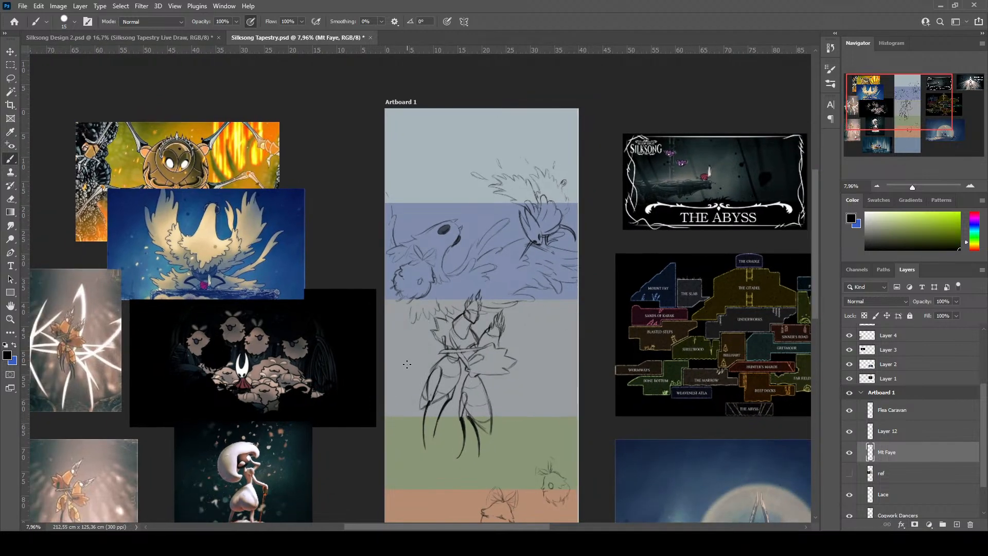
Scale the Cogwork Dancers sketch to about 125%, spanning the grey section and reaching into the blue and green sections
{"action": "scroll", "coordinate": [920, 469], "scroll_direction": "down", "scroll_amount": 2}
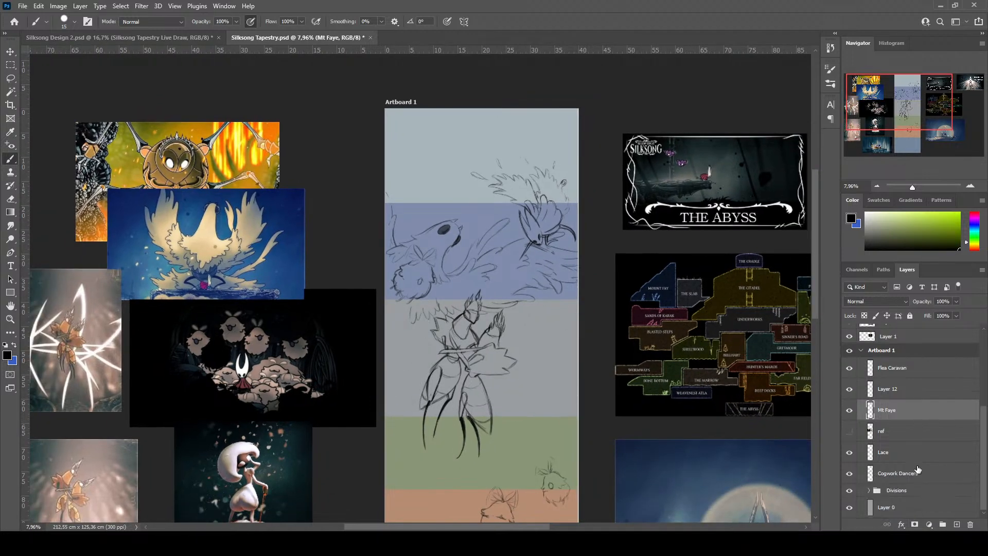
{"action": "left_click", "coordinate": [899, 473]}
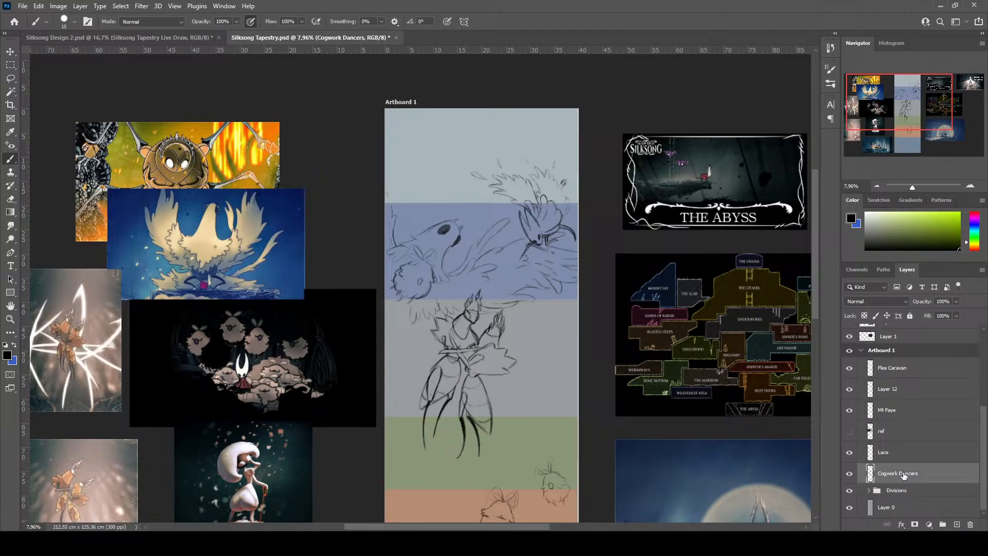
{"action": "scroll", "coordinate": [469, 311], "scroll_direction": "down", "scroll_amount": 2}
{"action": "scroll", "coordinate": [468, 311], "scroll_direction": "down", "scroll_amount": 2}
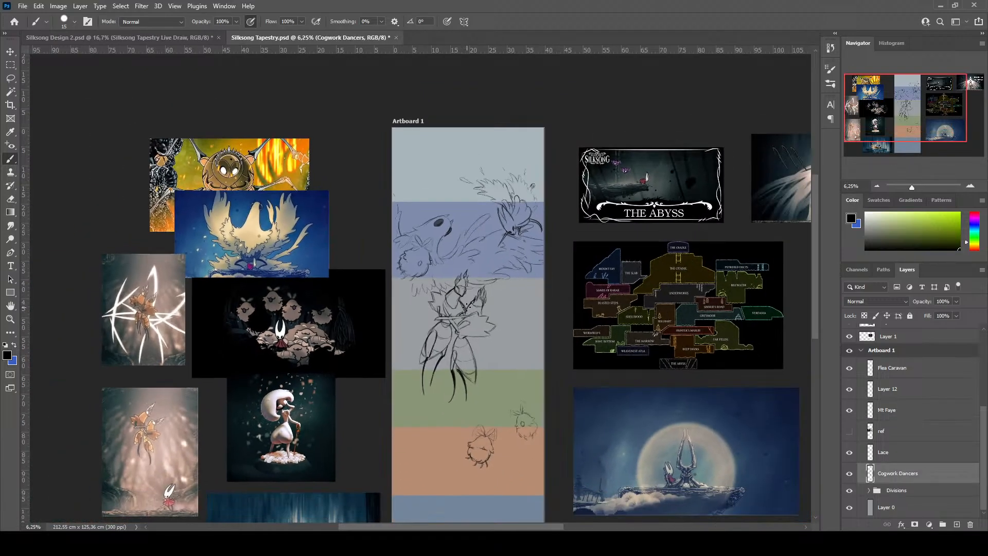
{"action": "key", "text": "ctrl+t"}
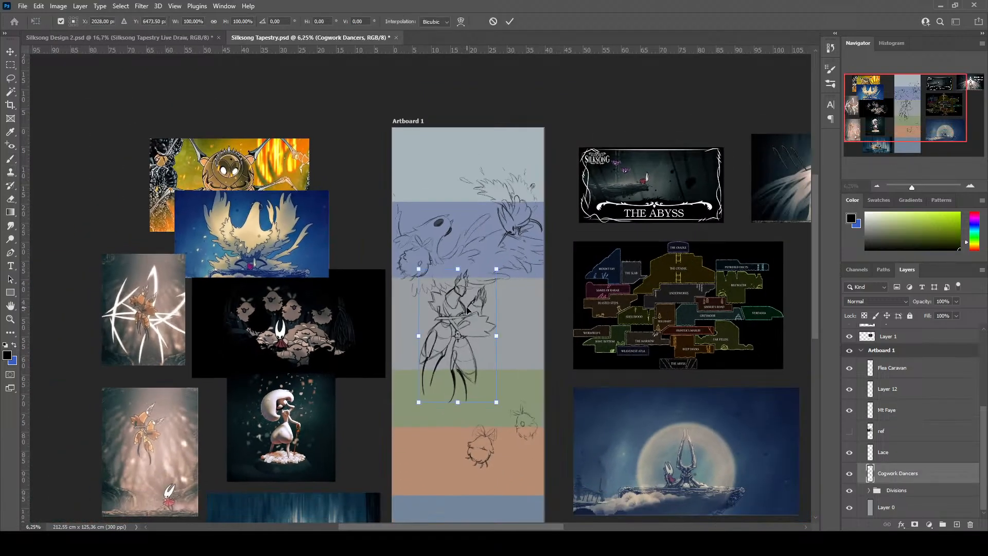
{"action": "left_click_drag", "start_coordinate": [496, 268], "coordinate": [519, 240]}
{"action": "mouse_move", "coordinate": [498, 327]}
{"action": "left_mouse_down"}
{"action": "mouse_move", "coordinate": [484, 329]}
{"action": "mouse_move", "coordinate": [503, 330]}
{"action": "left_mouse_up"}
{"action": "scroll", "coordinate": [536, 416], "scroll_direction": "down", "scroll_amount": 5}
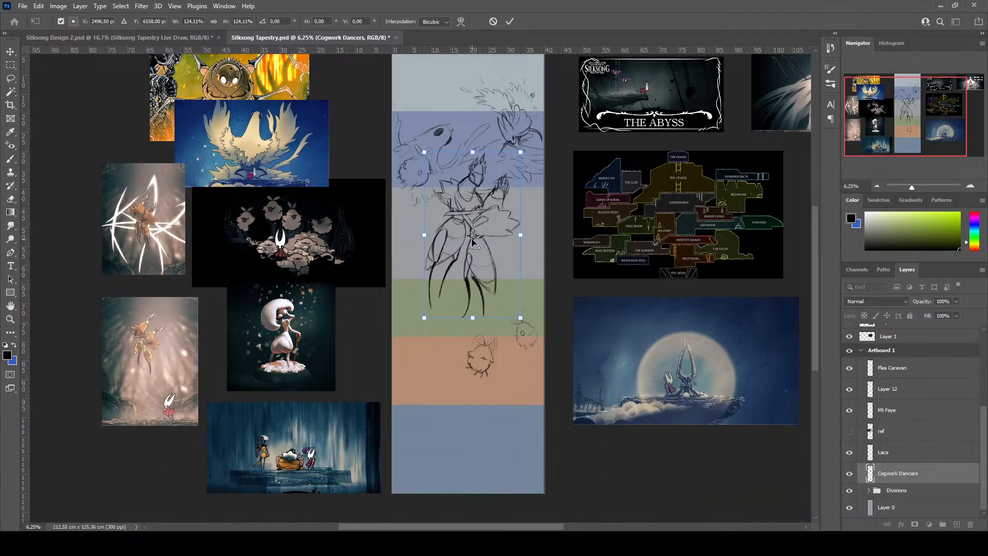
{"action": "left_click_drag", "start_coordinate": [425, 318], "coordinate": [430, 320]}
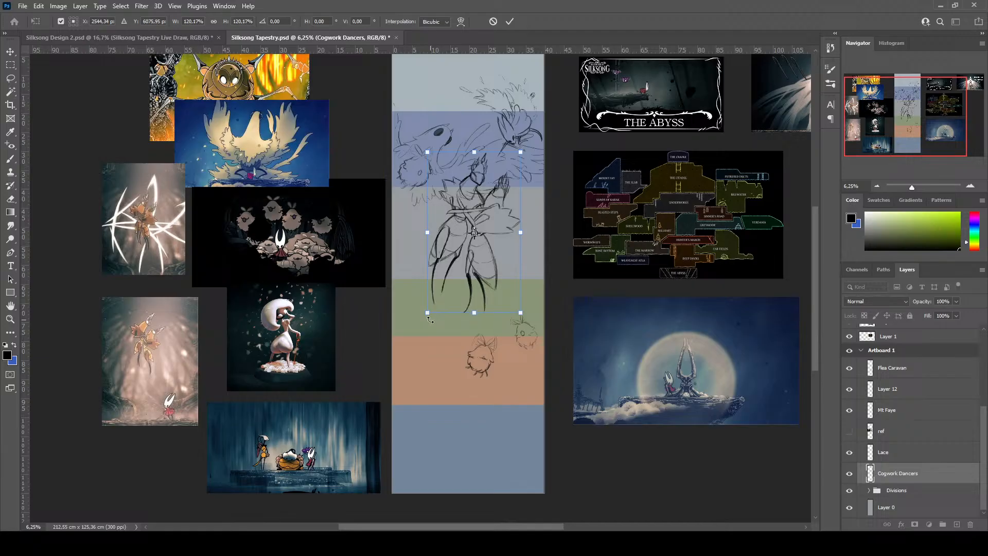
{"action": "left_click_drag", "start_coordinate": [427, 315], "coordinate": [423, 318]}
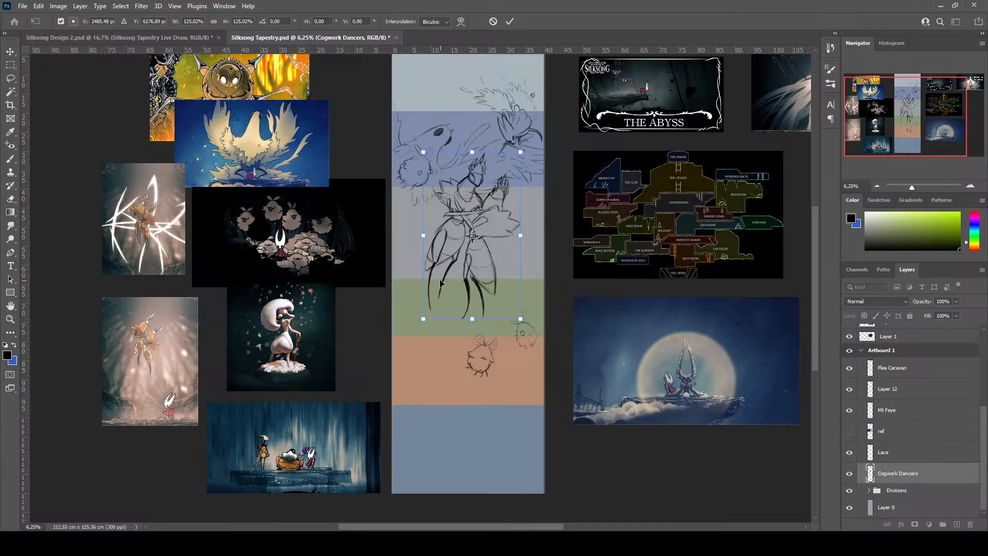
{"action": "scroll", "coordinate": [472, 410], "scroll_direction": "up", "scroll_amount": 1}
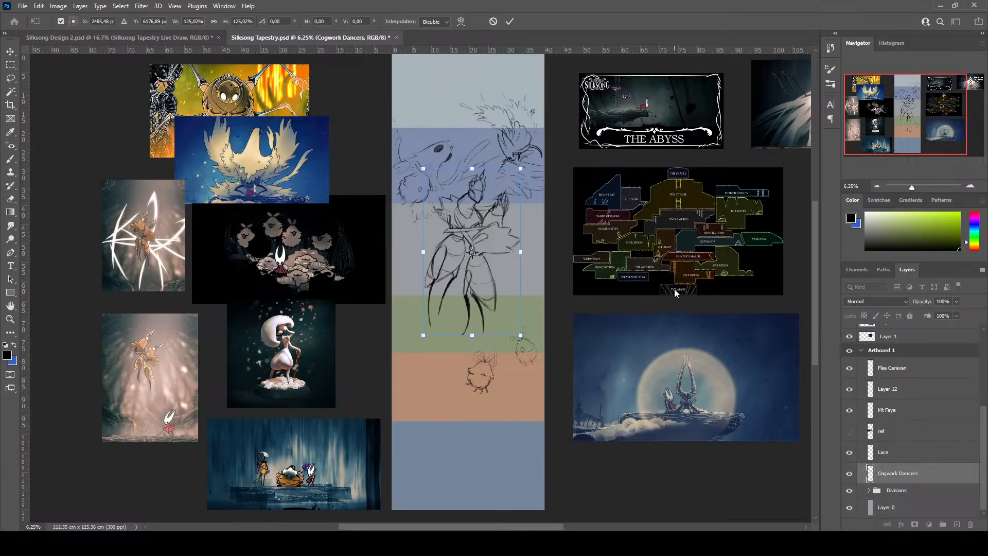
{"action": "key", "text": "Return"}
Paste the copied red-flower game screenshot, enlarge it to about 459%, and place it beside the artboard below the moonlit reference
{"action": "scroll", "coordinate": [553, 396], "scroll_direction": "up", "scroll_amount": 1}
{"action": "scroll", "coordinate": [561, 425], "scroll_direction": "down", "scroll_amount": 2}
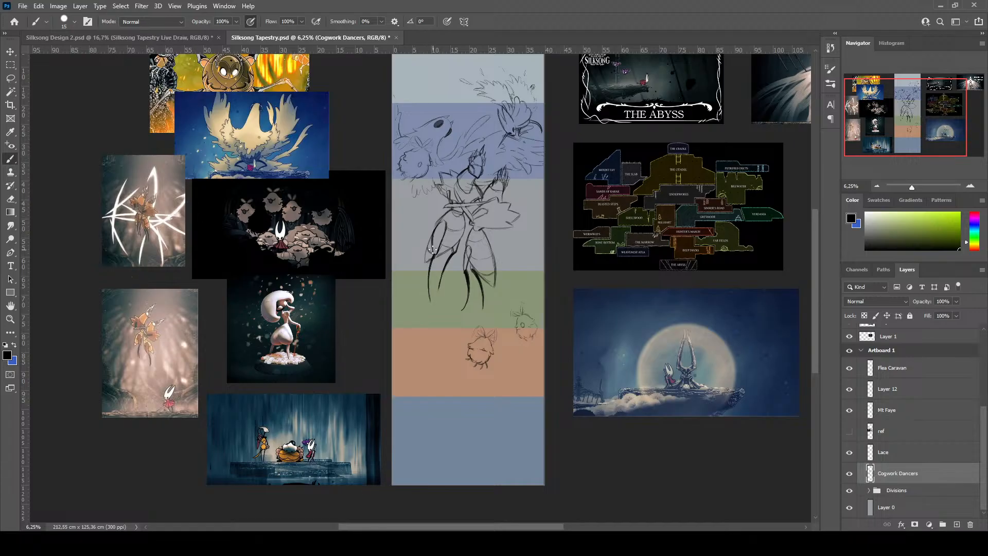
{"action": "scroll", "coordinate": [412, 176], "scroll_direction": "up", "scroll_amount": 3}
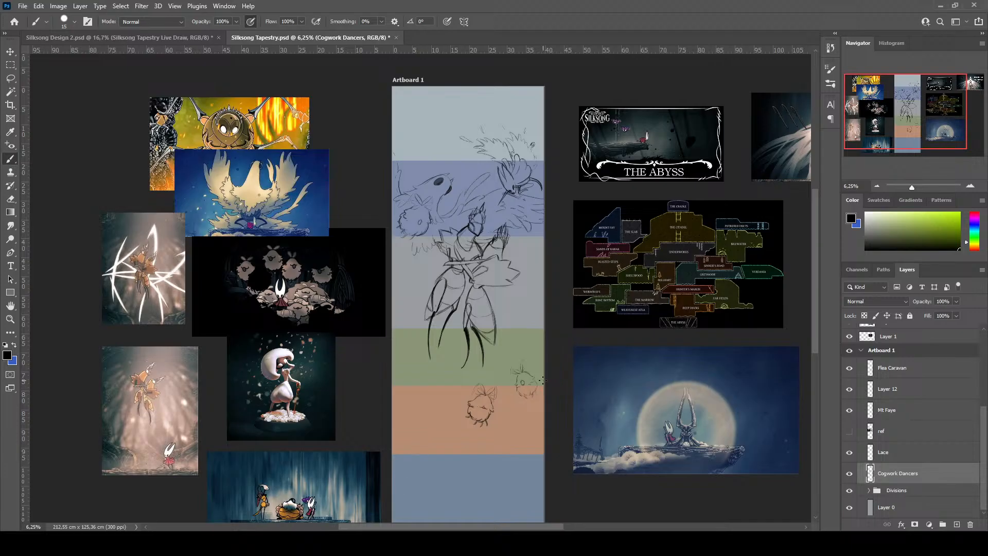
{"action": "scroll", "coordinate": [543, 381], "scroll_direction": "down", "scroll_amount": 2}
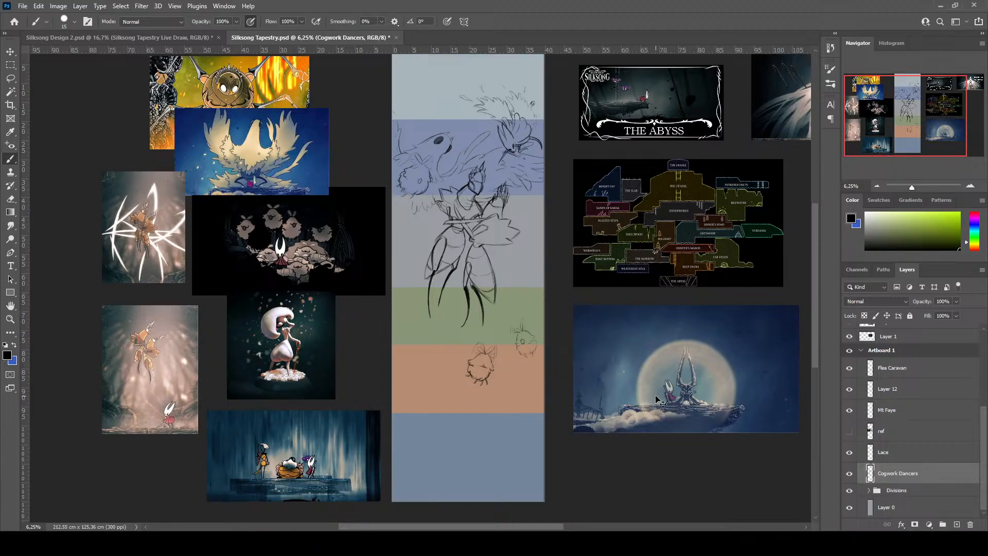
{"action": "key", "text": "ctrl+v"}
{"action": "key", "text": "ctrl+t"}
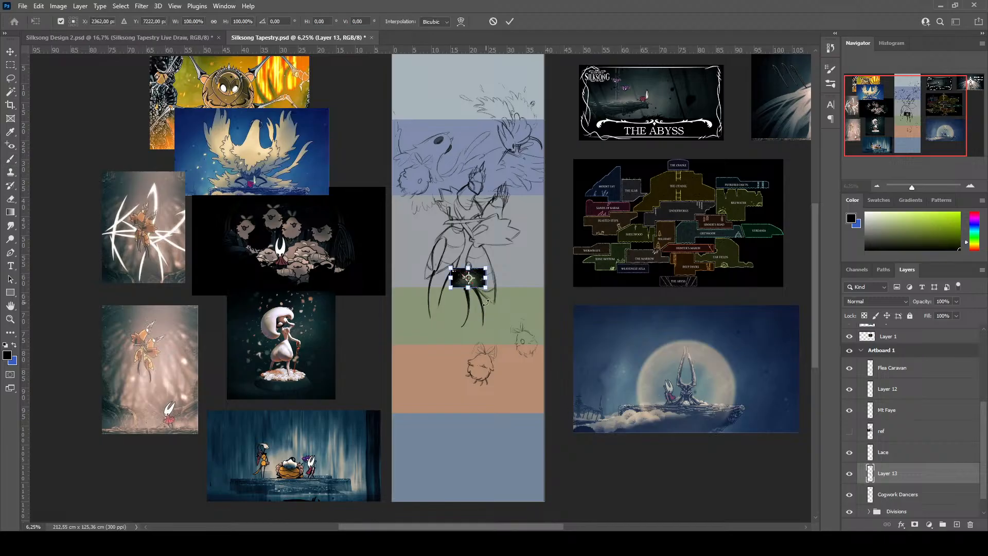
{"action": "left_click_drag", "start_coordinate": [485, 288], "coordinate": [582, 417]}
{"action": "left_click_drag", "start_coordinate": [508, 339], "coordinate": [627, 480]}
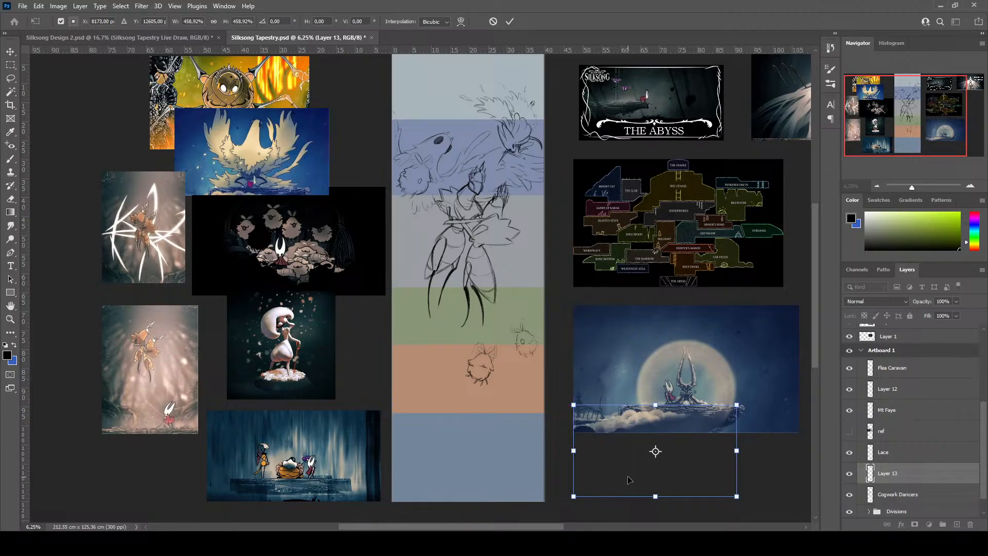
{"action": "key", "text": "Return"}
Scale the pasted red-flower screenshot to about 119% and position it over the lower part of the moonlit reference
{"action": "scroll", "coordinate": [630, 453], "scroll_direction": "down", "scroll_amount": 5}
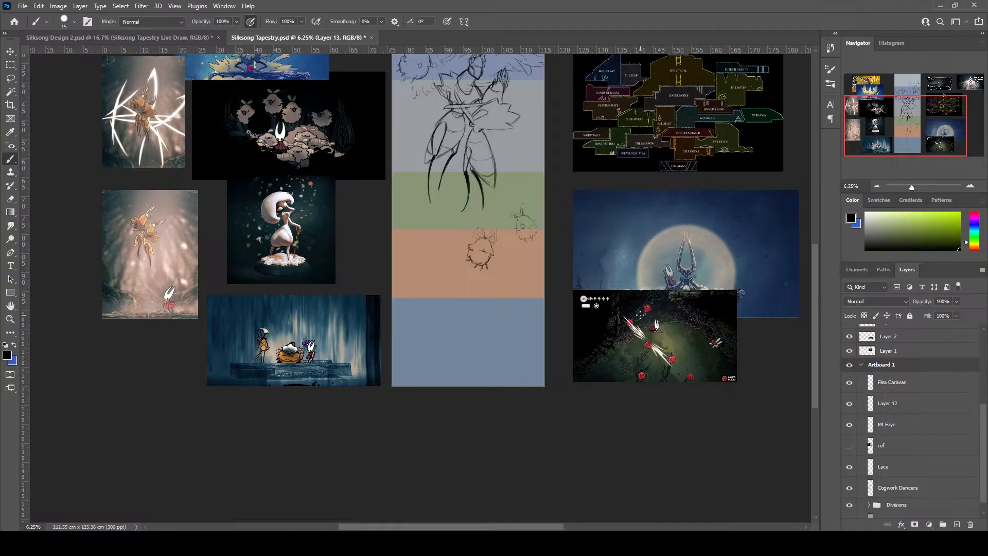
{"action": "key", "text": "ctrl+t"}
{"action": "left_click_drag", "start_coordinate": [737, 290], "coordinate": [768, 271]}
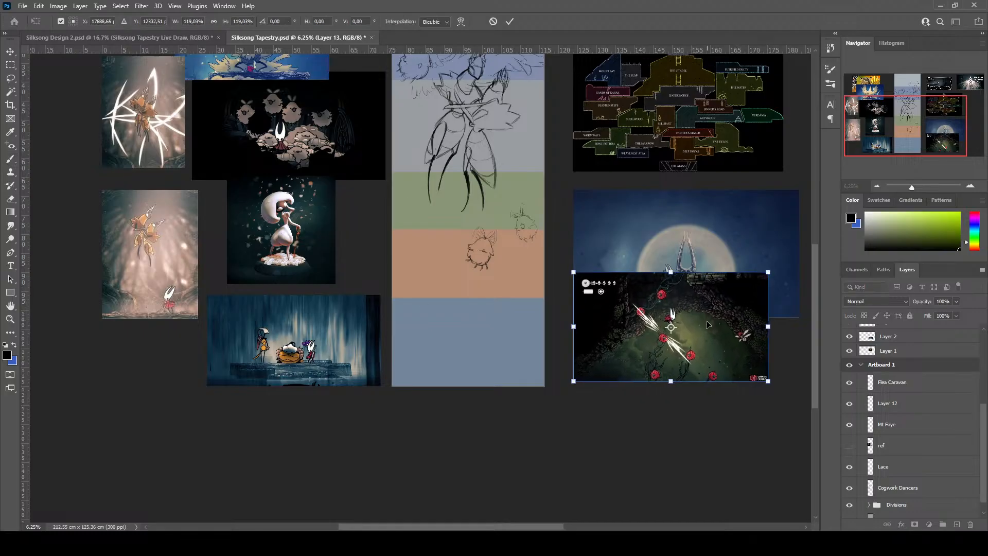
{"action": "left_click_drag", "start_coordinate": [706, 324], "coordinate": [710, 400]}
{"action": "scroll", "coordinate": [710, 419], "scroll_direction": "up", "scroll_amount": 2}
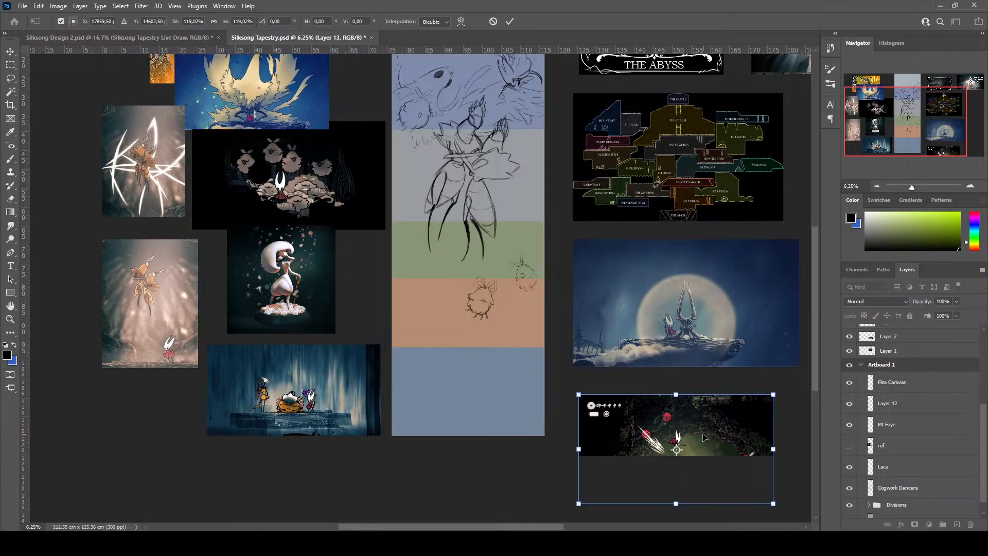
{"action": "left_click_drag", "start_coordinate": [703, 462], "coordinate": [698, 401]}
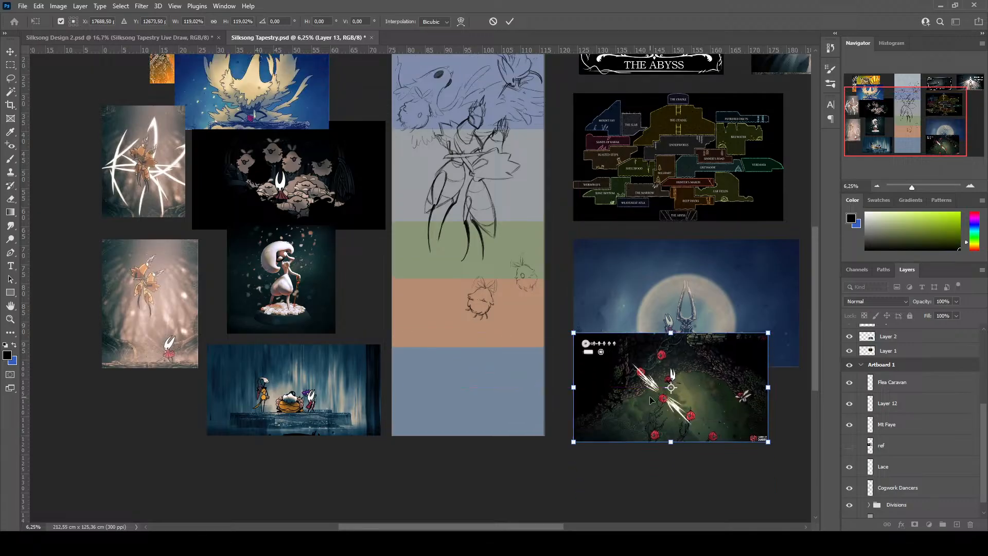
{"action": "left_click_drag", "start_coordinate": [736, 385], "coordinate": [732, 357]}
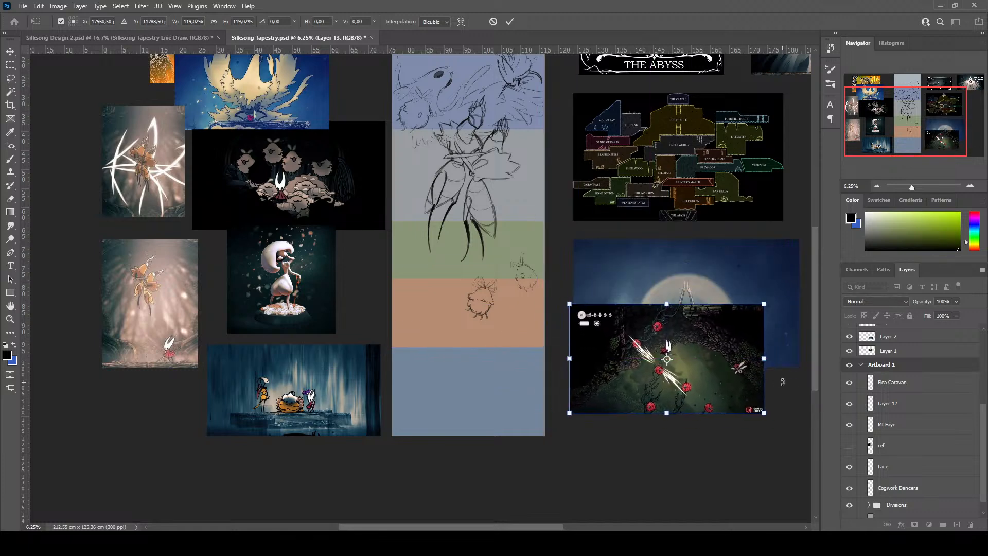
{"action": "key", "text": "ctrl+plus"}
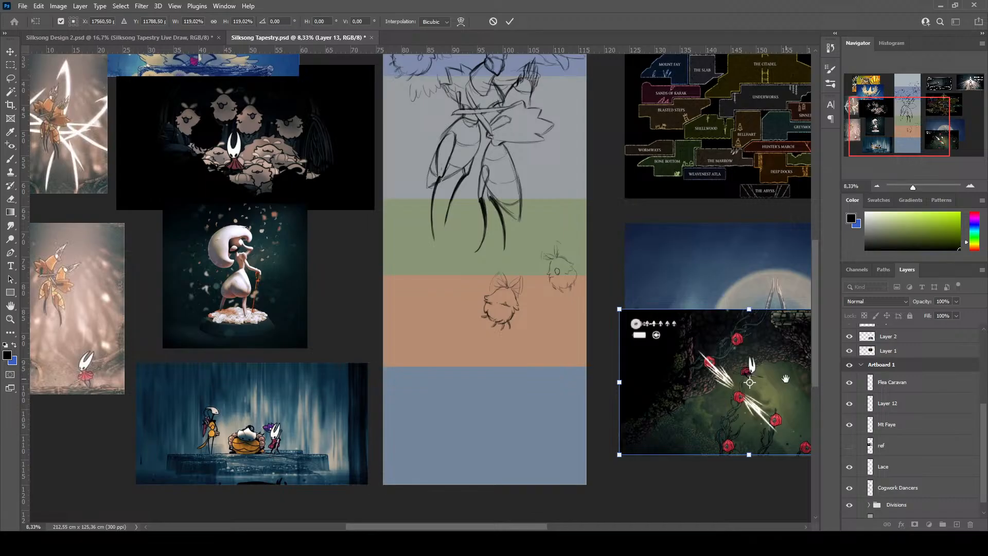
{"action": "left_click_drag", "start_coordinate": [786, 379], "coordinate": [665, 335]}
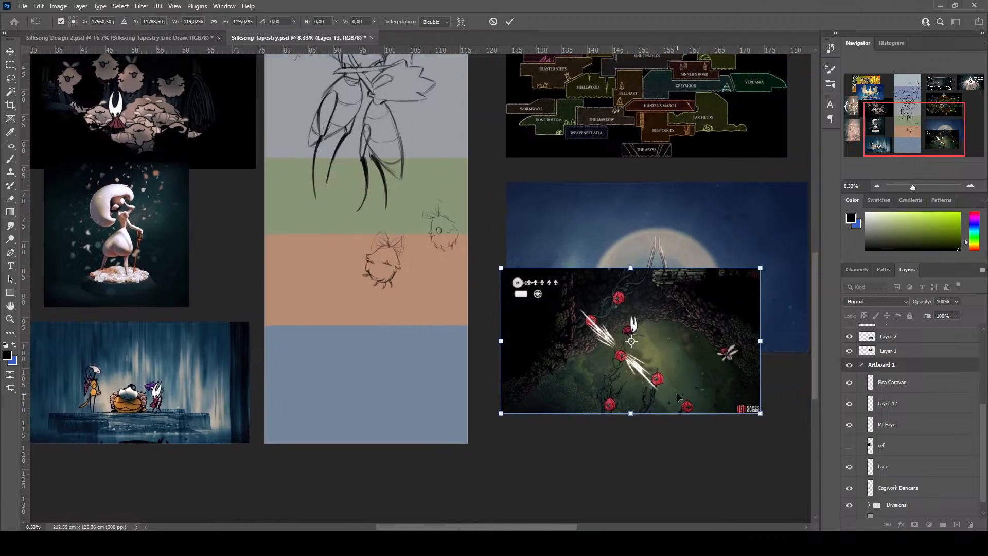
{"action": "scroll", "coordinate": [656, 368], "scroll_direction": "up", "scroll_amount": 1}
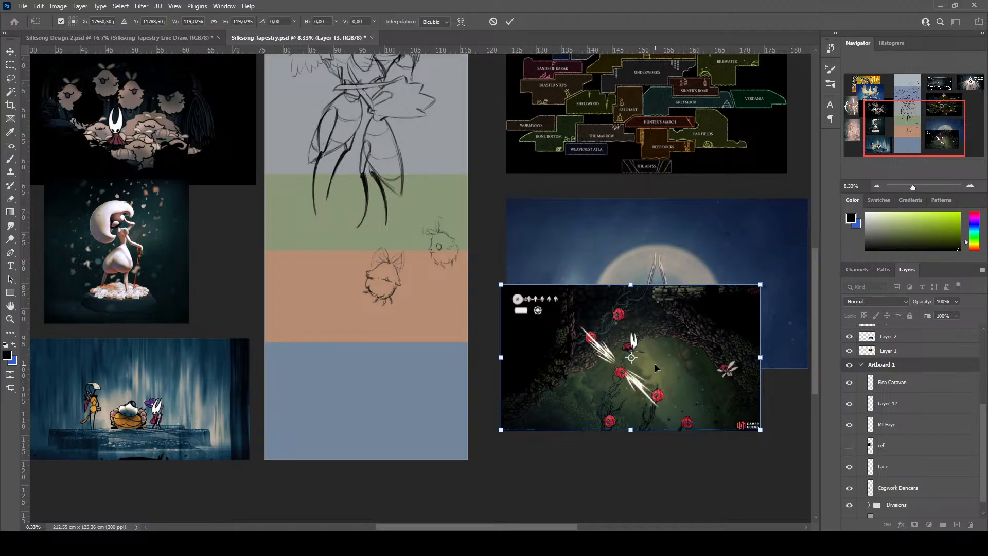
{"action": "scroll", "coordinate": [656, 368], "scroll_direction": "up", "scroll_amount": 1}
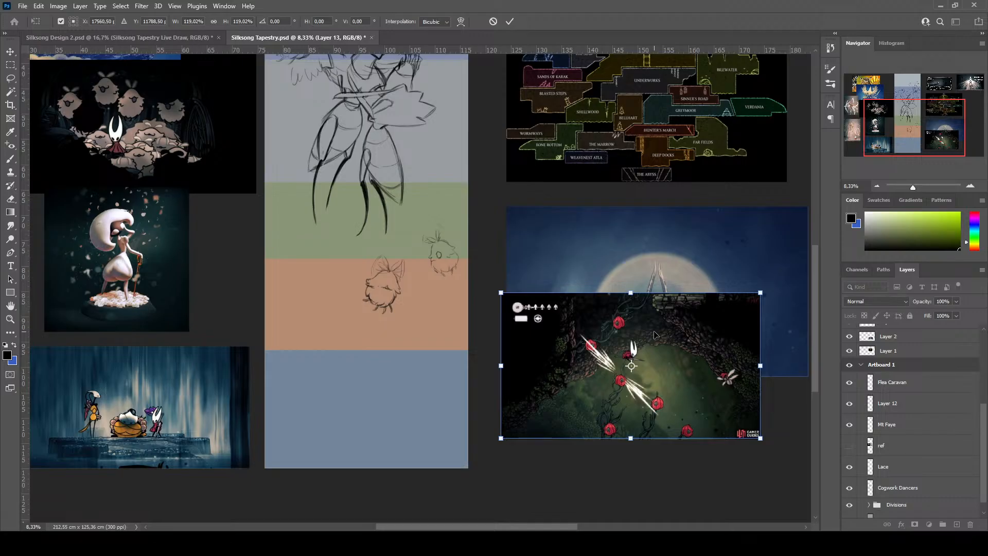
{"action": "scroll", "coordinate": [654, 335], "scroll_direction": "down", "scroll_amount": 1}
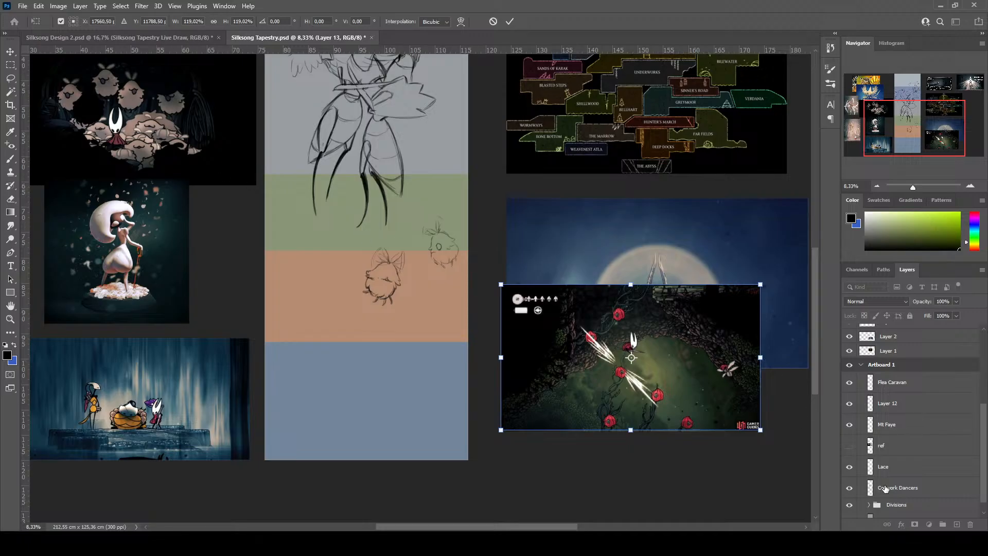
Move the Flea Caravan sketch layer directly above Cogwork Dancers and add a new layer named Hunters March above it
{"action": "scroll", "coordinate": [886, 489], "scroll_direction": "down", "scroll_amount": 1}
{"action": "left_click_drag", "start_coordinate": [916, 370], "coordinate": [919, 462]}
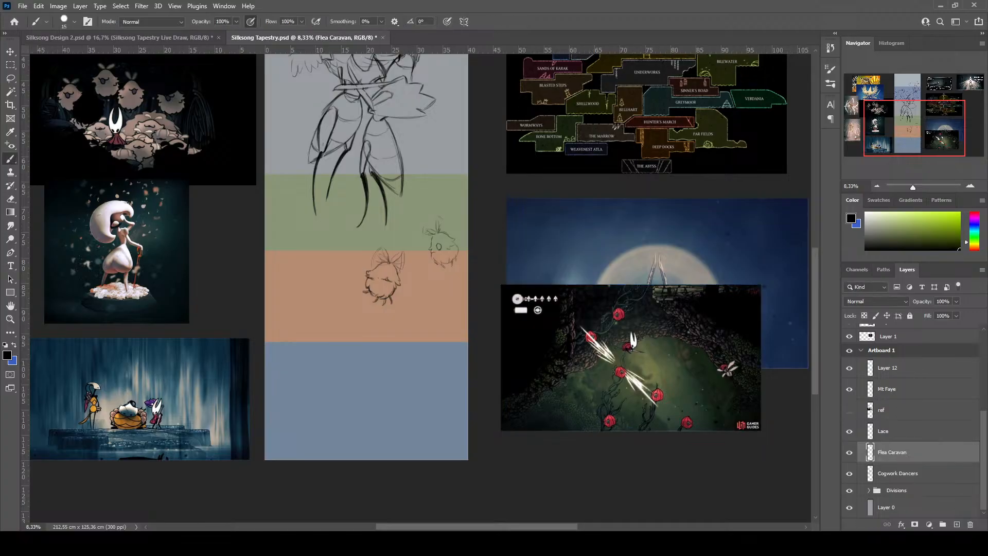
{"action": "left_click", "coordinate": [957, 525]}
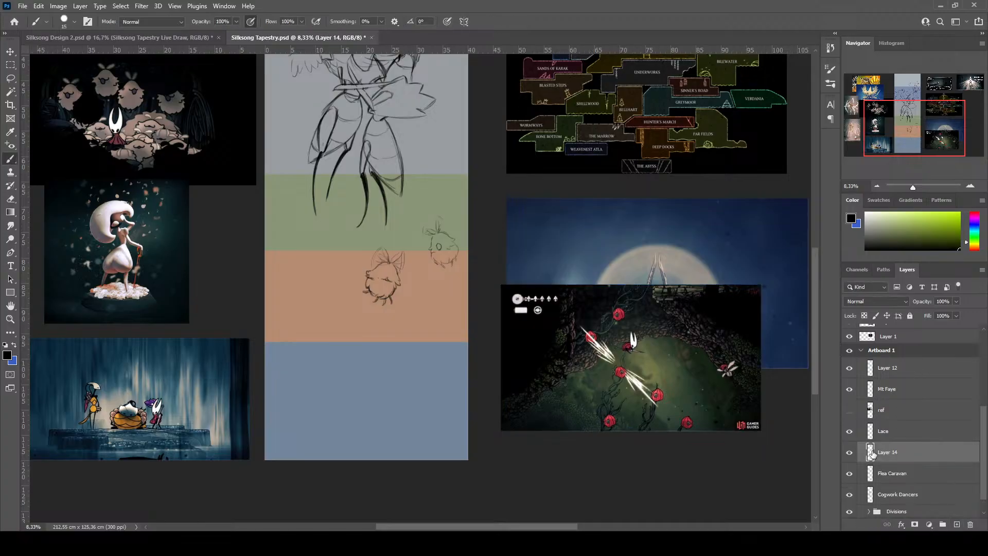
{"action": "double_click", "coordinate": [886, 452]}
{"action": "type", "text": "Hunters March"}
{"action": "key", "text": "Return"}
Move the red-flower screenshot up against the artboard's right edge, level with the green and orange sections
{"action": "key", "text": "ctrl+plus"}
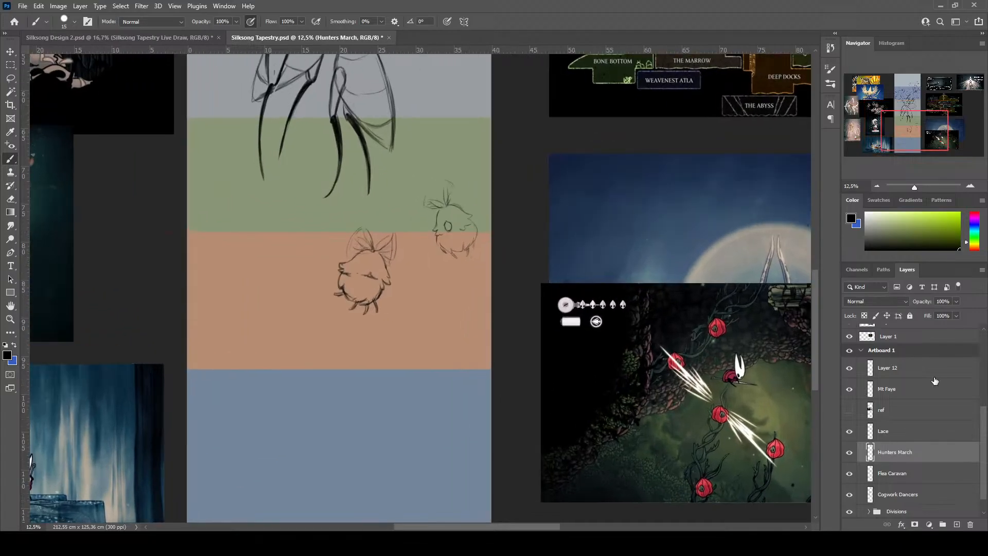
{"action": "left_click", "coordinate": [11, 52]}
{"action": "left_click_drag", "start_coordinate": [586, 357], "coordinate": [537, 198]}
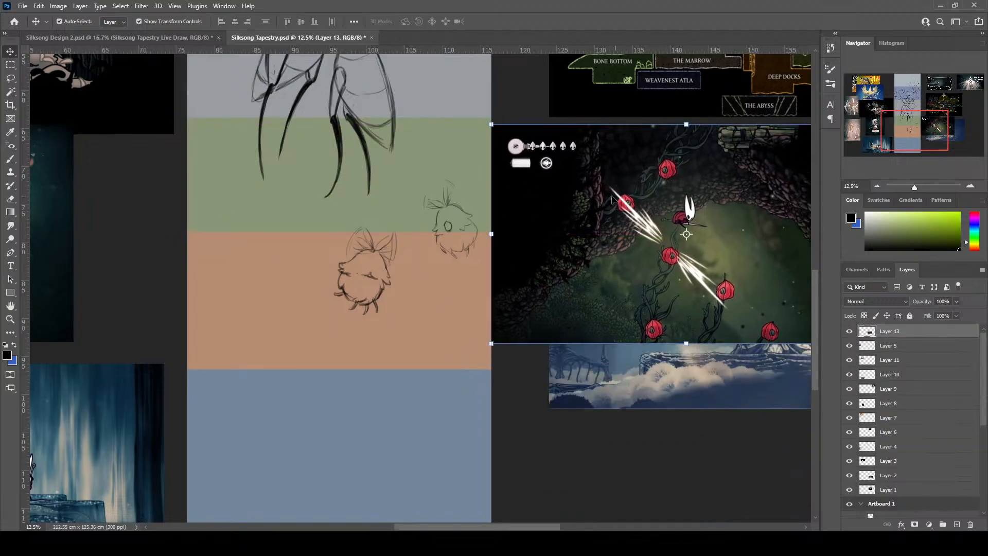
{"action": "left_click", "coordinate": [424, 228]}
{"action": "left_click", "coordinate": [356, 130]}
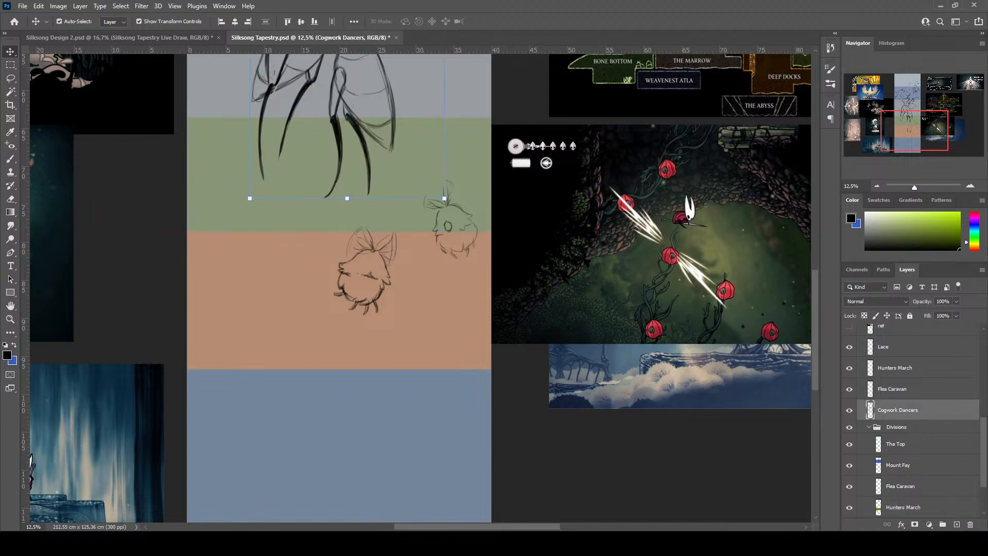
On the Hunters March sketch layer, increase the brush size to 30 and sketch branching vines along the green section's lower edge
{"action": "left_click", "coordinate": [880, 370]}
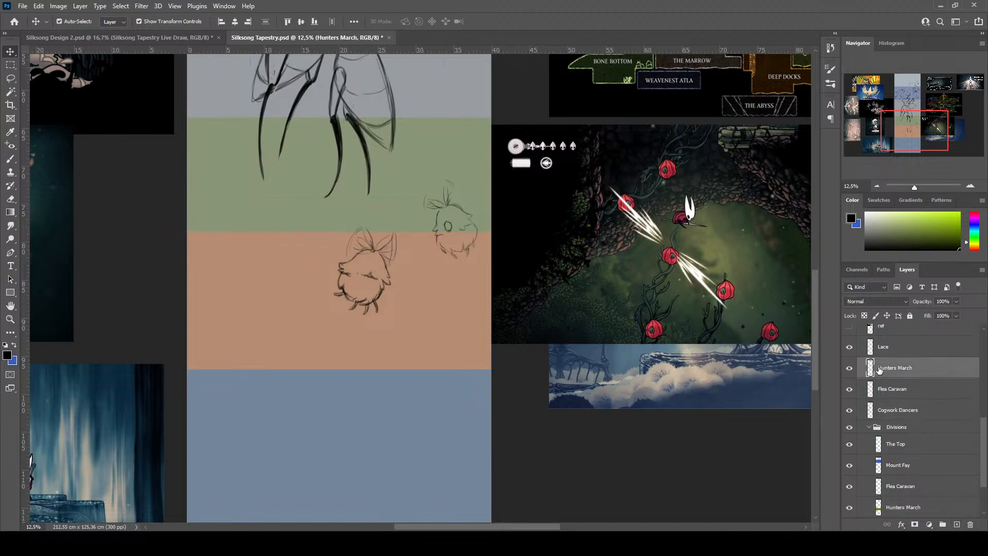
{"action": "left_click", "coordinate": [11, 159]}
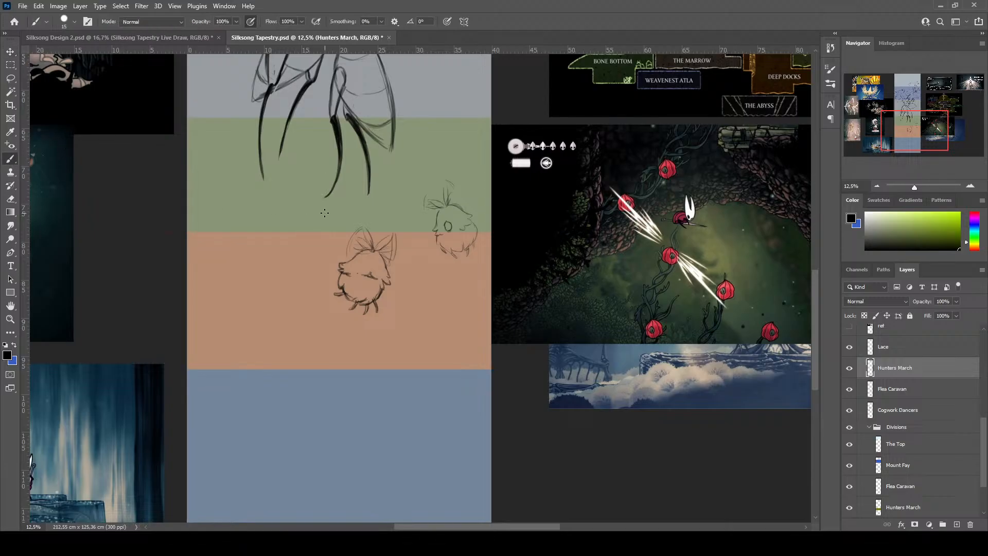
{"action": "scroll", "coordinate": [325, 207], "scroll_direction": "up", "scroll_amount": 2}
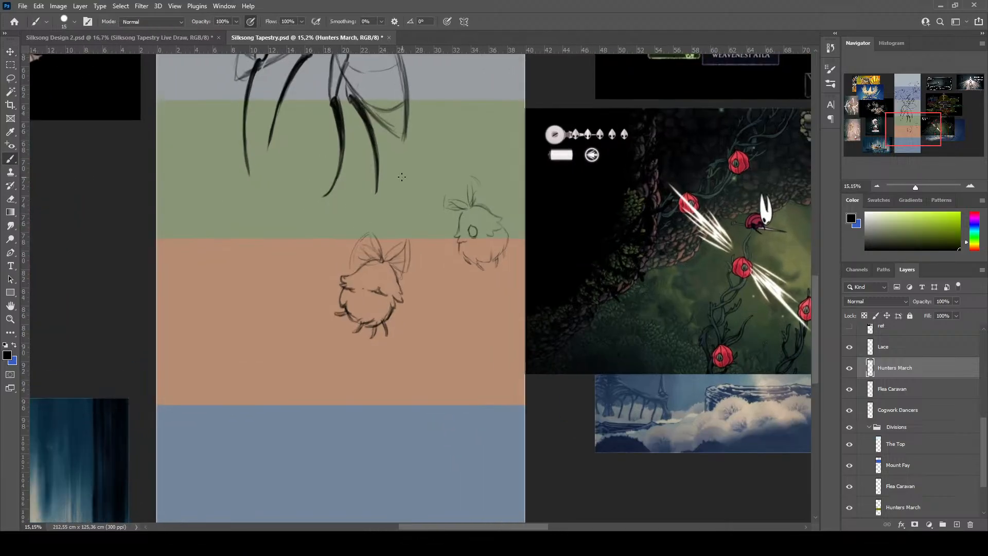
{"action": "key", "text": "bracketright"}
{"action": "key", "text": "bracketright"}
{"action": "key", "text": "bracketright"}
{"action": "mouse_move", "coordinate": [318, 234]}
{"action": "left_mouse_down"}
{"action": "mouse_move", "coordinate": [340, 201]}
{"action": "mouse_move", "coordinate": [327, 216]}
{"action": "left_mouse_up"}
{"action": "left_click_drag", "start_coordinate": [311, 205], "coordinate": [317, 195]}
{"action": "left_click_drag", "start_coordinate": [311, 175], "coordinate": [316, 180]}
{"action": "left_click_drag", "start_coordinate": [321, 238], "coordinate": [382, 224]}
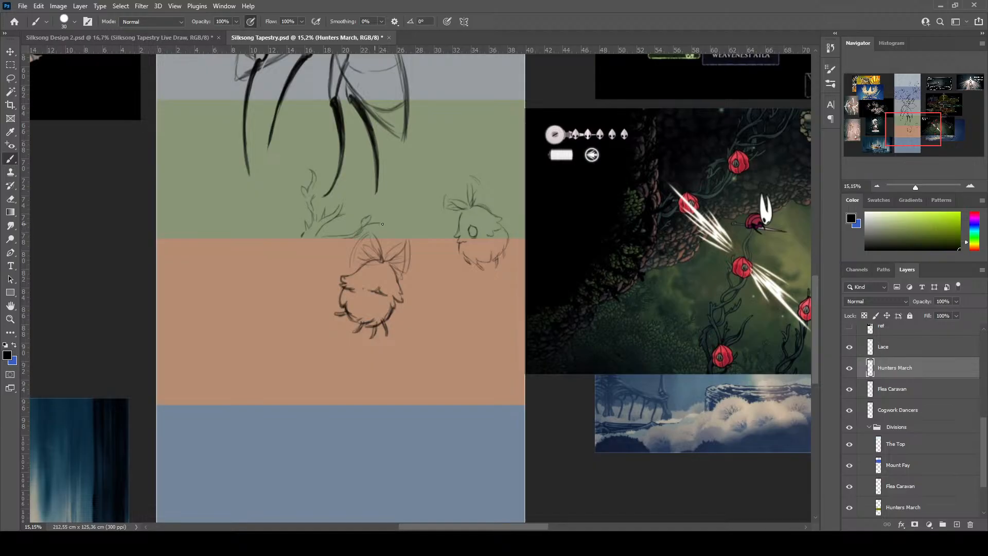
Sketch a round flower bud with small leaves at the end of the vines, above the bow-wearing flea
{"action": "left_click_drag", "start_coordinate": [372, 220], "coordinate": [379, 206]}
{"action": "left_click_drag", "start_coordinate": [363, 202], "coordinate": [361, 200]}
{"action": "left_click_drag", "start_coordinate": [382, 196], "coordinate": [395, 190]}
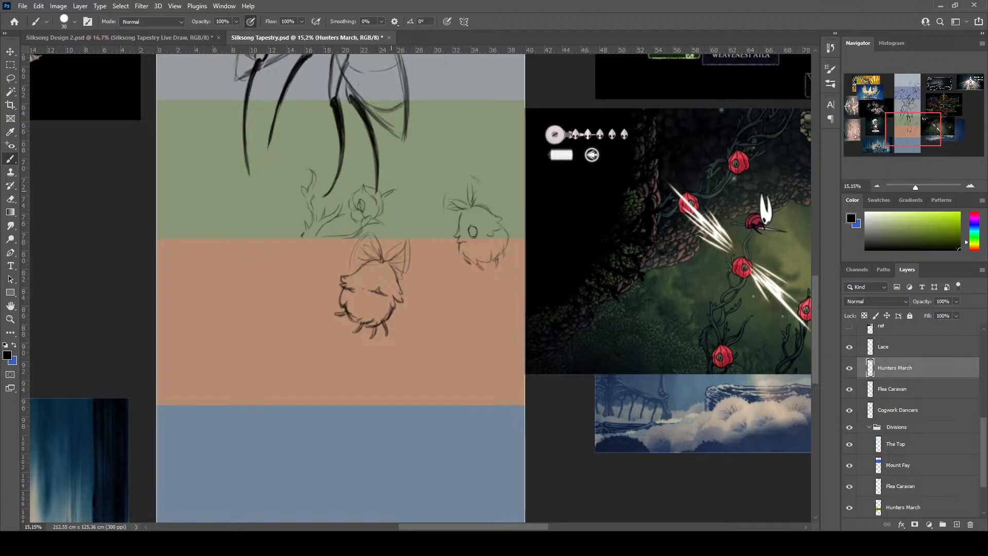
Sketch a twisting vine rising from the first flower bud to a second round bud in the green section's upper right
{"action": "mouse_move", "coordinate": [399, 190]}
{"action": "left_mouse_down"}
{"action": "mouse_move", "coordinate": [420, 161]}
{"action": "mouse_move", "coordinate": [408, 184]}
{"action": "mouse_move", "coordinate": [389, 181]}
{"action": "mouse_move", "coordinate": [411, 176]}
{"action": "left_mouse_up"}
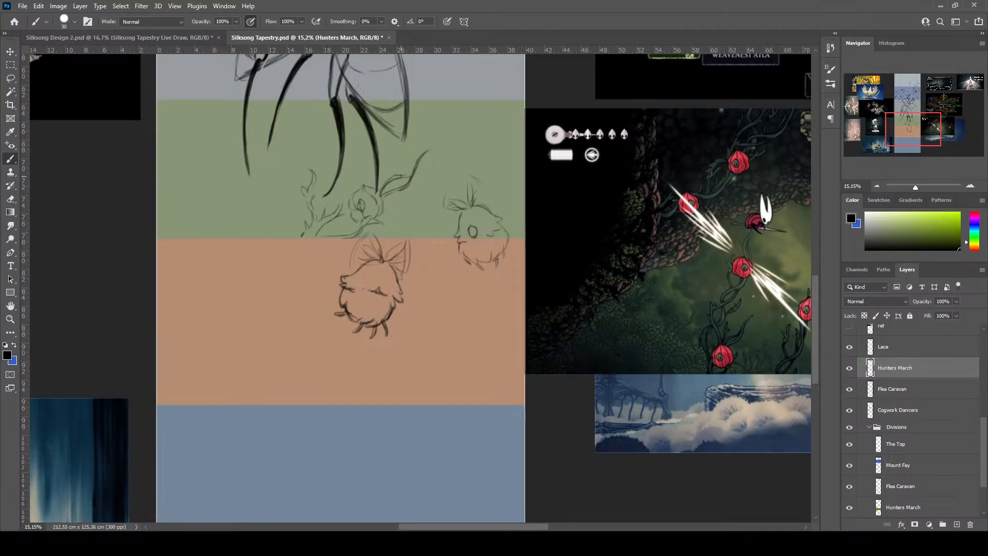
{"action": "left_click_drag", "start_coordinate": [404, 175], "coordinate": [423, 163]}
{"action": "left_click_drag", "start_coordinate": [443, 139], "coordinate": [446, 149]}
{"action": "left_click_drag", "start_coordinate": [452, 153], "coordinate": [460, 146]}
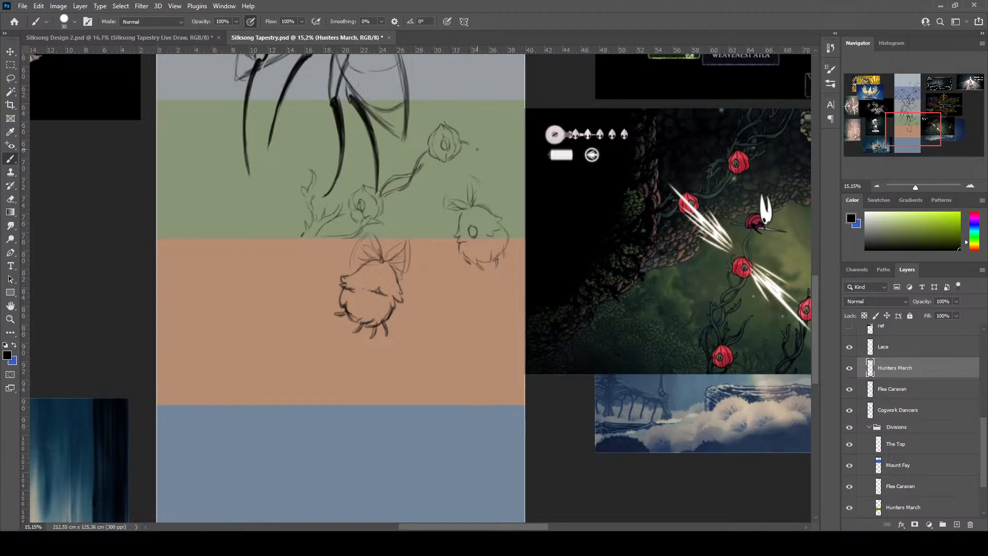
Sketch curling tendrils and leaves around the upper-right flower bud, extending a vine past the green section's upper edge, and refine the bud
{"action": "left_click_drag", "start_coordinate": [469, 145], "coordinate": [475, 152]}
{"action": "left_click_drag", "start_coordinate": [466, 141], "coordinate": [482, 151]}
{"action": "mouse_move", "coordinate": [474, 134]}
{"action": "left_mouse_down"}
{"action": "mouse_move", "coordinate": [487, 117]}
{"action": "mouse_move", "coordinate": [474, 132]}
{"action": "left_mouse_up"}
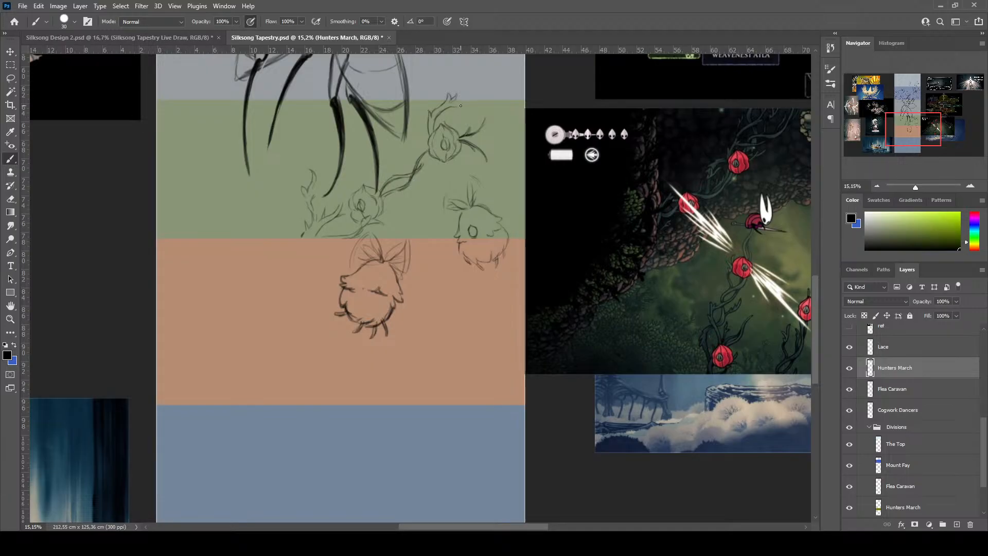
{"action": "mouse_move", "coordinate": [465, 107]}
{"action": "left_mouse_down"}
{"action": "mouse_move", "coordinate": [495, 88]}
{"action": "mouse_move", "coordinate": [484, 101]}
{"action": "mouse_move", "coordinate": [499, 69]}
{"action": "mouse_move", "coordinate": [486, 95]}
{"action": "mouse_move", "coordinate": [493, 88]}
{"action": "mouse_move", "coordinate": [448, 105]}
{"action": "mouse_move", "coordinate": [486, 97]}
{"action": "left_mouse_up"}
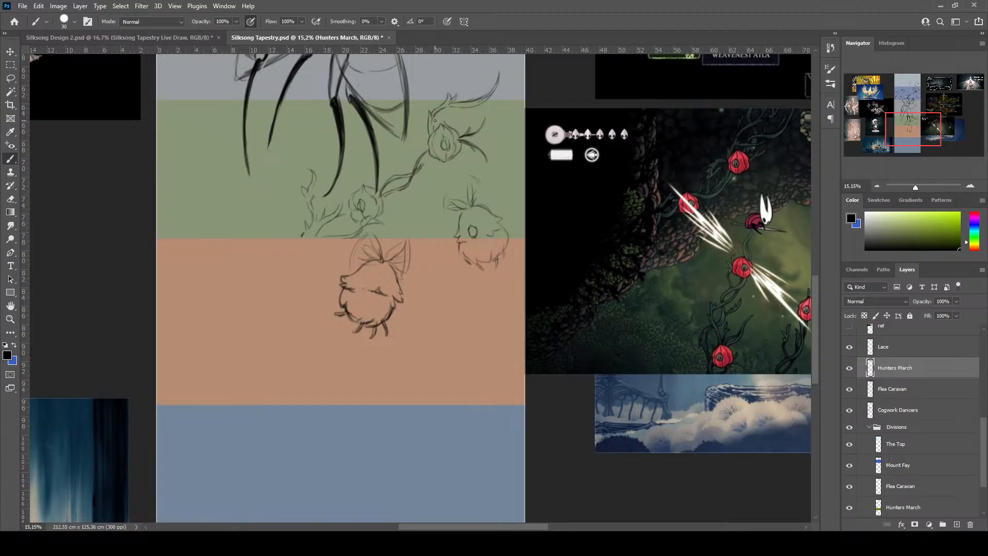
{"action": "left_click_drag", "start_coordinate": [433, 119], "coordinate": [434, 135]}
{"action": "left_click_drag", "start_coordinate": [446, 127], "coordinate": [443, 126]}
Sketch a third pointed flower bud with small leaves on the green-orange border, left of the bow-wearing flea
{"action": "left_click_drag", "start_coordinate": [290, 234], "coordinate": [286, 225]}
{"action": "mouse_move", "coordinate": [276, 230]}
{"action": "left_mouse_down"}
{"action": "mouse_move", "coordinate": [267, 255]}
{"action": "mouse_move", "coordinate": [279, 261]}
{"action": "left_mouse_up"}
{"action": "mouse_move", "coordinate": [297, 253]}
{"action": "left_mouse_down"}
{"action": "mouse_move", "coordinate": [297, 234]}
{"action": "mouse_move", "coordinate": [290, 260]}
{"action": "mouse_move", "coordinate": [280, 261]}
{"action": "left_mouse_up"}
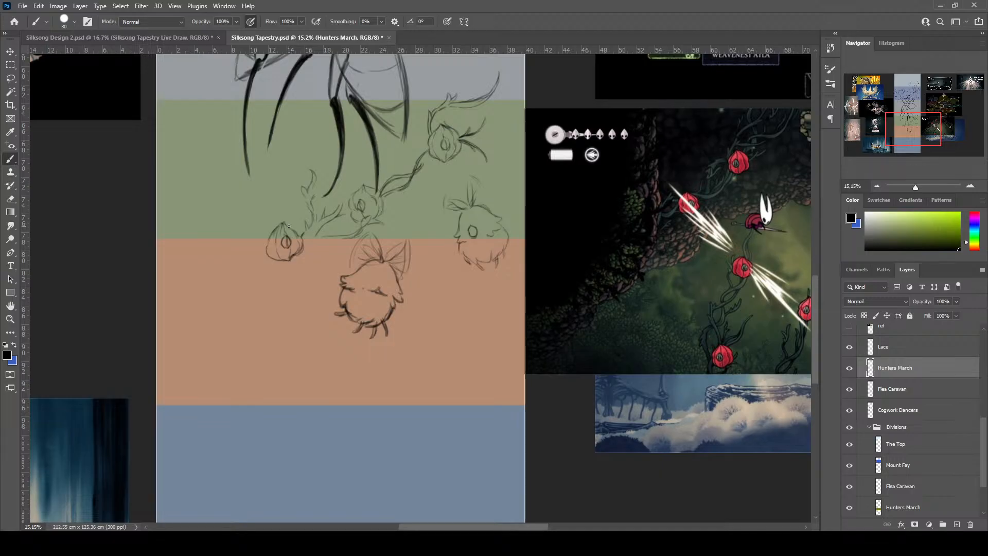
{"action": "left_click_drag", "start_coordinate": [282, 223], "coordinate": [267, 241]}
{"action": "left_click_drag", "start_coordinate": [289, 257], "coordinate": [286, 271]}
{"action": "left_click_drag", "start_coordinate": [269, 262], "coordinate": [282, 274]}
{"action": "mouse_move", "coordinate": [281, 262]}
{"action": "left_mouse_down"}
{"action": "mouse_move", "coordinate": [287, 272]}
{"action": "mouse_move", "coordinate": [253, 264]}
{"action": "mouse_move", "coordinate": [273, 261]}
{"action": "left_mouse_up"}
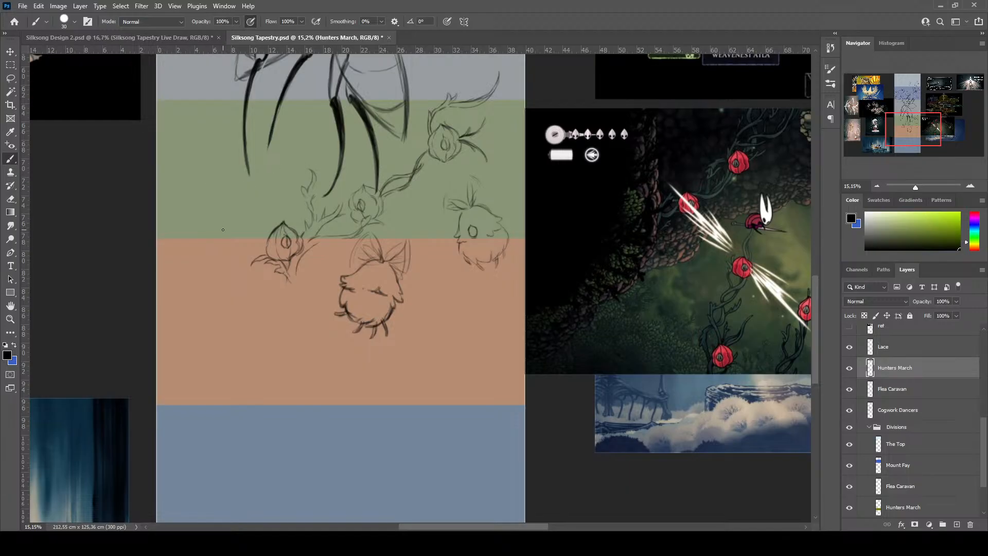
Sketch a column of scalloped foliage on the green section's left side, with curving branches spreading from its top
{"action": "left_click_drag", "start_coordinate": [210, 235], "coordinate": [214, 215]}
{"action": "mouse_move", "coordinate": [215, 190]}
{"action": "left_mouse_down"}
{"action": "mouse_move", "coordinate": [215, 172]}
{"action": "mouse_move", "coordinate": [208, 188]}
{"action": "left_mouse_up"}
{"action": "left_click_drag", "start_coordinate": [216, 157], "coordinate": [209, 153]}
{"action": "mouse_move", "coordinate": [215, 126]}
{"action": "left_mouse_down"}
{"action": "mouse_move", "coordinate": [200, 149]}
{"action": "mouse_move", "coordinate": [213, 127]}
{"action": "mouse_move", "coordinate": [196, 125]}
{"action": "mouse_move", "coordinate": [203, 131]}
{"action": "mouse_move", "coordinate": [231, 106]}
{"action": "mouse_move", "coordinate": [200, 106]}
{"action": "left_mouse_up"}
{"action": "mouse_move", "coordinate": [195, 106]}
{"action": "left_mouse_down"}
{"action": "mouse_move", "coordinate": [223, 102]}
{"action": "mouse_move", "coordinate": [194, 102]}
{"action": "mouse_move", "coordinate": [203, 97]}
{"action": "mouse_move", "coordinate": [197, 103]}
{"action": "mouse_move", "coordinate": [212, 95]}
{"action": "mouse_move", "coordinate": [234, 103]}
{"action": "left_mouse_up"}
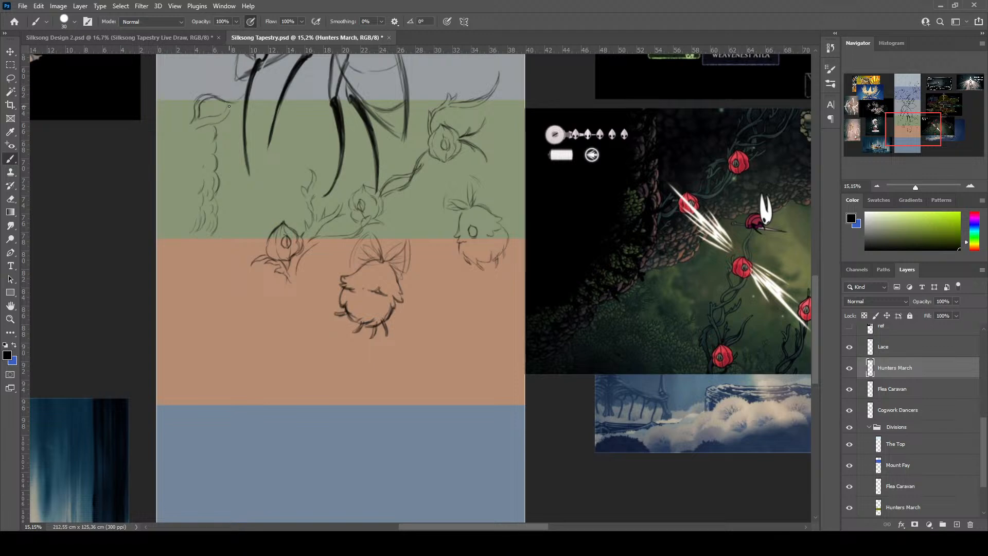
{"action": "mouse_move", "coordinate": [228, 102]}
{"action": "left_mouse_down"}
{"action": "mouse_move", "coordinate": [239, 87]}
{"action": "mouse_move", "coordinate": [230, 93]}
{"action": "left_mouse_up"}
{"action": "mouse_move", "coordinate": [178, 133]}
{"action": "left_mouse_down"}
{"action": "mouse_move", "coordinate": [172, 153]}
{"action": "mouse_move", "coordinate": [196, 127]}
{"action": "left_mouse_up"}
{"action": "mouse_move", "coordinate": [270, 147]}
{"action": "left_mouse_down"}
{"action": "mouse_move", "coordinate": [308, 108]}
{"action": "mouse_move", "coordinate": [287, 135]}
{"action": "mouse_move", "coordinate": [297, 126]}
{"action": "mouse_move", "coordinate": [249, 140]}
{"action": "mouse_move", "coordinate": [279, 127]}
{"action": "mouse_move", "coordinate": [290, 134]}
{"action": "mouse_move", "coordinate": [272, 125]}
{"action": "mouse_move", "coordinate": [238, 150]}
{"action": "mouse_move", "coordinate": [250, 142]}
{"action": "mouse_move", "coordinate": [232, 148]}
{"action": "mouse_move", "coordinate": [243, 146]}
{"action": "mouse_move", "coordinate": [237, 135]}
{"action": "mouse_move", "coordinate": [249, 142]}
{"action": "mouse_move", "coordinate": [231, 144]}
{"action": "mouse_move", "coordinate": [237, 137]}
{"action": "mouse_move", "coordinate": [186, 175]}
{"action": "mouse_move", "coordinate": [216, 161]}
{"action": "left_mouse_up"}
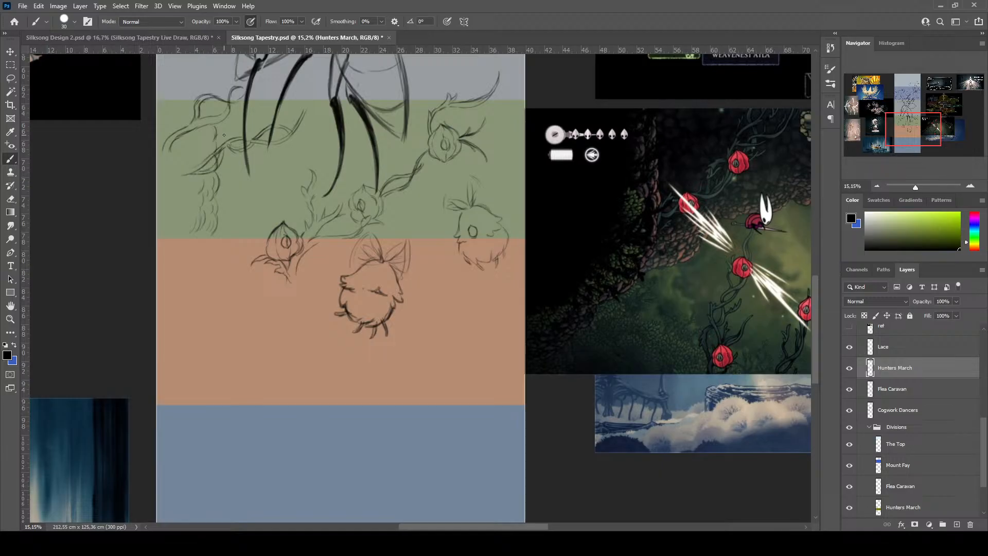
Thicken the curving branches with twisting strands across the green section's upper left, reaching behind the Cogwork Dancer's legs
{"action": "left_click_drag", "start_coordinate": [228, 126], "coordinate": [221, 143]}
{"action": "left_click_drag", "start_coordinate": [234, 130], "coordinate": [230, 131]}
{"action": "mouse_move", "coordinate": [292, 135]}
{"action": "left_mouse_down"}
{"action": "mouse_move", "coordinate": [312, 136]}
{"action": "mouse_move", "coordinate": [324, 102]}
{"action": "mouse_move", "coordinate": [313, 99]}
{"action": "left_mouse_up"}
{"action": "left_click_drag", "start_coordinate": [184, 168], "coordinate": [176, 170]}
{"action": "left_click_drag", "start_coordinate": [235, 151], "coordinate": [232, 152]}
{"action": "left_click_drag", "start_coordinate": [158, 180], "coordinate": [170, 176]}
{"action": "mouse_move", "coordinate": [195, 130]}
{"action": "left_mouse_down"}
{"action": "mouse_move", "coordinate": [189, 149]}
{"action": "mouse_move", "coordinate": [205, 147]}
{"action": "left_mouse_up"}
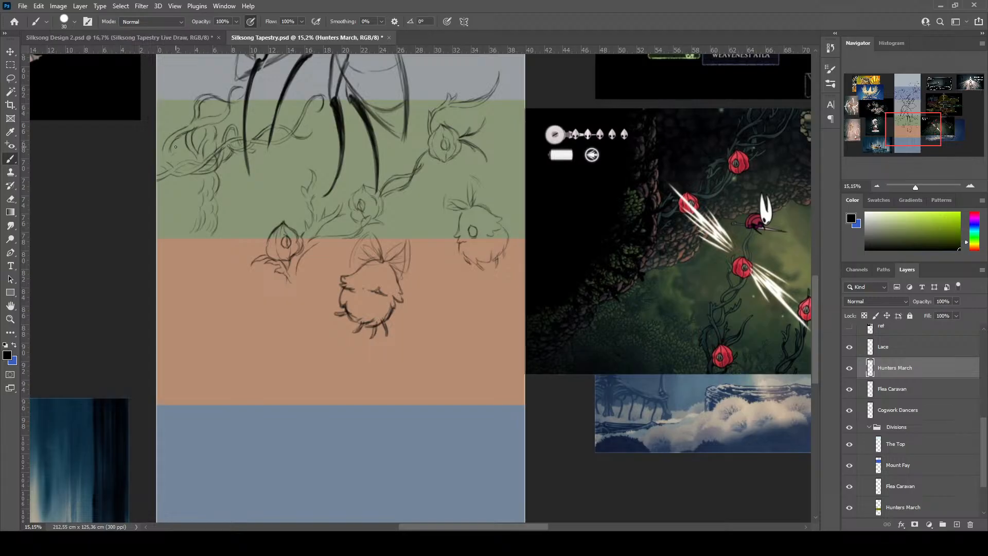
Fill the green section's upper-left corner with looping, tangled vines
{"action": "mouse_move", "coordinate": [173, 149]}
{"action": "left_mouse_down"}
{"action": "mouse_move", "coordinate": [175, 165]}
{"action": "mouse_move", "coordinate": [207, 126]}
{"action": "left_mouse_up"}
{"action": "left_click_drag", "start_coordinate": [193, 115], "coordinate": [195, 93]}
{"action": "left_click_drag", "start_coordinate": [172, 162], "coordinate": [156, 169]}
{"action": "left_click_drag", "start_coordinate": [173, 118], "coordinate": [170, 109]}
{"action": "left_click_drag", "start_coordinate": [157, 107], "coordinate": [165, 103]}
{"action": "left_click_drag", "start_coordinate": [174, 101], "coordinate": [183, 97]}
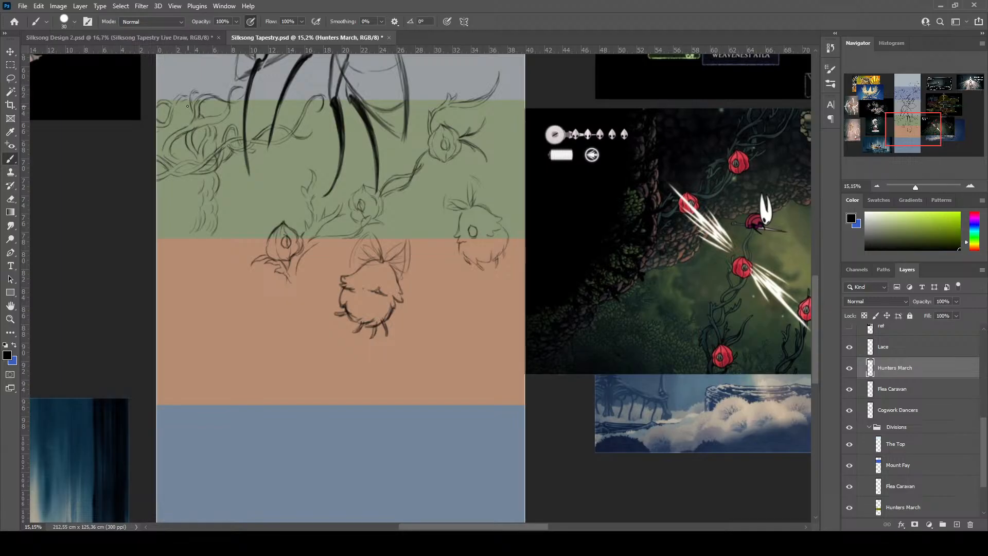
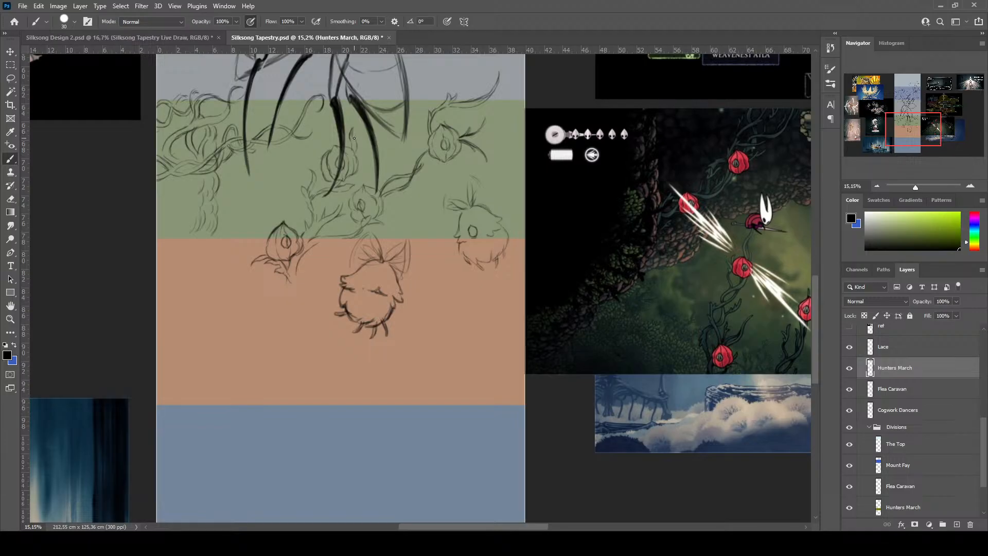
Refine the flower bud between the dancer's legs and add twisting vines from it toward the upper-right bud
{"action": "left_click_drag", "start_coordinate": [355, 135], "coordinate": [358, 131]}
{"action": "left_click_drag", "start_coordinate": [372, 134], "coordinate": [385, 146]}
{"action": "left_click_drag", "start_coordinate": [413, 87], "coordinate": [414, 98]}
{"action": "left_click_drag", "start_coordinate": [412, 111], "coordinate": [420, 86]}
{"action": "left_click_drag", "start_coordinate": [423, 167], "coordinate": [427, 152]}
{"action": "left_click_drag", "start_coordinate": [370, 132], "coordinate": [377, 128]}
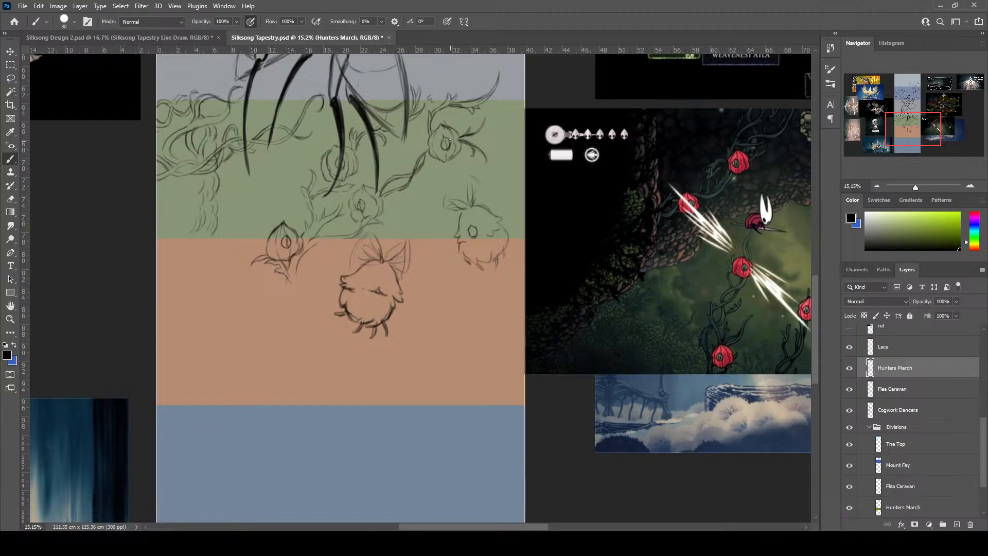
{"action": "left_click_drag", "start_coordinate": [446, 143], "coordinate": [446, 140]}
Add small rounded leaf shapes beneath the left branch and along the green section's upper edge to the right
{"action": "left_click_drag", "start_coordinate": [249, 176], "coordinate": [282, 157]}
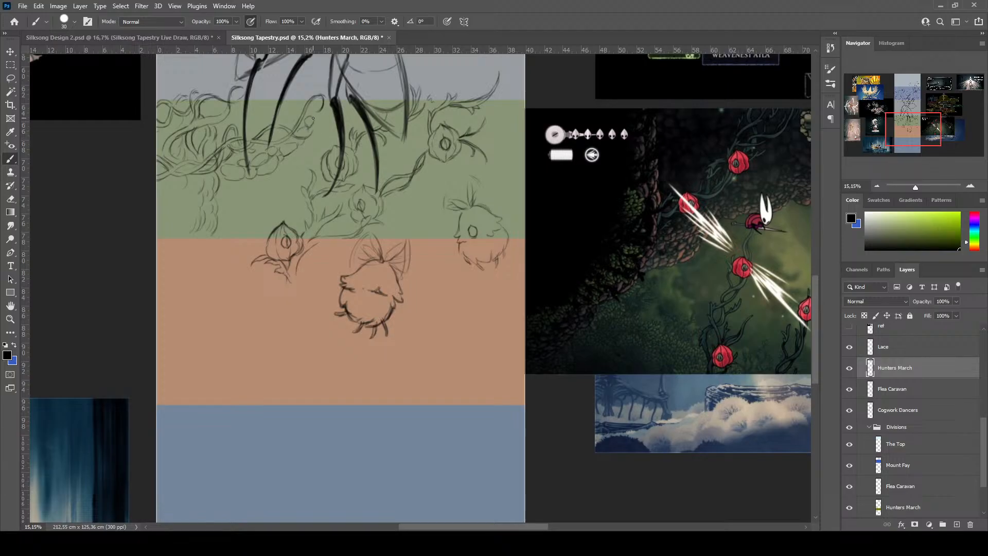
{"action": "left_click_drag", "start_coordinate": [314, 118], "coordinate": [316, 112]}
{"action": "mouse_move", "coordinate": [503, 110]}
{"action": "left_mouse_down"}
{"action": "mouse_move", "coordinate": [497, 119]}
{"action": "mouse_move", "coordinate": [515, 112]}
{"action": "mouse_move", "coordinate": [498, 108]}
{"action": "left_mouse_up"}
{"action": "left_click_drag", "start_coordinate": [500, 102], "coordinate": [490, 102]}
{"action": "left_click_drag", "start_coordinate": [480, 113], "coordinate": [495, 118]}
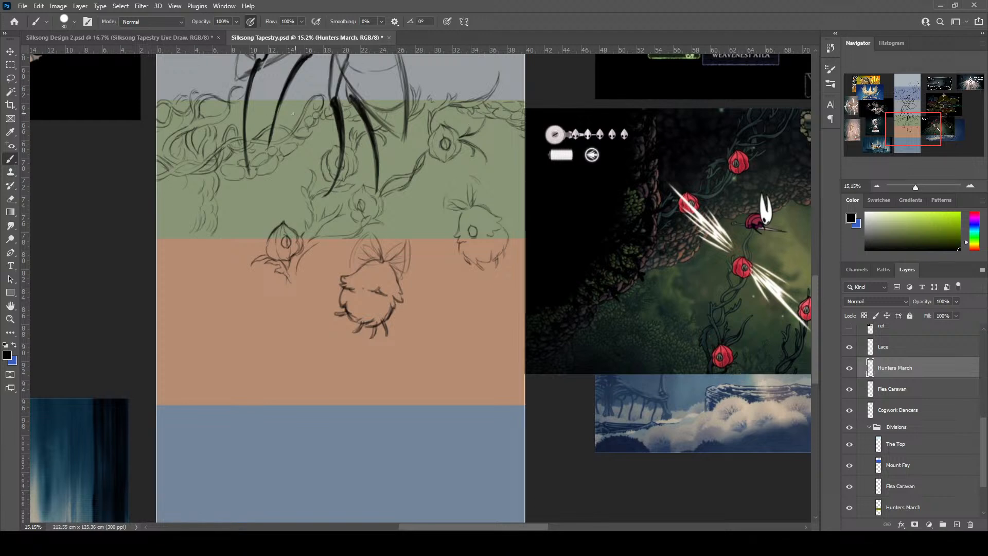
{"action": "left_click_drag", "start_coordinate": [293, 113], "coordinate": [296, 115]}
Fill the left foliage column with small rounded shapes down to the orange section
{"action": "left_click_drag", "start_coordinate": [182, 205], "coordinate": [185, 217]}
{"action": "mouse_move", "coordinate": [188, 176]}
{"action": "left_mouse_down"}
{"action": "mouse_move", "coordinate": [189, 189]}
{"action": "mouse_move", "coordinate": [199, 178]}
{"action": "left_mouse_up"}
{"action": "mouse_move", "coordinate": [171, 195]}
{"action": "left_mouse_down"}
{"action": "mouse_move", "coordinate": [169, 225]}
{"action": "mouse_move", "coordinate": [167, 216]}
{"action": "mouse_move", "coordinate": [160, 237]}
{"action": "mouse_move", "coordinate": [172, 175]}
{"action": "left_mouse_up"}
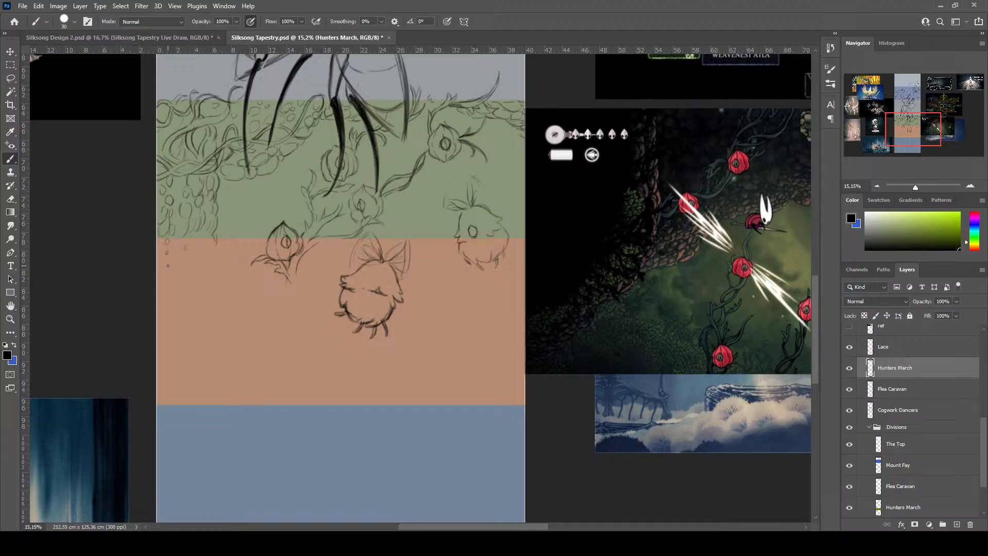
{"action": "left_click_drag", "start_coordinate": [219, 188], "coordinate": [228, 187]}
Sketch a cropped flower bud with a leafy vine at the green section's right edge, plus a tendril beside the lower-left bud
{"action": "left_click_drag", "start_coordinate": [507, 178], "coordinate": [517, 186]}
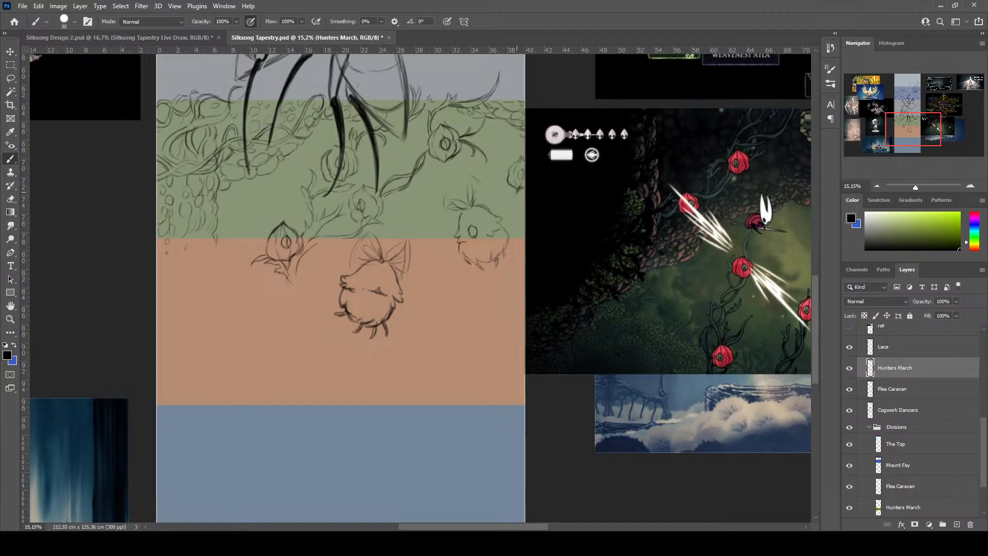
{"action": "left_click_drag", "start_coordinate": [518, 189], "coordinate": [507, 205]}
{"action": "left_click_drag", "start_coordinate": [498, 199], "coordinate": [496, 208]}
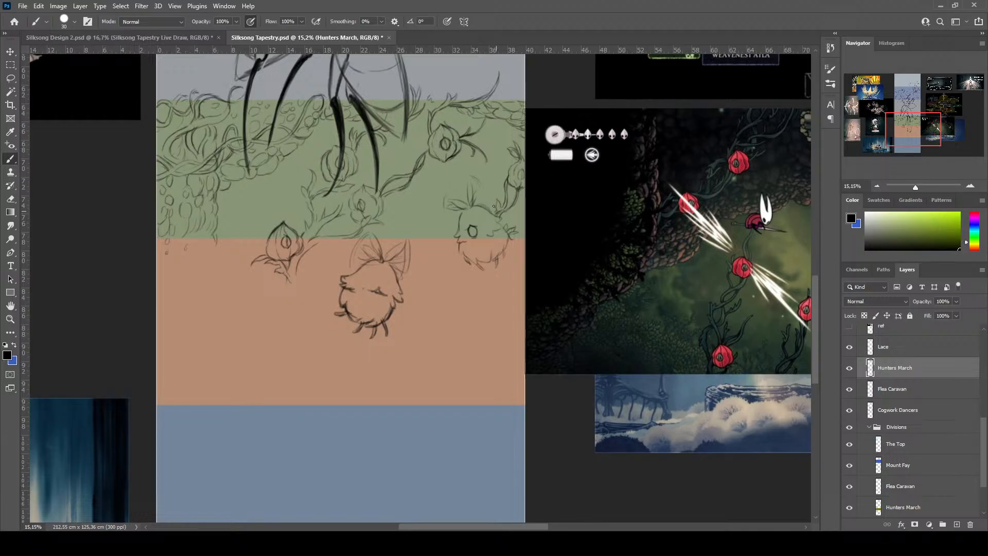
{"action": "left_click_drag", "start_coordinate": [495, 206], "coordinate": [499, 212]}
{"action": "left_click_drag", "start_coordinate": [490, 189], "coordinate": [486, 197]}
{"action": "left_click_drag", "start_coordinate": [493, 188], "coordinate": [493, 193]}
{"action": "left_click_drag", "start_coordinate": [258, 218], "coordinate": [240, 231]}
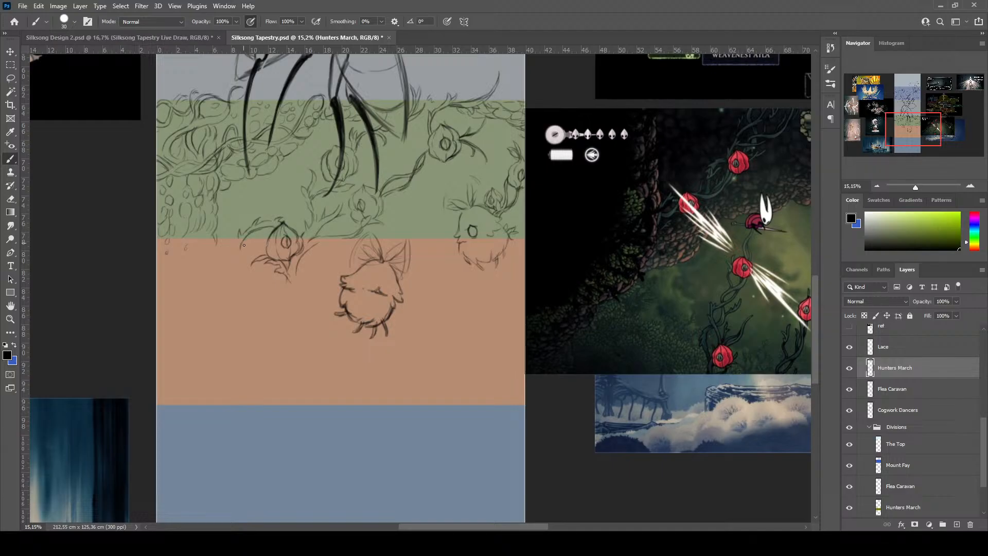
{"action": "left_click_drag", "start_coordinate": [237, 239], "coordinate": [239, 247]}
Examine the whole tapestry composition alongside the surrounding reference images
{"action": "scroll", "coordinate": [295, 225], "scroll_direction": "down", "scroll_amount": 4}
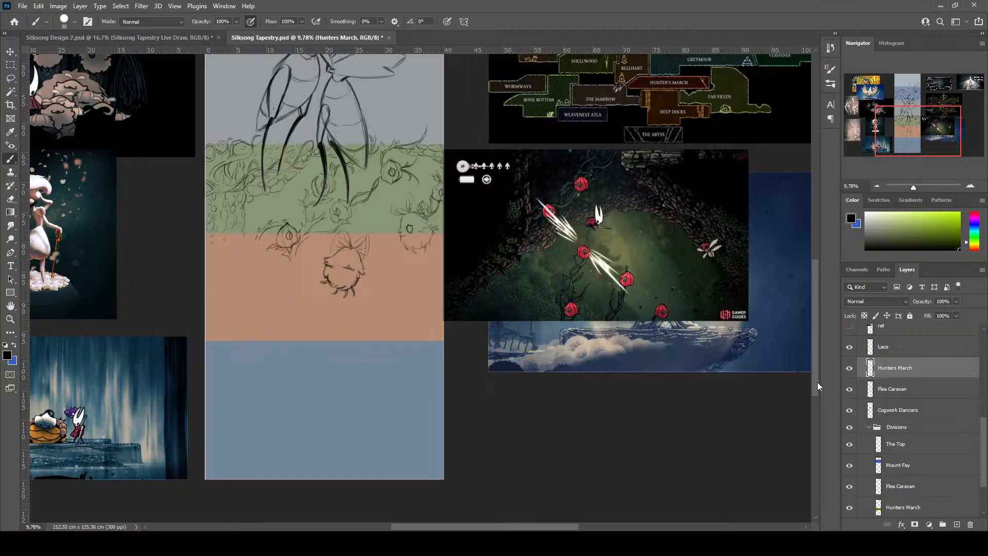
{"action": "left_click_drag", "start_coordinate": [817, 382], "coordinate": [820, 348]}
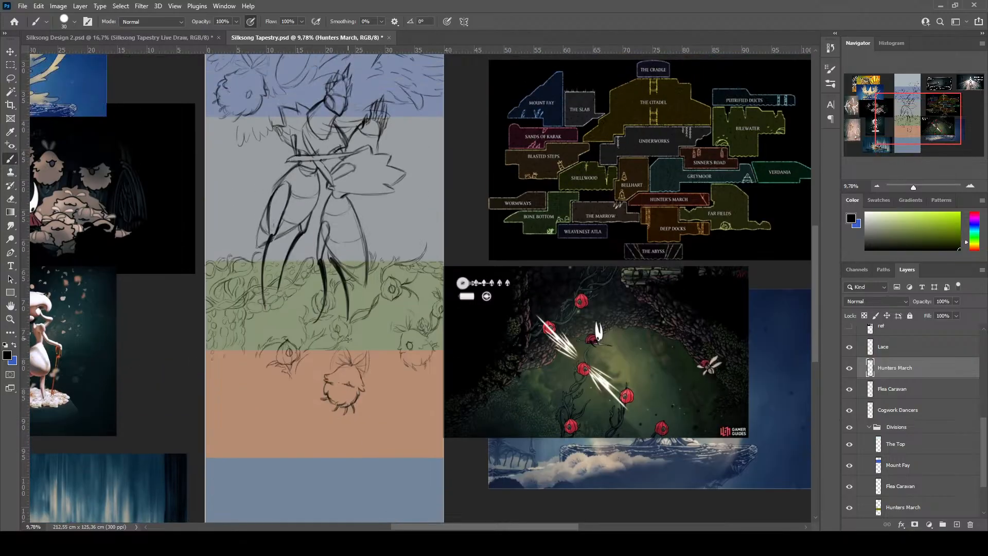
{"action": "scroll", "coordinate": [348, 338], "scroll_direction": "up", "scroll_amount": 1}
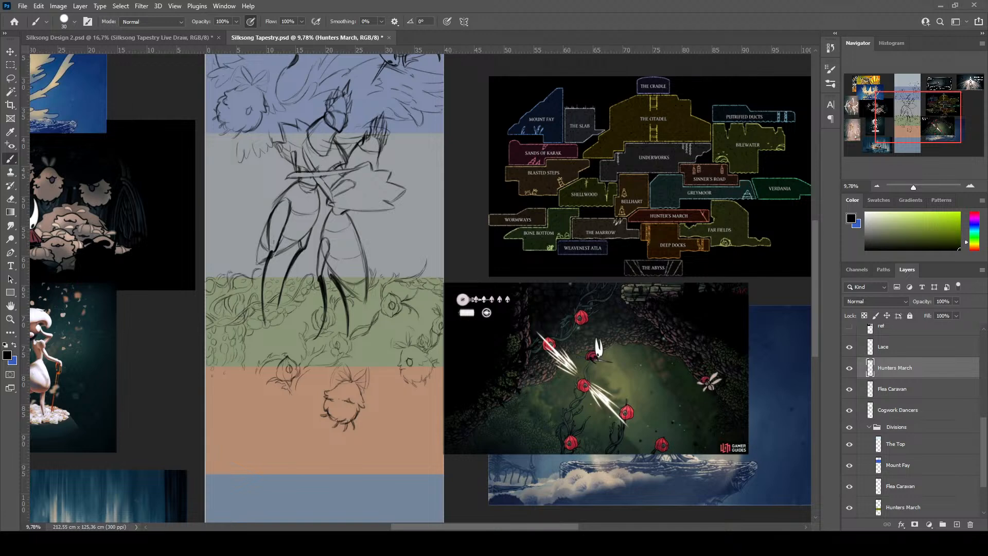
{"action": "scroll", "coordinate": [402, 416], "scroll_direction": "up", "scroll_amount": 1}
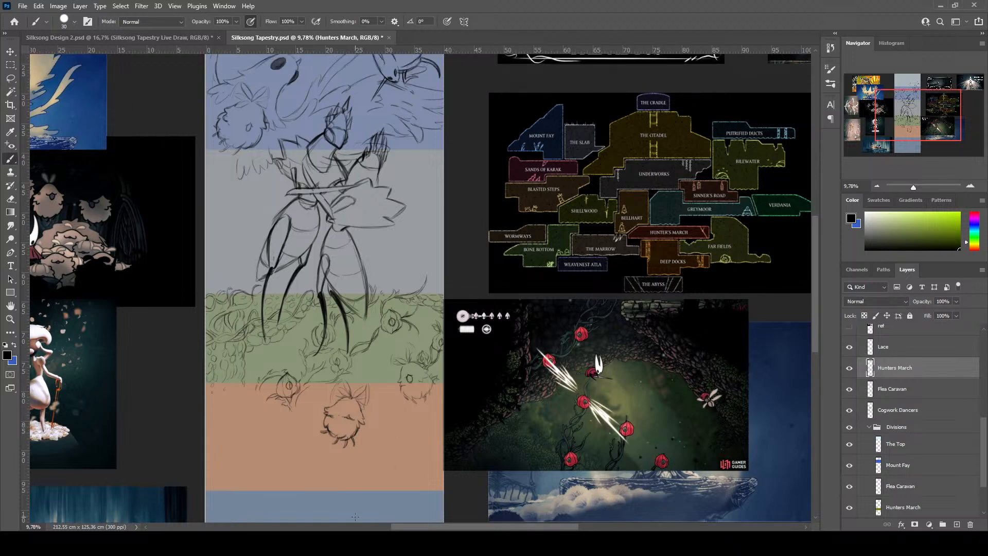
{"action": "scroll", "coordinate": [355, 516], "scroll_direction": "up", "scroll_amount": 2}
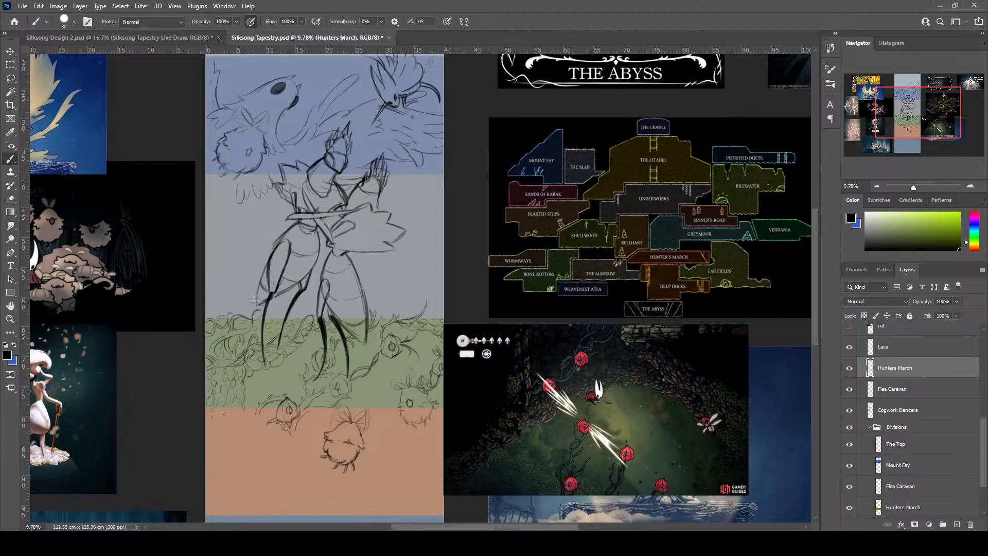
{"action": "scroll", "coordinate": [264, 283], "scroll_direction": "down", "scroll_amount": 1}
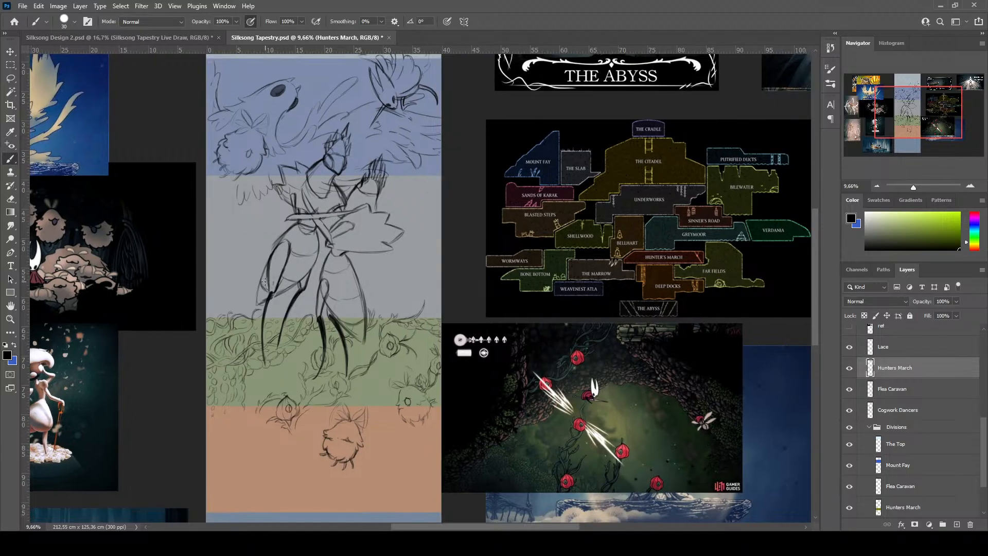
{"action": "scroll", "coordinate": [265, 282], "scroll_direction": "down", "scroll_amount": 4}
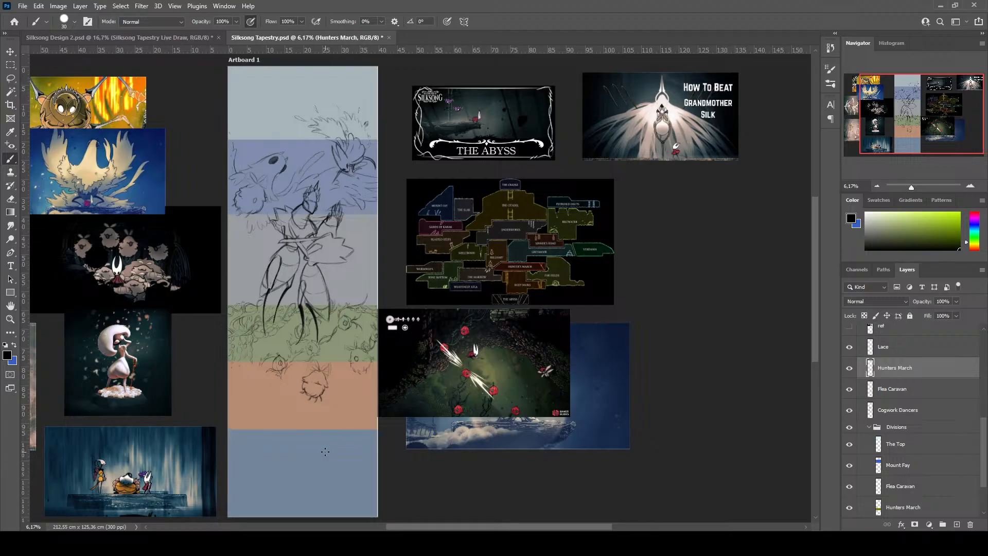
{"action": "scroll", "coordinate": [804, 304], "scroll_direction": "down", "scroll_amount": 5}
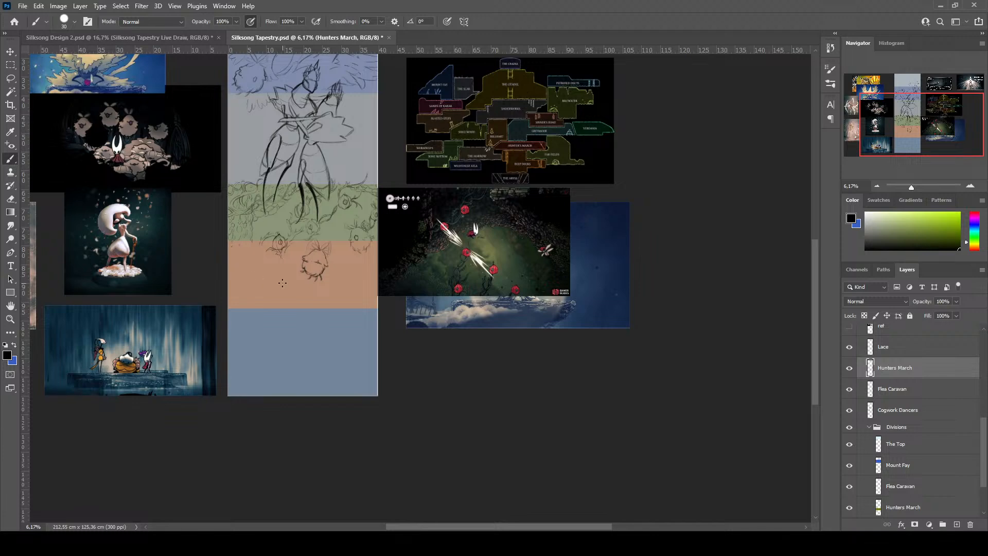
{"action": "scroll", "coordinate": [817, 298], "scroll_direction": "up", "scroll_amount": 6}
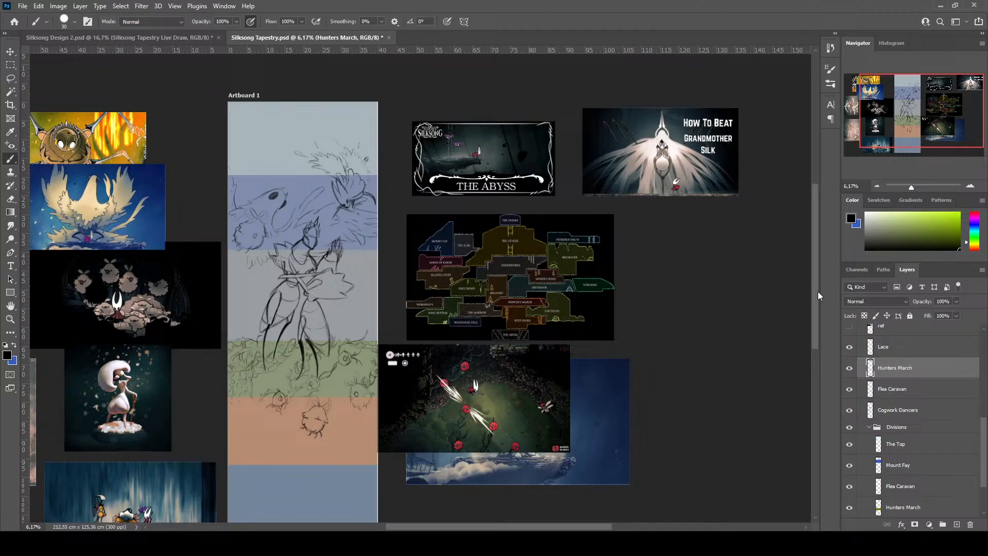
{"action": "scroll", "coordinate": [818, 292], "scroll_direction": "down", "scroll_amount": 3}
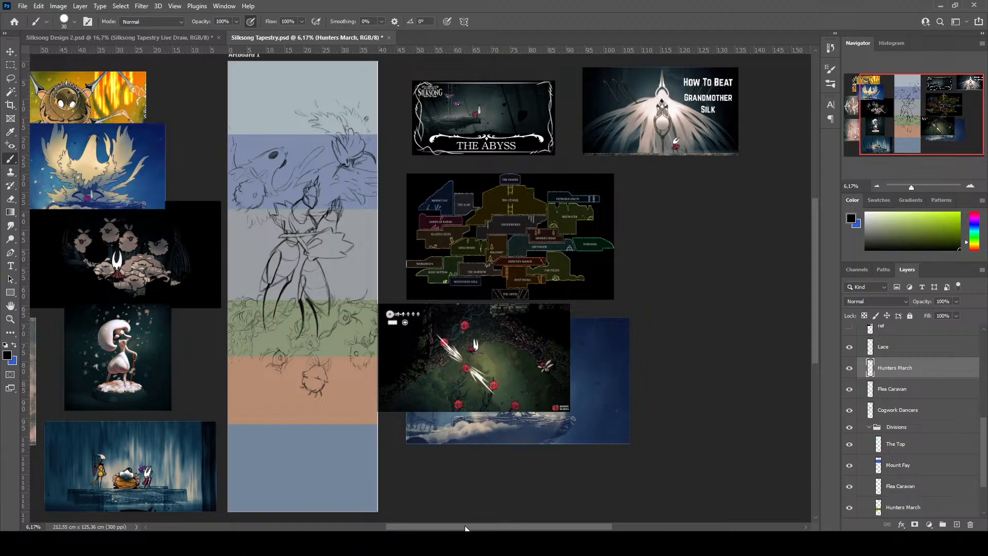
{"action": "left_click_drag", "start_coordinate": [465, 527], "coordinate": [431, 519]}
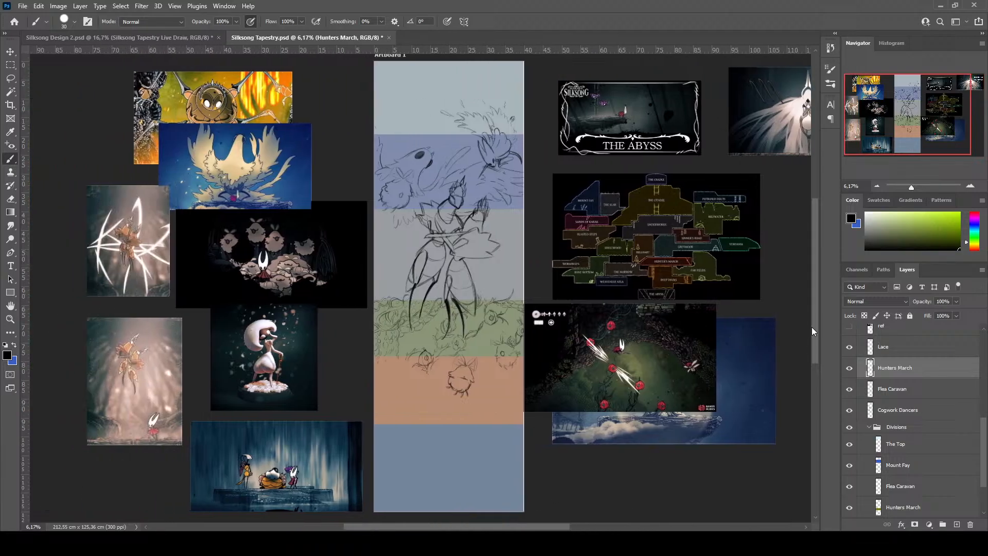
{"action": "scroll", "coordinate": [813, 314], "scroll_direction": "up", "scroll_amount": 4}
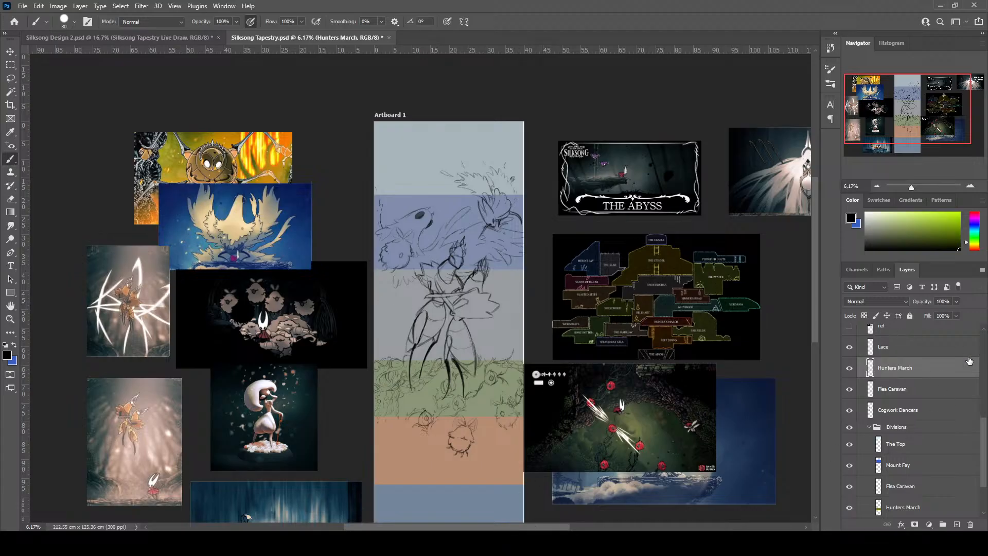
Check the contents of Layer 12 by toggling its visibility, and delete the layer
{"action": "scroll", "coordinate": [982, 421], "scroll_direction": "up", "scroll_amount": 3}
{"action": "left_click", "coordinate": [908, 409]}
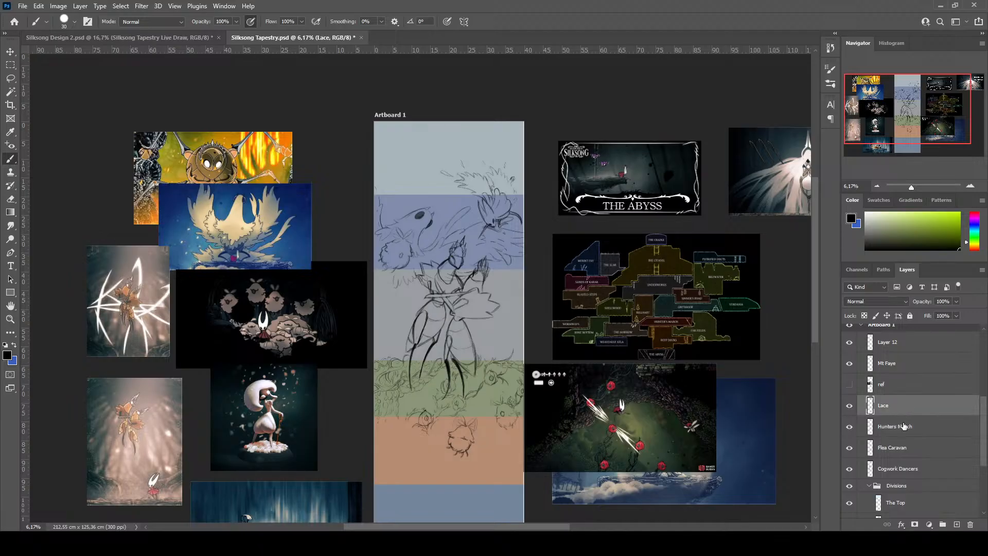
{"action": "left_click", "coordinate": [894, 344]}
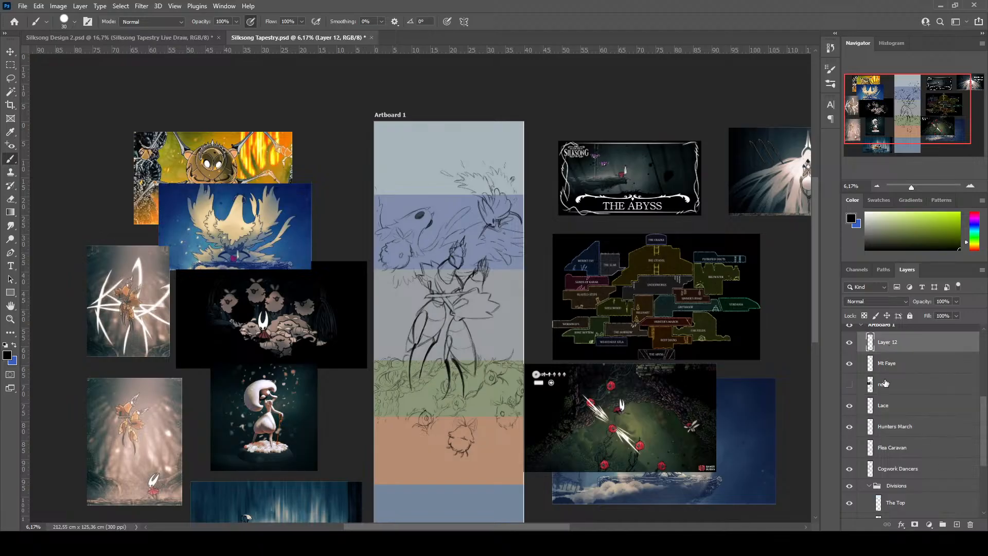
{"action": "left_click", "coordinate": [849, 342]}
{"action": "left_click", "coordinate": [849, 350]}
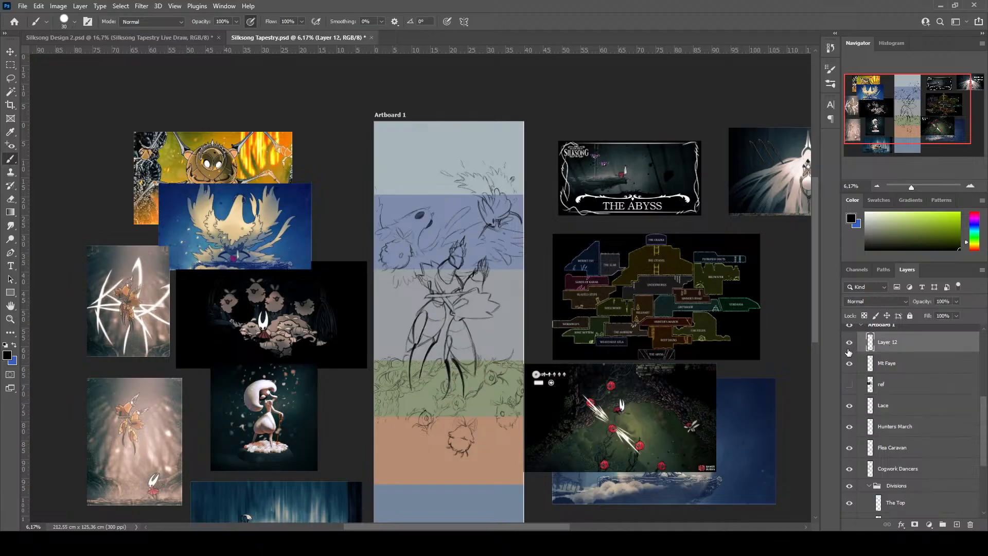
{"action": "double_click", "coordinate": [889, 342]}
{"action": "left_click", "coordinate": [920, 344]}
{"action": "key", "text": "Delete"}
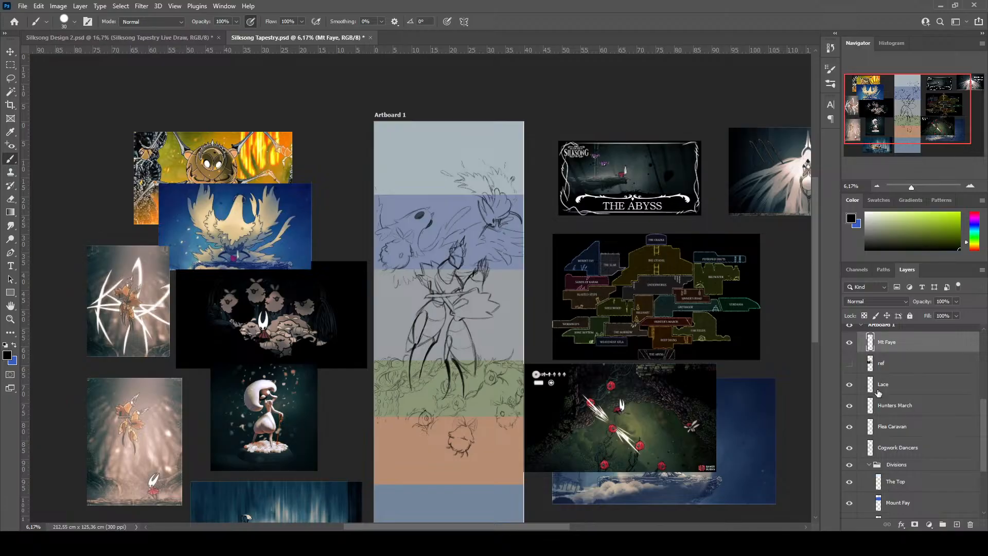
Hide the Lace layer and create a new layer named Grandmother Silk above Mt Faye
{"action": "left_click", "coordinate": [857, 393]}
{"action": "left_click", "coordinate": [849, 384]}
{"action": "left_click", "coordinate": [902, 343]}
{"action": "left_click", "coordinate": [956, 524]}
{"action": "double_click", "coordinate": [888, 342]}
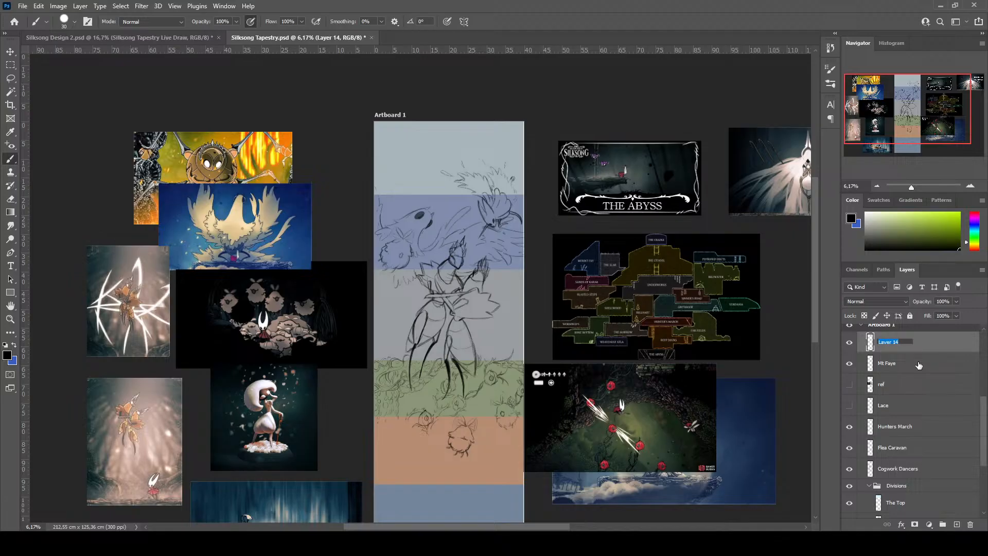
{"action": "type", "text": "Grandmother Silk"}
{"action": "key", "text": "Return"}
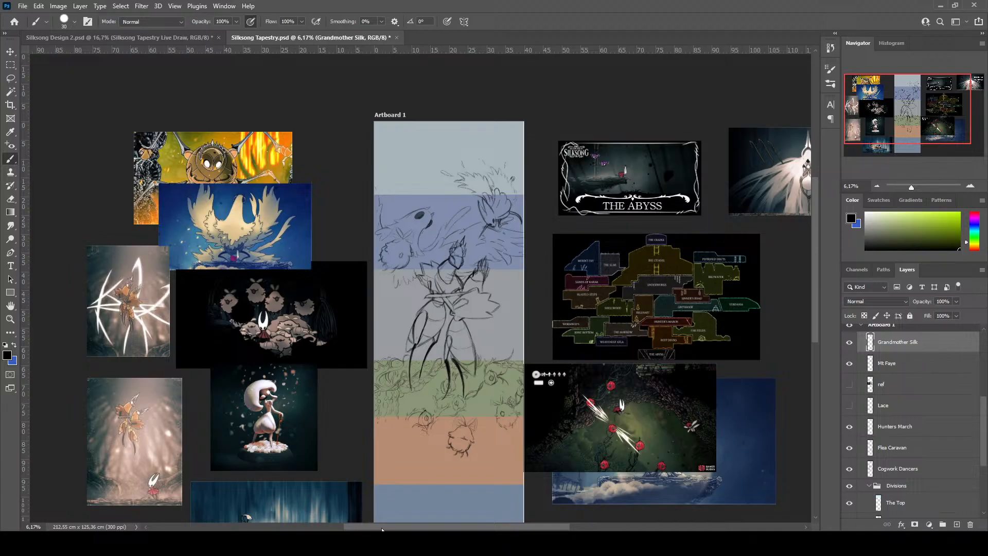
{"action": "left_click_drag", "start_coordinate": [382, 529], "coordinate": [407, 530]}
{"action": "scroll", "coordinate": [485, 380], "scroll_direction": "down", "scroll_amount": 1}
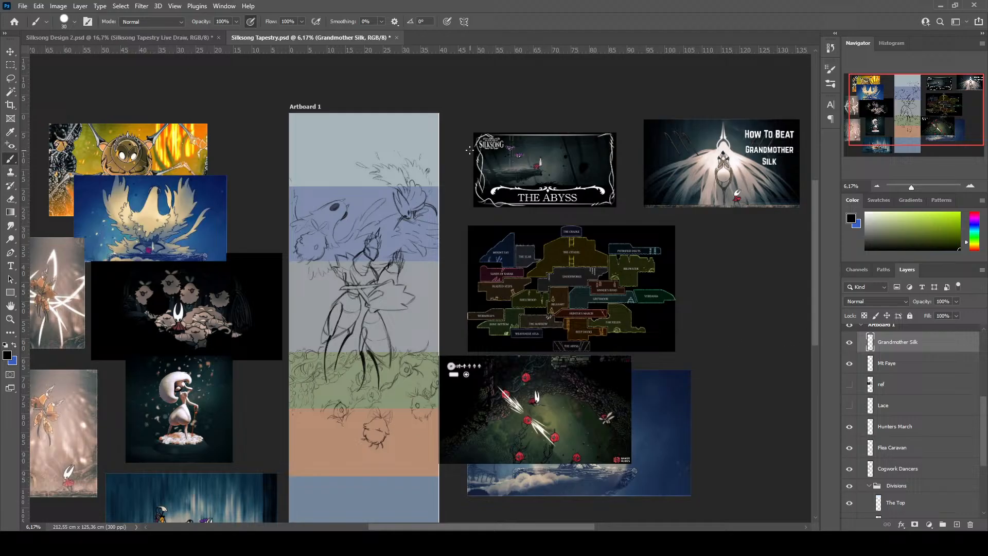
Sketch Grandmother Silk's peaked head outline, dark diamond-shaped face and first drooping cape strokes in the tapestry's top section
{"action": "scroll", "coordinate": [391, 164], "scroll_direction": "up", "scroll_amount": 2}
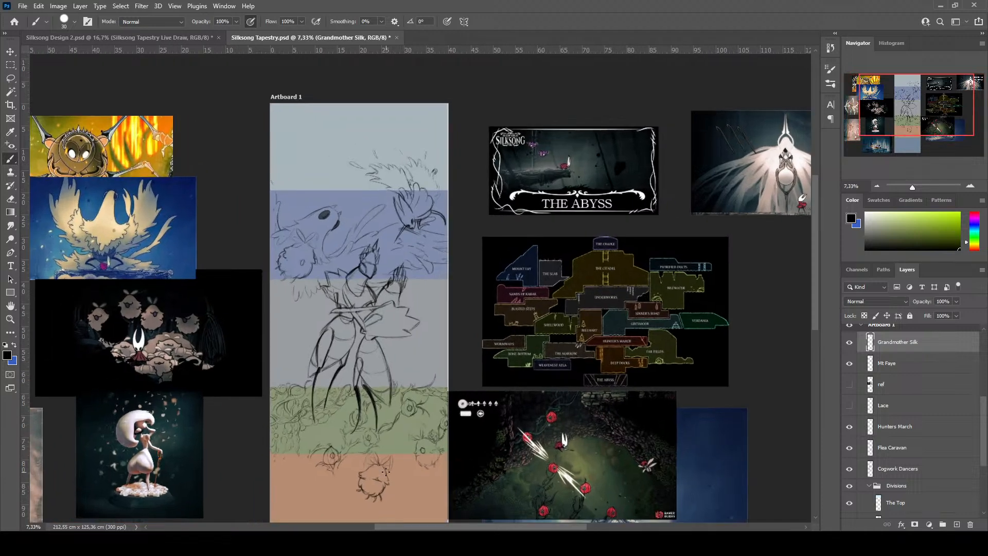
{"action": "scroll", "coordinate": [430, 519], "scroll_direction": "right", "scroll_amount": 3}
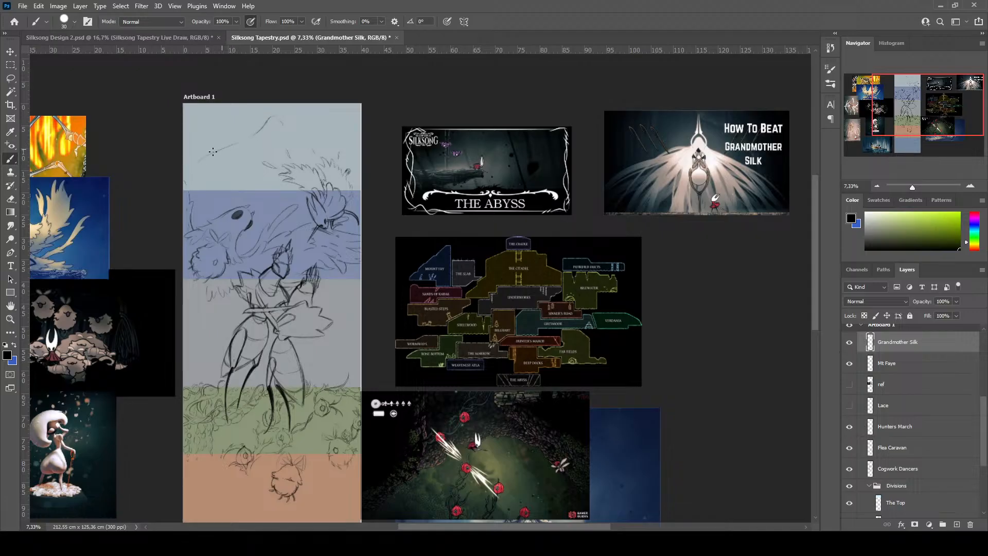
{"action": "mouse_move", "coordinate": [252, 134]}
{"action": "left_mouse_down"}
{"action": "mouse_move", "coordinate": [191, 168]}
{"action": "mouse_move", "coordinate": [221, 154]}
{"action": "mouse_move", "coordinate": [231, 161]}
{"action": "left_mouse_up"}
{"action": "scroll", "coordinate": [274, 133], "scroll_direction": "up", "scroll_amount": 3}
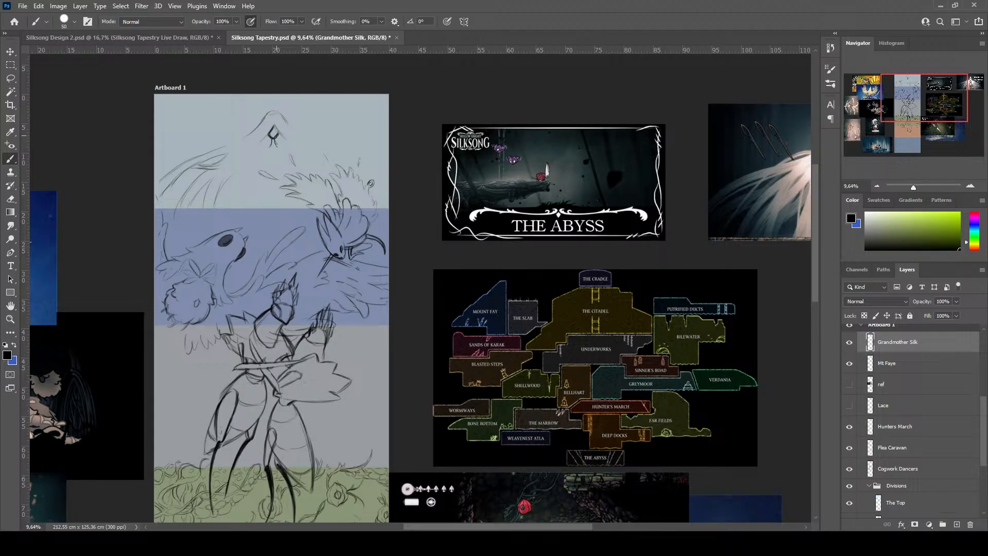
{"action": "left_click_drag", "start_coordinate": [273, 129], "coordinate": [264, 142]}
{"action": "scroll", "coordinate": [265, 141], "scroll_direction": "down", "scroll_amount": 2}
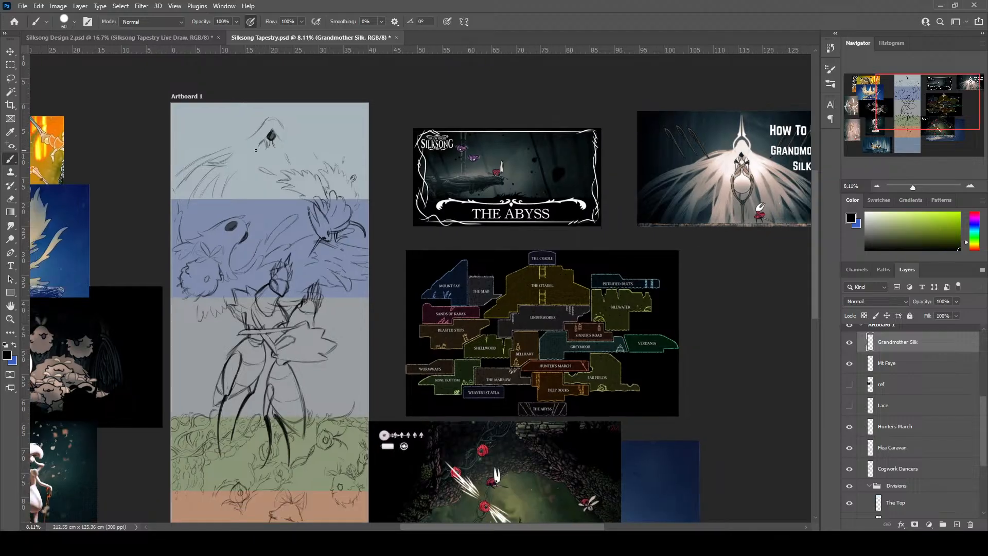
Sketch Grandmother Silk's crossed arms beneath the diamond face, undoing and redrawing the first attempt
{"action": "left_click_drag", "start_coordinate": [255, 161], "coordinate": [259, 147]}
{"action": "key", "text": "ctrl+z"}
{"action": "key", "text": "ctrl+z"}
{"action": "key", "text": "ctrl+z"}
{"action": "key", "text": "ctrl+z"}
{"action": "key", "text": "ctrl+z"}
{"action": "key", "text": "ctrl+z"}
{"action": "left_click_drag", "start_coordinate": [257, 158], "coordinate": [265, 146]}
{"action": "left_click_drag", "start_coordinate": [264, 164], "coordinate": [278, 149]}
{"action": "left_click_drag", "start_coordinate": [271, 156], "coordinate": [278, 159]}
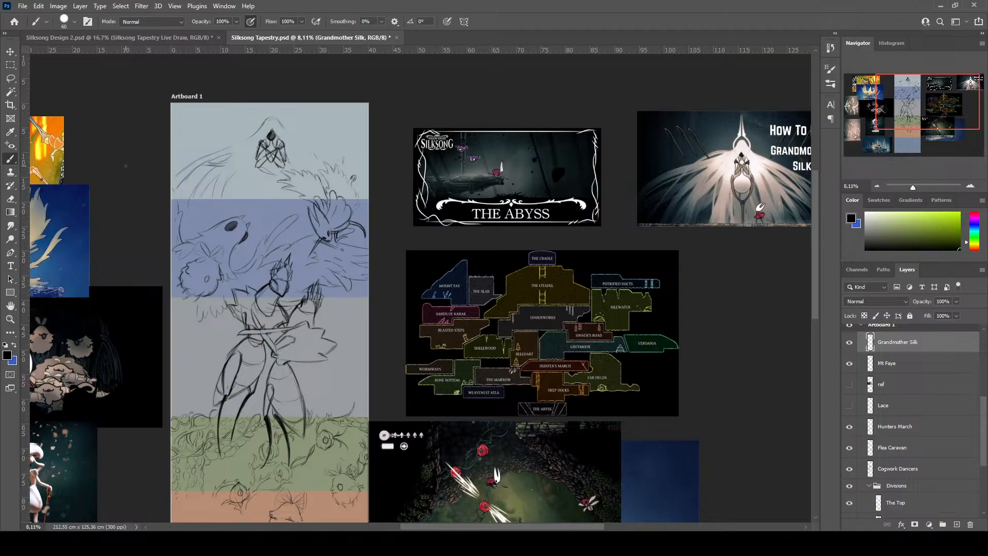
Sketch the rounded abdomen below the crossed arms, with a tapering line running down into the blue section
{"action": "scroll", "coordinate": [266, 161], "scroll_direction": "up", "scroll_amount": 1}
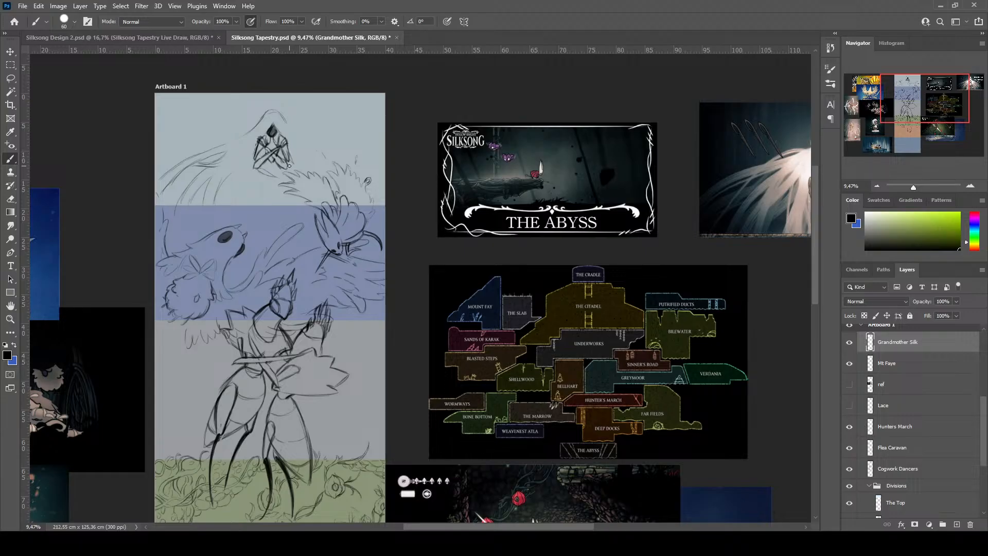
{"action": "scroll", "coordinate": [289, 166], "scroll_direction": "down", "scroll_amount": 1}
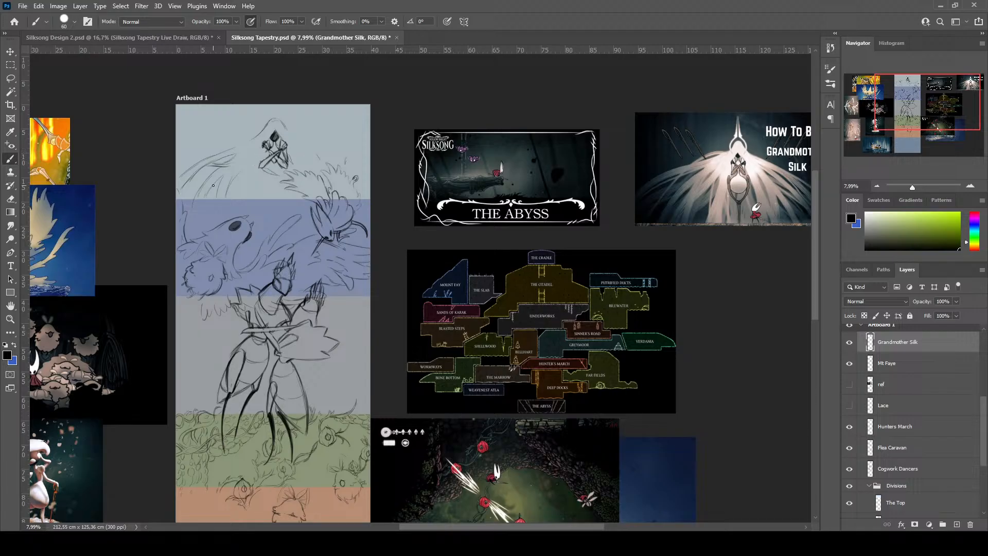
{"action": "left_click_drag", "start_coordinate": [262, 149], "coordinate": [261, 158]}
{"action": "mouse_move", "coordinate": [273, 160]}
{"action": "left_mouse_down"}
{"action": "mouse_move", "coordinate": [259, 193]}
{"action": "mouse_move", "coordinate": [265, 174]}
{"action": "mouse_move", "coordinate": [274, 199]}
{"action": "left_mouse_up"}
{"action": "mouse_move", "coordinate": [261, 195]}
{"action": "left_mouse_down"}
{"action": "mouse_move", "coordinate": [273, 199]}
{"action": "mouse_move", "coordinate": [286, 185]}
{"action": "left_mouse_up"}
{"action": "left_click_drag", "start_coordinate": [287, 189], "coordinate": [274, 221]}
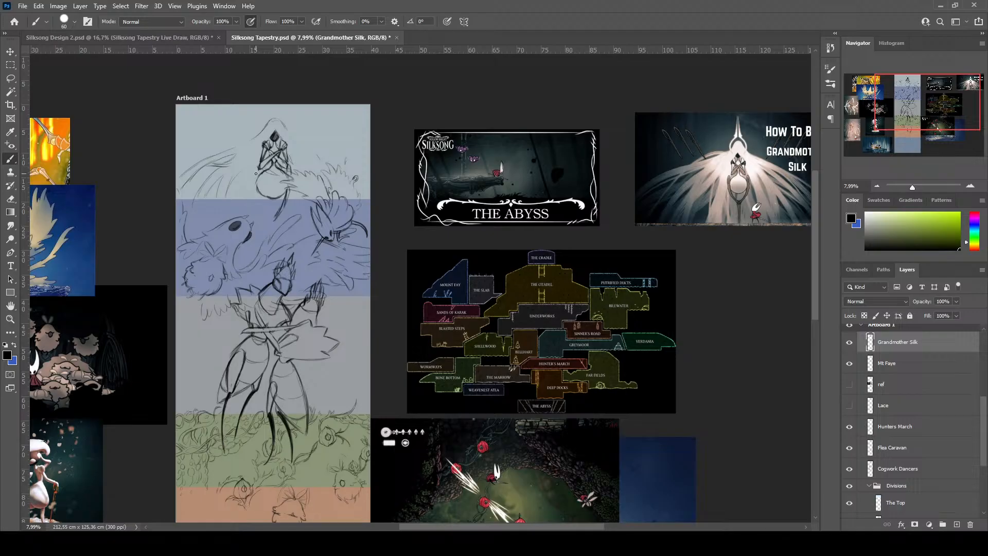
Outline the long curved frame around Grandmother Silk's torso and abdomen, reworking its sides so they meet at a lower point
{"action": "left_click_drag", "start_coordinate": [254, 168], "coordinate": [253, 212]}
{"action": "mouse_move", "coordinate": [257, 178]}
{"action": "left_mouse_down"}
{"action": "mouse_move", "coordinate": [254, 201]}
{"action": "mouse_move", "coordinate": [266, 217]}
{"action": "left_mouse_up"}
{"action": "left_click_drag", "start_coordinate": [281, 211], "coordinate": [273, 222]}
{"action": "key", "text": "ctrl+z"}
{"action": "key", "text": "ctrl+z"}
{"action": "key", "text": "ctrl+z"}
{"action": "key", "text": "ctrl+z"}
{"action": "key", "text": "ctrl+z"}
{"action": "key", "text": "ctrl+z"}
{"action": "mouse_move", "coordinate": [274, 218]}
{"action": "left_mouse_down"}
{"action": "mouse_move", "coordinate": [283, 200]}
{"action": "mouse_move", "coordinate": [269, 240]}
{"action": "mouse_move", "coordinate": [272, 225]}
{"action": "left_mouse_up"}
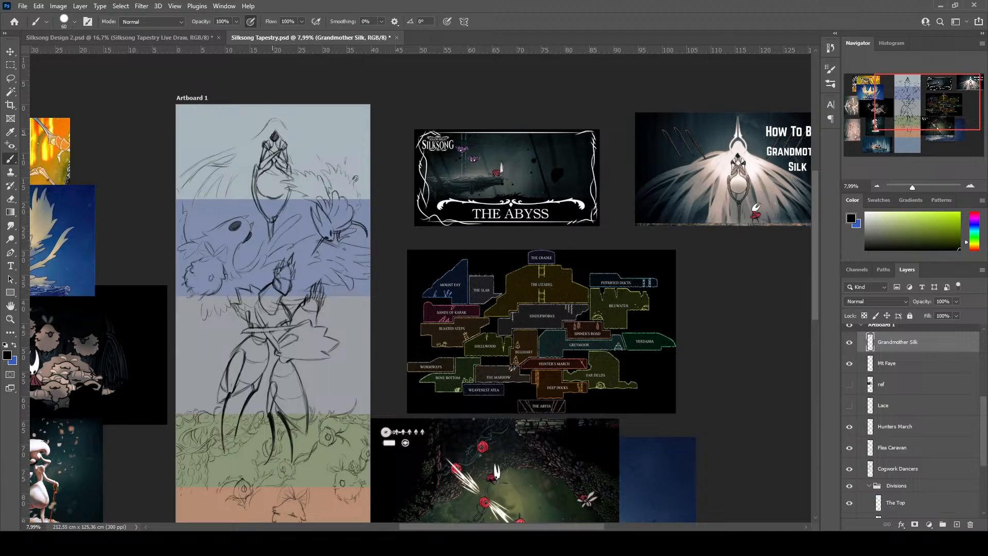
Replace the rough peak above the face with a rounded ring-shaped headpiece topped by a small spike at the artboard's upper edge
{"action": "left_click_drag", "start_coordinate": [273, 134], "coordinate": [269, 137]}
{"action": "key", "text": "ctrl+z"}
{"action": "key", "text": "ctrl+z"}
{"action": "mouse_move", "coordinate": [283, 125]}
{"action": "left_mouse_down"}
{"action": "mouse_move", "coordinate": [263, 131]}
{"action": "mouse_move", "coordinate": [271, 137]}
{"action": "mouse_move", "coordinate": [264, 128]}
{"action": "left_mouse_up"}
{"action": "scroll", "coordinate": [265, 117], "scroll_direction": "up", "scroll_amount": 1}
{"action": "key", "text": "ctrl+z"}
{"action": "key", "text": "ctrl+z"}
{"action": "key", "text": "ctrl+z"}
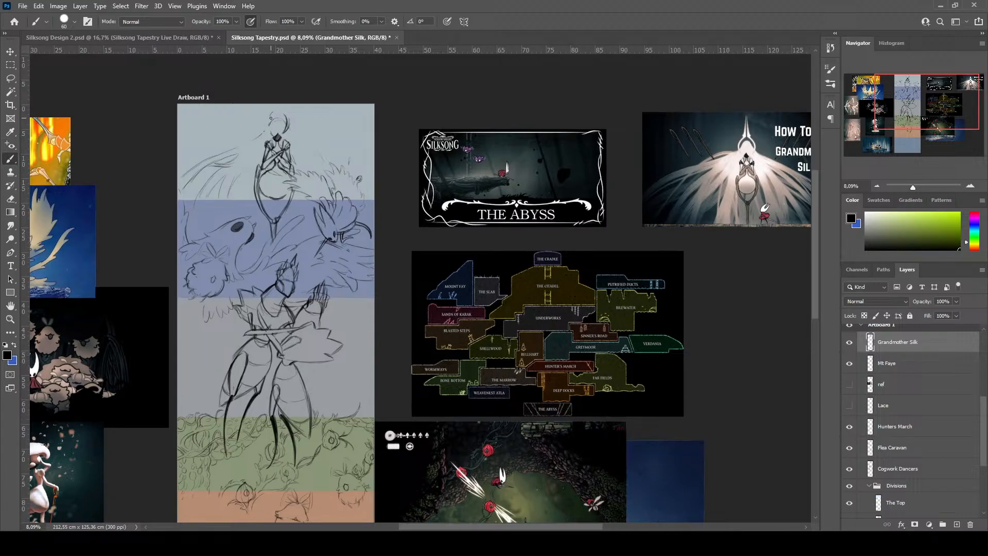
{"action": "mouse_move", "coordinate": [268, 121]}
{"action": "left_mouse_down"}
{"action": "mouse_move", "coordinate": [268, 135]}
{"action": "mouse_move", "coordinate": [266, 124]}
{"action": "left_mouse_up"}
{"action": "left_click_drag", "start_coordinate": [280, 110], "coordinate": [280, 111]}
{"action": "left_click_drag", "start_coordinate": [280, 112], "coordinate": [279, 105]}
Sketch the right half of Grandmother Silk's cape with a sloping upper edge and fanned folds, and extend the left folds
{"action": "left_click_drag", "start_coordinate": [291, 124], "coordinate": [307, 148]}
{"action": "mouse_move", "coordinate": [238, 187]}
{"action": "left_mouse_down"}
{"action": "mouse_move", "coordinate": [226, 205]}
{"action": "mouse_move", "coordinate": [229, 190]}
{"action": "mouse_move", "coordinate": [246, 195]}
{"action": "left_mouse_up"}
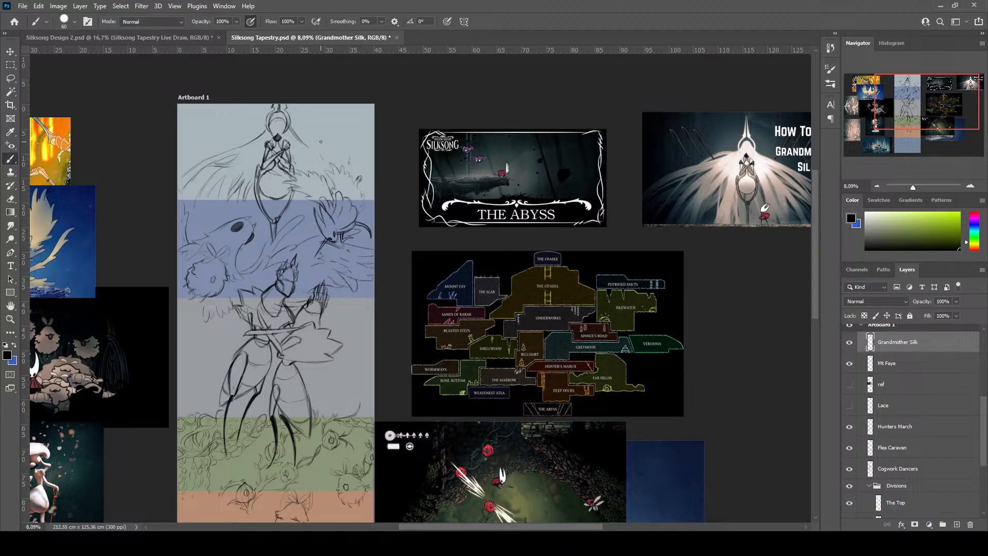
{"action": "mouse_move", "coordinate": [309, 139]}
{"action": "left_mouse_down"}
{"action": "mouse_move", "coordinate": [304, 157]}
{"action": "mouse_move", "coordinate": [368, 167]}
{"action": "left_mouse_up"}
{"action": "left_click_drag", "start_coordinate": [359, 176], "coordinate": [368, 193]}
{"action": "mouse_move", "coordinate": [321, 158]}
{"action": "left_mouse_down"}
{"action": "mouse_move", "coordinate": [341, 165]}
{"action": "mouse_move", "coordinate": [329, 173]}
{"action": "left_mouse_up"}
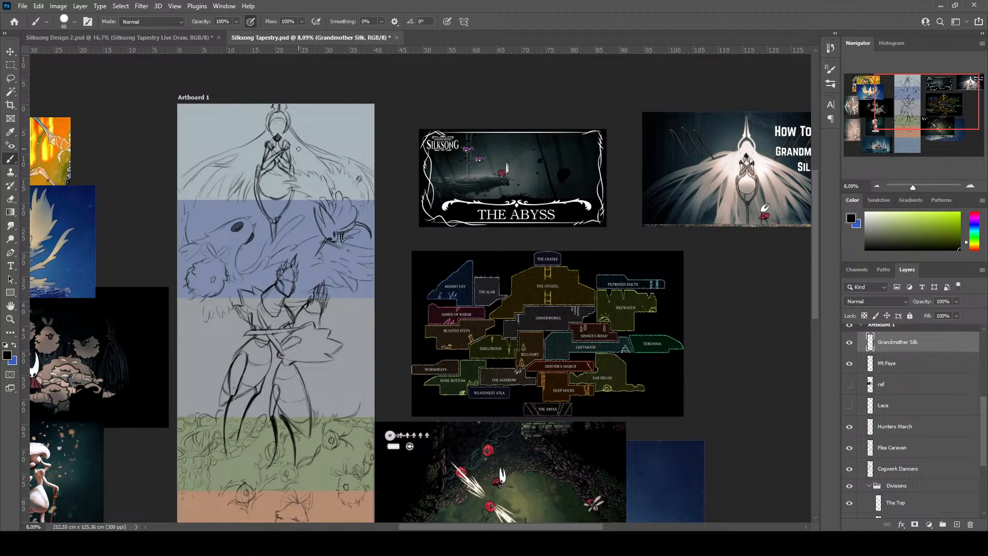
Undo the latest cape strokes and redraw the right side's upper edge and the inner folds beside the abdomen
{"action": "key", "text": "ctrl+z"}
{"action": "key", "text": "ctrl+z"}
{"action": "key", "text": "ctrl+z"}
{"action": "key", "text": "ctrl+z"}
{"action": "key", "text": "ctrl+z"}
{"action": "key", "text": "ctrl+z"}
{"action": "key", "text": "ctrl+z"}
{"action": "left_click_drag", "start_coordinate": [296, 133], "coordinate": [347, 158]}
{"action": "mouse_move", "coordinate": [303, 192]}
{"action": "left_mouse_down"}
{"action": "mouse_move", "coordinate": [300, 205]}
{"action": "mouse_move", "coordinate": [292, 198]}
{"action": "left_mouse_up"}
Scale the Grandmother Silk sketch down proportionally about its centre to about 73%
{"action": "scroll", "coordinate": [244, 257], "scroll_direction": "down", "scroll_amount": 3}
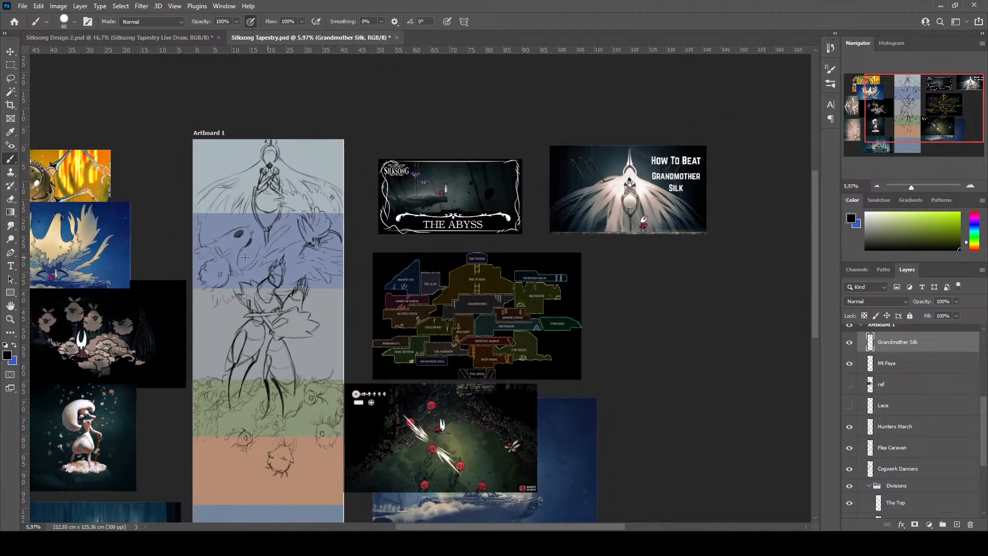
{"action": "scroll", "coordinate": [245, 258], "scroll_direction": "down", "scroll_amount": 2}
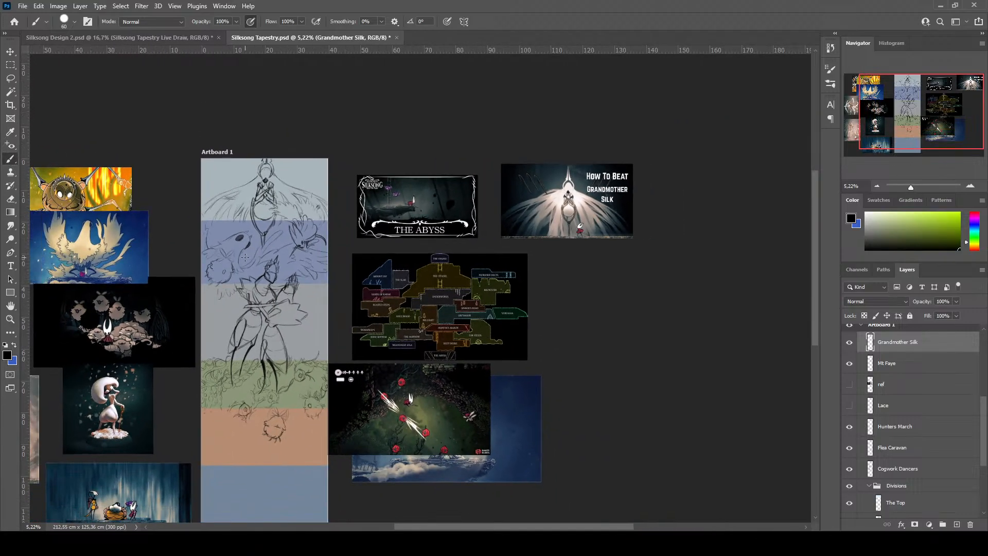
{"action": "scroll", "coordinate": [245, 257], "scroll_direction": "up", "scroll_amount": 1}
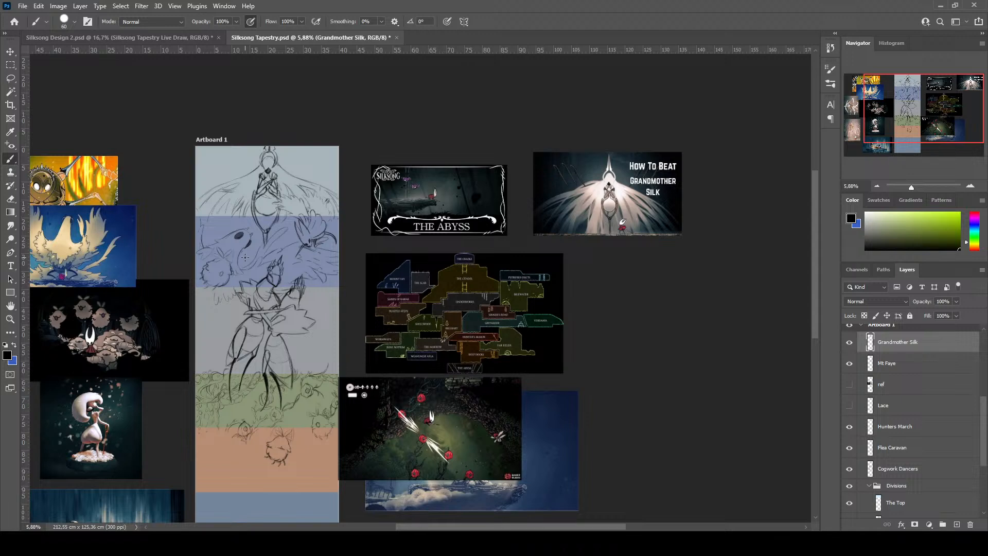
{"action": "key", "text": "ctrl+t"}
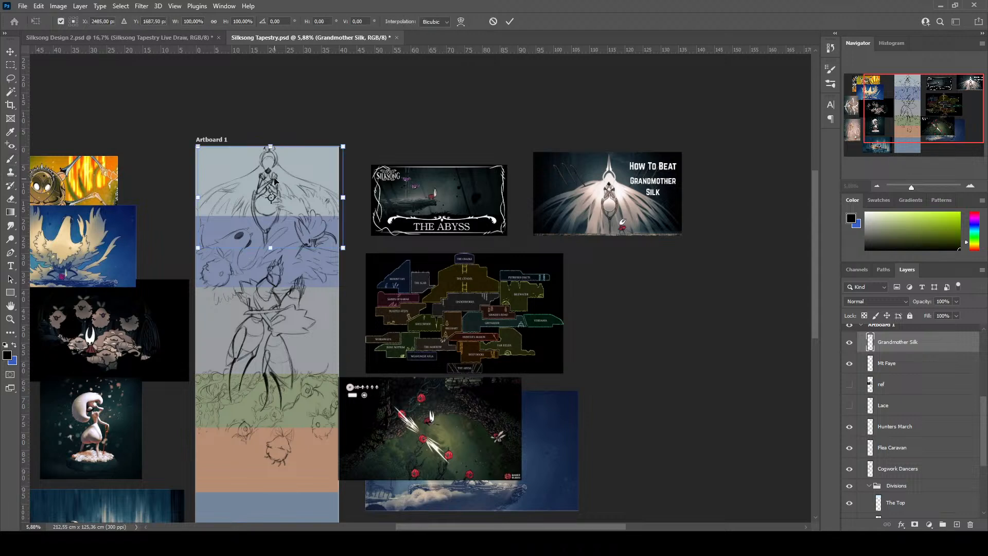
{"action": "left_click_drag", "start_coordinate": [343, 146], "coordinate": [323, 159]}
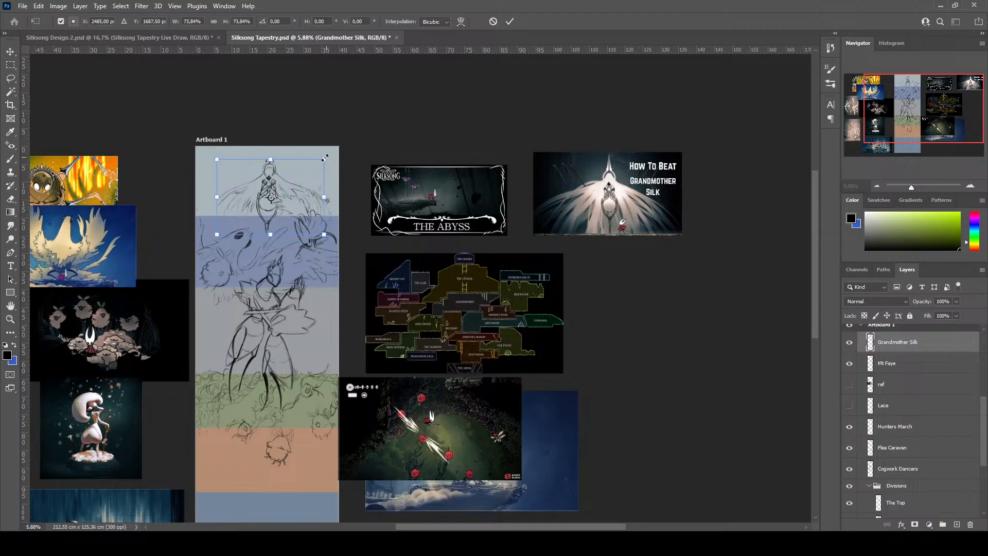
{"action": "key", "text": "Return"}
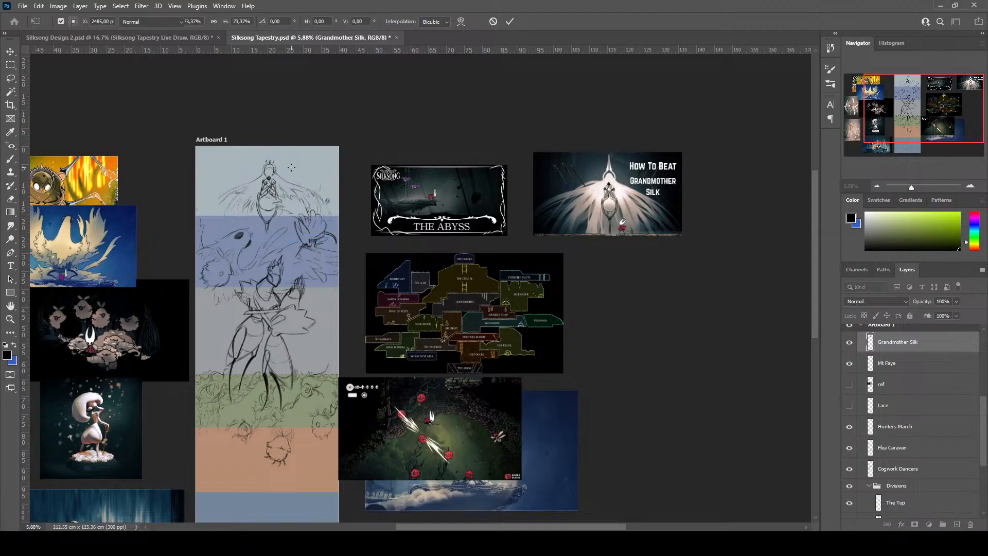
Sketch a tall pointed spike rising from Grandmother Silk's head at the centre of the artboard's top band
{"action": "key", "text": "b"}
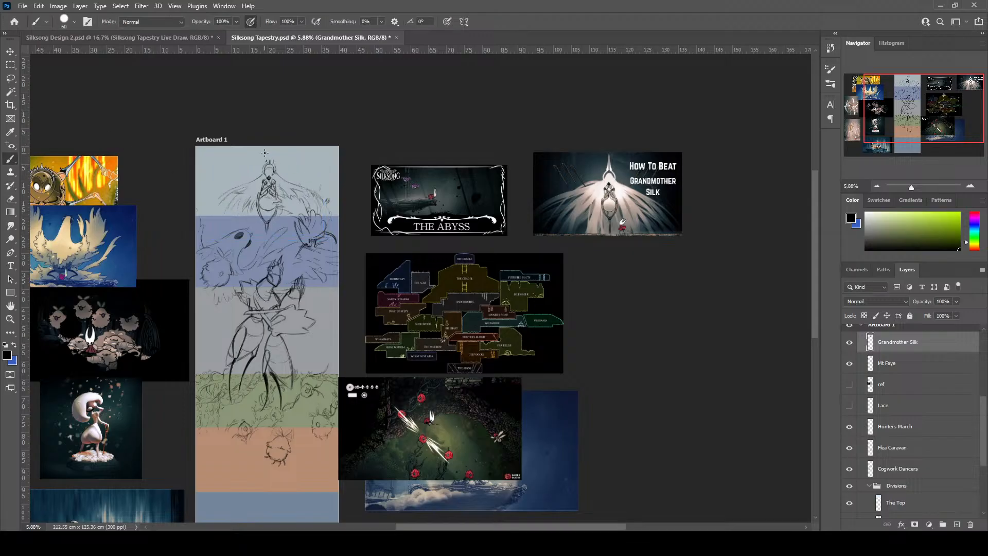
{"action": "scroll", "coordinate": [272, 161], "scroll_direction": "up", "scroll_amount": 1}
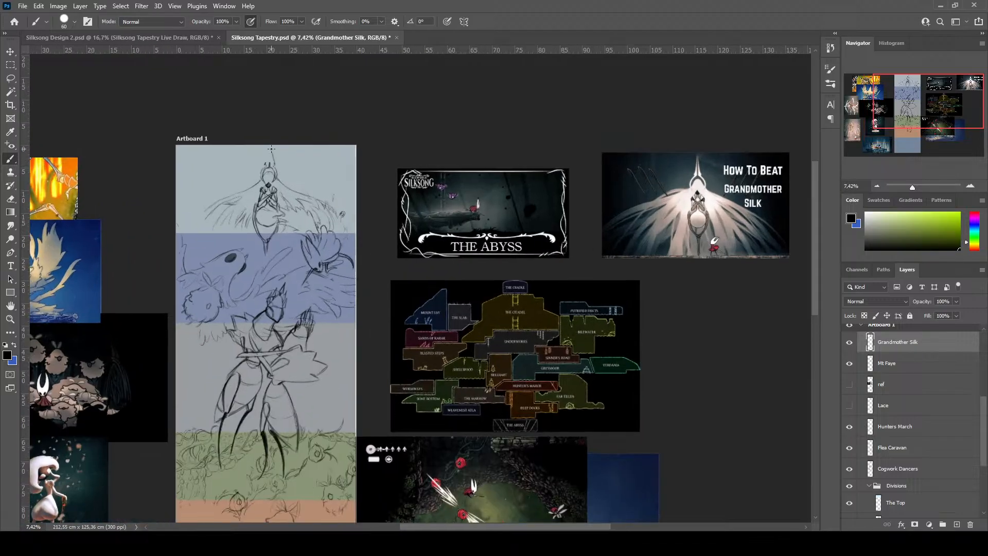
{"action": "left_click_drag", "start_coordinate": [273, 146], "coordinate": [271, 165]}
{"action": "scroll", "coordinate": [260, 170], "scroll_direction": "up", "scroll_amount": 2}
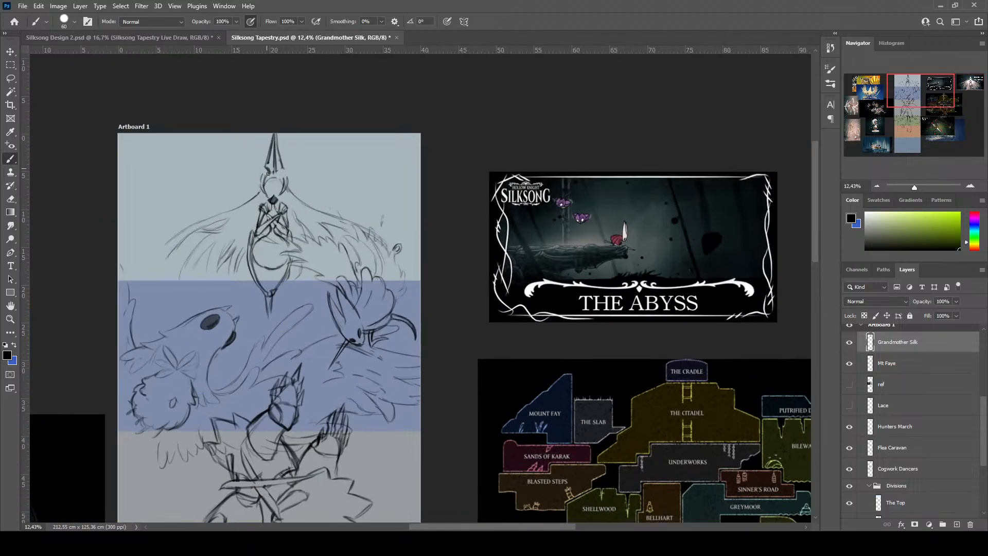
{"action": "mouse_move", "coordinate": [284, 177]}
{"action": "left_mouse_down"}
{"action": "mouse_move", "coordinate": [266, 184]}
{"action": "mouse_move", "coordinate": [262, 173]}
{"action": "mouse_move", "coordinate": [270, 186]}
{"action": "left_mouse_up"}
{"action": "mouse_move", "coordinate": [275, 135]}
{"action": "left_mouse_down"}
{"action": "mouse_move", "coordinate": [269, 163]}
{"action": "mouse_move", "coordinate": [269, 153]}
{"action": "mouse_move", "coordinate": [282, 172]}
{"action": "left_mouse_up"}
{"action": "mouse_move", "coordinate": [285, 165]}
{"action": "left_mouse_down"}
{"action": "mouse_move", "coordinate": [274, 132]}
{"action": "mouse_move", "coordinate": [268, 159]}
{"action": "mouse_move", "coordinate": [273, 132]}
{"action": "mouse_move", "coordinate": [265, 163]}
{"action": "left_mouse_up"}
Undo the last three strokes on the head spike and redraw its tip
{"action": "key", "text": "ctrl+z"}
{"action": "key", "text": "ctrl+z"}
{"action": "key", "text": "ctrl+z"}
{"action": "mouse_move", "coordinate": [272, 147]}
{"action": "left_mouse_down"}
{"action": "mouse_move", "coordinate": [264, 169]}
{"action": "mouse_move", "coordinate": [276, 134]}
{"action": "left_mouse_up"}
{"action": "scroll", "coordinate": [269, 213], "scroll_direction": "down", "scroll_amount": 3}
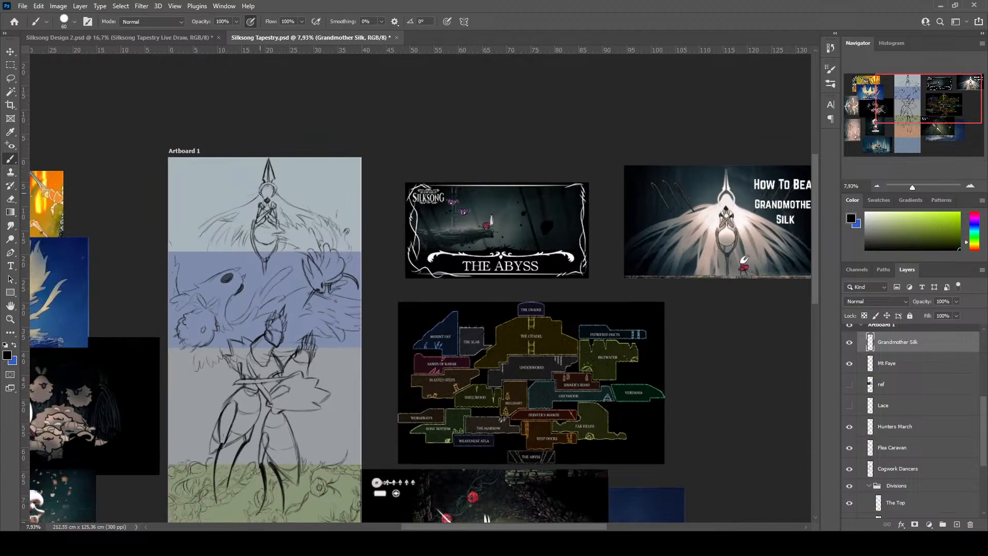
Sketch long sweeping strands fanning out from Grandmother Silk's left shoulder to the artboard's left edge
{"action": "mouse_move", "coordinate": [260, 193]}
{"action": "left_mouse_down"}
{"action": "mouse_move", "coordinate": [194, 213]}
{"action": "mouse_move", "coordinate": [189, 229]}
{"action": "left_mouse_up"}
{"action": "mouse_move", "coordinate": [225, 203]}
{"action": "left_mouse_down"}
{"action": "mouse_move", "coordinate": [196, 207]}
{"action": "mouse_move", "coordinate": [239, 210]}
{"action": "mouse_move", "coordinate": [215, 203]}
{"action": "mouse_move", "coordinate": [231, 210]}
{"action": "mouse_move", "coordinate": [197, 204]}
{"action": "mouse_move", "coordinate": [214, 207]}
{"action": "mouse_move", "coordinate": [176, 214]}
{"action": "mouse_move", "coordinate": [206, 203]}
{"action": "mouse_move", "coordinate": [170, 217]}
{"action": "mouse_move", "coordinate": [193, 205]}
{"action": "mouse_move", "coordinate": [184, 243]}
{"action": "left_mouse_up"}
{"action": "left_click_drag", "start_coordinate": [211, 206], "coordinate": [187, 233]}
{"action": "left_click_drag", "start_coordinate": [188, 228], "coordinate": [186, 243]}
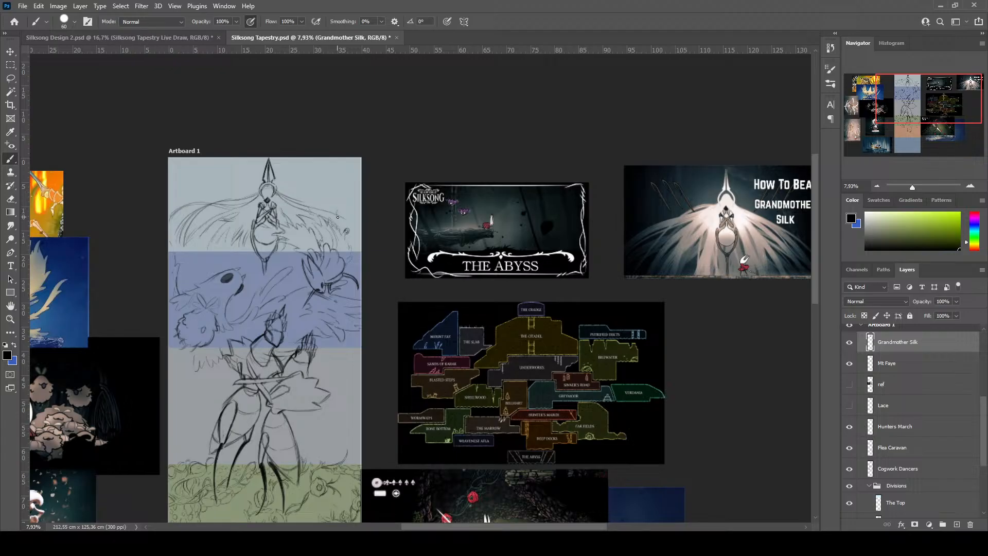
Extend the strands to the artboard's right edge and fill in more strands on the left side and beneath the body
{"action": "mouse_move", "coordinate": [349, 225]}
{"action": "left_mouse_down"}
{"action": "mouse_move", "coordinate": [357, 253]}
{"action": "mouse_move", "coordinate": [361, 234]}
{"action": "left_mouse_up"}
{"action": "left_click_drag", "start_coordinate": [226, 210], "coordinate": [196, 210]}
{"action": "left_click_drag", "start_coordinate": [197, 211], "coordinate": [182, 208]}
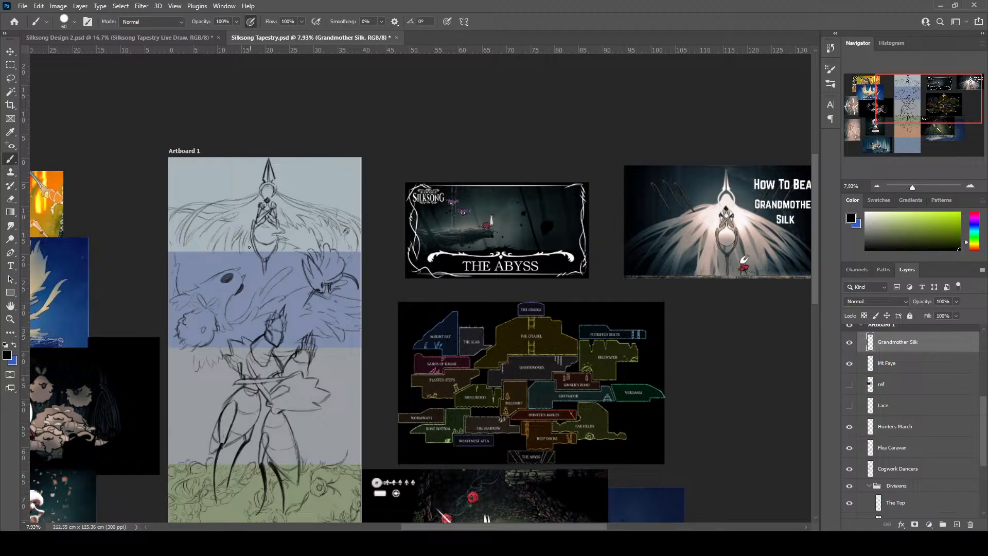
{"action": "left_click_drag", "start_coordinate": [267, 248], "coordinate": [269, 241]}
{"action": "left_click_drag", "start_coordinate": [180, 209], "coordinate": [172, 239]}
{"action": "scroll", "coordinate": [335, 218], "scroll_direction": "down", "scroll_amount": 1}
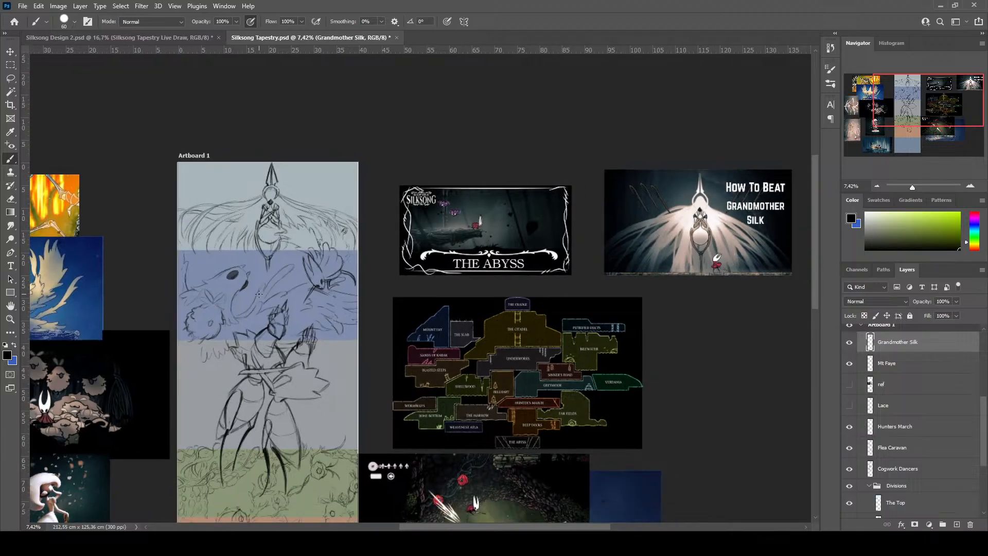
Undo the last strokes and rework Grandmother Silk's head spike up to the artboard's upper edge
{"action": "scroll", "coordinate": [265, 191], "scroll_direction": "up", "scroll_amount": 1}
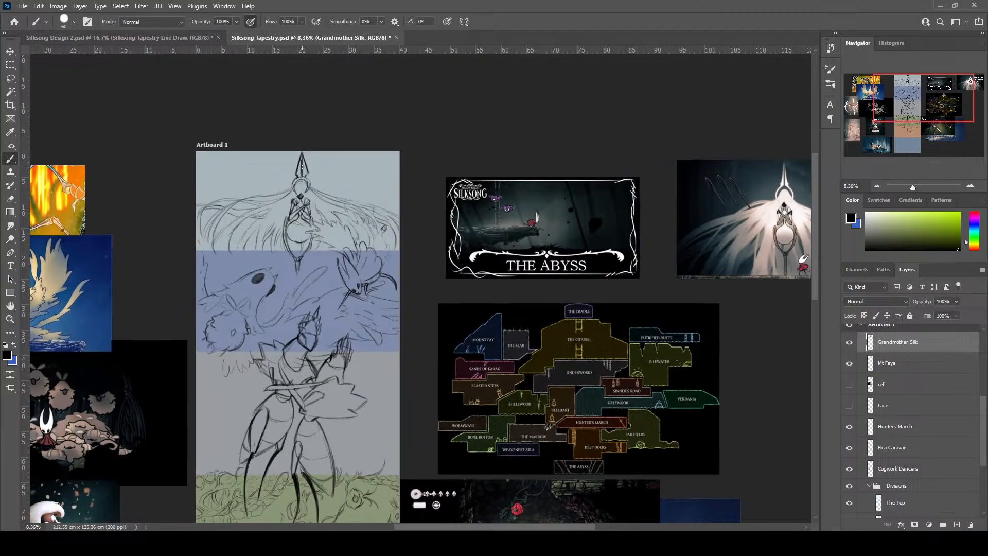
{"action": "key", "text": "ctrl+z"}
{"action": "key", "text": "ctrl+z"}
{"action": "mouse_move", "coordinate": [301, 153]}
{"action": "left_mouse_down"}
{"action": "mouse_move", "coordinate": [300, 169]}
{"action": "mouse_move", "coordinate": [301, 149]}
{"action": "left_mouse_up"}
{"action": "key", "text": "ctrl+z"}
{"action": "key", "text": "ctrl+z"}
{"action": "mouse_move", "coordinate": [299, 152]}
{"action": "left_mouse_down"}
{"action": "mouse_move", "coordinate": [297, 163]}
{"action": "mouse_move", "coordinate": [305, 161]}
{"action": "left_mouse_up"}
{"action": "left_click_drag", "start_coordinate": [309, 185], "coordinate": [297, 182]}
{"action": "scroll", "coordinate": [272, 280], "scroll_direction": "down", "scroll_amount": 2}
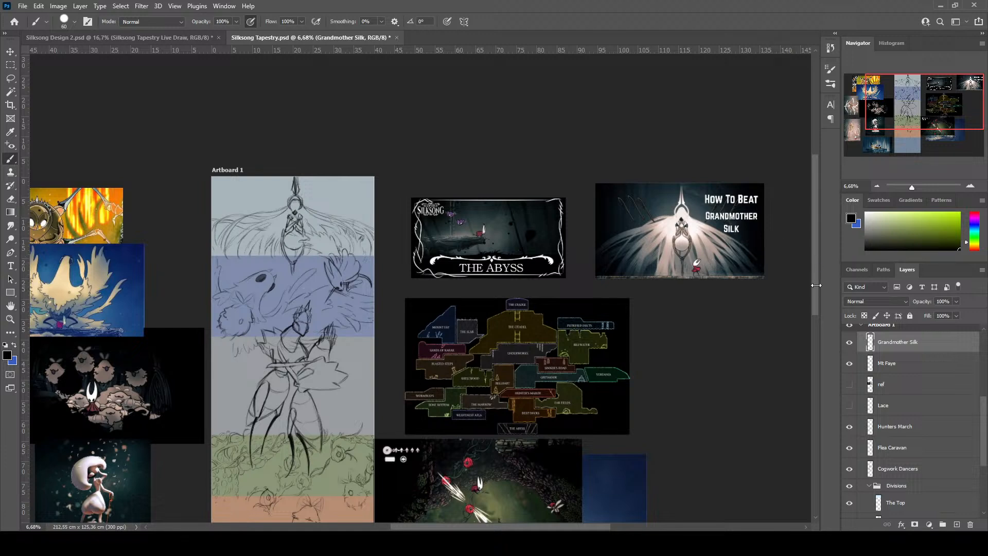
Sketch diagonal needles in the artboard's upper-right corner beside Grandmother Silk, using a brush size of 70
{"action": "scroll", "coordinate": [813, 289], "scroll_direction": "down", "scroll_amount": 3}
{"action": "scroll", "coordinate": [813, 298], "scroll_direction": "up", "scroll_amount": 1}
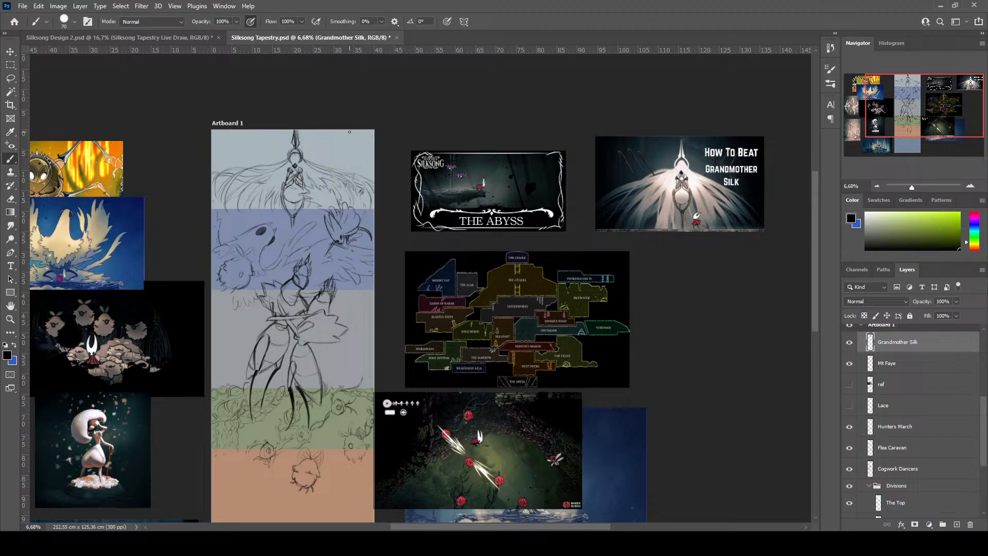
{"action": "mouse_move", "coordinate": [349, 132]}
{"action": "left_mouse_down"}
{"action": "mouse_move", "coordinate": [318, 165]}
{"action": "mouse_move", "coordinate": [343, 143]}
{"action": "left_mouse_up"}
{"action": "mouse_move", "coordinate": [347, 154]}
{"action": "left_mouse_down"}
{"action": "mouse_move", "coordinate": [322, 176]}
{"action": "mouse_move", "coordinate": [356, 150]}
{"action": "left_mouse_up"}
{"action": "left_click_drag", "start_coordinate": [366, 140], "coordinate": [354, 150]}
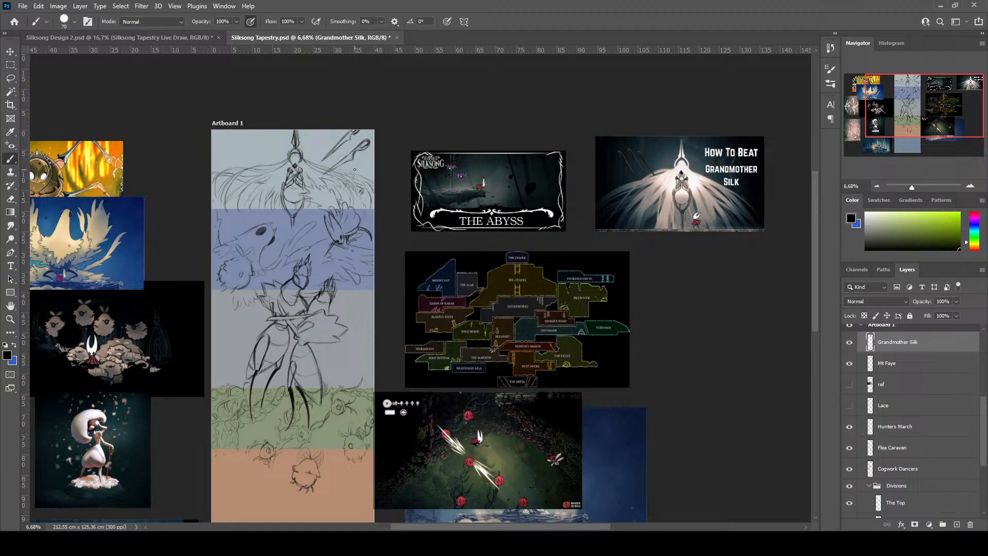
{"action": "mouse_move", "coordinate": [342, 177]}
{"action": "left_mouse_down"}
{"action": "mouse_move", "coordinate": [372, 166]}
{"action": "mouse_move", "coordinate": [353, 172]}
{"action": "left_mouse_up"}
Lasso the needles in the artboard's upper-right corner and duplicate them onto a new layer
{"action": "left_click", "coordinate": [10, 78]}
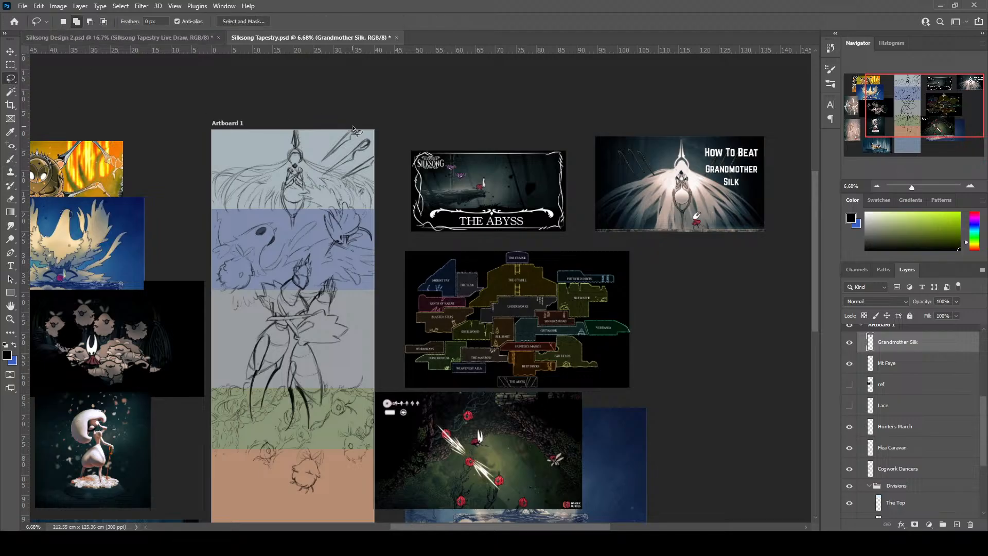
{"action": "mouse_move", "coordinate": [345, 130]}
{"action": "left_mouse_down"}
{"action": "mouse_move", "coordinate": [321, 163]}
{"action": "mouse_move", "coordinate": [333, 172]}
{"action": "mouse_move", "coordinate": [321, 177]}
{"action": "mouse_move", "coordinate": [352, 165]}
{"action": "mouse_move", "coordinate": [340, 180]}
{"action": "mouse_move", "coordinate": [370, 172]}
{"action": "mouse_move", "coordinate": [388, 155]}
{"action": "mouse_move", "coordinate": [378, 130]}
{"action": "left_mouse_up"}
{"action": "key", "text": "ctrl+j"}
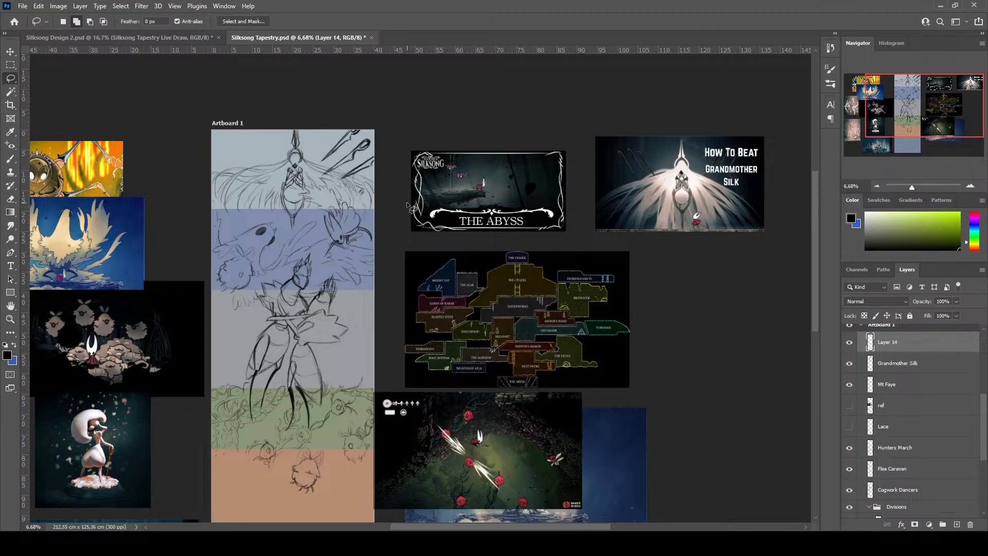
Mirror the copied needles horizontally into the artboard's upper-left corner and merge them into the Grandmother Silk layer
{"action": "key", "text": "ctrl+t"}
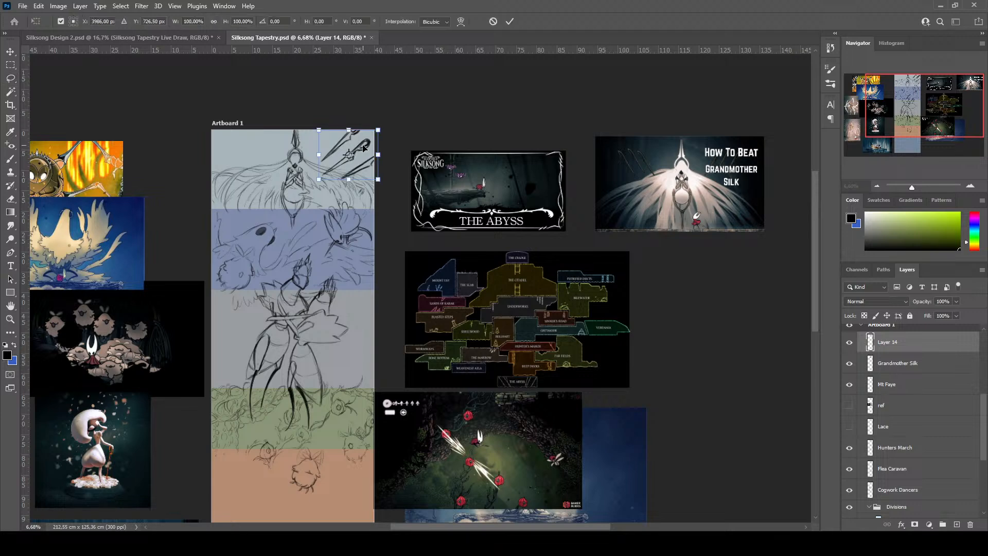
{"action": "left_click", "coordinate": [439, 351]}
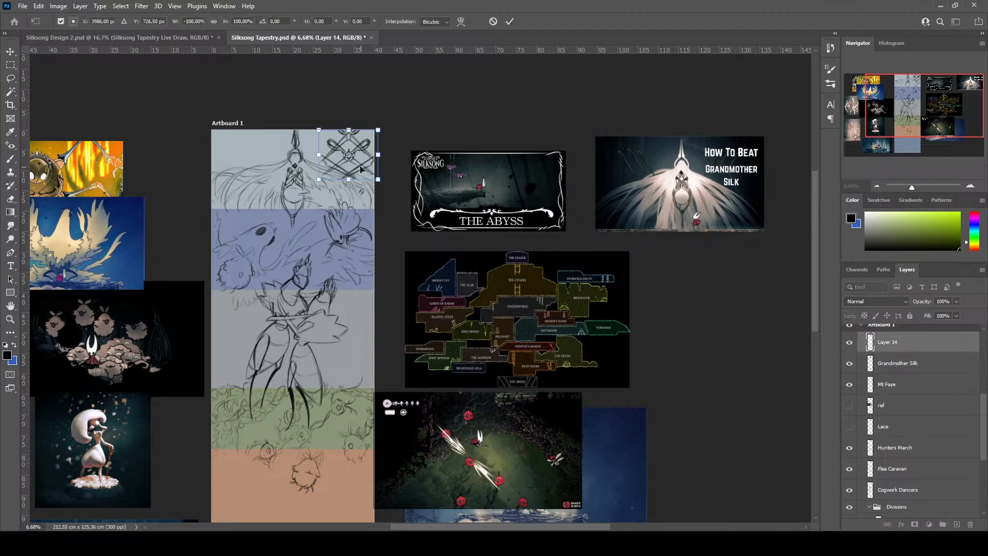
{"action": "left_click_drag", "start_coordinate": [360, 158], "coordinate": [256, 154]}
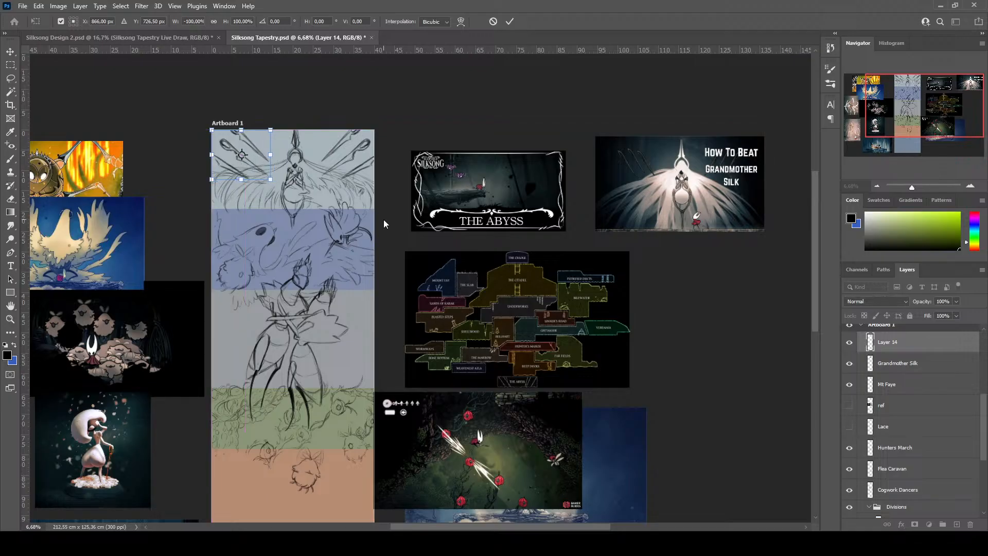
{"action": "key", "text": "Return"}
{"action": "key", "text": "l"}
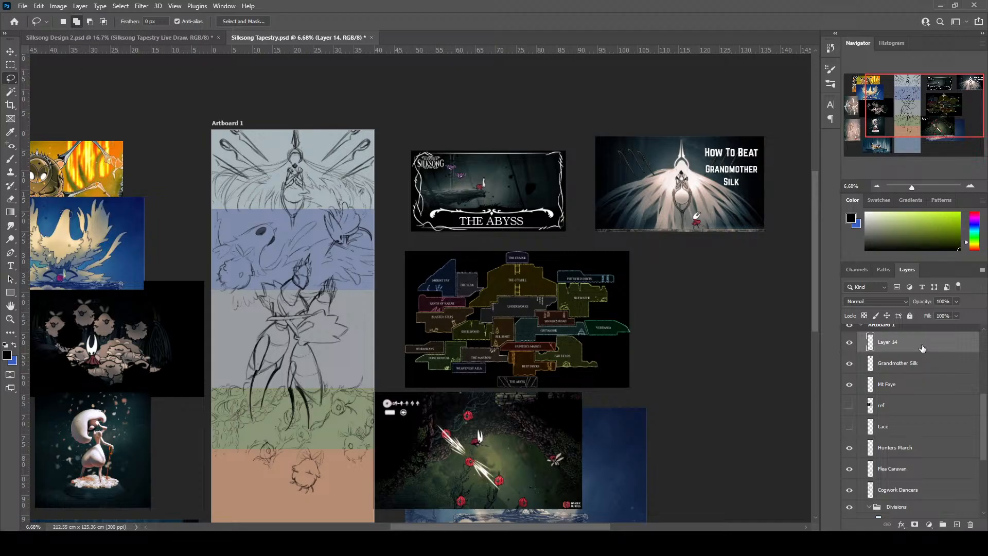
{"action": "key", "text": "Delete"}
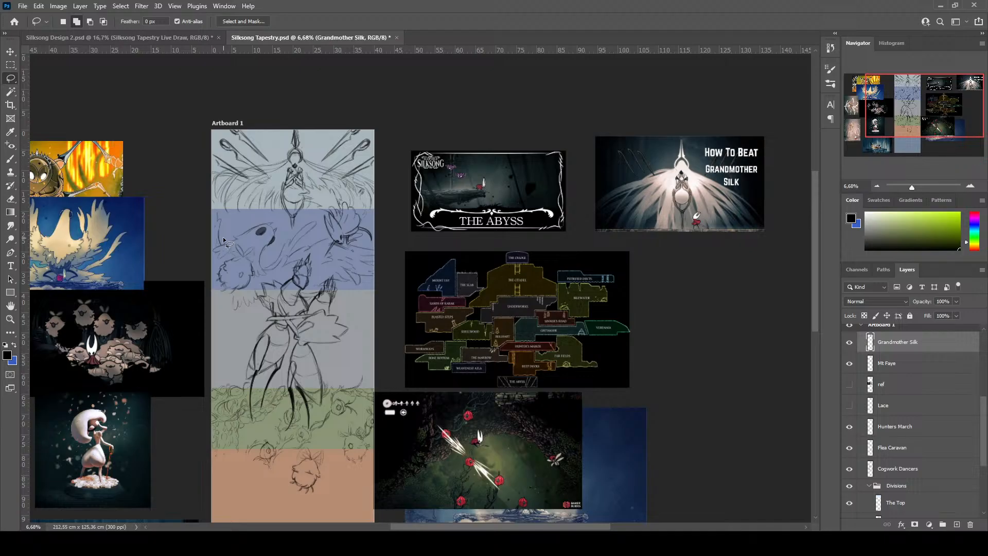
Touch up the strands around Grandmother Silk's lower body with the brush and save the document
{"action": "left_click", "coordinate": [10, 158]}
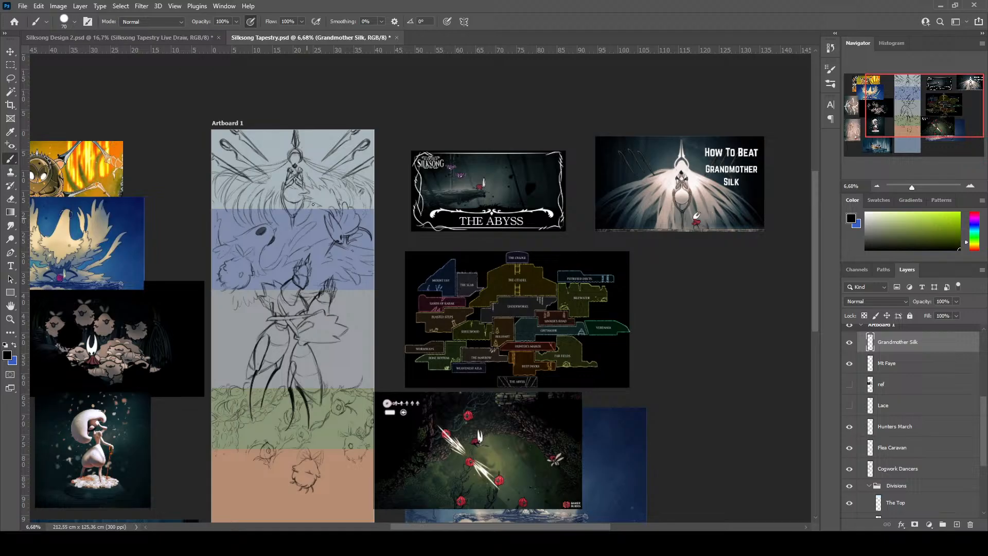
{"action": "left_click_drag", "start_coordinate": [315, 223], "coordinate": [313, 205]}
{"action": "key", "text": "ctrl+z"}
{"action": "key", "text": "ctrl+s"}
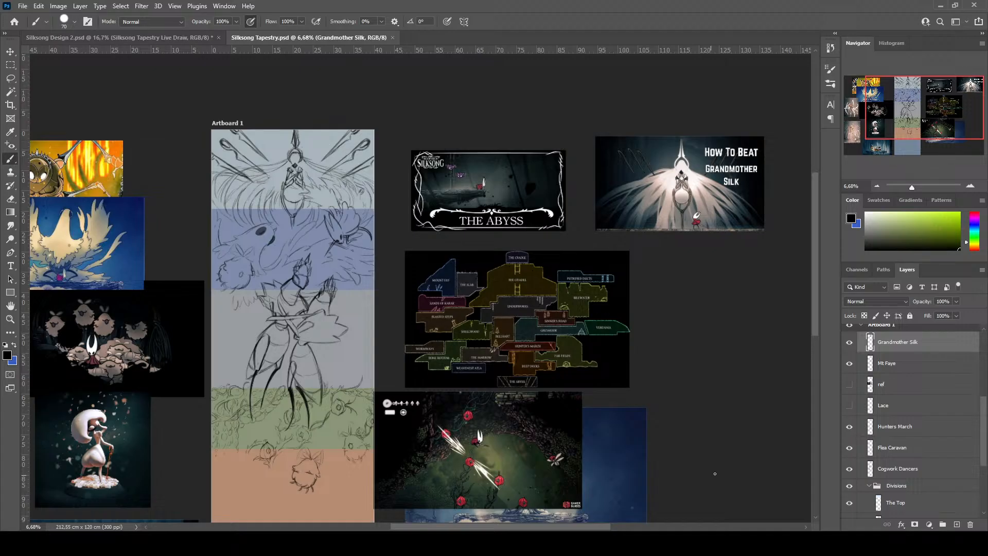
Make the Hunters March layer active and reduce the brush size to 20
{"action": "left_click", "coordinate": [893, 427]}
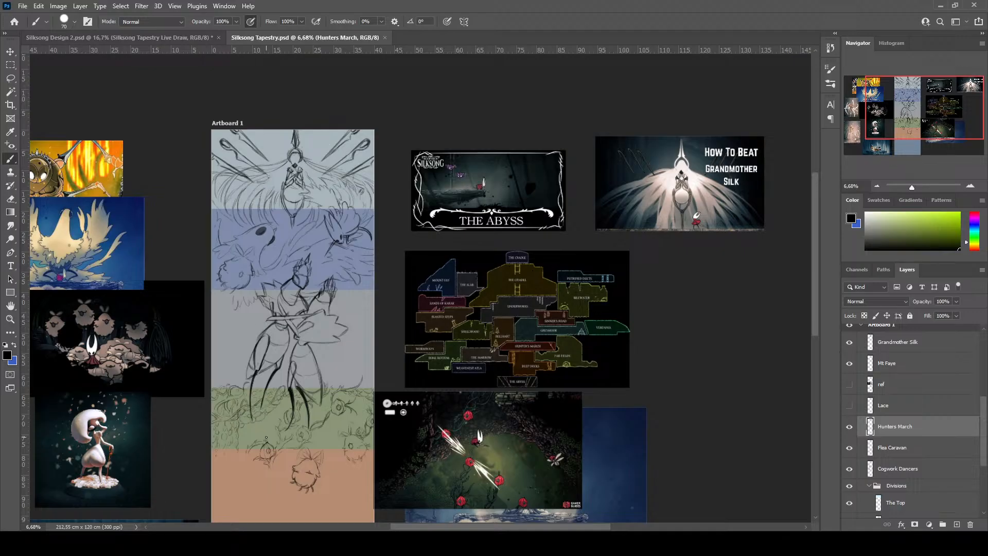
{"action": "key", "text": "bracketleft"}
{"action": "key", "text": "bracketleft"}
{"action": "scroll", "coordinate": [816, 293], "scroll_direction": "down", "scroll_amount": 3}
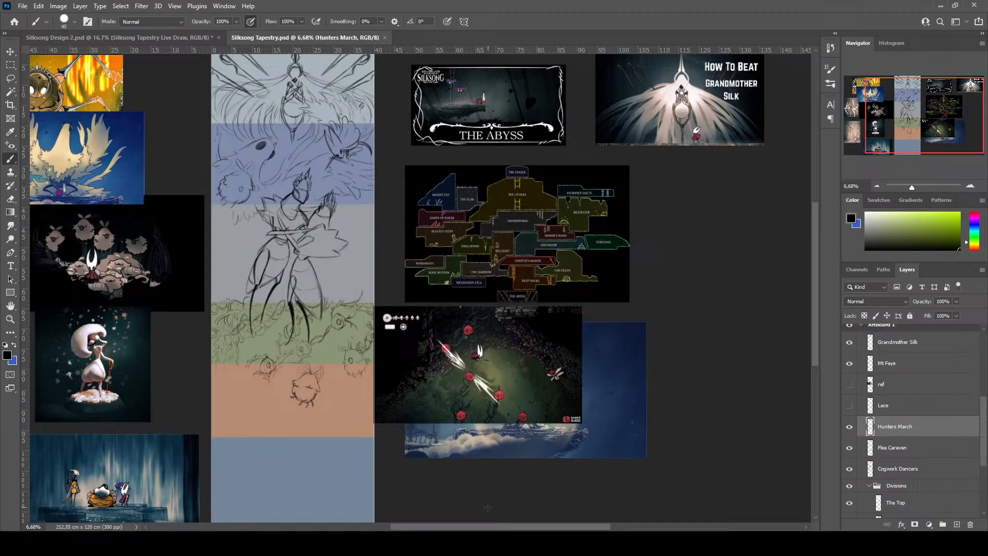
{"action": "scroll", "coordinate": [487, 507], "scroll_direction": "left", "scroll_amount": 5}
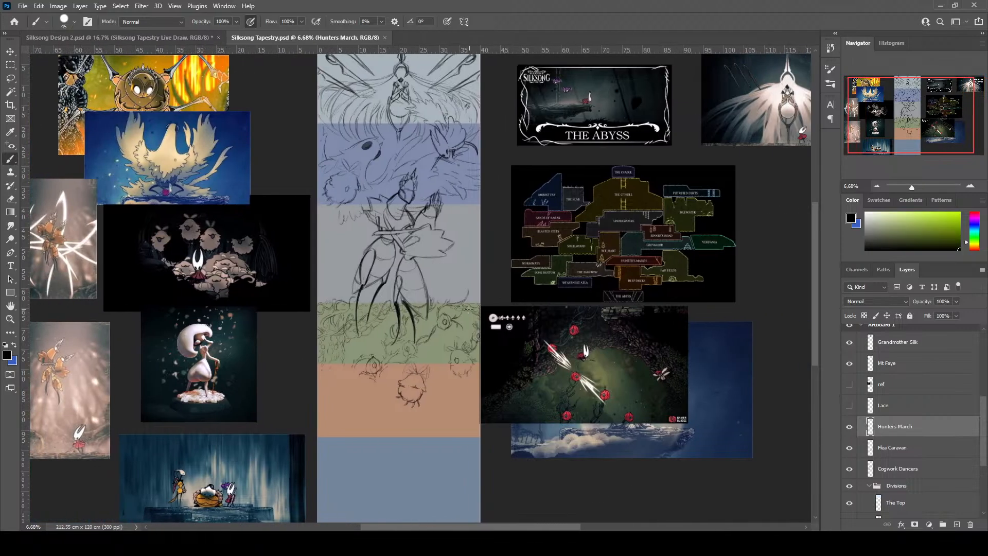
{"action": "scroll", "coordinate": [467, 264], "scroll_direction": "down", "scroll_amount": 2}
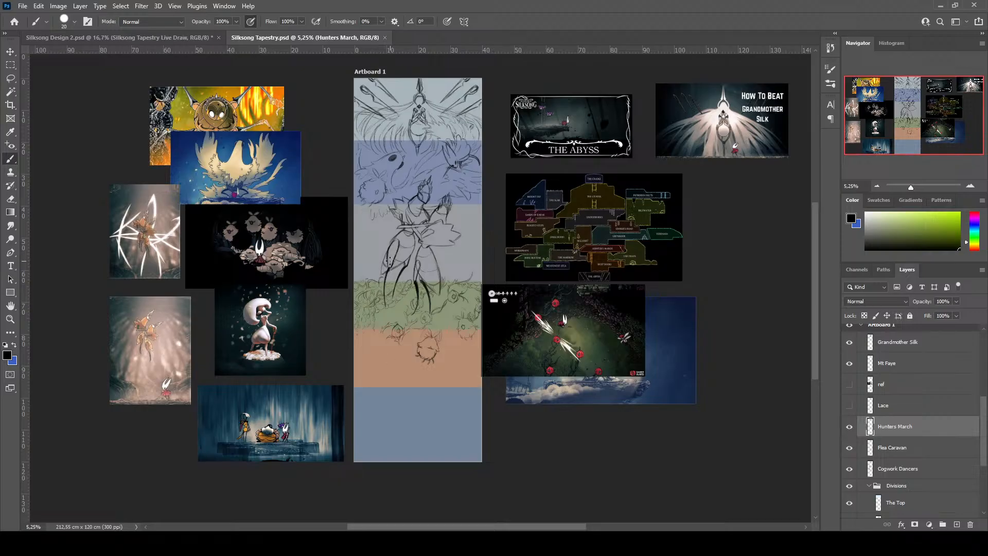
{"action": "key", "text": "v"}
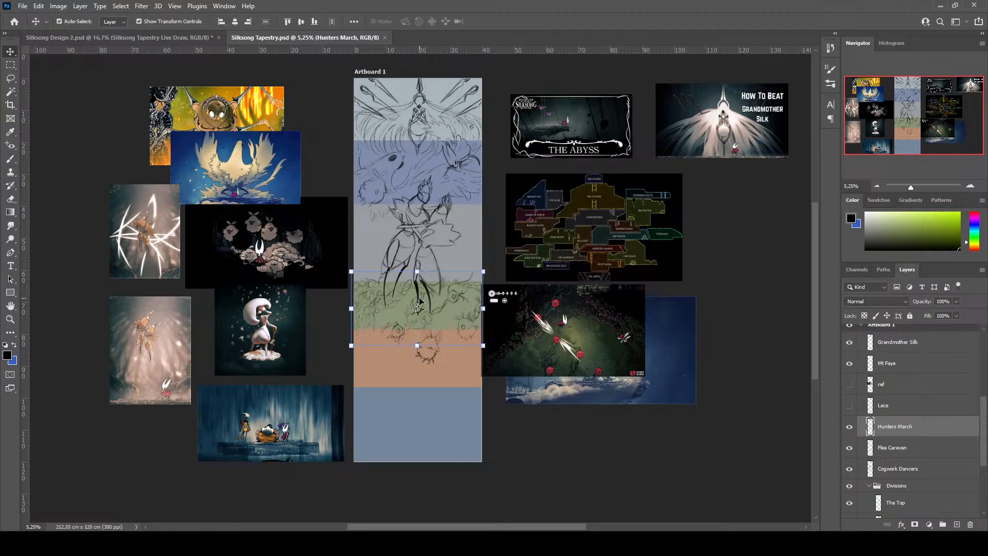
{"action": "left_click", "coordinate": [419, 292]}
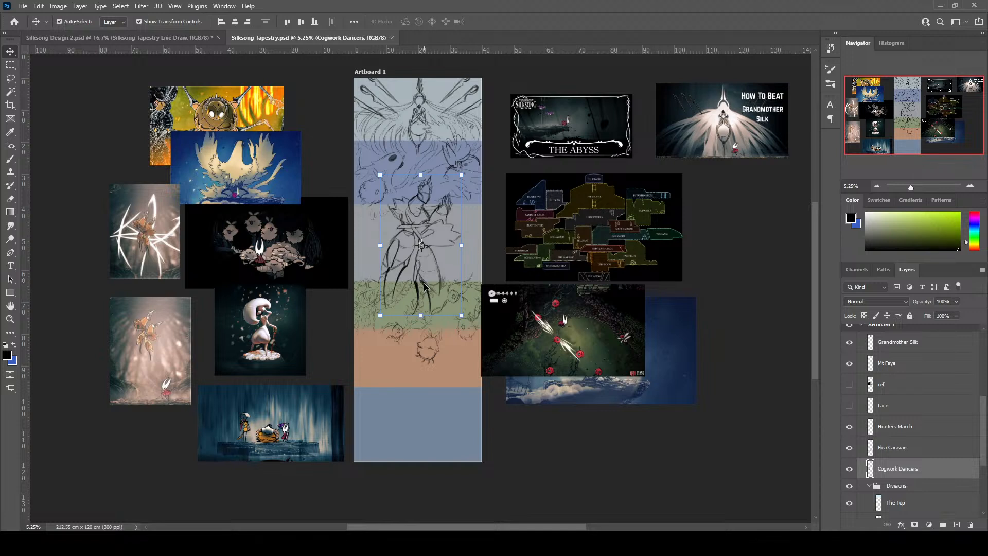
{"action": "left_click", "coordinate": [908, 486]}
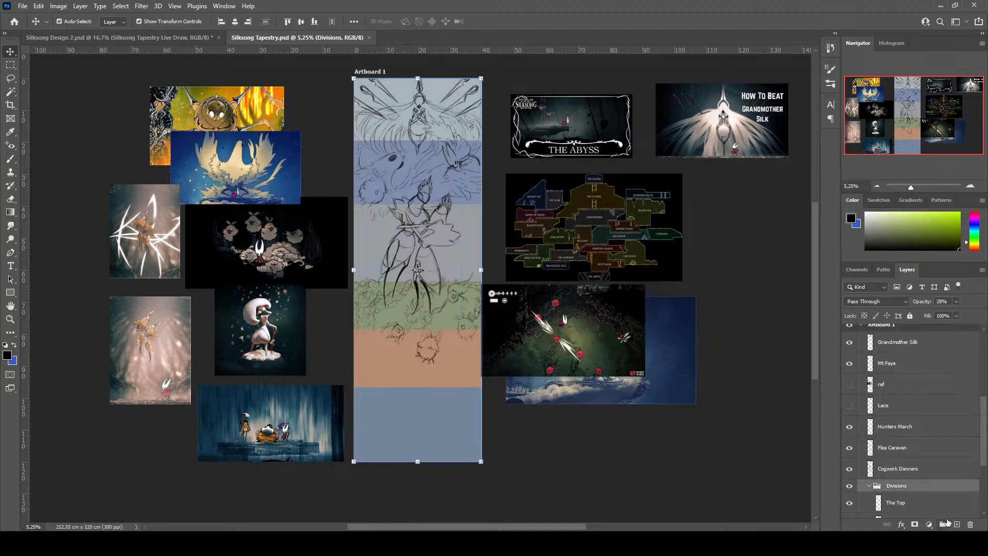
{"action": "left_click", "coordinate": [956, 524]}
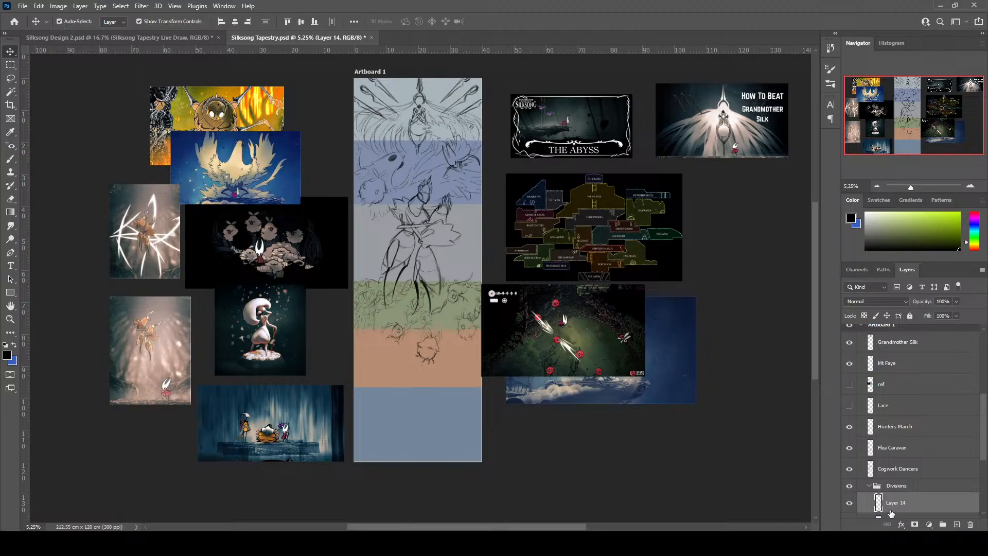
{"action": "key", "text": "ctrl+z"}
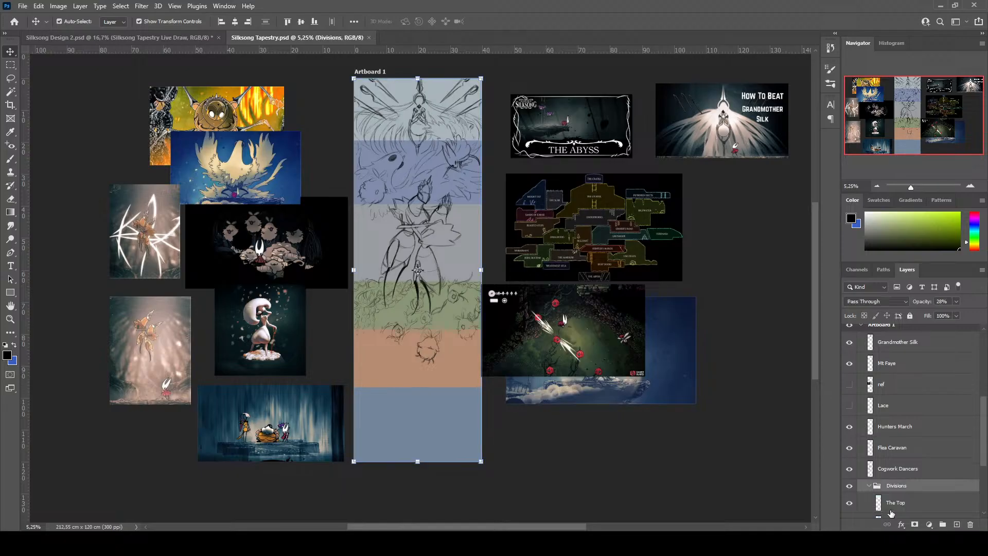
Make the Cogwork Dancers layer active and refine the dancer's lines with the size 20 brush
{"action": "left_click", "coordinate": [948, 470]}
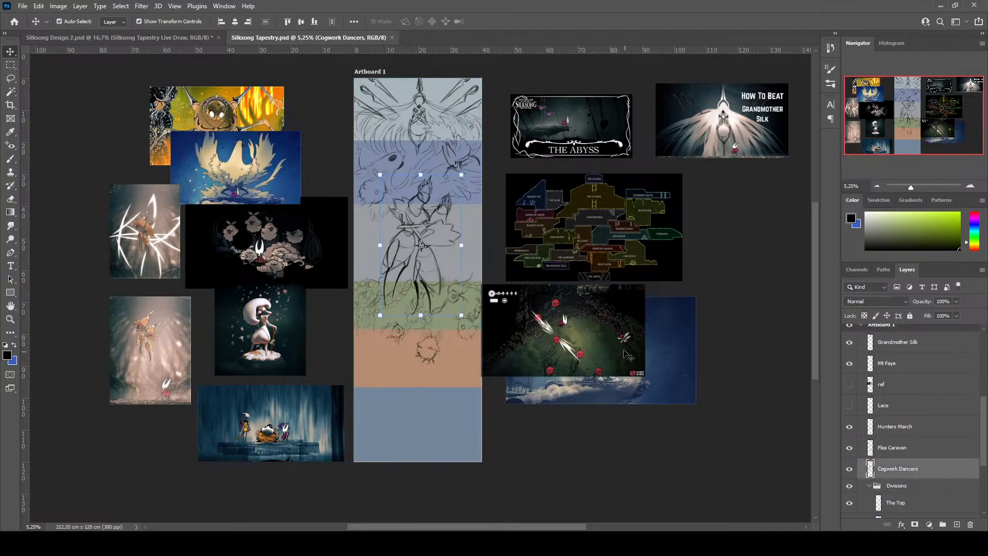
{"action": "scroll", "coordinate": [603, 326], "scroll_direction": "down", "scroll_amount": 2}
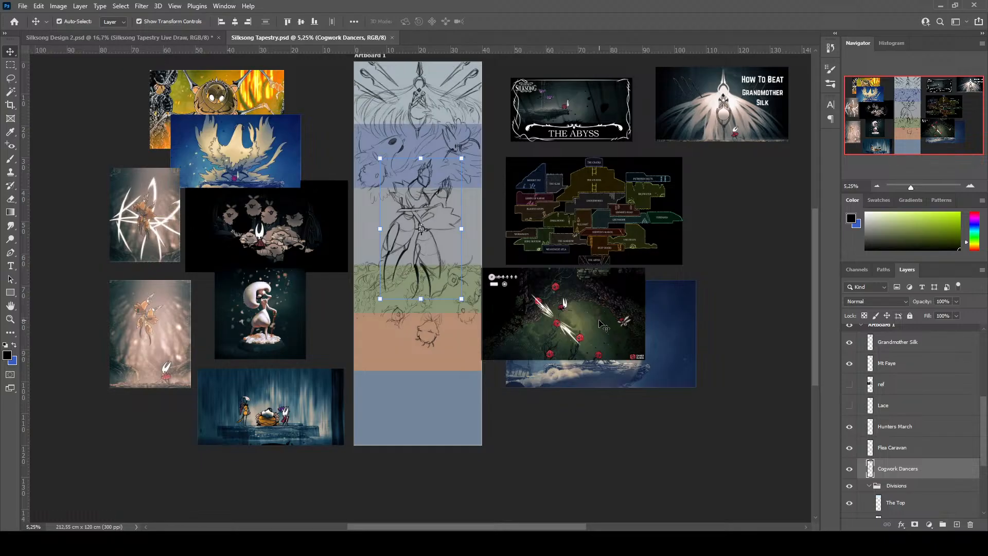
{"action": "left_click", "coordinate": [10, 158]}
{"action": "scroll", "coordinate": [403, 231], "scroll_direction": "up", "scroll_amount": 1}
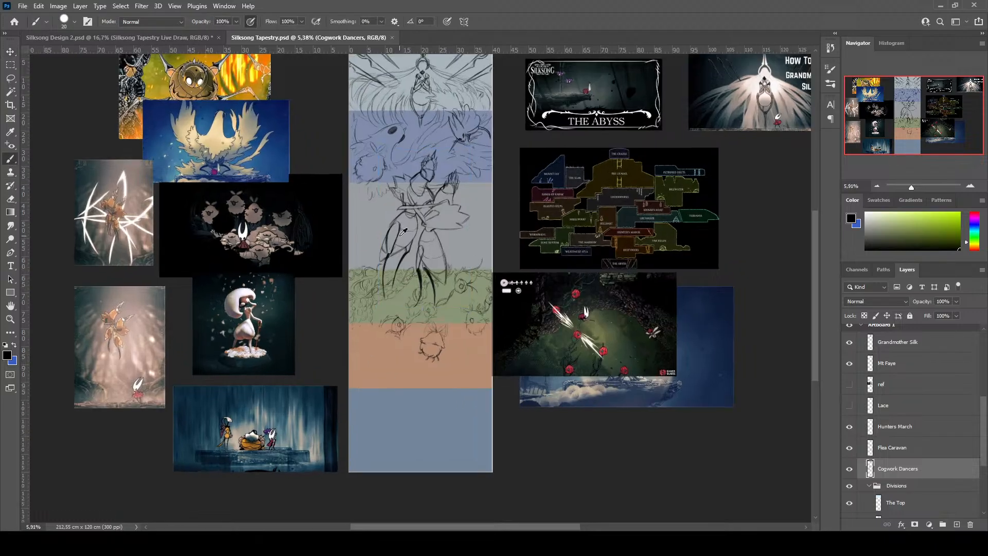
{"action": "scroll", "coordinate": [403, 232], "scroll_direction": "up", "scroll_amount": 1}
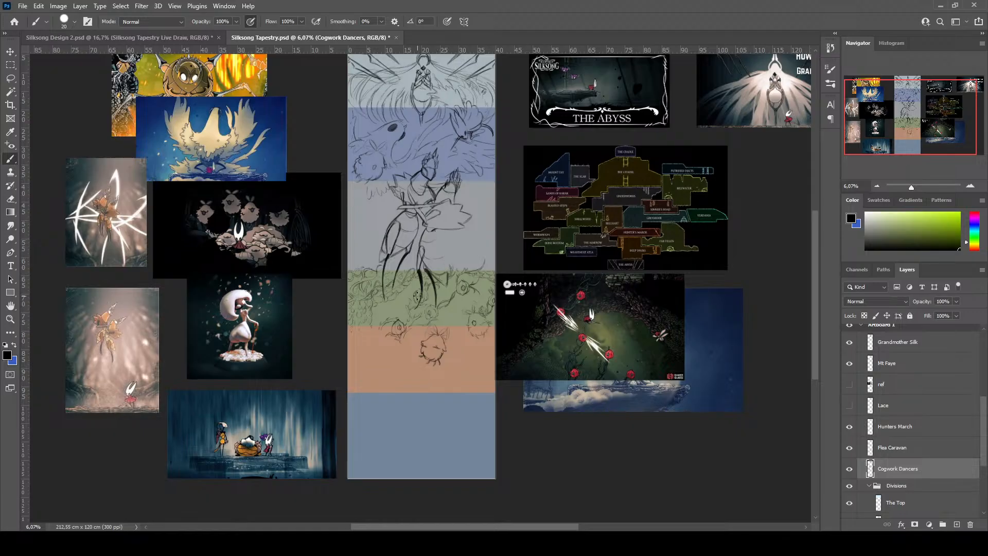
Enlarge the brush to 60 for the Cogwork Dancers sketch and save the document
{"action": "key", "text": "bracketright"}
{"action": "scroll", "coordinate": [412, 272], "scroll_direction": "down", "scroll_amount": 1}
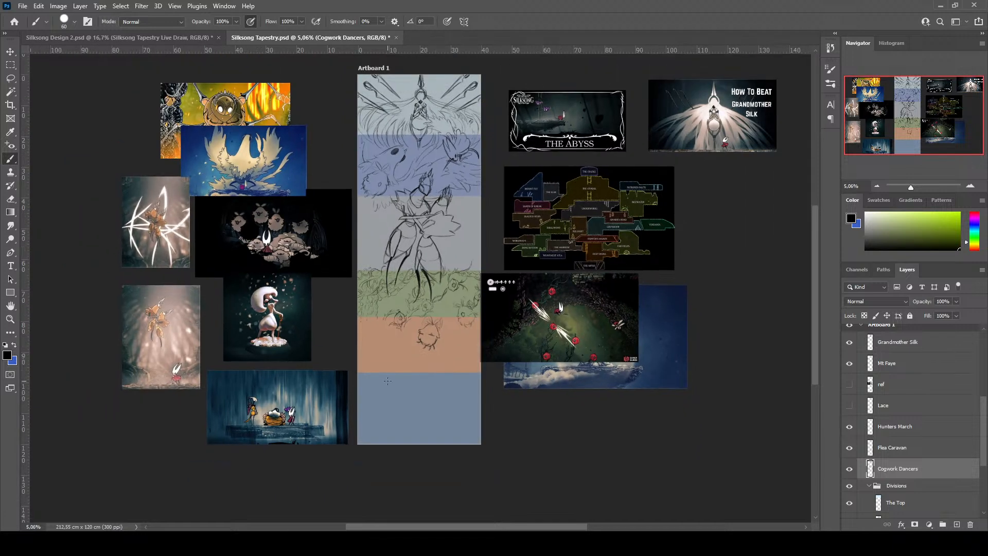
{"action": "key", "text": "ctrl+s"}
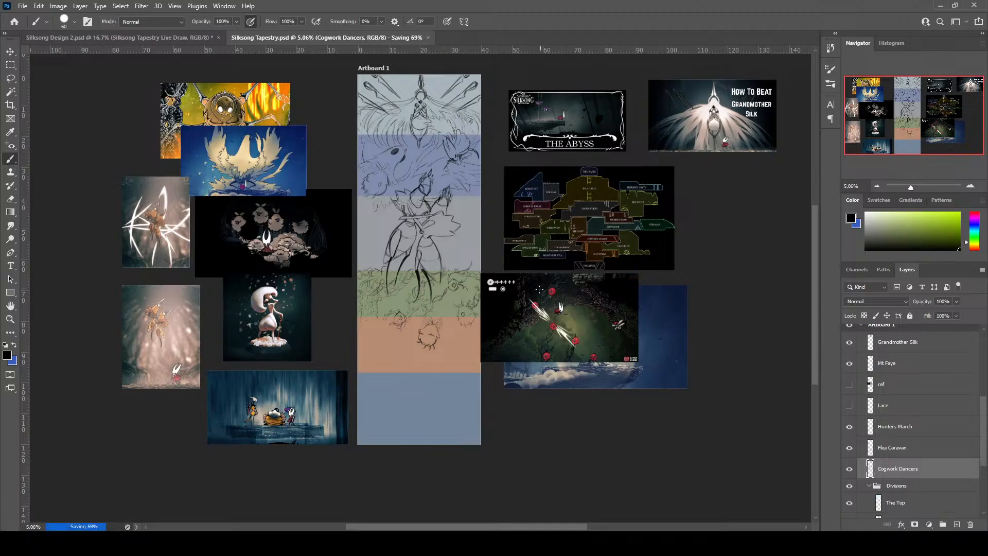
Add a new layer above Cogwork Dancers and sketch sweeping background strokes on both sides of the dancer
{"action": "scroll", "coordinate": [569, 442], "scroll_direction": "down", "scroll_amount": 1}
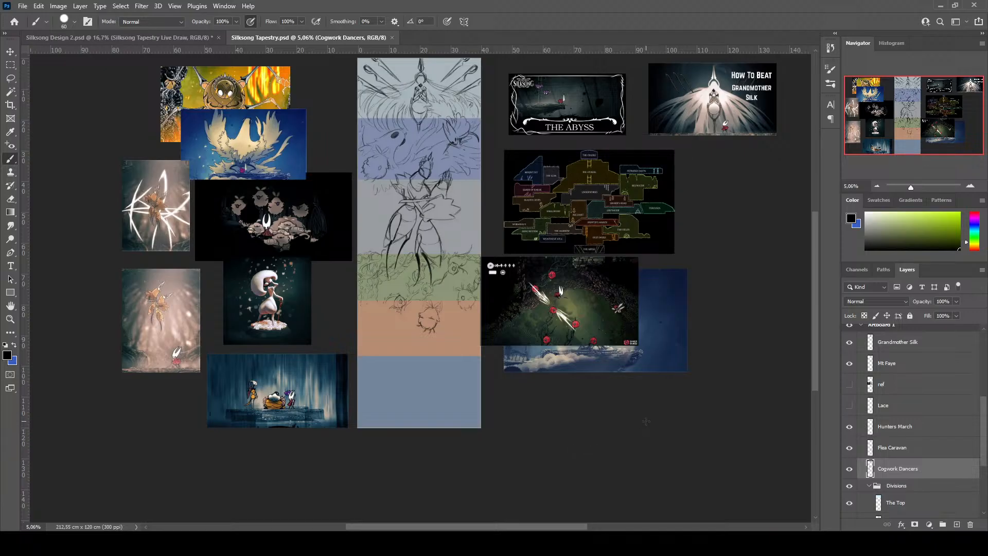
{"action": "scroll", "coordinate": [647, 421], "scroll_direction": "down", "scroll_amount": 1}
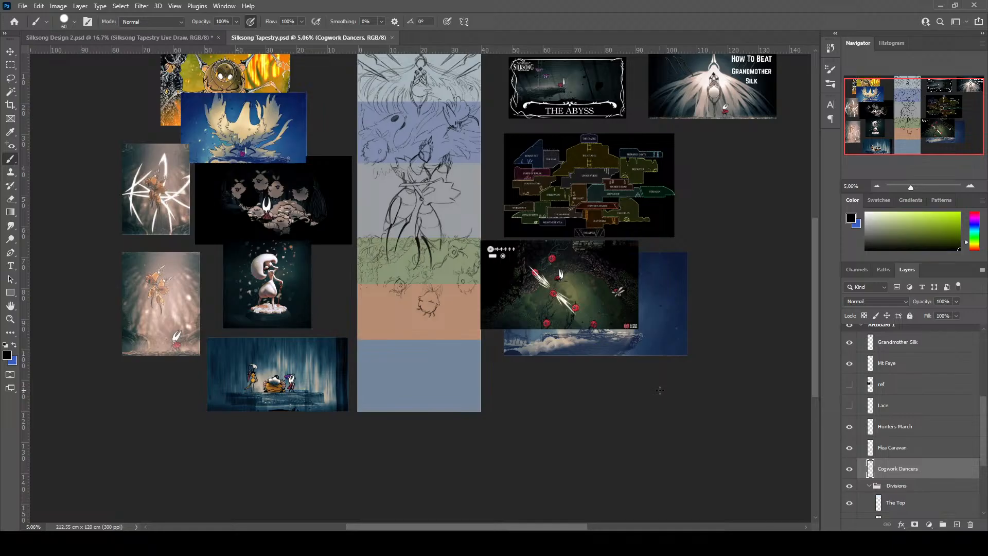
{"action": "left_click", "coordinate": [956, 525]}
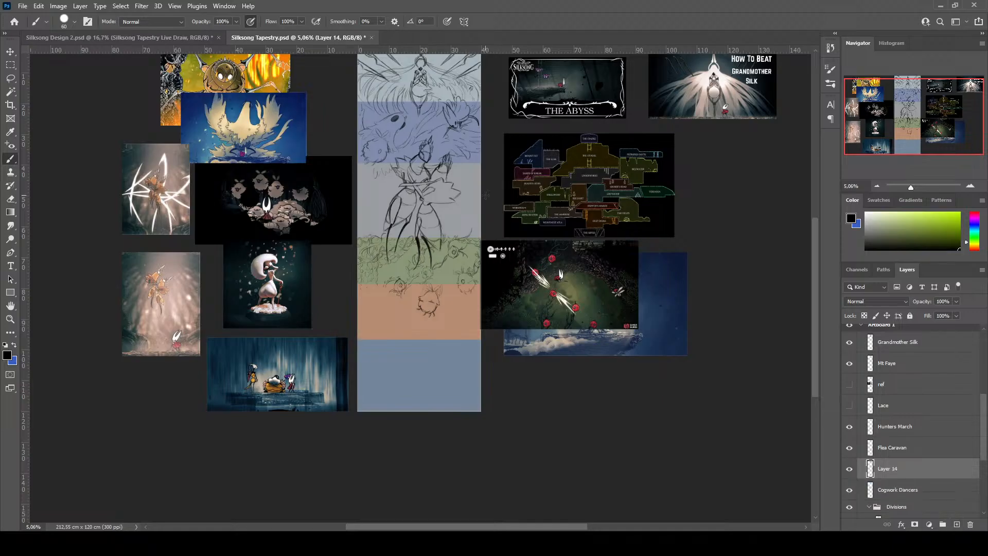
{"action": "left_click_drag", "start_coordinate": [477, 197], "coordinate": [451, 232]}
{"action": "left_click_drag", "start_coordinate": [477, 209], "coordinate": [447, 236]}
{"action": "left_click_drag", "start_coordinate": [438, 163], "coordinate": [425, 148]}
{"action": "mouse_move", "coordinate": [395, 172]}
{"action": "left_mouse_down"}
{"action": "mouse_move", "coordinate": [366, 213]}
{"action": "mouse_move", "coordinate": [384, 191]}
{"action": "left_mouse_up"}
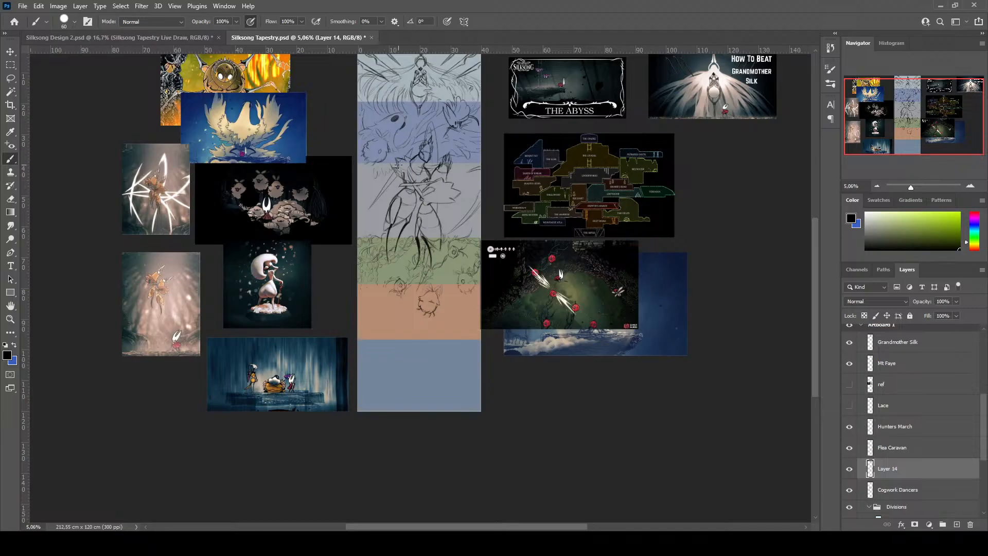
{"action": "left_click_drag", "start_coordinate": [385, 161], "coordinate": [383, 180]}
{"action": "left_click_drag", "start_coordinate": [371, 225], "coordinate": [388, 245]}
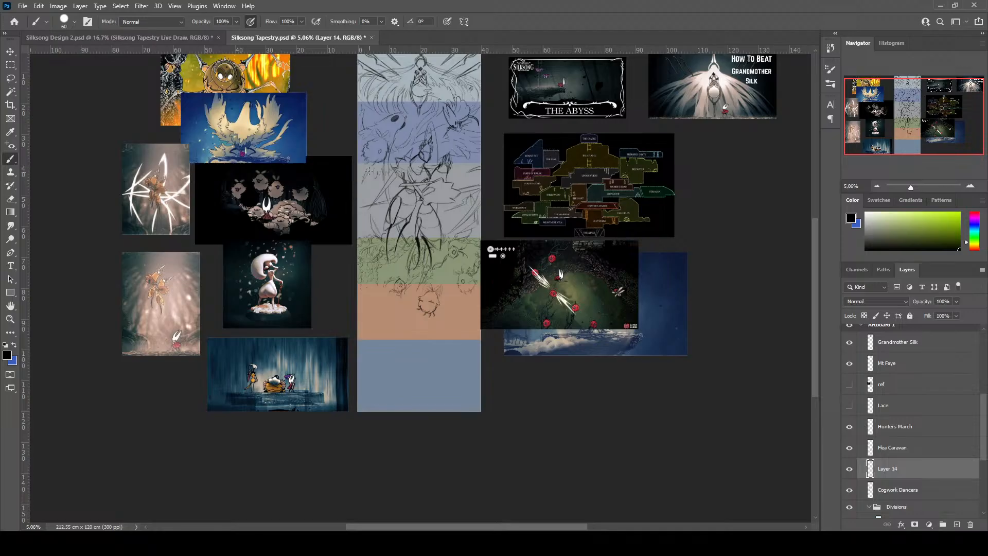
Collapse the Divisions group and set its opacity to 17%
{"action": "scroll", "coordinate": [288, 278], "scroll_direction": "down", "scroll_amount": 1}
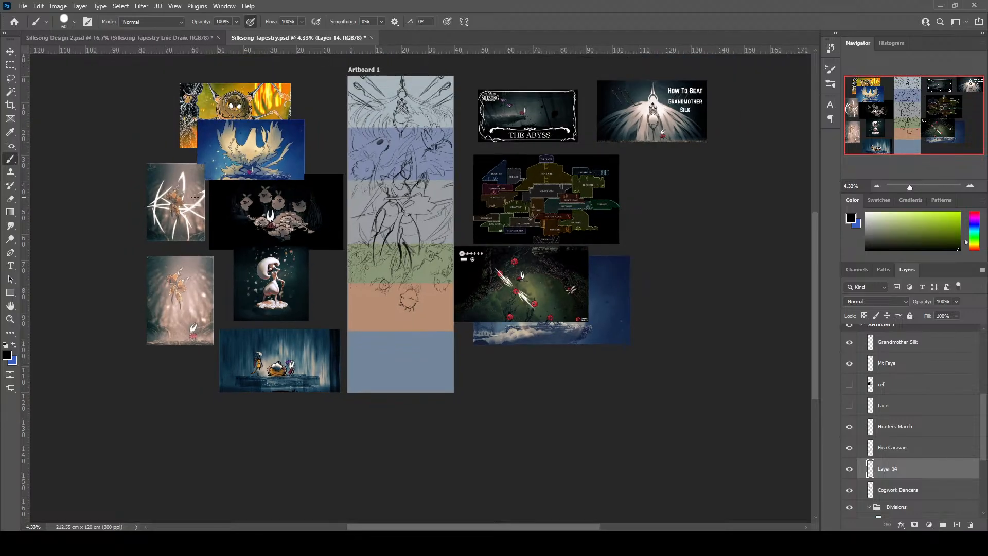
{"action": "scroll", "coordinate": [230, 195], "scroll_direction": "down", "scroll_amount": 2}
{"action": "scroll", "coordinate": [708, 237], "scroll_direction": "up", "scroll_amount": 1}
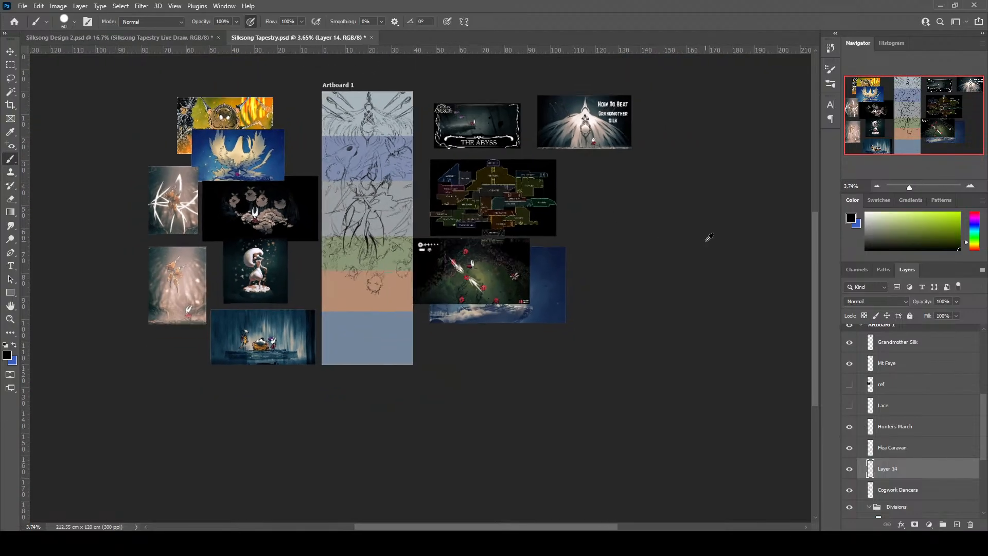
{"action": "scroll", "coordinate": [218, 337], "scroll_direction": "up", "scroll_amount": 1}
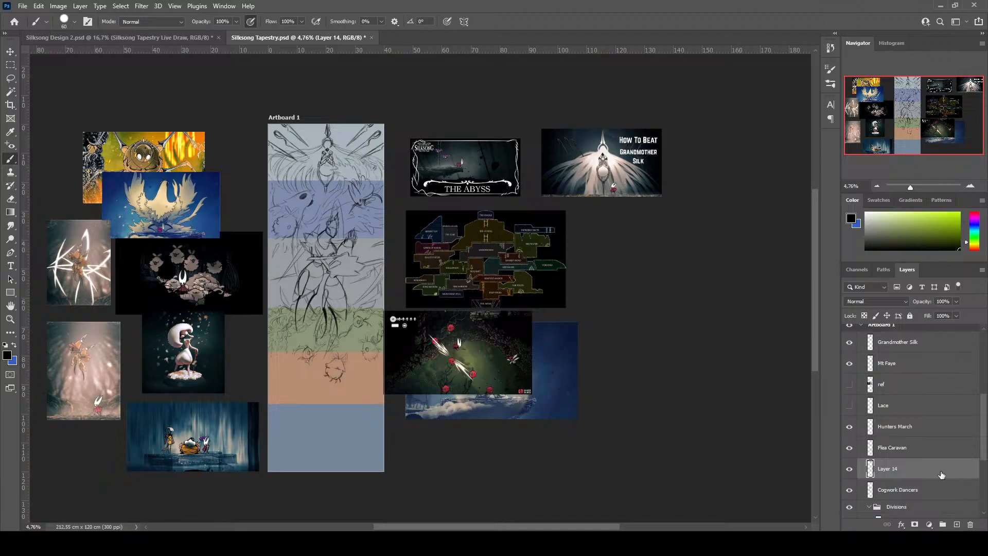
{"action": "scroll", "coordinate": [941, 474], "scroll_direction": "down", "scroll_amount": 2}
{"action": "scroll", "coordinate": [942, 475], "scroll_direction": "down", "scroll_amount": 2}
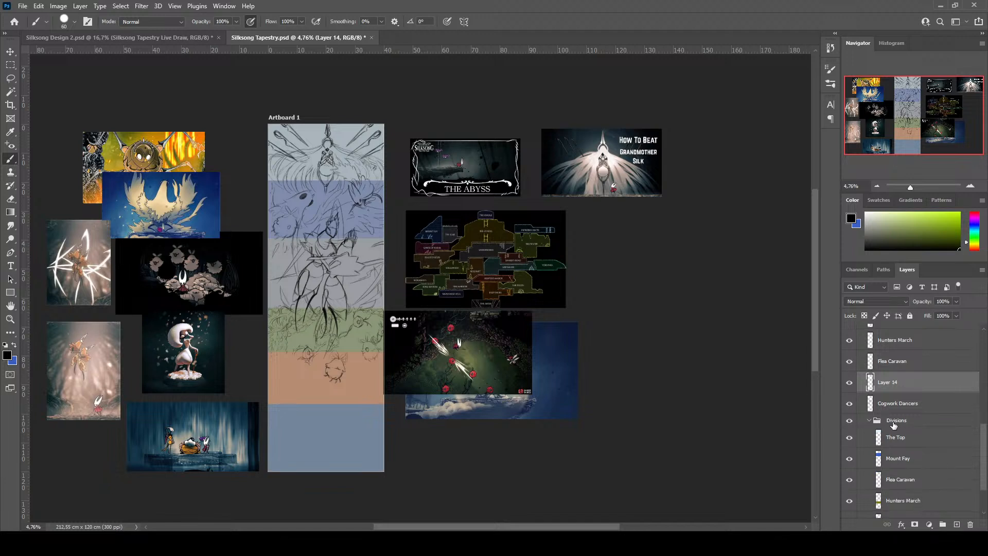
{"action": "left_click", "coordinate": [869, 422]}
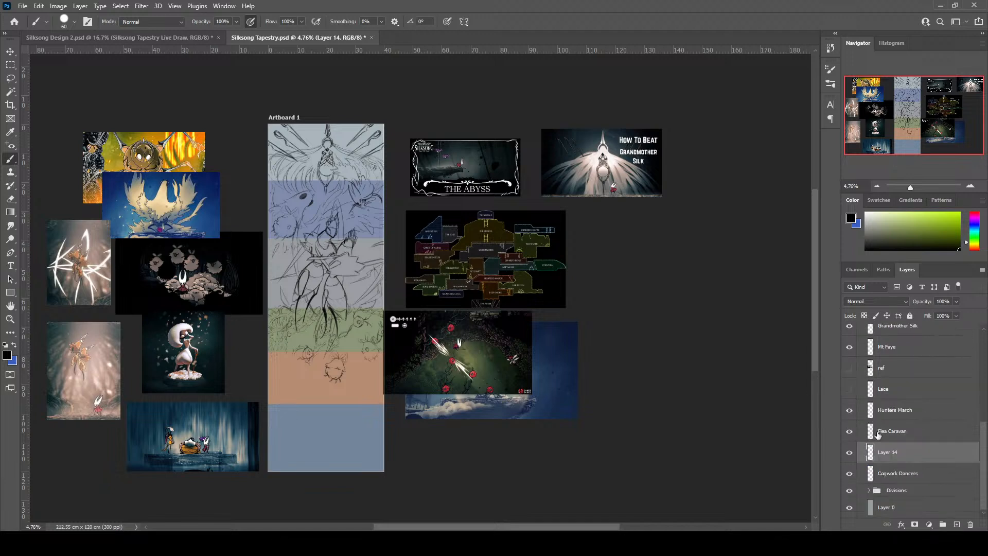
{"action": "scroll", "coordinate": [871, 374], "scroll_direction": "up", "scroll_amount": 2}
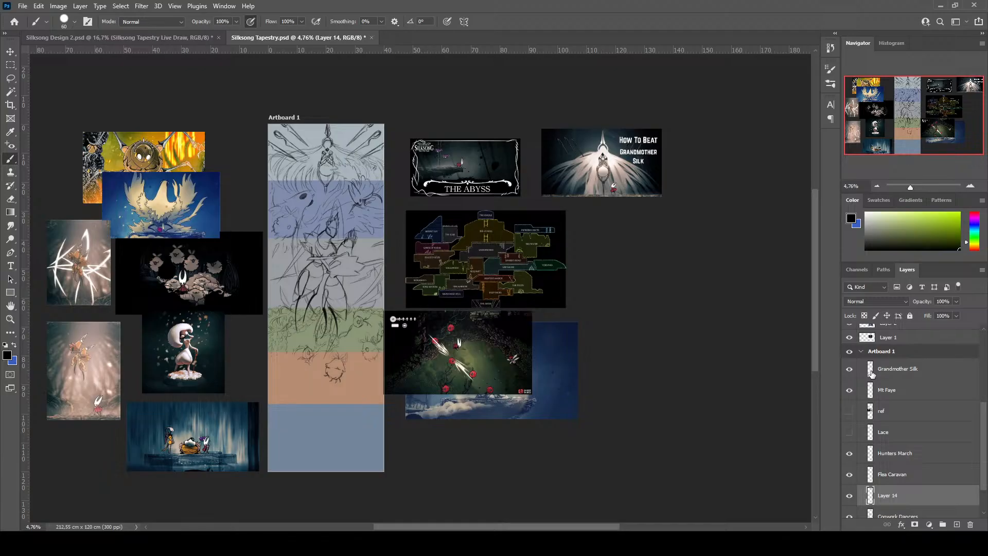
{"action": "scroll", "coordinate": [871, 374], "scroll_direction": "down", "scroll_amount": 2}
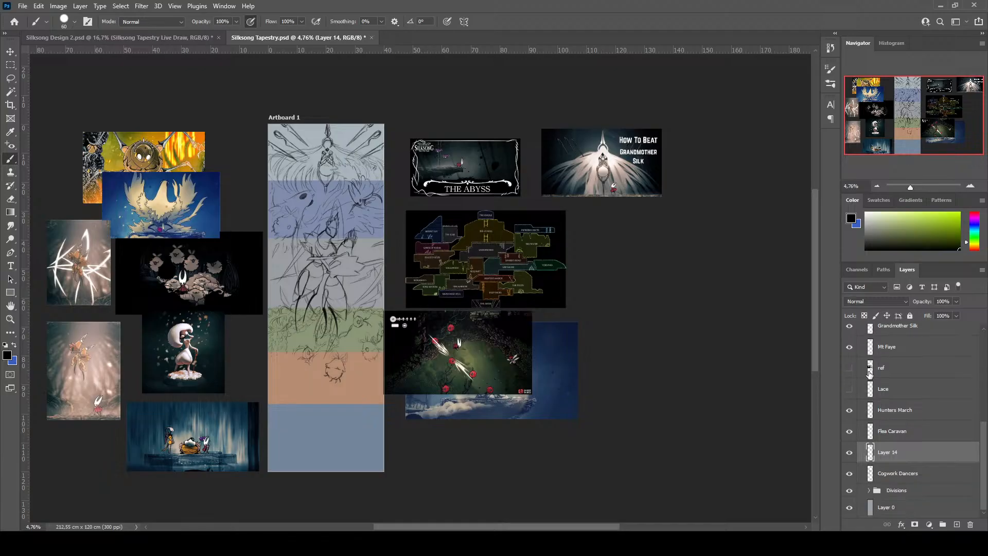
{"action": "scroll", "coordinate": [855, 476], "scroll_direction": "up", "scroll_amount": 2}
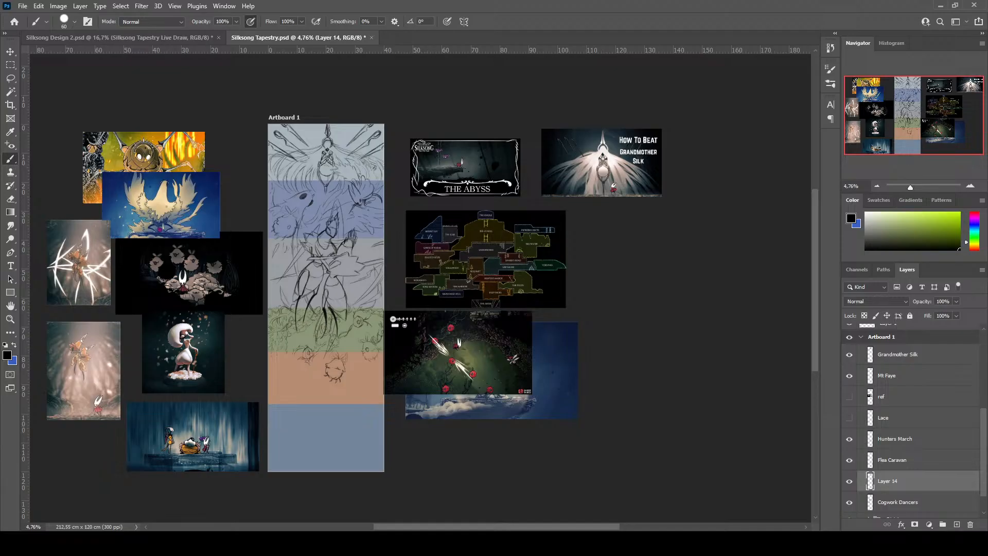
{"action": "scroll", "coordinate": [900, 430], "scroll_direction": "down", "scroll_amount": 2}
{"action": "left_click", "coordinate": [889, 491]}
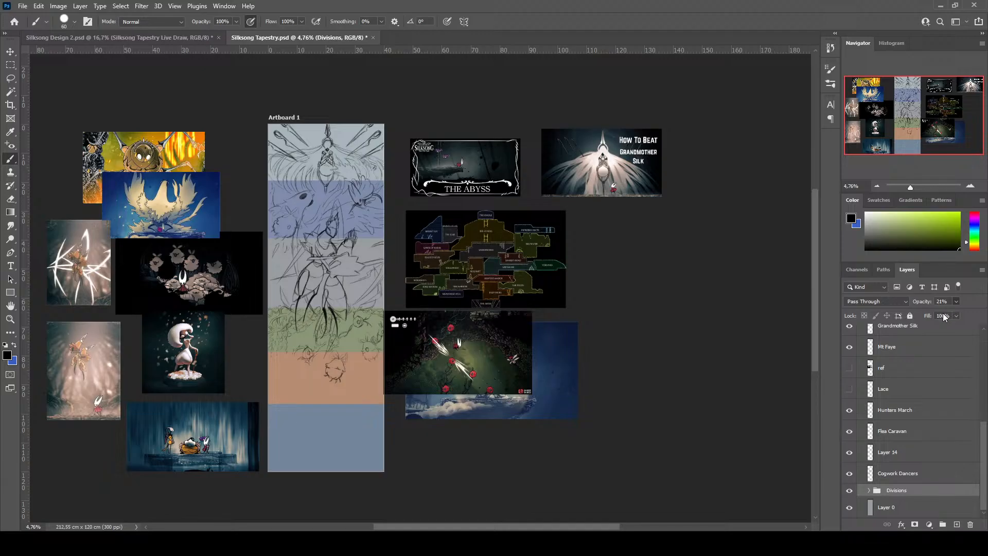
{"action": "left_click_drag", "start_coordinate": [942, 313], "coordinate": [934, 316]}
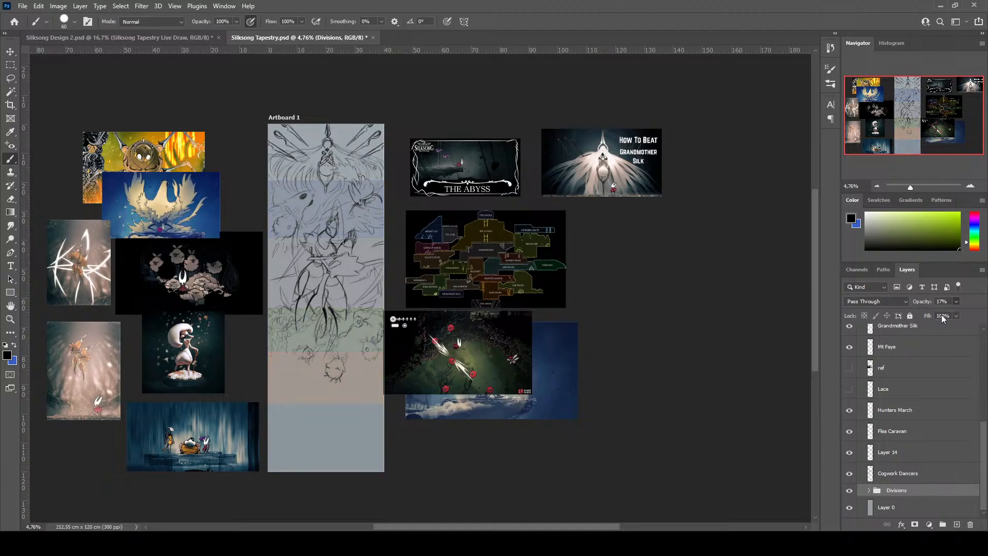
Examine the tapestry's sketched bands and the empty lower bands against the surrounding reference images
{"action": "scroll", "coordinate": [319, 269], "scroll_direction": "down", "scroll_amount": 2}
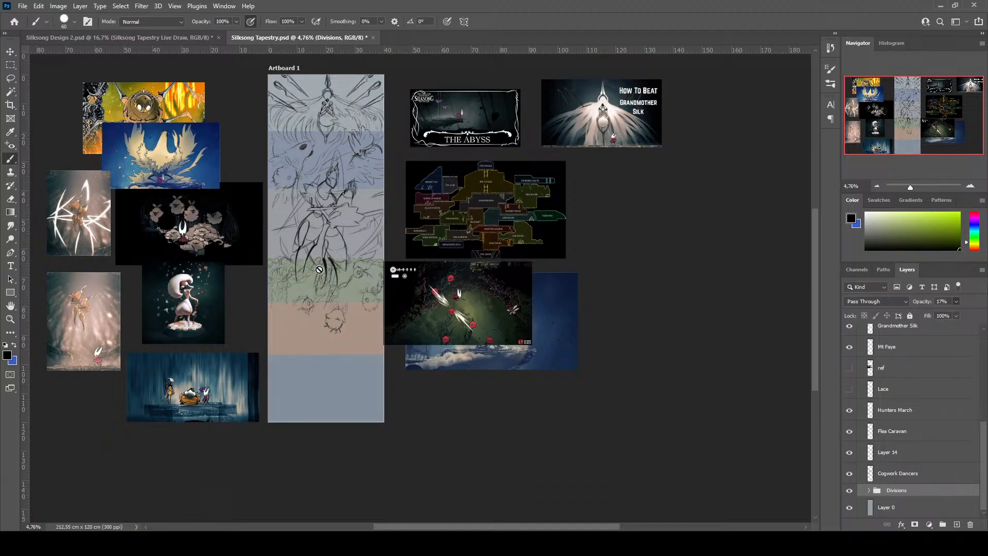
{"action": "scroll", "coordinate": [319, 270], "scroll_direction": "down", "scroll_amount": 1}
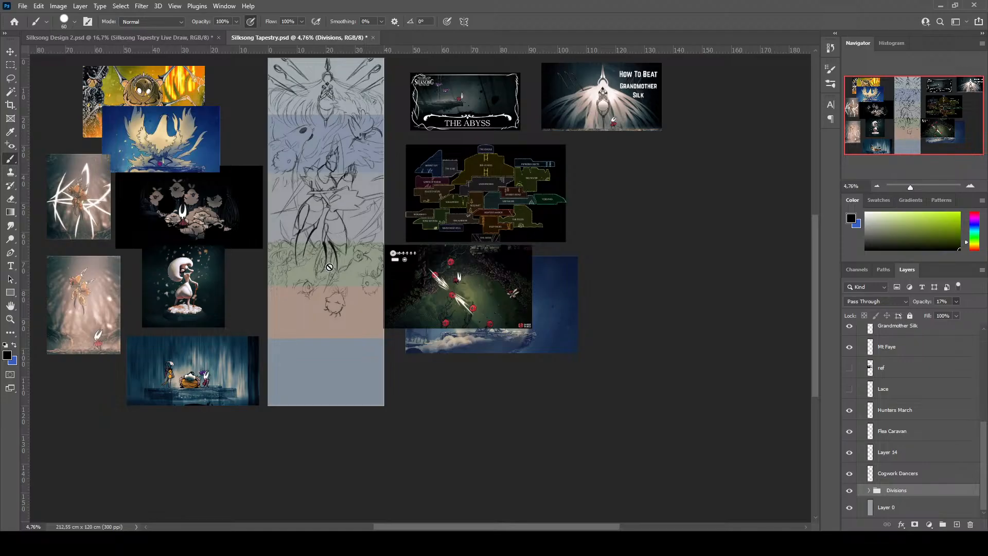
{"action": "scroll", "coordinate": [329, 266], "scroll_direction": "up", "scroll_amount": 2}
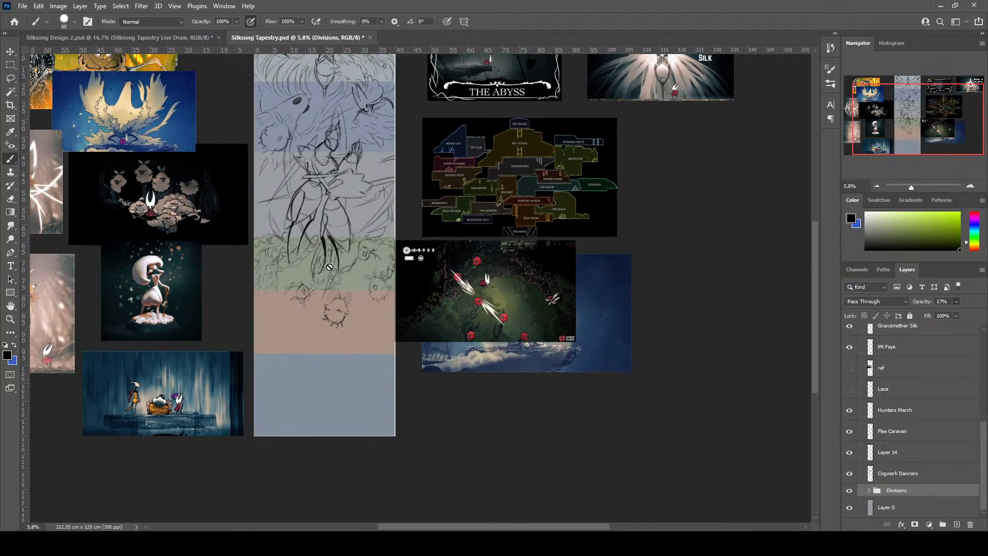
{"action": "scroll", "coordinate": [330, 266], "scroll_direction": "up", "scroll_amount": 1}
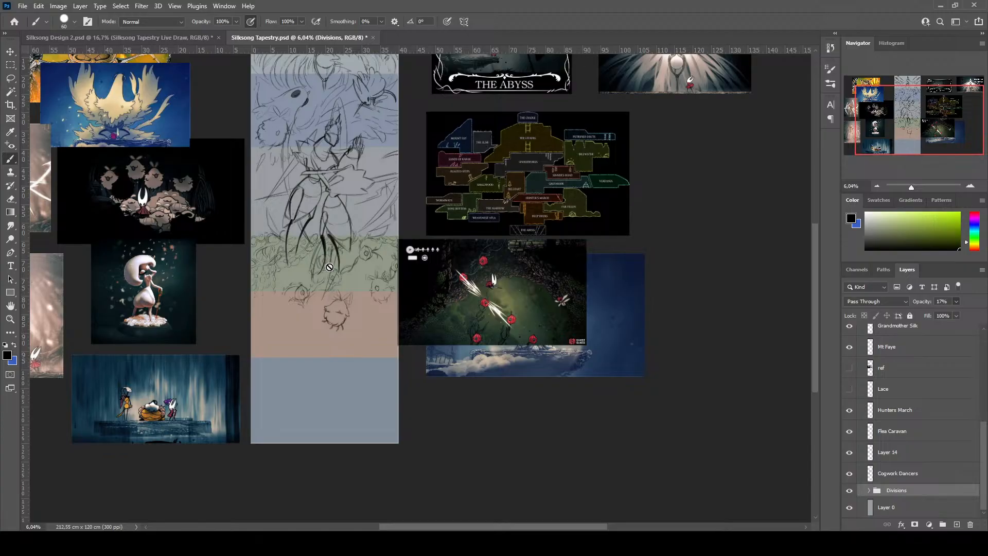
{"action": "scroll", "coordinate": [264, 279], "scroll_direction": "down", "scroll_amount": 3}
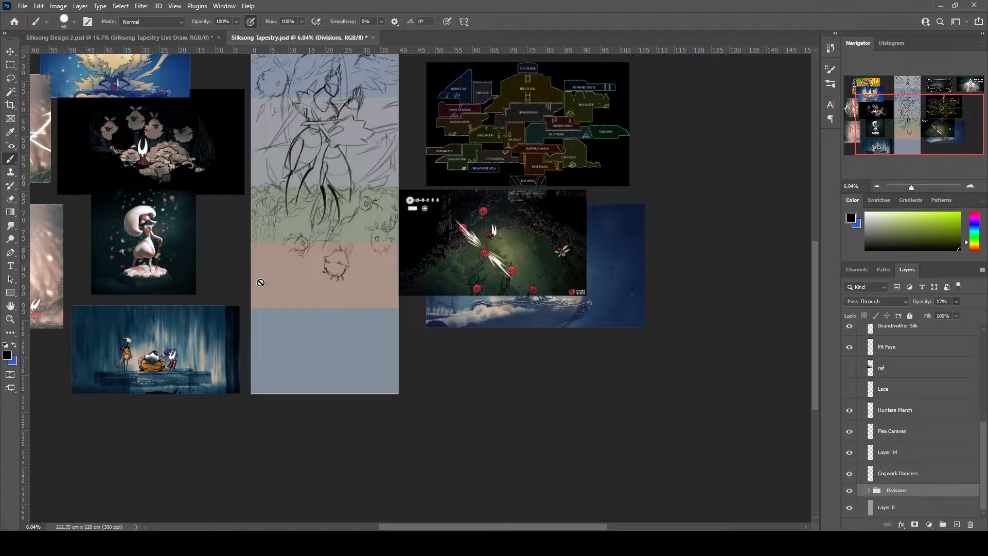
{"action": "scroll", "coordinate": [261, 281], "scroll_direction": "down", "scroll_amount": 1}
{"action": "scroll", "coordinate": [260, 282], "scroll_direction": "up", "scroll_amount": 5}
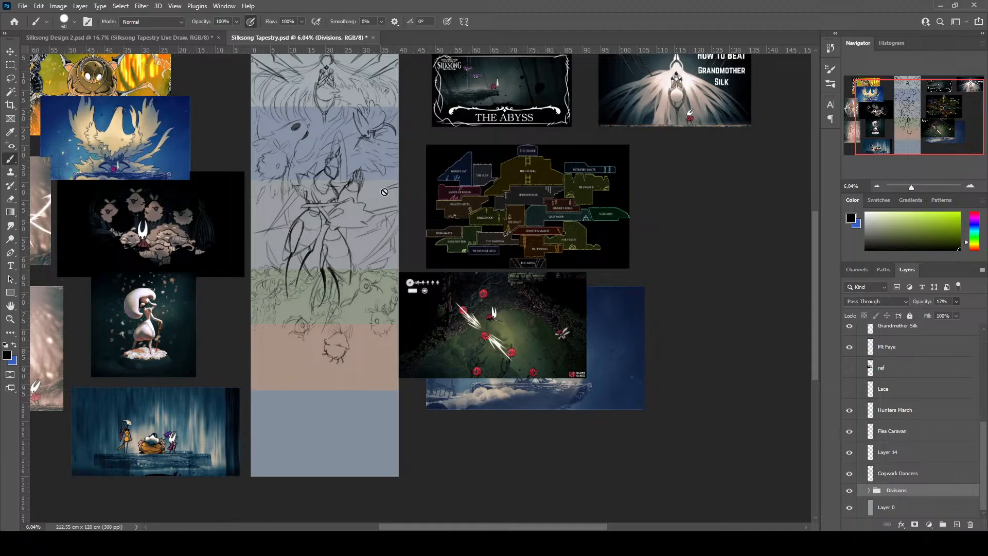
{"action": "scroll", "coordinate": [348, 432], "scroll_direction": "down", "scroll_amount": 1}
{"action": "scroll", "coordinate": [347, 433], "scroll_direction": "down", "scroll_amount": 3}
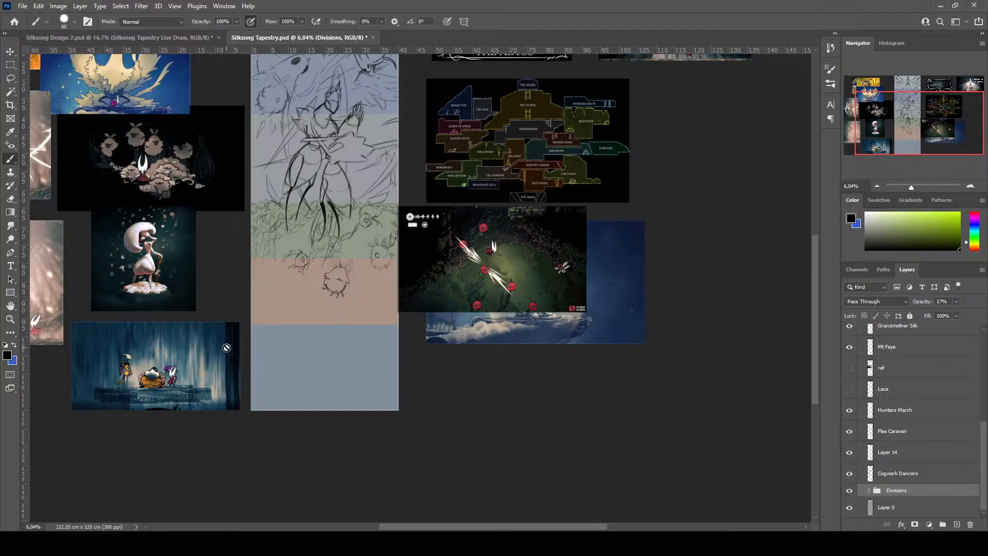
Create a new layer directly above the Divisions group and name it 4th Chorus
{"action": "scroll", "coordinate": [885, 498], "scroll_direction": "up", "scroll_amount": 1}
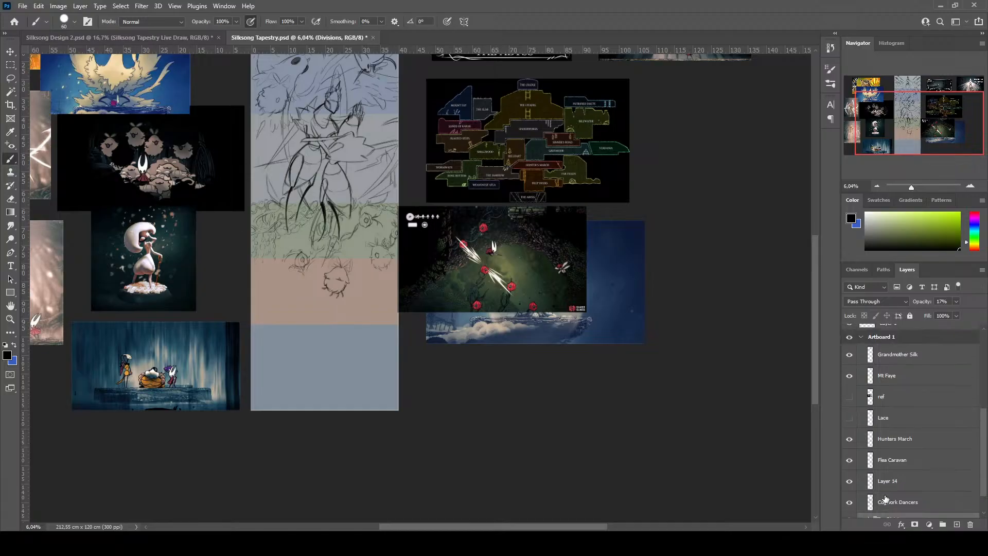
{"action": "left_click", "coordinate": [956, 524]}
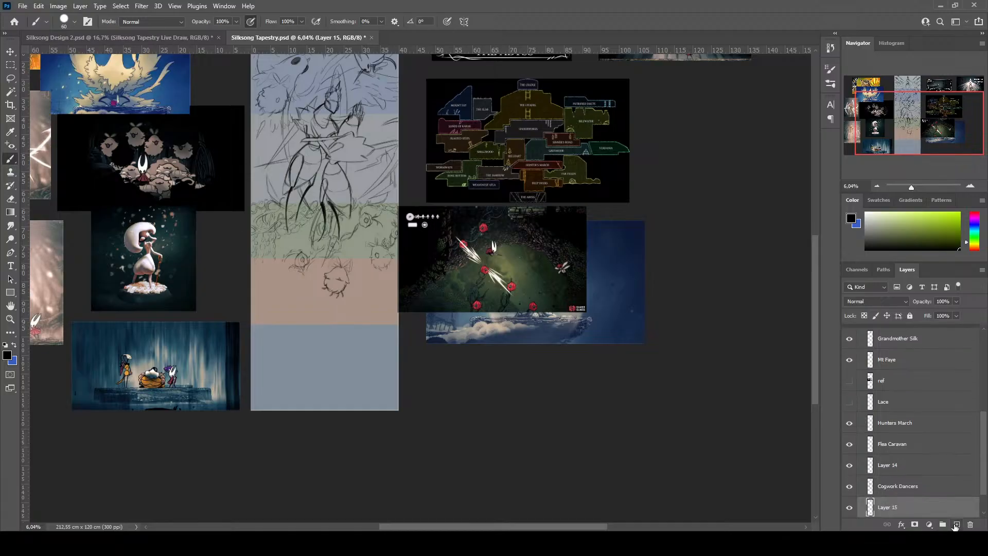
{"action": "scroll", "coordinate": [941, 505], "scroll_direction": "down", "scroll_amount": 1}
{"action": "double_click", "coordinate": [887, 478]}
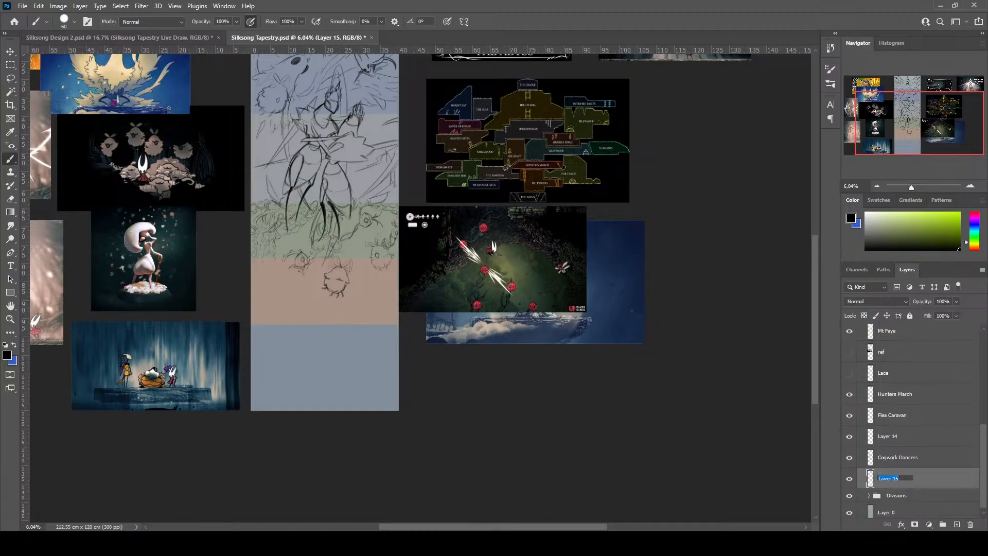
{"action": "type", "text": "4th Chorus"}
{"action": "key", "text": "Return"}
Move the orange reference image onto the artboard's tan band and scale it to about 87%
{"action": "left_click_drag", "start_coordinate": [86, 399], "coordinate": [243, 415]}
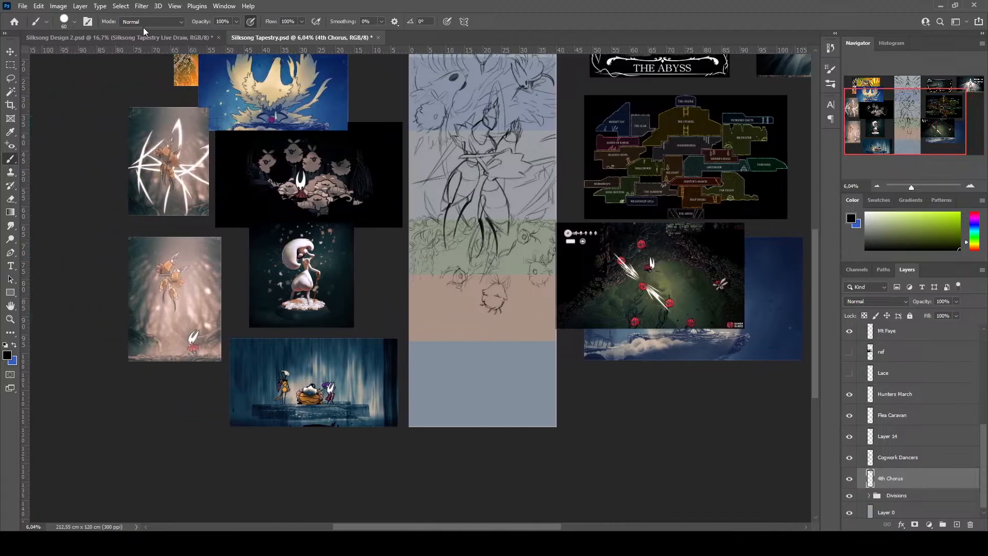
{"action": "left_click", "coordinate": [10, 51]}
{"action": "left_click", "coordinate": [186, 71]}
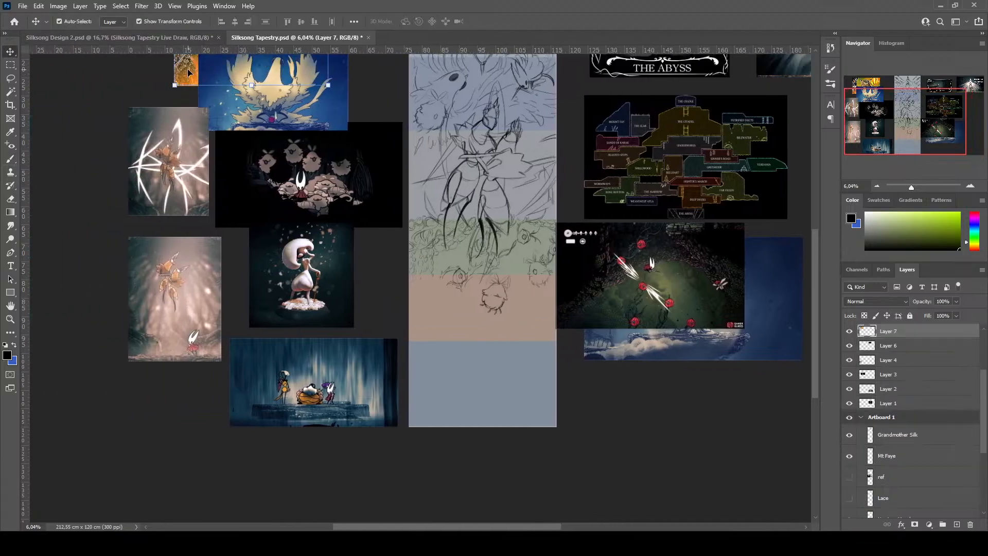
{"action": "mouse_move", "coordinate": [188, 69]}
{"action": "left_mouse_down"}
{"action": "mouse_move", "coordinate": [421, 436]}
{"action": "mouse_move", "coordinate": [520, 496]}
{"action": "mouse_move", "coordinate": [580, 485]}
{"action": "mouse_move", "coordinate": [445, 335]}
{"action": "mouse_move", "coordinate": [419, 358]}
{"action": "mouse_move", "coordinate": [422, 348]}
{"action": "left_mouse_up"}
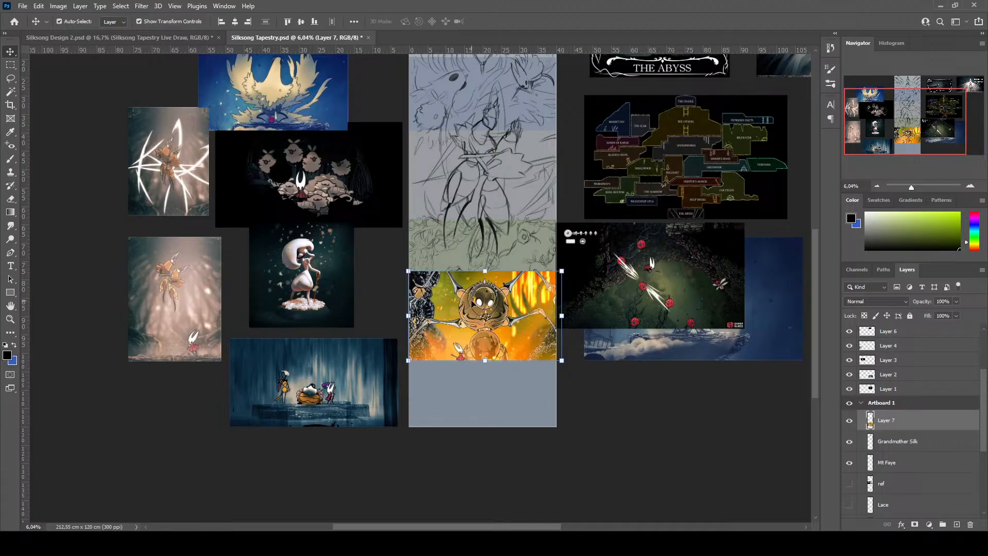
{"action": "left_click_drag", "start_coordinate": [562, 360], "coordinate": [536, 335]}
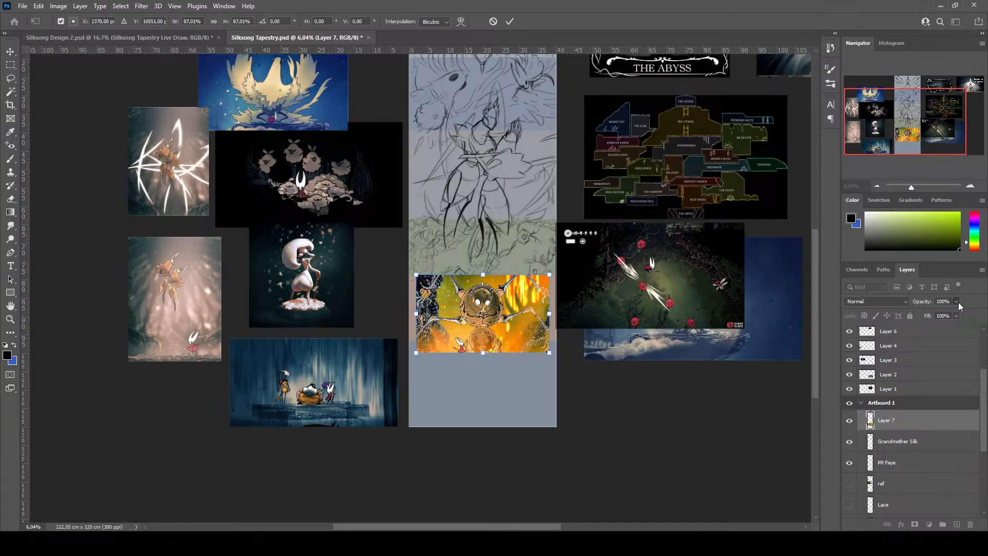
Set the orange reference image's layer opacity to 32%
{"action": "key", "text": "4"}
{"action": "key", "text": "8"}
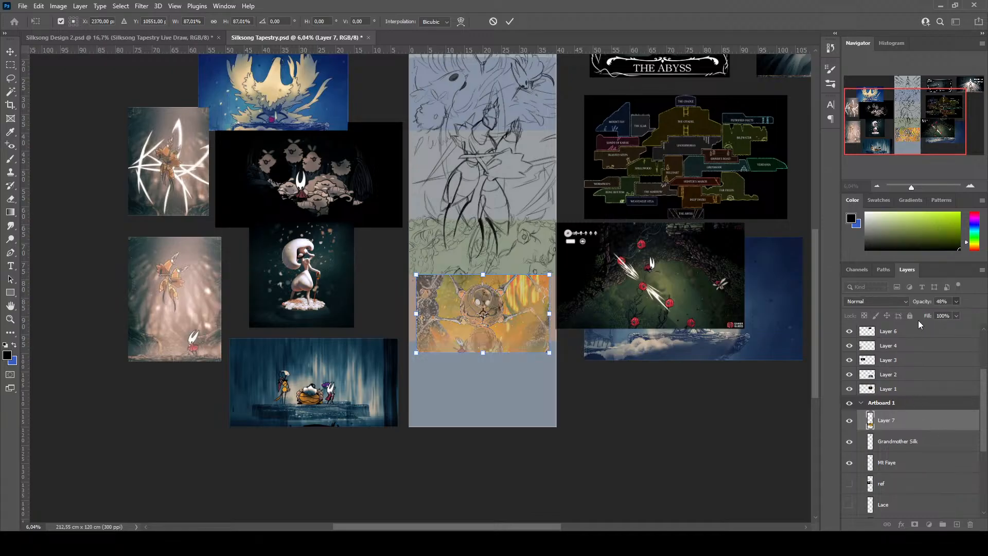
{"action": "key", "text": "3"}
{"action": "key", "text": "2"}
Apply the reference image's transform and move the 4th Chorus layer above Layer 7 in Artboard 1
{"action": "scroll", "coordinate": [914, 466], "scroll_direction": "down", "scroll_amount": 2}
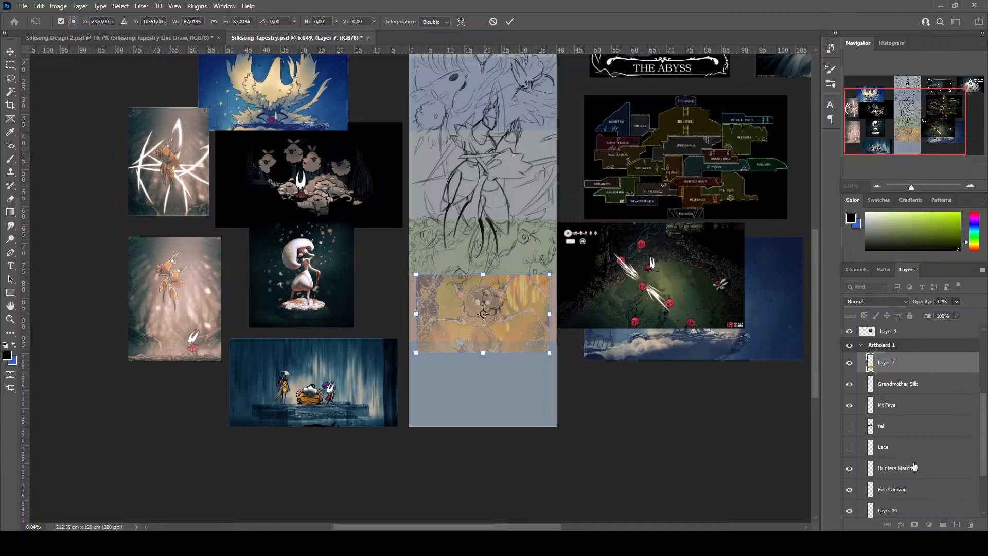
{"action": "scroll", "coordinate": [889, 500], "scroll_direction": "down", "scroll_amount": 2}
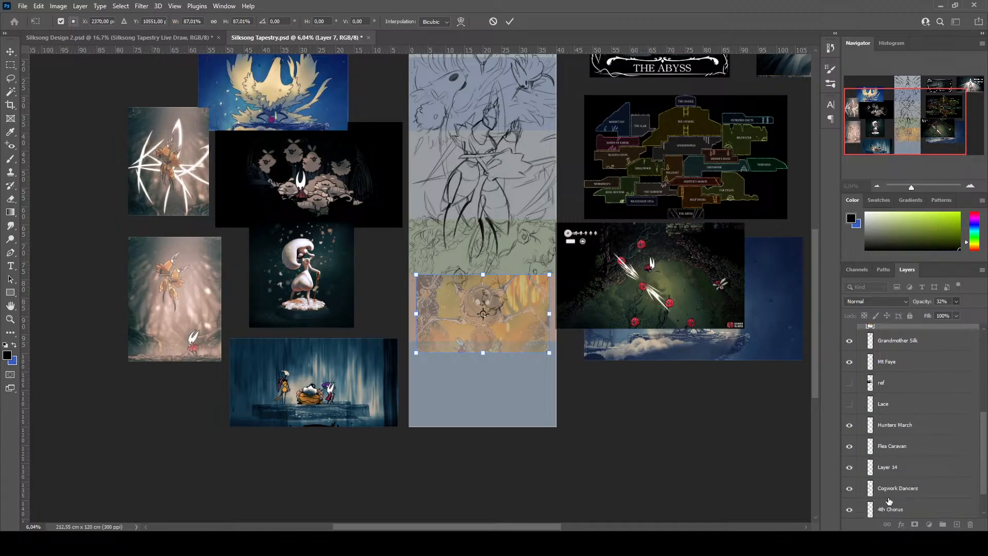
{"action": "left_click", "coordinate": [898, 468]}
{"action": "scroll", "coordinate": [898, 468], "scroll_direction": "down", "scroll_amount": 1}
{"action": "left_click", "coordinate": [896, 500]}
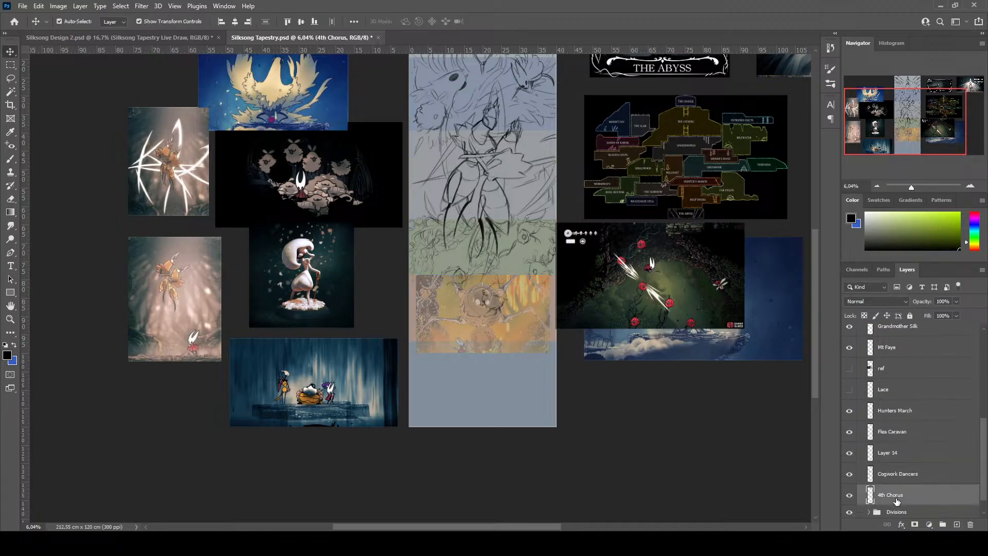
{"action": "left_click_drag", "start_coordinate": [896, 501], "coordinate": [890, 364]}
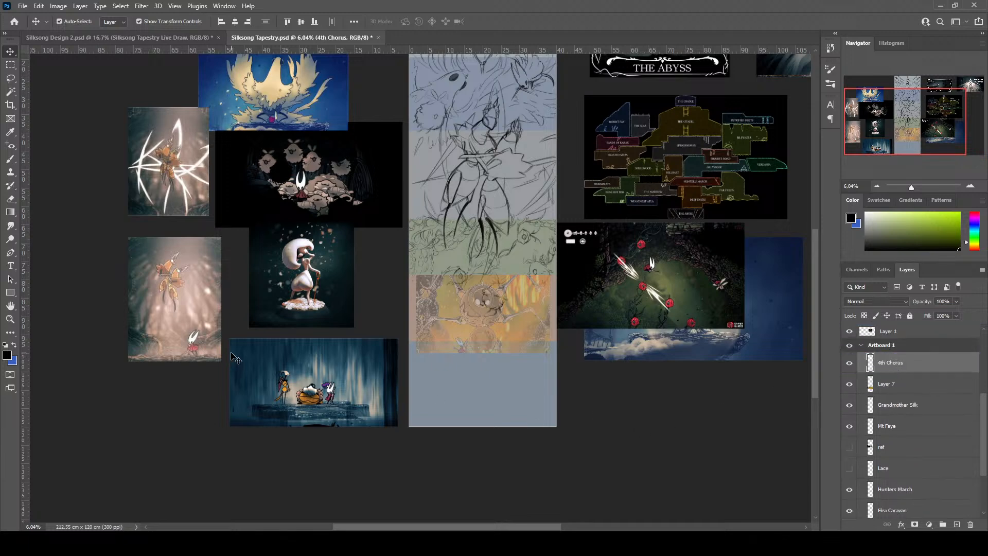
{"action": "scroll", "coordinate": [437, 329], "scroll_direction": "up", "scroll_amount": 5}
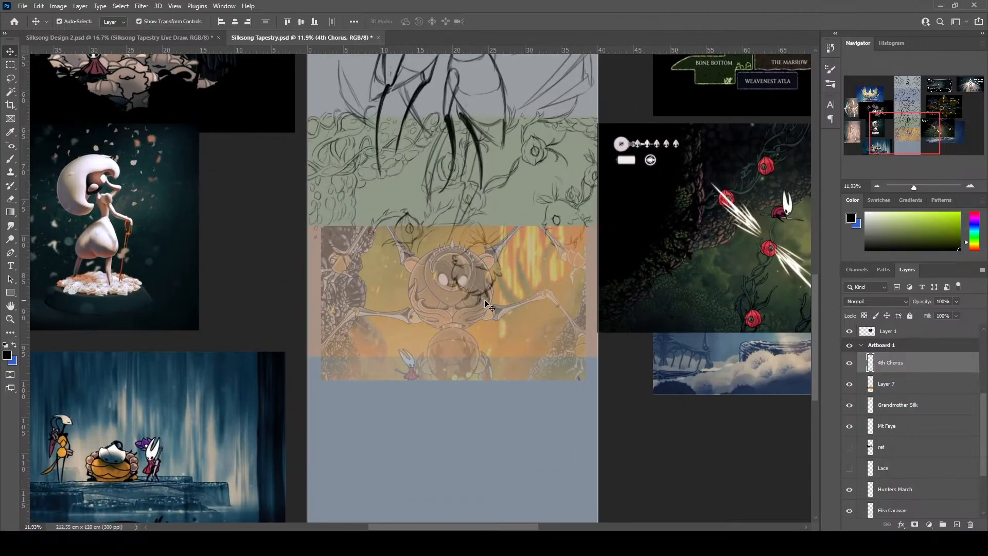
Lasso the stray flea sketch over the reference's face on the Flea Caravan layer and move it to the orange band's lower-left edge
{"action": "scroll", "coordinate": [511, 252], "scroll_direction": "down", "scroll_amount": 1}
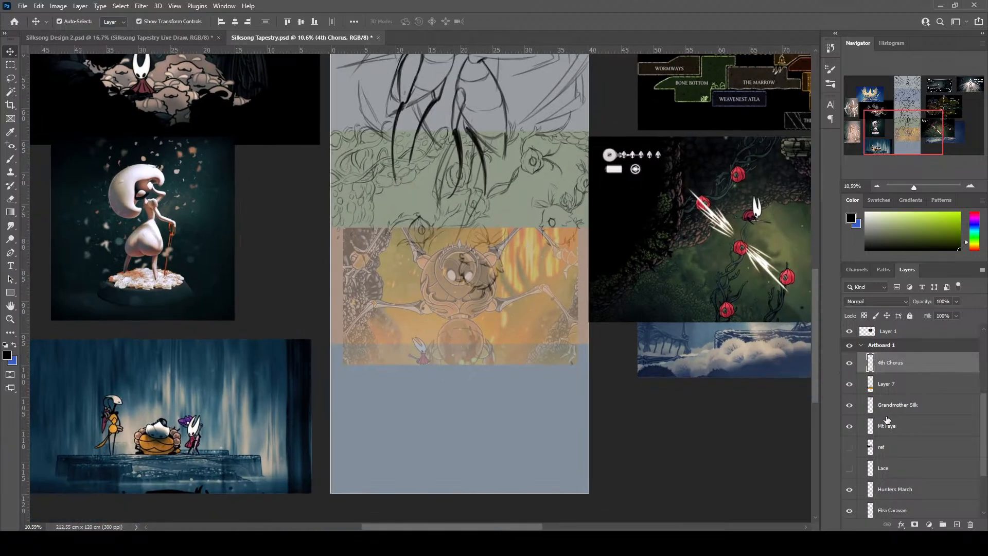
{"action": "left_click", "coordinate": [900, 511]}
{"action": "left_click", "coordinate": [10, 78]}
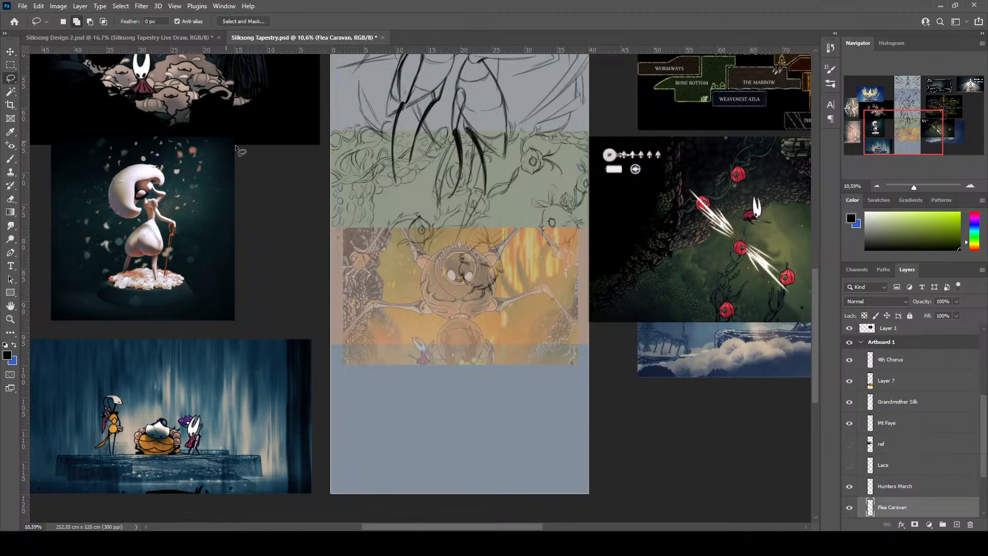
{"action": "left_click_drag", "start_coordinate": [511, 222], "coordinate": [515, 300]}
{"action": "left_click_drag", "start_coordinate": [530, 237], "coordinate": [517, 224]}
{"action": "key", "text": "ctrl+t"}
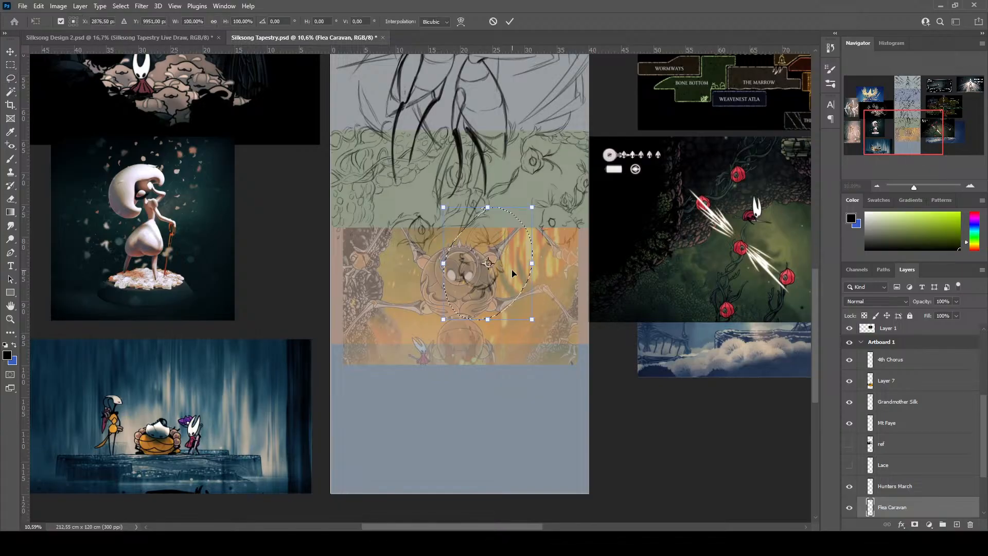
{"action": "left_click_drag", "start_coordinate": [495, 282], "coordinate": [388, 371]}
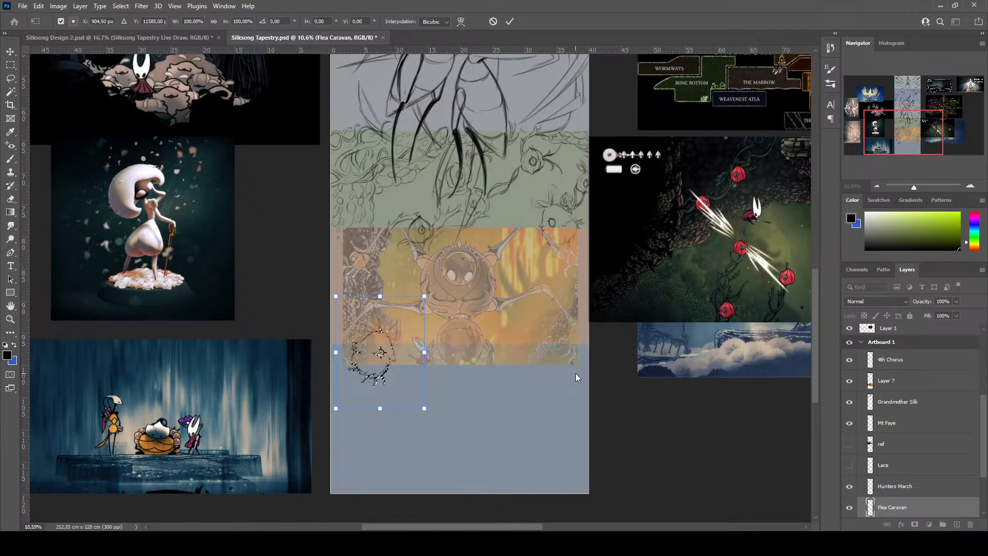
{"action": "key", "text": "Return"}
{"action": "key", "text": "ctrl+d"}
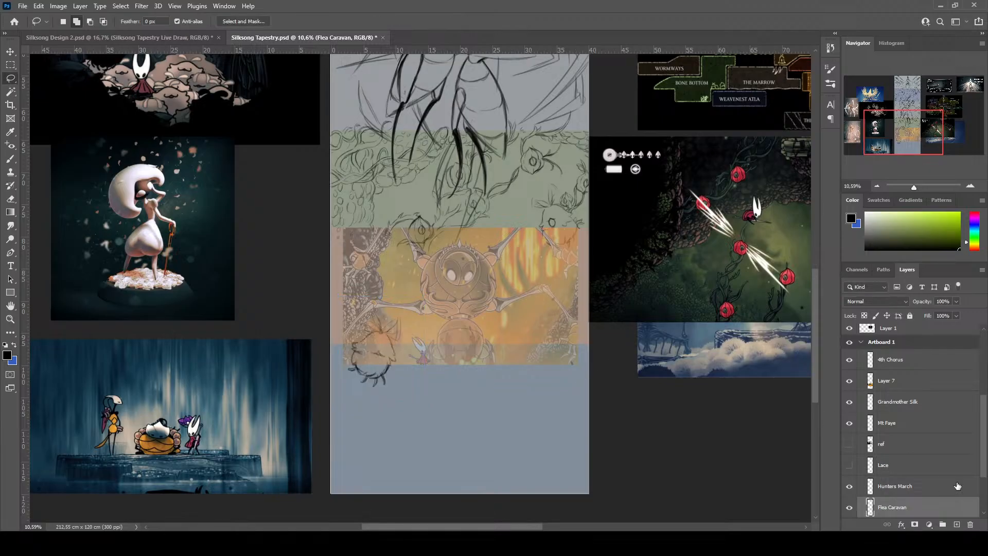
On the 4th Chorus layer, brush the Fourth Chorus's lower-left arm and clawed hand over the orange reference
{"action": "scroll", "coordinate": [916, 383], "scroll_direction": "up", "scroll_amount": 1}
{"action": "left_click", "coordinate": [917, 384]}
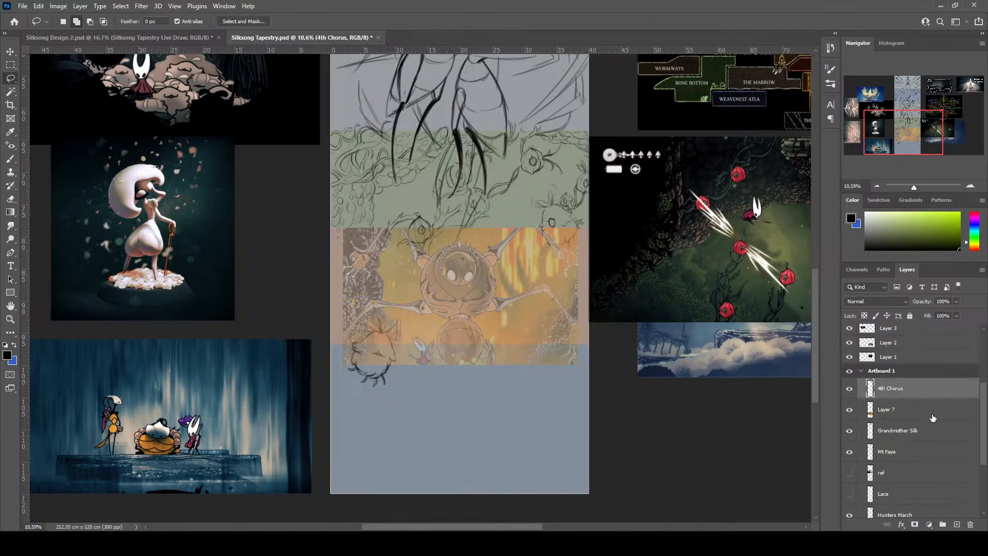
{"action": "left_click", "coordinate": [11, 159]}
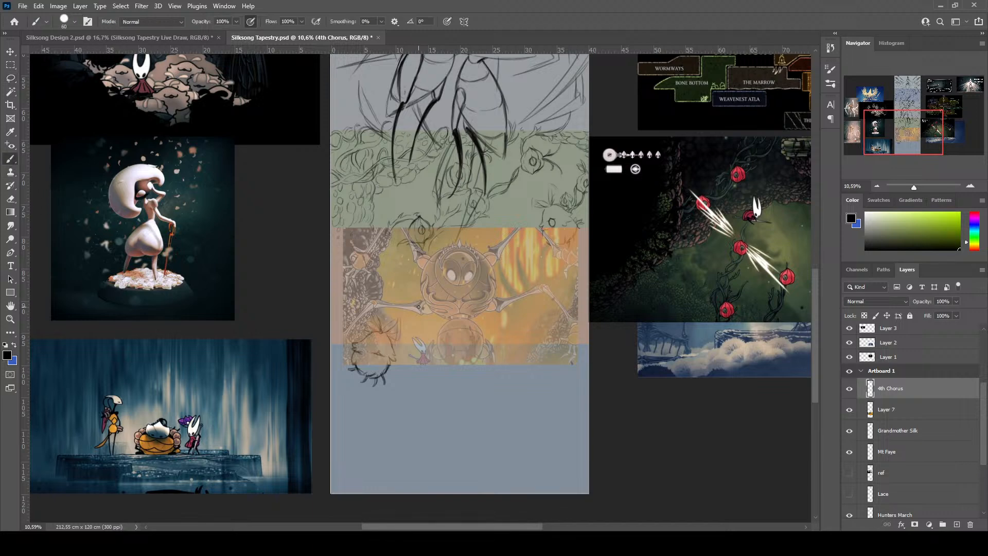
{"action": "mouse_move", "coordinate": [421, 301]}
{"action": "left_mouse_down"}
{"action": "mouse_move", "coordinate": [373, 301]}
{"action": "mouse_move", "coordinate": [420, 314]}
{"action": "mouse_move", "coordinate": [371, 305]}
{"action": "mouse_move", "coordinate": [422, 311]}
{"action": "left_mouse_up"}
{"action": "left_click_drag", "start_coordinate": [368, 305], "coordinate": [339, 335]}
{"action": "left_click_drag", "start_coordinate": [340, 338], "coordinate": [341, 338]}
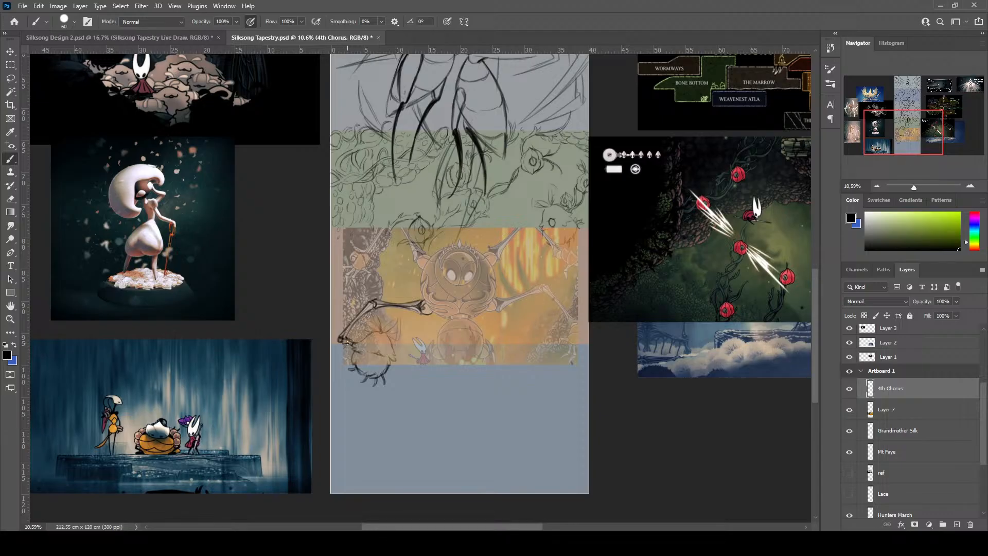
{"action": "left_click_drag", "start_coordinate": [341, 337], "coordinate": [332, 344]}
Sketch the round lower body of the Fourth Chorus with the pointed legs on both its sides
{"action": "mouse_move", "coordinate": [451, 319]}
{"action": "left_mouse_down"}
{"action": "mouse_move", "coordinate": [447, 355]}
{"action": "mouse_move", "coordinate": [438, 337]}
{"action": "mouse_move", "coordinate": [437, 349]}
{"action": "mouse_move", "coordinate": [461, 335]}
{"action": "mouse_move", "coordinate": [480, 346]}
{"action": "left_mouse_up"}
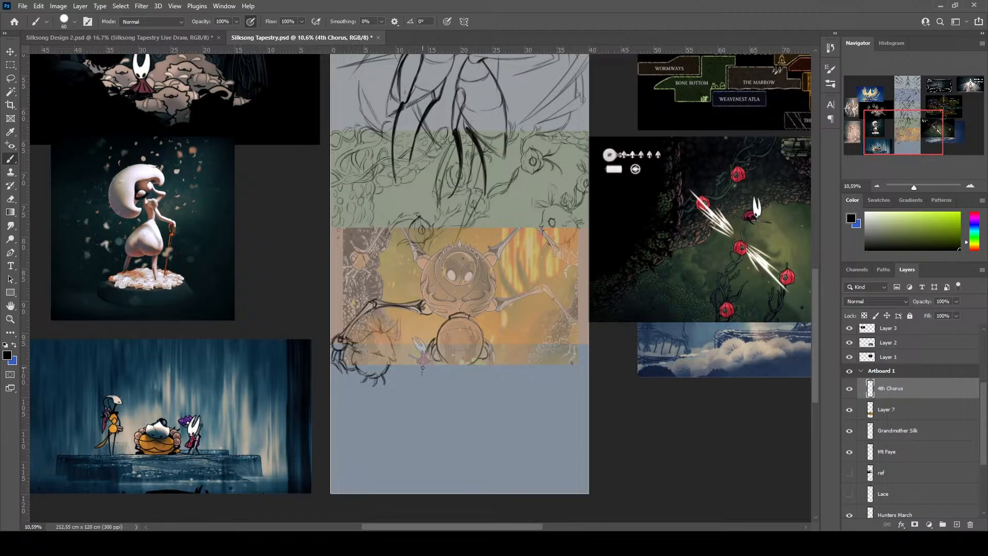
{"action": "mouse_move", "coordinate": [428, 348]}
{"action": "left_mouse_down"}
{"action": "mouse_move", "coordinate": [428, 378]}
{"action": "mouse_move", "coordinate": [437, 370]}
{"action": "left_mouse_up"}
{"action": "left_click_drag", "start_coordinate": [487, 360], "coordinate": [494, 377]}
{"action": "mouse_move", "coordinate": [487, 342]}
{"action": "left_mouse_down"}
{"action": "mouse_move", "coordinate": [500, 374]}
{"action": "mouse_move", "coordinate": [478, 359]}
{"action": "mouse_move", "coordinate": [490, 380]}
{"action": "left_mouse_up"}
Draw the Fourth Chorus's upper body with its swirling carvings, masked face and spiky crown
{"action": "left_click_drag", "start_coordinate": [486, 291], "coordinate": [467, 309]}
{"action": "mouse_move", "coordinate": [490, 281]}
{"action": "left_mouse_down"}
{"action": "mouse_move", "coordinate": [495, 292]}
{"action": "mouse_move", "coordinate": [476, 313]}
{"action": "mouse_move", "coordinate": [489, 304]}
{"action": "mouse_move", "coordinate": [484, 310]}
{"action": "left_mouse_up"}
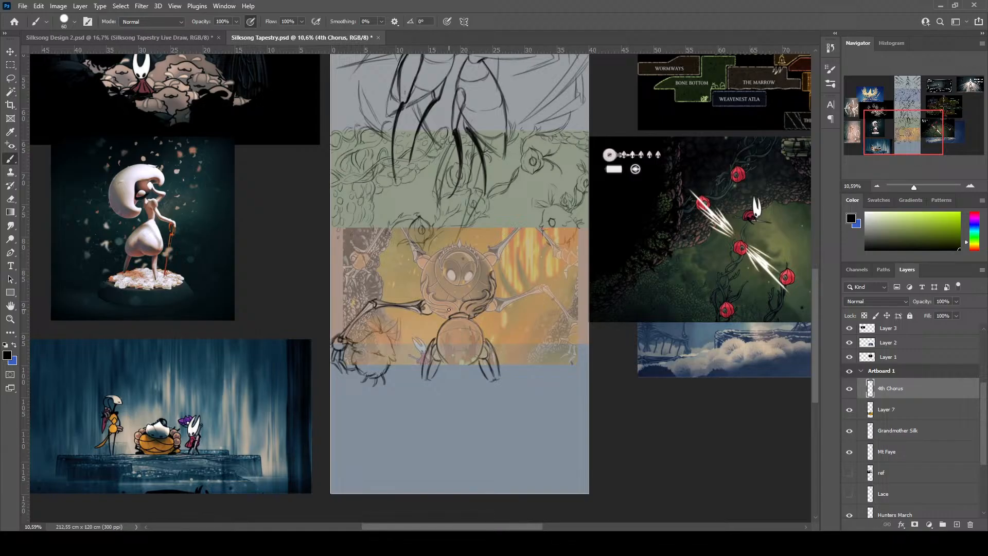
{"action": "left_click_drag", "start_coordinate": [459, 312], "coordinate": [449, 302]}
{"action": "left_click_drag", "start_coordinate": [450, 300], "coordinate": [432, 296]}
{"action": "left_click_drag", "start_coordinate": [425, 277], "coordinate": [423, 297]}
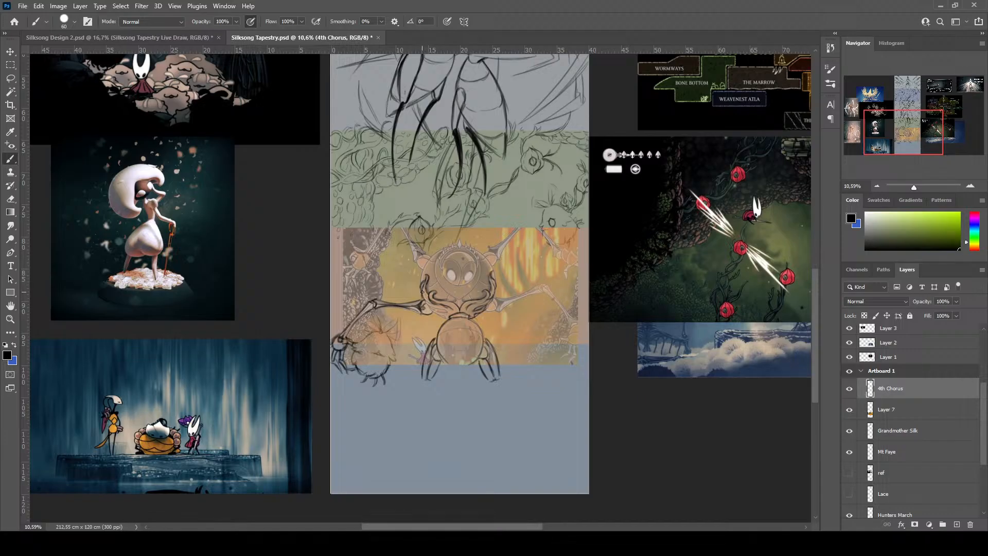
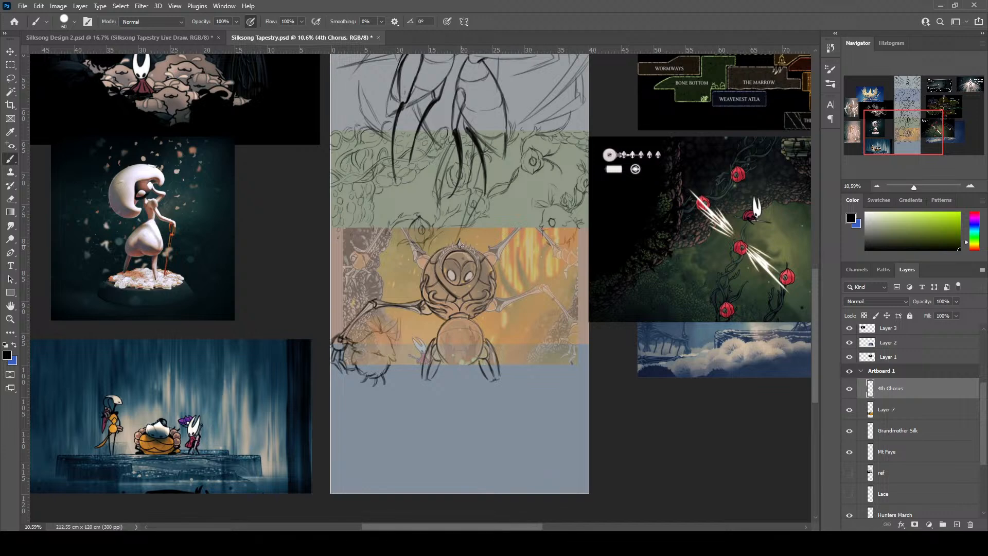
{"action": "mouse_move", "coordinate": [461, 245]}
{"action": "left_mouse_down"}
{"action": "mouse_move", "coordinate": [459, 236]}
{"action": "mouse_move", "coordinate": [463, 246]}
{"action": "left_mouse_up"}
{"action": "left_click_drag", "start_coordinate": [476, 251], "coordinate": [475, 256]}
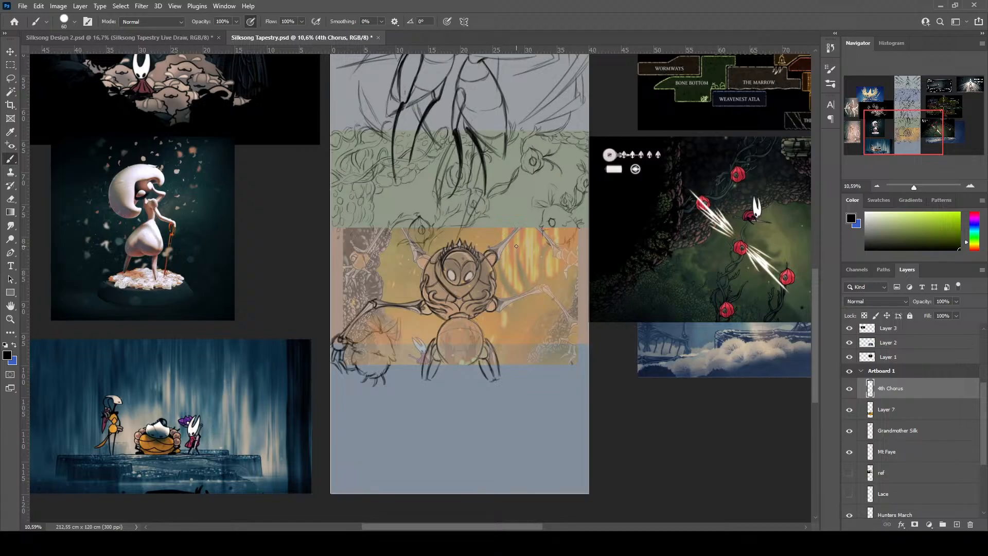
Sketch the upper-right arm of the Fourth Chorus with its raised elbow joint and clawed hand
{"action": "mouse_move", "coordinate": [498, 250]}
{"action": "left_mouse_down"}
{"action": "mouse_move", "coordinate": [498, 261]}
{"action": "mouse_move", "coordinate": [517, 231]}
{"action": "mouse_move", "coordinate": [488, 249]}
{"action": "mouse_move", "coordinate": [526, 219]}
{"action": "left_mouse_up"}
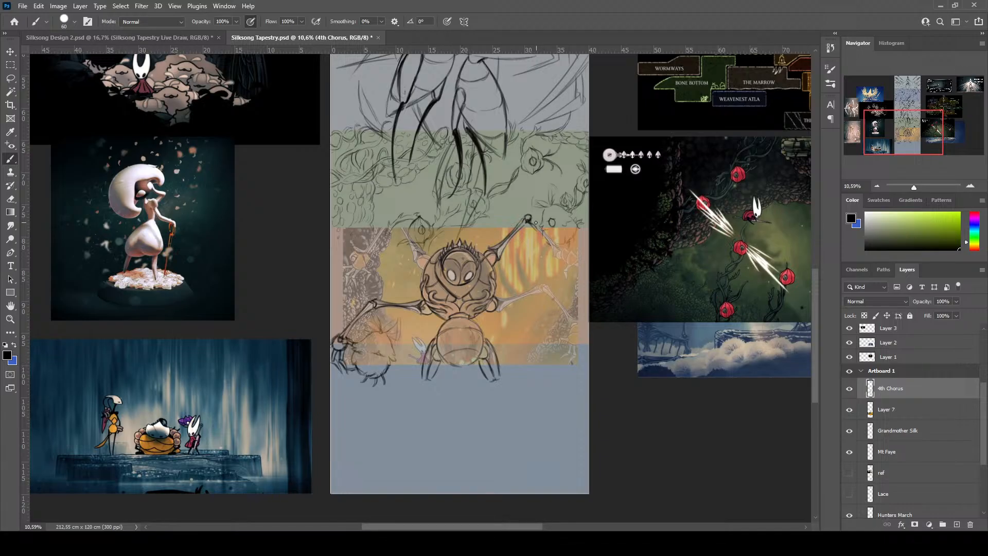
{"action": "mouse_move", "coordinate": [535, 228]}
{"action": "left_mouse_down"}
{"action": "mouse_move", "coordinate": [556, 256]}
{"action": "mouse_move", "coordinate": [554, 247]}
{"action": "mouse_move", "coordinate": [562, 250]}
{"action": "mouse_move", "coordinate": [531, 218]}
{"action": "mouse_move", "coordinate": [579, 257]}
{"action": "left_mouse_up"}
{"action": "mouse_move", "coordinate": [574, 256]}
{"action": "left_mouse_down"}
{"action": "mouse_move", "coordinate": [580, 263]}
{"action": "mouse_move", "coordinate": [563, 281]}
{"action": "mouse_move", "coordinate": [582, 272]}
{"action": "left_mouse_up"}
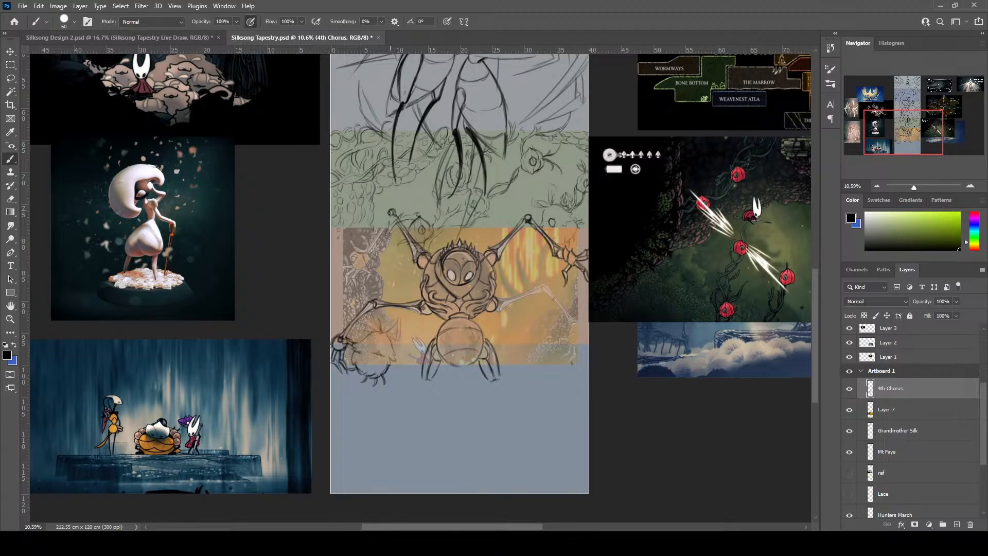
Sketch the upper-left forearm of the Fourth Chorus and its clawed hand at the artboard's edge
{"action": "mouse_move", "coordinate": [391, 217]}
{"action": "left_mouse_down"}
{"action": "mouse_move", "coordinate": [400, 227]}
{"action": "mouse_move", "coordinate": [387, 225]}
{"action": "mouse_move", "coordinate": [369, 251]}
{"action": "left_mouse_up"}
{"action": "left_click_drag", "start_coordinate": [385, 219], "coordinate": [366, 249]}
{"action": "left_click_drag", "start_coordinate": [736, 216], "coordinate": [682, 280]}
{"action": "left_click_drag", "start_coordinate": [551, 374], "coordinate": [653, 284]}
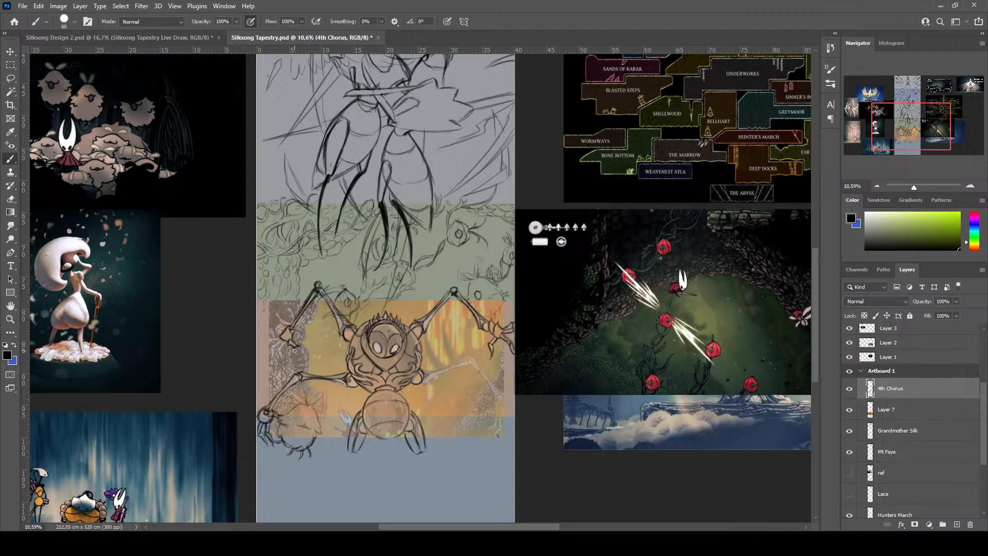
{"action": "mouse_move", "coordinate": [294, 349]}
{"action": "left_mouse_down"}
{"action": "mouse_move", "coordinate": [296, 361]}
{"action": "mouse_move", "coordinate": [276, 353]}
{"action": "left_mouse_up"}
{"action": "left_click_drag", "start_coordinate": [278, 353], "coordinate": [281, 367]}
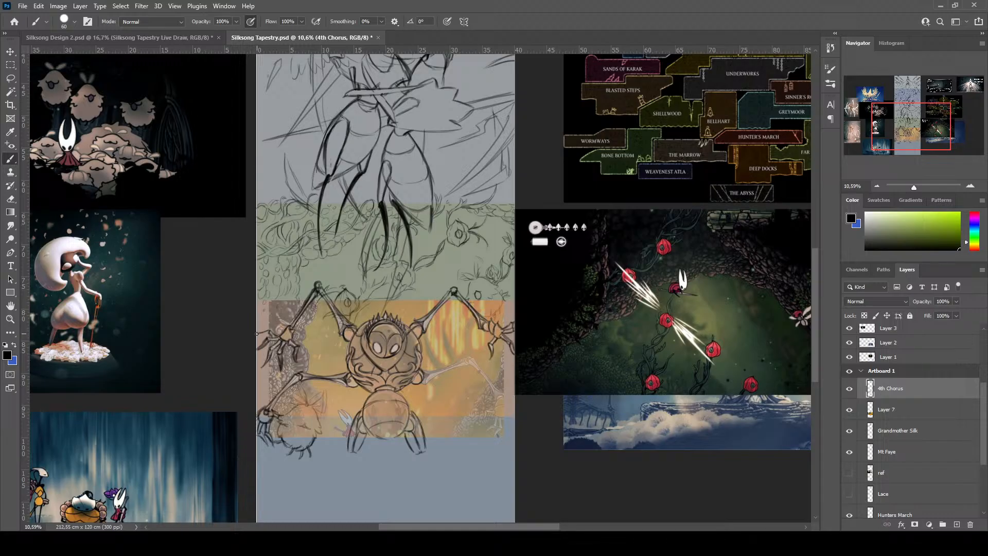
Draw the lower-right arm of the Fourth Chorus, ending in a clawed hand near the bottom of the orange band
{"action": "scroll", "coordinate": [307, 345], "scroll_direction": "down", "scroll_amount": 1}
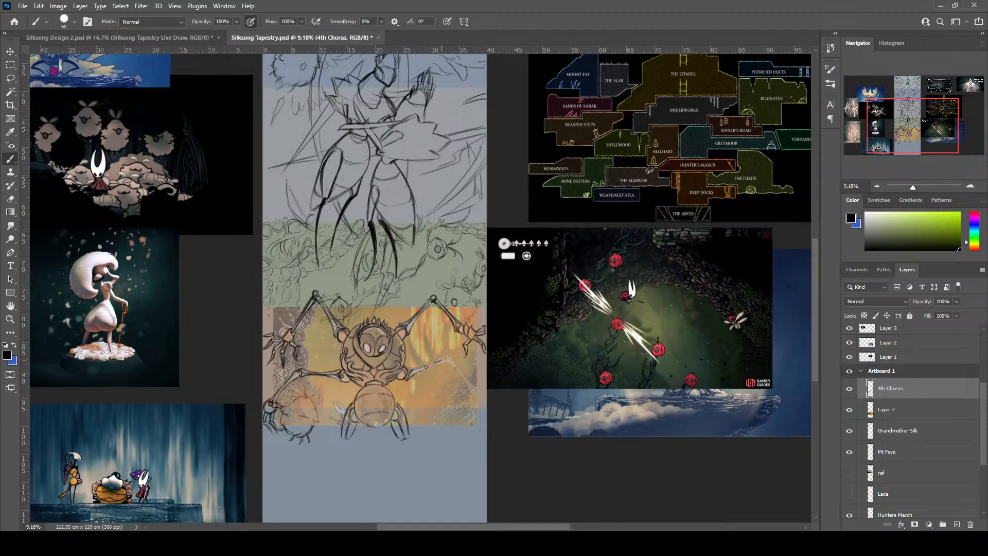
{"action": "mouse_move", "coordinate": [426, 366]}
{"action": "left_mouse_down"}
{"action": "mouse_move", "coordinate": [413, 372]}
{"action": "mouse_move", "coordinate": [447, 358]}
{"action": "mouse_move", "coordinate": [409, 370]}
{"action": "left_mouse_up"}
{"action": "left_click_drag", "start_coordinate": [456, 370], "coordinate": [468, 396]}
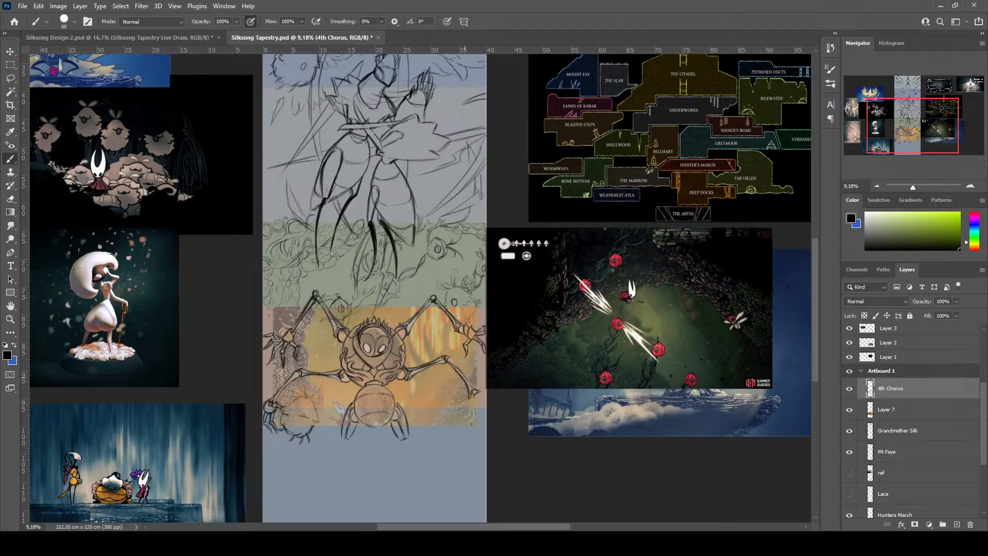
{"action": "left_click_drag", "start_coordinate": [452, 361], "coordinate": [462, 374]}
{"action": "left_click_drag", "start_coordinate": [458, 404], "coordinate": [459, 405]}
{"action": "left_click_drag", "start_coordinate": [469, 409], "coordinate": [466, 416]}
{"action": "mouse_move", "coordinate": [470, 421]}
{"action": "left_mouse_down"}
{"action": "mouse_move", "coordinate": [466, 431]}
{"action": "mouse_move", "coordinate": [480, 416]}
{"action": "mouse_move", "coordinate": [483, 430]}
{"action": "left_mouse_up"}
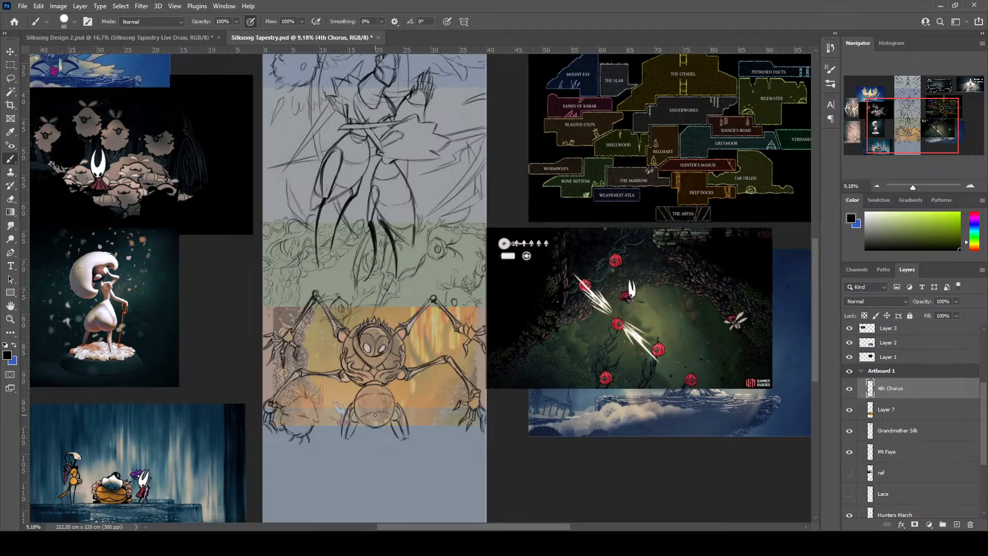
Add the carved pattern inside the Fourth Chorus's round lower body
{"action": "scroll", "coordinate": [381, 417], "scroll_direction": "up", "scroll_amount": 4}
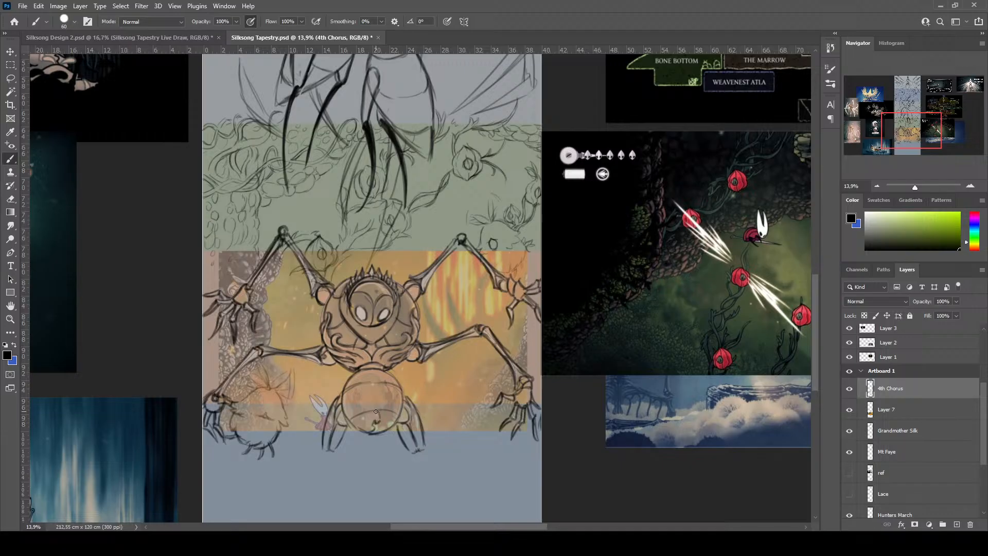
{"action": "mouse_move", "coordinate": [381, 409]}
{"action": "left_mouse_down"}
{"action": "mouse_move", "coordinate": [383, 380]}
{"action": "mouse_move", "coordinate": [394, 401]}
{"action": "mouse_move", "coordinate": [398, 391]}
{"action": "mouse_move", "coordinate": [392, 424]}
{"action": "mouse_move", "coordinate": [368, 421]}
{"action": "mouse_move", "coordinate": [368, 432]}
{"action": "mouse_move", "coordinate": [357, 387]}
{"action": "mouse_move", "coordinate": [350, 421]}
{"action": "left_mouse_up"}
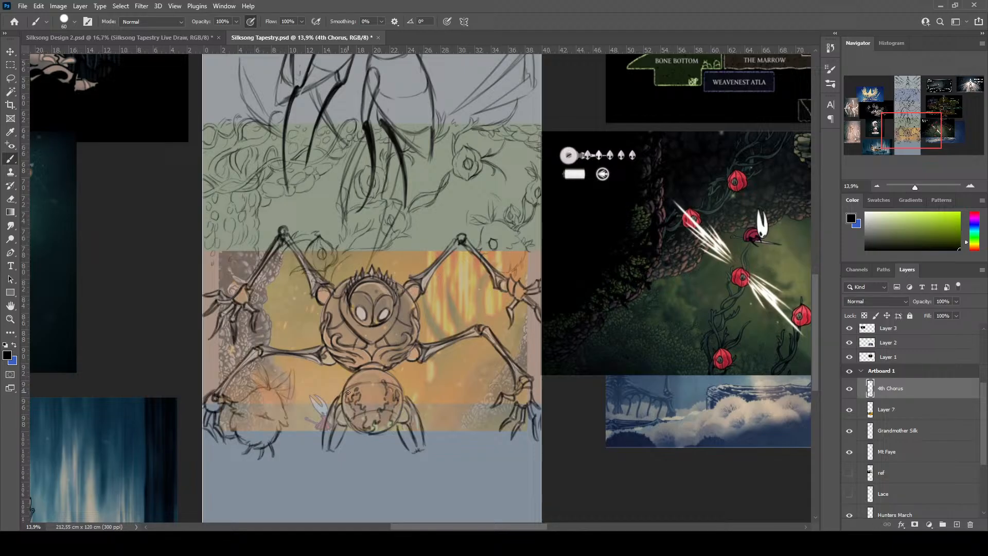
{"action": "scroll", "coordinate": [348, 392], "scroll_direction": "down", "scroll_amount": 2}
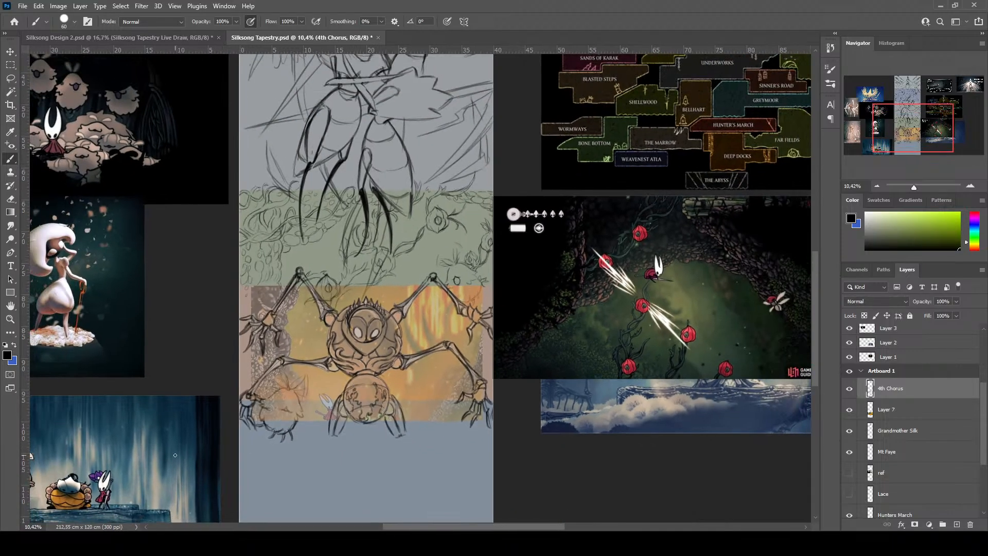
{"action": "scroll", "coordinate": [231, 395], "scroll_direction": "down", "scroll_amount": 1}
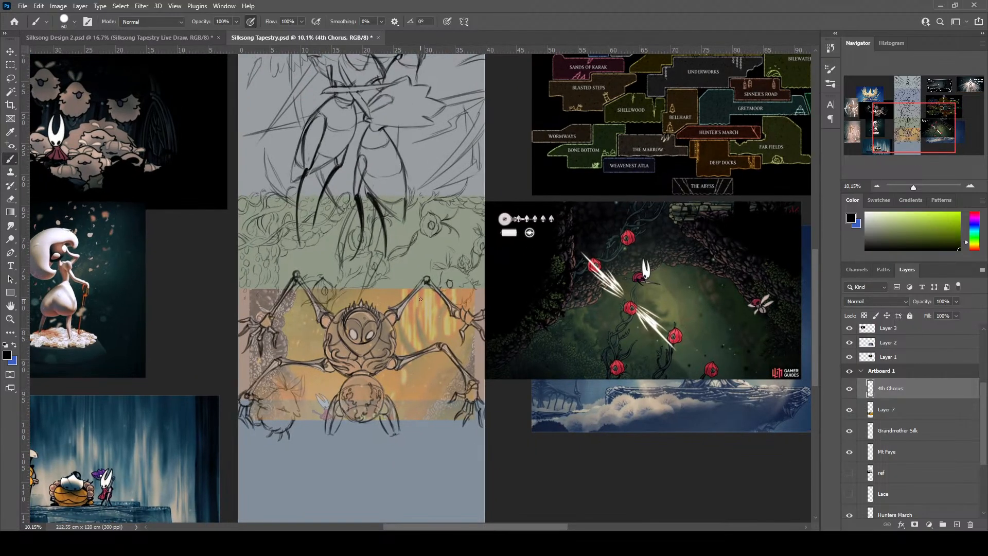
Sketch rocky rubble around the lower-right hand and loose stones below it
{"action": "scroll", "coordinate": [435, 292], "scroll_direction": "down", "scroll_amount": 3}
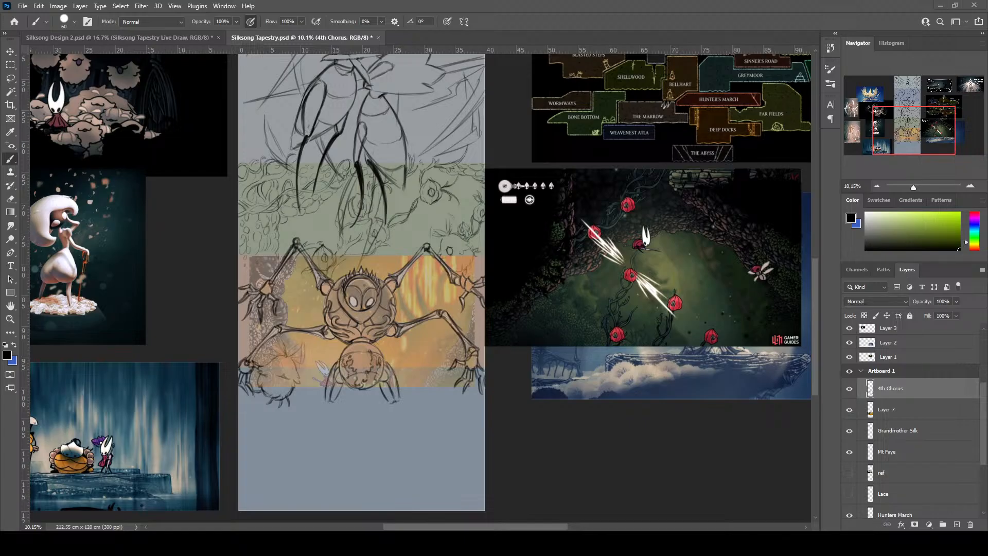
{"action": "scroll", "coordinate": [435, 332], "scroll_direction": "up", "scroll_amount": 1}
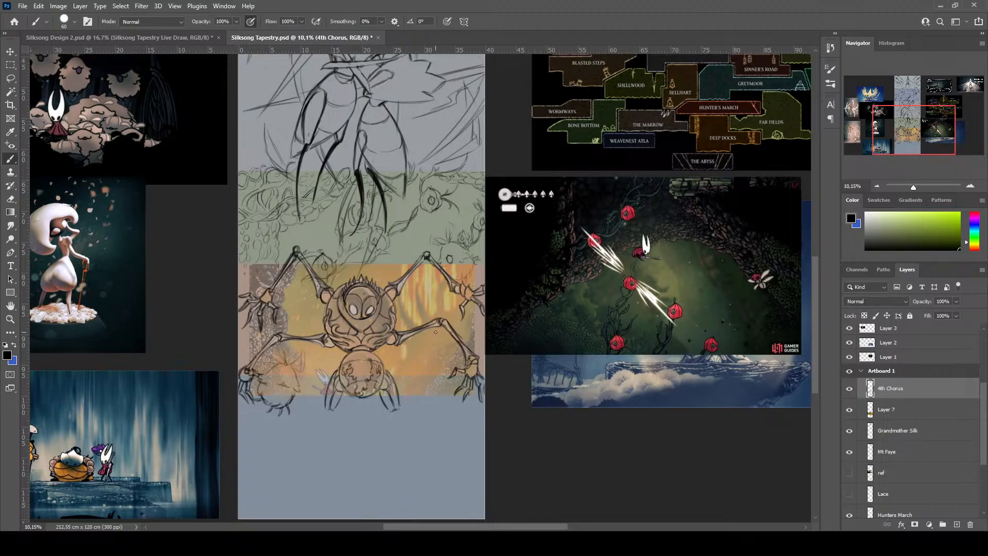
{"action": "scroll", "coordinate": [342, 271], "scroll_direction": "down", "scroll_amount": 2}
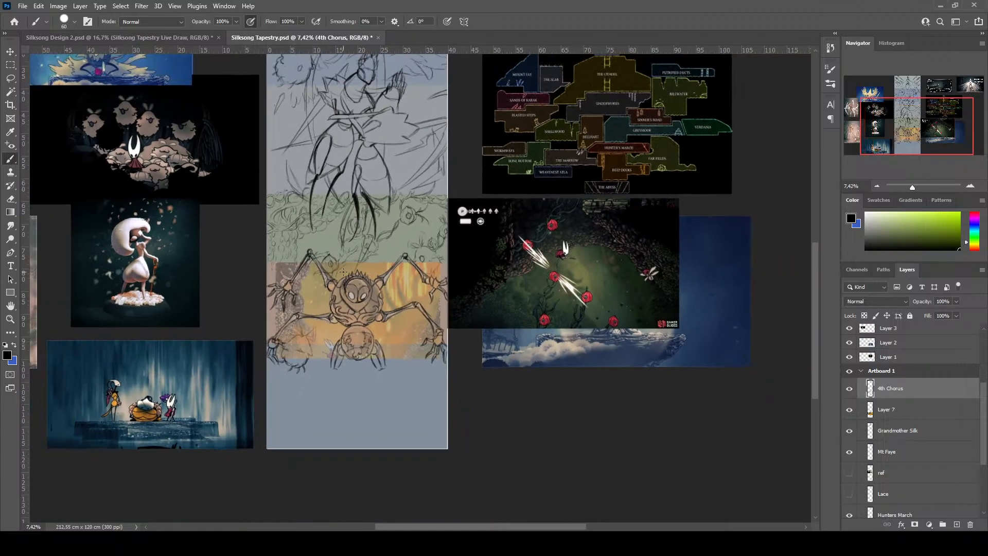
{"action": "scroll", "coordinate": [386, 520], "scroll_direction": "left", "scroll_amount": 4}
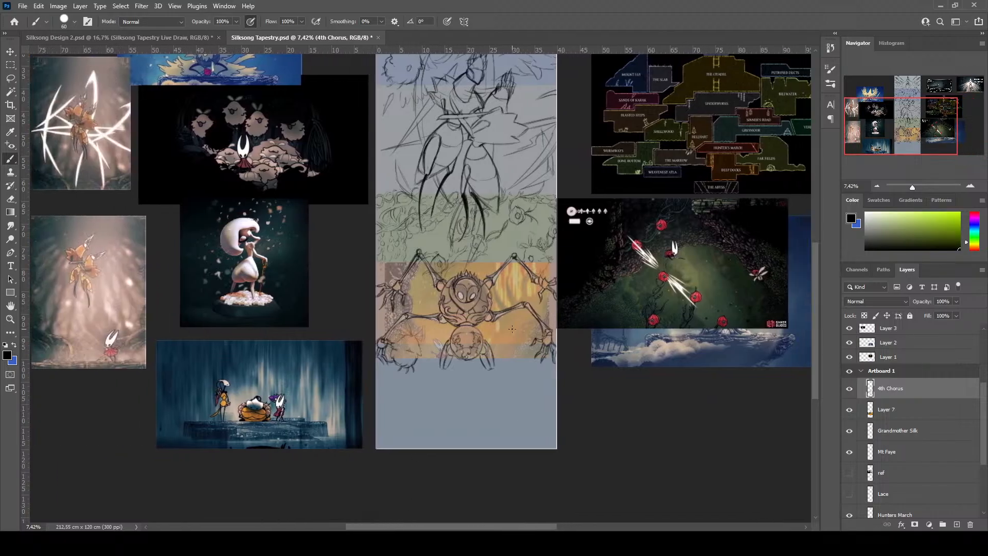
{"action": "scroll", "coordinate": [512, 328], "scroll_direction": "up", "scroll_amount": 2}
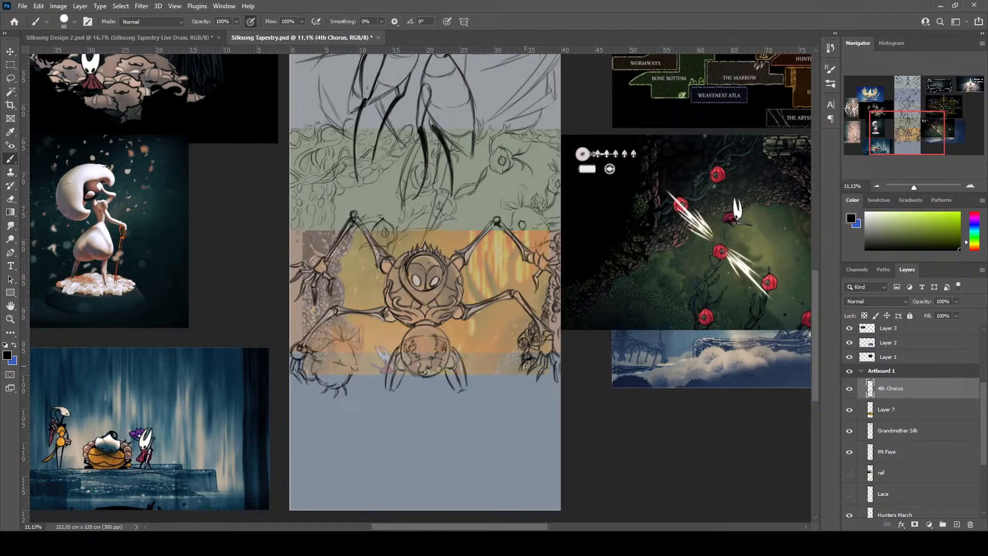
{"action": "left_click_drag", "start_coordinate": [527, 361], "coordinate": [527, 366]}
{"action": "mouse_move", "coordinate": [487, 387]}
{"action": "left_mouse_down"}
{"action": "mouse_move", "coordinate": [475, 398]}
{"action": "mouse_move", "coordinate": [484, 396]}
{"action": "left_mouse_up"}
Draw the flowing lava curtain behind the upper-right arm and a drip beneath the lower-right arm
{"action": "mouse_move", "coordinate": [478, 295]}
{"action": "left_mouse_down"}
{"action": "mouse_move", "coordinate": [468, 268]}
{"action": "mouse_move", "coordinate": [471, 287]}
{"action": "left_mouse_up"}
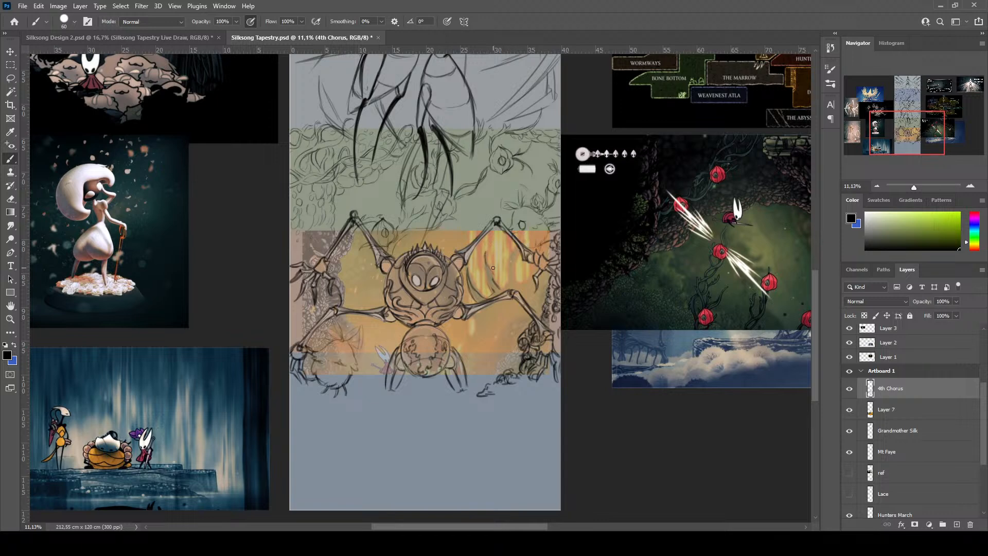
{"action": "left_click_drag", "start_coordinate": [486, 261], "coordinate": [494, 287]}
{"action": "mouse_move", "coordinate": [475, 320]}
{"action": "left_mouse_down"}
{"action": "mouse_move", "coordinate": [467, 338]}
{"action": "mouse_move", "coordinate": [467, 318]}
{"action": "left_mouse_up"}
{"action": "left_click_drag", "start_coordinate": [494, 248], "coordinate": [495, 269]}
{"action": "left_click_drag", "start_coordinate": [470, 261], "coordinate": [473, 285]}
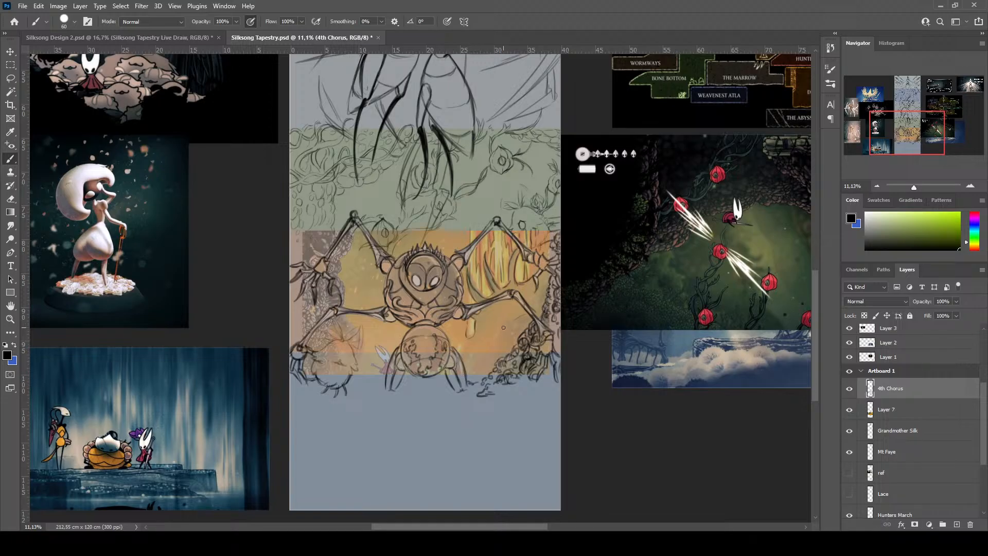
Extend the rock piles along both sides of the orange band with rough rounded stones
{"action": "left_click_drag", "start_coordinate": [505, 327], "coordinate": [526, 330]}
{"action": "key", "text": "ctrl+z"}
{"action": "left_click_drag", "start_coordinate": [508, 339], "coordinate": [520, 336]}
{"action": "left_click_drag", "start_coordinate": [501, 344], "coordinate": [508, 328]}
{"action": "left_click_drag", "start_coordinate": [482, 360], "coordinate": [478, 366]}
{"action": "left_click_drag", "start_coordinate": [476, 370], "coordinate": [472, 379]}
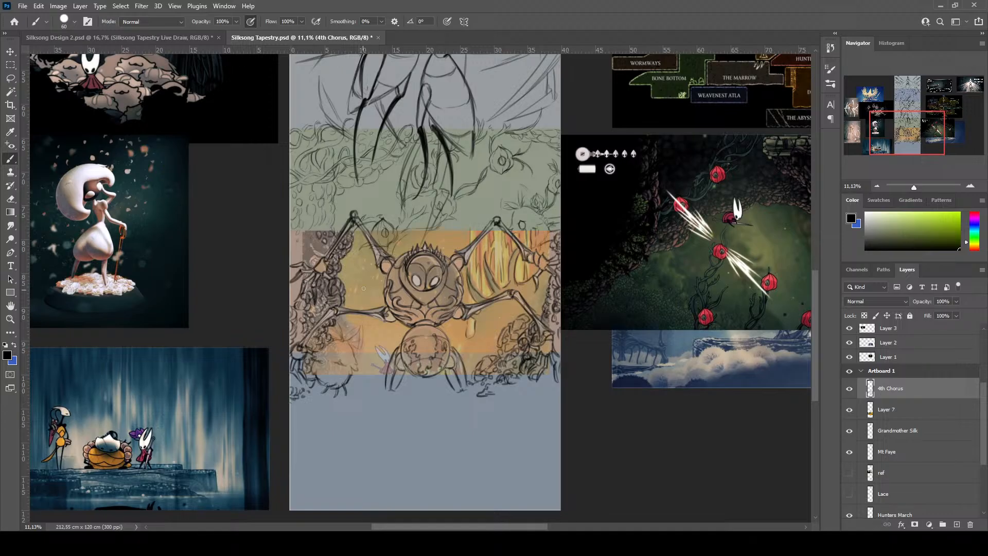
Scatter small ember marks in the open background around the Fourth Chorus
{"action": "left_click_drag", "start_coordinate": [354, 292], "coordinate": [365, 258]}
{"action": "left_click_drag", "start_coordinate": [482, 222], "coordinate": [481, 238]}
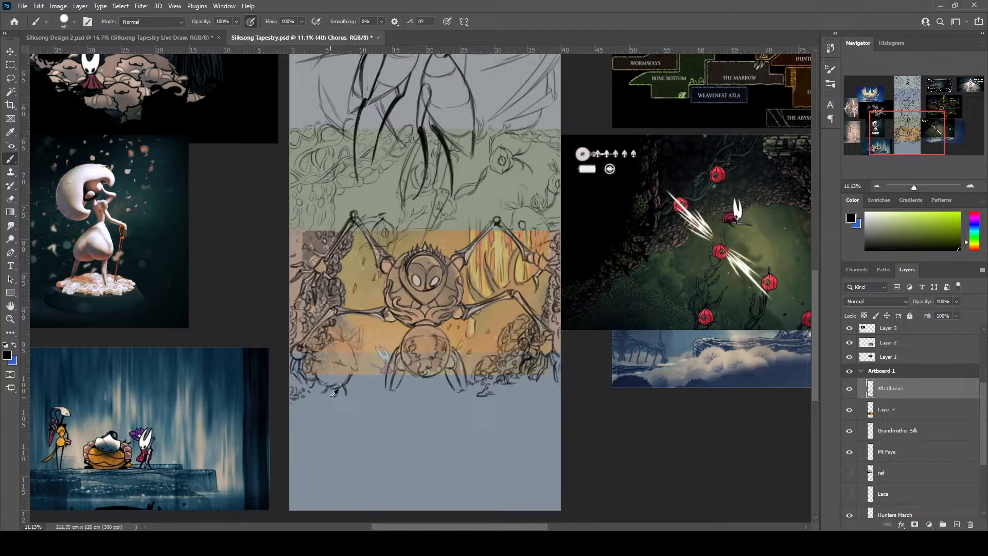
{"action": "scroll", "coordinate": [341, 380], "scroll_direction": "down", "scroll_amount": 3}
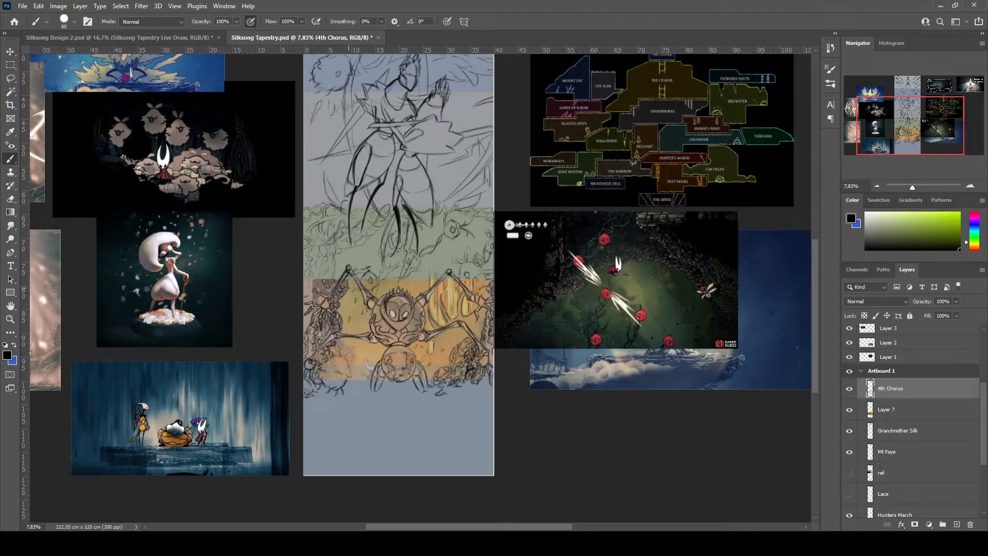
{"action": "scroll", "coordinate": [349, 288], "scroll_direction": "down", "scroll_amount": 5}
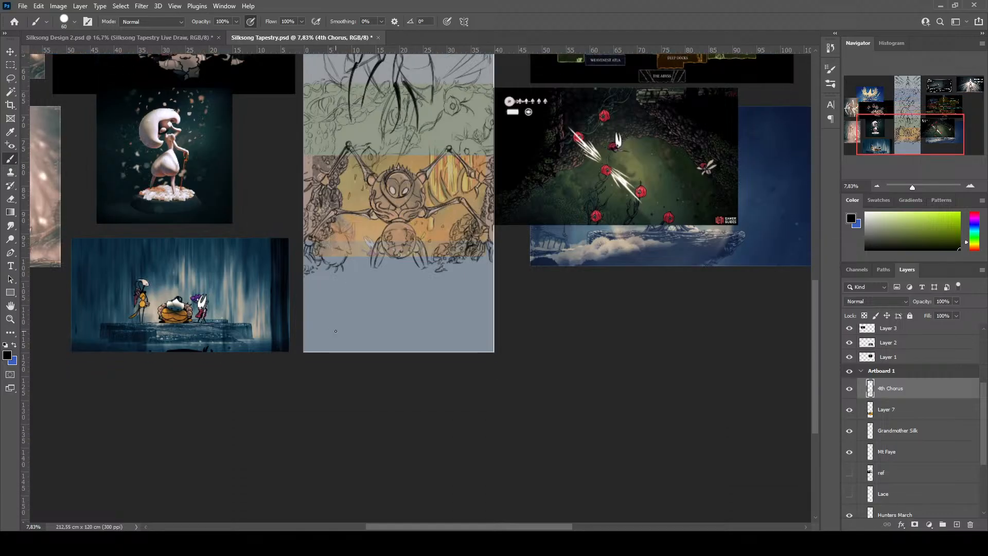
Hide Layer 7, which holds the yellow and orange colouring over the Fourth Chorus band
{"action": "left_click_drag", "start_coordinate": [465, 317], "coordinate": [542, 433]}
{"action": "scroll", "coordinate": [557, 411], "scroll_direction": "down", "scroll_amount": 1}
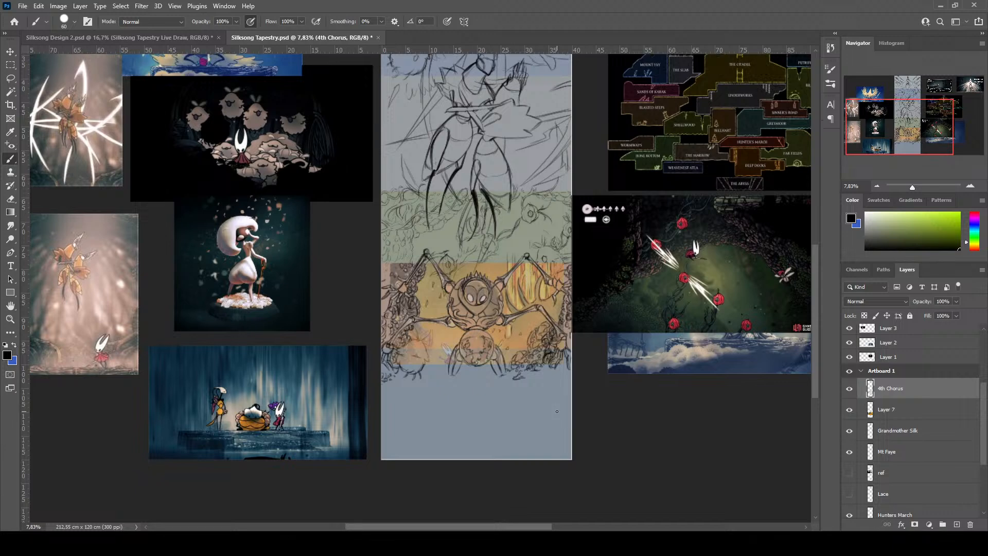
{"action": "key", "text": "ctrl+minus"}
{"action": "scroll", "coordinate": [574, 402], "scroll_direction": "up", "scroll_amount": 4}
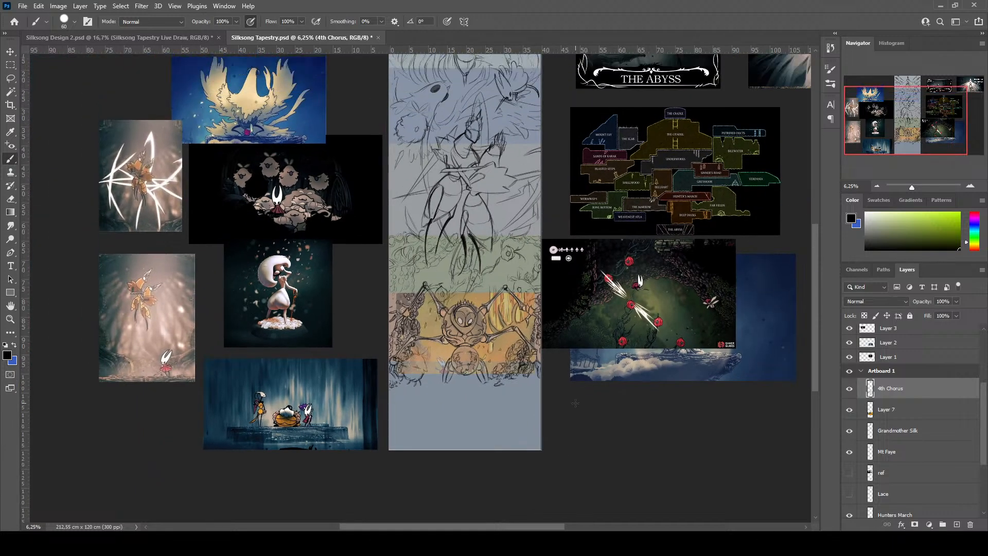
{"action": "scroll", "coordinate": [575, 402], "scroll_direction": "down", "scroll_amount": 3}
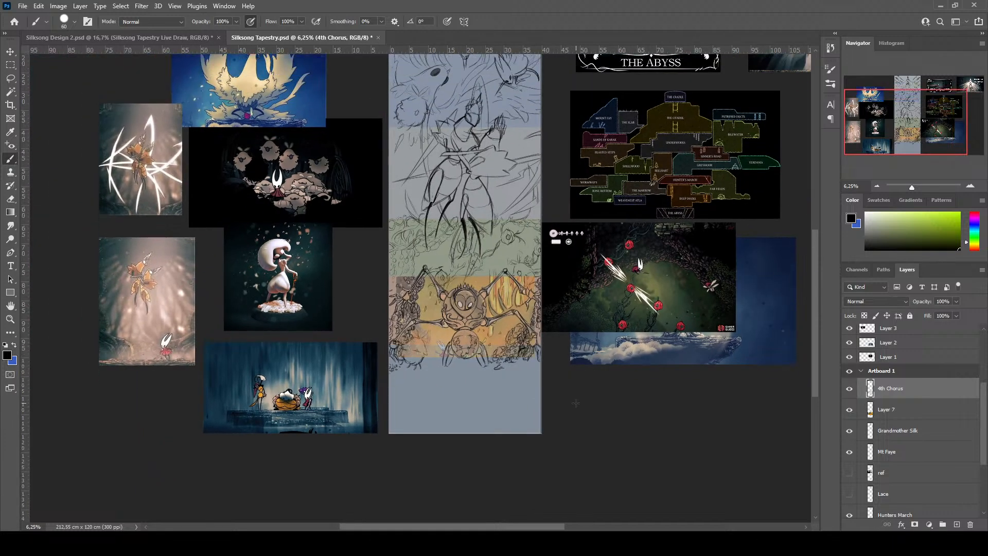
{"action": "left_click", "coordinate": [908, 418]}
{"action": "left_click", "coordinate": [849, 409]}
{"action": "scroll", "coordinate": [639, 382], "scroll_direction": "down", "scroll_amount": 2}
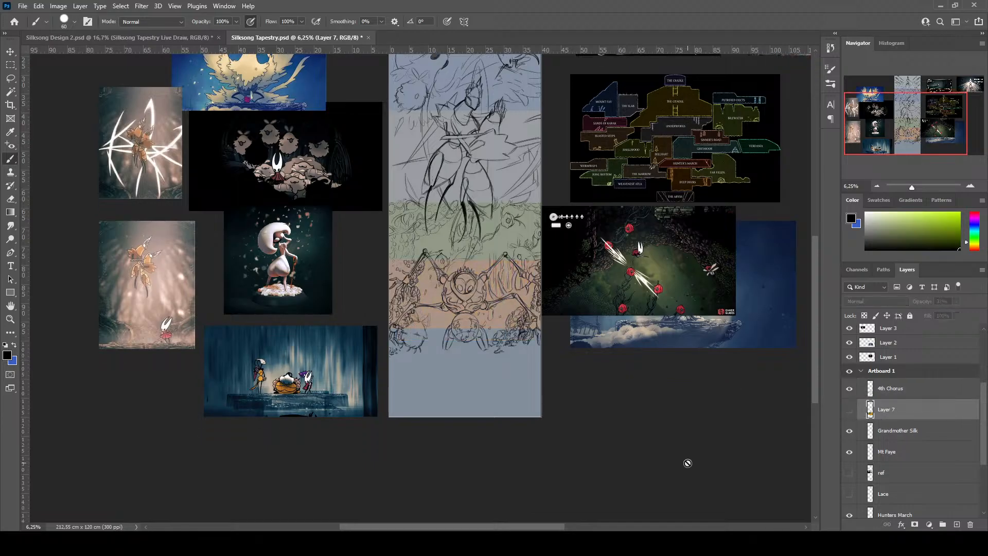
Stretch the 4th Chorus band in the Divisions group downward to about 123.77% height so it covers the rocks below
{"action": "scroll", "coordinate": [897, 459], "scroll_direction": "down", "scroll_amount": 3}
{"action": "scroll", "coordinate": [898, 459], "scroll_direction": "down", "scroll_amount": 1}
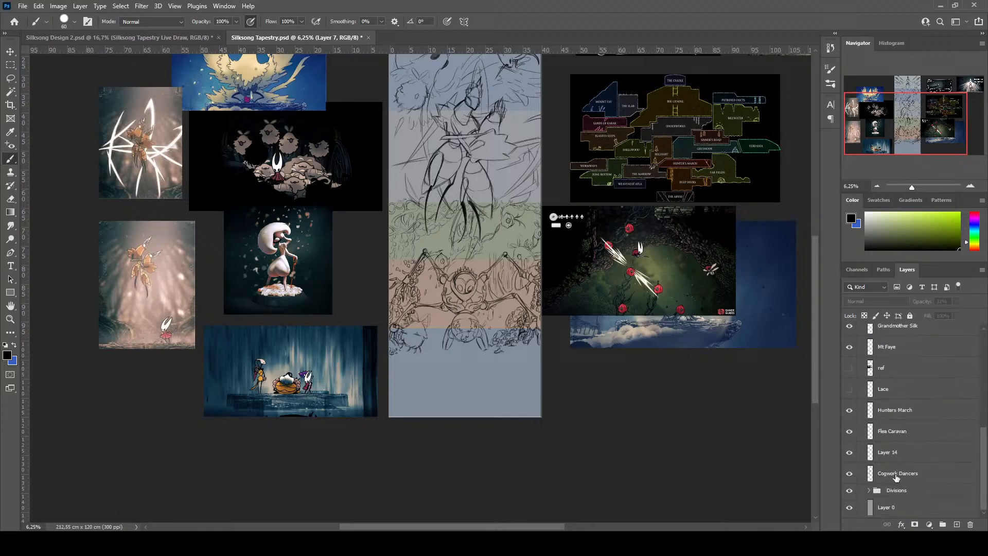
{"action": "left_click", "coordinate": [868, 490]}
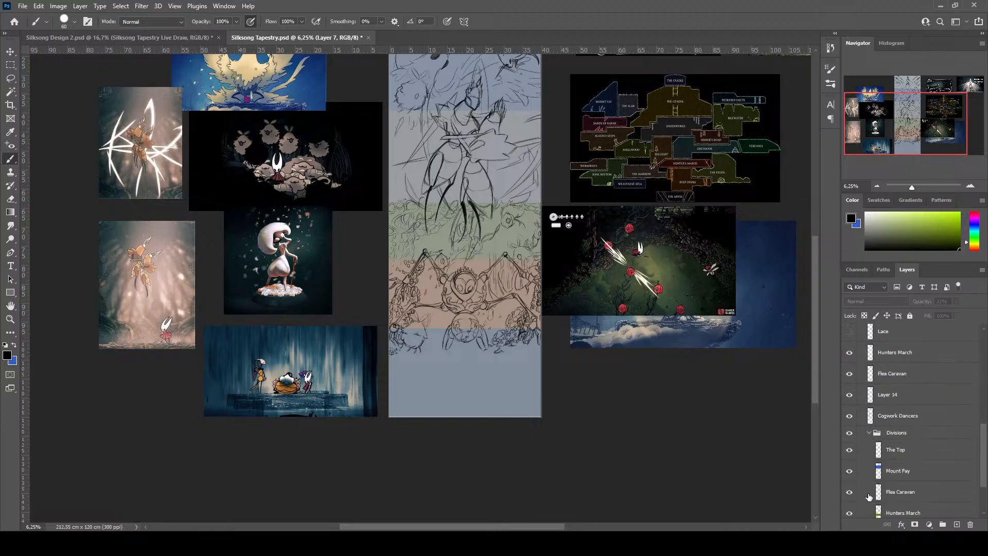
{"action": "scroll", "coordinate": [869, 497], "scroll_direction": "down", "scroll_amount": 4}
{"action": "left_click", "coordinate": [932, 469]}
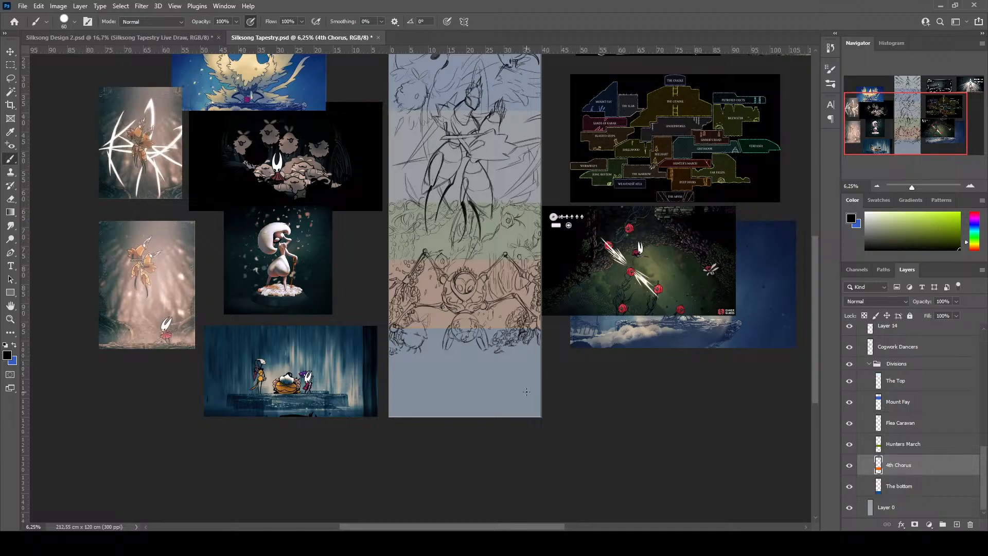
{"action": "key", "text": "ctrl+t"}
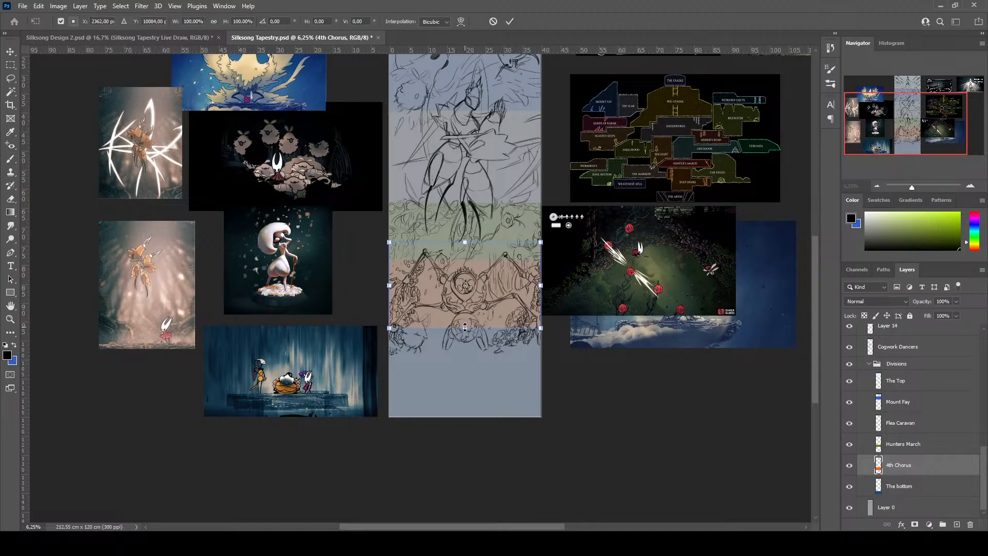
{"action": "left_click_drag", "start_coordinate": [465, 327], "coordinate": [465, 348]}
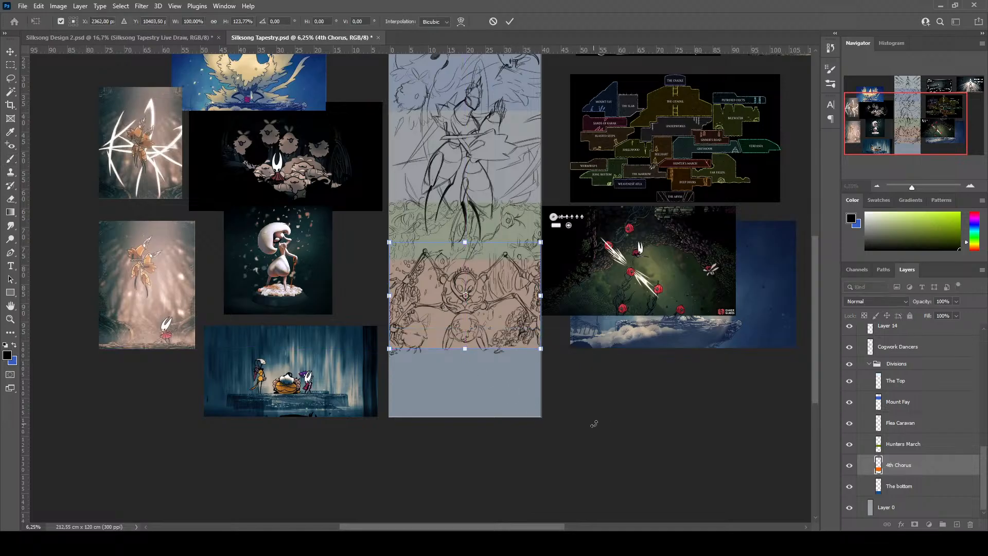
{"action": "key", "text": "Return"}
Save the tapestry document
{"action": "scroll", "coordinate": [607, 432], "scroll_direction": "up", "scroll_amount": 1}
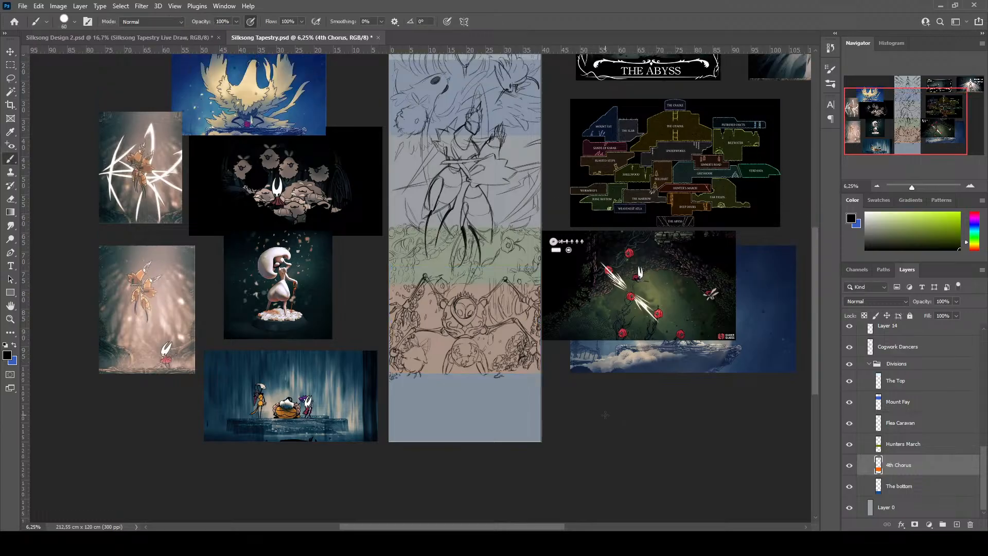
{"action": "key", "text": "ctrl+s"}
{"action": "scroll", "coordinate": [568, 243], "scroll_direction": "up", "scroll_amount": 4}
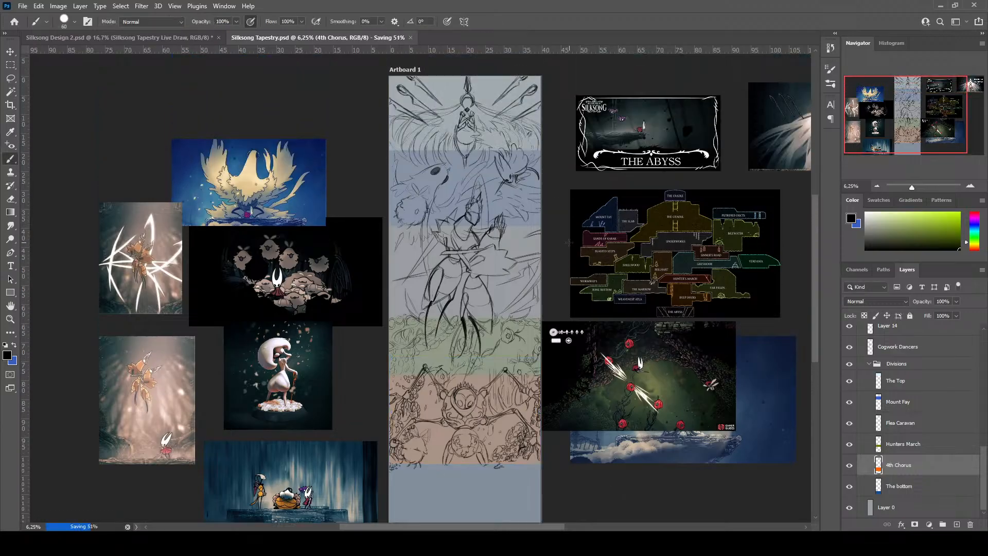
{"action": "scroll", "coordinate": [569, 243], "scroll_direction": "down", "scroll_amount": 1}
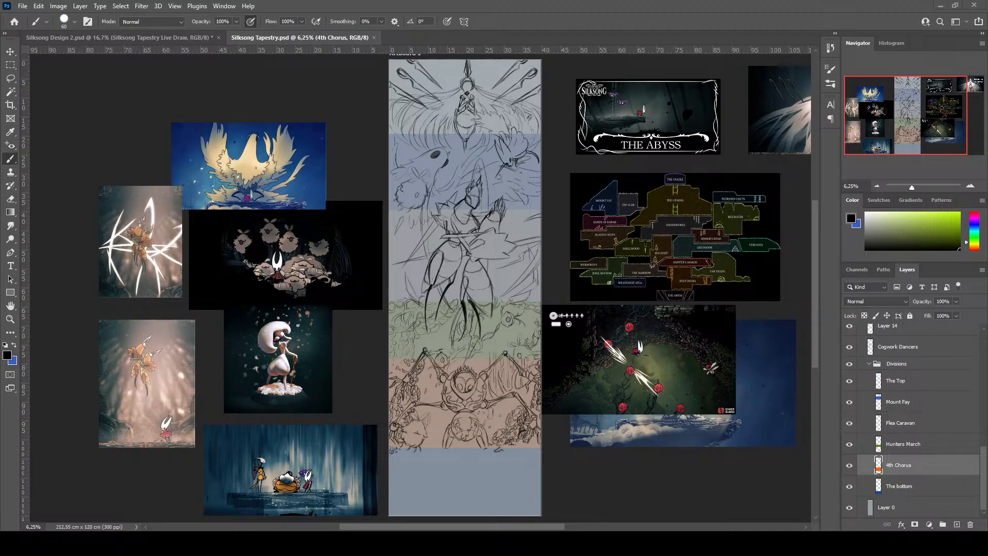
{"action": "scroll", "coordinate": [394, 371], "scroll_direction": "down", "scroll_amount": 3}
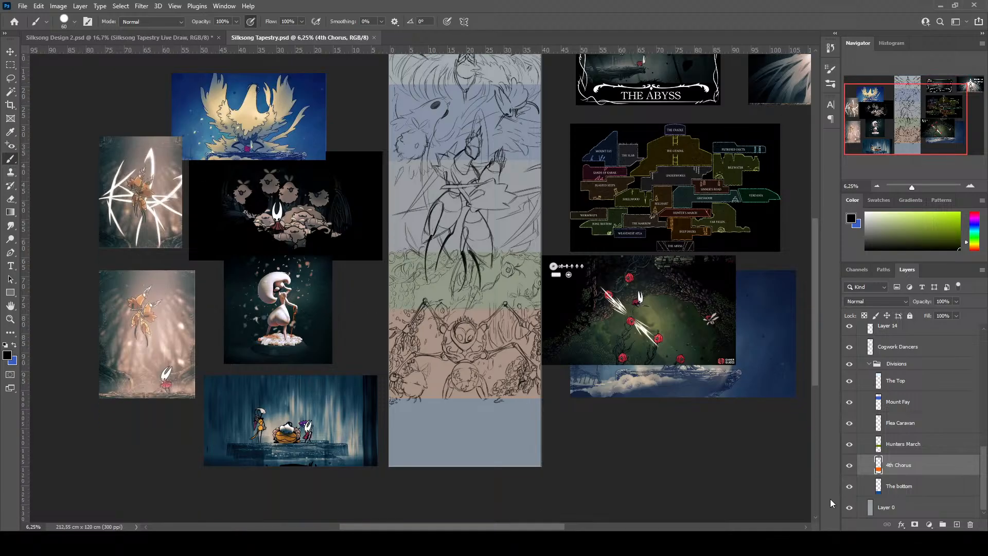
Toggle Layer 14 to check its contents, and make the hidden Lace layer visible
{"action": "key", "text": "ctrl+minus"}
{"action": "key", "text": "ctrl+minus"}
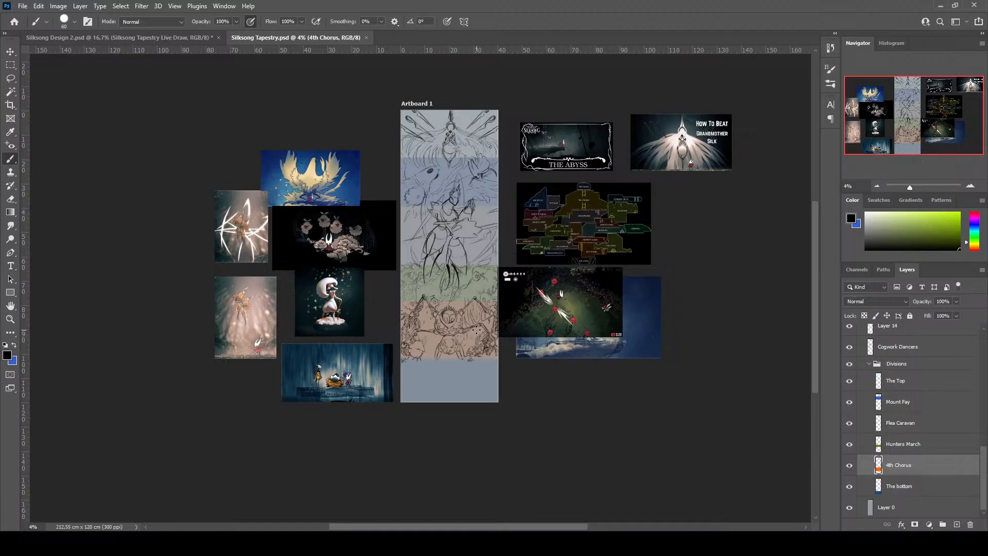
{"action": "scroll", "coordinate": [443, 319], "scroll_direction": "down", "scroll_amount": 2}
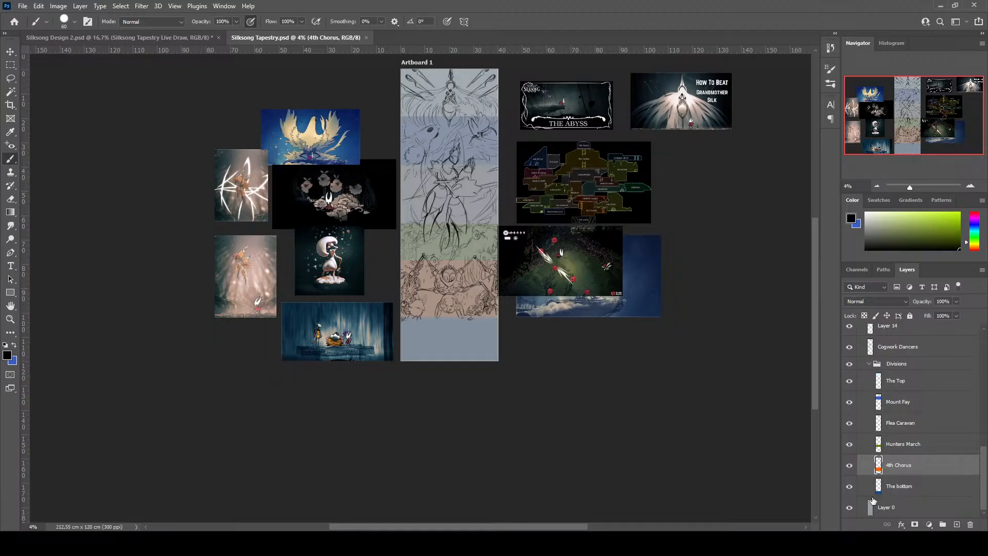
{"action": "left_click", "coordinate": [897, 493]}
{"action": "scroll", "coordinate": [932, 378], "scroll_direction": "up", "scroll_amount": 3}
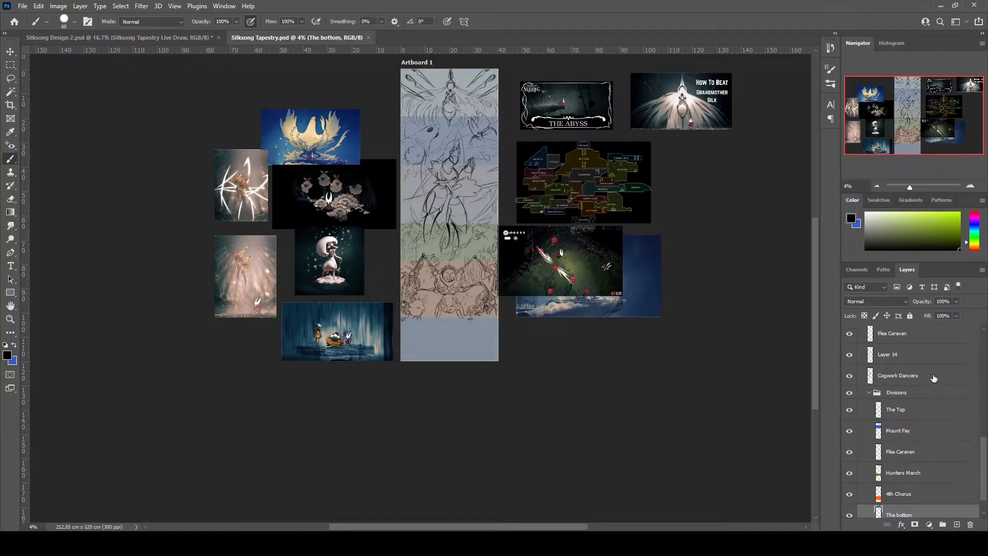
{"action": "scroll", "coordinate": [920, 392], "scroll_direction": "up", "scroll_amount": 1}
{"action": "left_click", "coordinate": [898, 428]}
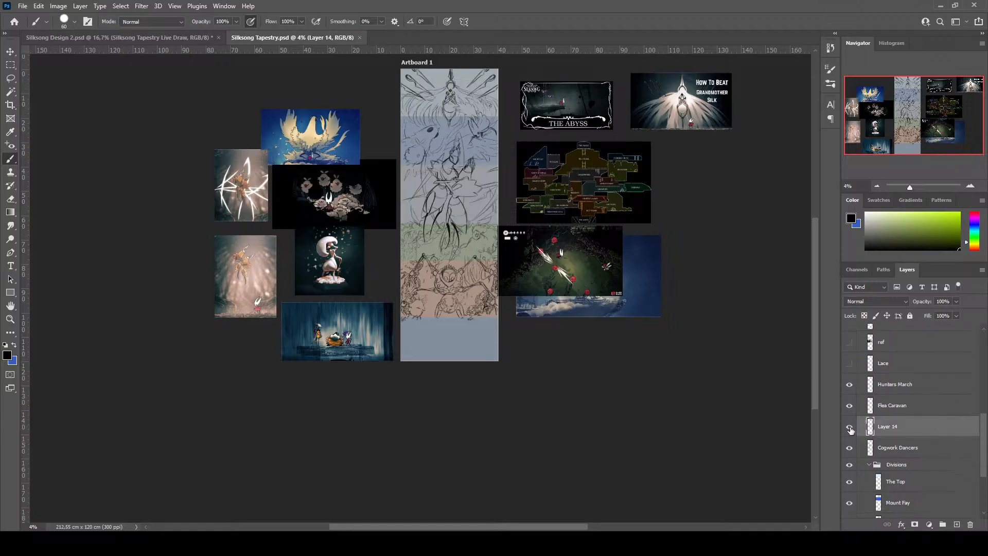
{"action": "left_click", "coordinate": [850, 427]}
{"action": "left_click", "coordinate": [850, 428]}
{"action": "left_click", "coordinate": [886, 369]}
{"action": "left_click", "coordinate": [849, 363]}
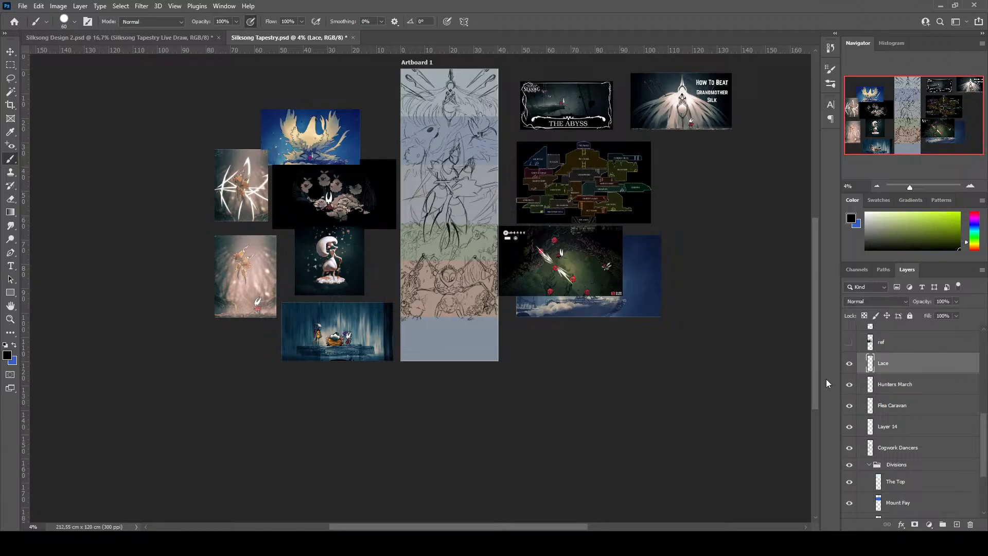
Move The Abyss reference image down beside the empty blue band at the base of the tapestry
{"action": "scroll", "coordinate": [494, 292], "scroll_direction": "down", "scroll_amount": 2}
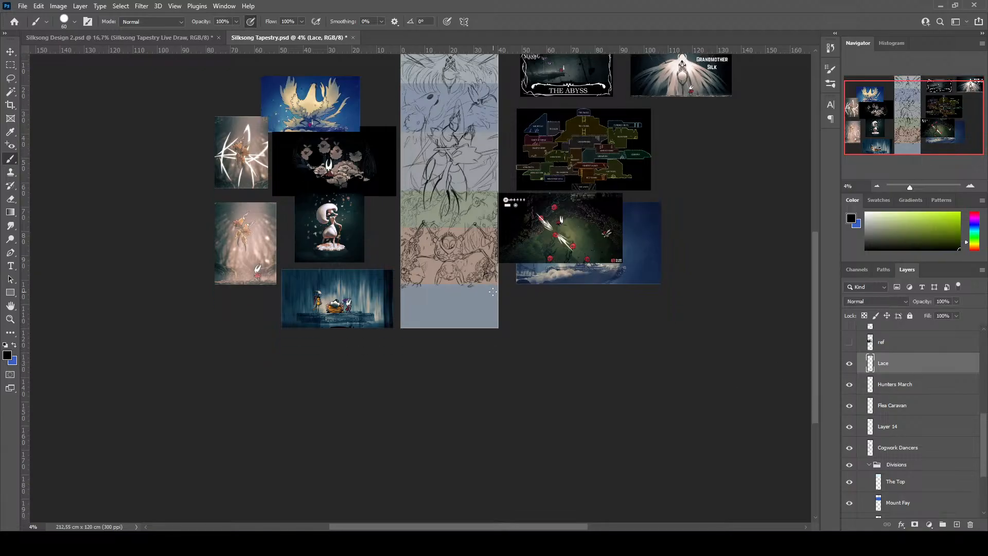
{"action": "scroll", "coordinate": [488, 296], "scroll_direction": "up", "scroll_amount": 1}
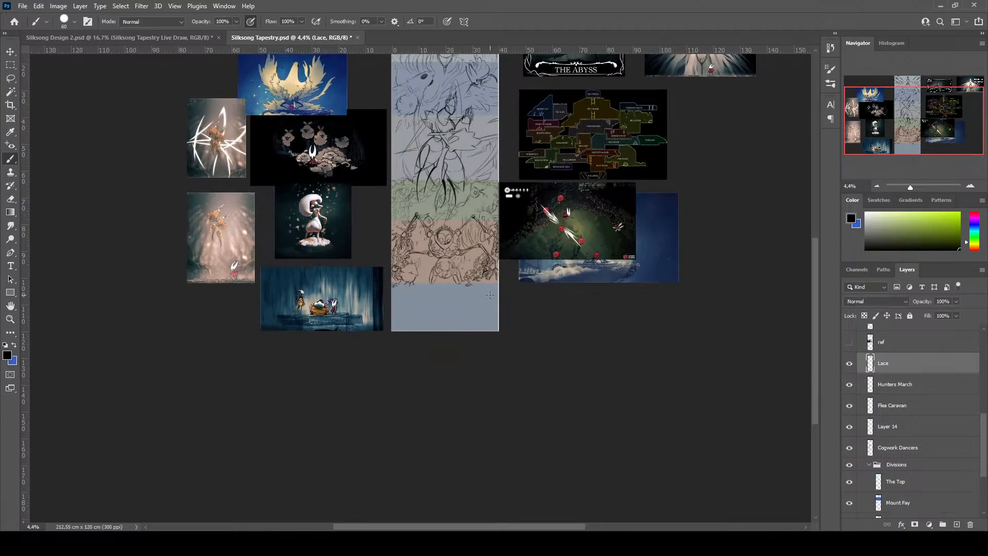
{"action": "scroll", "coordinate": [489, 295], "scroll_direction": "up", "scroll_amount": 1}
{"action": "scroll", "coordinate": [490, 295], "scroll_direction": "down", "scroll_amount": 1}
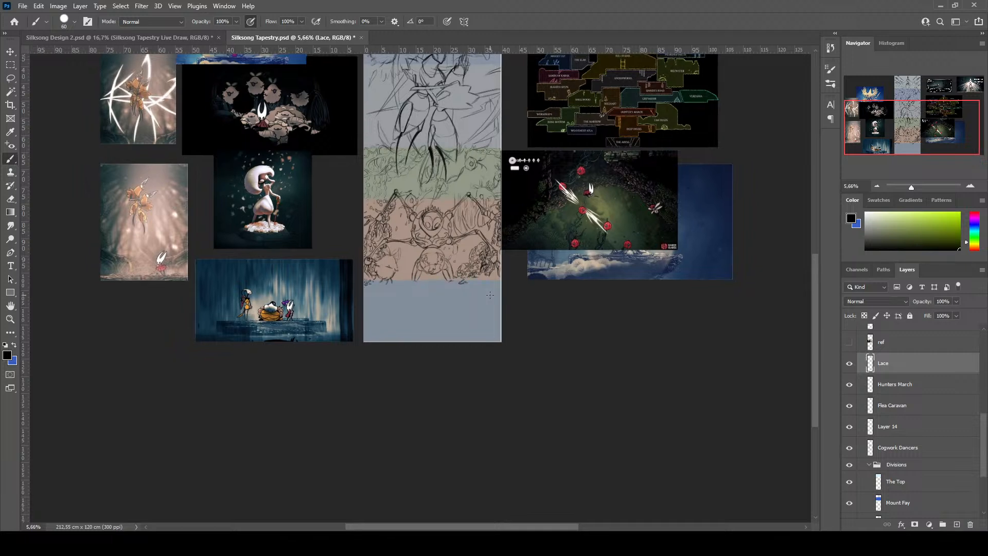
{"action": "scroll", "coordinate": [489, 295], "scroll_direction": "up", "scroll_amount": 1}
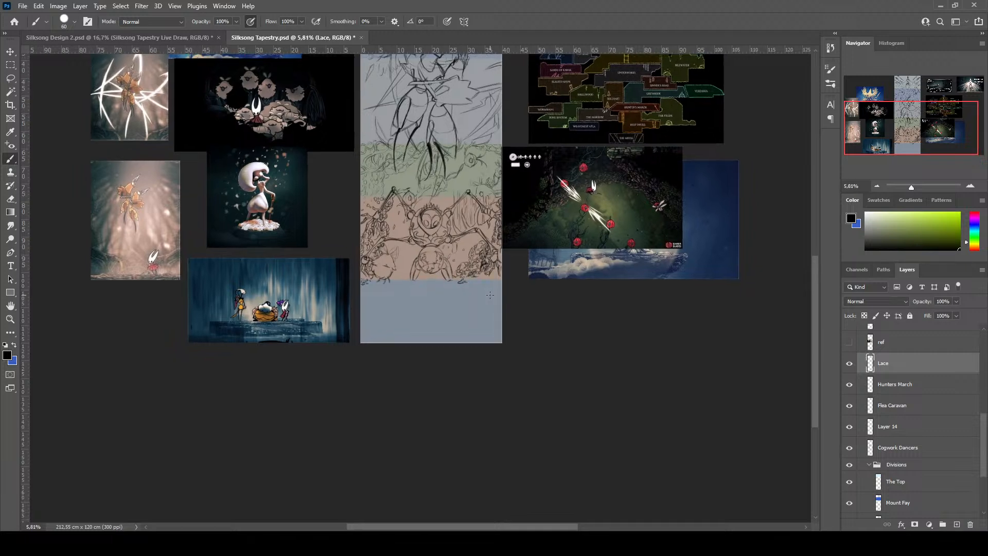
{"action": "scroll", "coordinate": [490, 295], "scroll_direction": "up", "scroll_amount": 1}
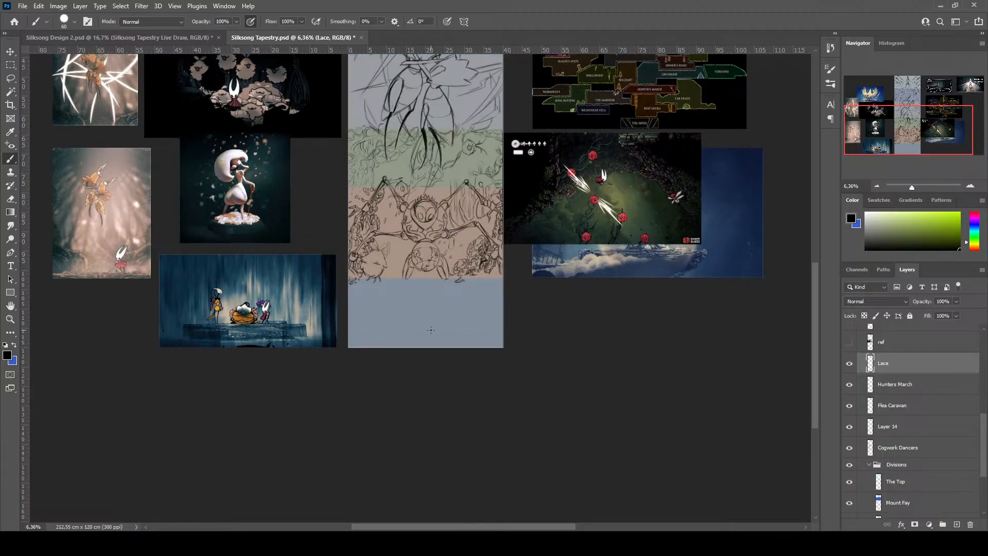
{"action": "scroll", "coordinate": [365, 302], "scroll_direction": "down", "scroll_amount": 1}
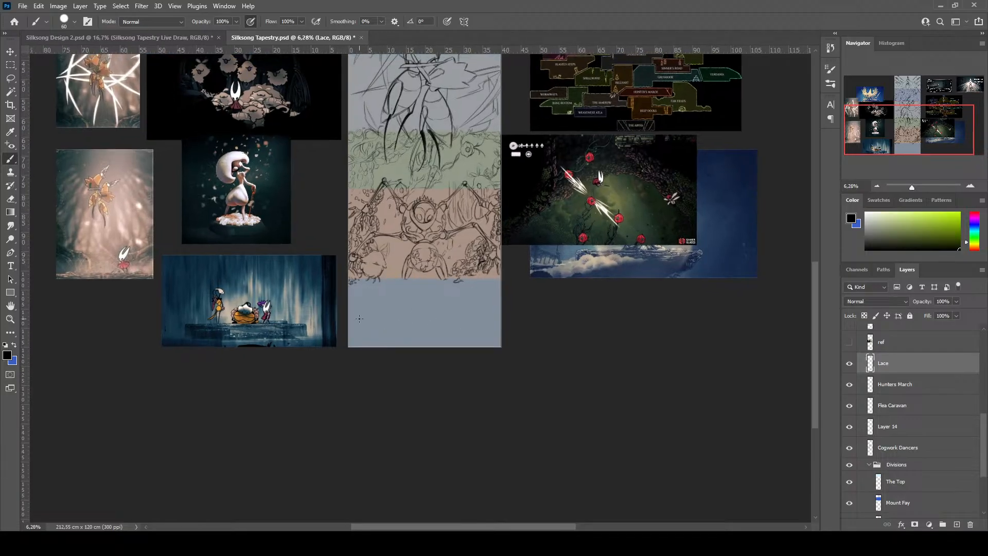
{"action": "scroll", "coordinate": [302, 344], "scroll_direction": "up", "scroll_amount": 2}
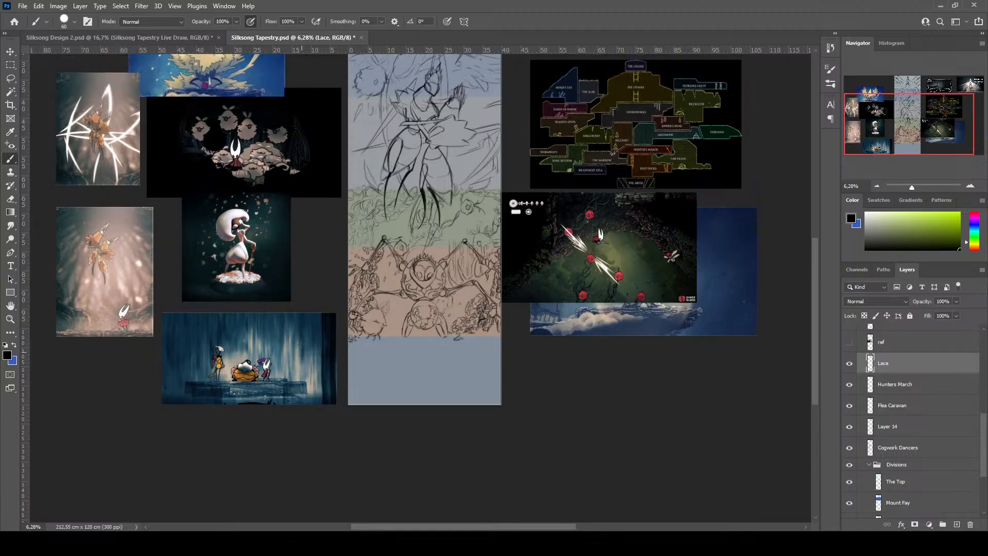
{"action": "scroll", "coordinate": [302, 344], "scroll_direction": "up", "scroll_amount": 4}
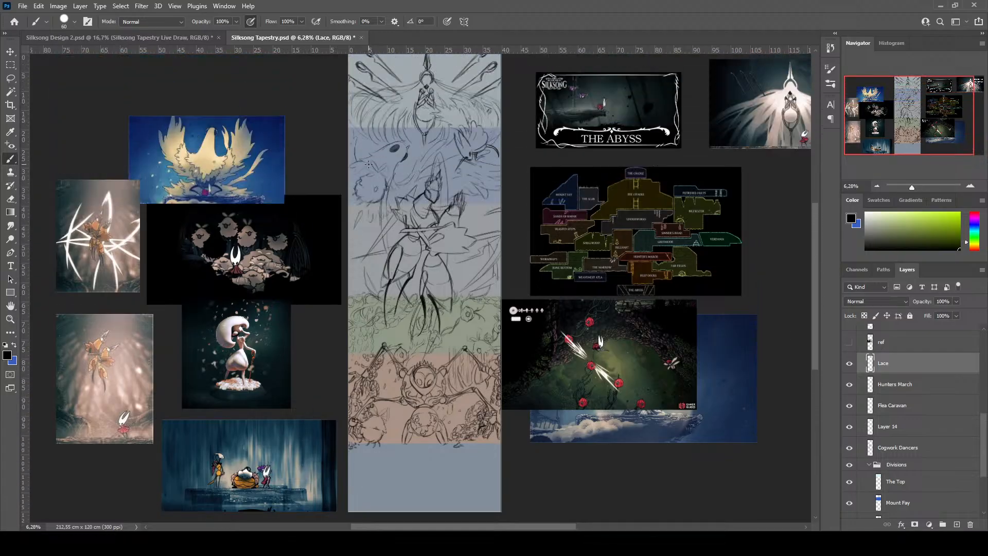
{"action": "key", "text": "v"}
{"action": "left_click_drag", "start_coordinate": [583, 93], "coordinate": [588, 458]}
{"action": "left_click_drag", "start_coordinate": [737, 401], "coordinate": [743, 268]}
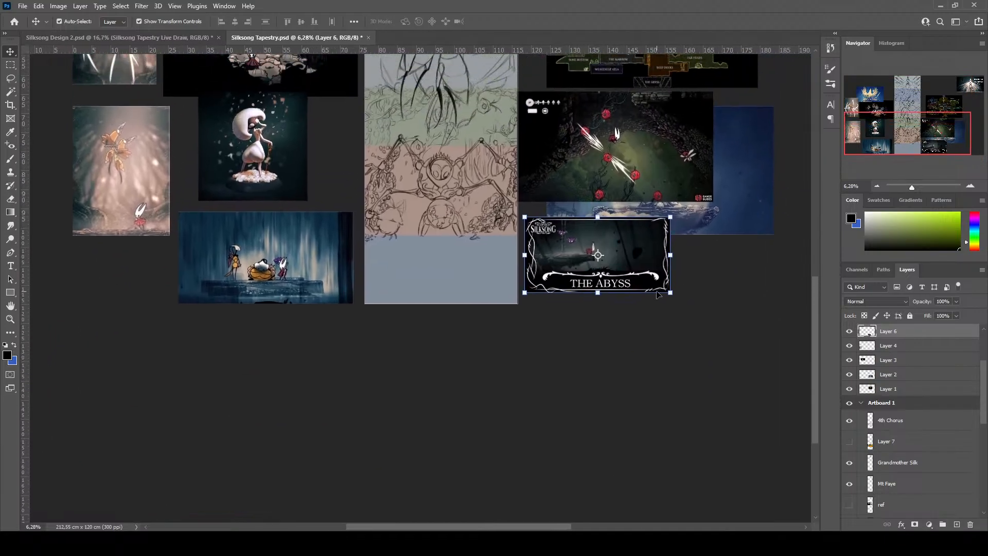
On the Lace layer, brush a wavy ground line with curls and a central pointed spike across the empty blue band
{"action": "scroll", "coordinate": [911, 492], "scroll_direction": "down", "scroll_amount": 4}
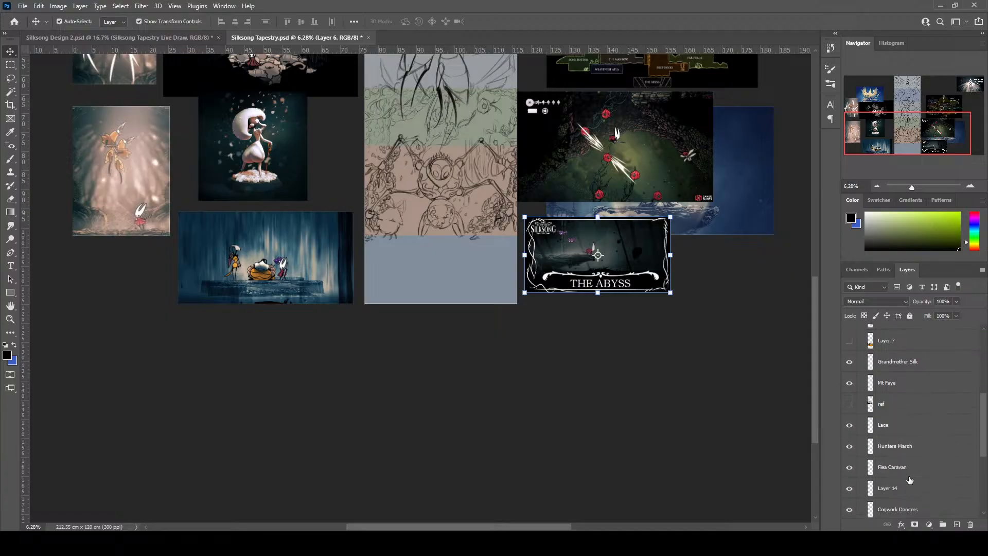
{"action": "left_click", "coordinate": [890, 426]}
{"action": "scroll", "coordinate": [728, 293], "scroll_direction": "up", "scroll_amount": 1}
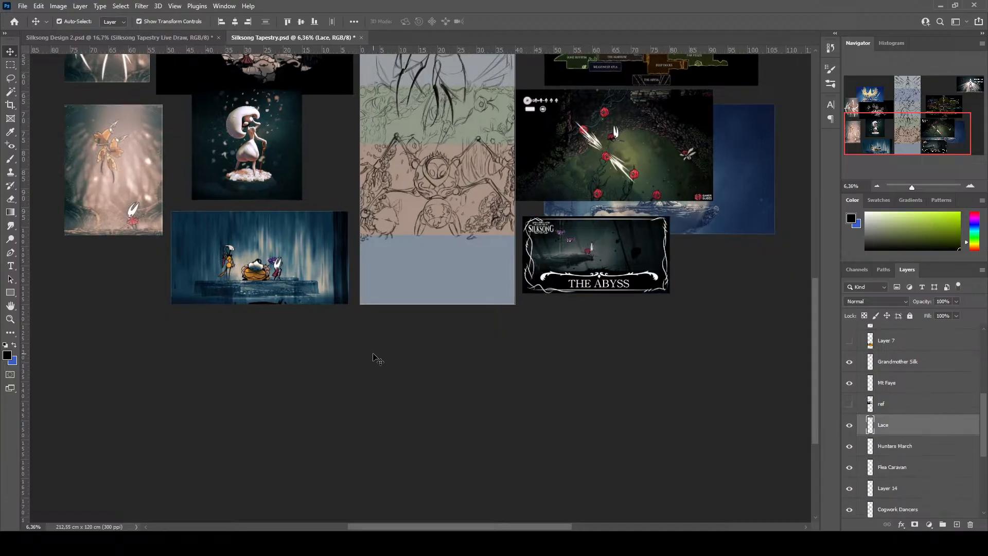
{"action": "scroll", "coordinate": [414, 278], "scroll_direction": "up", "scroll_amount": 3}
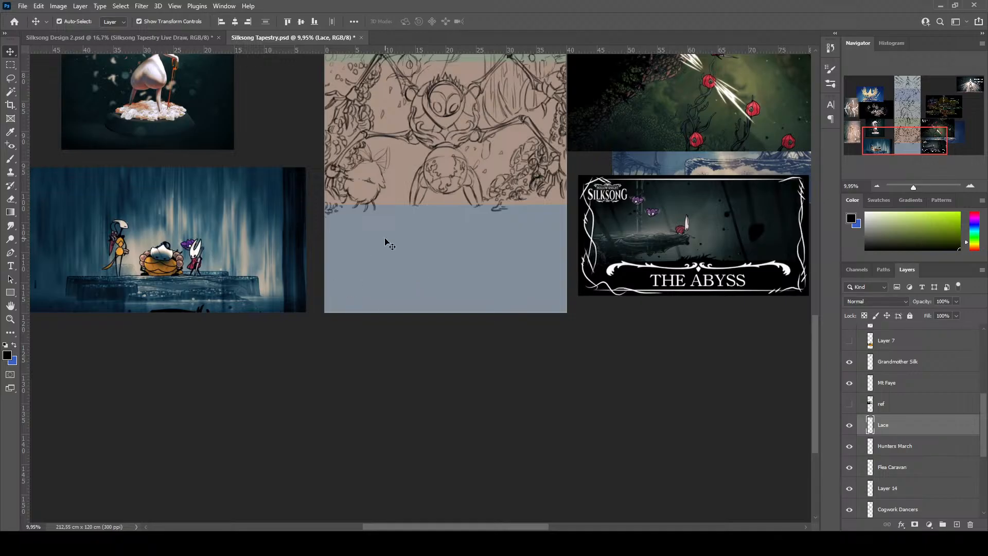
{"action": "left_click", "coordinate": [10, 158]}
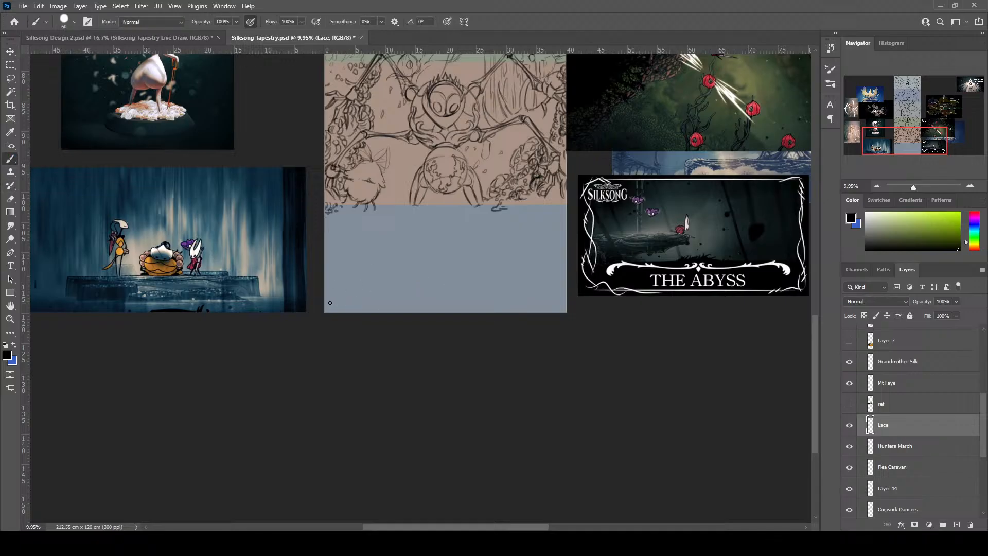
{"action": "left_click_drag", "start_coordinate": [330, 303], "coordinate": [369, 291]}
{"action": "mouse_move", "coordinate": [373, 294]}
{"action": "left_mouse_down"}
{"action": "mouse_move", "coordinate": [400, 298]}
{"action": "mouse_move", "coordinate": [381, 297]}
{"action": "mouse_move", "coordinate": [399, 296]}
{"action": "mouse_move", "coordinate": [387, 299]}
{"action": "mouse_move", "coordinate": [402, 282]}
{"action": "mouse_move", "coordinate": [400, 295]}
{"action": "mouse_move", "coordinate": [407, 283]}
{"action": "mouse_move", "coordinate": [402, 293]}
{"action": "mouse_move", "coordinate": [428, 297]}
{"action": "left_mouse_up"}
{"action": "mouse_move", "coordinate": [459, 278]}
{"action": "left_mouse_down"}
{"action": "mouse_move", "coordinate": [453, 296]}
{"action": "mouse_move", "coordinate": [467, 273]}
{"action": "mouse_move", "coordinate": [461, 289]}
{"action": "left_mouse_up"}
{"action": "mouse_move", "coordinate": [446, 285]}
{"action": "left_mouse_down"}
{"action": "mouse_move", "coordinate": [435, 297]}
{"action": "mouse_move", "coordinate": [462, 298]}
{"action": "mouse_move", "coordinate": [469, 277]}
{"action": "left_mouse_up"}
{"action": "mouse_move", "coordinate": [474, 295]}
{"action": "left_mouse_down"}
{"action": "mouse_move", "coordinate": [494, 282]}
{"action": "mouse_move", "coordinate": [485, 299]}
{"action": "mouse_move", "coordinate": [524, 290]}
{"action": "mouse_move", "coordinate": [542, 299]}
{"action": "left_mouse_up"}
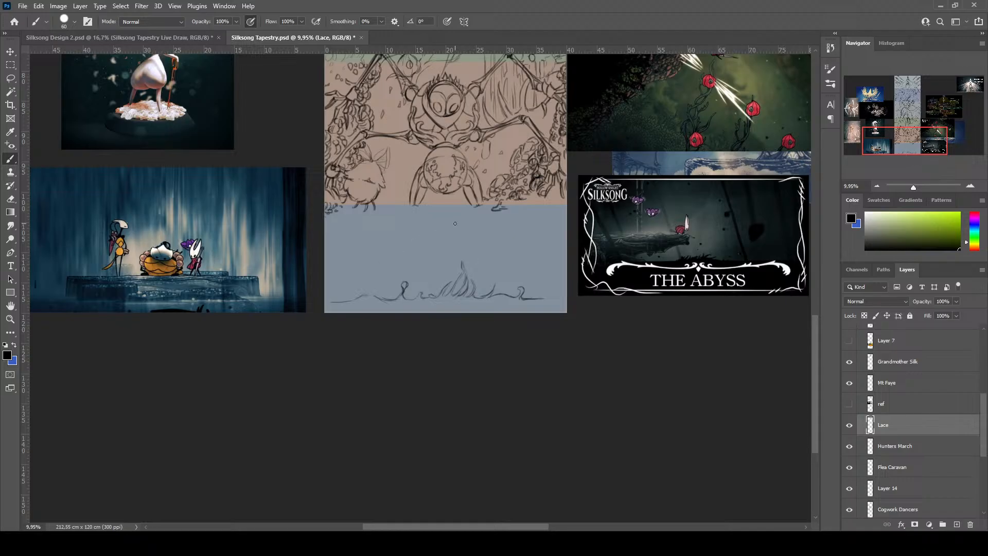
Add curling wave shapes and a tall thin tendril to the ground line left of the central spike
{"action": "mouse_move", "coordinate": [385, 299]}
{"action": "left_mouse_down"}
{"action": "mouse_move", "coordinate": [368, 294]}
{"action": "mouse_move", "coordinate": [402, 278]}
{"action": "mouse_move", "coordinate": [365, 294]}
{"action": "mouse_move", "coordinate": [375, 286]}
{"action": "left_mouse_up"}
{"action": "left_click_drag", "start_coordinate": [403, 282], "coordinate": [384, 299]}
{"action": "left_click_drag", "start_coordinate": [390, 303], "coordinate": [407, 288]}
{"action": "left_click_drag", "start_coordinate": [414, 274], "coordinate": [409, 286]}
{"action": "mouse_move", "coordinate": [407, 289]}
{"action": "left_mouse_down"}
{"action": "mouse_move", "coordinate": [415, 265]}
{"action": "mouse_move", "coordinate": [400, 295]}
{"action": "left_mouse_up"}
{"action": "left_click_drag", "start_coordinate": [419, 270], "coordinate": [396, 296]}
{"action": "mouse_move", "coordinate": [406, 287]}
{"action": "left_mouse_down"}
{"action": "mouse_move", "coordinate": [401, 298]}
{"action": "mouse_move", "coordinate": [410, 254]}
{"action": "left_mouse_up"}
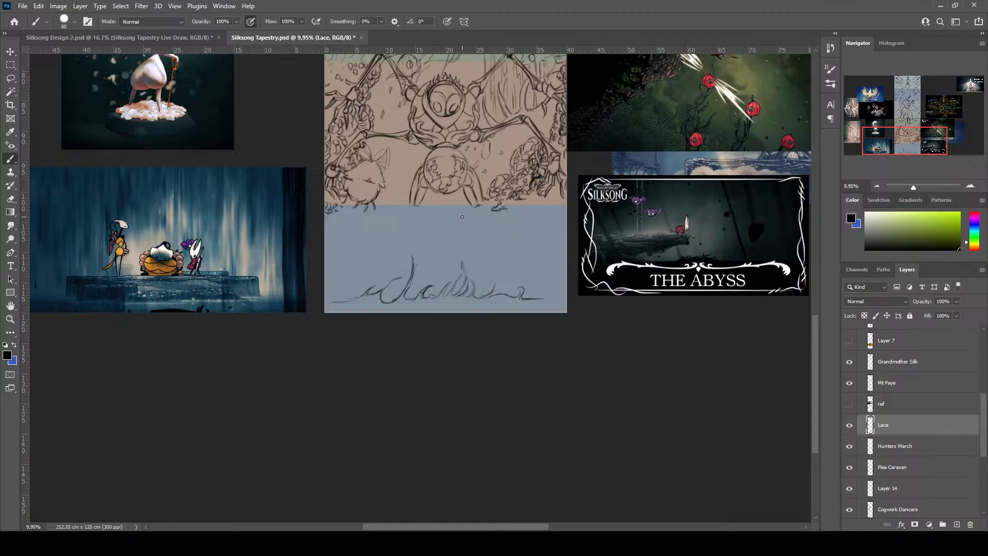
Draw a long diagonal spike from the Fourth Chorus down to the ground, add small floating circles, and extend the ground line to both edges
{"action": "left_click_drag", "start_coordinate": [453, 204], "coordinate": [498, 286]}
{"action": "left_click_drag", "start_coordinate": [460, 210], "coordinate": [512, 294]}
{"action": "mouse_move", "coordinate": [504, 294]}
{"action": "left_mouse_down"}
{"action": "mouse_move", "coordinate": [498, 282]}
{"action": "mouse_move", "coordinate": [528, 254]}
{"action": "mouse_move", "coordinate": [515, 252]}
{"action": "left_mouse_up"}
{"action": "left_click_drag", "start_coordinate": [461, 247], "coordinate": [462, 252]}
{"action": "left_click_drag", "start_coordinate": [339, 294], "coordinate": [327, 299]}
{"action": "left_click_drag", "start_coordinate": [538, 298], "coordinate": [570, 298]}
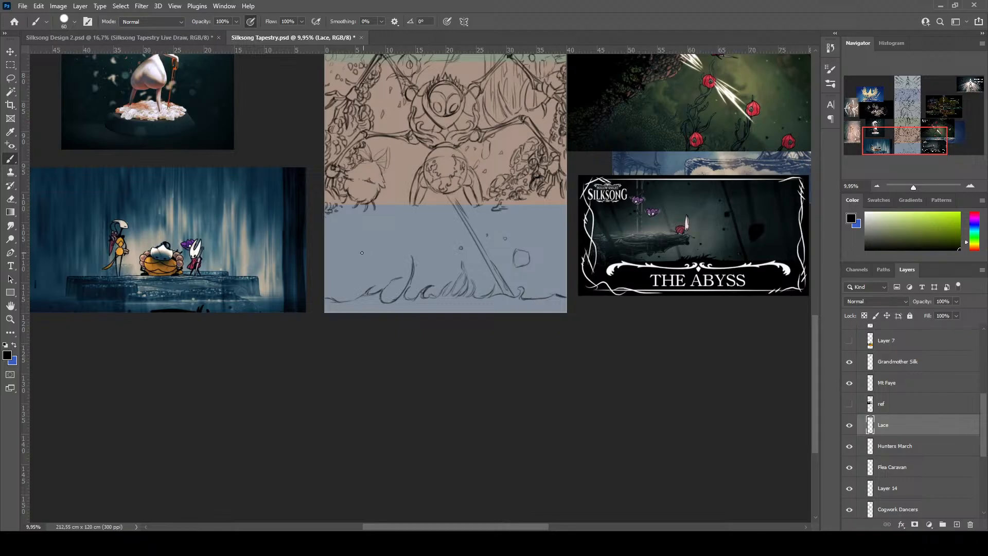
Sketch a jagged rock ledge jutting in from the left edge of the blue band above the waves
{"action": "mouse_move", "coordinate": [354, 251]}
{"action": "left_mouse_down"}
{"action": "mouse_move", "coordinate": [385, 251]}
{"action": "mouse_move", "coordinate": [348, 253]}
{"action": "left_mouse_up"}
{"action": "mouse_move", "coordinate": [346, 257]}
{"action": "left_mouse_down"}
{"action": "mouse_move", "coordinate": [390, 252]}
{"action": "mouse_move", "coordinate": [388, 260]}
{"action": "mouse_move", "coordinate": [394, 251]}
{"action": "mouse_move", "coordinate": [362, 262]}
{"action": "left_mouse_up"}
{"action": "mouse_move", "coordinate": [371, 268]}
{"action": "left_mouse_down"}
{"action": "mouse_move", "coordinate": [390, 266]}
{"action": "mouse_move", "coordinate": [364, 274]}
{"action": "left_mouse_up"}
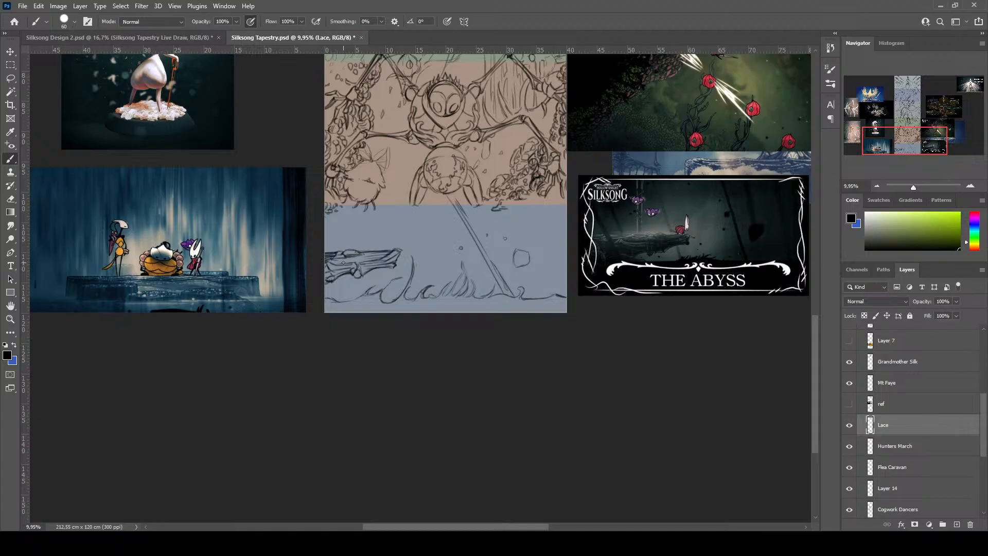
Sketch a vertical post rising from the rock ledge to the top of the blue band, with an ornament at its base
{"action": "mouse_move", "coordinate": [340, 261]}
{"action": "left_mouse_down"}
{"action": "mouse_move", "coordinate": [363, 256]}
{"action": "mouse_move", "coordinate": [337, 264]}
{"action": "left_mouse_up"}
{"action": "left_click_drag", "start_coordinate": [350, 248], "coordinate": [349, 206]}
{"action": "left_click_drag", "start_coordinate": [356, 252], "coordinate": [358, 206]}
{"action": "mouse_move", "coordinate": [351, 228]}
{"action": "left_mouse_down"}
{"action": "mouse_move", "coordinate": [351, 245]}
{"action": "mouse_move", "coordinate": [353, 211]}
{"action": "left_mouse_up"}
{"action": "left_click_drag", "start_coordinate": [353, 246], "coordinate": [351, 204]}
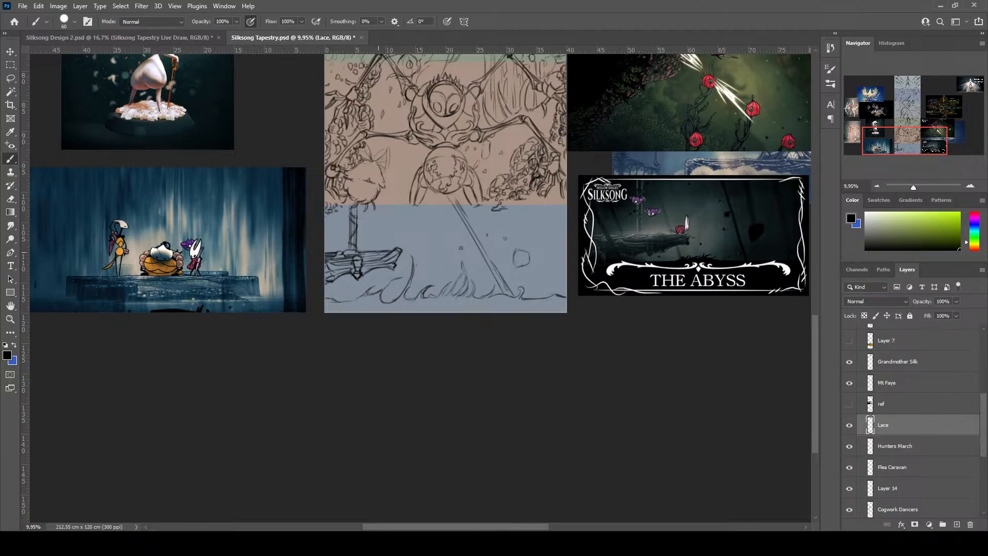
Add thin slanting lines from the post down to the ledge and short strokes hanging beneath the ledge
{"action": "left_click_drag", "start_coordinate": [380, 247], "coordinate": [362, 206]}
{"action": "left_click_drag", "start_coordinate": [384, 267], "coordinate": [391, 298]}
{"action": "mouse_move", "coordinate": [326, 223]}
{"action": "left_mouse_down"}
{"action": "mouse_move", "coordinate": [336, 253]}
{"action": "mouse_move", "coordinate": [319, 201]}
{"action": "left_mouse_up"}
{"action": "left_click_drag", "start_coordinate": [343, 281], "coordinate": [348, 299]}
{"action": "left_click_drag", "start_coordinate": [324, 272], "coordinate": [333, 296]}
{"action": "left_click_drag", "start_coordinate": [395, 298], "coordinate": [392, 286]}
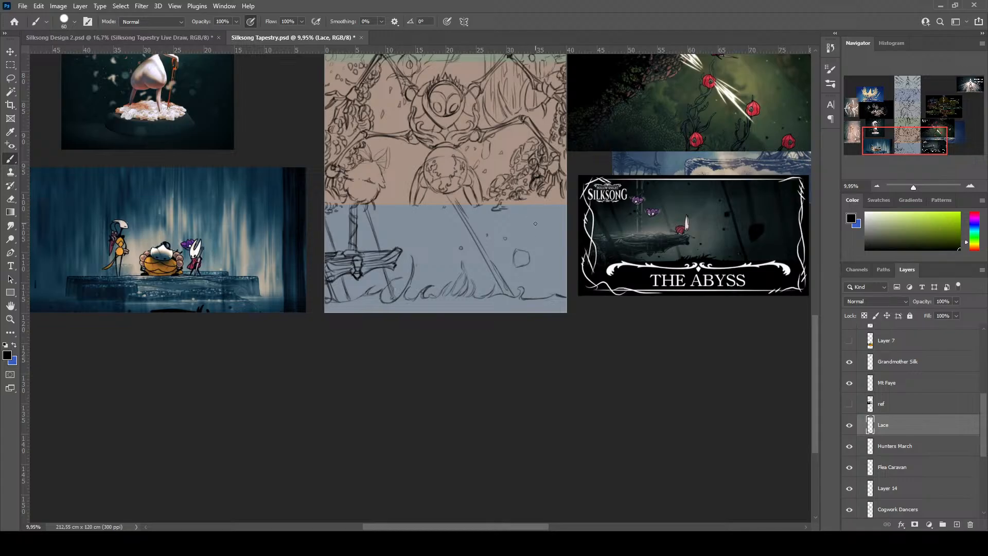
Draw long vertical lines near the blue band's right edge and a second diagonal shaft crossing the long spike
{"action": "left_click_drag", "start_coordinate": [540, 211], "coordinate": [542, 299]}
{"action": "mouse_move", "coordinate": [542, 237]}
{"action": "left_mouse_down"}
{"action": "mouse_move", "coordinate": [544, 202]}
{"action": "mouse_move", "coordinate": [542, 268]}
{"action": "left_mouse_up"}
{"action": "left_click_drag", "start_coordinate": [519, 202], "coordinate": [480, 252]}
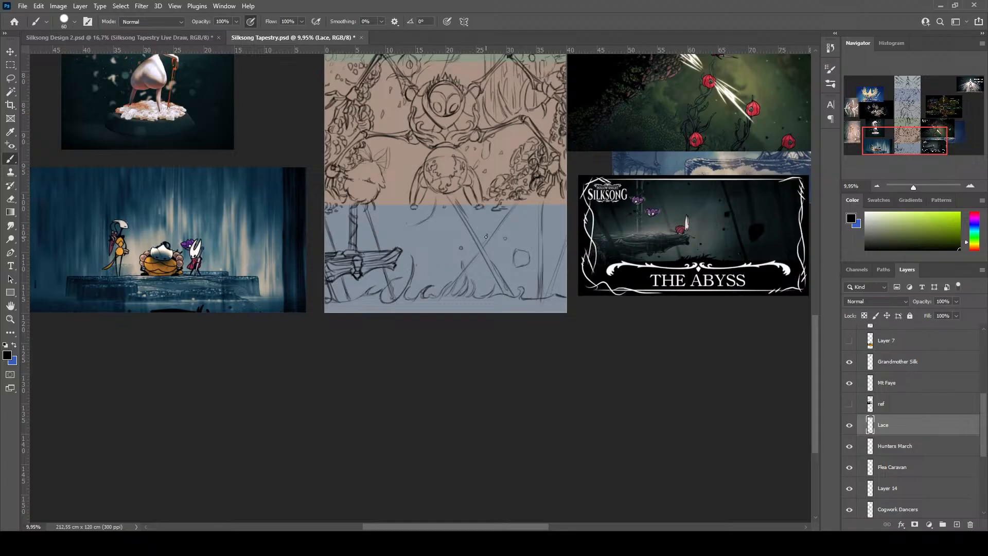
Review the whole tapestry sketch from the Abyss band up to Grandmother Silk against the surrounding reference images
{"action": "scroll", "coordinate": [813, 322], "scroll_direction": "up", "scroll_amount": 5}
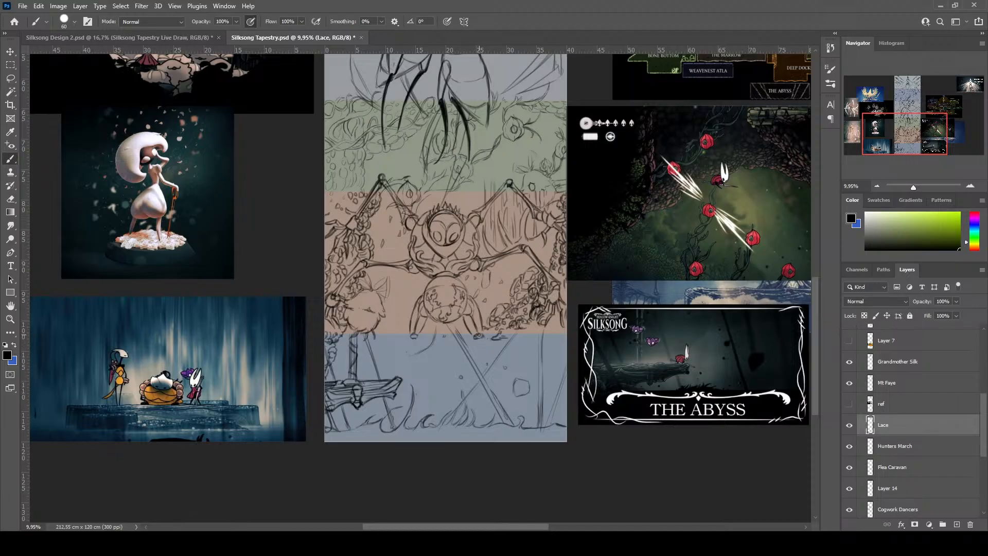
{"action": "scroll", "coordinate": [495, 336], "scroll_direction": "down", "scroll_amount": 1}
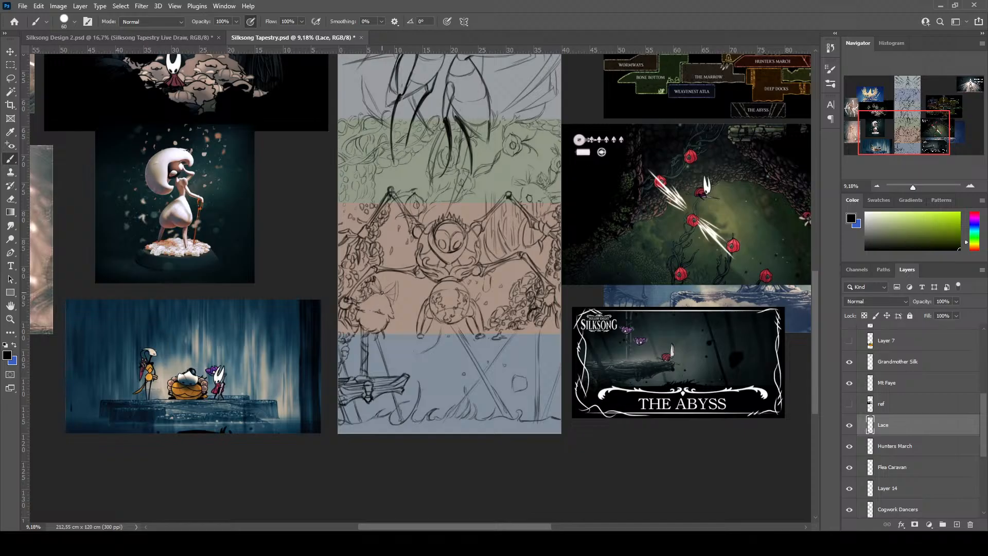
{"action": "scroll", "coordinate": [340, 341], "scroll_direction": "down", "scroll_amount": 2}
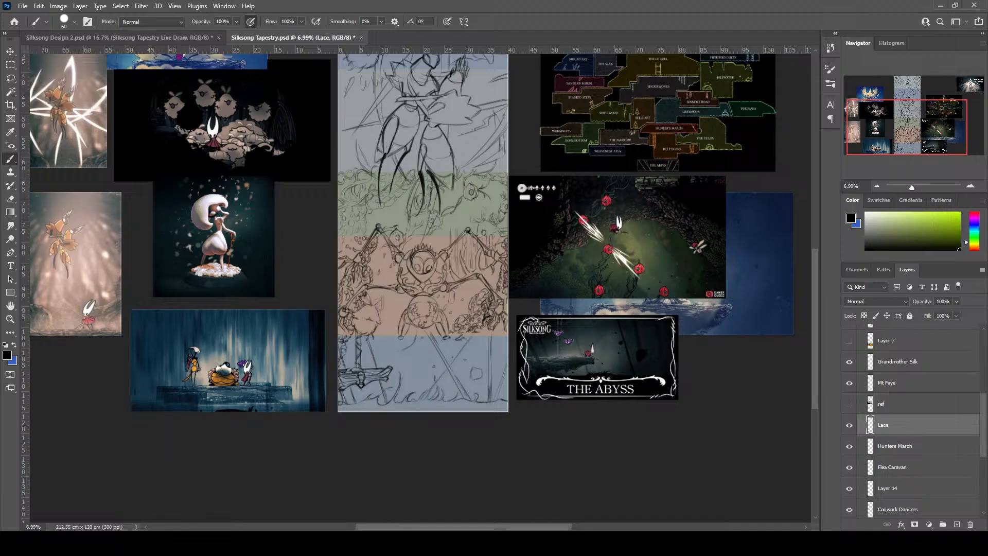
{"action": "left_click_drag", "start_coordinate": [417, 527], "coordinate": [395, 527]}
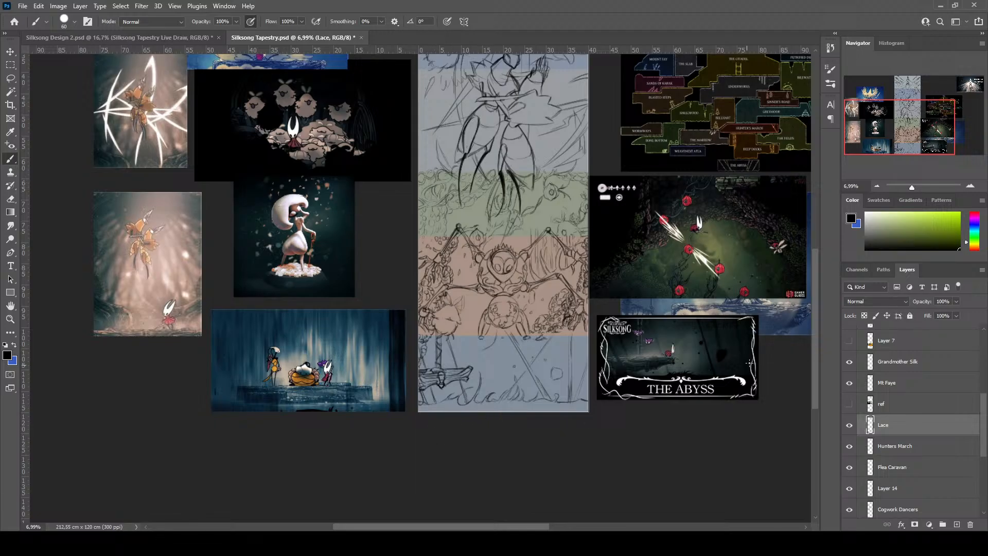
{"action": "scroll", "coordinate": [820, 365], "scroll_direction": "up", "scroll_amount": 5}
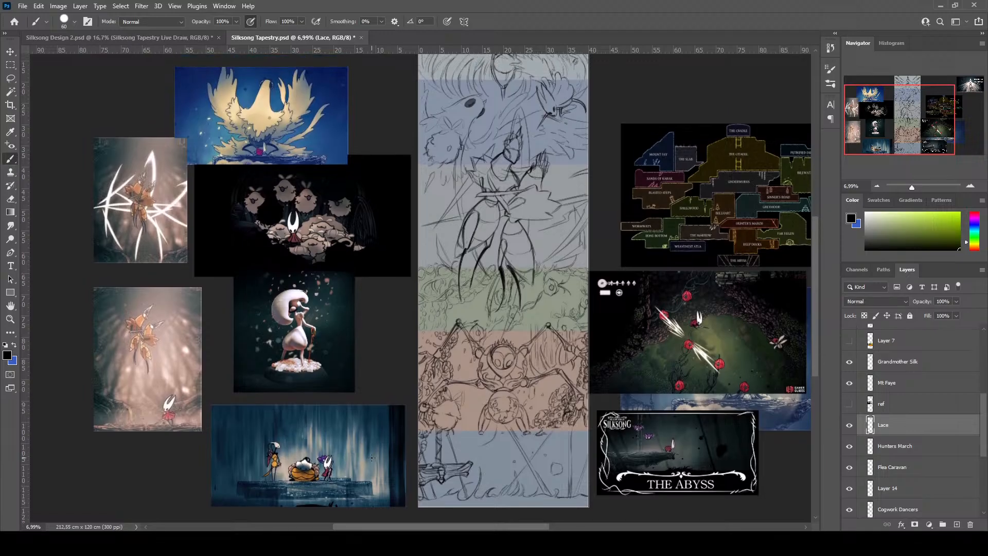
{"action": "scroll", "coordinate": [364, 520], "scroll_direction": "down", "scroll_amount": 5}
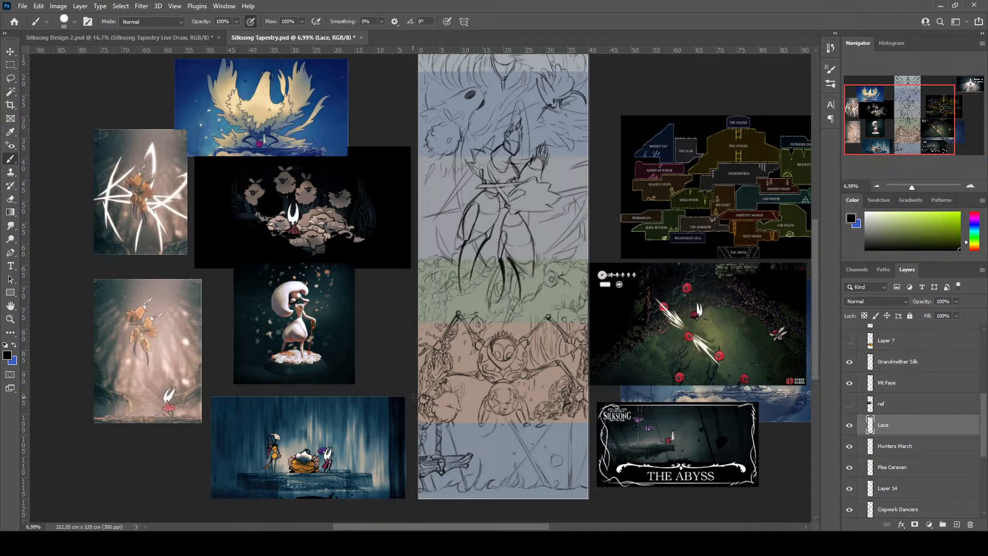
{"action": "scroll", "coordinate": [777, 438], "scroll_direction": "down", "scroll_amount": 2}
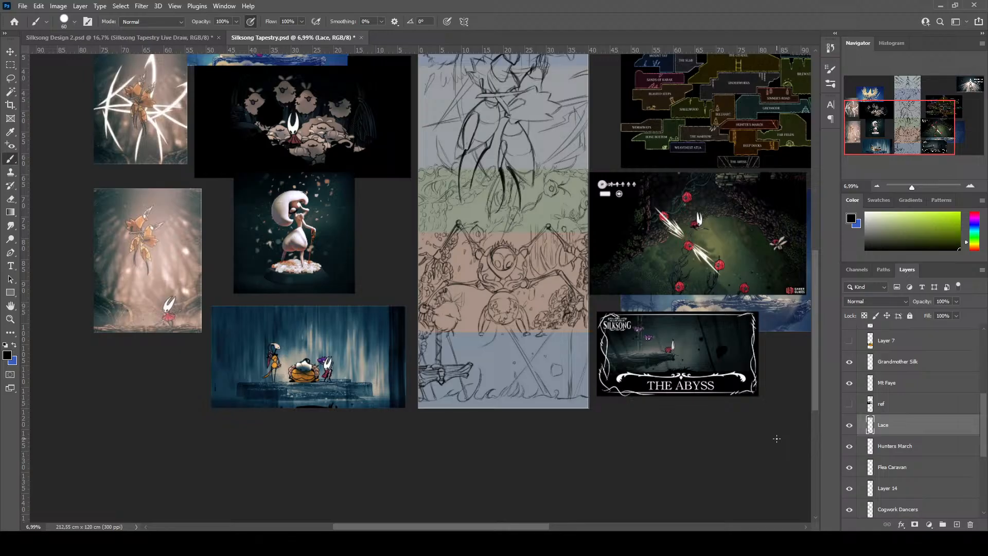
{"action": "scroll", "coordinate": [365, 522], "scroll_direction": "right", "scroll_amount": 5}
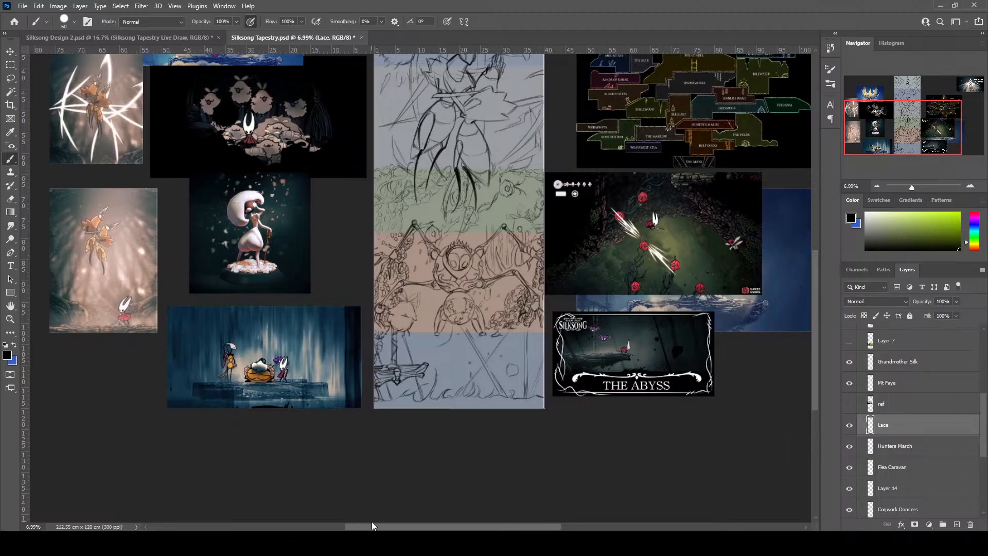
{"action": "scroll", "coordinate": [596, 488], "scroll_direction": "up", "scroll_amount": 2}
{"action": "scroll", "coordinate": [596, 489], "scroll_direction": "up", "scroll_amount": 6}
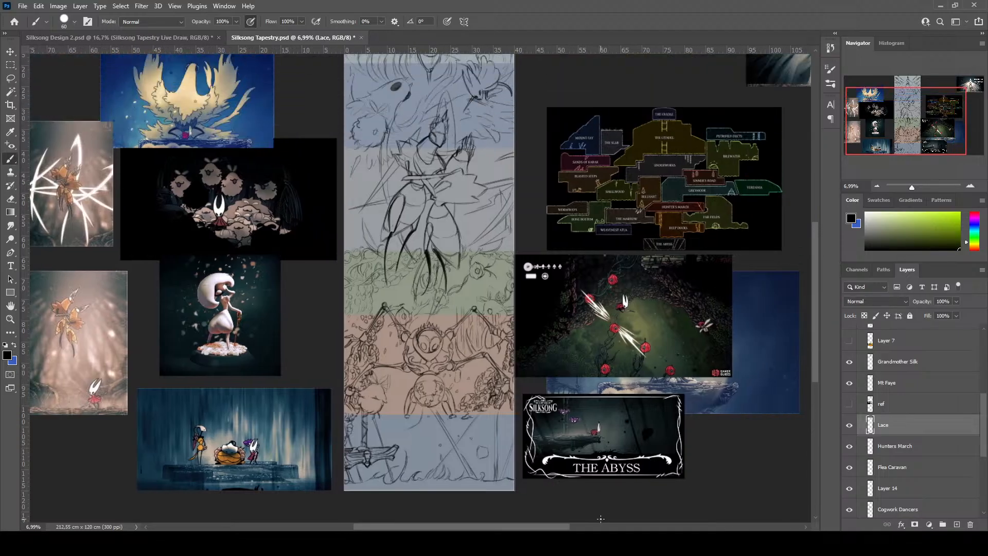
{"action": "scroll", "coordinate": [597, 518], "scroll_direction": "left", "scroll_amount": 2}
{"action": "scroll", "coordinate": [595, 528], "scroll_direction": "left", "scroll_amount": 4}
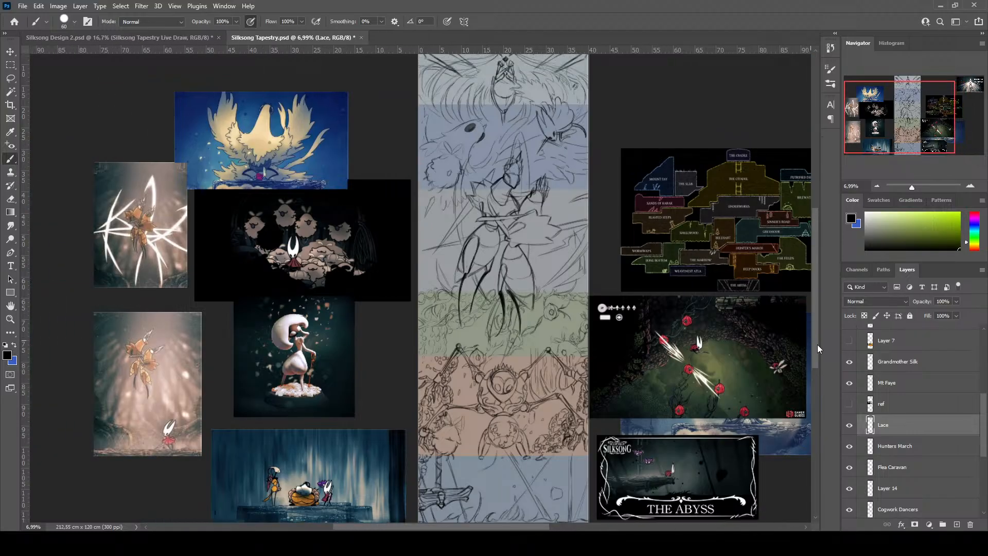
{"action": "scroll", "coordinate": [821, 360], "scroll_direction": "down", "scroll_amount": 5}
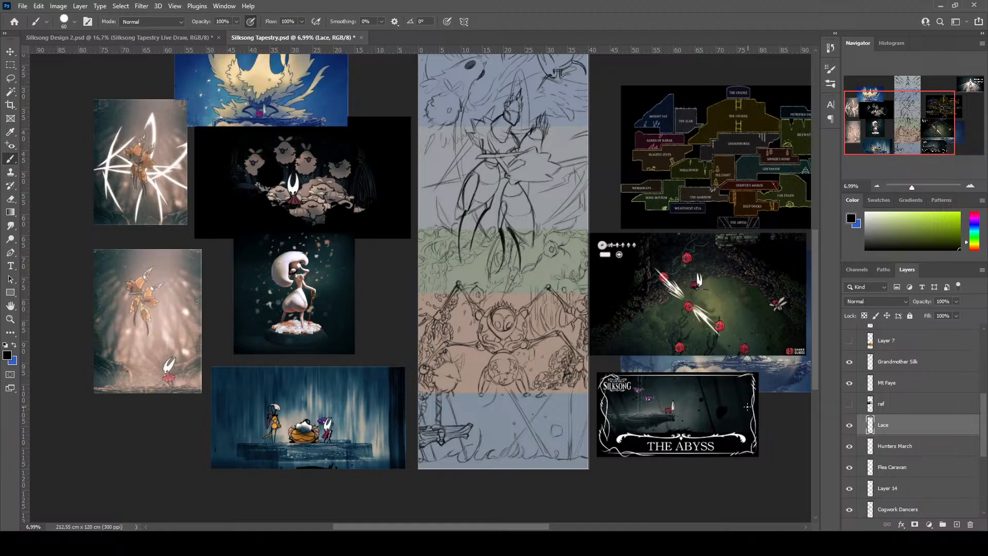
{"action": "scroll", "coordinate": [747, 406], "scroll_direction": "up", "scroll_amount": 3}
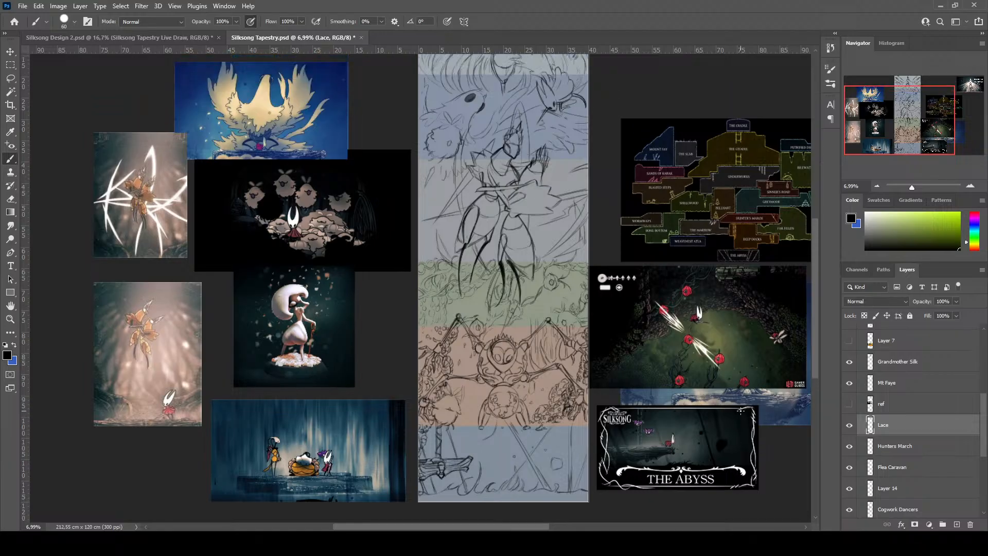
{"action": "scroll", "coordinate": [740, 411], "scroll_direction": "up", "scroll_amount": 1}
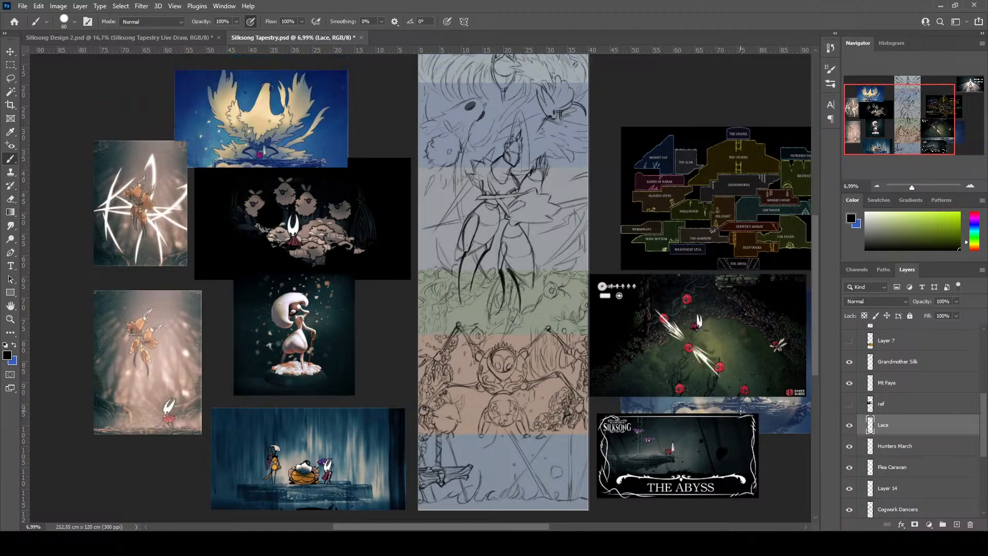
{"action": "scroll", "coordinate": [339, 367], "scroll_direction": "up", "scroll_amount": 5}
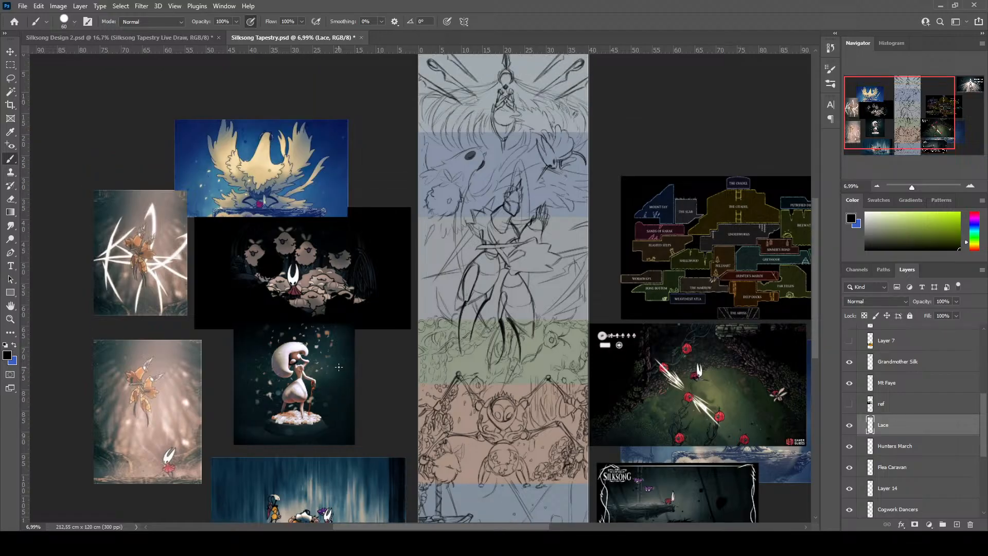
{"action": "scroll", "coordinate": [339, 367], "scroll_direction": "down", "scroll_amount": 3}
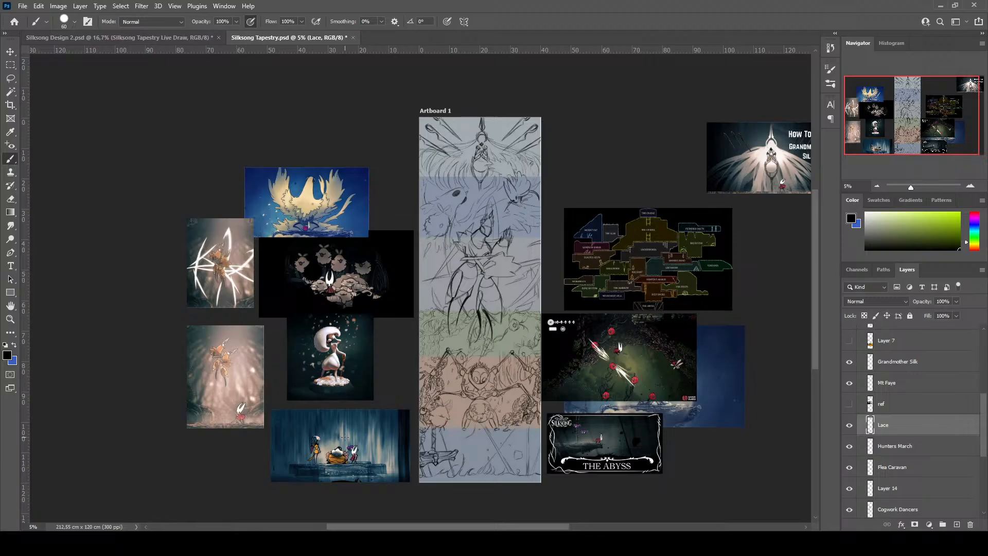
Show the hidden Fourth Chorus reference on Layer 7 and move it off the artboard, beside the Abyss reference card
{"action": "scroll", "coordinate": [923, 461], "scroll_direction": "up", "scroll_amount": 1}
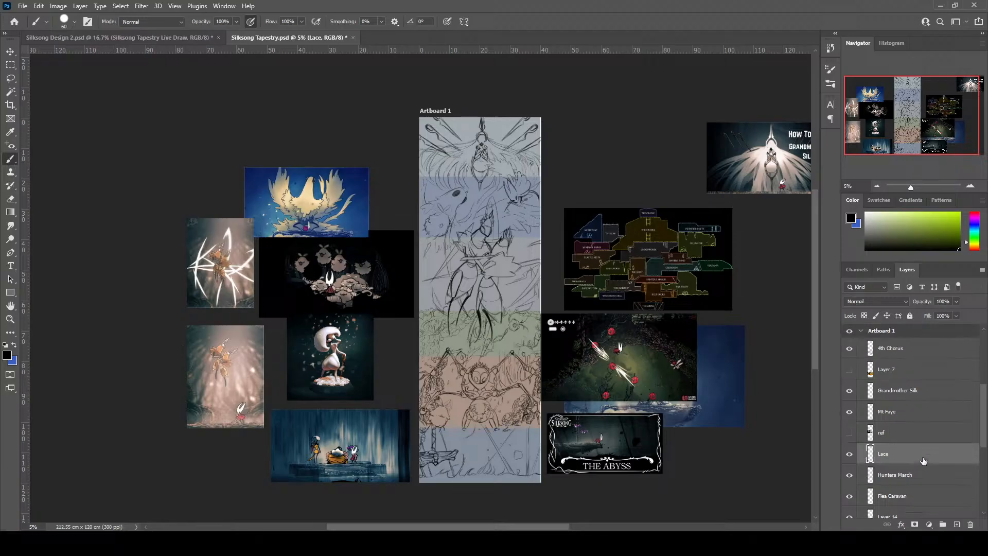
{"action": "scroll", "coordinate": [889, 455], "scroll_direction": "down", "scroll_amount": 1}
{"action": "left_click", "coordinate": [889, 466]}
{"action": "scroll", "coordinate": [889, 467], "scroll_direction": "down", "scroll_amount": 4}
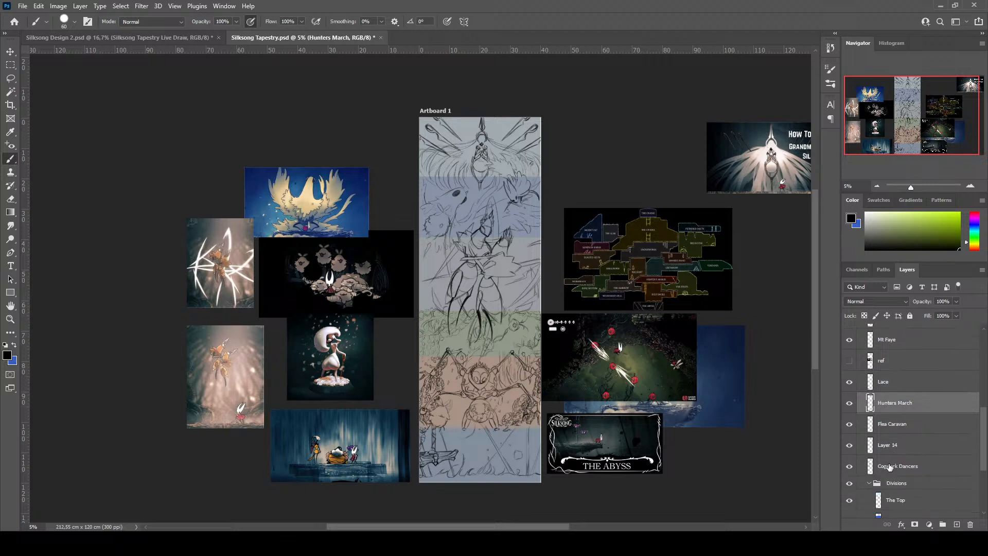
{"action": "left_click", "coordinate": [888, 455]}
{"action": "scroll", "coordinate": [889, 455], "scroll_direction": "up", "scroll_amount": 6}
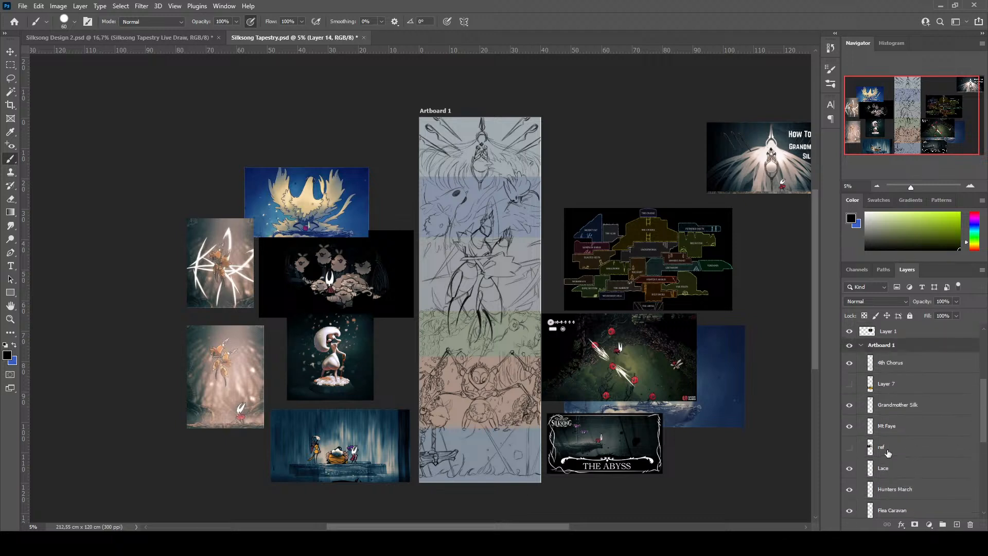
{"action": "left_click", "coordinate": [883, 391]}
{"action": "left_click", "coordinate": [849, 385]}
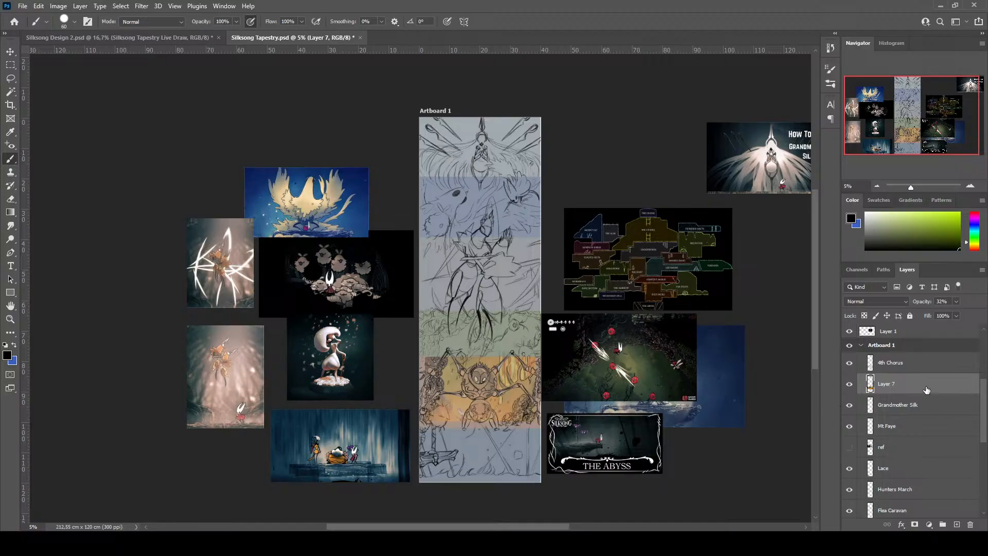
{"action": "key", "text": "ctrl+t"}
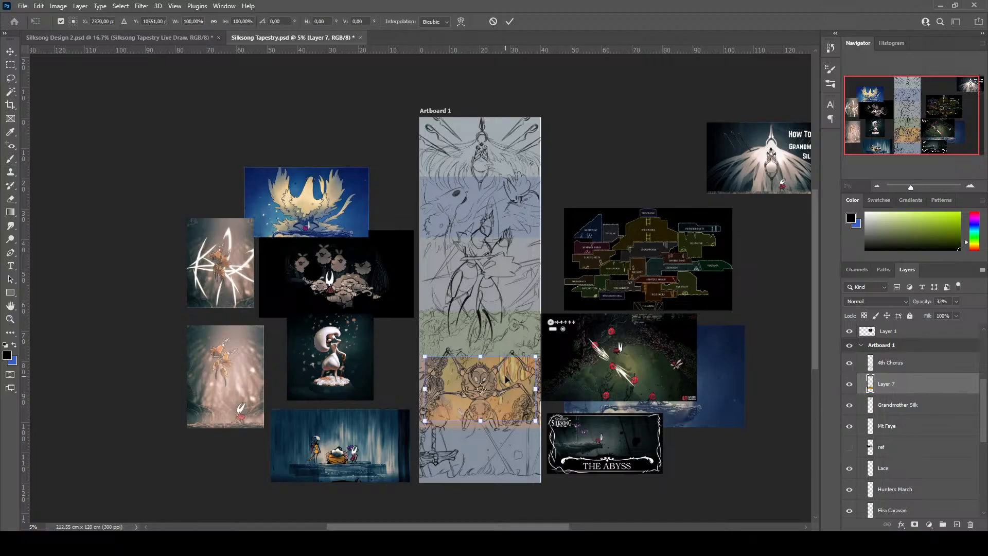
{"action": "mouse_move", "coordinate": [711, 451]}
{"action": "left_mouse_down"}
{"action": "mouse_move", "coordinate": [760, 472]}
{"action": "mouse_move", "coordinate": [733, 447]}
{"action": "mouse_move", "coordinate": [751, 444]}
{"action": "left_mouse_up"}
{"action": "key", "text": "Return"}
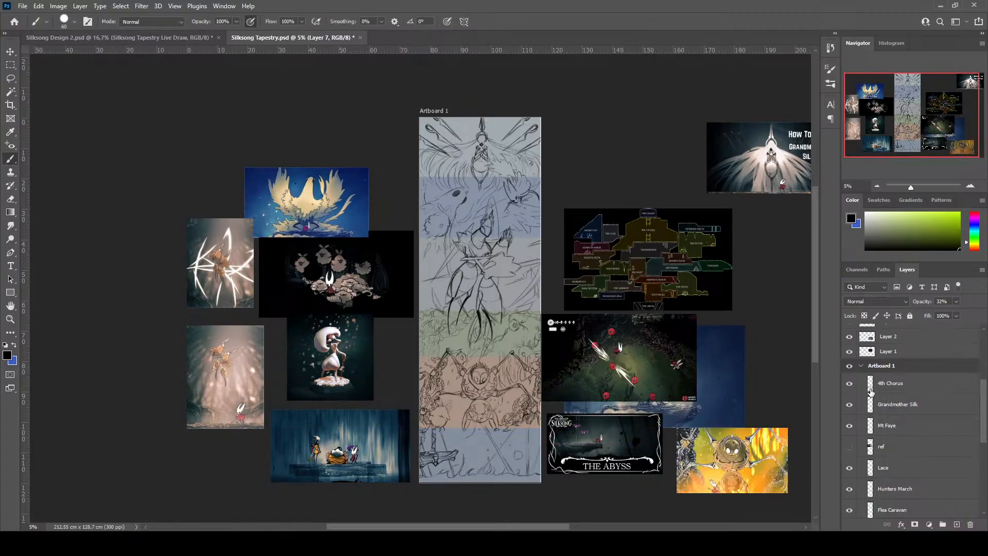
Save the tapestry document and switch to the Move tool
{"action": "scroll", "coordinate": [779, 449], "scroll_direction": "down", "scroll_amount": 3}
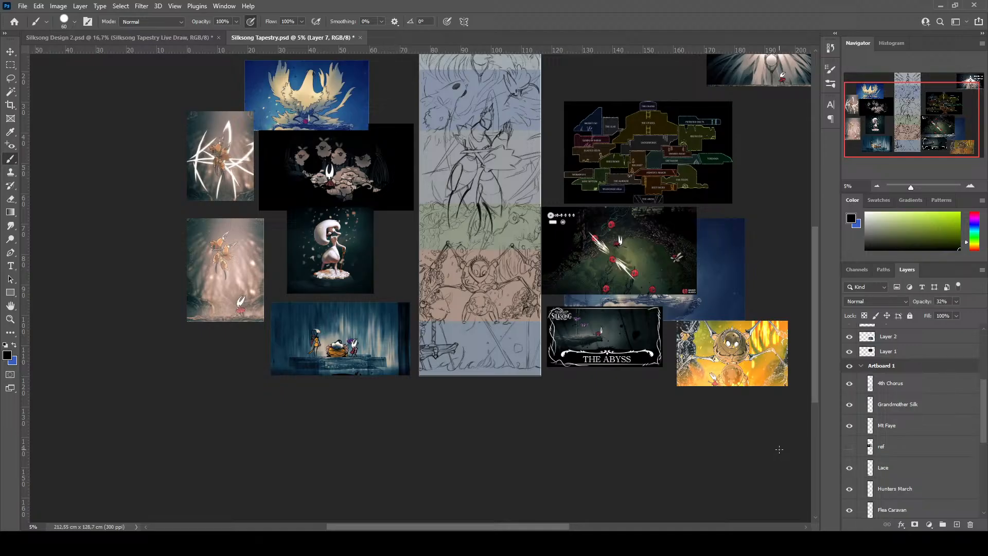
{"action": "key", "text": "ctrl+s"}
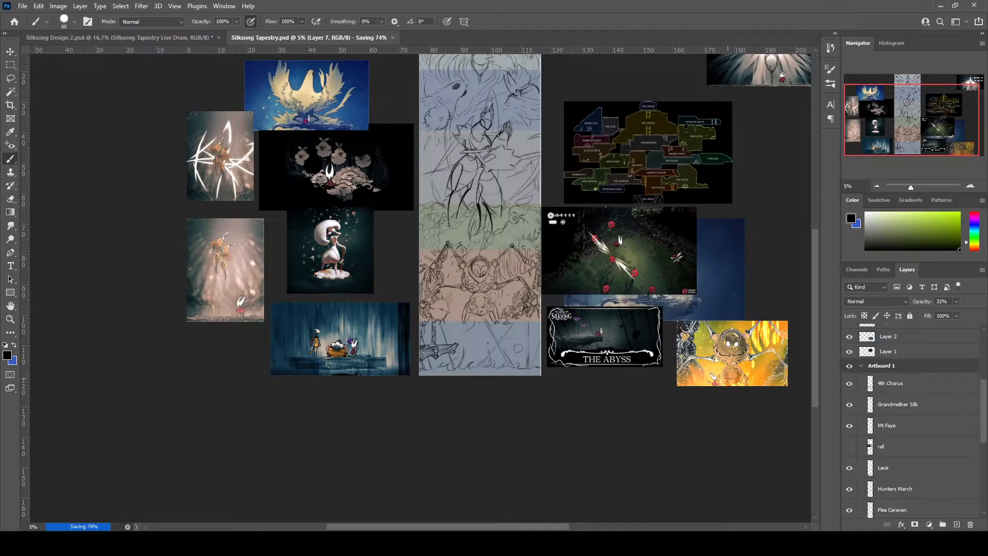
{"action": "left_click", "coordinate": [11, 52]}
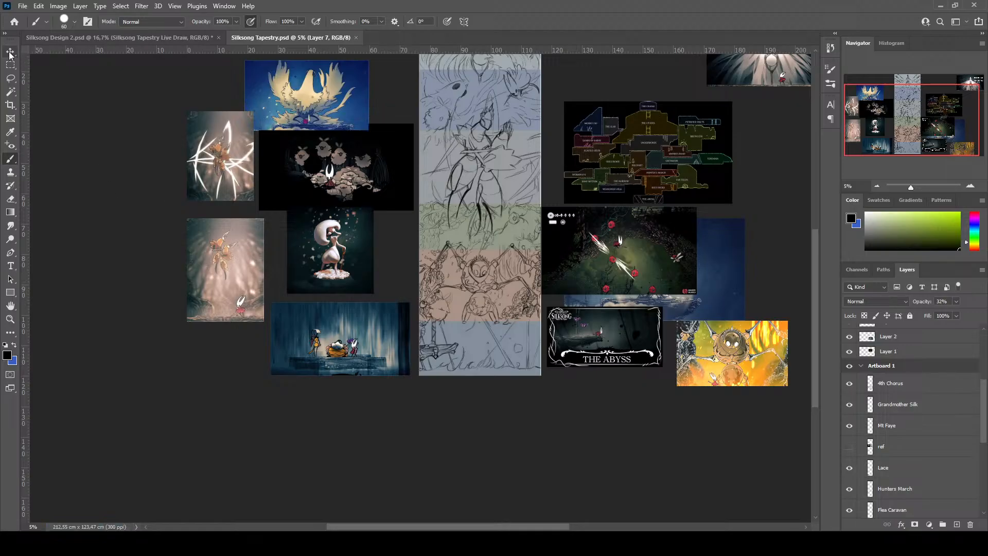
{"action": "key", "text": "v"}
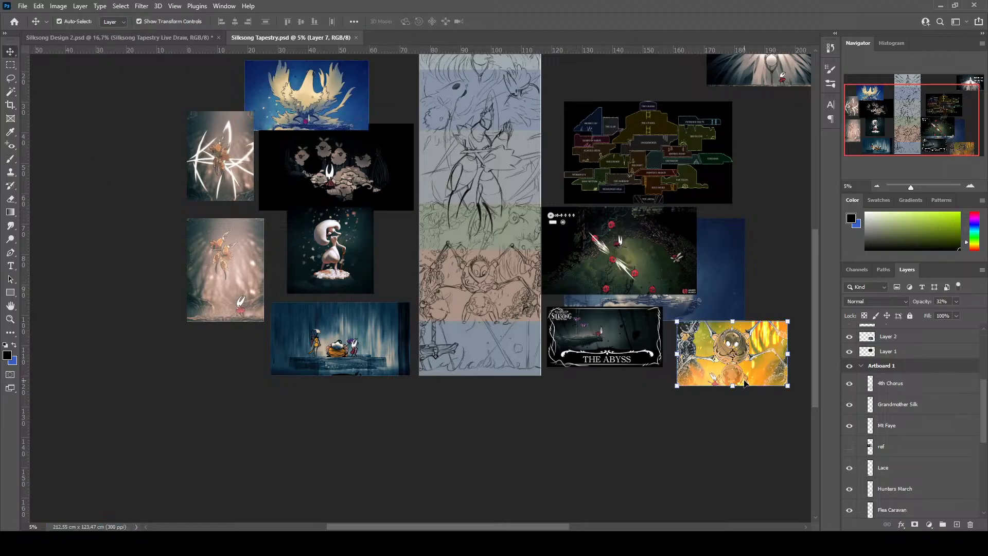
Paste the copied full-body Fourth Chorus image and place it outside the artboard, to the right of the Fourth Chorus band
{"action": "scroll", "coordinate": [793, 432], "scroll_direction": "up", "scroll_amount": 1}
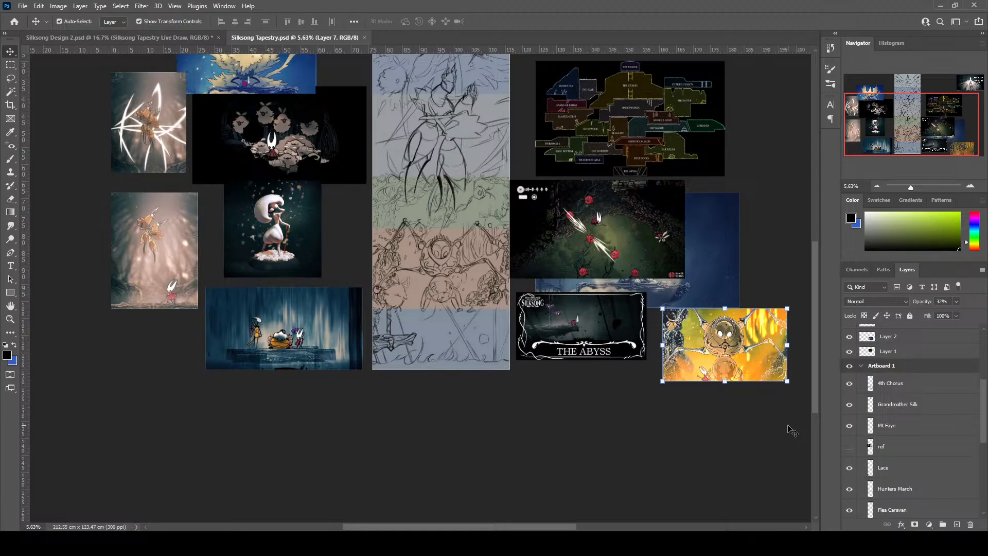
{"action": "scroll", "coordinate": [793, 431], "scroll_direction": "up", "scroll_amount": 2}
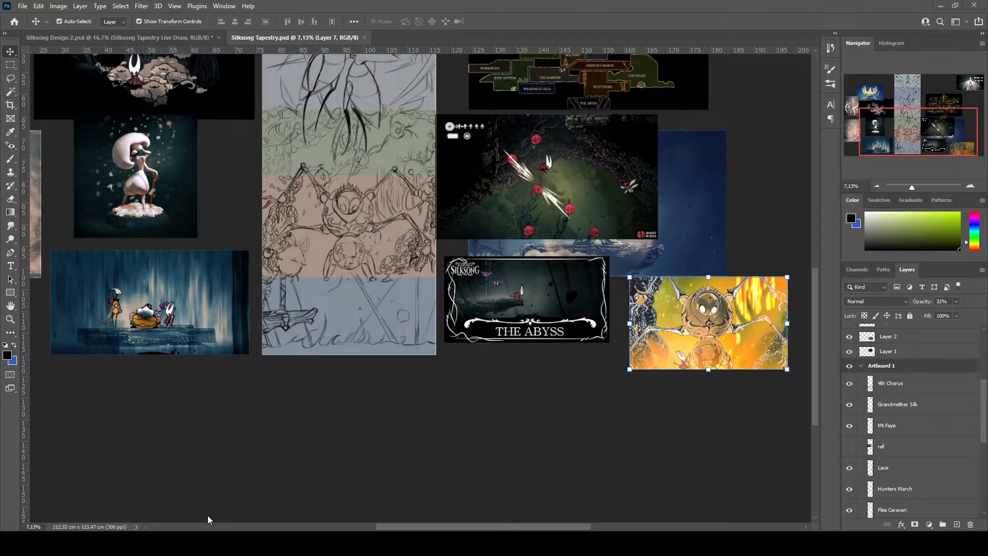
{"action": "left_click", "coordinate": [489, 411]}
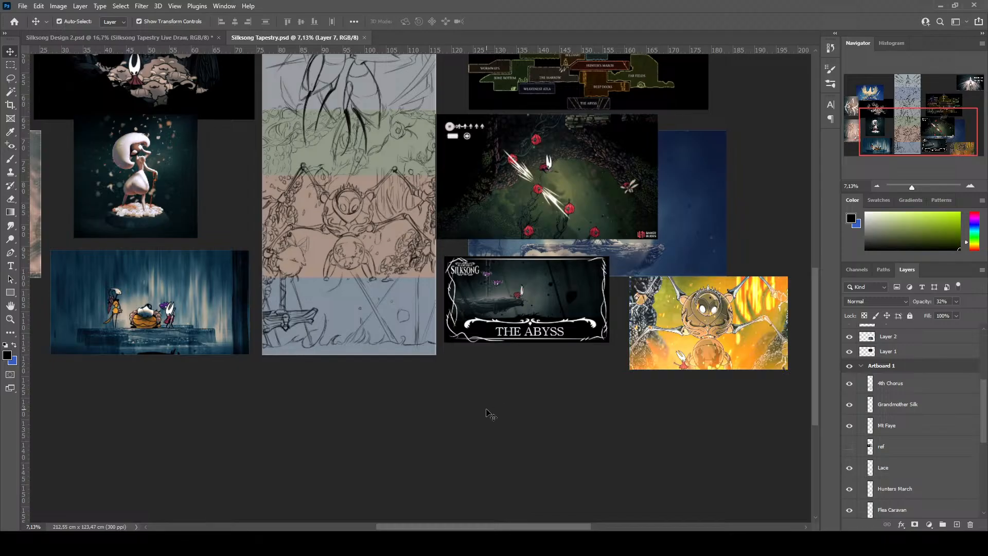
{"action": "key", "text": "ctrl"}
{"action": "key", "text": "ctrl+v"}
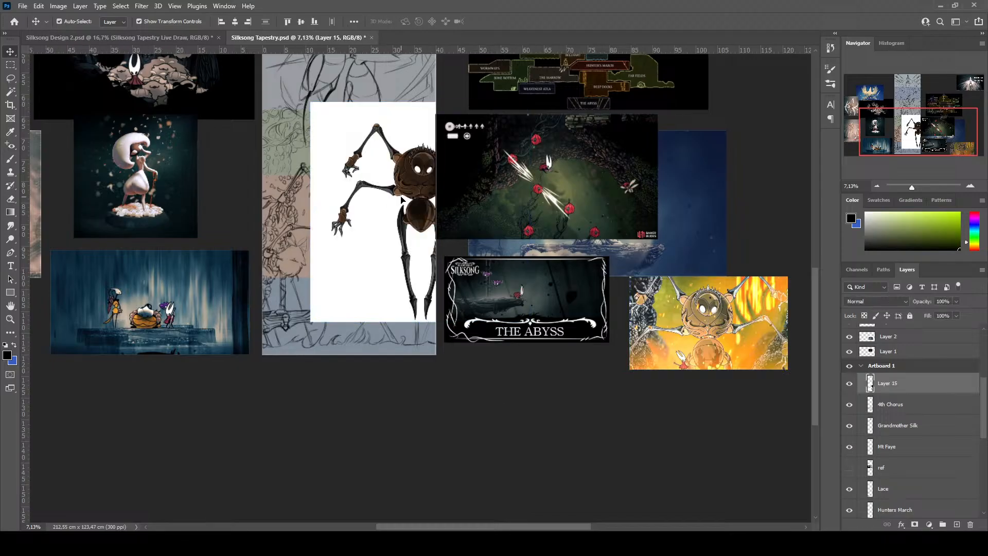
{"action": "left_click_drag", "start_coordinate": [391, 204], "coordinate": [548, 245]}
{"action": "scroll", "coordinate": [485, 358], "scroll_direction": "up", "scroll_amount": 2}
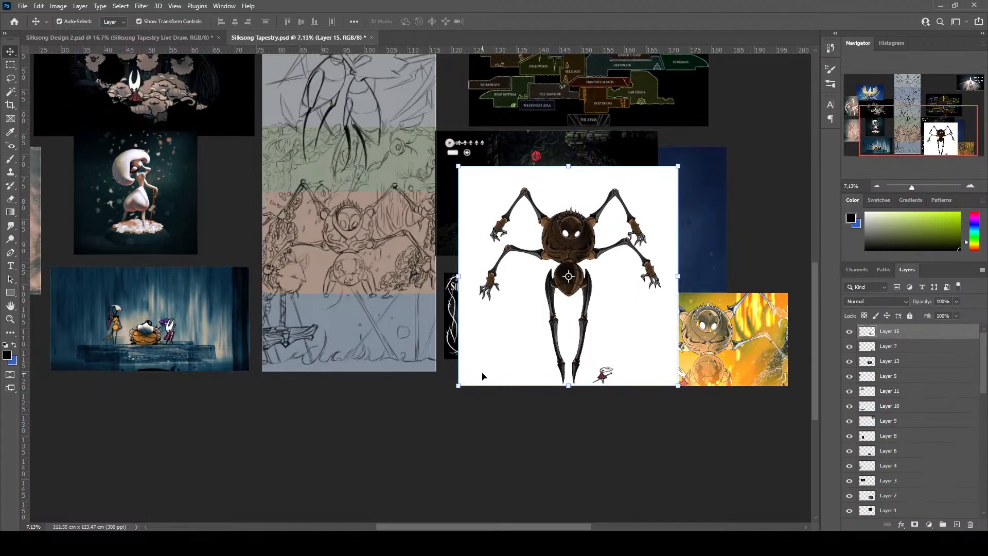
Select the 4th Chorus sketch layer and sketch the upper legs on both sides of the figure's abdomen with the Brush
{"action": "left_click", "coordinate": [335, 288]}
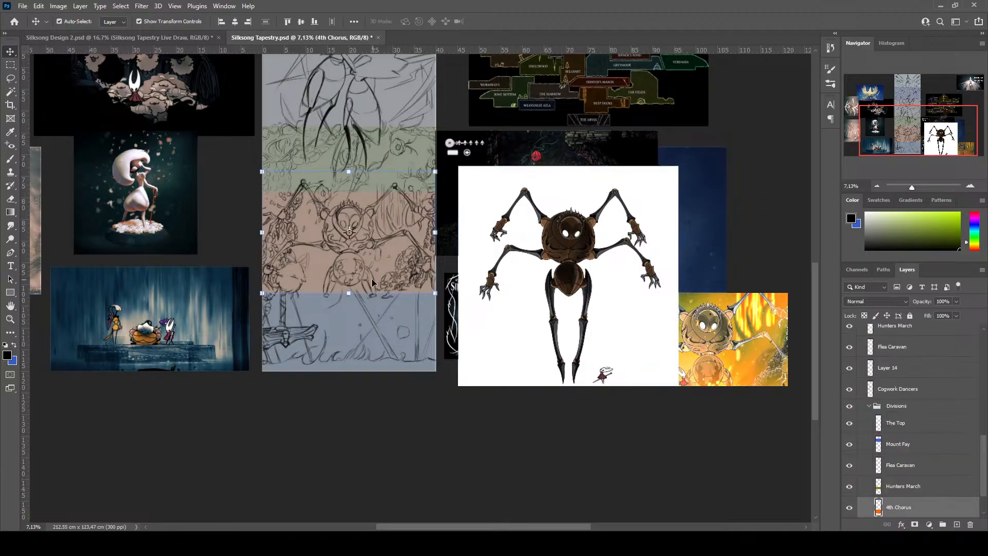
{"action": "left_click", "coordinate": [351, 231]}
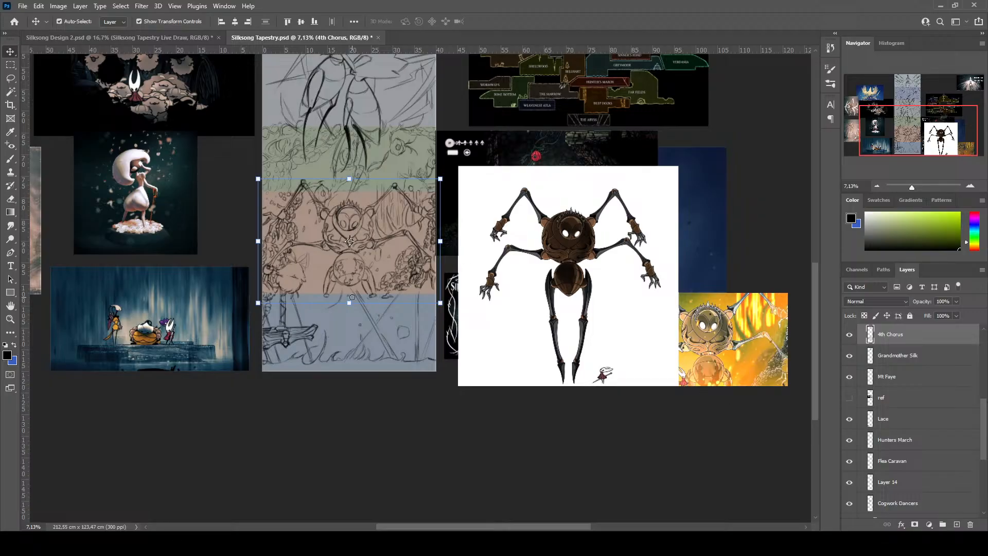
{"action": "scroll", "coordinate": [365, 301], "scroll_direction": "up", "scroll_amount": 2}
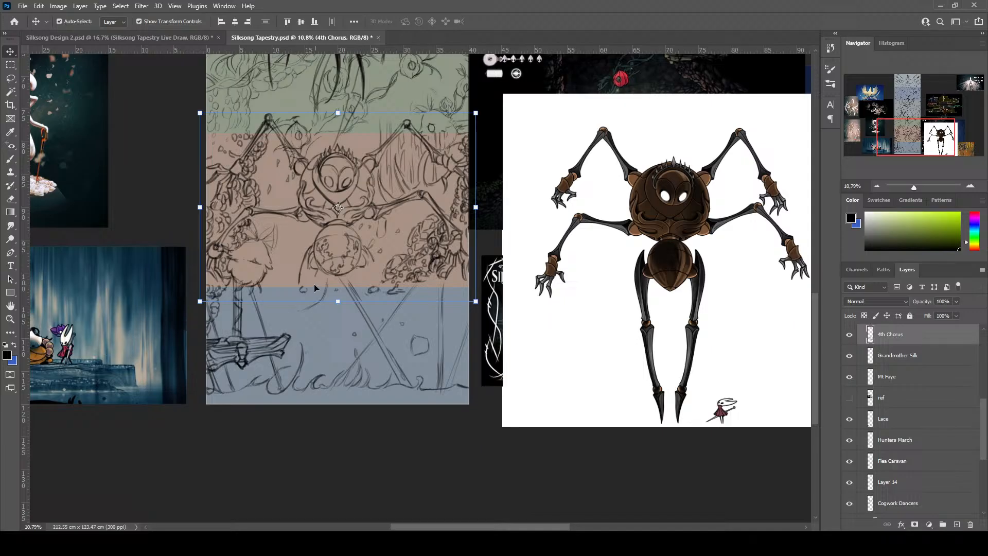
{"action": "left_click", "coordinate": [10, 159]}
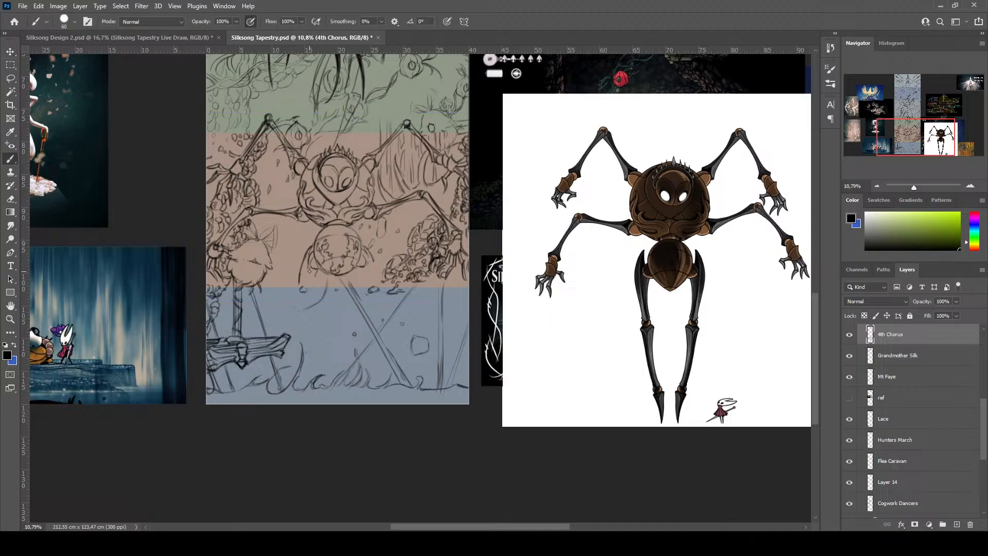
{"action": "left_click_drag", "start_coordinate": [309, 271], "coordinate": [306, 307]}
{"action": "left_click_drag", "start_coordinate": [309, 253], "coordinate": [303, 290]}
{"action": "mouse_move", "coordinate": [355, 269]}
{"action": "left_mouse_down"}
{"action": "mouse_move", "coordinate": [377, 292]}
{"action": "mouse_move", "coordinate": [377, 283]}
{"action": "left_mouse_up"}
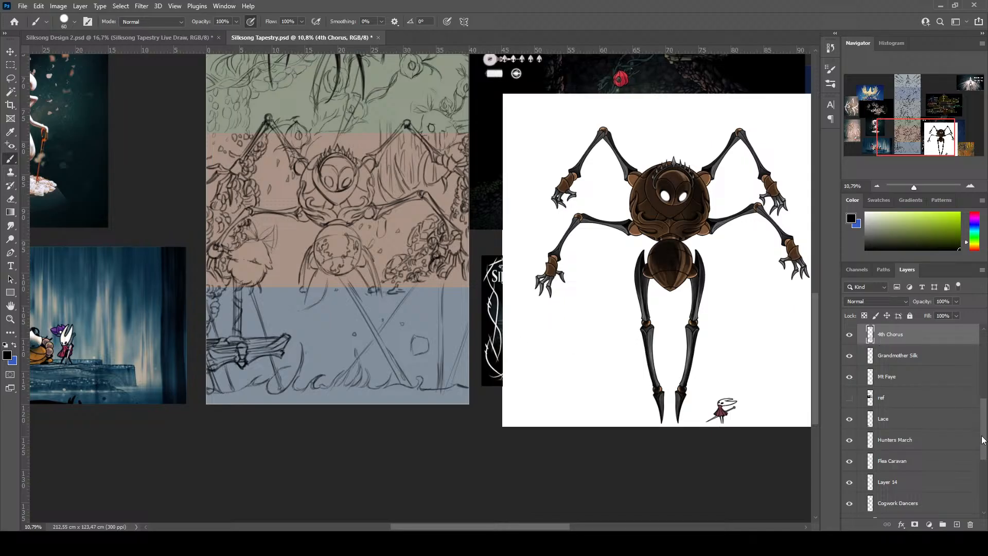
Extend both Fourth Chorus legs from the abdomen down through the blue Abyss band, following the full-body reference
{"action": "left_click_drag", "start_coordinate": [984, 439], "coordinate": [984, 462]}
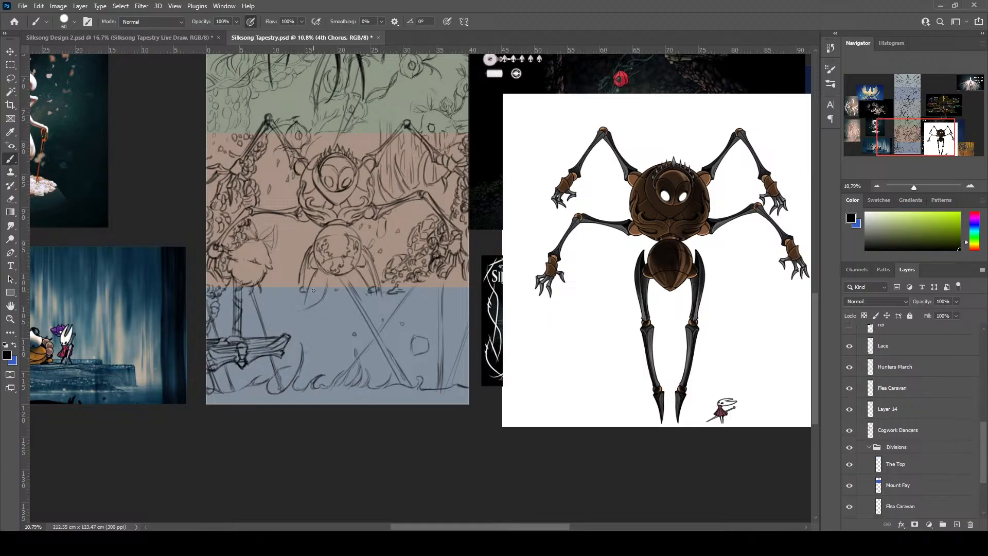
{"action": "left_click_drag", "start_coordinate": [306, 292], "coordinate": [284, 330]}
{"action": "left_click_drag", "start_coordinate": [369, 290], "coordinate": [392, 330]}
{"action": "left_click_drag", "start_coordinate": [375, 290], "coordinate": [416, 378]}
{"action": "scroll", "coordinate": [228, 345], "scroll_direction": "down", "scroll_amount": 3}
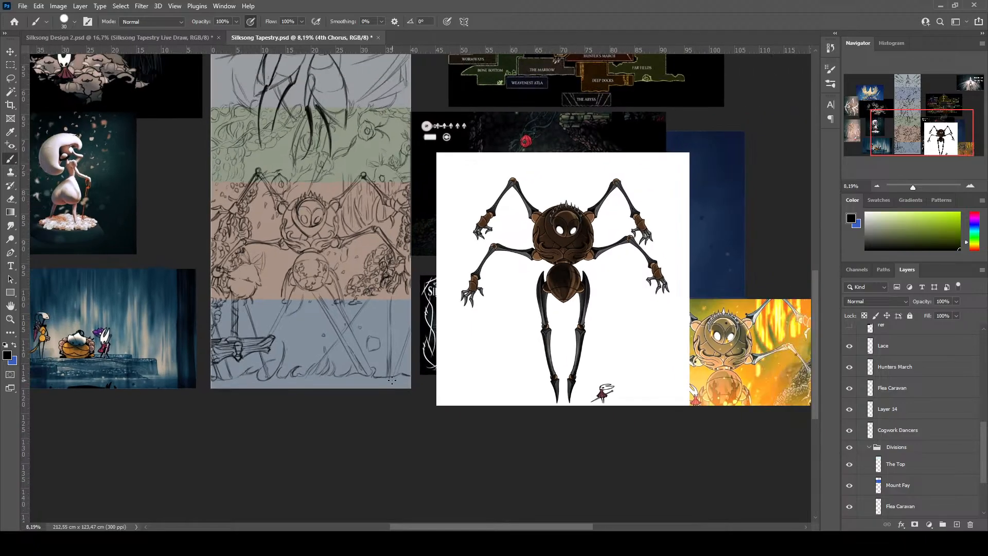
{"action": "scroll", "coordinate": [392, 379], "scroll_direction": "up", "scroll_amount": 3}
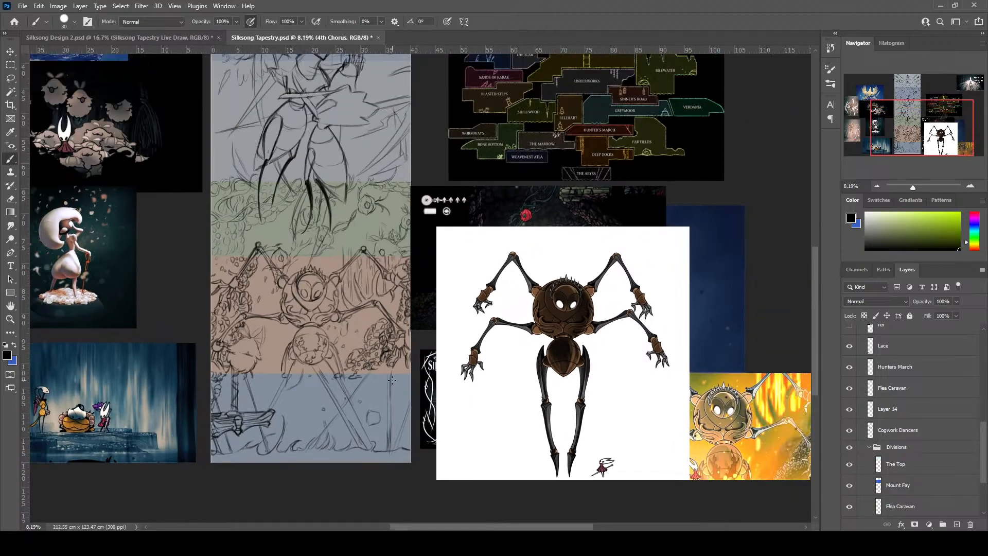
{"action": "scroll", "coordinate": [392, 380], "scroll_direction": "down", "scroll_amount": 2}
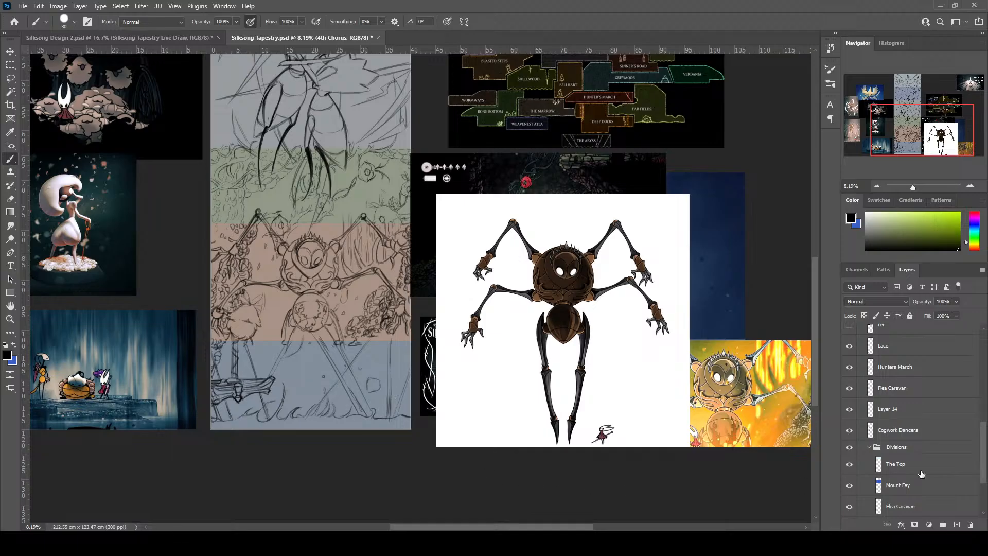
Check what Layer 14 holds by toggling its visibility, and select the division layer named The bottom
{"action": "left_click", "coordinate": [972, 464]}
{"action": "scroll", "coordinate": [972, 464], "scroll_direction": "up", "scroll_amount": 5}
{"action": "scroll", "coordinate": [907, 408], "scroll_direction": "down", "scroll_amount": 5}
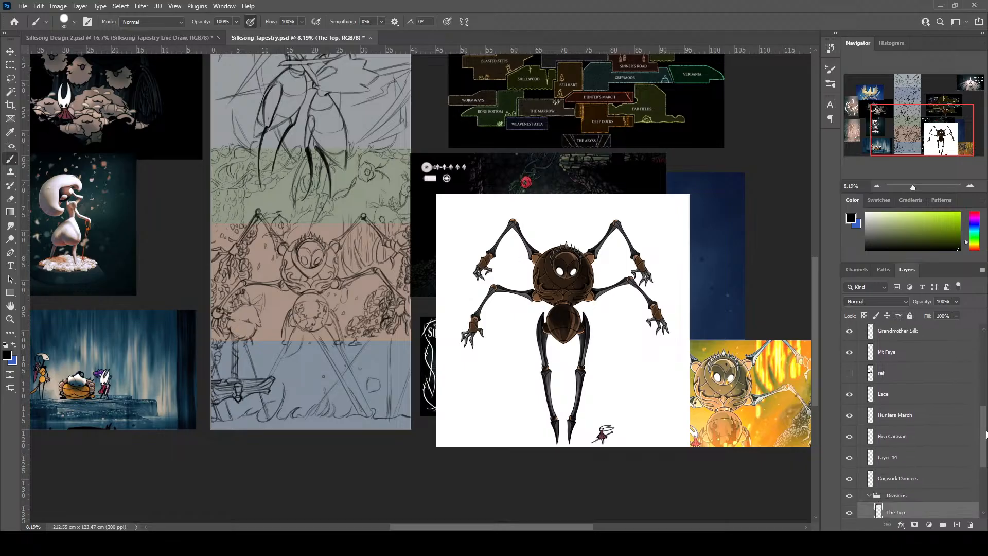
{"action": "left_click", "coordinate": [898, 390]}
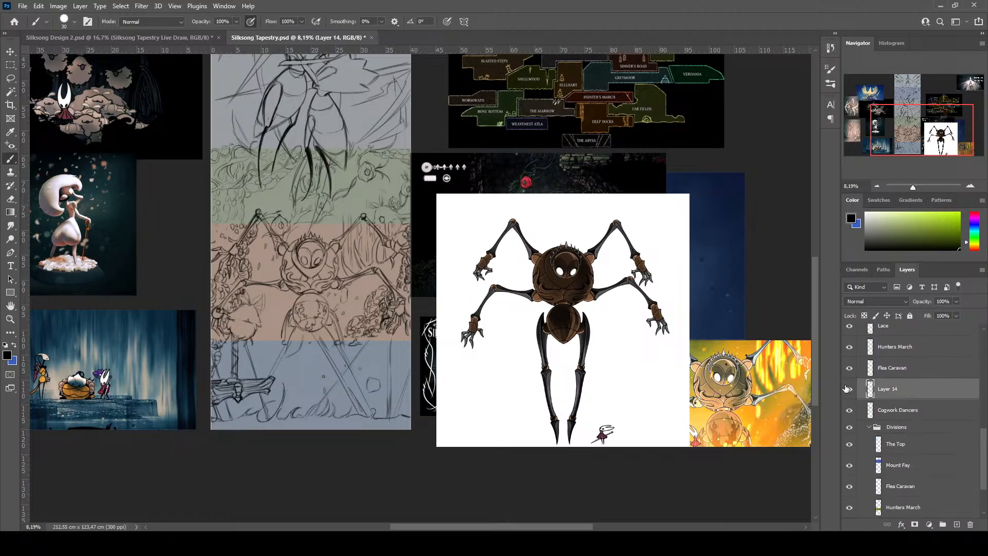
{"action": "left_click", "coordinate": [849, 389]}
{"action": "left_click", "coordinate": [849, 389]}
{"action": "left_click_drag", "start_coordinate": [949, 442], "coordinate": [984, 434]}
{"action": "scroll", "coordinate": [976, 514], "scroll_direction": "down", "scroll_amount": 3}
{"action": "left_click", "coordinate": [897, 492]}
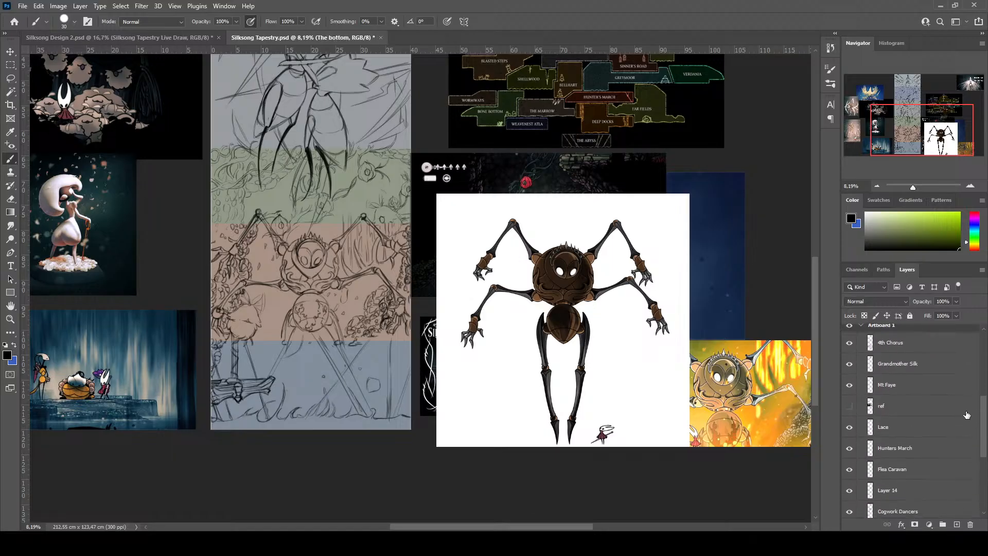
Toggle the 4th Chorus and Lace layers to identify which holds the Abyss sketch, and select the Lace layer
{"action": "left_click", "coordinate": [849, 343]}
{"action": "left_click", "coordinate": [848, 346]}
{"action": "left_click", "coordinate": [847, 347]}
{"action": "left_click", "coordinate": [849, 352]}
{"action": "left_click", "coordinate": [849, 428]}
{"action": "left_click", "coordinate": [849, 429]}
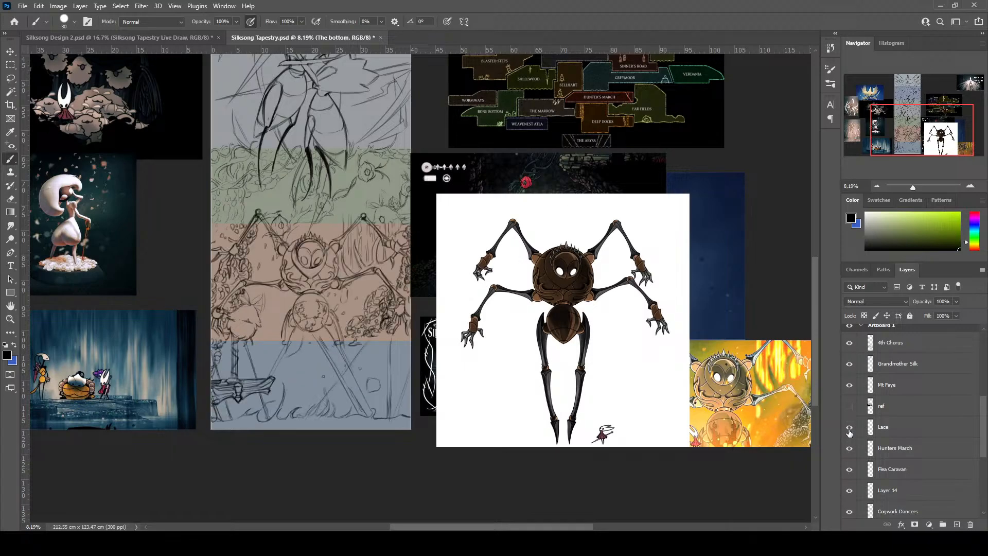
{"action": "left_click", "coordinate": [920, 432]}
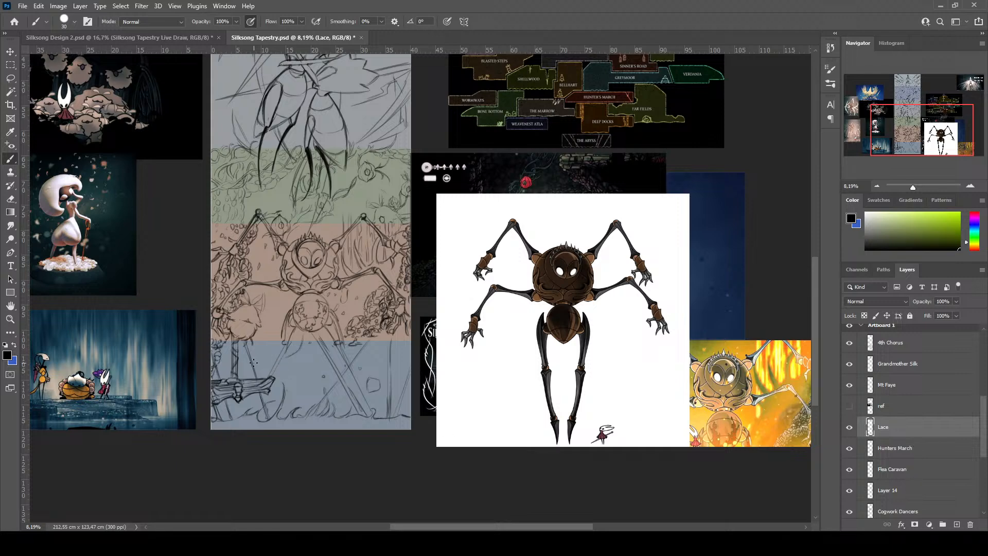
Review the lower tapestry bands and the Lace reference images beside the artboard
{"action": "scroll", "coordinate": [249, 365], "scroll_direction": "up", "scroll_amount": 1}
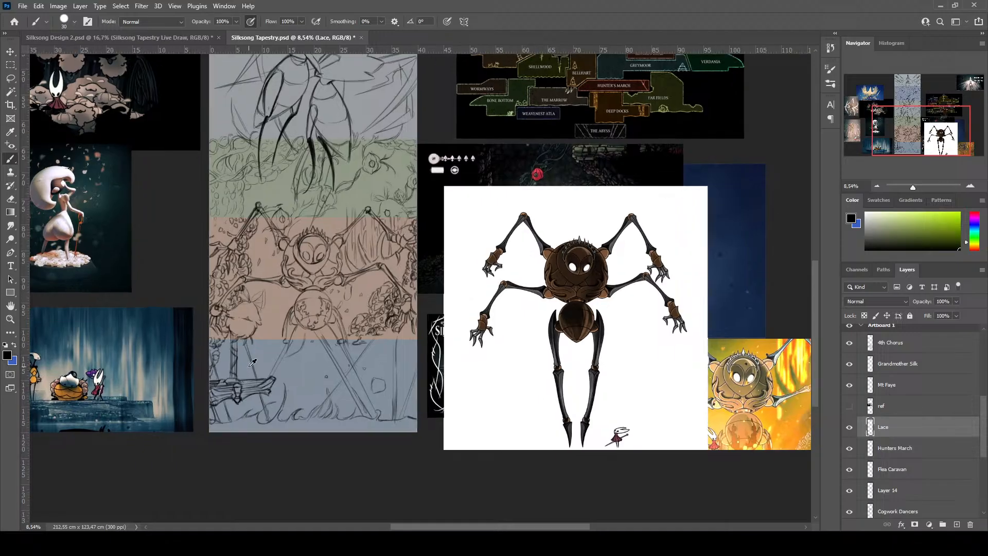
{"action": "mouse_move", "coordinate": [200, 313]}
{"action": "left_mouse_down"}
{"action": "mouse_move", "coordinate": [260, 359]}
{"action": "mouse_move", "coordinate": [382, 385]}
{"action": "mouse_move", "coordinate": [419, 364]}
{"action": "mouse_move", "coordinate": [404, 356]}
{"action": "left_mouse_up"}
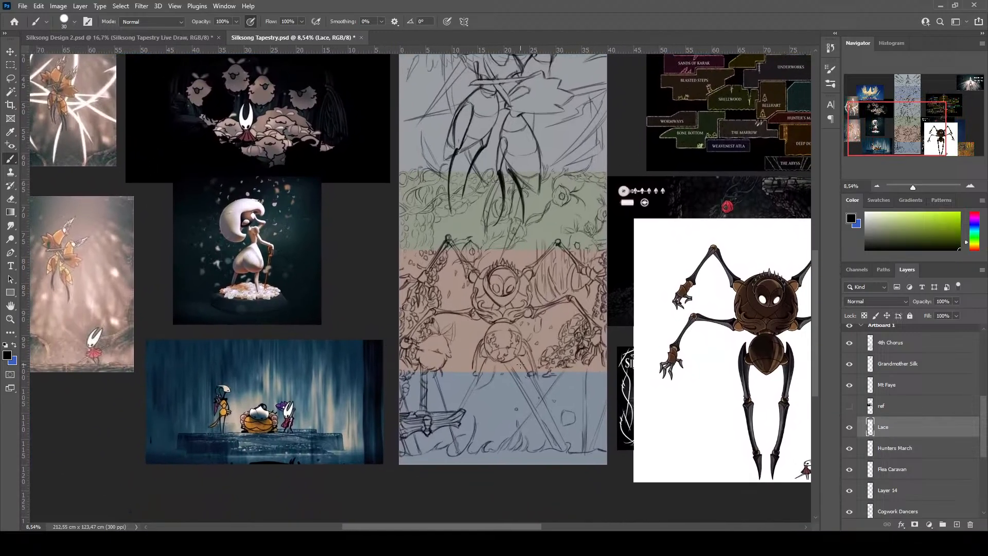
{"action": "scroll", "coordinate": [521, 426], "scroll_direction": "up", "scroll_amount": 3}
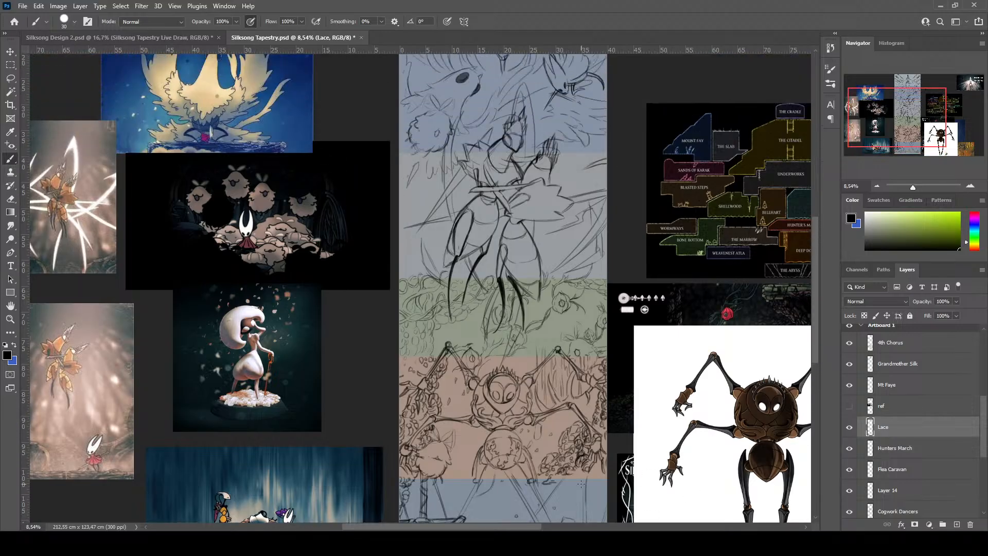
{"action": "scroll", "coordinate": [578, 484], "scroll_direction": "up", "scroll_amount": 1}
{"action": "scroll", "coordinate": [556, 381], "scroll_direction": "down", "scroll_amount": 3}
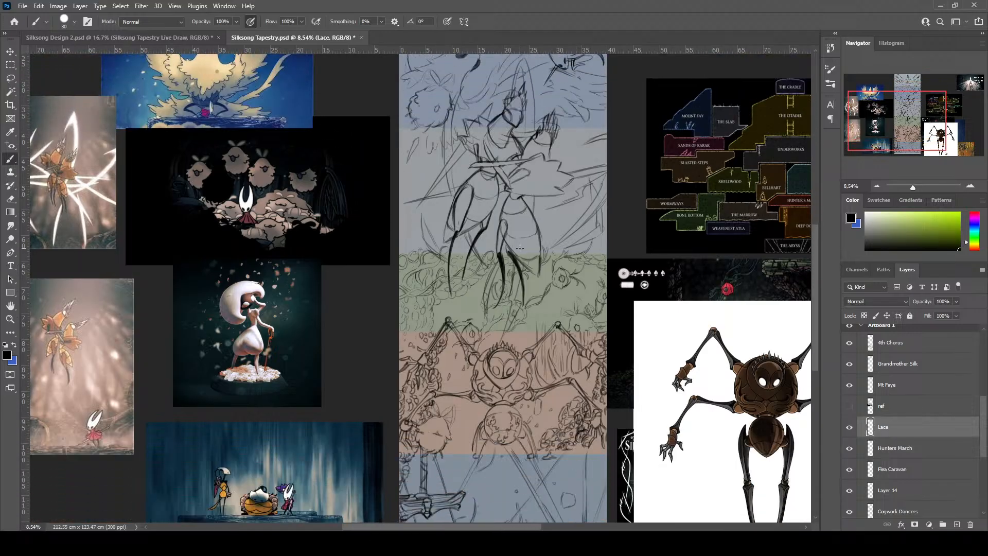
{"action": "scroll", "coordinate": [515, 177], "scroll_direction": "up", "scroll_amount": 1}
{"action": "scroll", "coordinate": [583, 128], "scroll_direction": "down", "scroll_amount": 3}
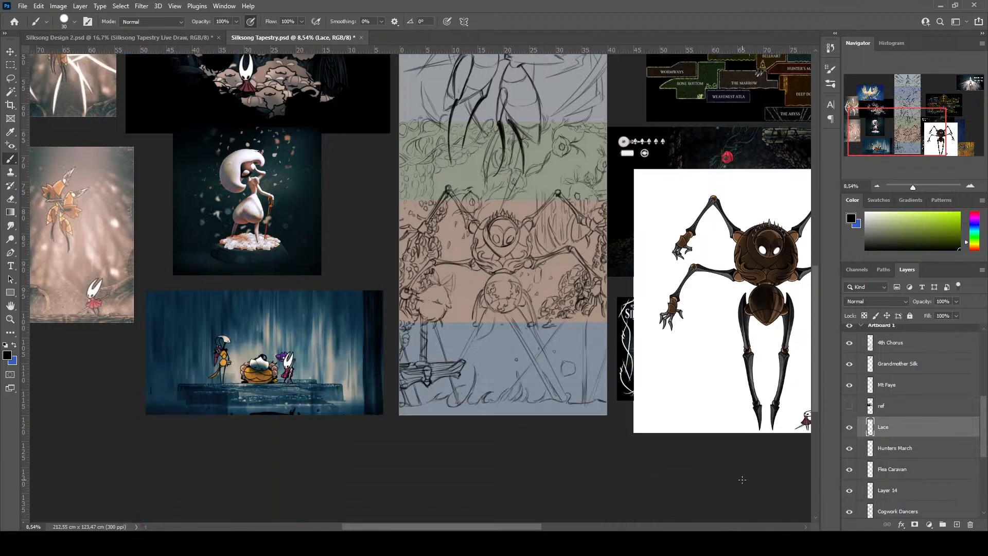
{"action": "scroll", "coordinate": [484, 351], "scroll_direction": "up", "scroll_amount": 1}
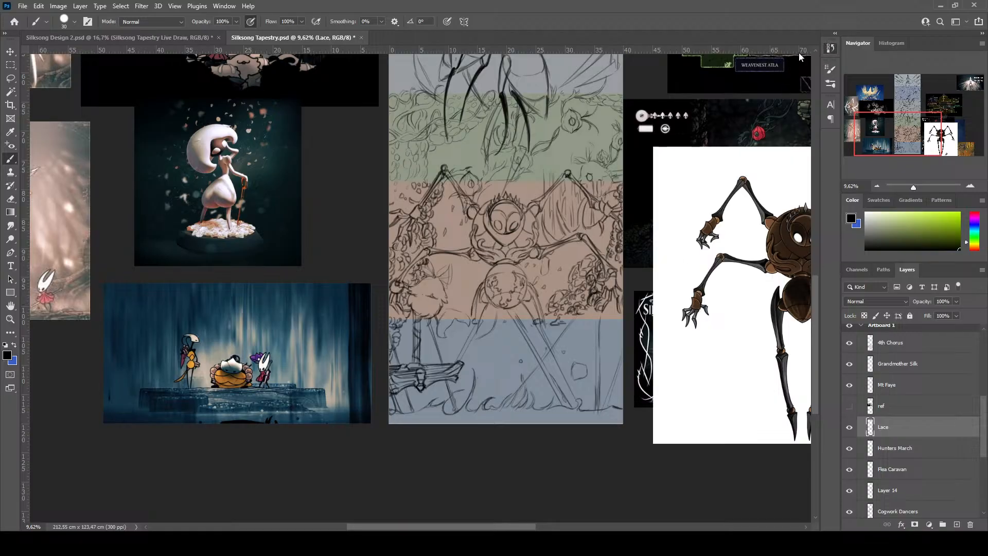
{"action": "scroll", "coordinate": [578, 343], "scroll_direction": "up", "scroll_amount": 1}
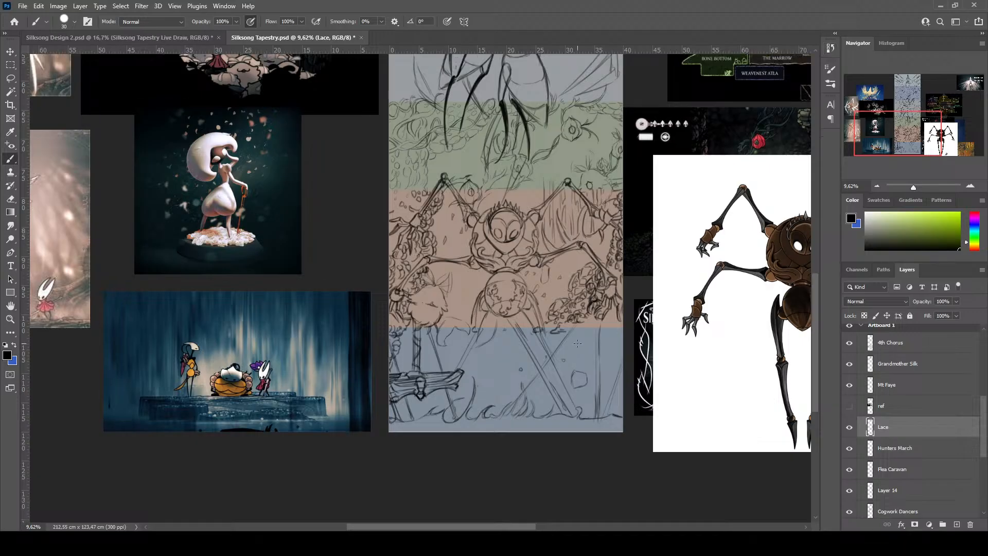
{"action": "key", "text": "e"}
{"action": "scroll", "coordinate": [67, 256], "scroll_direction": "down", "scroll_amount": 1}
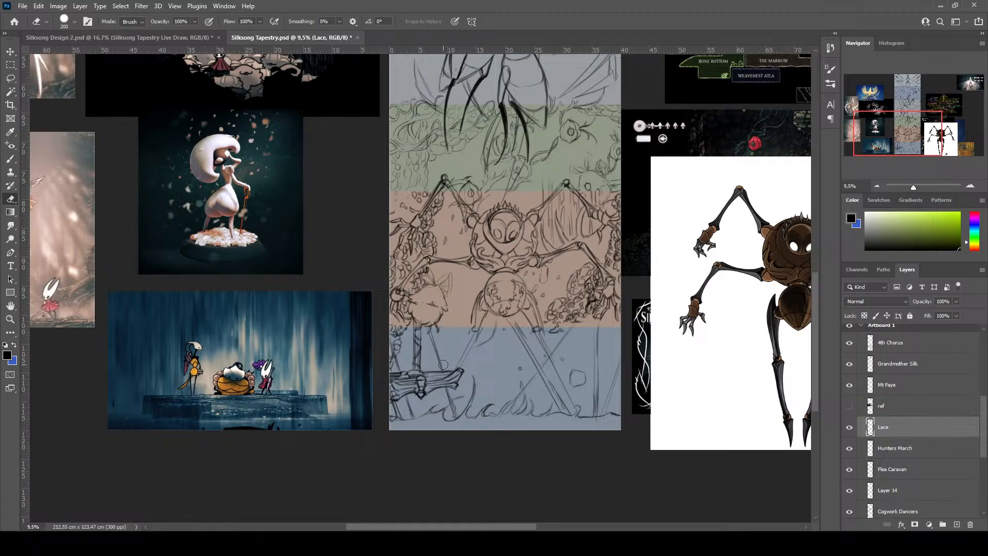
Add a new layer named Lace above the existing Lace layer, and rename the old one Abyss
{"action": "left_click", "coordinate": [956, 525]}
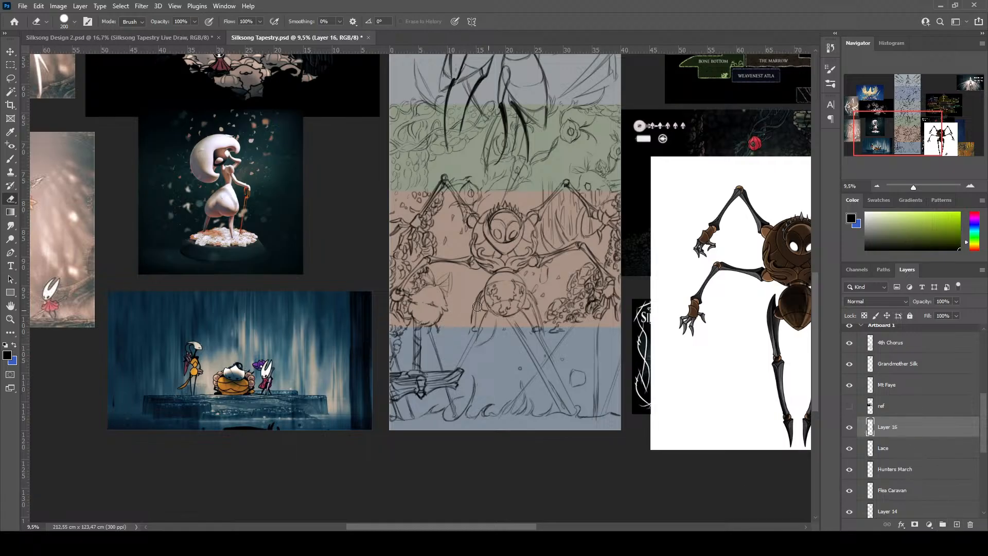
{"action": "double_click", "coordinate": [882, 428]}
{"action": "type", "text": "Lace"}
{"action": "key", "text": "Return"}
{"action": "double_click", "coordinate": [884, 453]}
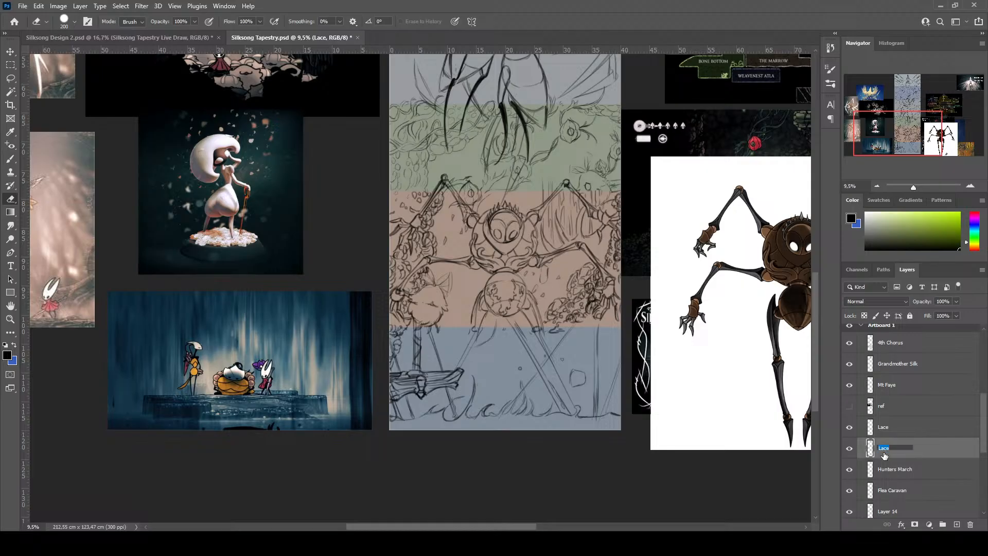
{"action": "type", "text": "Abyss"}
{"action": "key", "text": "Return"}
On the new Lace layer, sketch Lace's head and rounded dress above the wooden beam in the Abyss band
{"action": "left_click", "coordinate": [894, 428]}
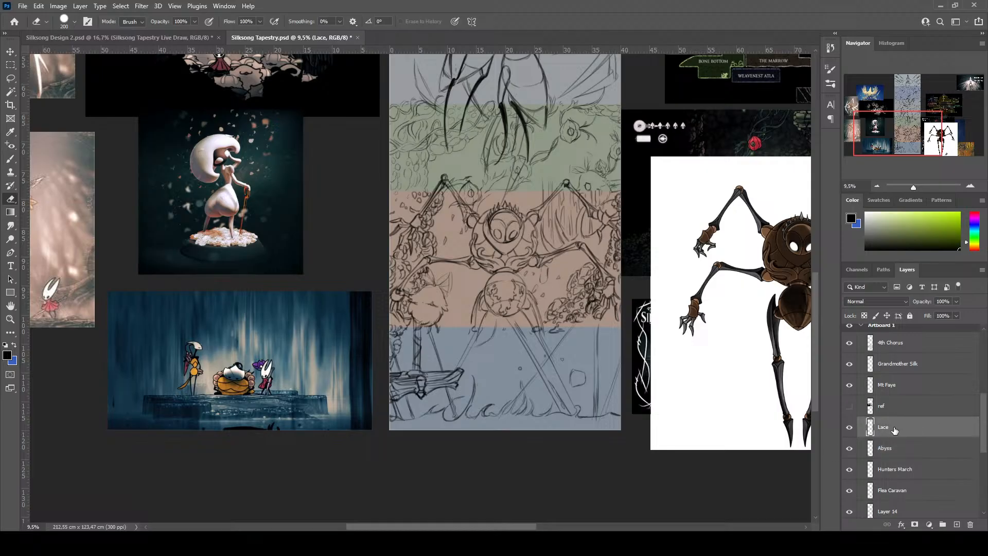
{"action": "key", "text": "b"}
{"action": "key", "text": "alt+bracketleft"}
{"action": "key", "text": "alt+bracketleft"}
{"action": "key", "text": "alt+bracketleft"}
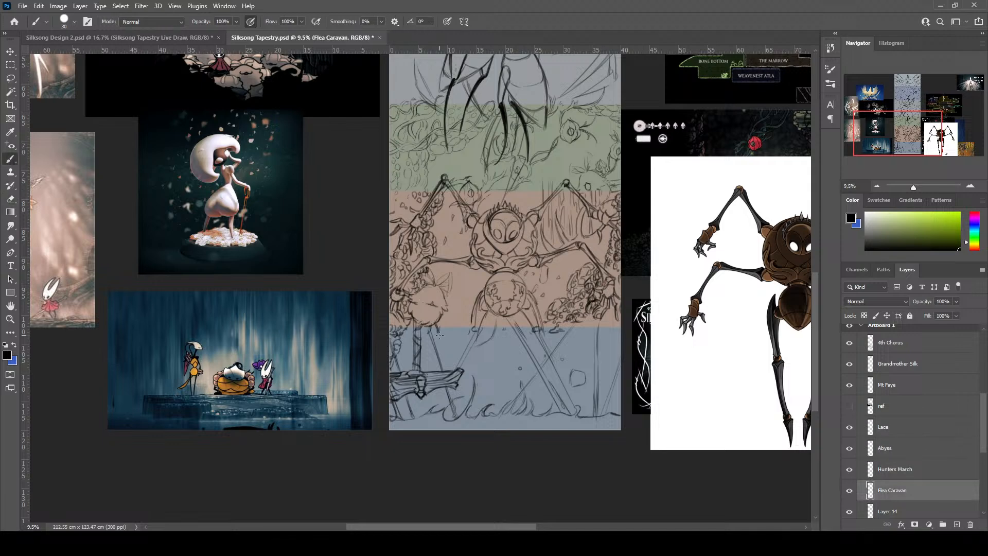
{"action": "key", "text": "alt+bracketright"}
{"action": "key", "text": "alt+bracketright"}
{"action": "key", "text": "alt+bracketright"}
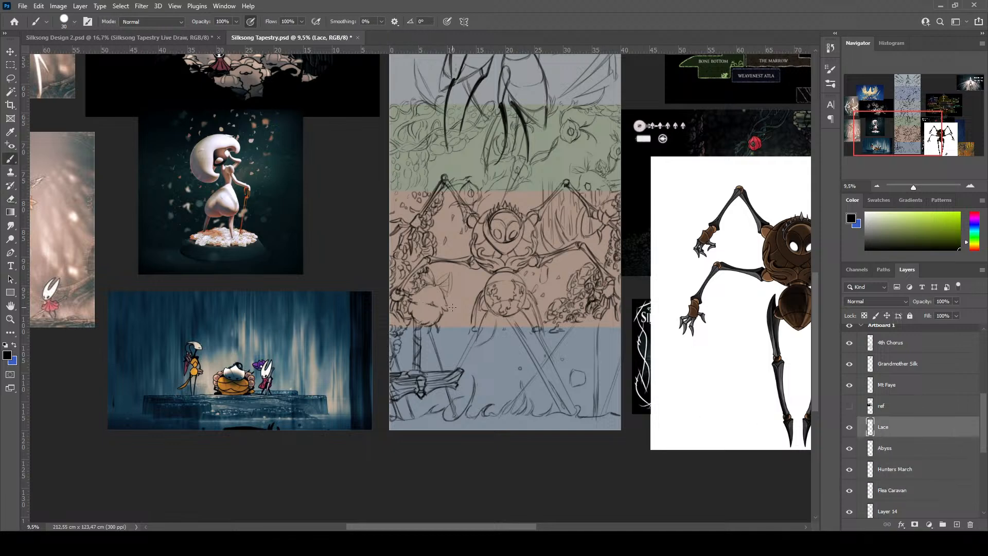
{"action": "scroll", "coordinate": [464, 303], "scroll_direction": "up", "scroll_amount": 1}
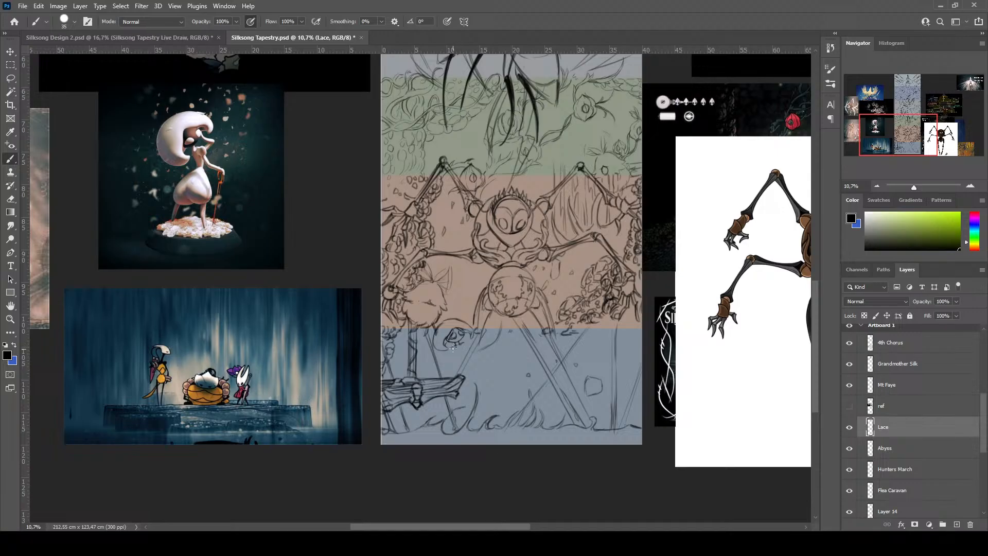
{"action": "left_click_drag", "start_coordinate": [455, 347], "coordinate": [463, 362]}
{"action": "mouse_move", "coordinate": [450, 387]}
{"action": "left_mouse_down"}
{"action": "mouse_move", "coordinate": [476, 382]}
{"action": "mouse_move", "coordinate": [464, 365]}
{"action": "left_mouse_up"}
Scale the Lace sketch down proportionally to about 66%
{"action": "key", "text": "ctrl+t"}
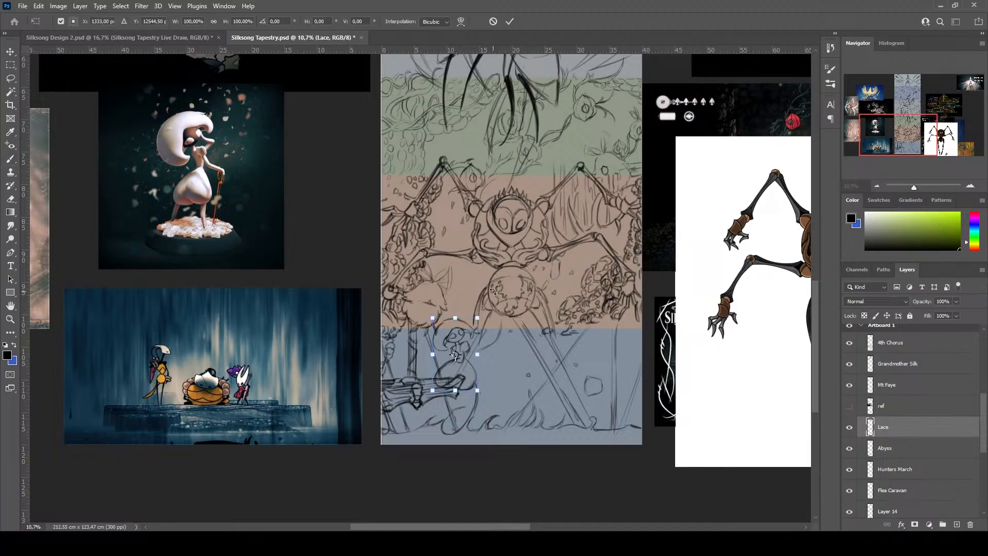
{"action": "left_click_drag", "start_coordinate": [477, 390], "coordinate": [458, 350]}
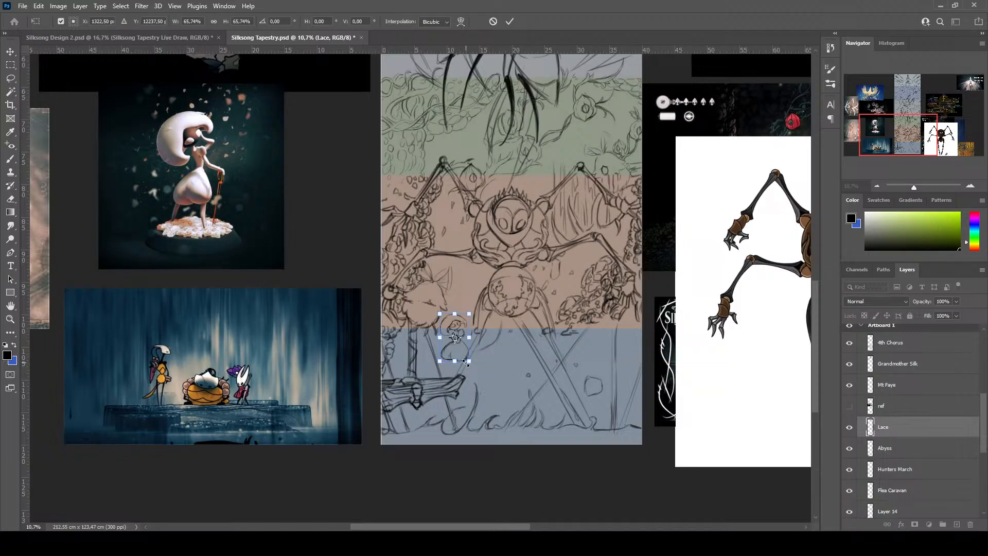
{"action": "key", "text": "Return"}
Refine the Lace figure standing on the beam, adding her legs, arms, cane and the details of her hair and dress
{"action": "key", "text": "b"}
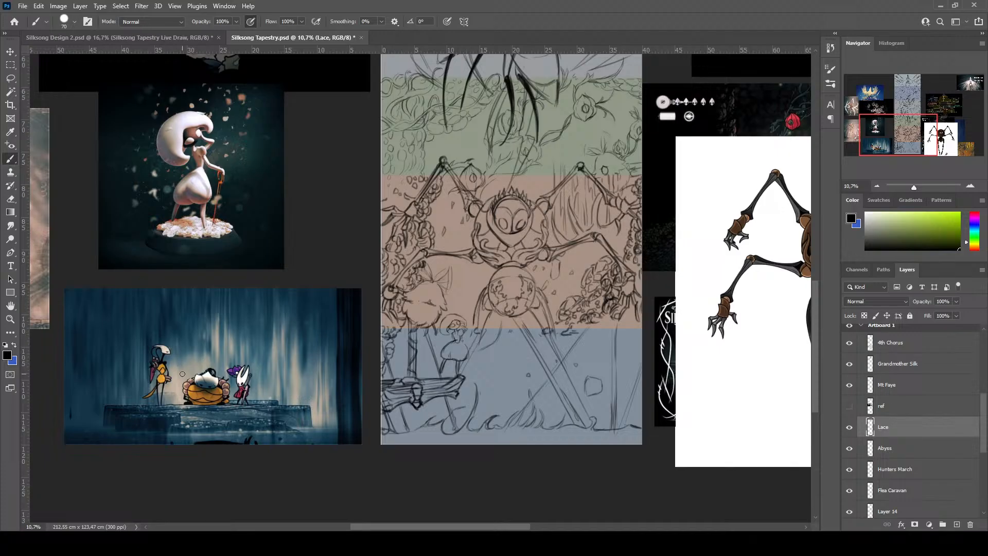
{"action": "scroll", "coordinate": [486, 322], "scroll_direction": "up", "scroll_amount": 3}
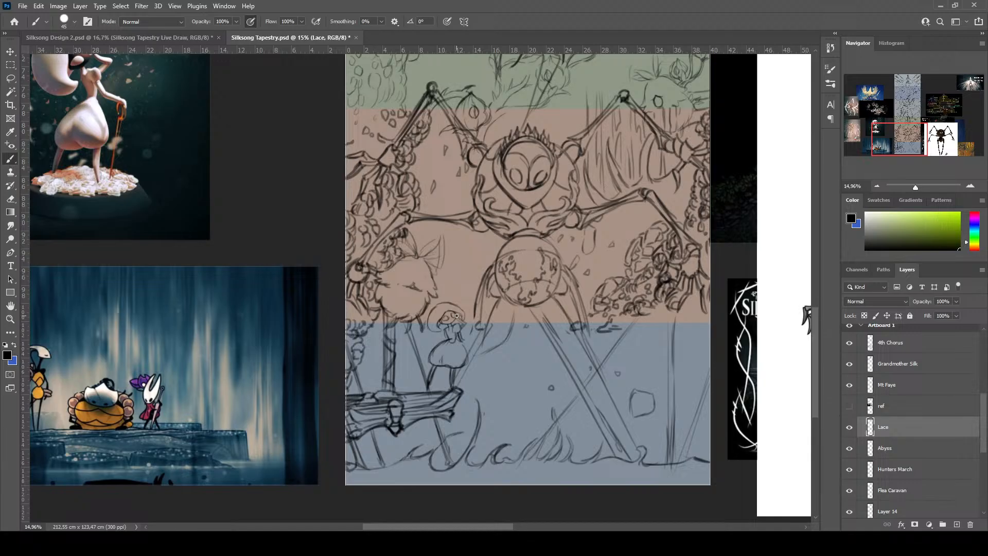
{"action": "scroll", "coordinate": [466, 325], "scroll_direction": "down", "scroll_amount": 1}
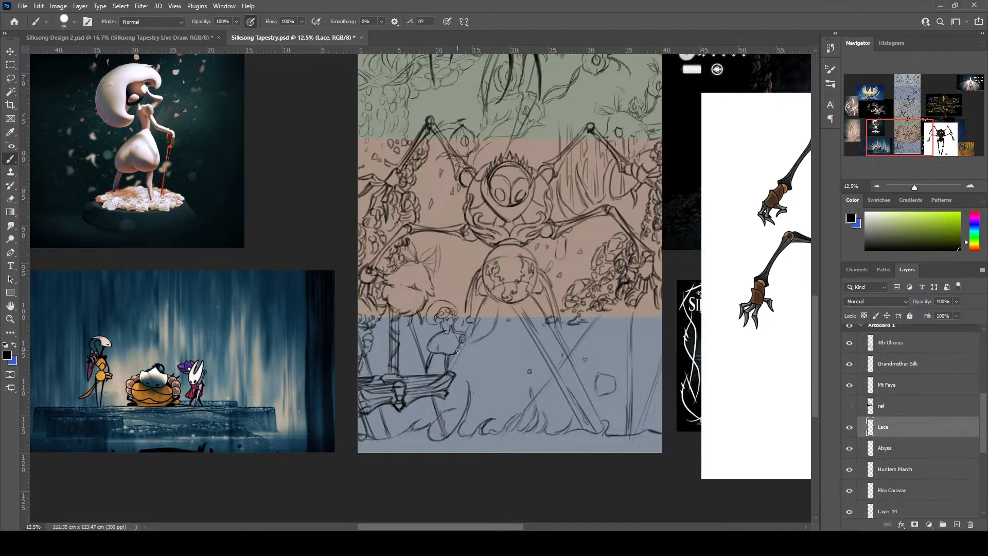
{"action": "left_click_drag", "start_coordinate": [460, 343], "coordinate": [451, 374]}
{"action": "left_click_drag", "start_coordinate": [439, 301], "coordinate": [427, 322]}
{"action": "left_click_drag", "start_coordinate": [451, 313], "coordinate": [454, 316]}
{"action": "mouse_move", "coordinate": [439, 333]}
{"action": "left_mouse_down"}
{"action": "mouse_move", "coordinate": [434, 354]}
{"action": "mouse_move", "coordinate": [457, 346]}
{"action": "left_mouse_up"}
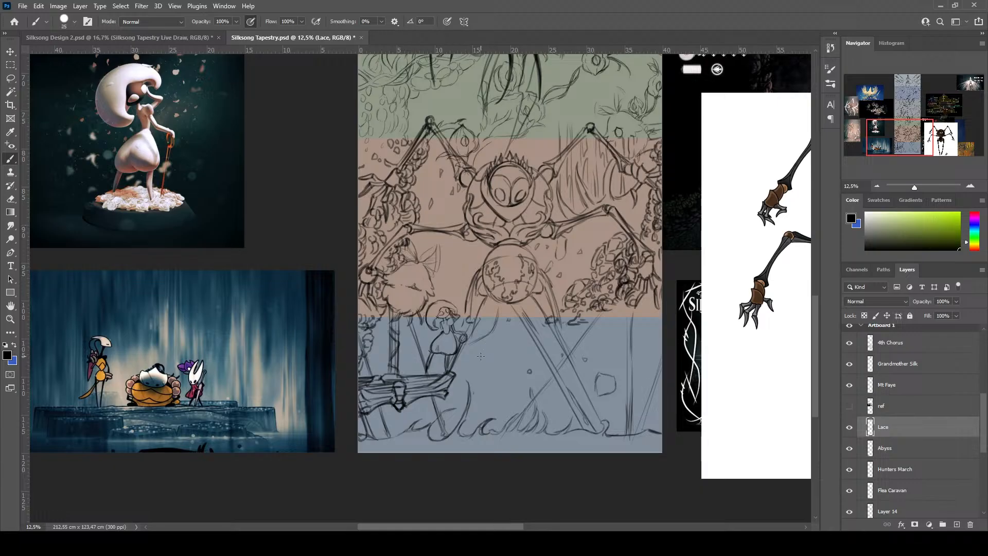
{"action": "scroll", "coordinate": [498, 325], "scroll_direction": "down", "scroll_amount": 2}
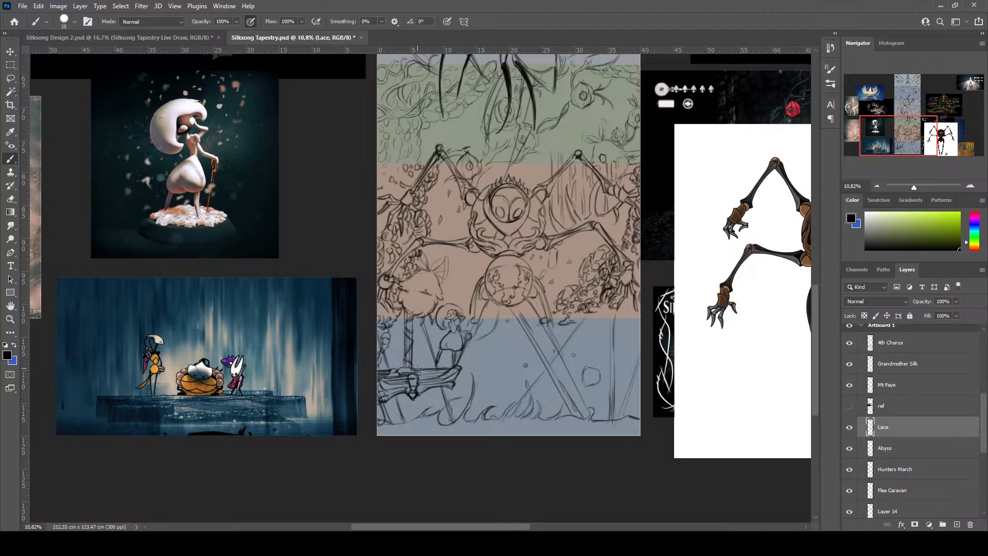
Scale the Lace sketch on the beam down to about 86% width and 76% height, keeping her feet on the beam
{"action": "scroll", "coordinate": [481, 304], "scroll_direction": "up", "scroll_amount": 2}
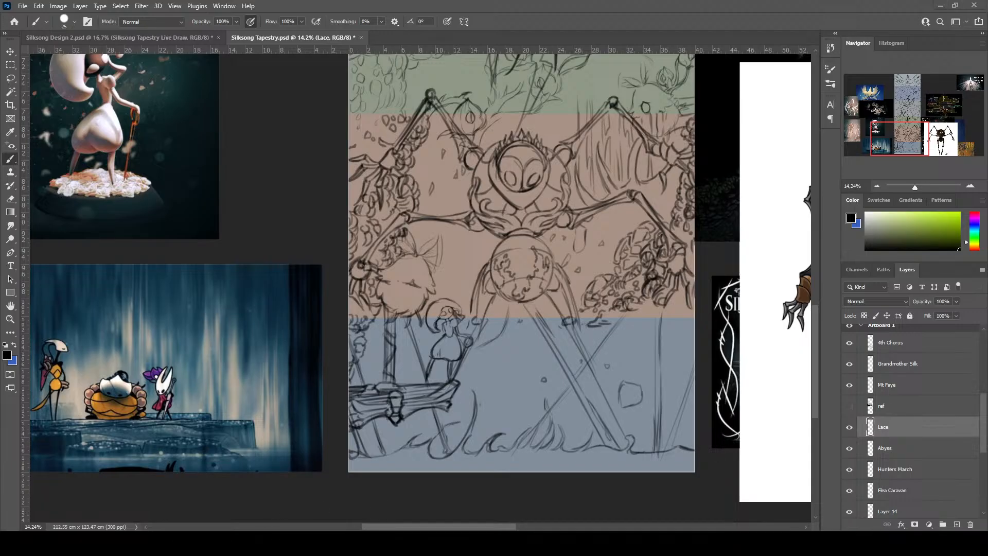
{"action": "scroll", "coordinate": [465, 339], "scroll_direction": "down", "scroll_amount": 1}
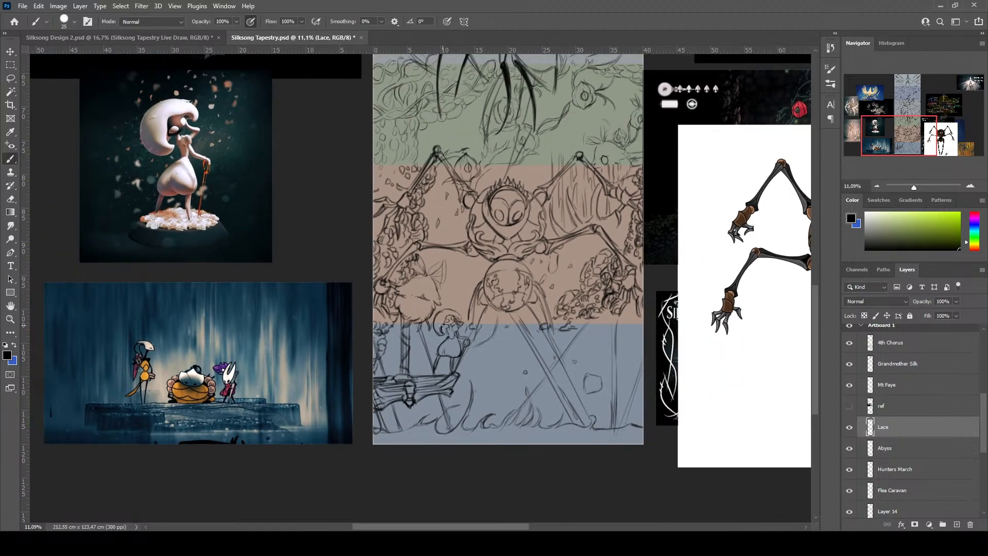
{"action": "scroll", "coordinate": [456, 325], "scroll_direction": "down", "scroll_amount": 1}
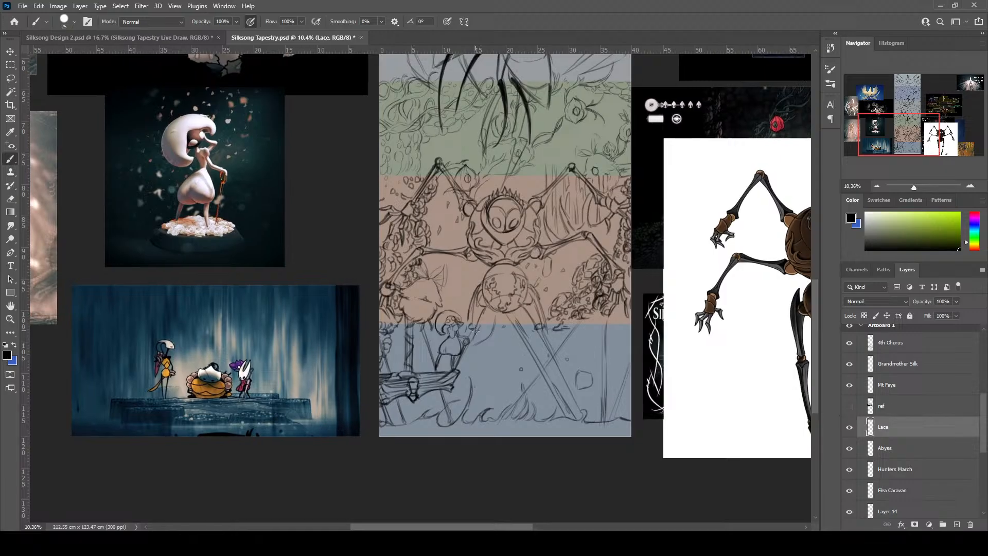
{"action": "scroll", "coordinate": [471, 330], "scroll_direction": "down", "scroll_amount": 1}
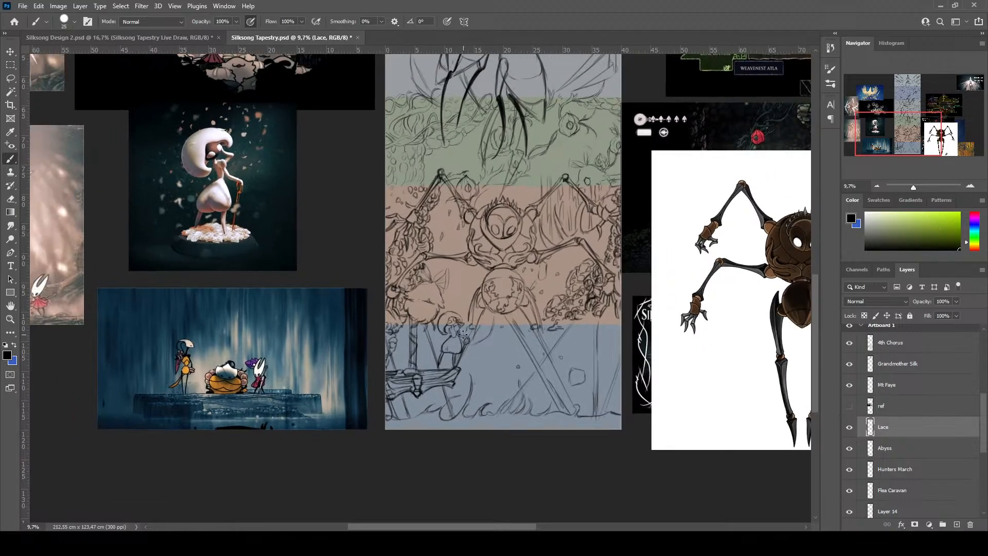
{"action": "scroll", "coordinate": [463, 349], "scroll_direction": "down", "scroll_amount": 1}
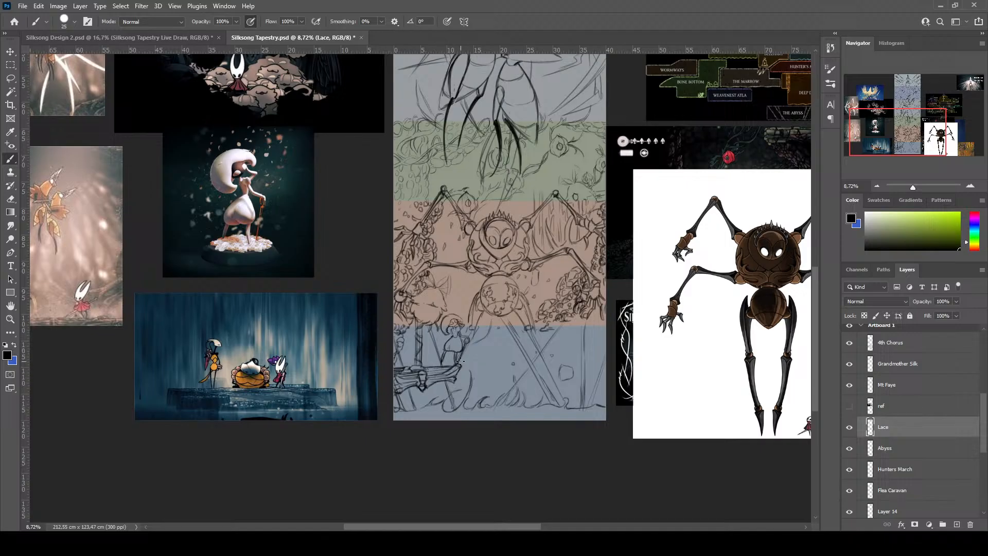
{"action": "key", "text": "ctrl+t"}
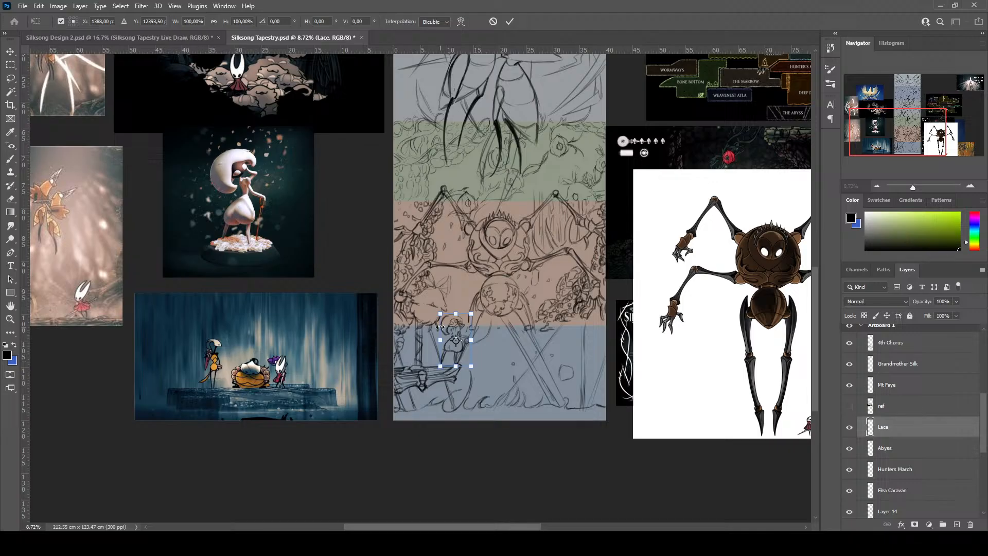
{"action": "mouse_move", "coordinate": [458, 314]}
{"action": "left_mouse_down"}
{"action": "mouse_move", "coordinate": [459, 303]}
{"action": "mouse_move", "coordinate": [466, 327]}
{"action": "left_mouse_up"}
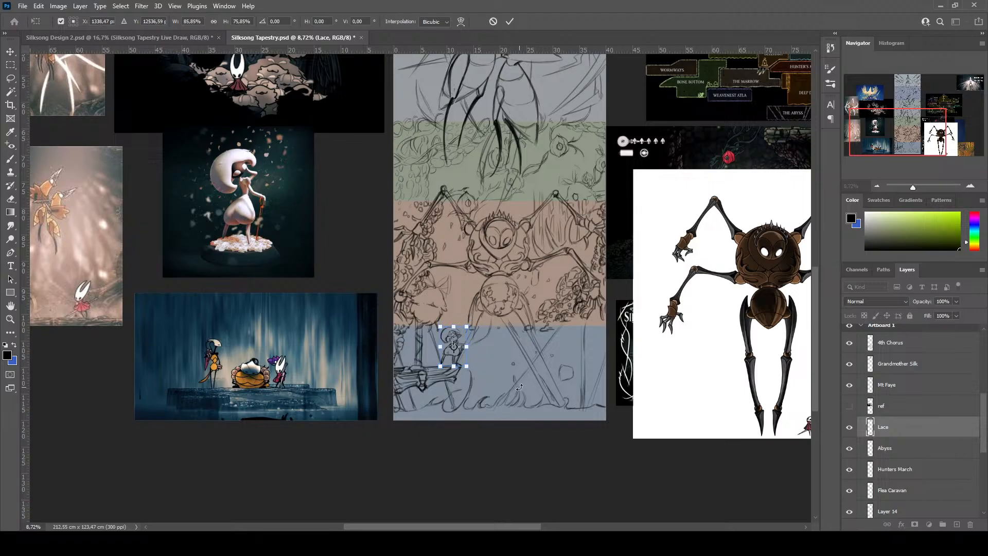
{"action": "key", "text": "Return"}
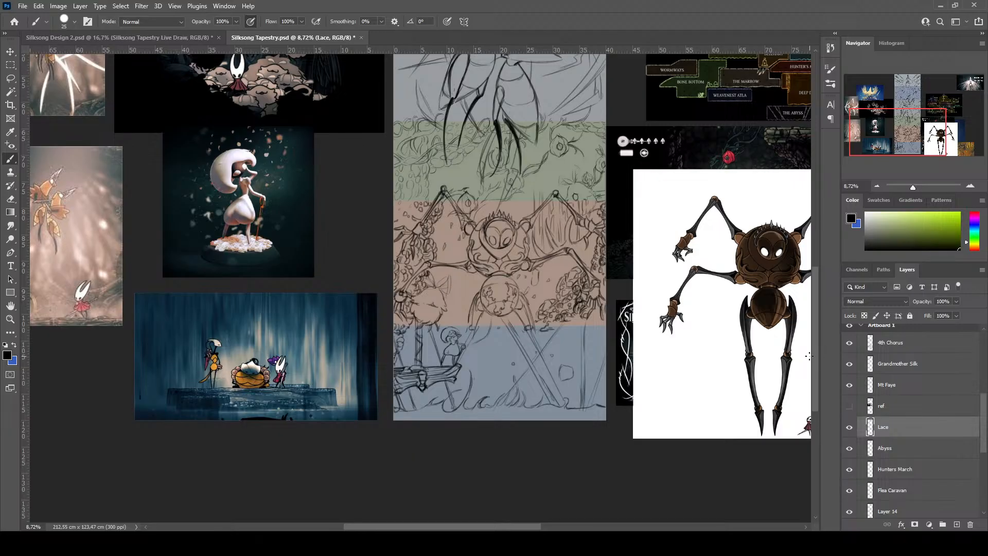
Examine Lace's new size and the Abyss scene in relation to the whole tapestry and the surrounding reference images
{"action": "scroll", "coordinate": [815, 339], "scroll_direction": "up", "scroll_amount": 5}
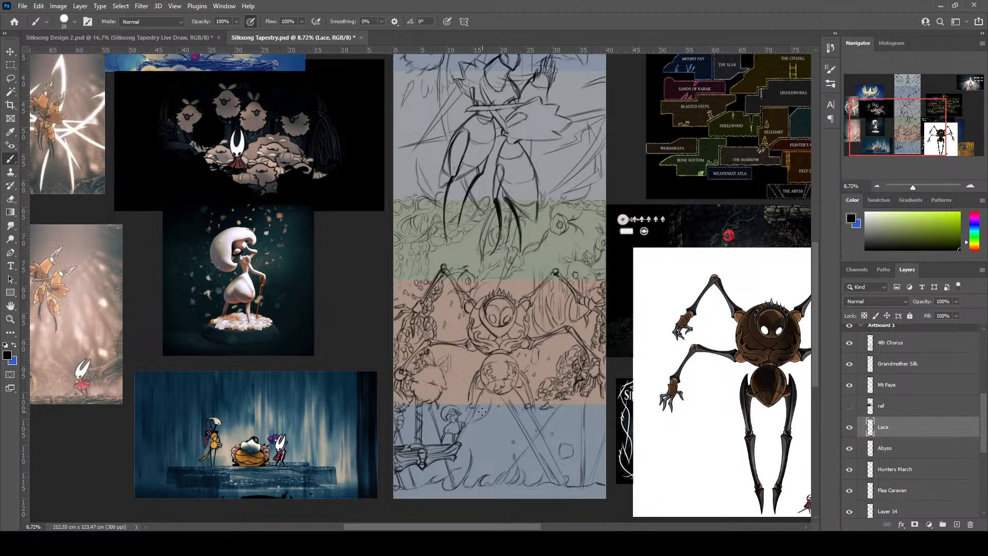
{"action": "scroll", "coordinate": [482, 411], "scroll_direction": "down", "scroll_amount": 3}
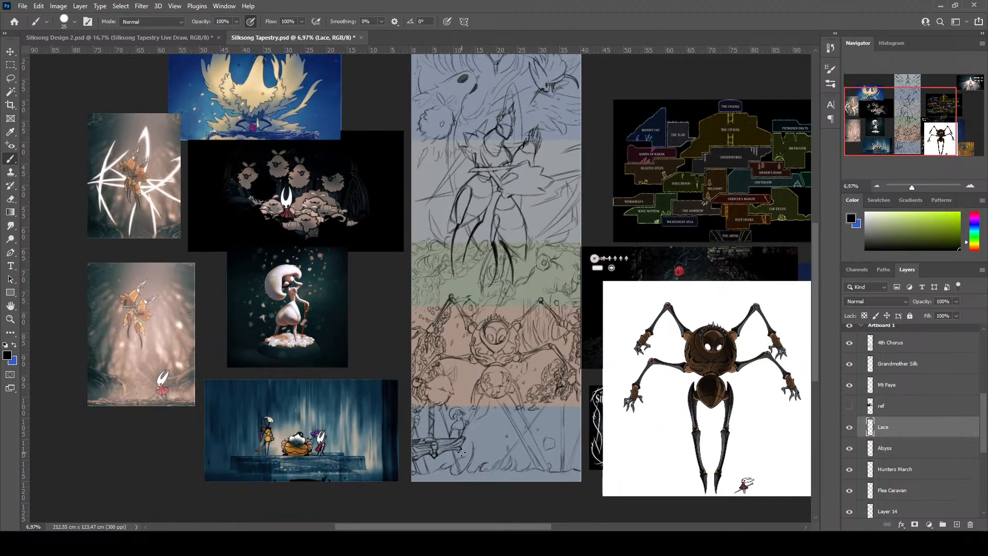
{"action": "scroll", "coordinate": [452, 423], "scroll_direction": "down", "scroll_amount": 1}
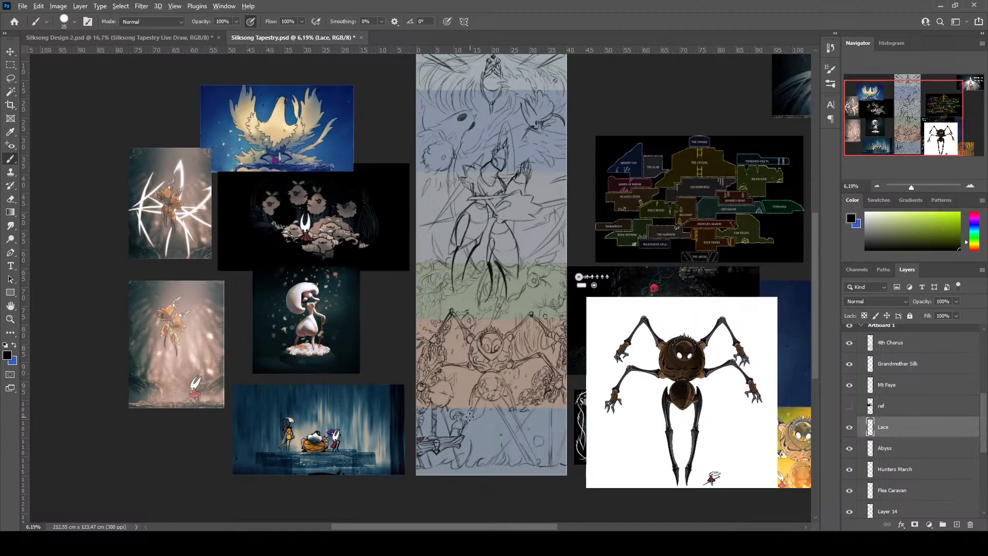
{"action": "scroll", "coordinate": [472, 415], "scroll_direction": "up", "scroll_amount": 8}
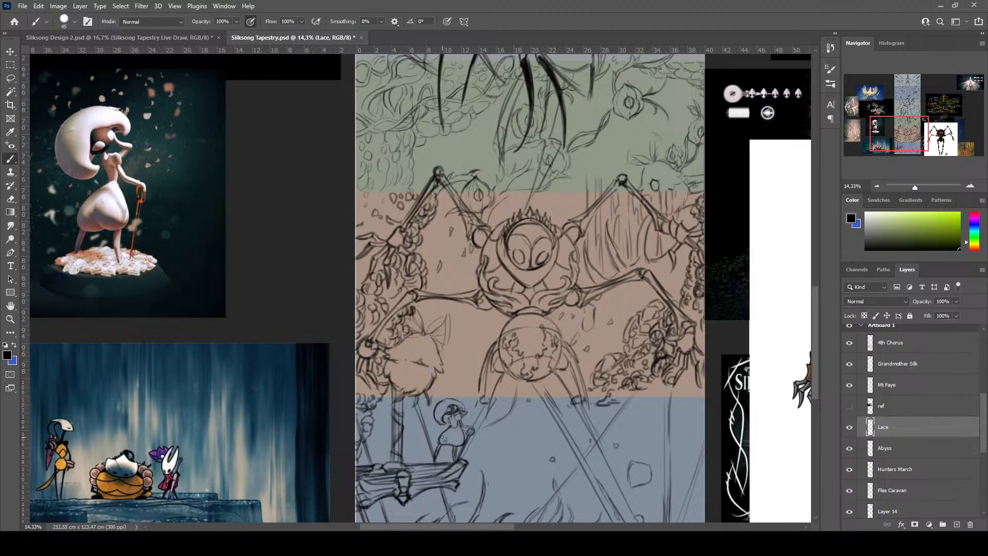
{"action": "scroll", "coordinate": [443, 443], "scroll_direction": "down", "scroll_amount": 2}
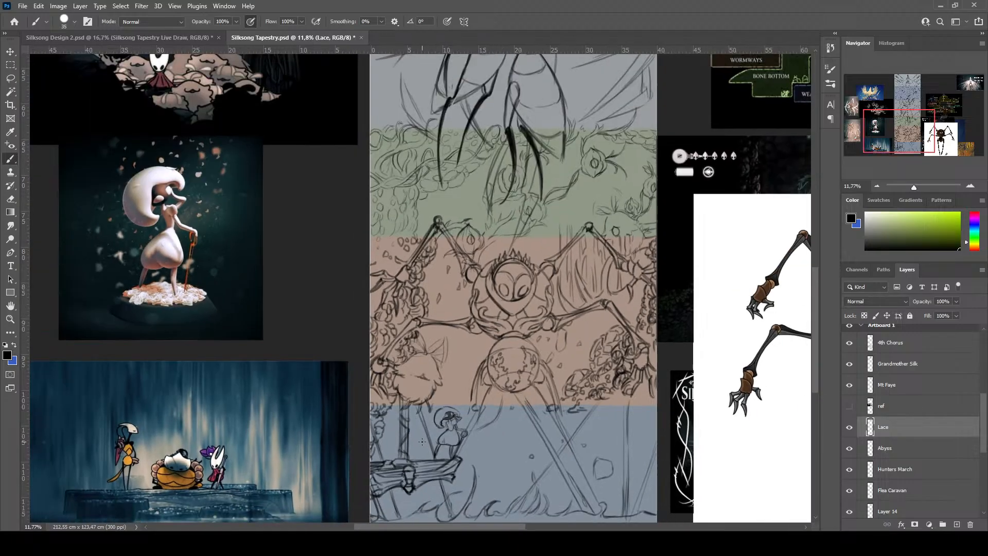
{"action": "scroll", "coordinate": [427, 432], "scroll_direction": "down", "scroll_amount": 2}
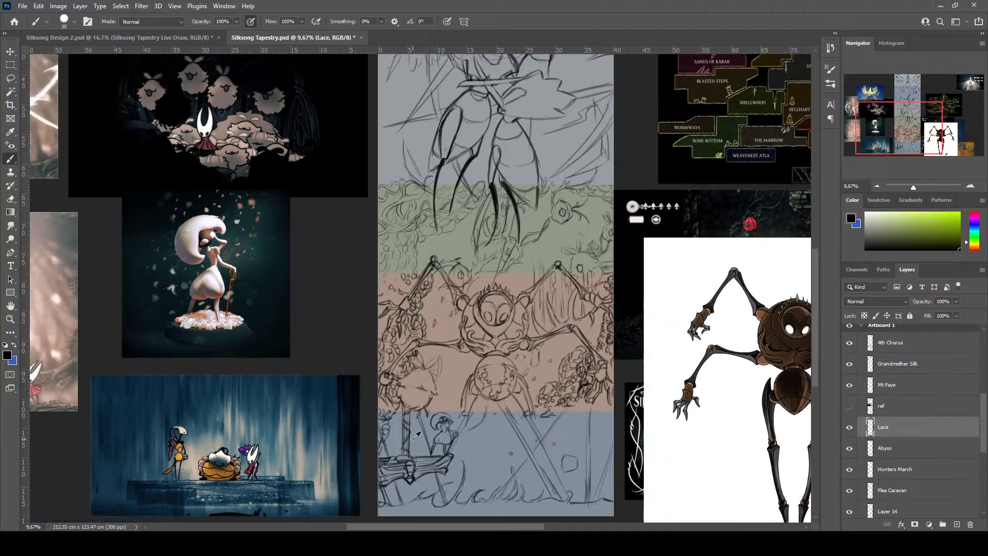
{"action": "left_click_drag", "start_coordinate": [814, 347], "coordinate": [813, 334]}
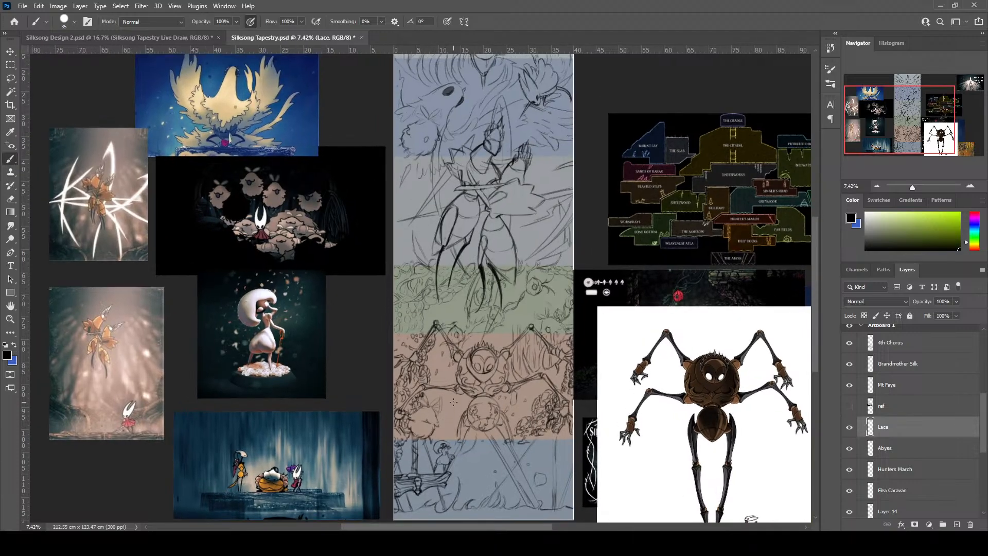
{"action": "scroll", "coordinate": [451, 402], "scroll_direction": "down", "scroll_amount": 1}
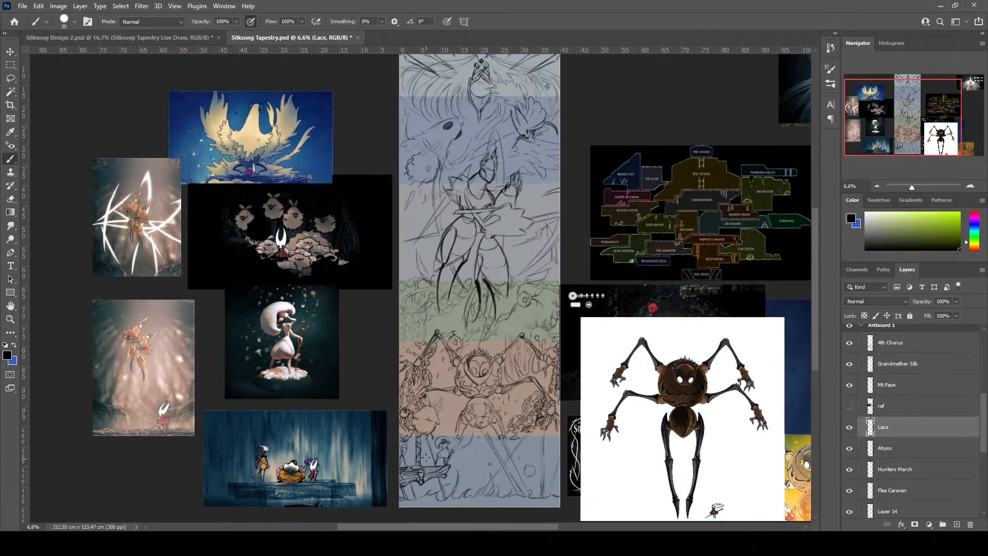
{"action": "mouse_move", "coordinate": [815, 336]}
{"action": "left_mouse_down"}
{"action": "mouse_move", "coordinate": [814, 367]}
{"action": "mouse_move", "coordinate": [818, 346]}
{"action": "left_mouse_up"}
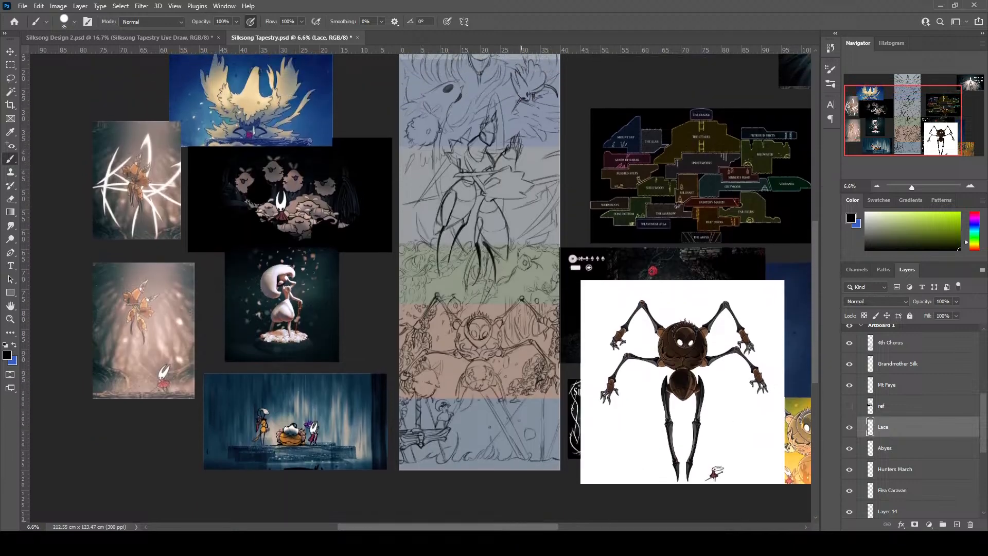
{"action": "left_click_drag", "start_coordinate": [523, 528], "coordinate": [538, 528]}
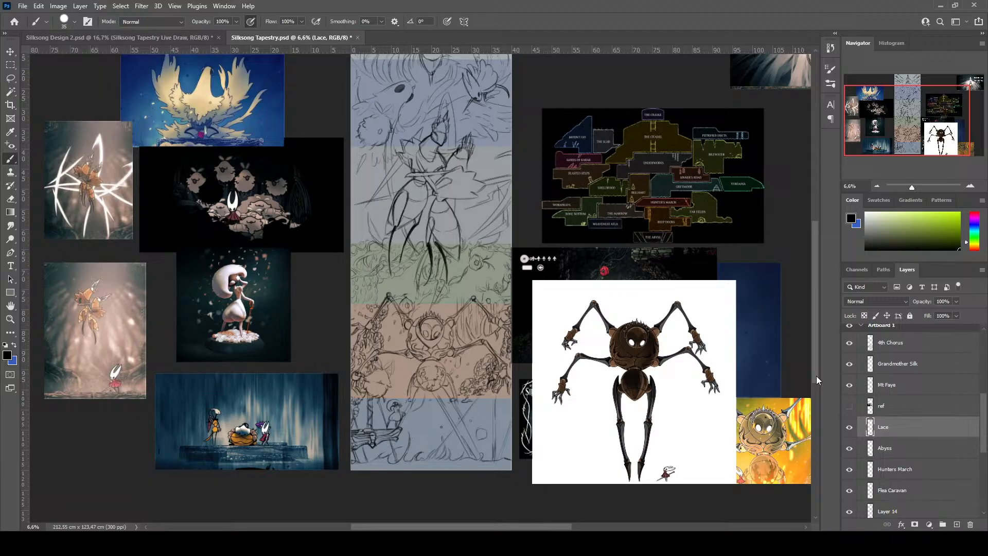
{"action": "left_click_drag", "start_coordinate": [816, 376], "coordinate": [813, 362]}
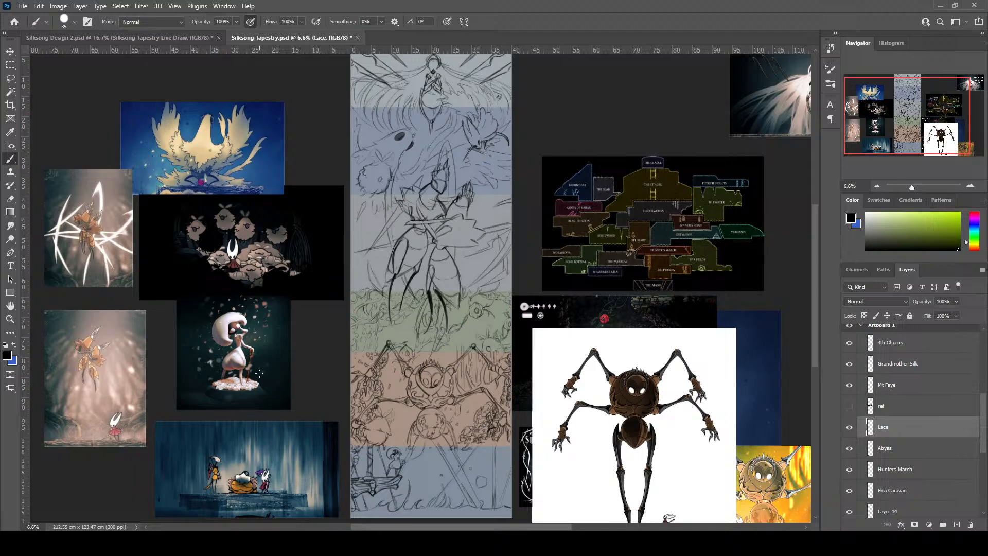
{"action": "scroll", "coordinate": [318, 426], "scroll_direction": "up", "scroll_amount": 3}
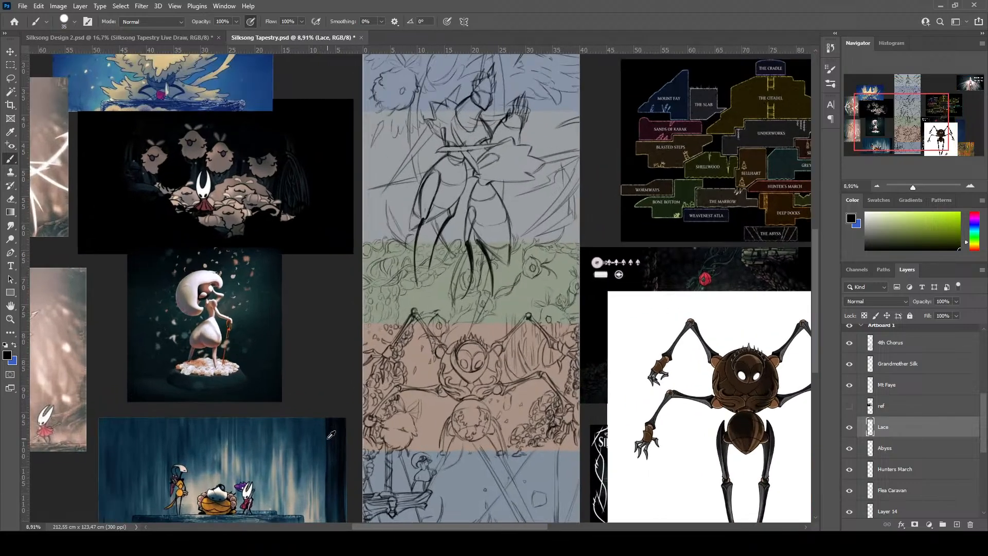
{"action": "scroll", "coordinate": [331, 432], "scroll_direction": "down", "scroll_amount": 3}
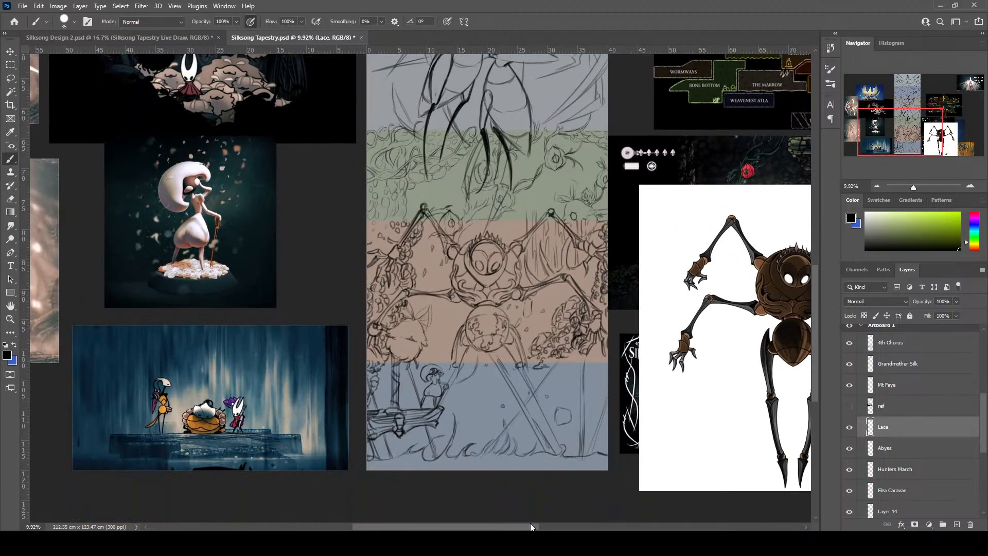
{"action": "left_click_drag", "start_coordinate": [530, 522], "coordinate": [545, 523]}
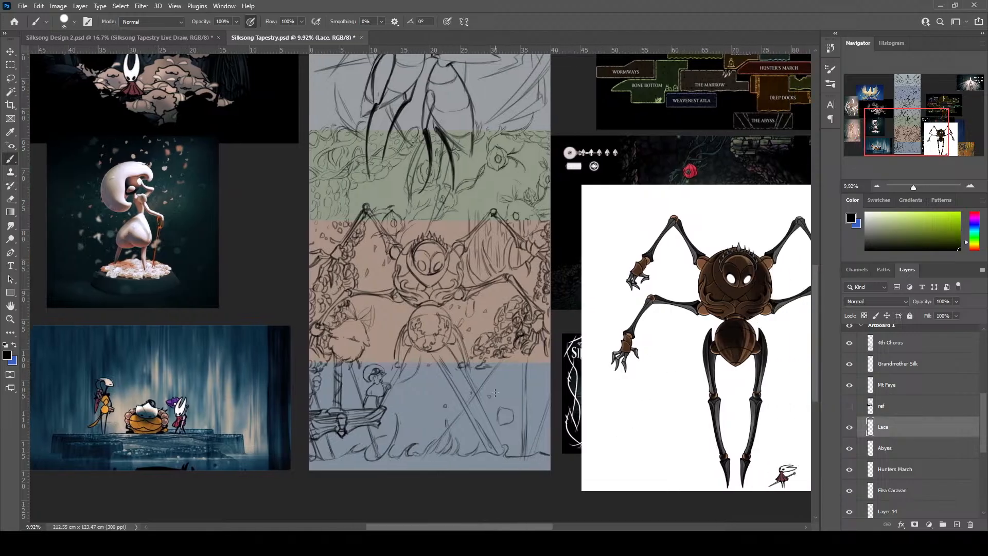
{"action": "scroll", "coordinate": [495, 392], "scroll_direction": "down", "scroll_amount": 1}
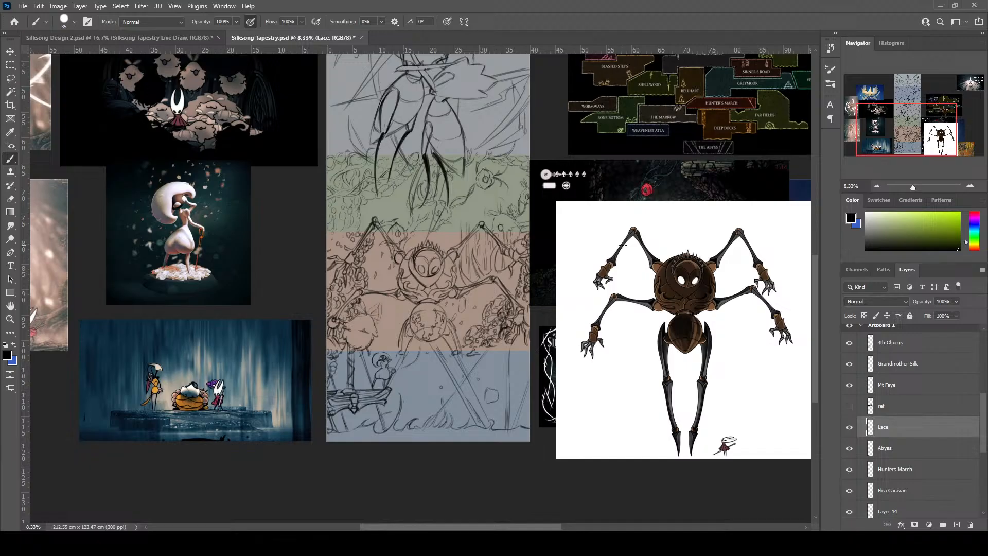
{"action": "scroll", "coordinate": [624, 246], "scroll_direction": "up", "scroll_amount": 2}
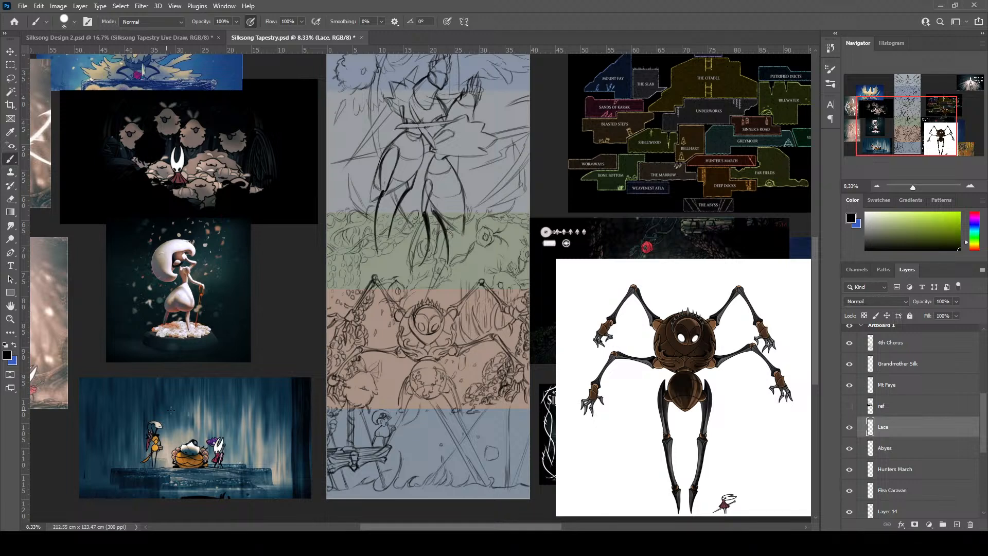
{"action": "scroll", "coordinate": [439, 348], "scroll_direction": "up", "scroll_amount": 1}
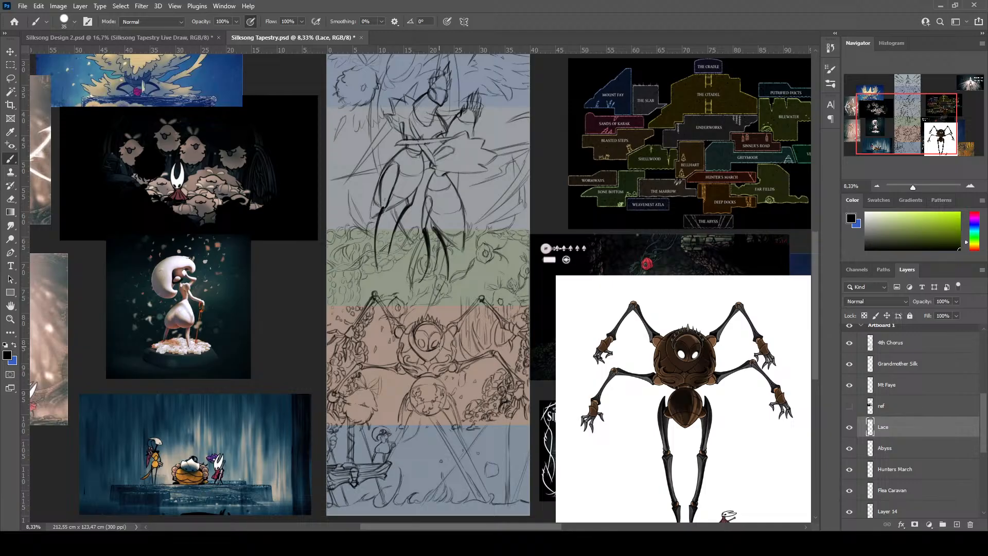
Save the tapestry document and add a new layer named Hornet above the 4th Chorus layer
{"action": "key", "text": "ctrl+s"}
{"action": "scroll", "coordinate": [440, 348], "scroll_direction": "down", "scroll_amount": 1}
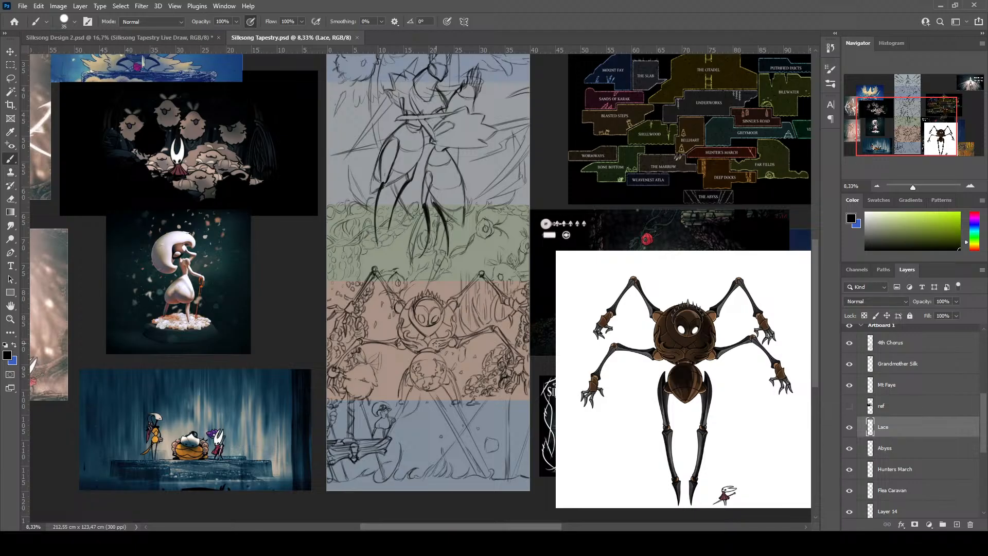
{"action": "scroll", "coordinate": [436, 344], "scroll_direction": "down", "scroll_amount": 1}
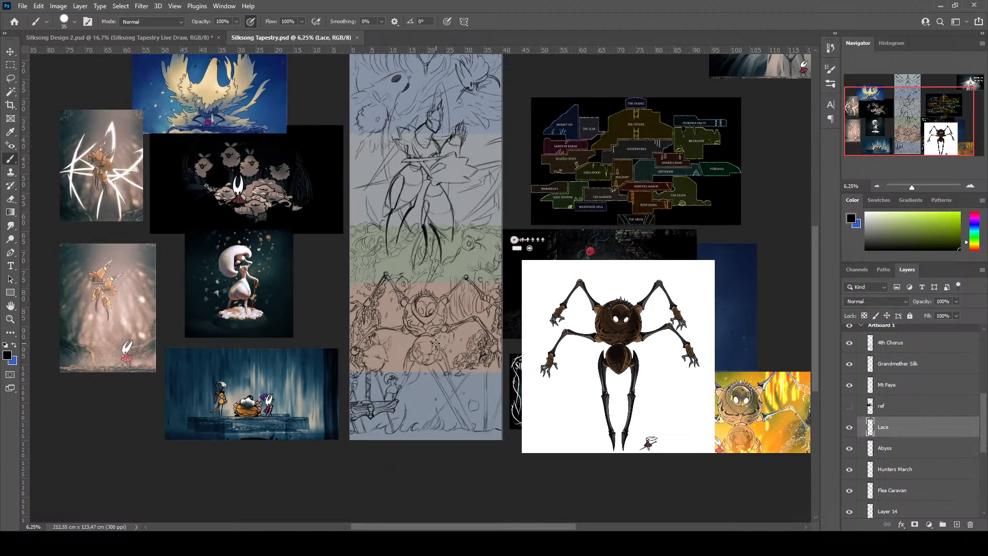
{"action": "scroll", "coordinate": [535, 452], "scroll_direction": "up", "scroll_amount": 3}
{"action": "scroll", "coordinate": [535, 452], "scroll_direction": "up", "scroll_amount": 1}
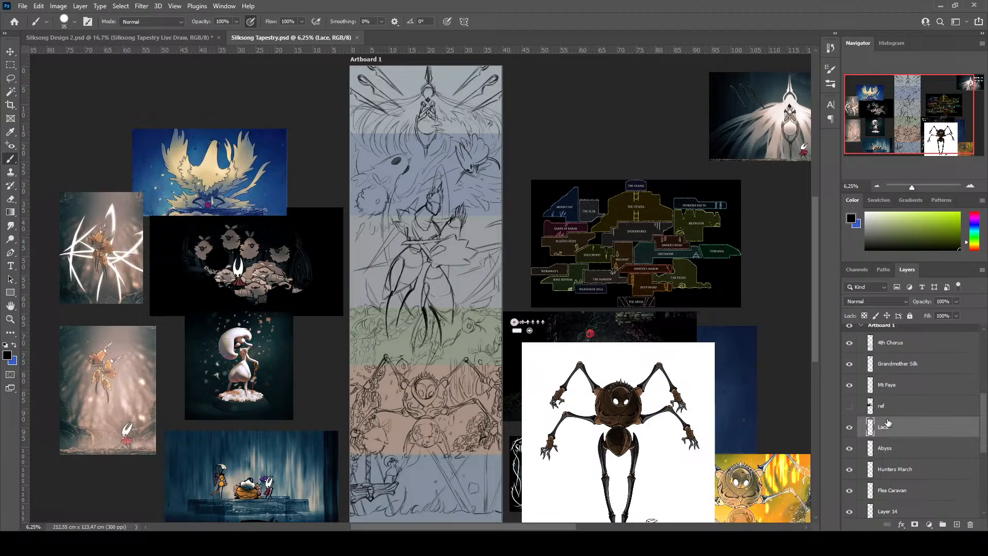
{"action": "left_click", "coordinate": [892, 348]}
{"action": "left_click", "coordinate": [957, 525]}
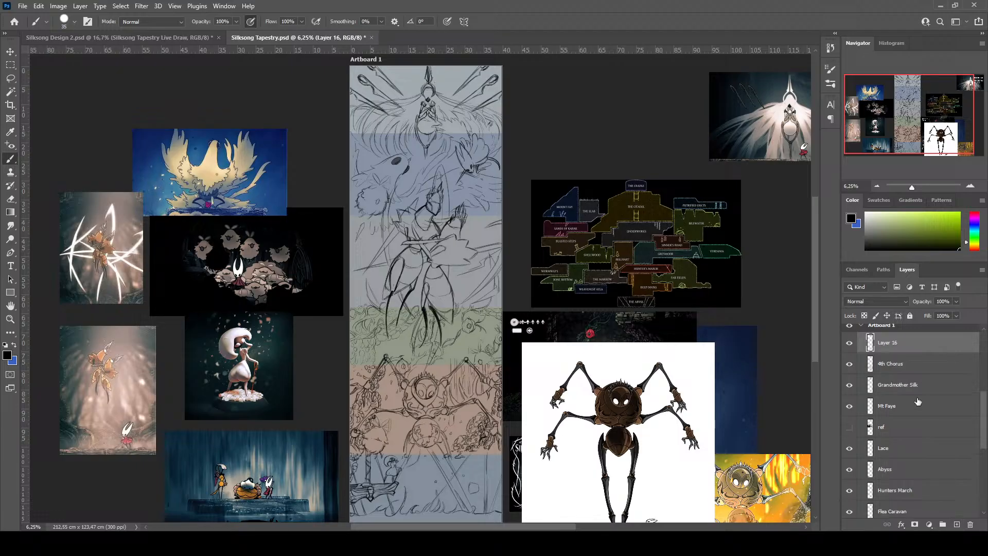
{"action": "double_click", "coordinate": [896, 342]}
{"action": "type", "text": "Hornet"}
{"action": "key", "text": "Return"}
Paste the purple Hornet reference image, enlarge it and place it outside the artboard, beside the blue waterfall reference and ready to move
{"action": "scroll", "coordinate": [434, 411], "scroll_direction": "down", "scroll_amount": 1}
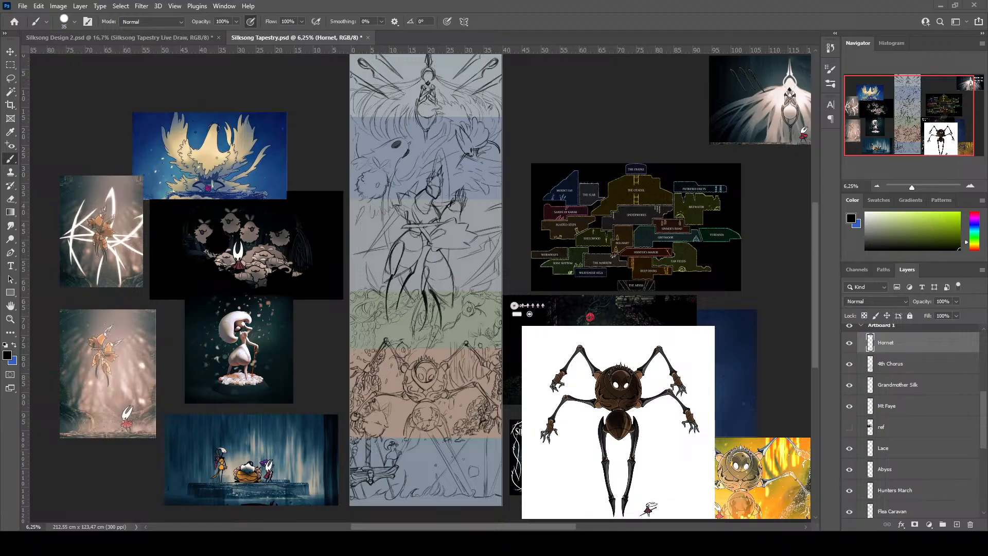
{"action": "scroll", "coordinate": [421, 287], "scroll_direction": "down", "scroll_amount": 2}
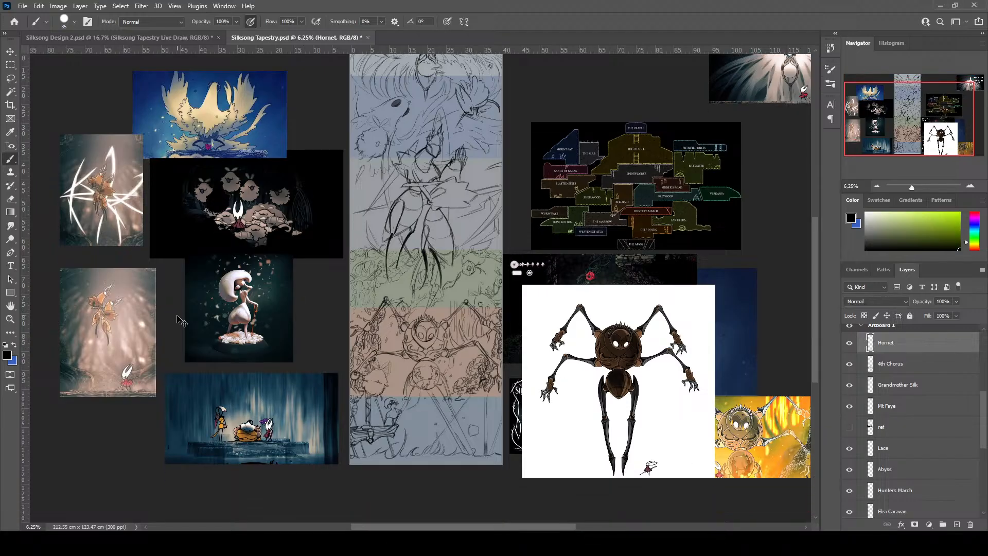
{"action": "key", "text": "ctrl+v"}
{"action": "key", "text": "ctrl+t"}
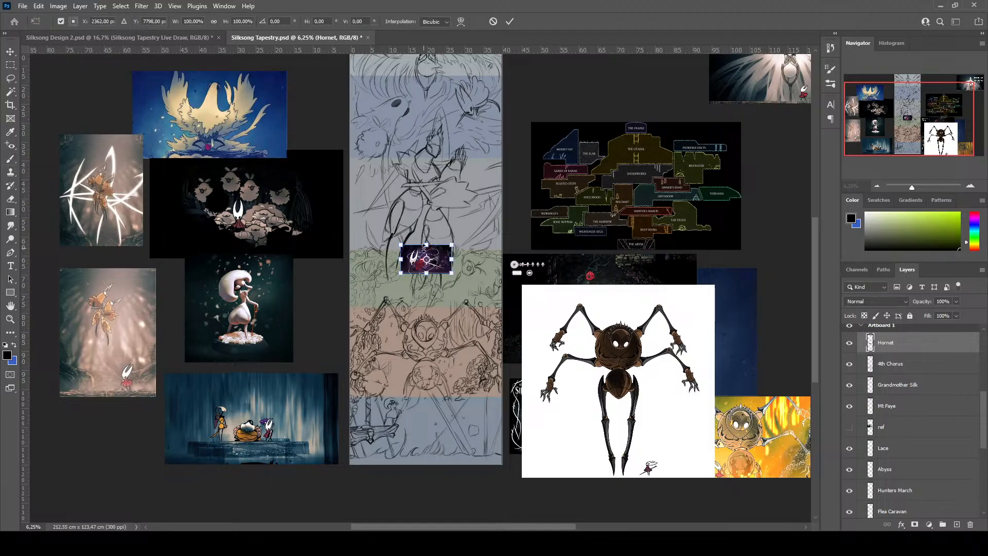
{"action": "left_click_drag", "start_coordinate": [444, 268], "coordinate": [209, 498]}
{"action": "left_click_drag", "start_coordinate": [157, 473], "coordinate": [129, 449]}
{"action": "key", "text": "Return"}
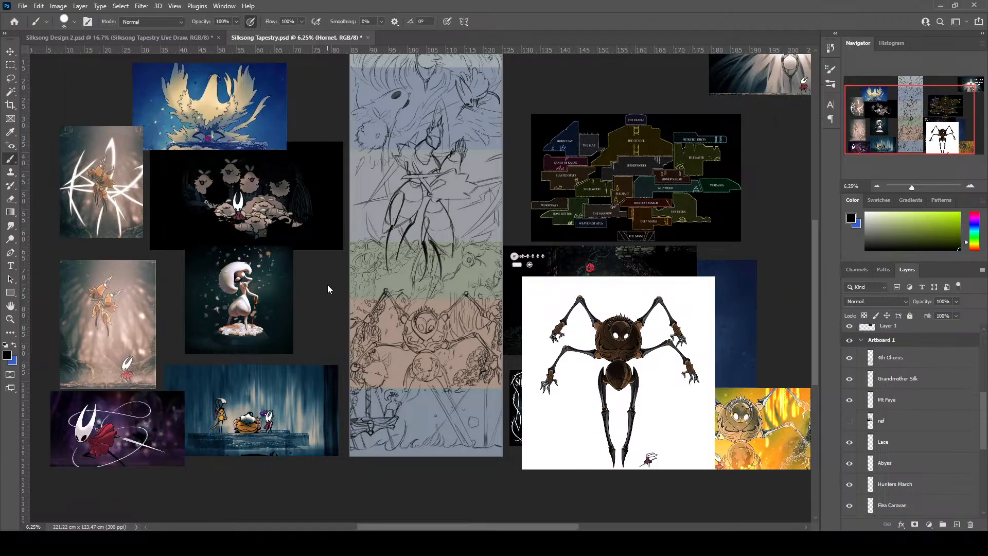
{"action": "key", "text": "b"}
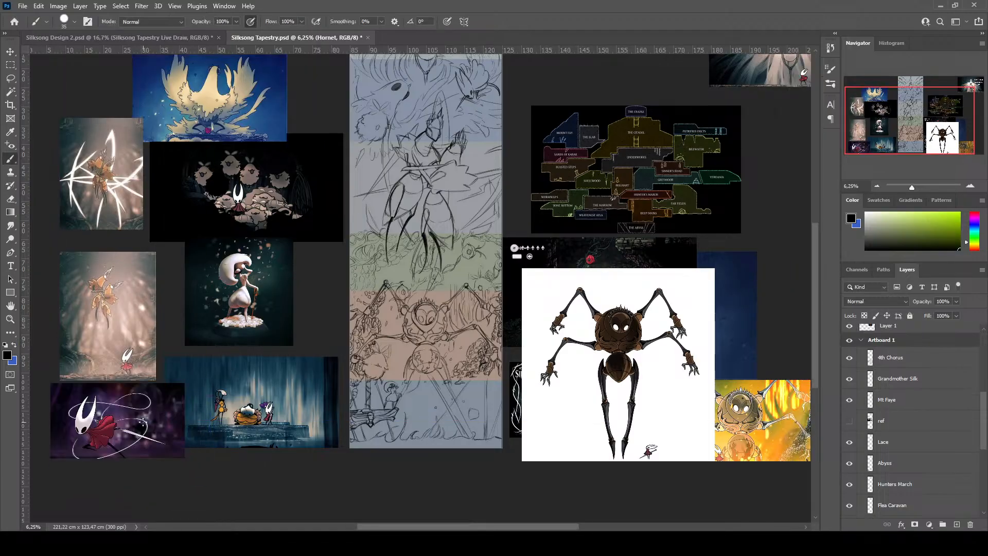
{"action": "left_click", "coordinate": [9, 52]}
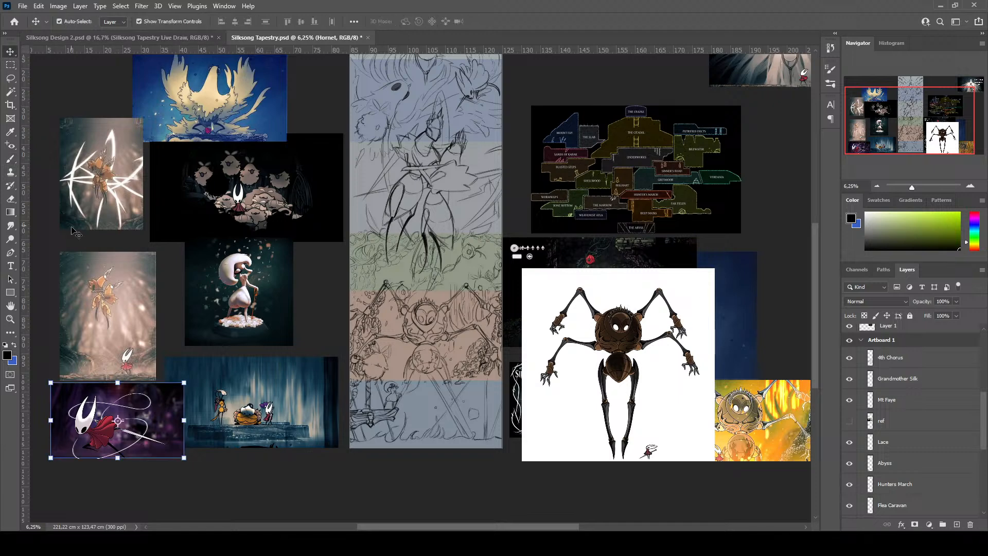
Shift the purple Hornet reference up above the waterfall image and add a new layer directly above 4th Chorus in Artboard 1
{"action": "left_click_drag", "start_coordinate": [144, 406], "coordinate": [153, 360]}
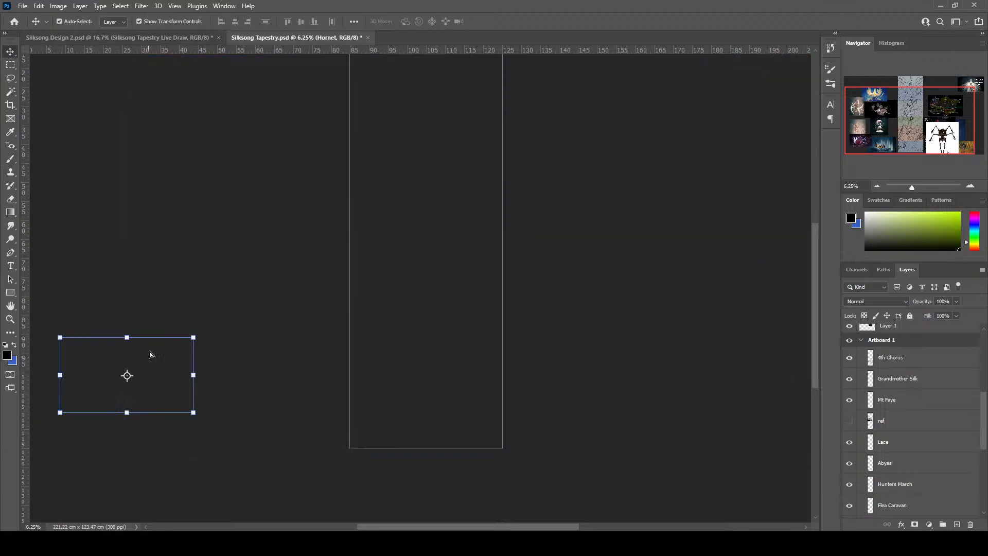
{"action": "scroll", "coordinate": [869, 401], "scroll_direction": "down", "scroll_amount": 5}
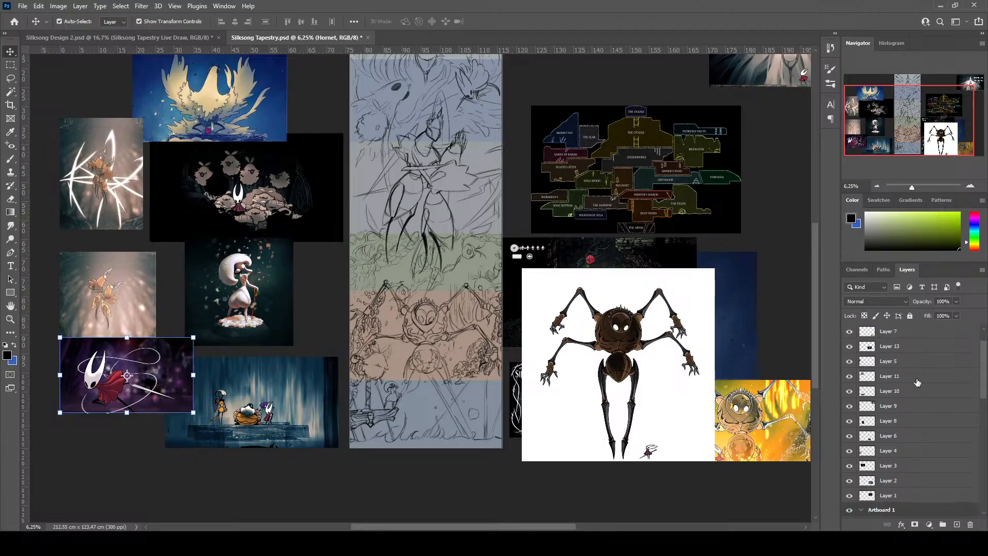
{"action": "left_click", "coordinate": [895, 475]}
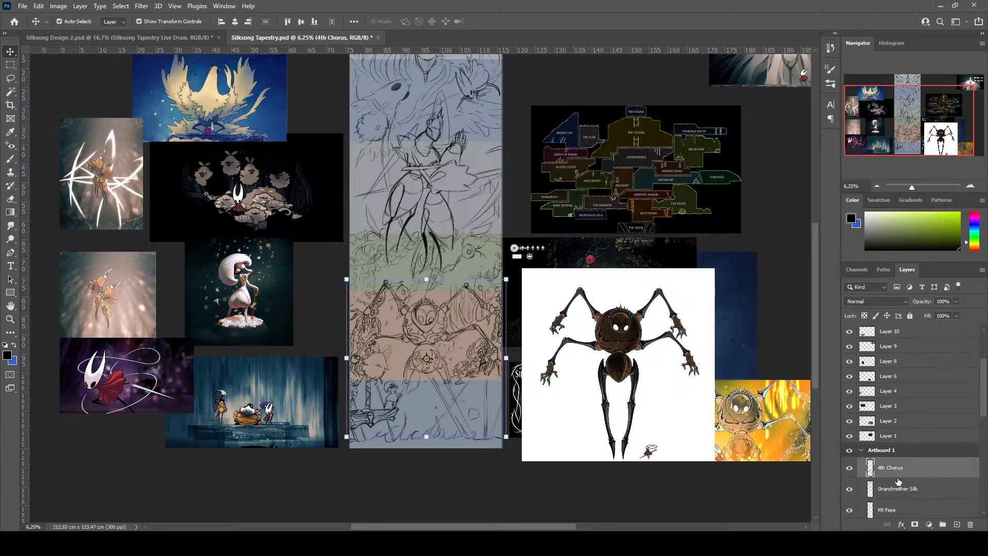
{"action": "left_click", "coordinate": [958, 524]}
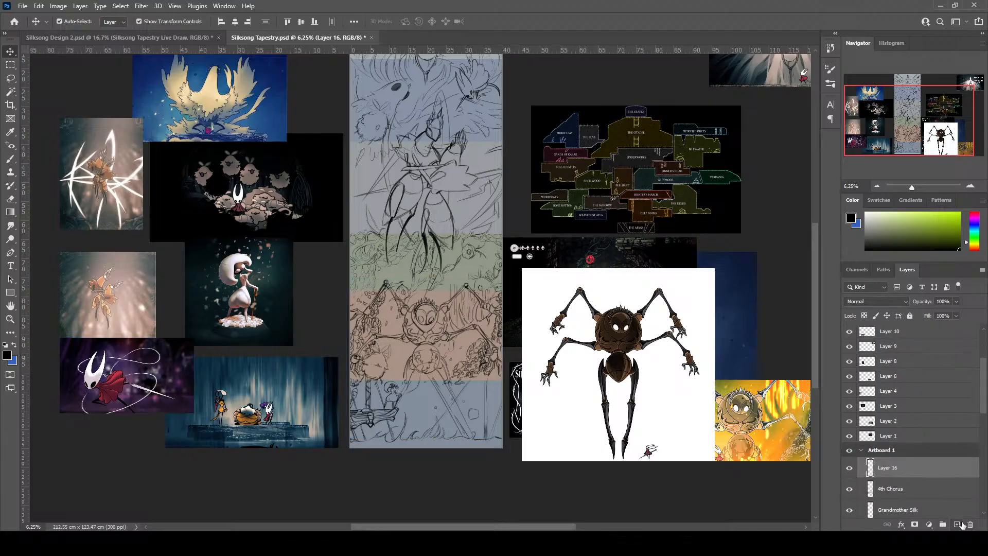
{"action": "double_click", "coordinate": [895, 468]}
{"action": "key", "text": "Return"}
Move the purple Hornet reference above the blue-and-gold reference image, beside the top of the artboard
{"action": "left_click_drag", "start_coordinate": [156, 381], "coordinate": [285, 246]}
{"action": "scroll", "coordinate": [285, 246], "scroll_direction": "up", "scroll_amount": 5}
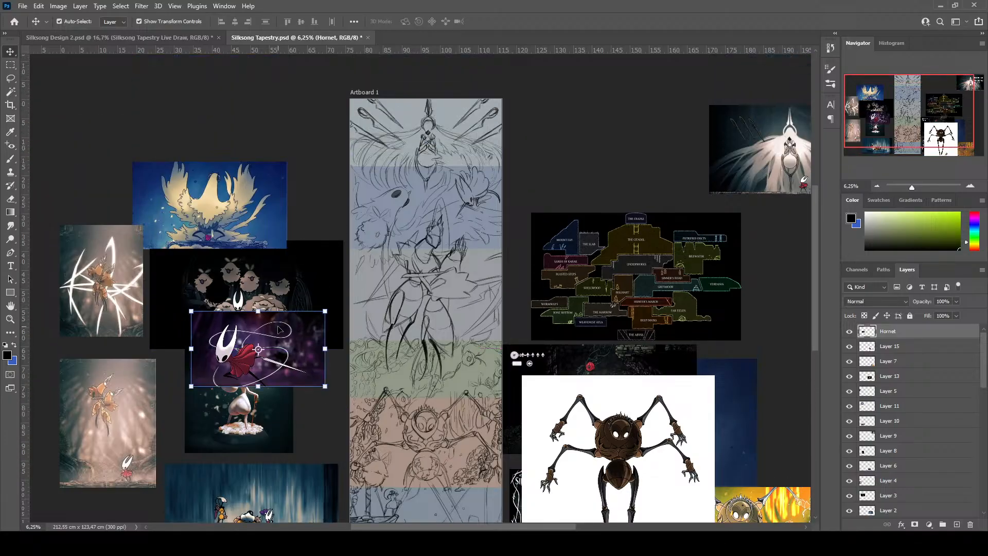
{"action": "left_click_drag", "start_coordinate": [260, 332], "coordinate": [273, 143]}
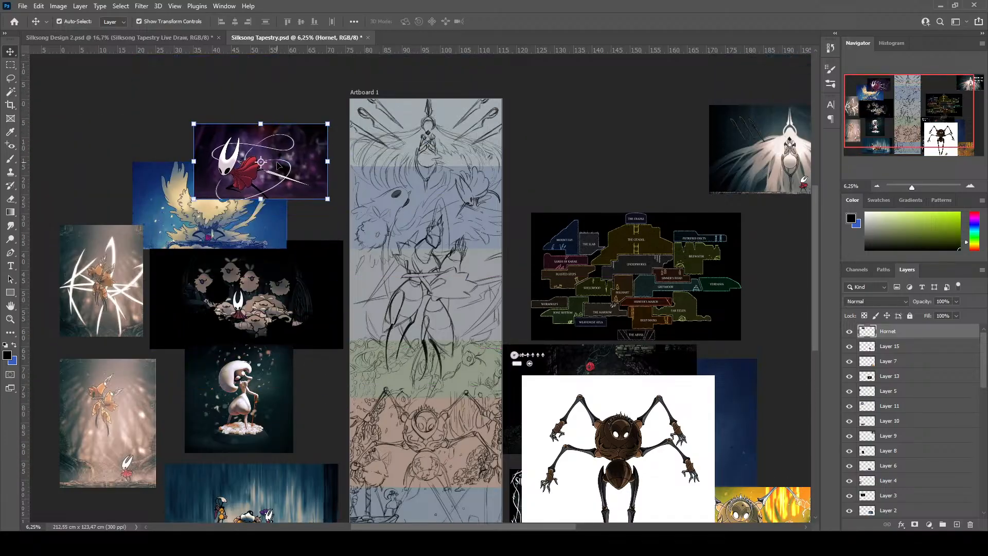
{"action": "scroll", "coordinate": [273, 143], "scroll_direction": "up", "scroll_amount": 2}
{"action": "mouse_move", "coordinate": [297, 182]}
{"action": "left_mouse_down"}
{"action": "mouse_move", "coordinate": [307, 167]}
{"action": "mouse_move", "coordinate": [294, 168]}
{"action": "left_mouse_up"}
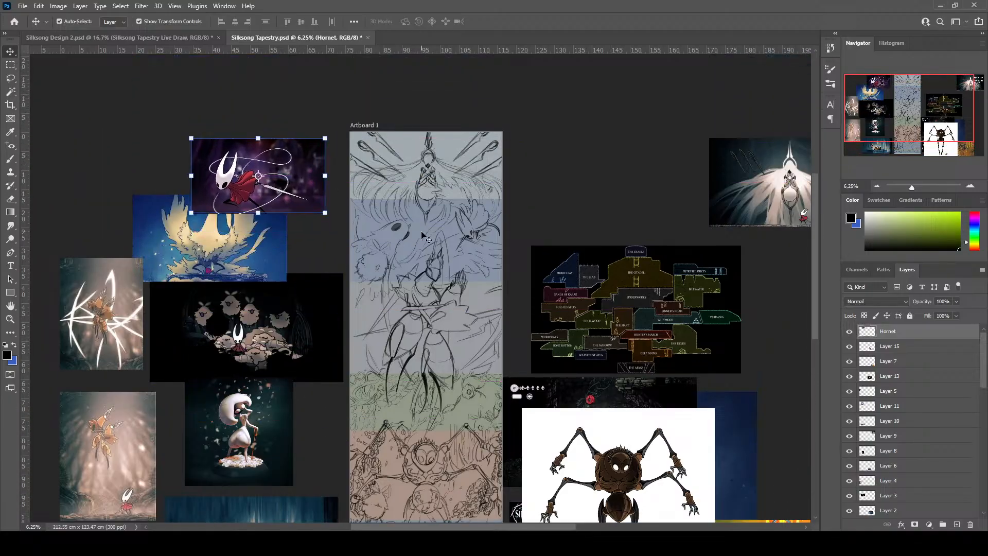
{"action": "scroll", "coordinate": [460, 265], "scroll_direction": "up", "scroll_amount": 1}
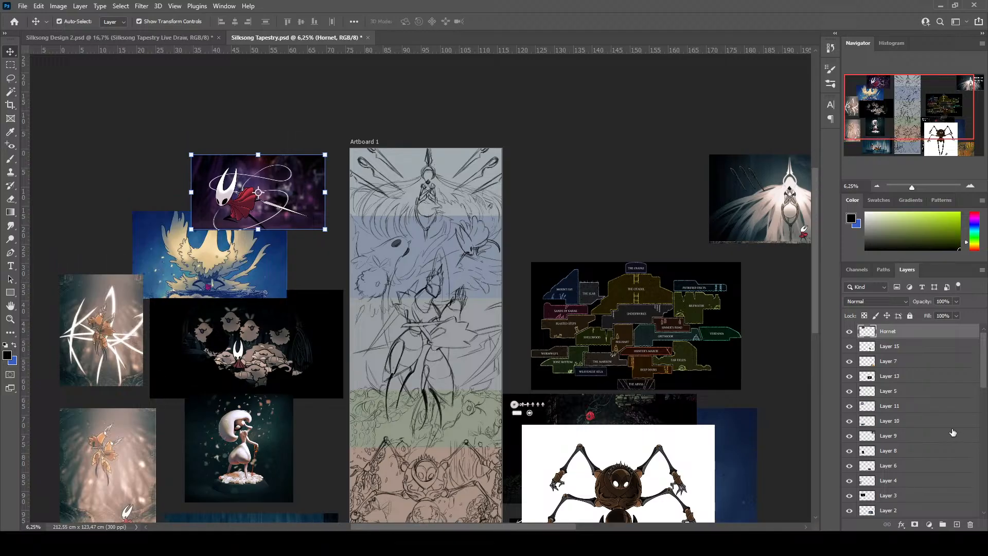
{"action": "scroll", "coordinate": [873, 423], "scroll_direction": "down", "scroll_amount": 7}
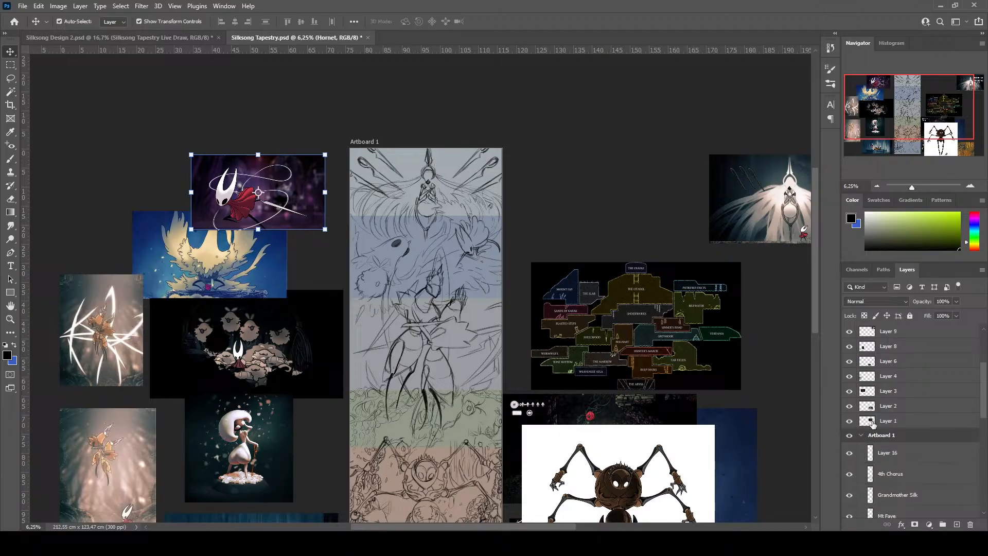
{"action": "left_click_drag", "start_coordinate": [303, 201], "coordinate": [307, 171]}
{"action": "scroll", "coordinate": [456, 204], "scroll_direction": "down", "scroll_amount": 4}
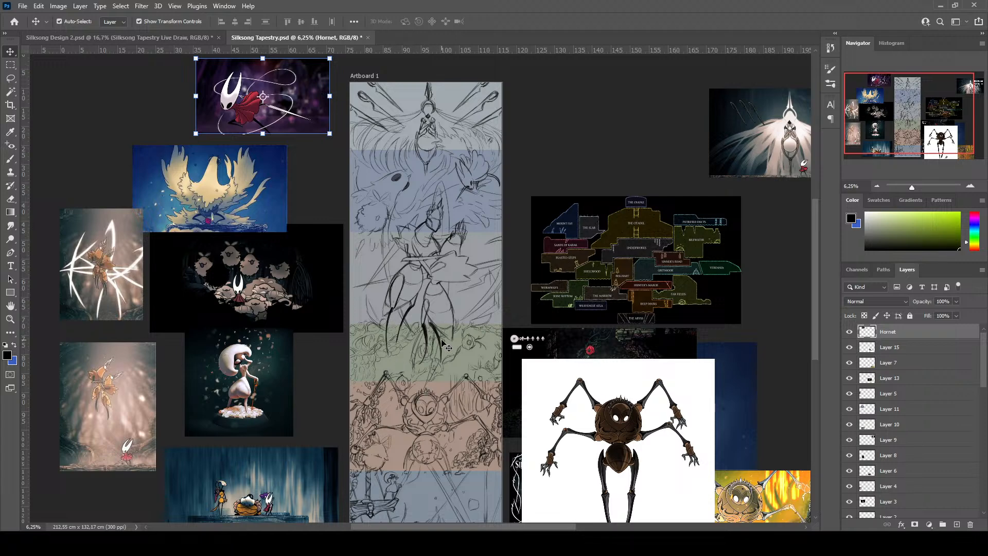
Select the new layer above 4th Chorus, keeping its default name, and save the tapestry document
{"action": "scroll", "coordinate": [404, 239], "scroll_direction": "down", "scroll_amount": 1}
{"action": "scroll", "coordinate": [404, 239], "scroll_direction": "up", "scroll_amount": 1}
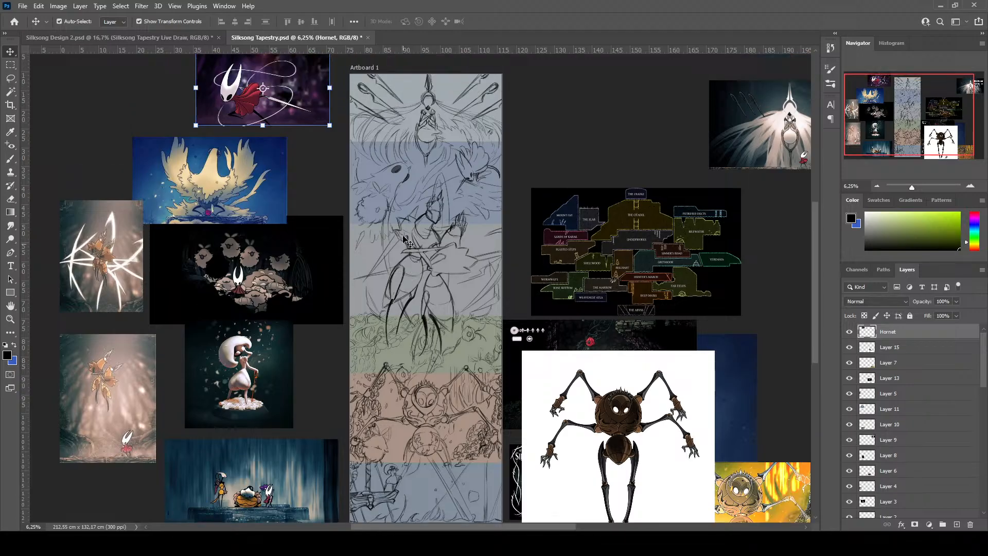
{"action": "scroll", "coordinate": [404, 239], "scroll_direction": "up", "scroll_amount": 1}
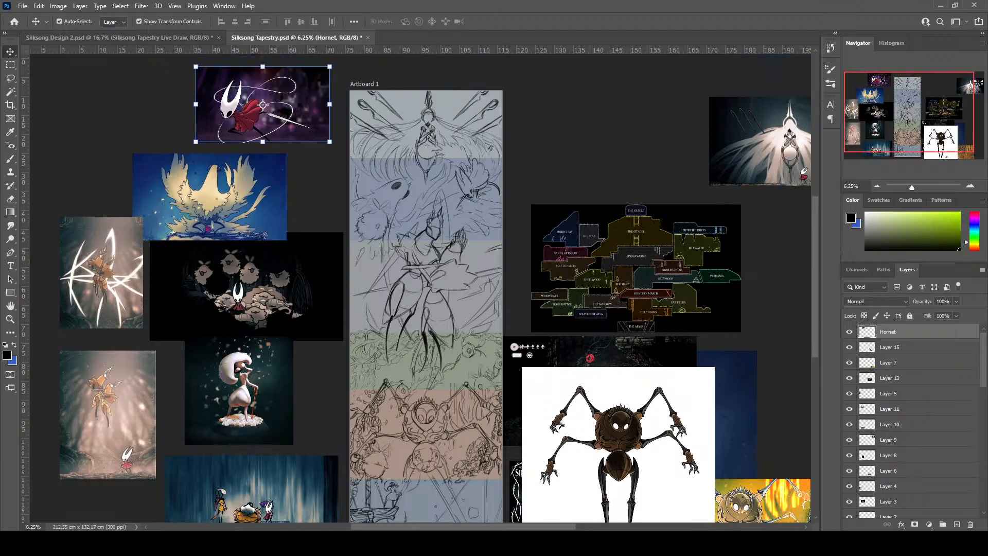
{"action": "scroll", "coordinate": [906, 462], "scroll_direction": "down", "scroll_amount": 3}
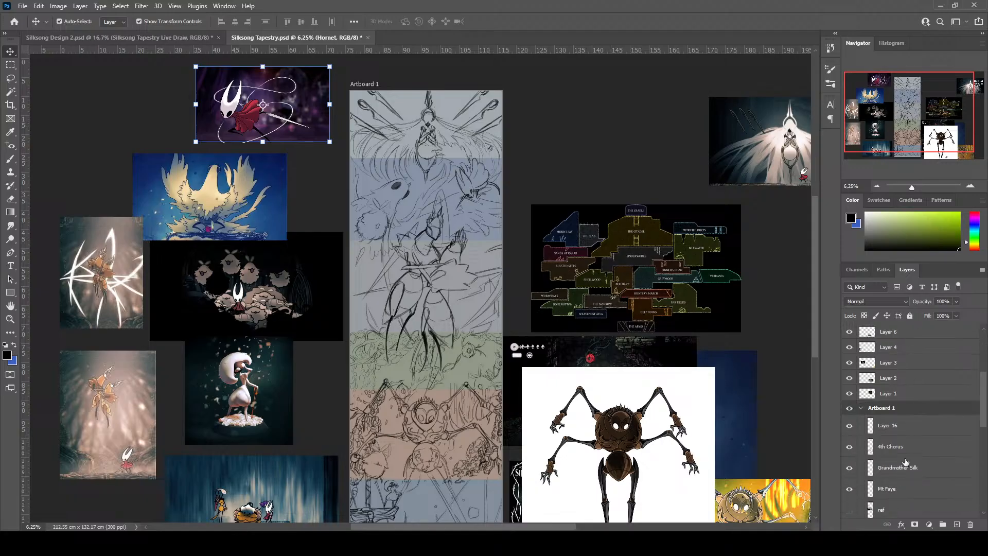
{"action": "double_click", "coordinate": [909, 425]}
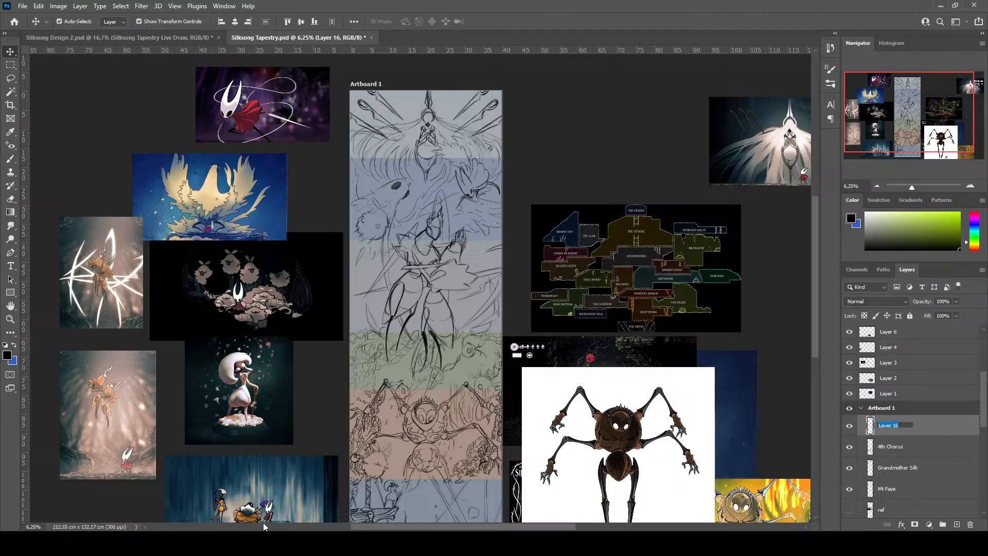
{"action": "key", "text": "Return"}
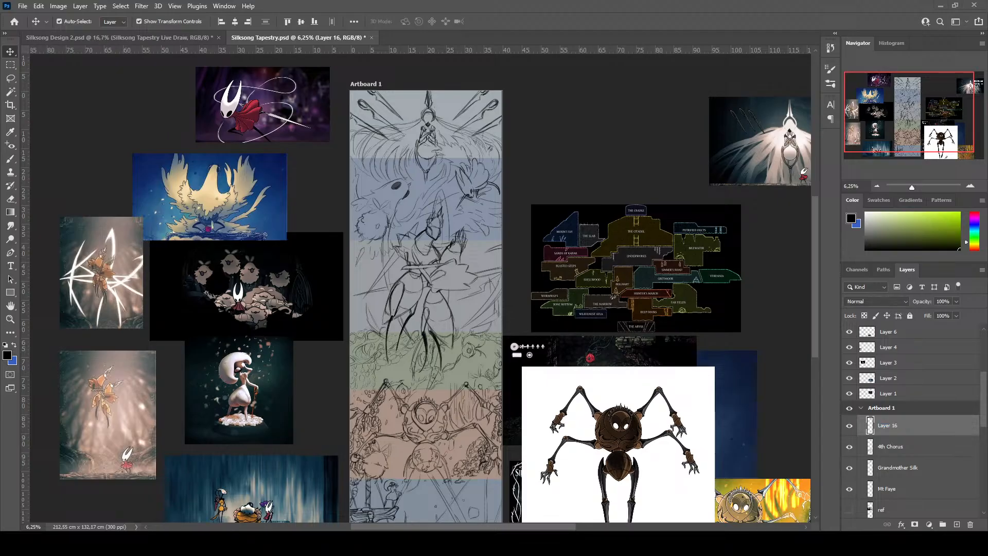
{"action": "key", "text": "ctrl+s"}
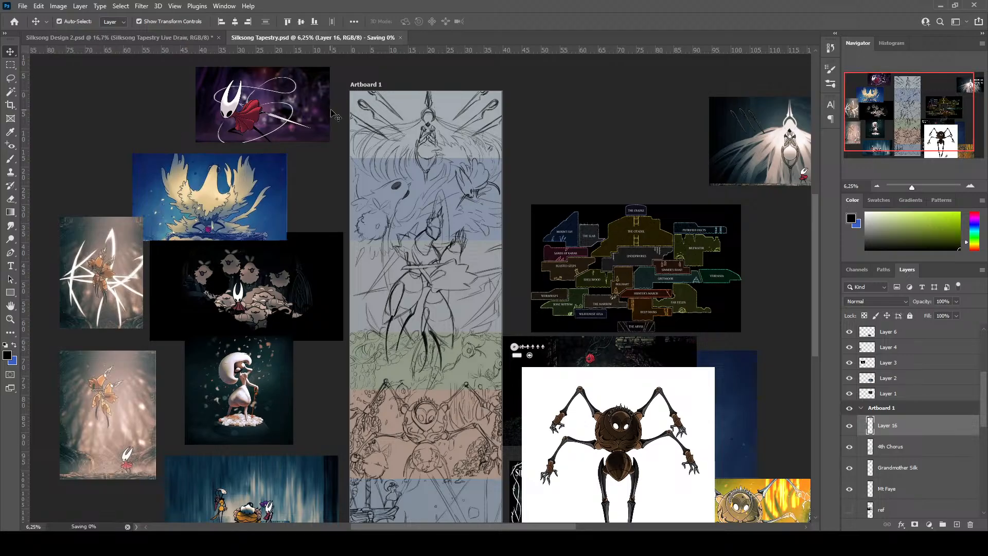
Rename the new layer above 4th Chorus as Hornet
{"action": "scroll", "coordinate": [813, 416], "scroll_direction": "down", "scroll_amount": 1}
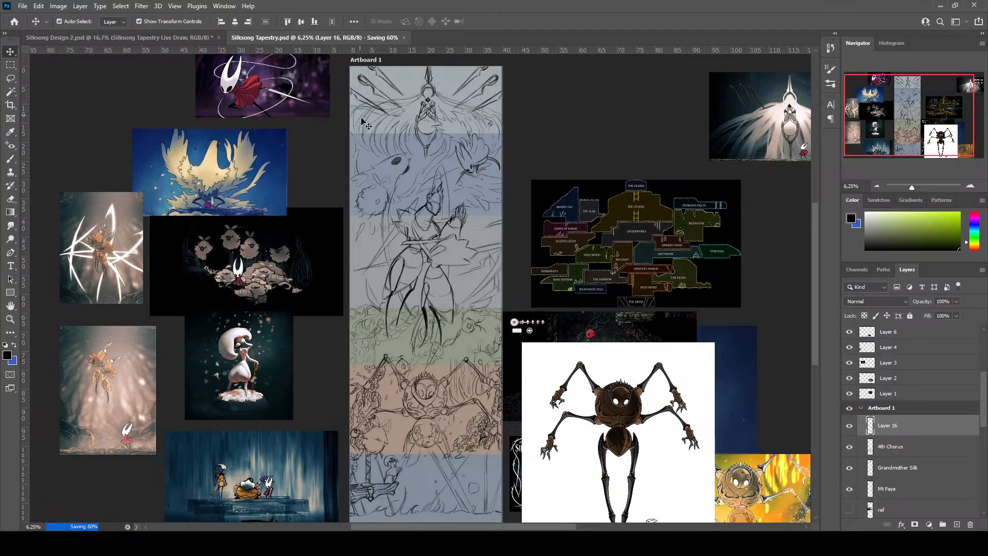
{"action": "scroll", "coordinate": [813, 416], "scroll_direction": "up", "scroll_amount": 1}
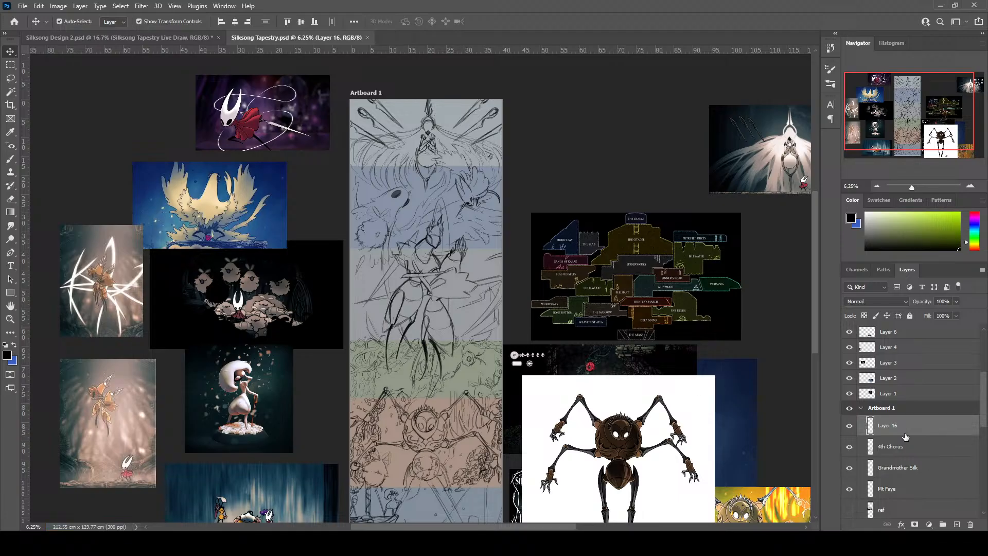
{"action": "double_click", "coordinate": [895, 425]}
{"action": "key", "text": "Return"}
{"action": "double_click", "coordinate": [882, 425]}
{"action": "type", "text": "Hornet"}
{"action": "key", "text": "Return"}
Move the purple Hornet reference over the upper part of the black Fleas reference, closer to the artboard, and reselect the Hornet sketch layer
{"action": "left_click_drag", "start_coordinate": [251, 137], "coordinate": [283, 289]}
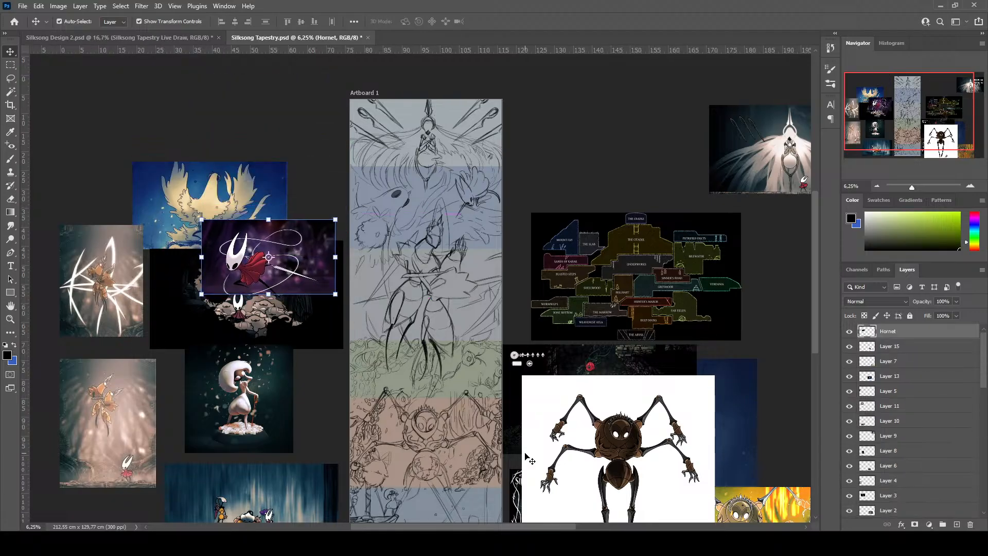
{"action": "scroll", "coordinate": [886, 466], "scroll_direction": "down", "scroll_amount": 3}
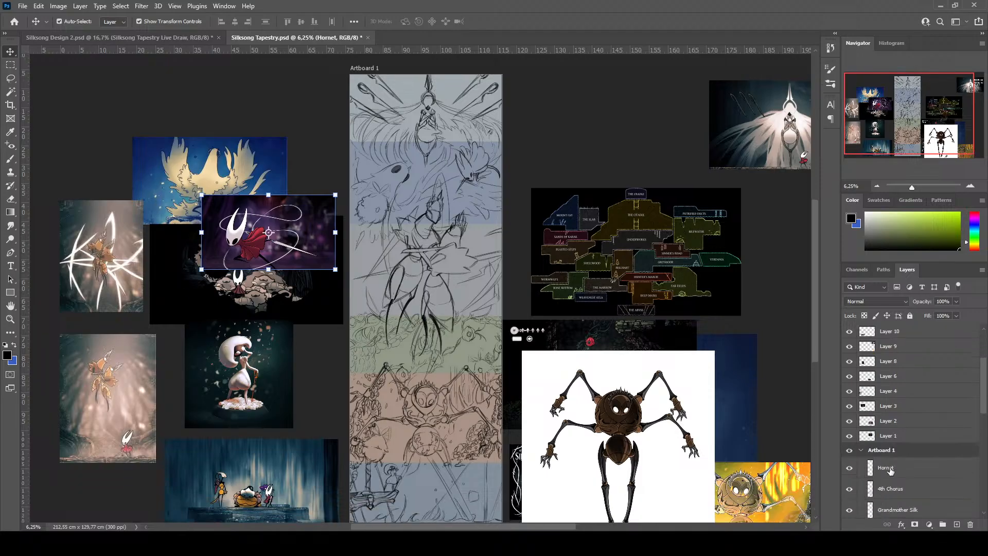
{"action": "left_click", "coordinate": [886, 466]}
Sketch a rough black curved outline for Hornet's cloak with the Brush, over the lower legs of the large central figure
{"action": "scroll", "coordinate": [413, 288], "scroll_direction": "up", "scroll_amount": 3}
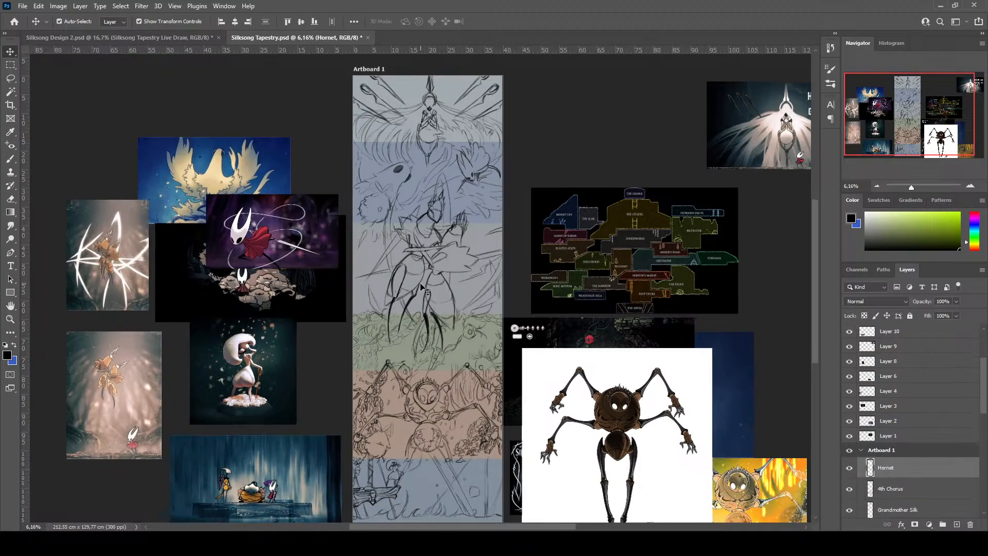
{"action": "scroll", "coordinate": [413, 288], "scroll_direction": "up", "scroll_amount": 1}
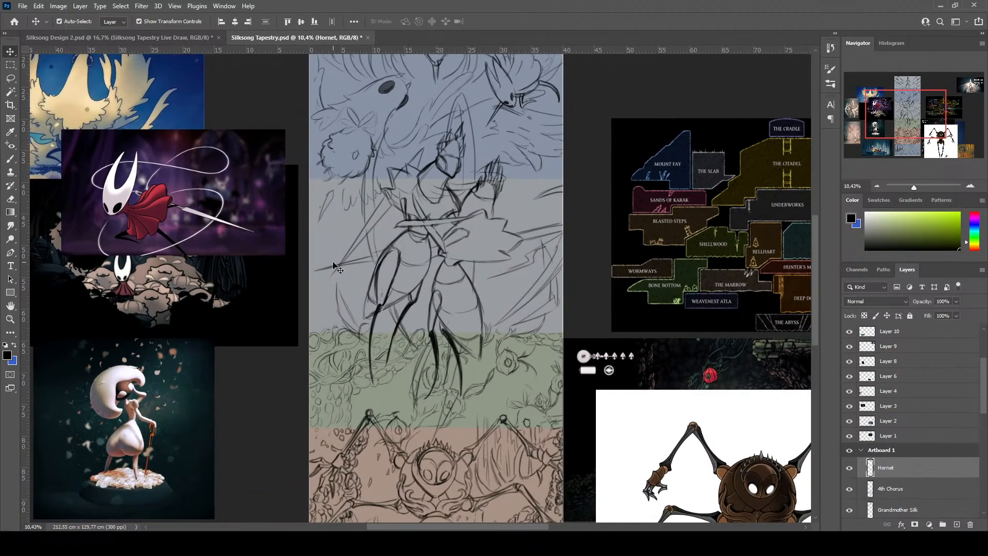
{"action": "left_click", "coordinate": [11, 159]}
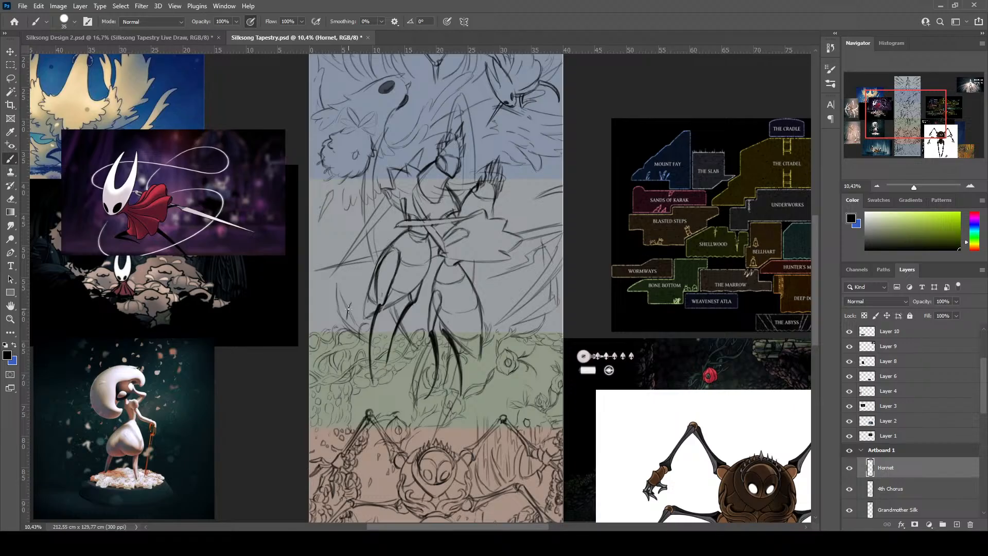
{"action": "left_click_drag", "start_coordinate": [366, 298], "coordinate": [405, 311]}
{"action": "mouse_move", "coordinate": [389, 303]}
{"action": "left_mouse_down"}
{"action": "mouse_move", "coordinate": [410, 295]}
{"action": "mouse_move", "coordinate": [438, 307]}
{"action": "left_mouse_up"}
{"action": "left_click_drag", "start_coordinate": [387, 326], "coordinate": [374, 310]}
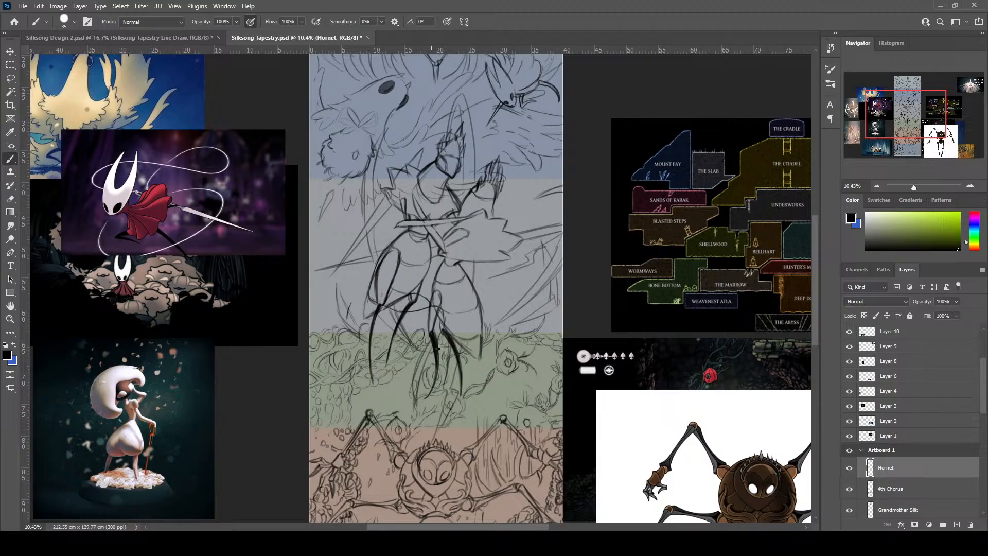
Move the rough Hornet outline up towards the artboard's right edge, to about X 3460 px and Y 6660 px
{"action": "key", "text": "ctrl+t"}
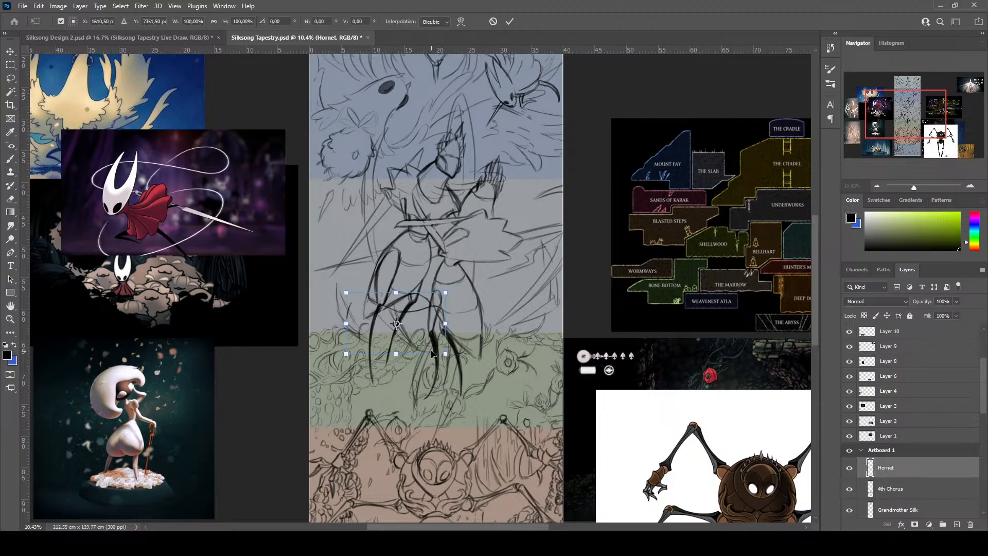
{"action": "mouse_move", "coordinate": [442, 319]}
{"action": "left_mouse_down"}
{"action": "mouse_move", "coordinate": [395, 225]}
{"action": "mouse_move", "coordinate": [486, 103]}
{"action": "mouse_move", "coordinate": [535, 291]}
{"action": "left_mouse_up"}
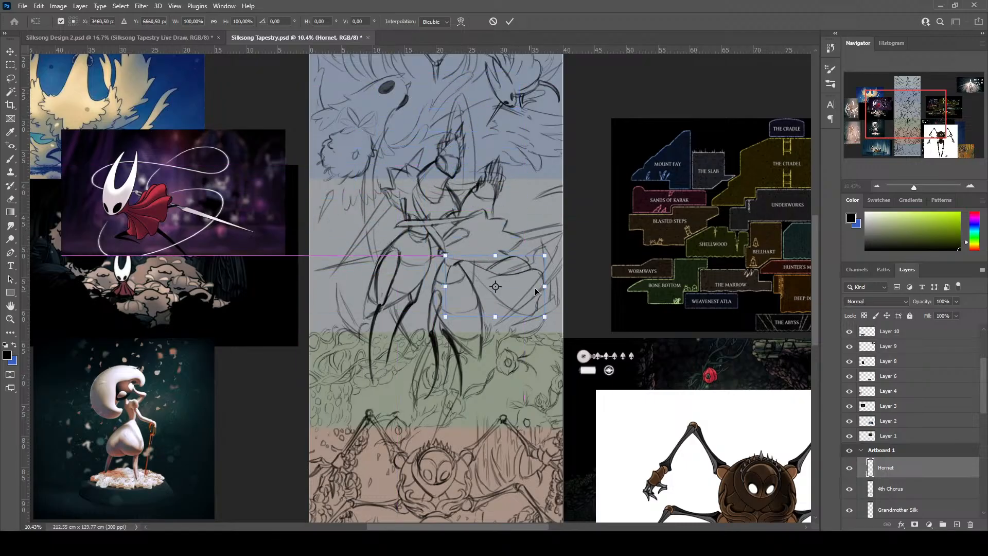
{"action": "scroll", "coordinate": [911, 438], "scroll_direction": "down", "scroll_amount": 1}
Add a layer between Hornet and 4th Chorus and fill a tall rectangular selection over the central figure with light grey
{"action": "left_click", "coordinate": [926, 474]}
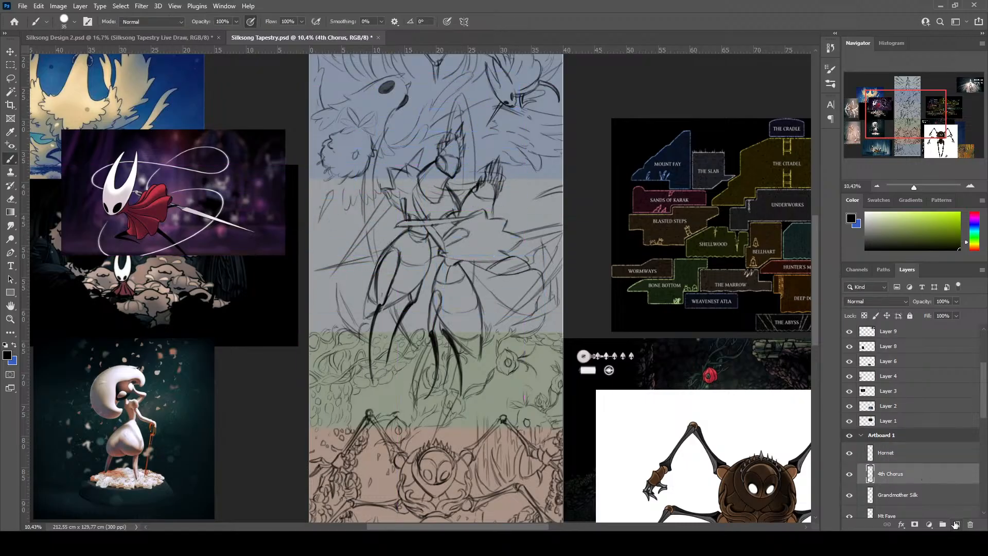
{"action": "left_click", "coordinate": [955, 525]}
{"action": "left_click", "coordinate": [11, 65]}
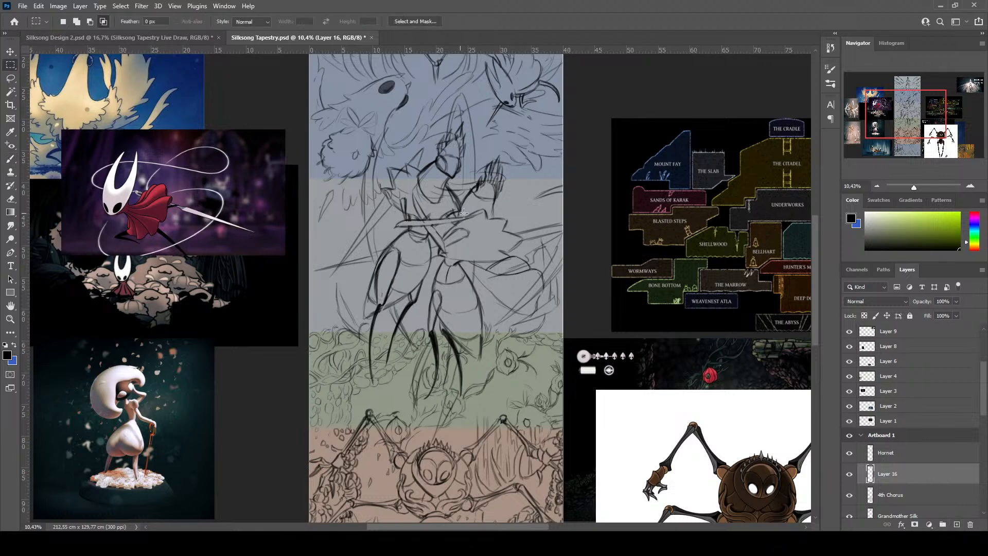
{"action": "left_click_drag", "start_coordinate": [380, 166], "coordinate": [554, 396]}
{"action": "left_click", "coordinate": [865, 220]}
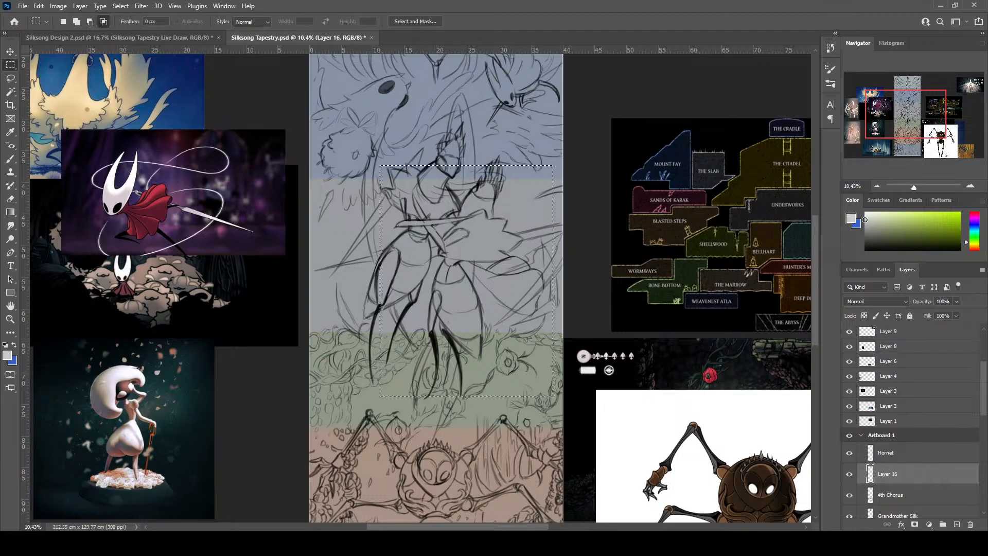
{"action": "left_click", "coordinate": [14, 346]}
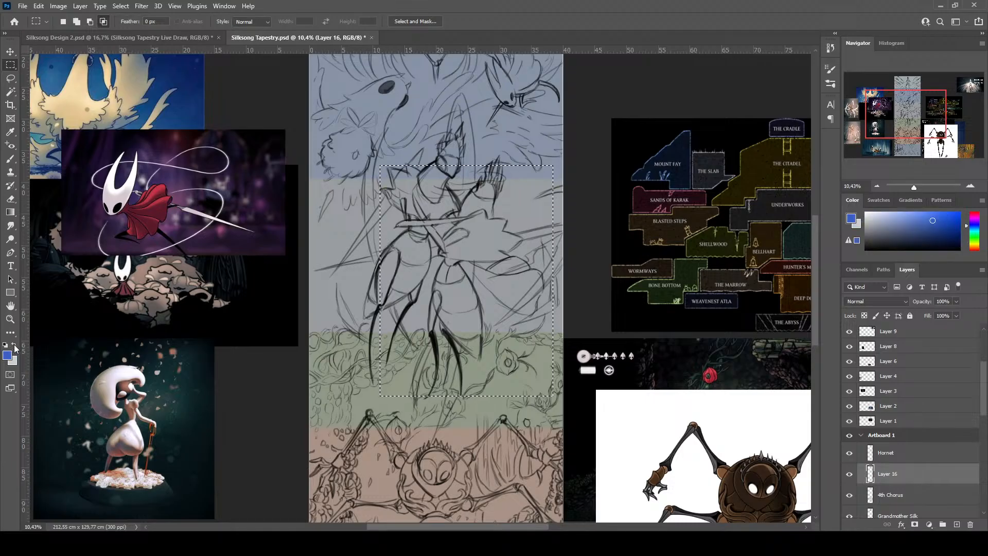
{"action": "key", "text": "ctrl+BackSpace"}
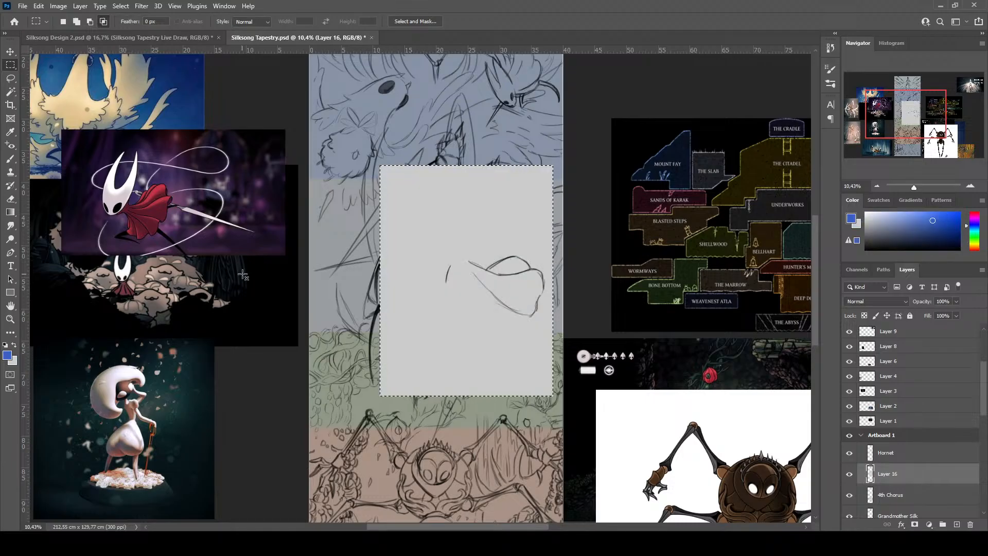
On the Hornet layer, sketch Hornet's horned head, eyes and flared cloak in black with the Brush over the light grey backing
{"action": "left_click", "coordinate": [896, 461]}
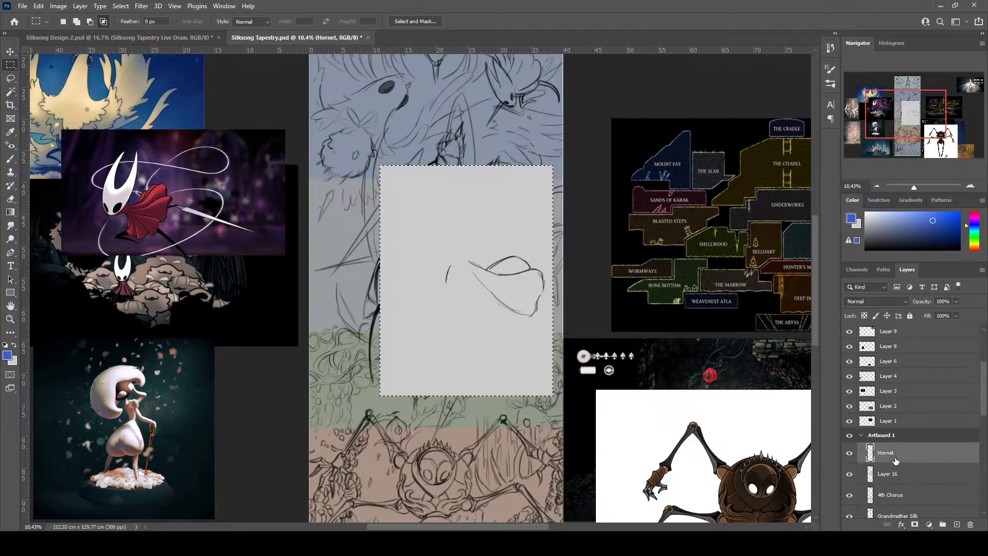
{"action": "left_click", "coordinate": [11, 158]}
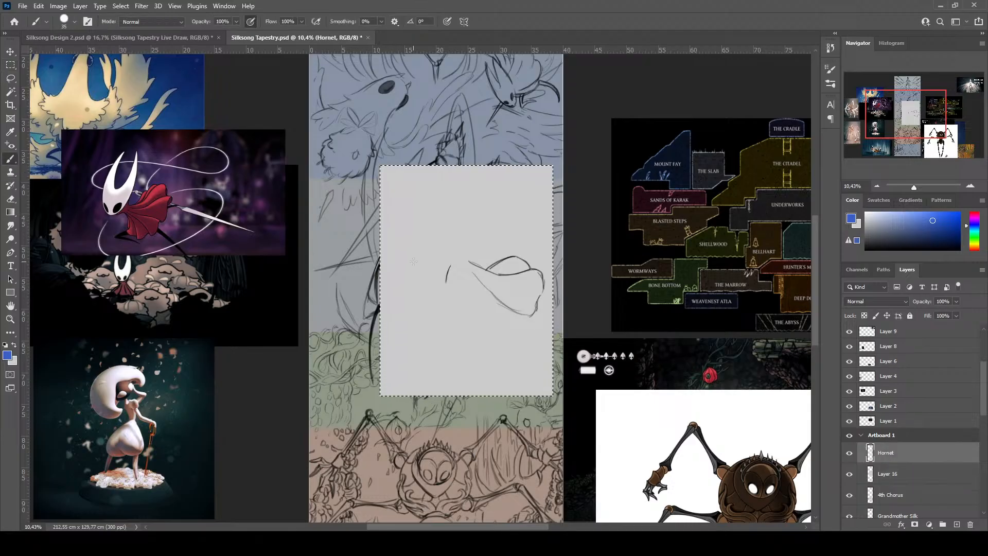
{"action": "scroll", "coordinate": [506, 310], "scroll_direction": "up", "scroll_amount": 2}
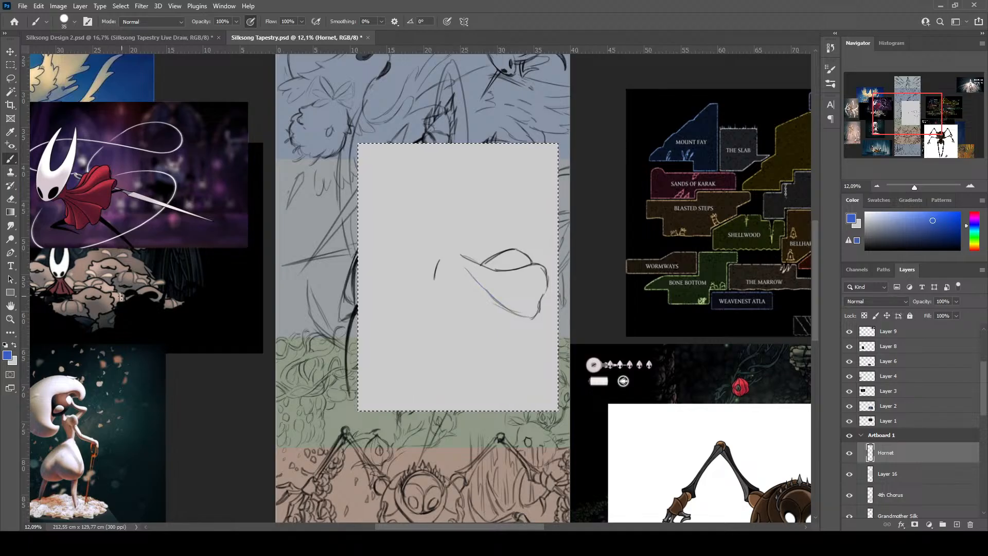
{"action": "left_click", "coordinate": [5, 344]}
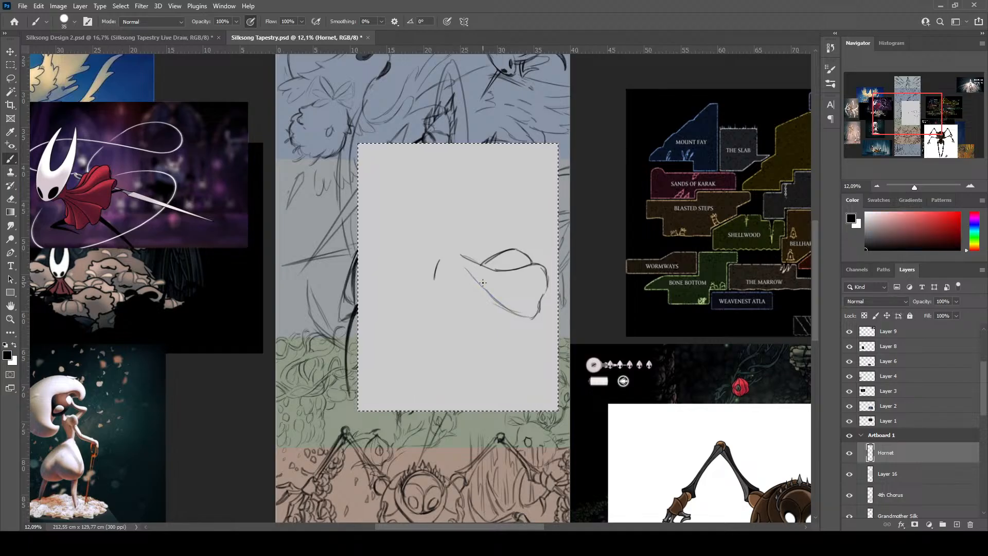
{"action": "mouse_move", "coordinate": [463, 265]}
{"action": "left_mouse_down"}
{"action": "mouse_move", "coordinate": [497, 304]}
{"action": "mouse_move", "coordinate": [492, 297]}
{"action": "mouse_move", "coordinate": [540, 316]}
{"action": "left_mouse_up"}
{"action": "left_click_drag", "start_coordinate": [533, 319], "coordinate": [494, 347]}
{"action": "left_click_drag", "start_coordinate": [492, 349], "coordinate": [457, 277]}
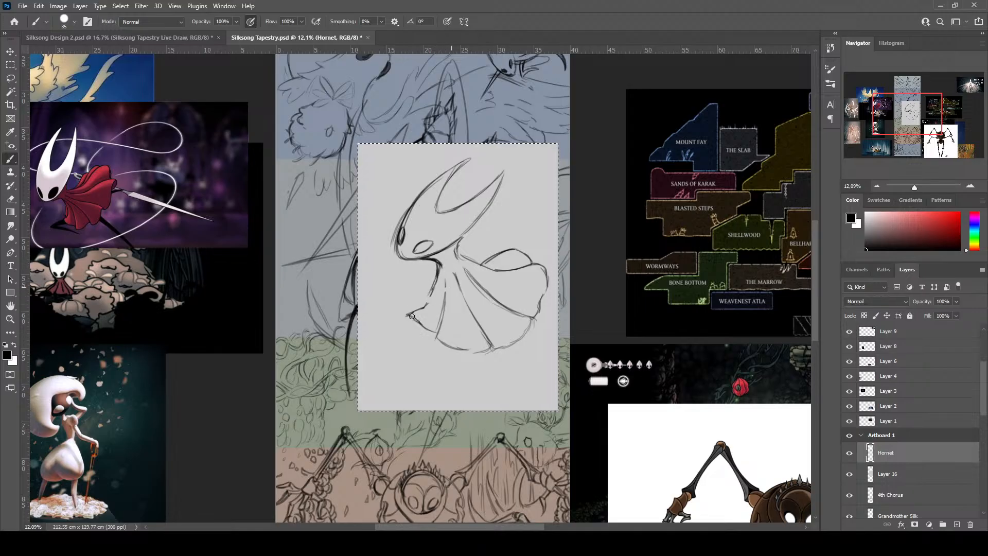
Redraw the cloak's front flap and lower hem as curved, pointed folds, and rework the folds along its back edge
{"action": "key", "text": "ctrl+z"}
{"action": "left_click_drag", "start_coordinate": [435, 281], "coordinate": [390, 320]}
{"action": "mouse_move", "coordinate": [434, 283]}
{"action": "left_mouse_down"}
{"action": "mouse_move", "coordinate": [392, 297]}
{"action": "mouse_move", "coordinate": [400, 310]}
{"action": "left_mouse_up"}
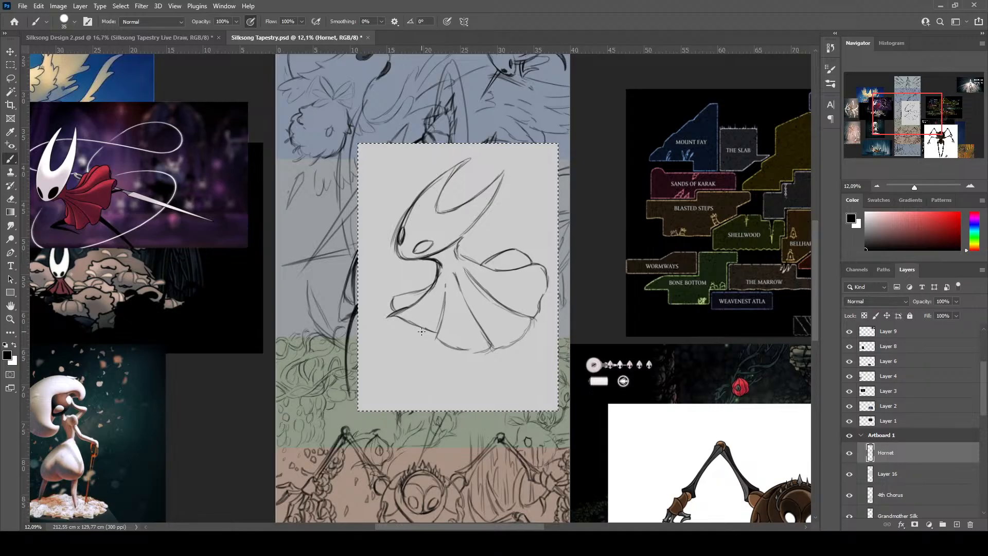
{"action": "mouse_move", "coordinate": [438, 334]}
{"action": "left_mouse_down"}
{"action": "mouse_move", "coordinate": [473, 349]}
{"action": "mouse_move", "coordinate": [447, 349]}
{"action": "left_mouse_up"}
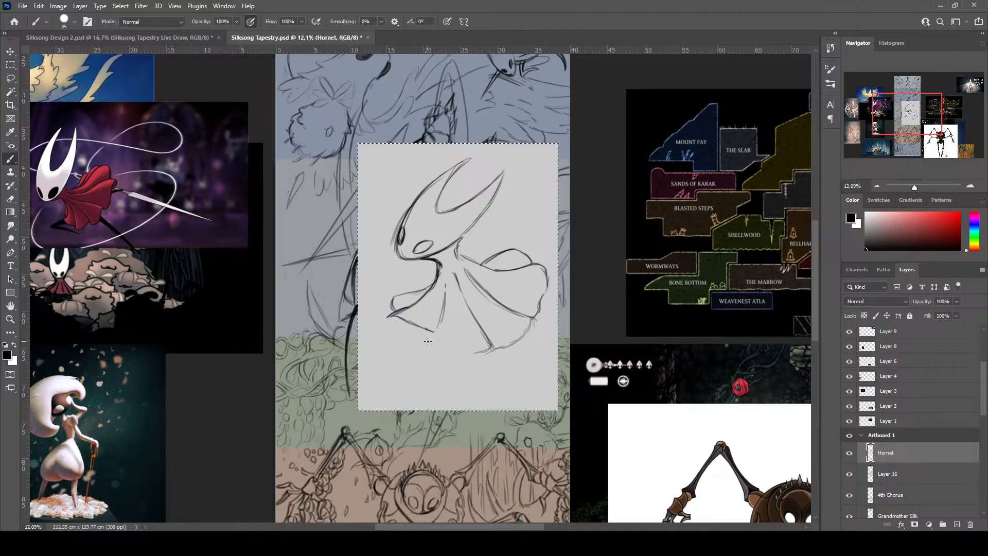
{"action": "mouse_move", "coordinate": [434, 331]}
{"action": "left_mouse_down"}
{"action": "mouse_move", "coordinate": [432, 354]}
{"action": "mouse_move", "coordinate": [466, 355]}
{"action": "left_mouse_up"}
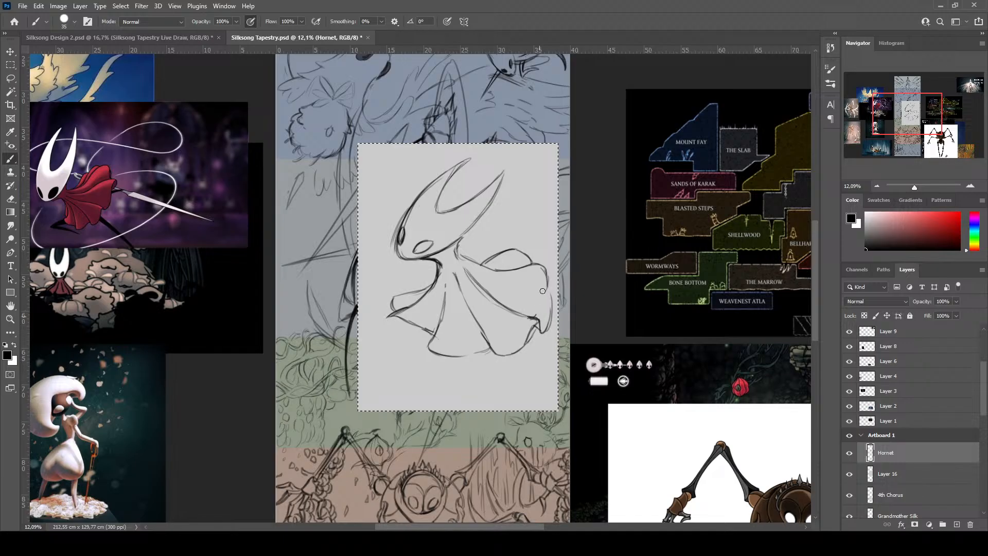
{"action": "key", "text": "ctrl+z"}
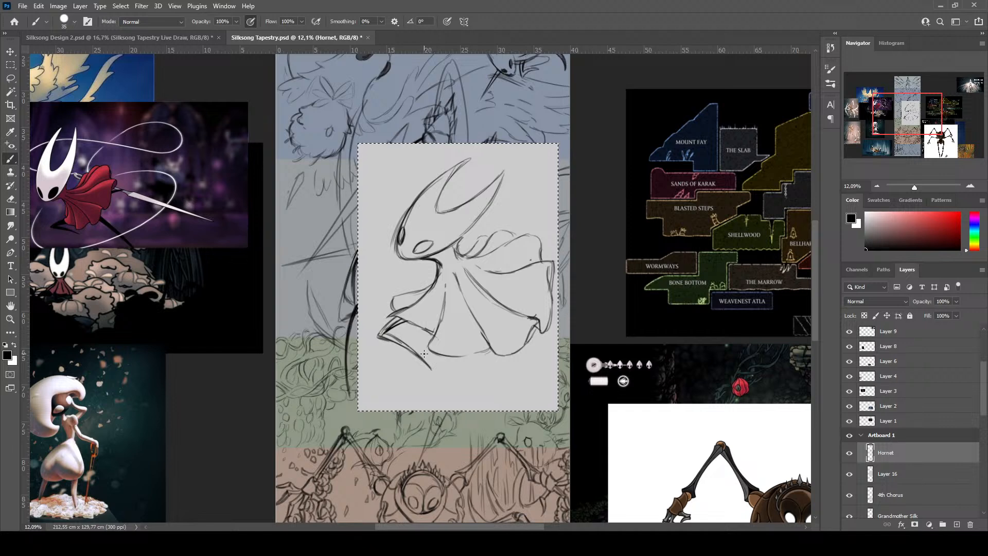
Sketch a slanted leg below the cloak's rear hem and a short pointed stroke behind the cloak, and clear the rectangular selection
{"action": "key", "text": "e"}
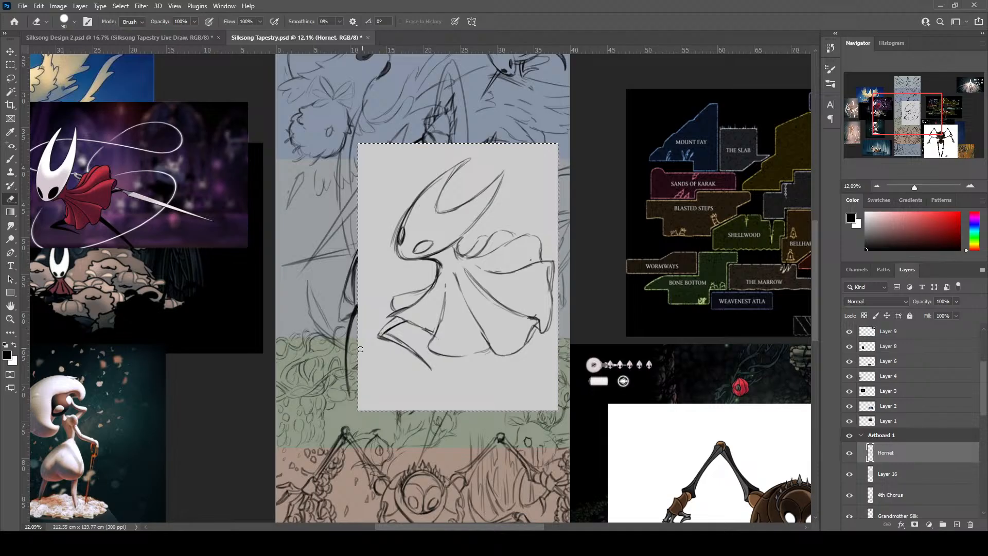
{"action": "scroll", "coordinate": [358, 351], "scroll_direction": "down", "scroll_amount": 1}
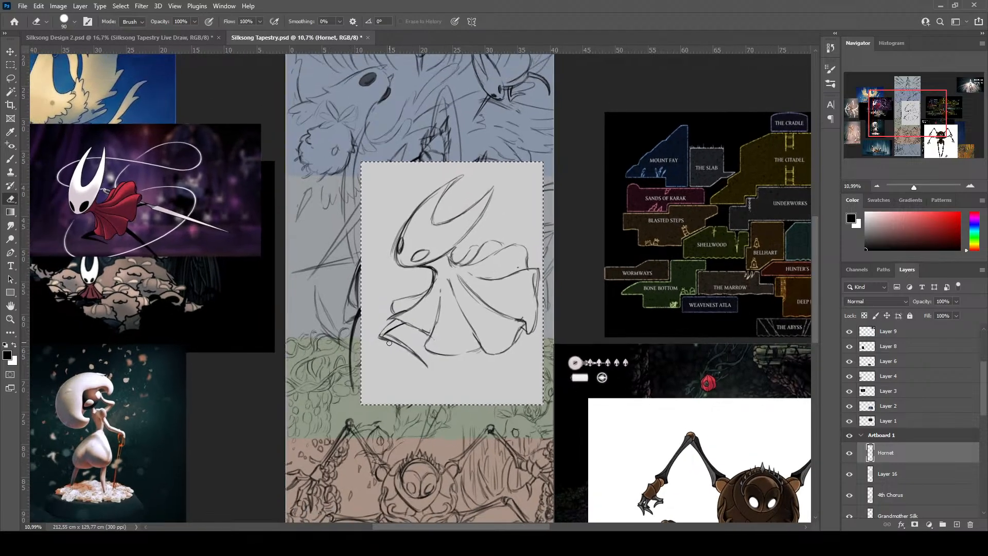
{"action": "left_click", "coordinate": [10, 160]}
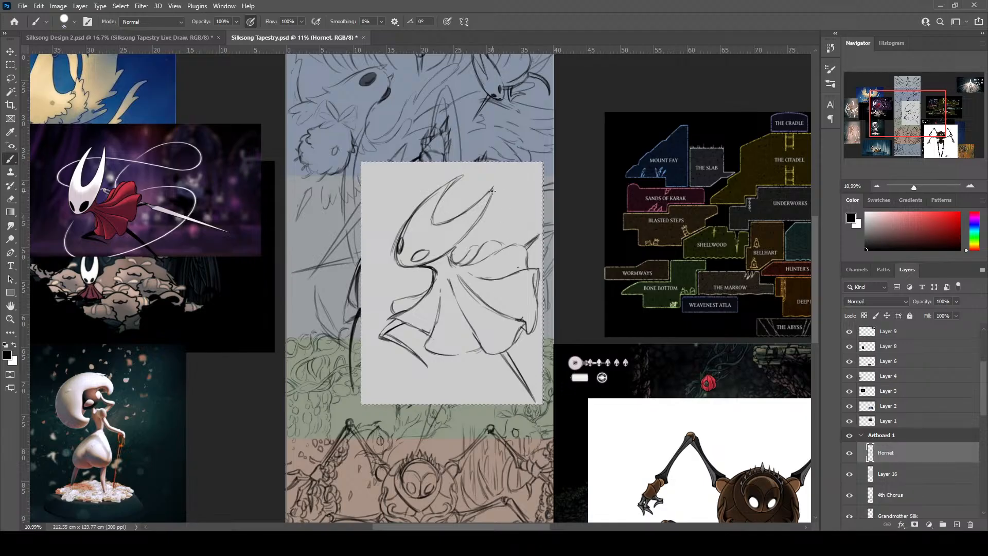
{"action": "left_click_drag", "start_coordinate": [470, 353], "coordinate": [457, 354]}
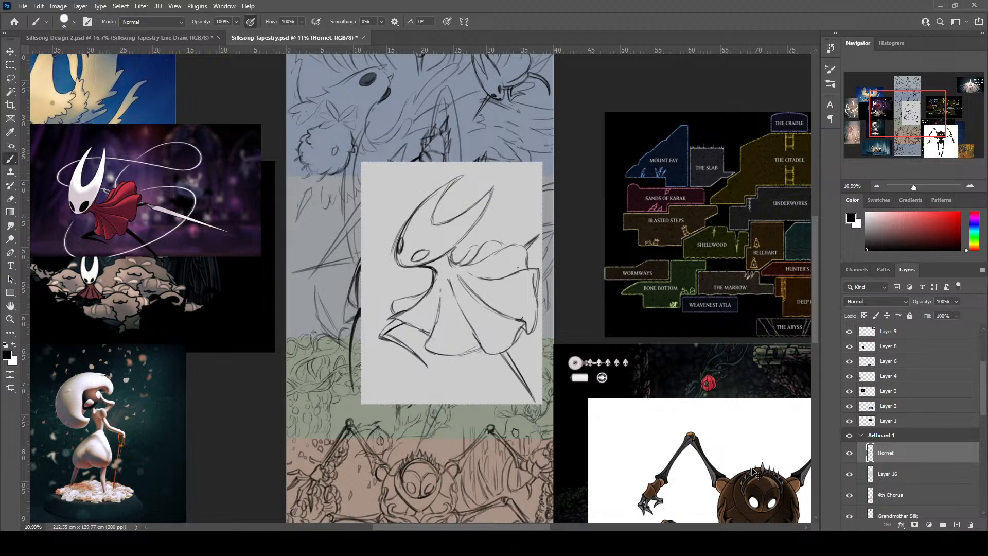
{"action": "key", "text": "ctrl+d"}
{"action": "left_click", "coordinate": [10, 92]}
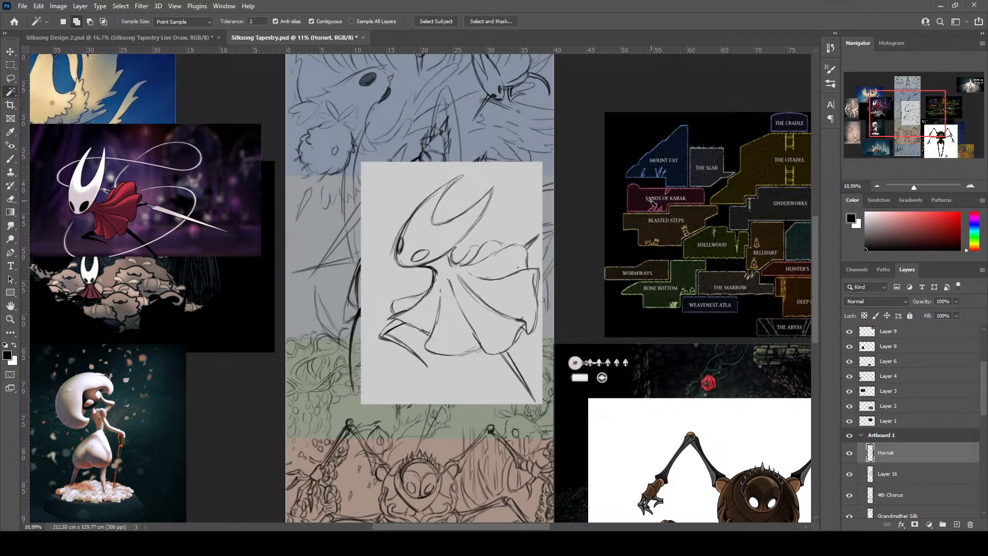
{"action": "left_click", "coordinate": [521, 220]}
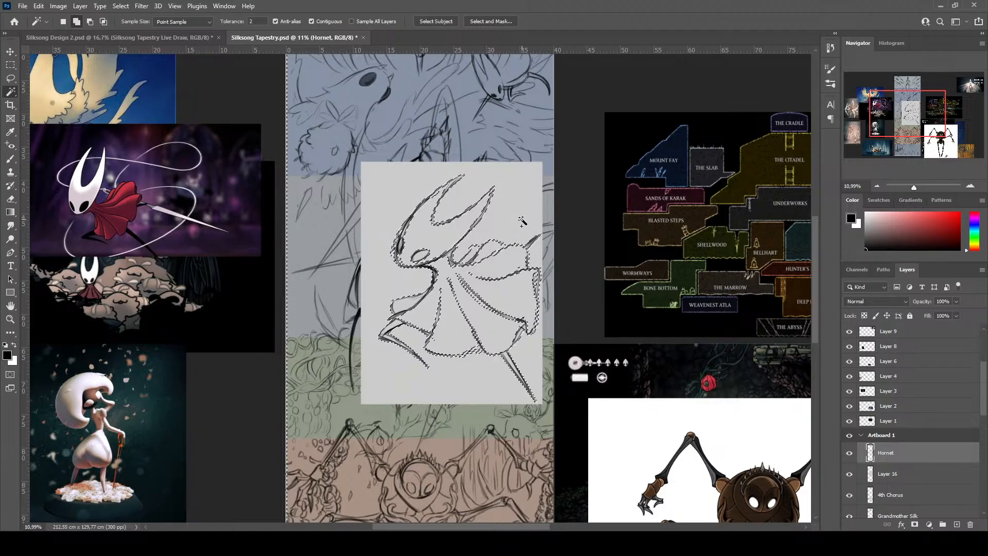
{"action": "key", "text": "ctrl+d"}
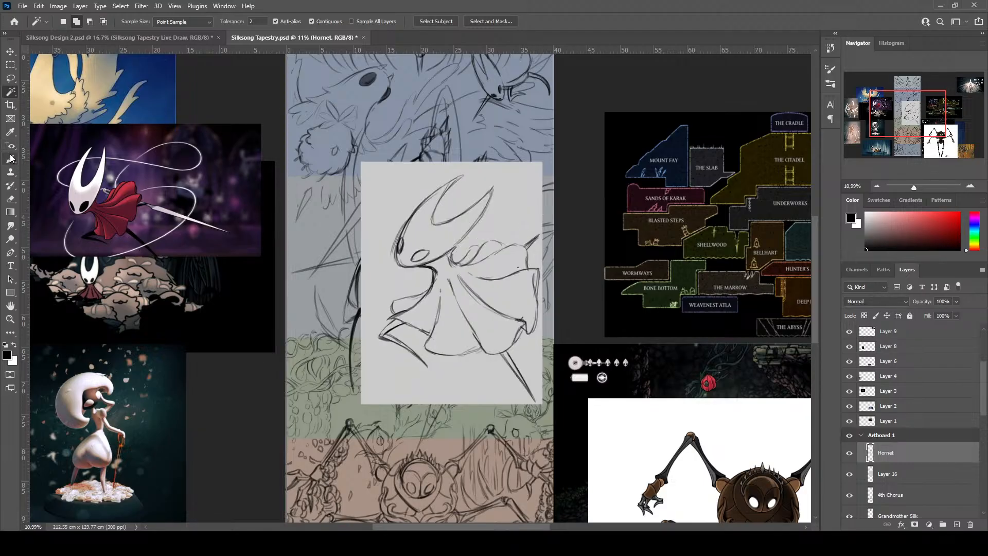
Trace a freehand Lasso selection around the outline of Hornet's head, horns, cloak and legs
{"action": "left_click", "coordinate": [11, 80]}
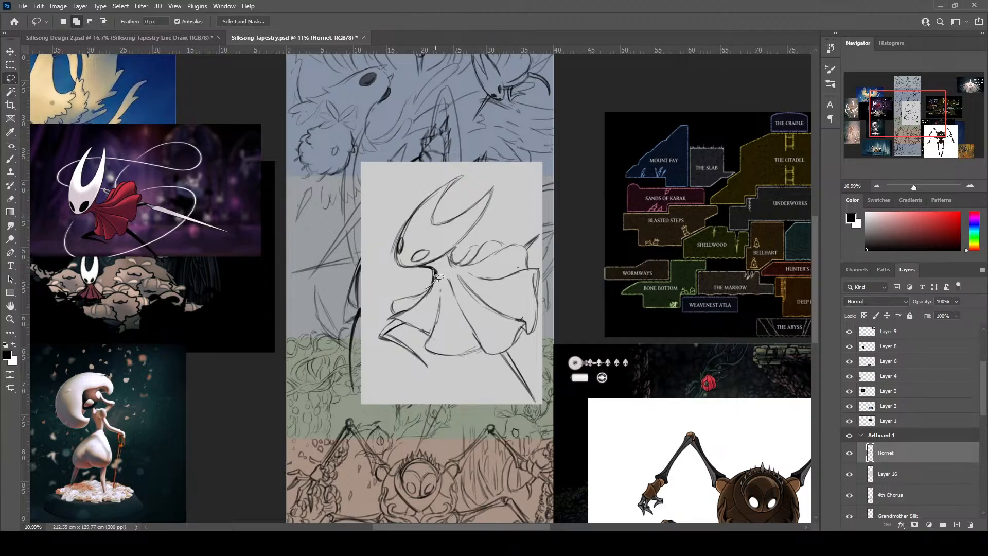
{"action": "mouse_move", "coordinate": [435, 276]}
{"action": "left_mouse_down"}
{"action": "mouse_move", "coordinate": [399, 267]}
{"action": "mouse_move", "coordinate": [396, 245]}
{"action": "left_mouse_up"}
{"action": "mouse_move", "coordinate": [421, 207]}
{"action": "left_mouse_down"}
{"action": "mouse_move", "coordinate": [461, 176]}
{"action": "mouse_move", "coordinate": [434, 214]}
{"action": "mouse_move", "coordinate": [431, 227]}
{"action": "mouse_move", "coordinate": [452, 221]}
{"action": "left_mouse_up"}
{"action": "mouse_move", "coordinate": [493, 190]}
{"action": "left_mouse_down"}
{"action": "mouse_move", "coordinate": [452, 264]}
{"action": "mouse_move", "coordinate": [491, 241]}
{"action": "mouse_move", "coordinate": [528, 248]}
{"action": "mouse_move", "coordinate": [540, 233]}
{"action": "mouse_move", "coordinate": [525, 248]}
{"action": "mouse_move", "coordinate": [538, 275]}
{"action": "mouse_move", "coordinate": [530, 330]}
{"action": "mouse_move", "coordinate": [494, 355]}
{"action": "mouse_move", "coordinate": [477, 345]}
{"action": "mouse_move", "coordinate": [457, 355]}
{"action": "mouse_move", "coordinate": [422, 346]}
{"action": "mouse_move", "coordinate": [429, 334]}
{"action": "mouse_move", "coordinate": [388, 319]}
{"action": "mouse_move", "coordinate": [398, 299]}
{"action": "mouse_move", "coordinate": [429, 296]}
{"action": "left_mouse_up"}
{"action": "mouse_move", "coordinate": [430, 369]}
{"action": "left_mouse_down"}
{"action": "mouse_move", "coordinate": [379, 338]}
{"action": "mouse_move", "coordinate": [402, 324]}
{"action": "left_mouse_up"}
{"action": "mouse_move", "coordinate": [502, 354]}
{"action": "left_mouse_down"}
{"action": "mouse_move", "coordinate": [515, 374]}
{"action": "mouse_move", "coordinate": [513, 354]}
{"action": "left_mouse_up"}
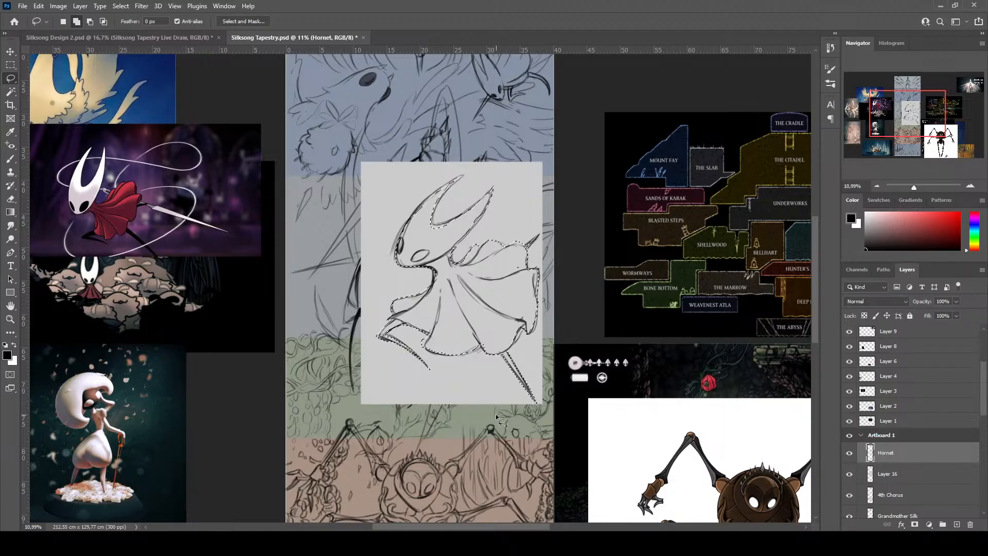
On Layer 16, delete the light grey backing outside Hornet's outline and clear the selection
{"action": "left_click", "coordinate": [931, 480]}
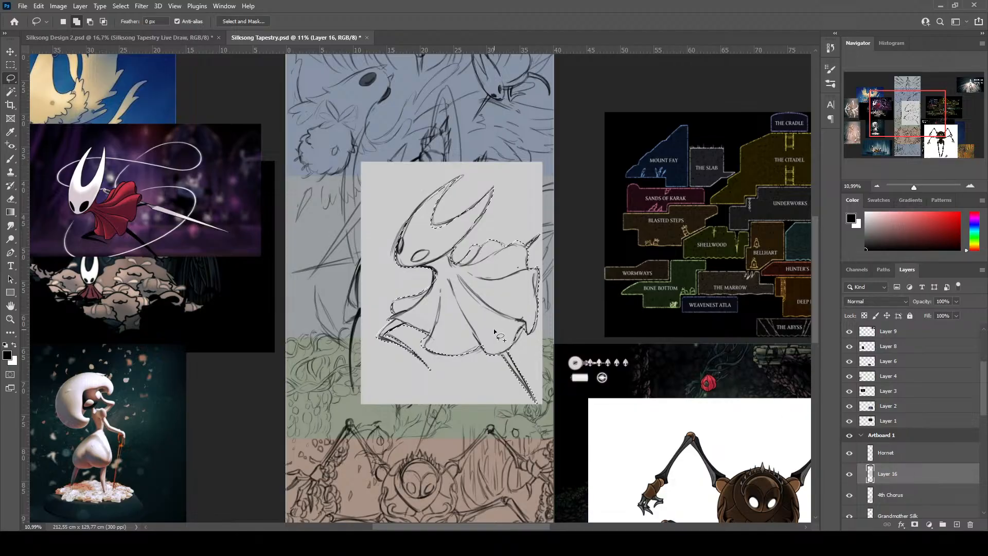
{"action": "key", "text": "ctrl+shift+i"}
{"action": "key", "text": "Delete"}
{"action": "key", "text": "ctrl+d"}
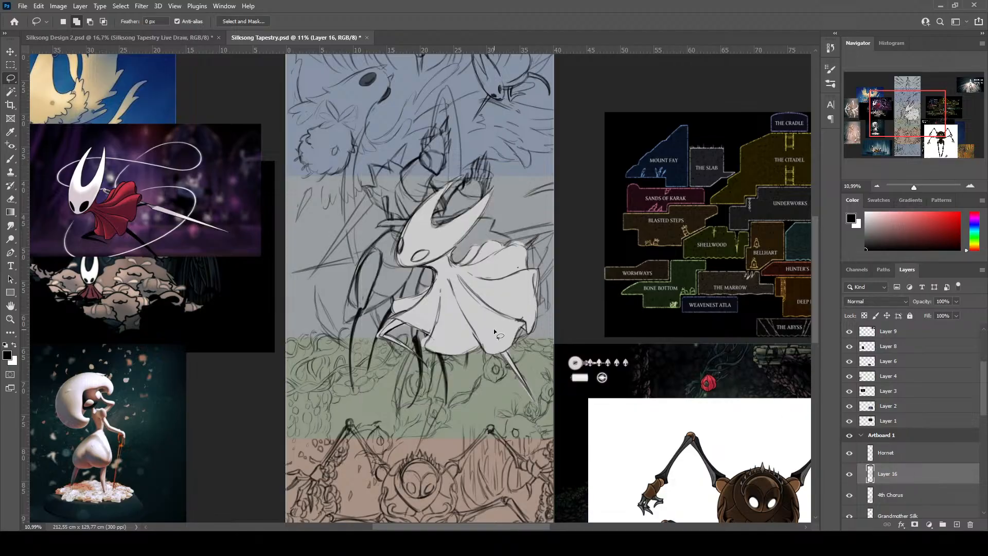
Merge the Hornet sketch with its grey backing on Layer 16 and rename the merged layer Hornet
{"action": "left_click", "coordinate": [900, 452]}
{"action": "key", "text": "ctrl+e"}
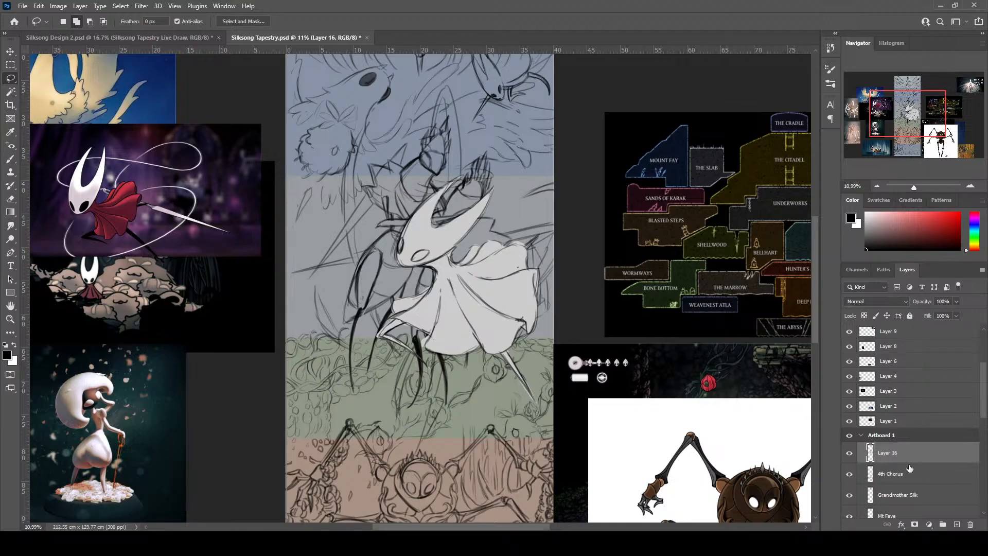
{"action": "double_click", "coordinate": [886, 453]}
{"action": "type", "text": "Hro"}
{"action": "type", "text": "net"}
{"action": "key", "text": "Return"}
Scale Hornet down to 58.05% and move her over the left of the green band, to about X 1038 px and Y 8082 px
{"action": "key", "text": "ctrl+t"}
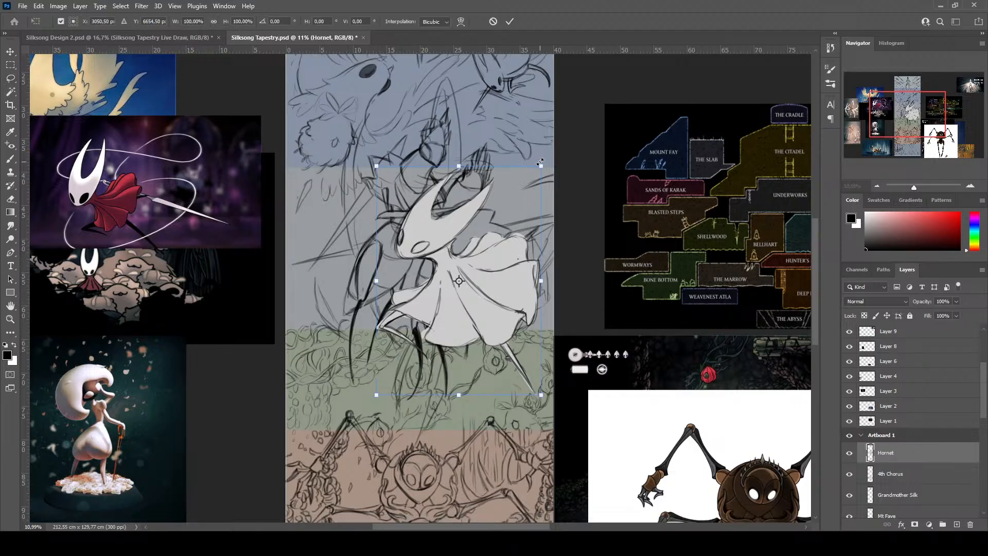
{"action": "left_click_drag", "start_coordinate": [539, 162], "coordinate": [472, 261]}
{"action": "left_click_drag", "start_coordinate": [436, 338], "coordinate": [355, 198]}
{"action": "key", "text": "ctrl+minus"}
{"action": "key", "text": "ctrl+minus"}
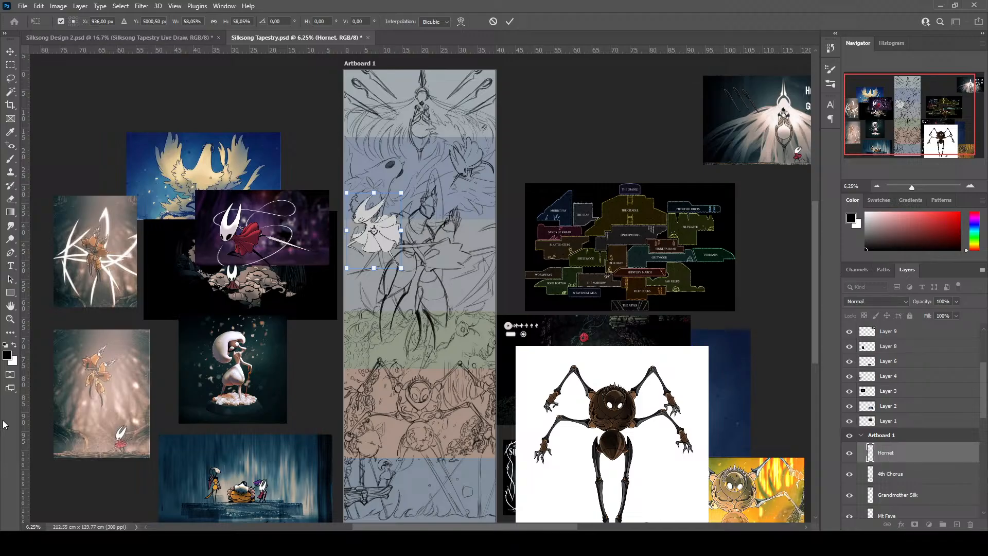
{"action": "scroll", "coordinate": [553, 286], "scroll_direction": "down", "scroll_amount": 2}
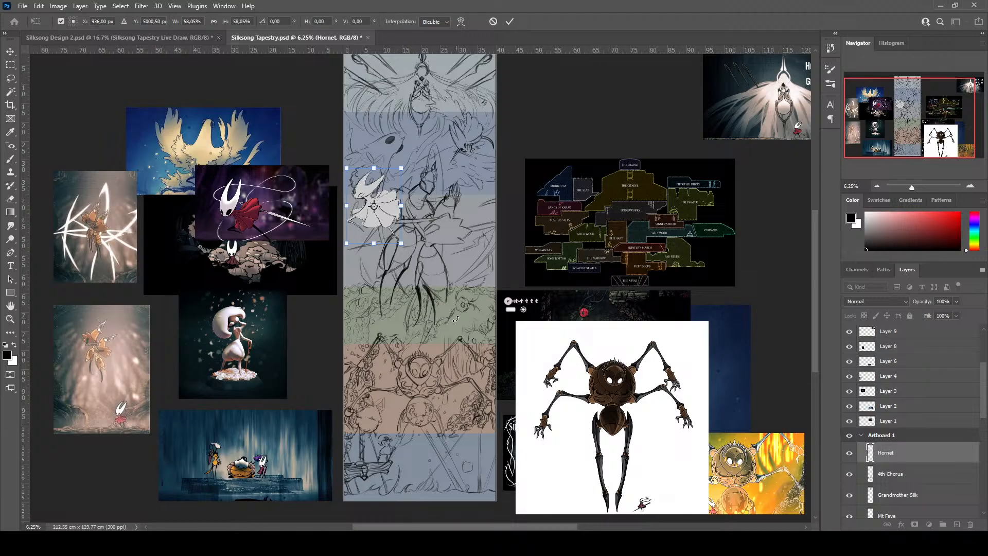
{"action": "left_click_drag", "start_coordinate": [388, 209], "coordinate": [392, 309]}
{"action": "scroll", "coordinate": [468, 317], "scroll_direction": "up", "scroll_amount": 2}
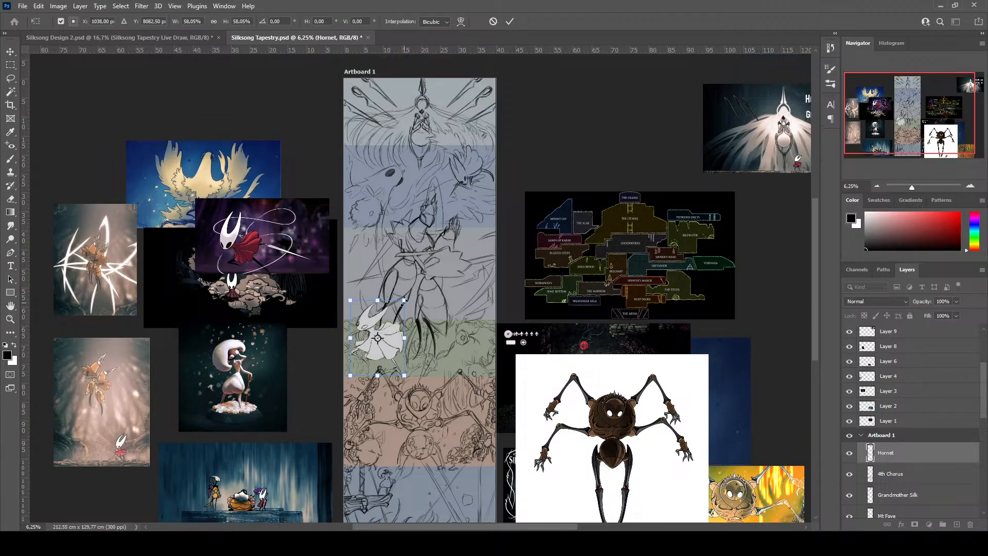
Enlarge Hornet to 94.15% and move her to the right of the green band, to about X 3016 px and Y 8495 px
{"action": "left_click_drag", "start_coordinate": [404, 302], "coordinate": [440, 252]}
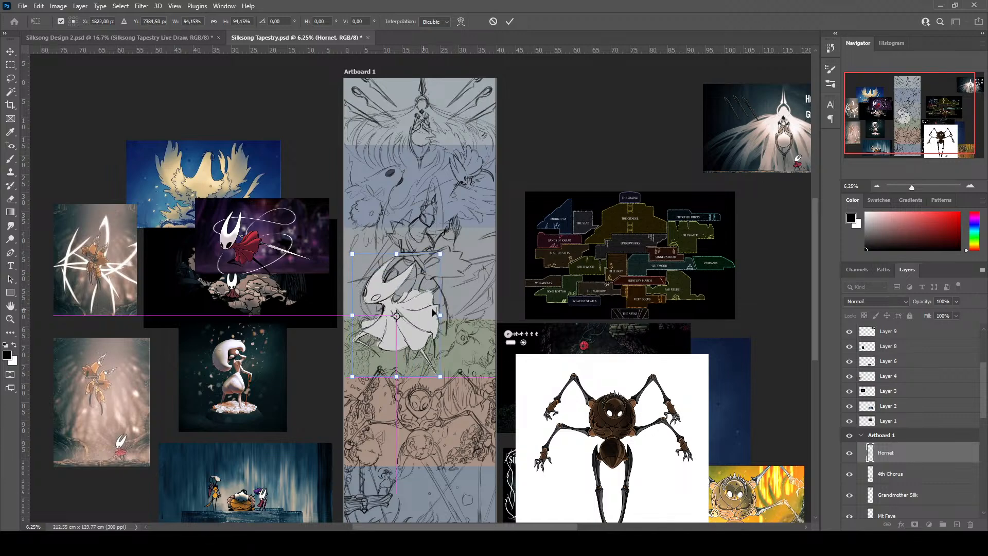
{"action": "left_click_drag", "start_coordinate": [425, 314], "coordinate": [472, 363]}
{"action": "scroll", "coordinate": [476, 363], "scroll_direction": "down", "scroll_amount": 2}
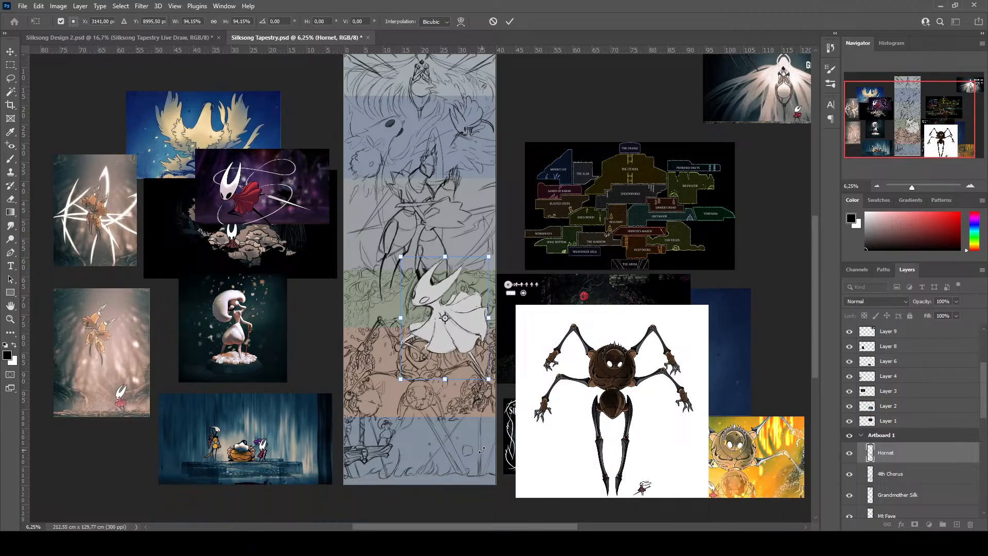
{"action": "scroll", "coordinate": [483, 365], "scroll_direction": "up", "scroll_amount": 1}
{"action": "scroll", "coordinate": [494, 363], "scroll_direction": "up", "scroll_amount": 1}
{"action": "mouse_move", "coordinate": [470, 374]}
{"action": "left_mouse_down"}
{"action": "mouse_move", "coordinate": [466, 179]}
{"action": "mouse_move", "coordinate": [422, 227]}
{"action": "mouse_move", "coordinate": [329, 231]}
{"action": "mouse_move", "coordinate": [479, 355]}
{"action": "mouse_move", "coordinate": [465, 358]}
{"action": "left_mouse_up"}
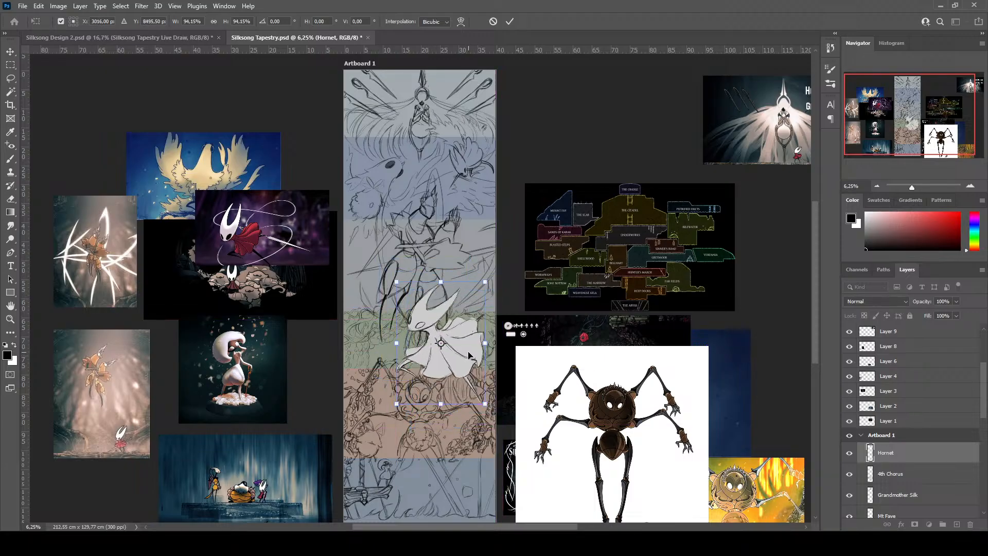
{"action": "scroll", "coordinate": [507, 395], "scroll_direction": "down", "scroll_amount": 2}
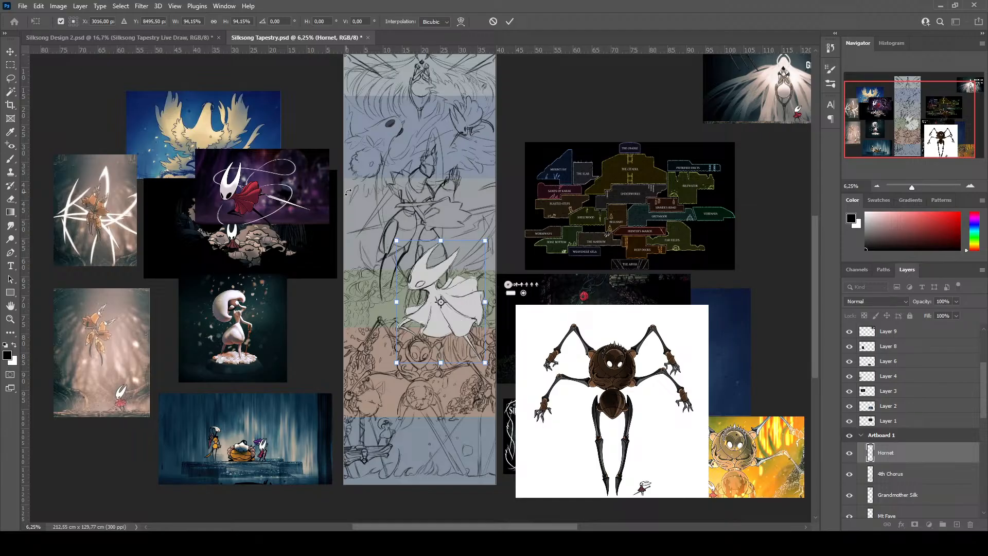
{"action": "left_click_drag", "start_coordinate": [397, 241], "coordinate": [365, 197]}
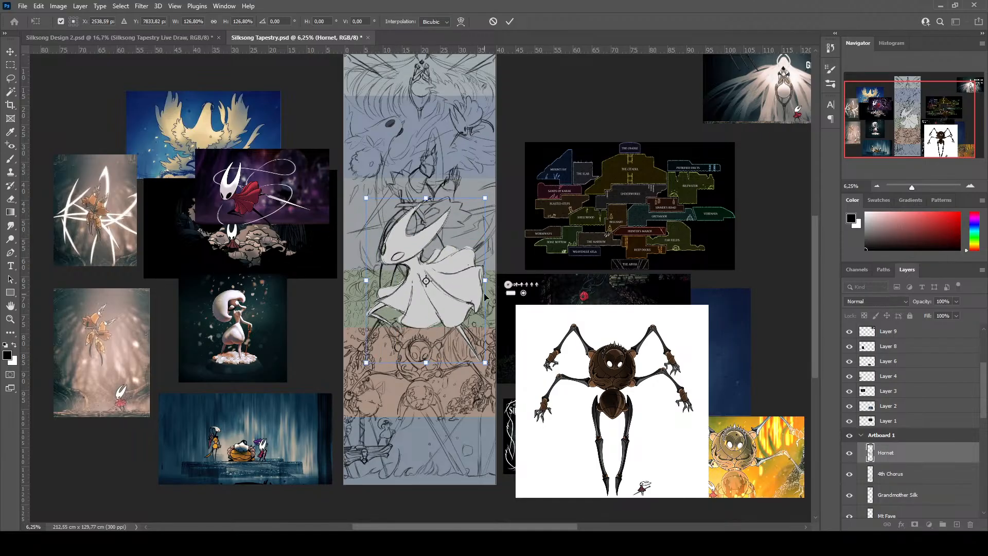
{"action": "key", "text": "ctrl+z"}
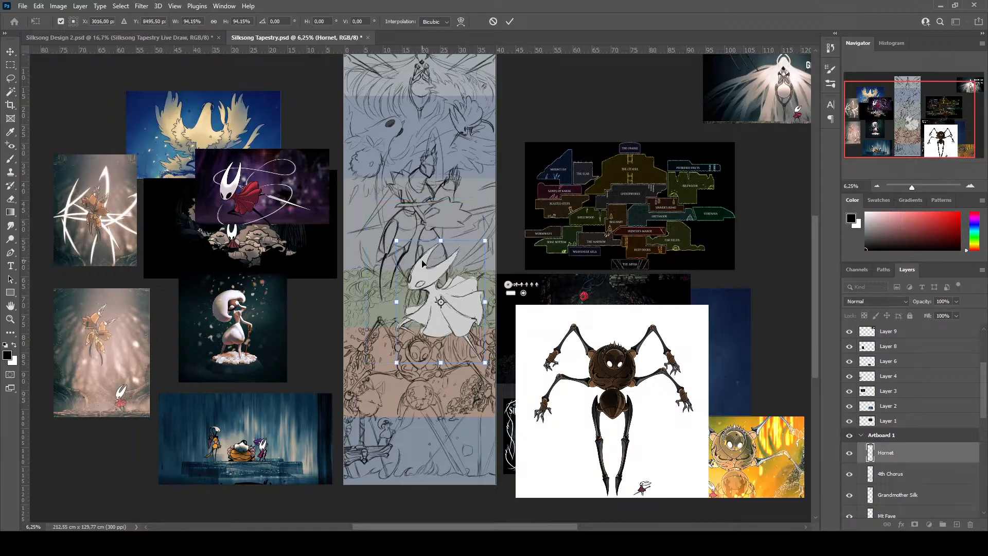
Scale Hornet to 85.68% at about X 3265 px and Y 8667 px, apply the transform and return to the Brush
{"action": "left_click_drag", "start_coordinate": [395, 236], "coordinate": [404, 247]}
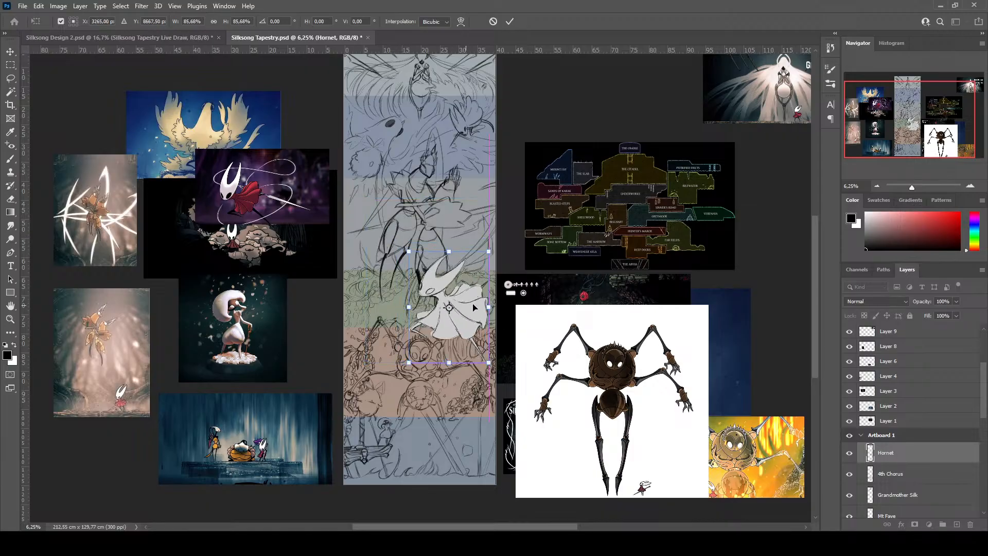
{"action": "left_click_drag", "start_coordinate": [472, 311], "coordinate": [475, 312]}
{"action": "scroll", "coordinate": [546, 405], "scroll_direction": "up", "scroll_amount": 1}
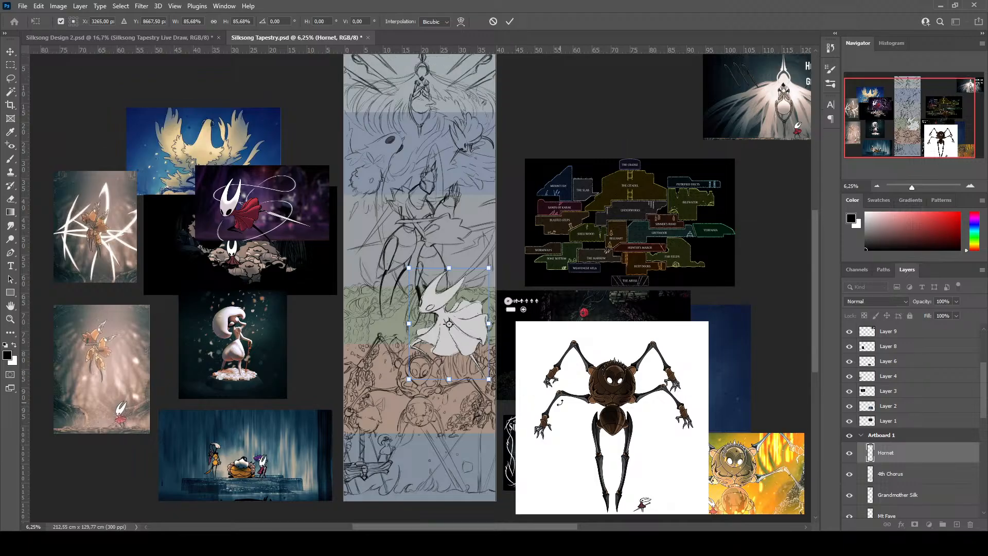
{"action": "key", "text": "l"}
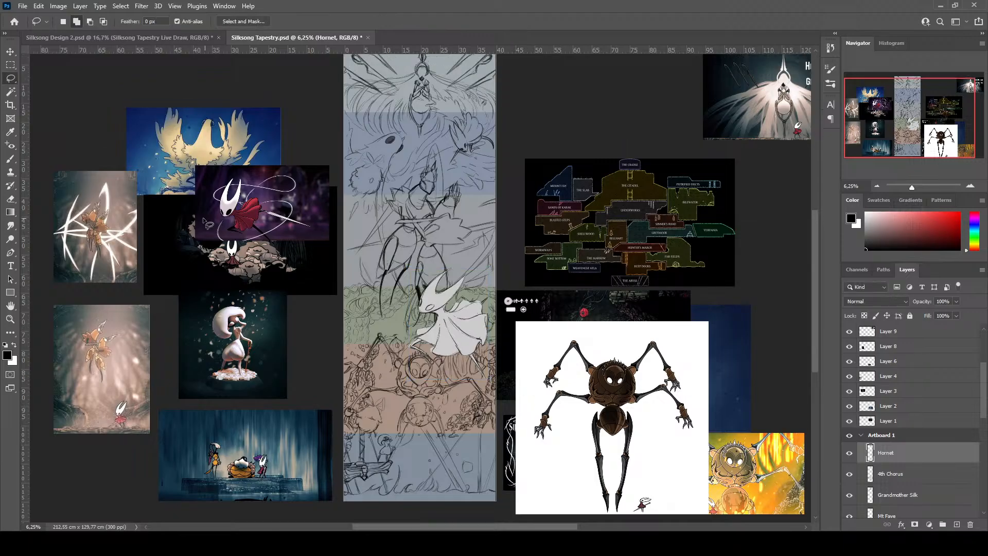
{"action": "left_click", "coordinate": [14, 157]}
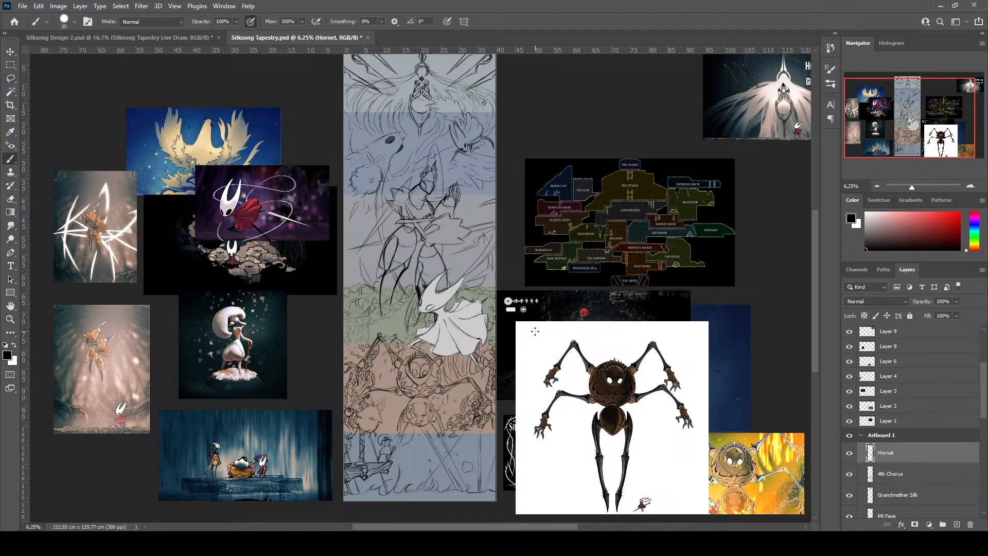
Brush thin white silk-thread curves on the Hornet layer, sweeping from her across the lower bands and looping around the large figure in the grey band
{"action": "key", "text": "x"}
{"action": "scroll", "coordinate": [500, 375], "scroll_direction": "up", "scroll_amount": 1}
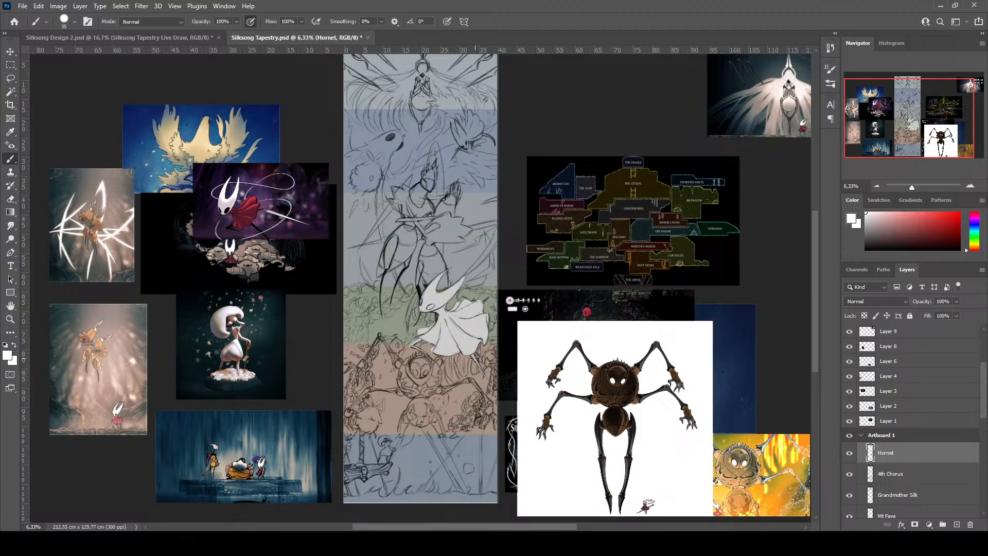
{"action": "mouse_move", "coordinate": [487, 383]}
{"action": "left_mouse_down"}
{"action": "mouse_move", "coordinate": [474, 433]}
{"action": "mouse_move", "coordinate": [421, 421]}
{"action": "mouse_move", "coordinate": [368, 509]}
{"action": "left_mouse_up"}
{"action": "mouse_move", "coordinate": [416, 301]}
{"action": "left_mouse_down"}
{"action": "mouse_move", "coordinate": [370, 250]}
{"action": "mouse_move", "coordinate": [418, 231]}
{"action": "mouse_move", "coordinate": [358, 196]}
{"action": "left_mouse_up"}
{"action": "key", "text": "ctrl+z"}
{"action": "left_click_drag", "start_coordinate": [345, 243], "coordinate": [416, 288]}
{"action": "key", "text": "ctrl+z"}
{"action": "mouse_move", "coordinate": [371, 204]}
{"action": "left_mouse_down"}
{"action": "mouse_move", "coordinate": [347, 225]}
{"action": "mouse_move", "coordinate": [415, 307]}
{"action": "left_mouse_up"}
{"action": "mouse_move", "coordinate": [441, 252]}
{"action": "left_mouse_down"}
{"action": "mouse_move", "coordinate": [486, 260]}
{"action": "mouse_move", "coordinate": [467, 183]}
{"action": "left_mouse_up"}
{"action": "left_click_drag", "start_coordinate": [819, 299], "coordinate": [813, 285]}
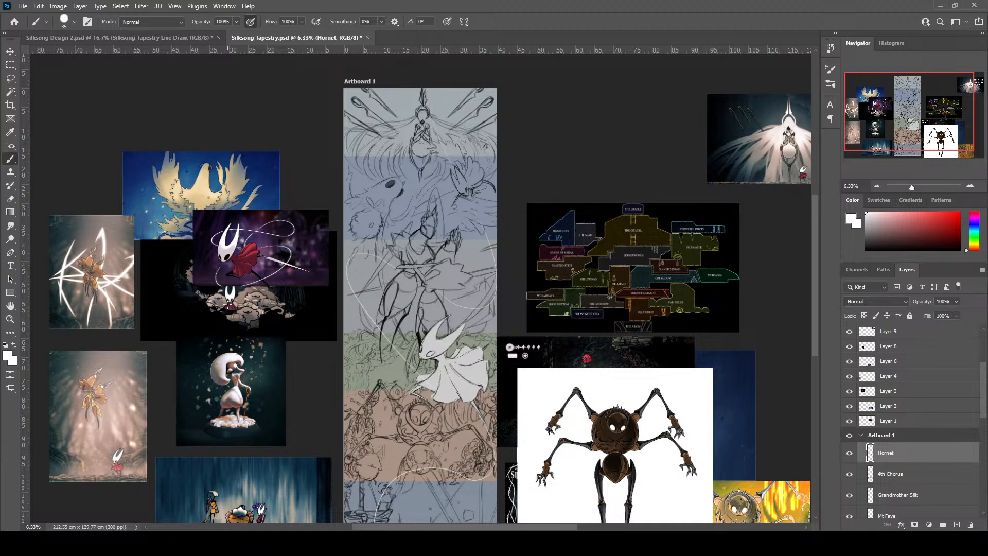
Hide the reference image layers from Layer 11 down to Layer 1, above the artboard in the layer stack
{"action": "scroll", "coordinate": [228, 305], "scroll_direction": "down", "scroll_amount": 3}
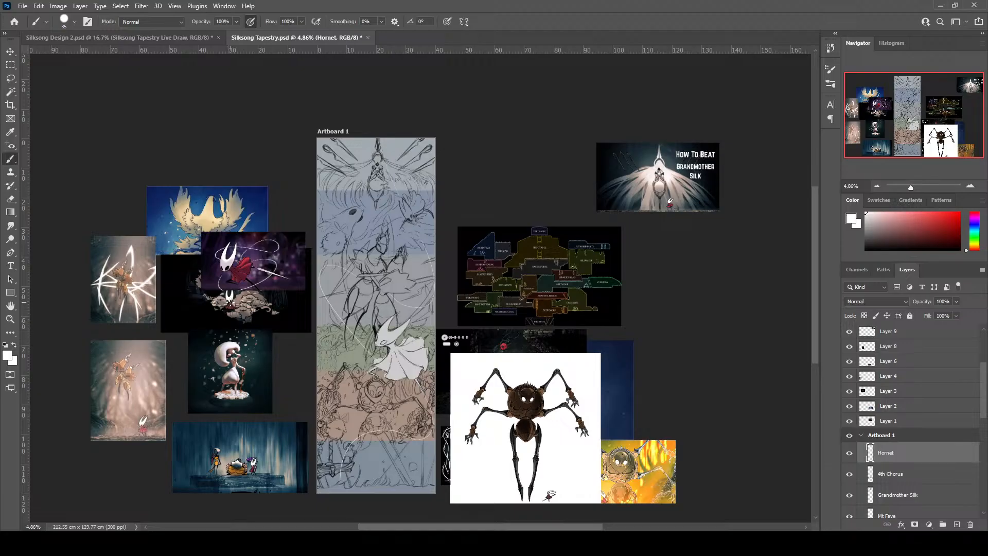
{"action": "scroll", "coordinate": [397, 356], "scroll_direction": "down", "scroll_amount": 2}
{"action": "scroll", "coordinate": [590, 323], "scroll_direction": "down", "scroll_amount": 1}
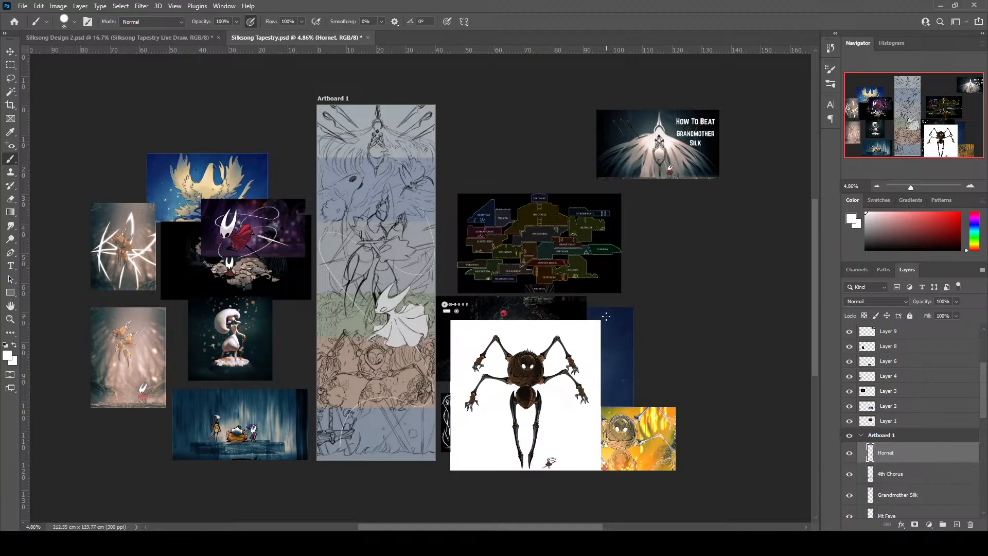
{"action": "scroll", "coordinate": [606, 316], "scroll_direction": "down", "scroll_amount": 1}
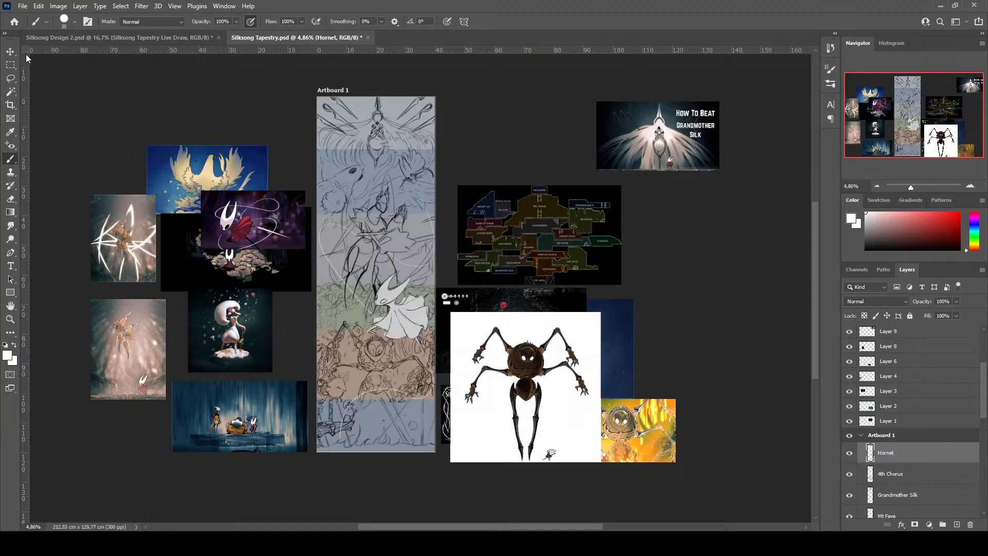
{"action": "key", "text": "v"}
{"action": "left_click", "coordinate": [243, 179]}
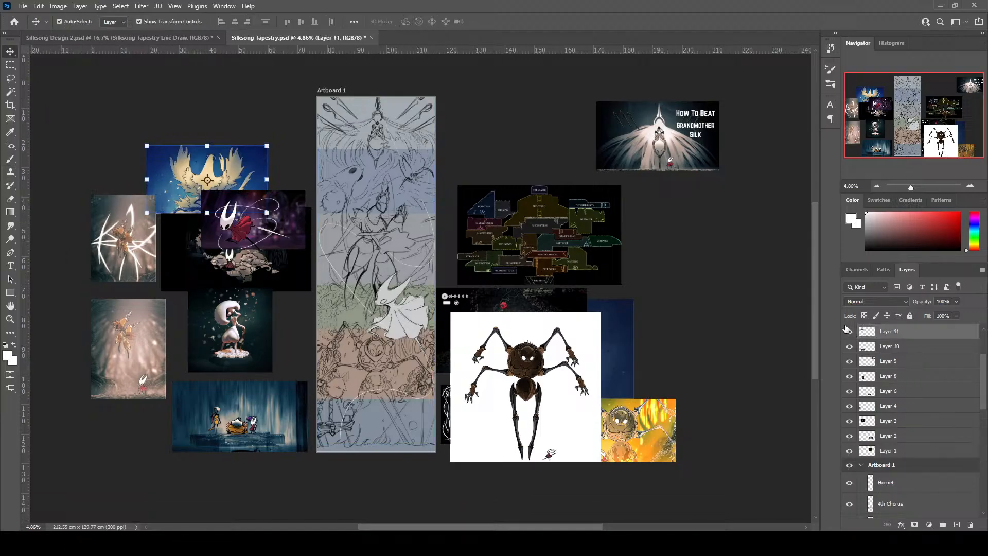
{"action": "left_click_drag", "start_coordinate": [849, 331], "coordinate": [849, 451]}
{"action": "scroll", "coordinate": [884, 397], "scroll_direction": "down", "scroll_amount": 1}
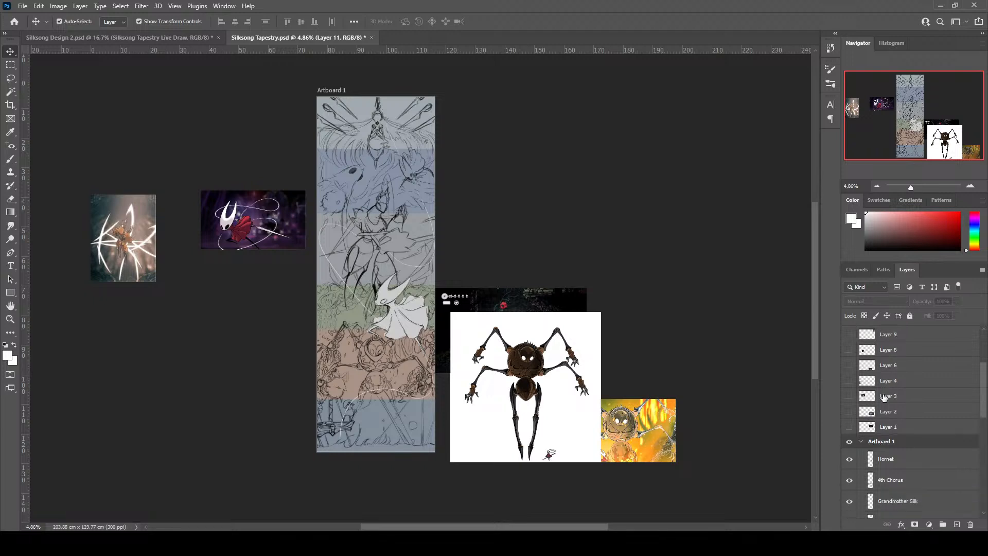
Hide the remaining reference images, including Layers 15, 7, 13 and 5, so only the tapestry artboard shows
{"action": "left_click", "coordinate": [560, 353]}
{"action": "scroll", "coordinate": [884, 365], "scroll_direction": "up", "scroll_amount": 1}
{"action": "left_click_drag", "start_coordinate": [849, 378], "coordinate": [849, 397]}
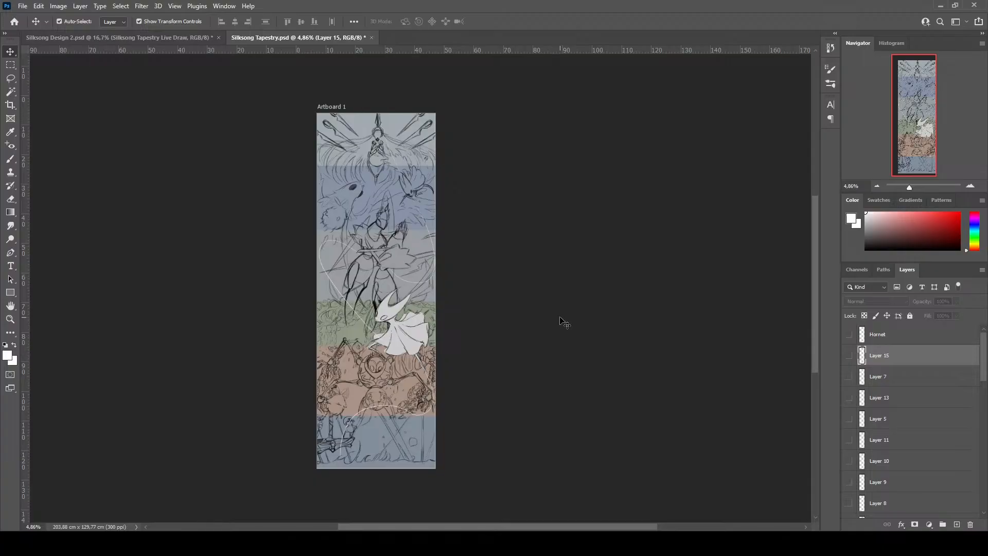
{"action": "key", "text": "ctrl+plus"}
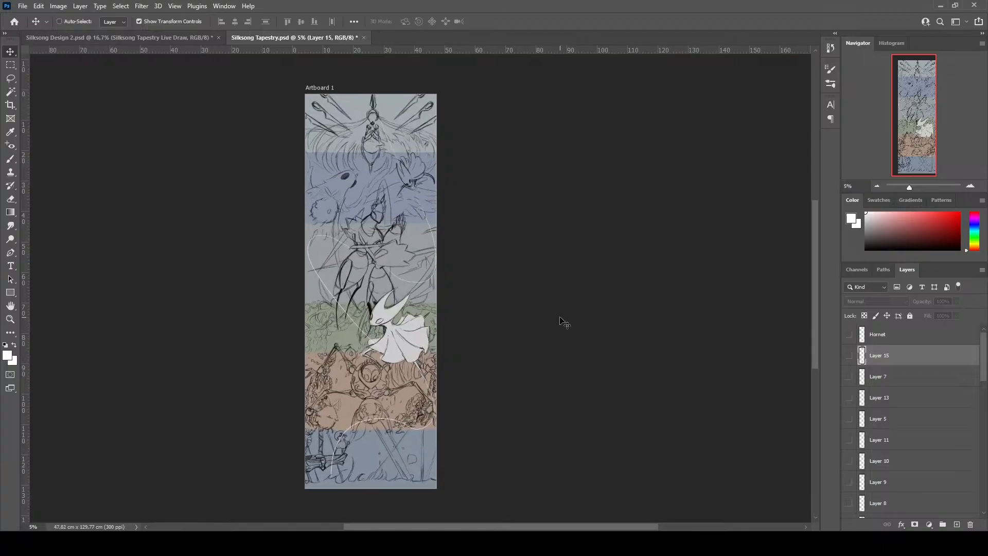
{"action": "key", "text": "ctrl+plus"}
{"action": "scroll", "coordinate": [563, 322], "scroll_direction": "down", "scroll_amount": 1}
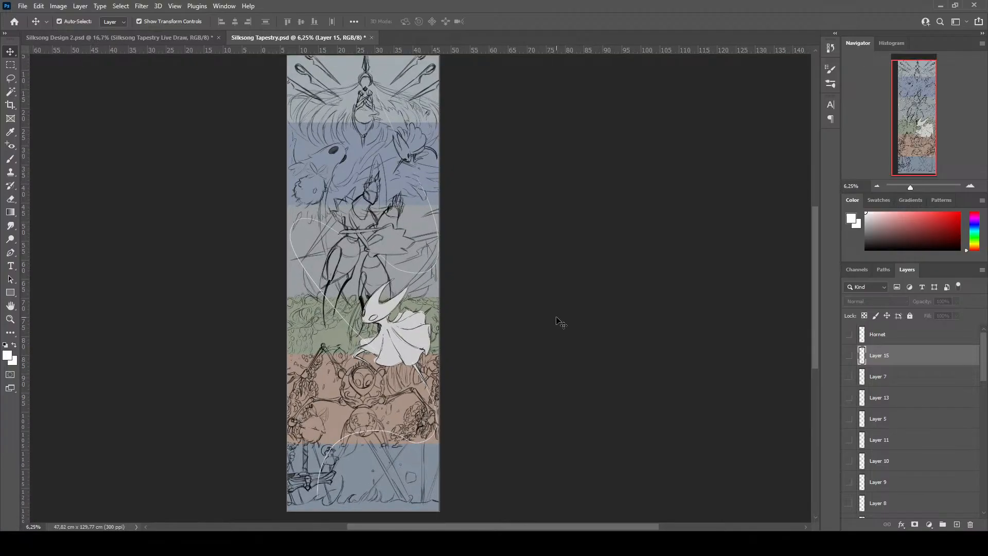